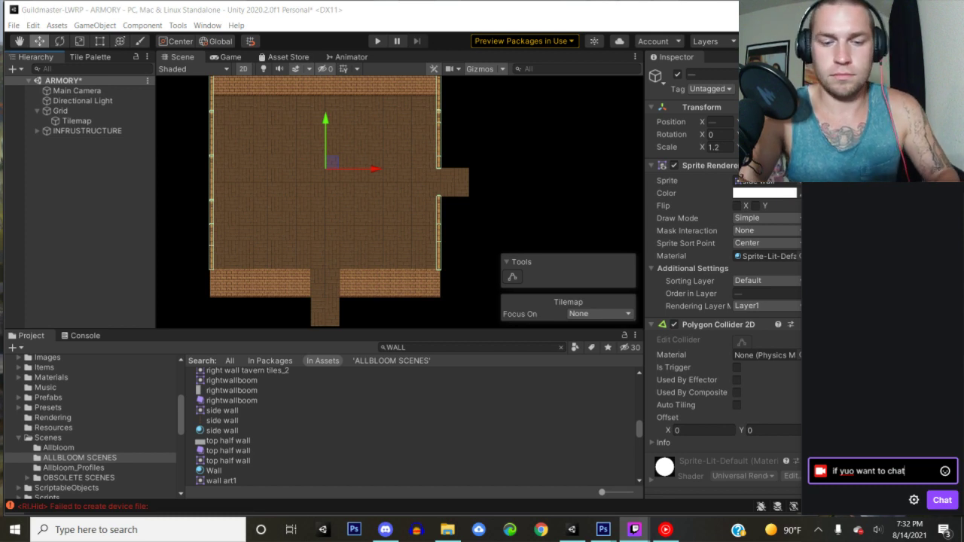
- Finish the stream chat message with "hit me up here or ill end up being quiet" and send it
{"action": "type", "text": "hit me up"}
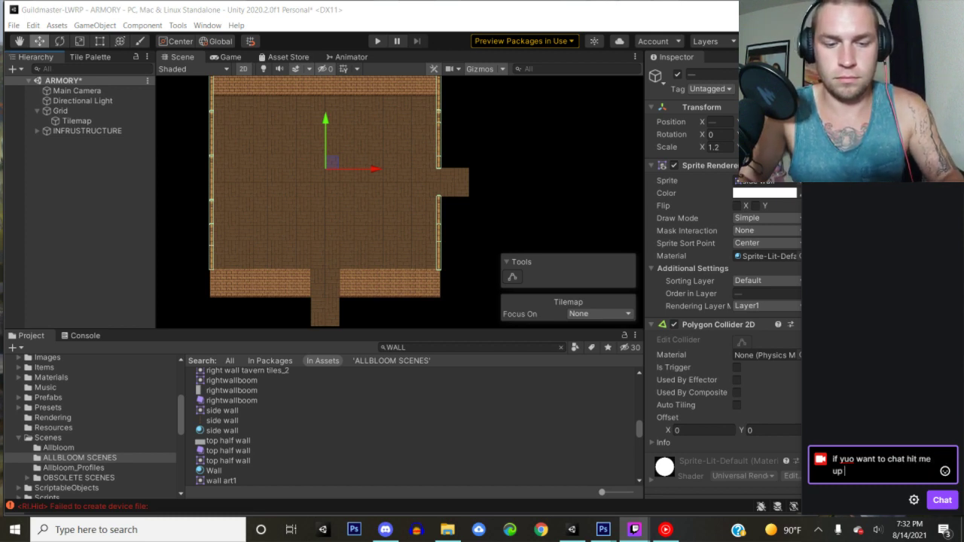
{"action": "type", "text": " here or ill"}
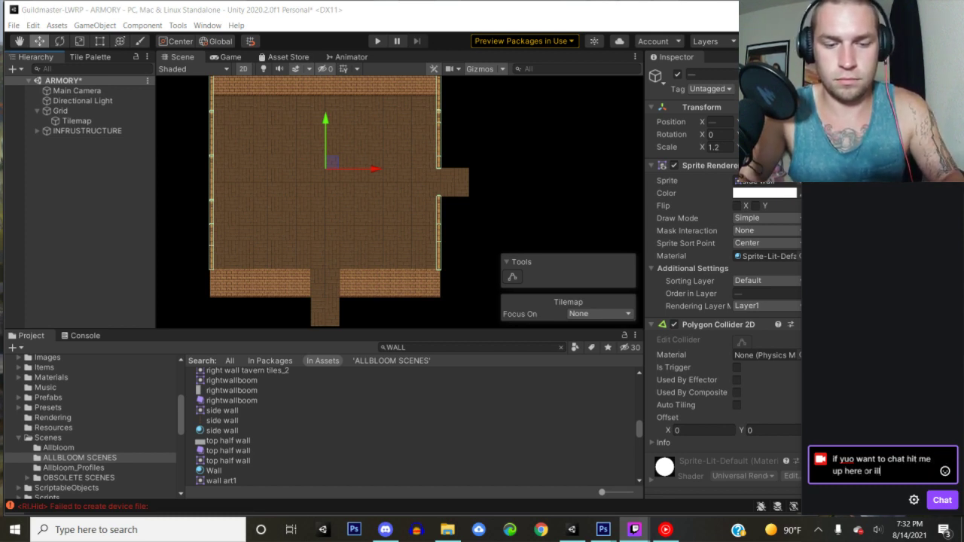
{"action": "type", "text": " end up being "}
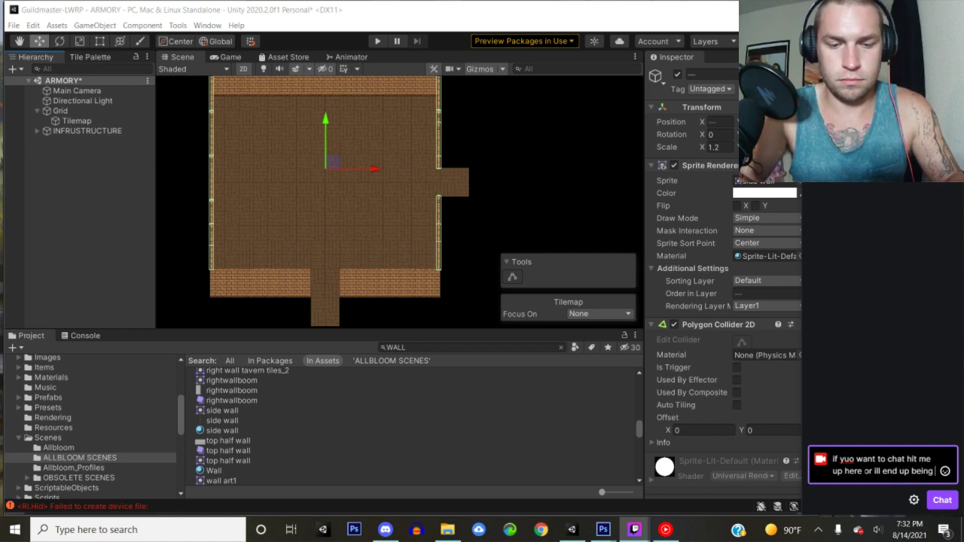
{"action": "type", "text": "quie"}
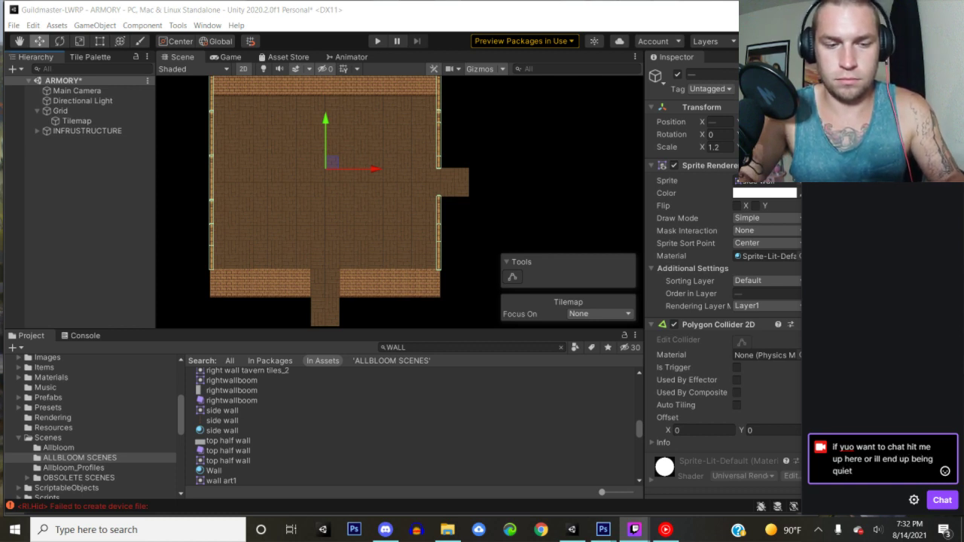
{"action": "type", "text": "t"}
{"action": "key", "text": "Return"}
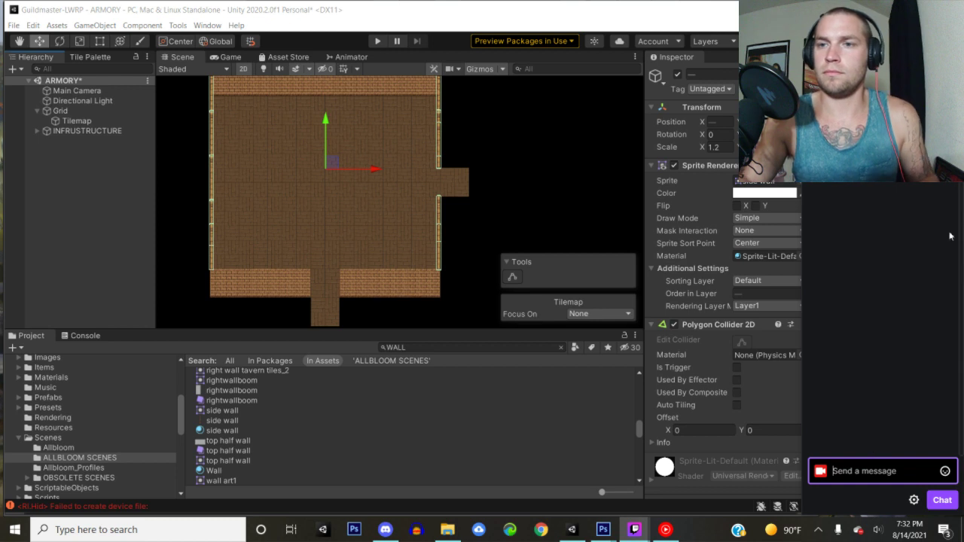
- Switch back to Unity and narrow the editor window so it clears the chat panel
{"action": "left_click", "coordinate": [626, 15]}
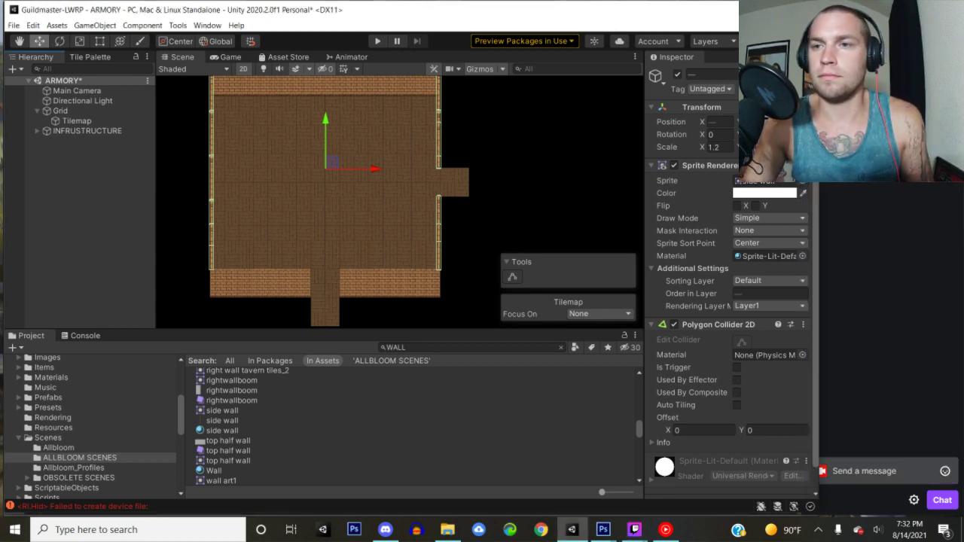
{"action": "left_click_drag", "start_coordinate": [818, 113], "coordinate": [800, 113]}
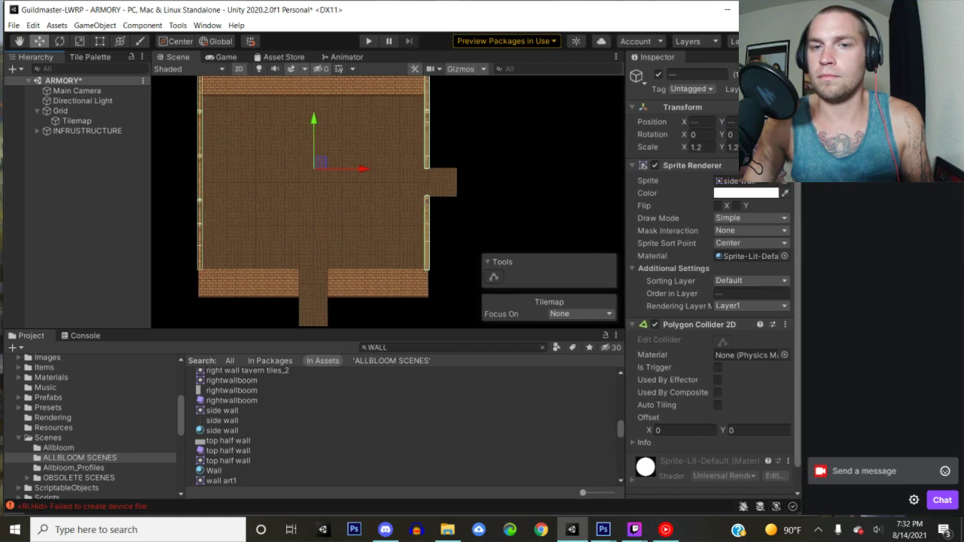
- Search the project assets for "table" and "kitchen", and try out a kitchen sprite in the scene
{"action": "left_click", "coordinate": [377, 347]}
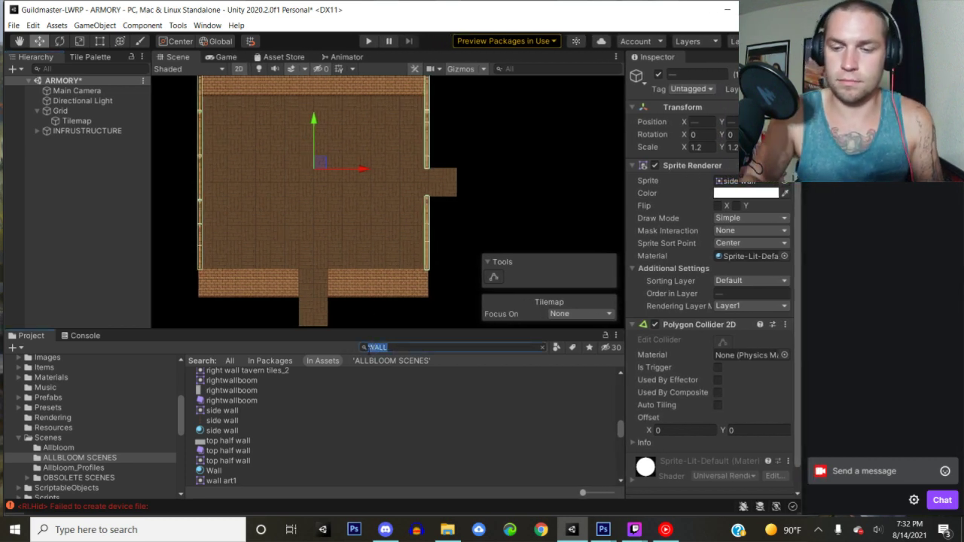
{"action": "key", "text": "BackSpace"}
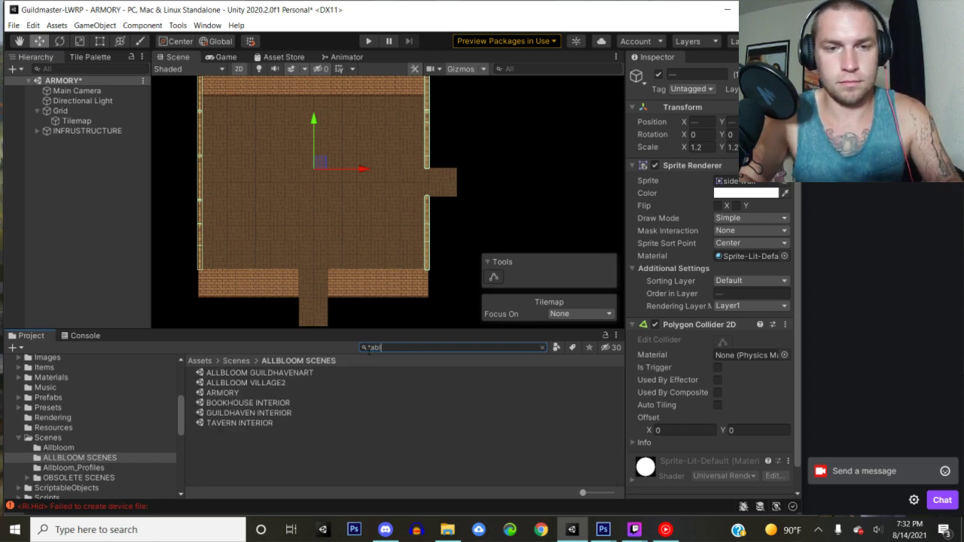
{"action": "type", "text": "table"}
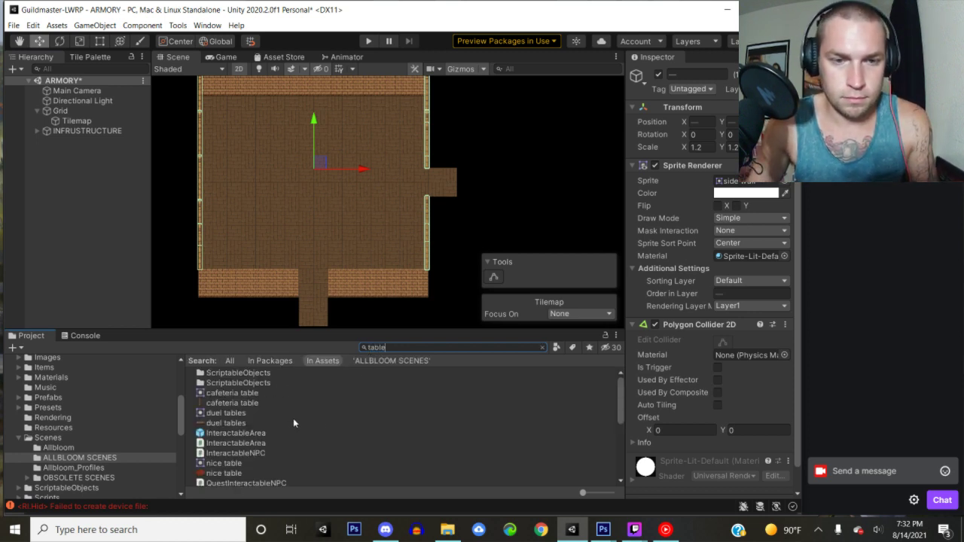
{"action": "scroll", "coordinate": [288, 426], "scroll_direction": "down", "scroll_amount": 2}
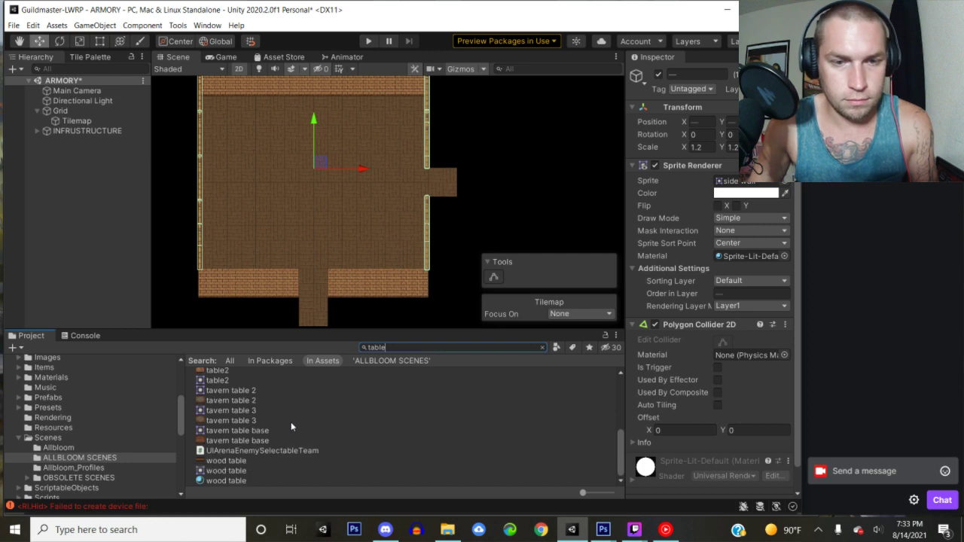
{"action": "scroll", "coordinate": [367, 406], "scroll_direction": "up", "scroll_amount": 4}
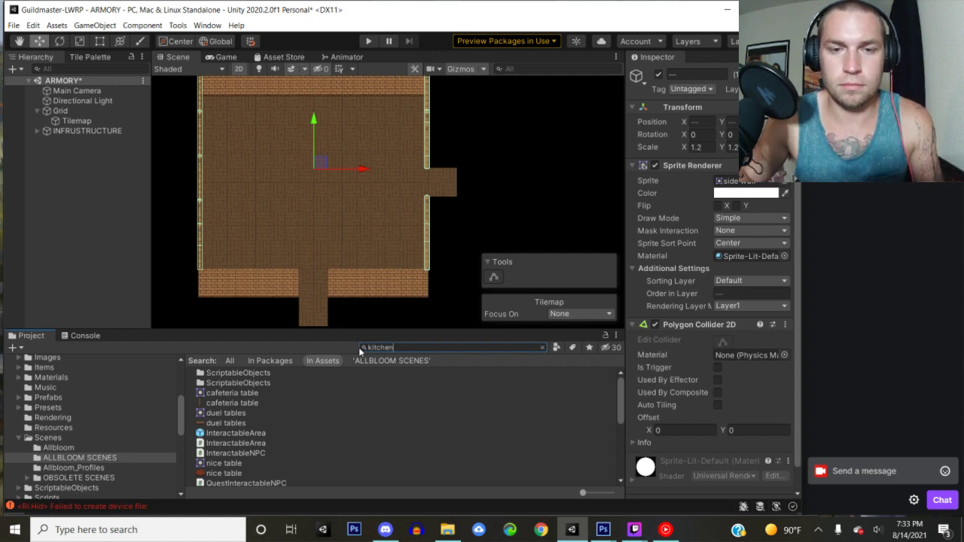
{"action": "left_click_drag", "start_coordinate": [244, 371], "coordinate": [237, 420]}
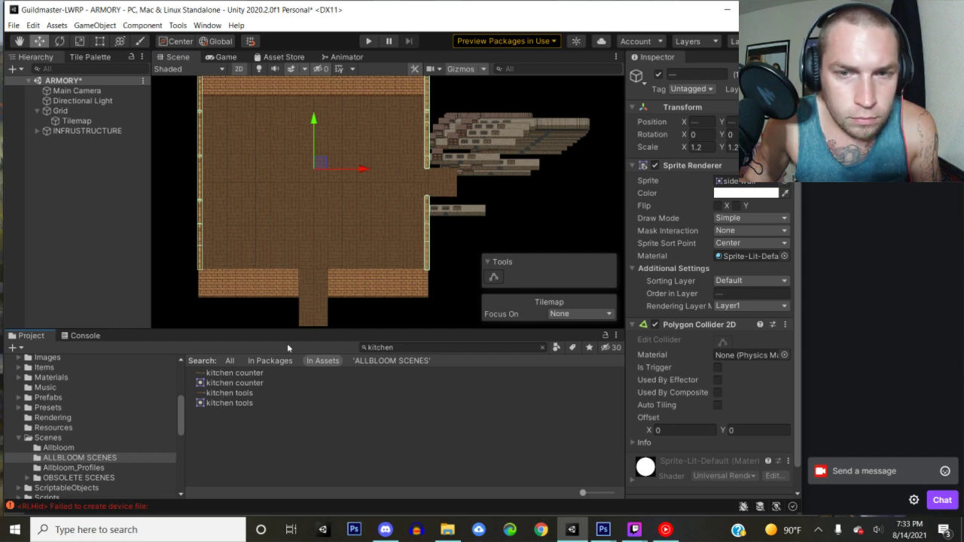
{"action": "left_click_drag", "start_coordinate": [287, 343], "coordinate": [290, 340]}
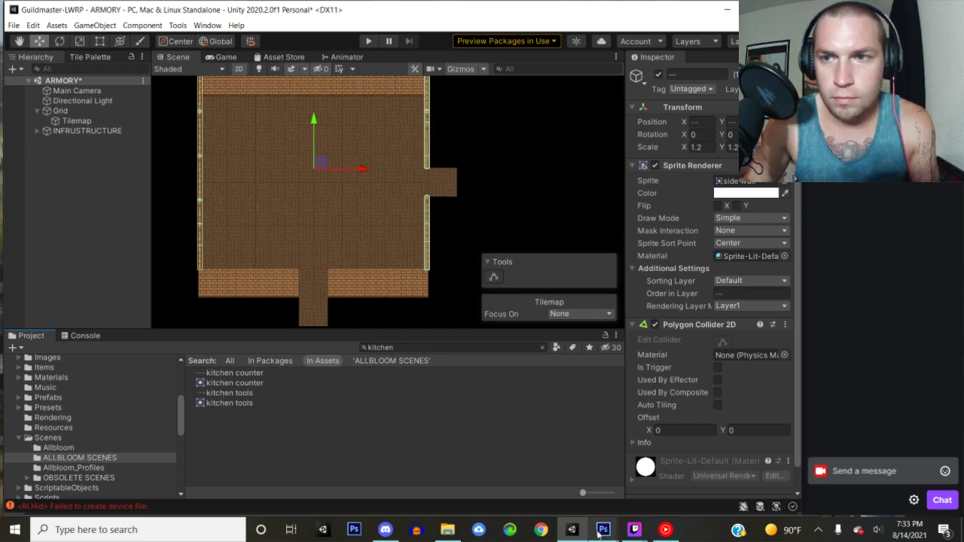
- Switch to Photoshop and cut the left front segment of the U-shaped stone counter in furnitures.png onto its own layer
{"action": "mouse_move", "coordinate": [601, 532]}
{"action": "left_click", "coordinate": [502, 464]}
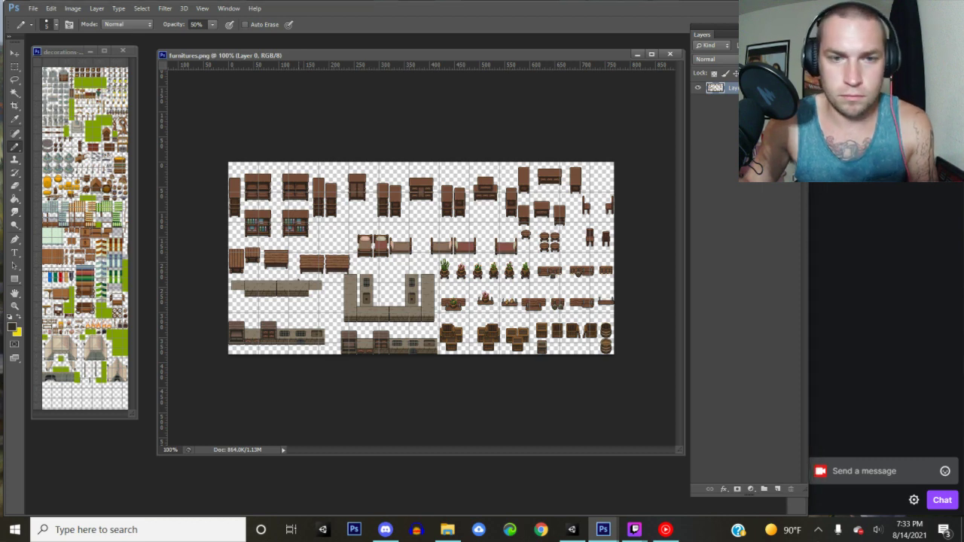
{"action": "left_click", "coordinate": [14, 306]}
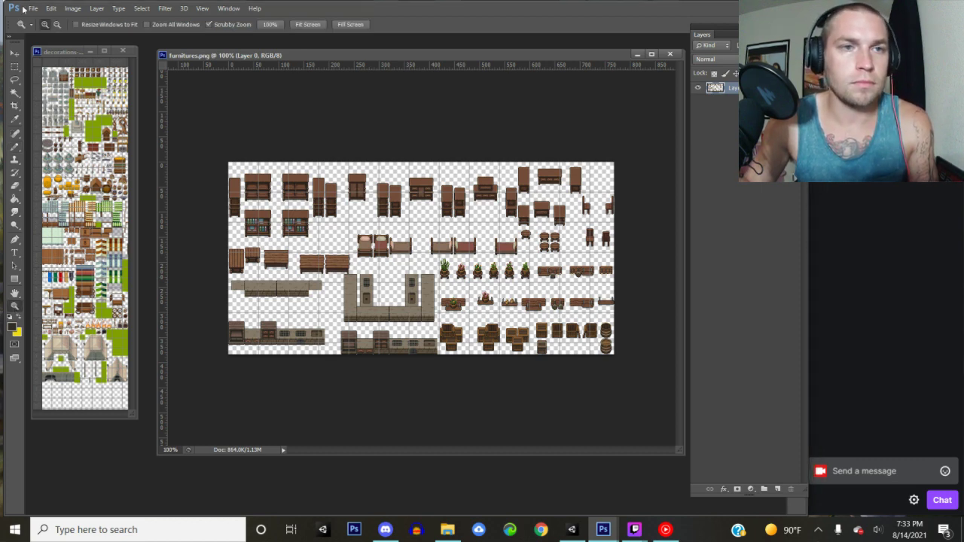
{"action": "left_click", "coordinate": [350, 300]}
{"action": "left_click", "coordinate": [399, 377]}
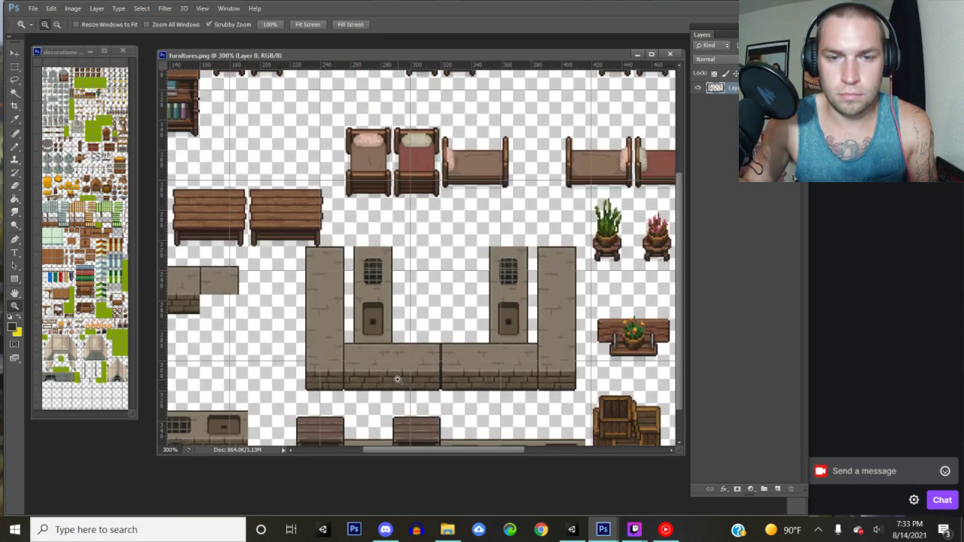
{"action": "left_click", "coordinate": [392, 382]}
{"action": "scroll", "coordinate": [393, 382], "scroll_direction": "down", "scroll_amount": 1}
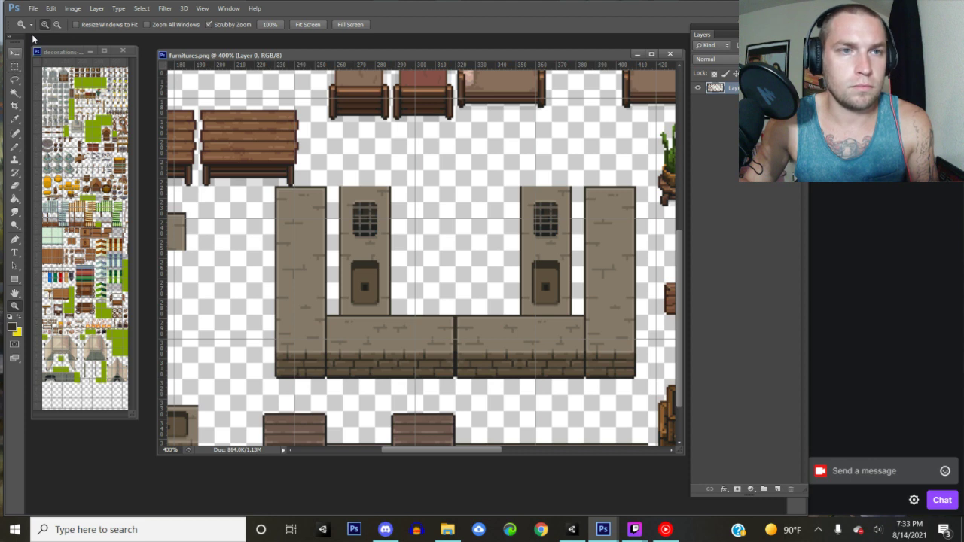
{"action": "left_click", "coordinate": [15, 70]}
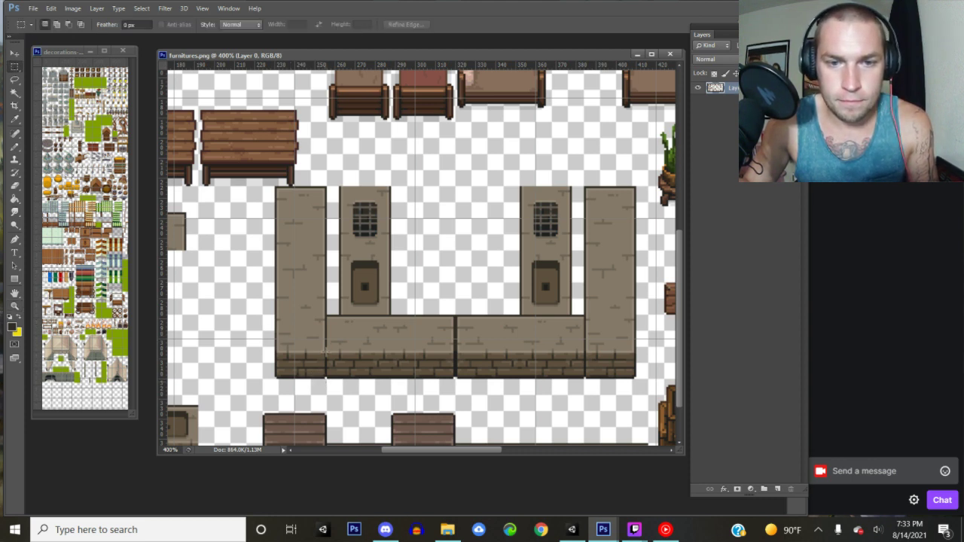
{"action": "left_click_drag", "start_coordinate": [326, 382], "coordinate": [455, 316]}
{"action": "right_click", "coordinate": [378, 342]}
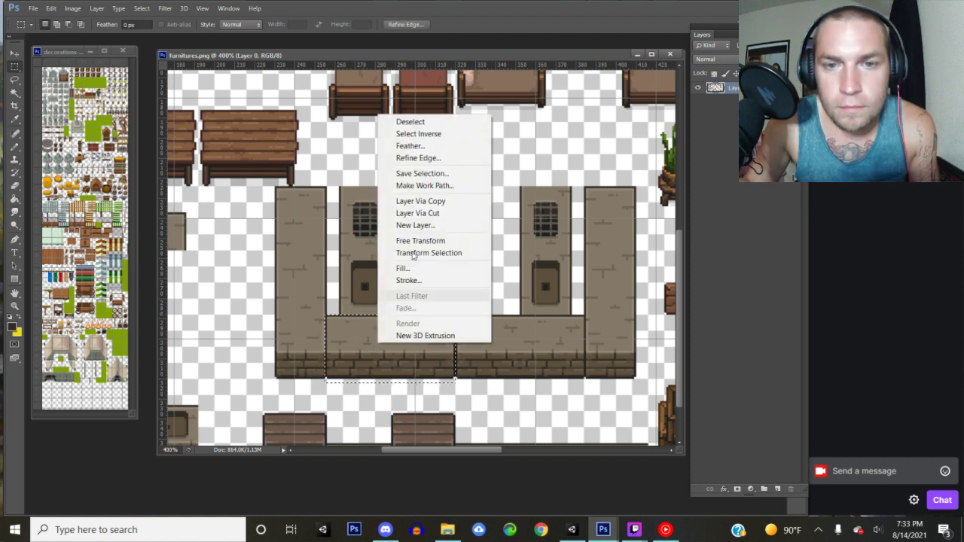
{"action": "left_click", "coordinate": [418, 213]}
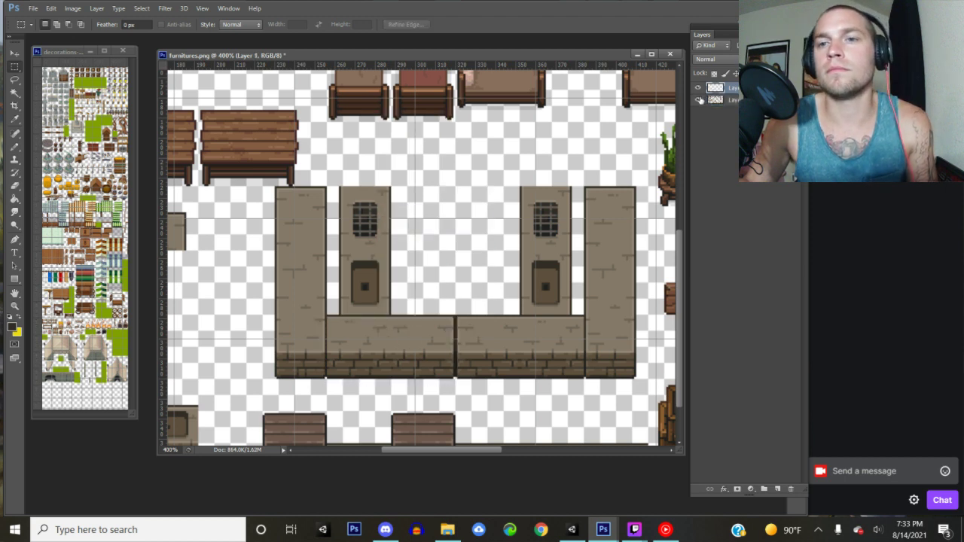
- Hide the original furniture layer and crop the canvas to about 90 px wide, leaving a small transparent margin around the counter
{"action": "left_click", "coordinate": [698, 100]}
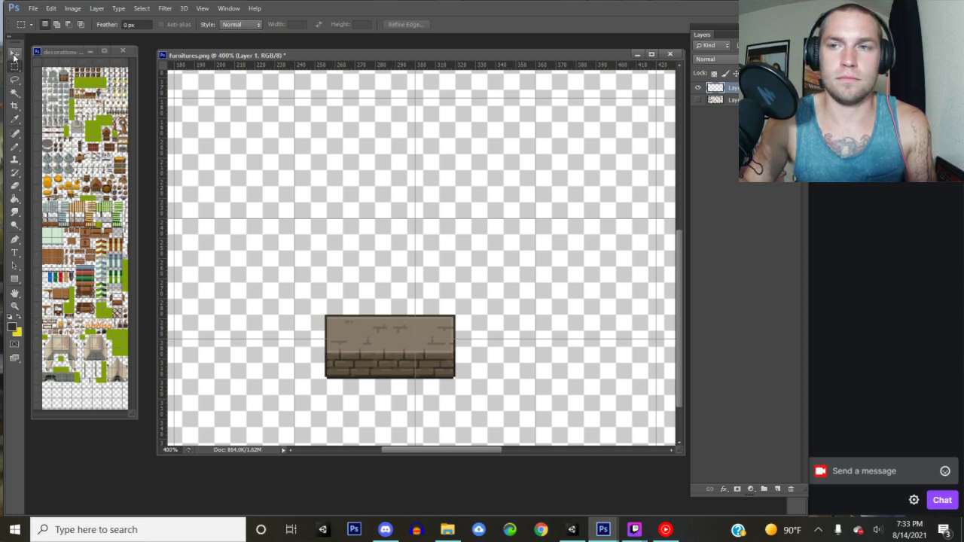
{"action": "left_click", "coordinate": [14, 105]}
{"action": "left_click_drag", "start_coordinate": [301, 294], "coordinate": [481, 390]}
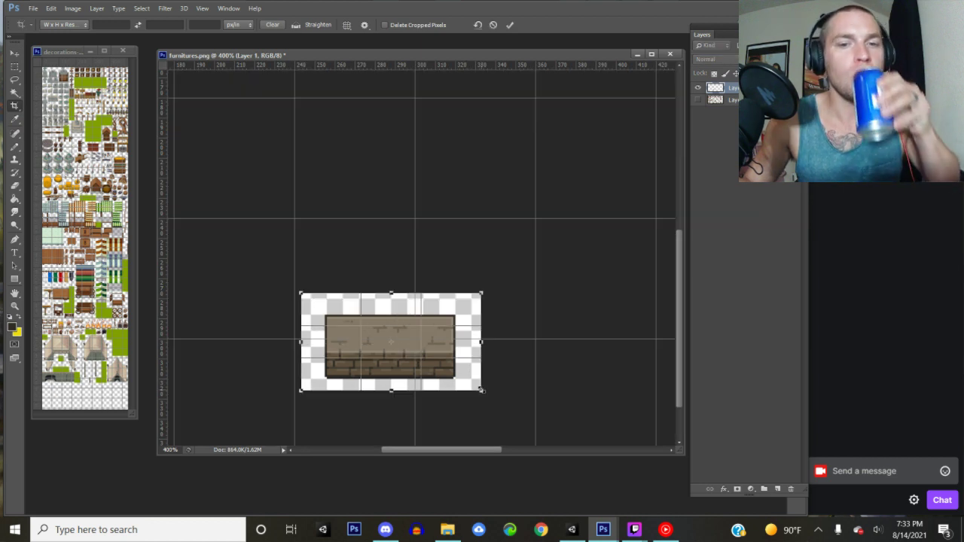
{"action": "left_click", "coordinate": [509, 26]}
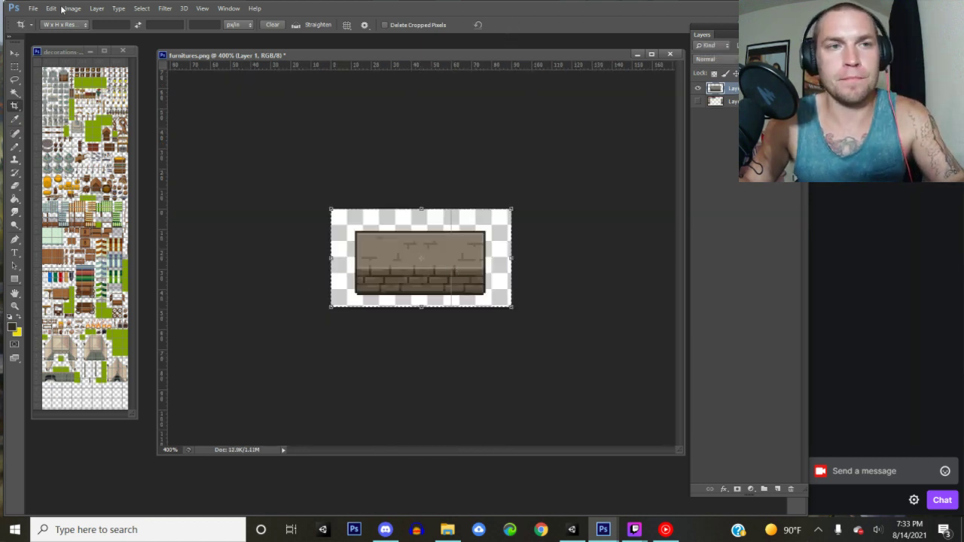
- Set up a Save As of the cropped counter with the file name "armory table" and PNG format
{"action": "left_click", "coordinate": [33, 11]}
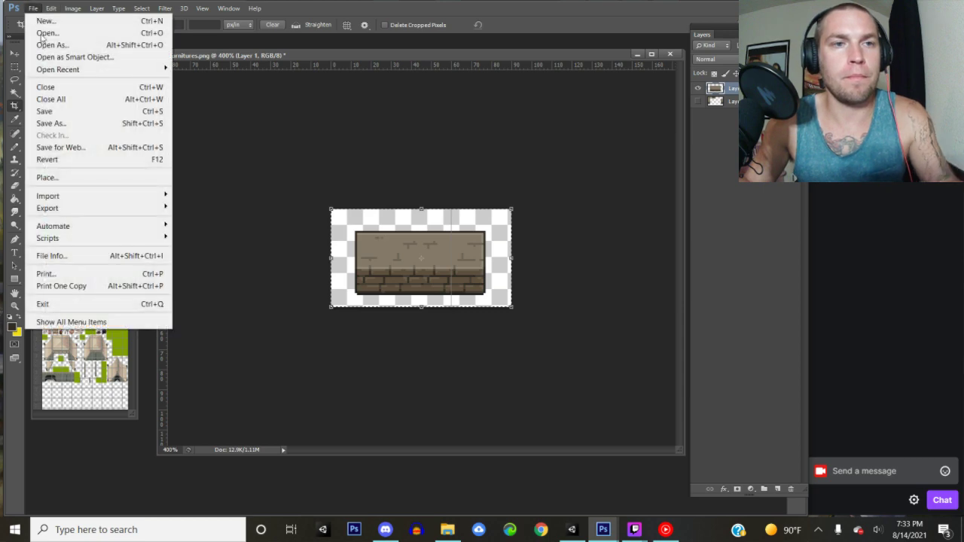
{"action": "left_click", "coordinate": [45, 122]}
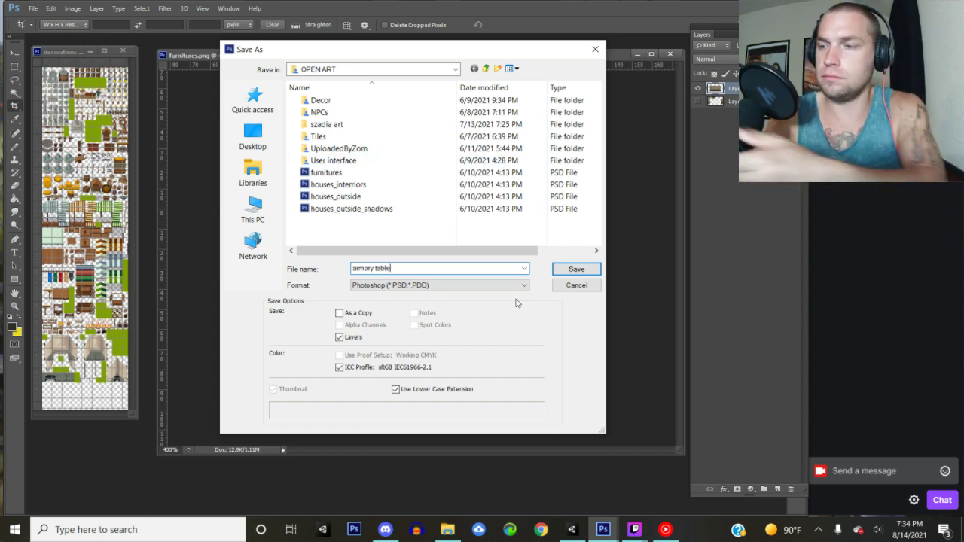
{"action": "left_click", "coordinate": [493, 285]}
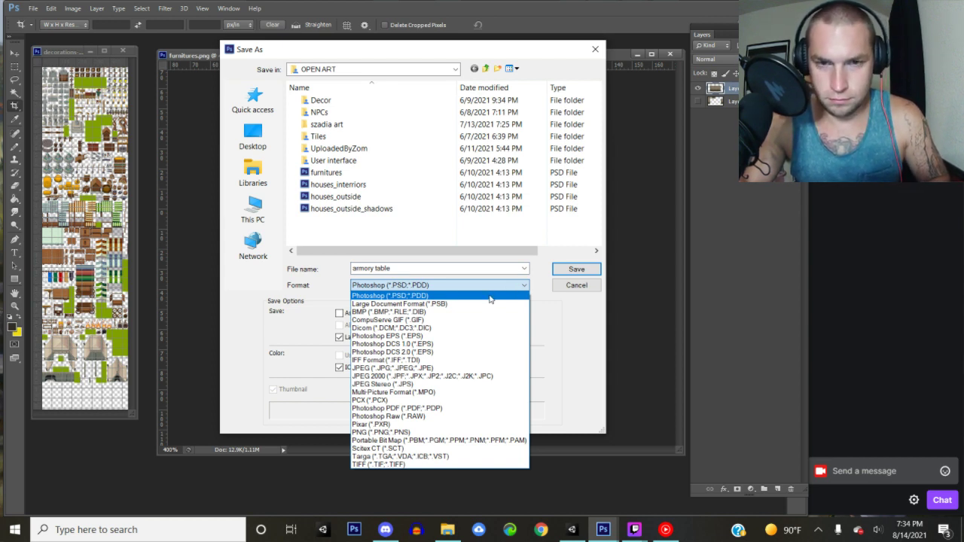
{"action": "left_click", "coordinate": [388, 433]}
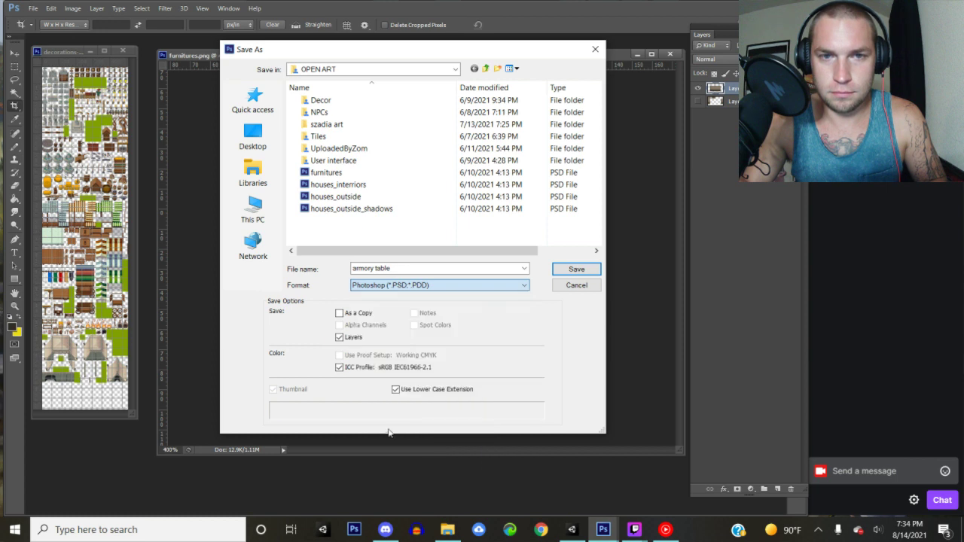
- Change the save location to the Assets folder of the Guildmaster-LWRP project
{"action": "left_click", "coordinate": [325, 101]}
{"action": "left_click", "coordinate": [326, 100]}
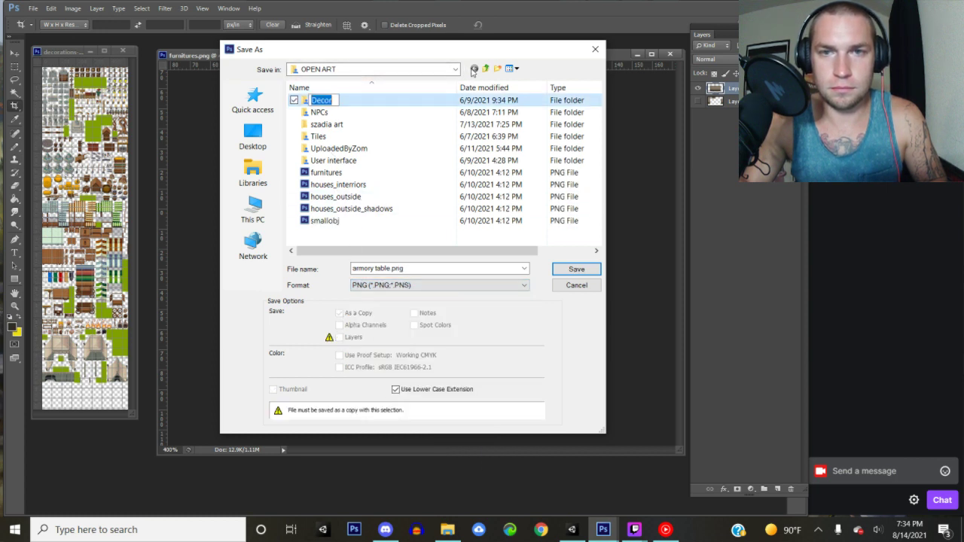
{"action": "left_click", "coordinate": [411, 137]}
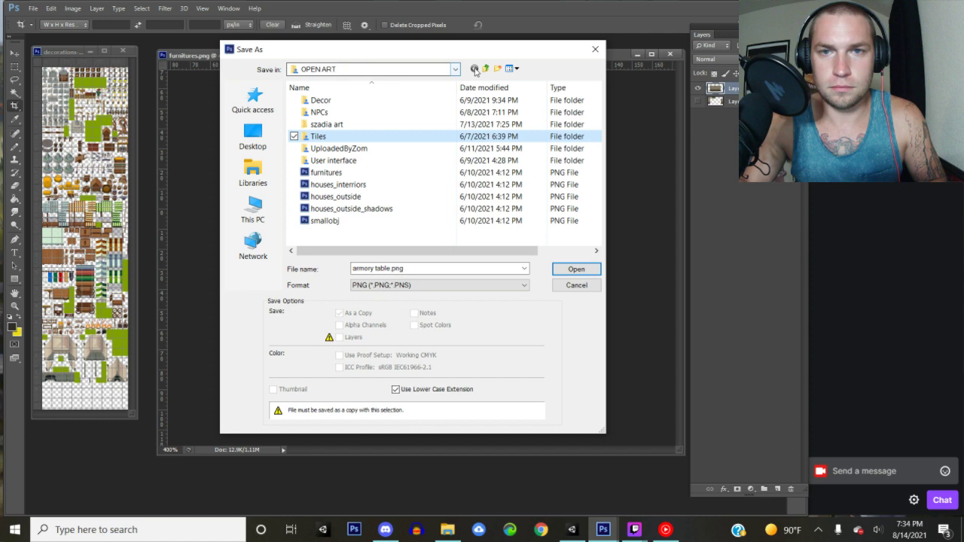
{"action": "left_click", "coordinate": [402, 70]}
{"action": "left_click", "coordinate": [364, 280]}
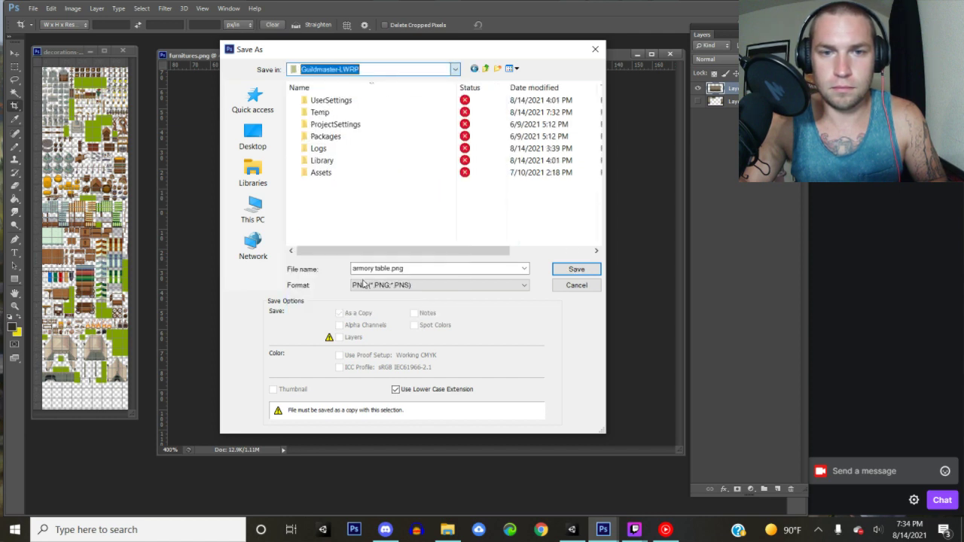
{"action": "double_click", "coordinate": [321, 173]}
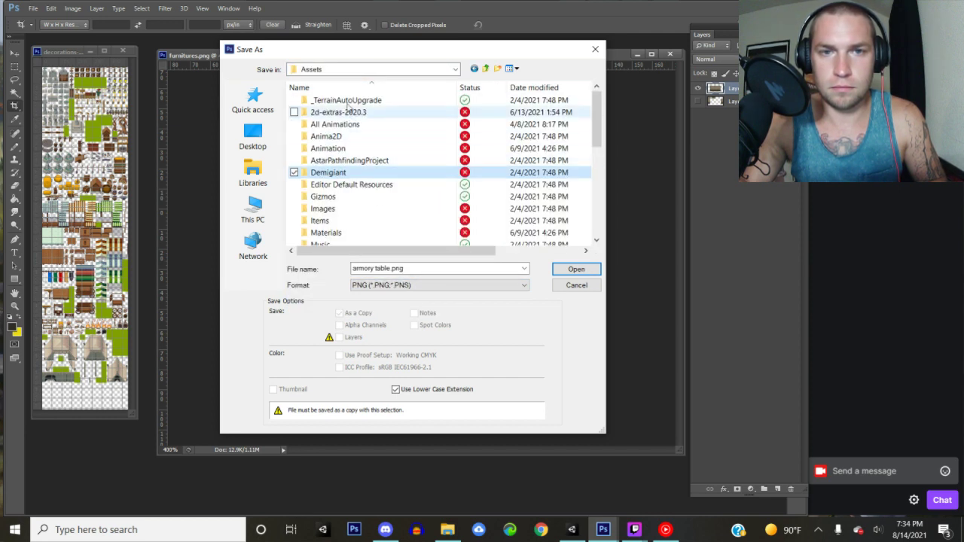
- Save armory table.png in the Sprites/A NEW START/decor/infrustructure folder and accept the PNG options
{"action": "scroll", "coordinate": [332, 203], "scroll_direction": "down", "scroll_amount": 4}
{"action": "left_click", "coordinate": [324, 233]}
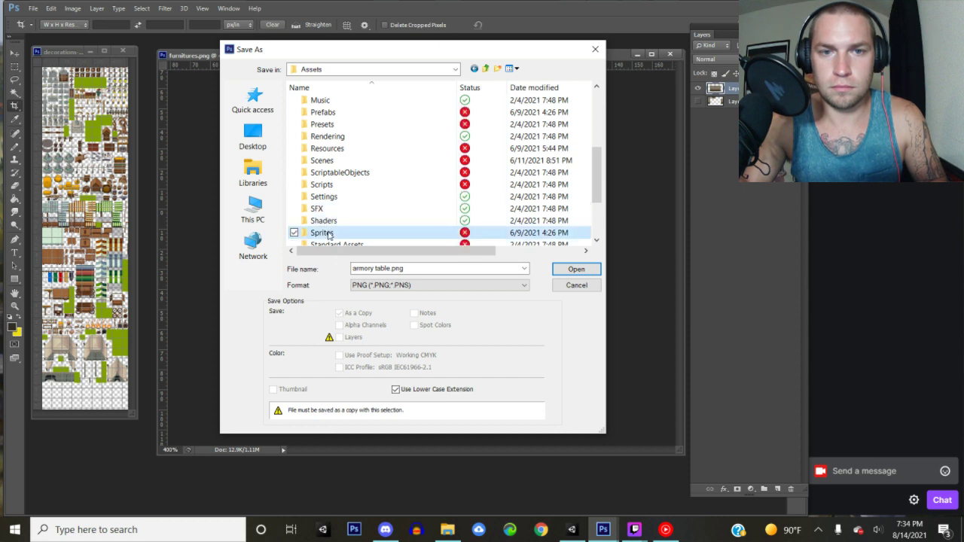
{"action": "double_click", "coordinate": [324, 233]}
{"action": "double_click", "coordinate": [322, 99]}
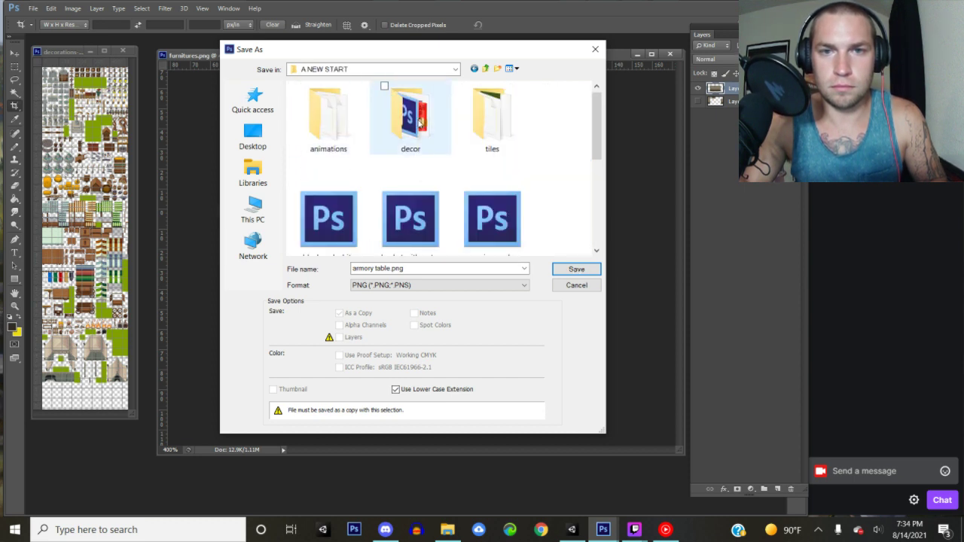
{"action": "double_click", "coordinate": [419, 123]}
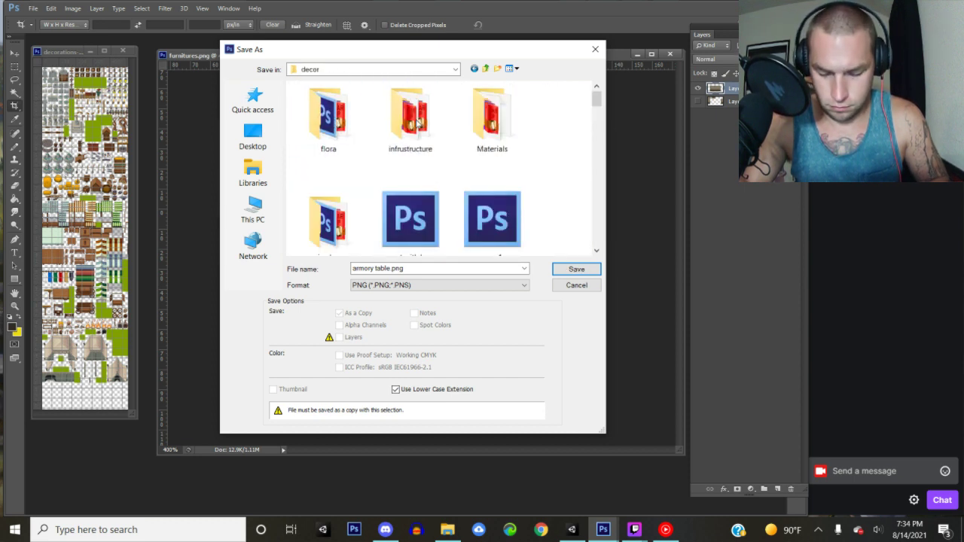
{"action": "left_click", "coordinate": [410, 116]}
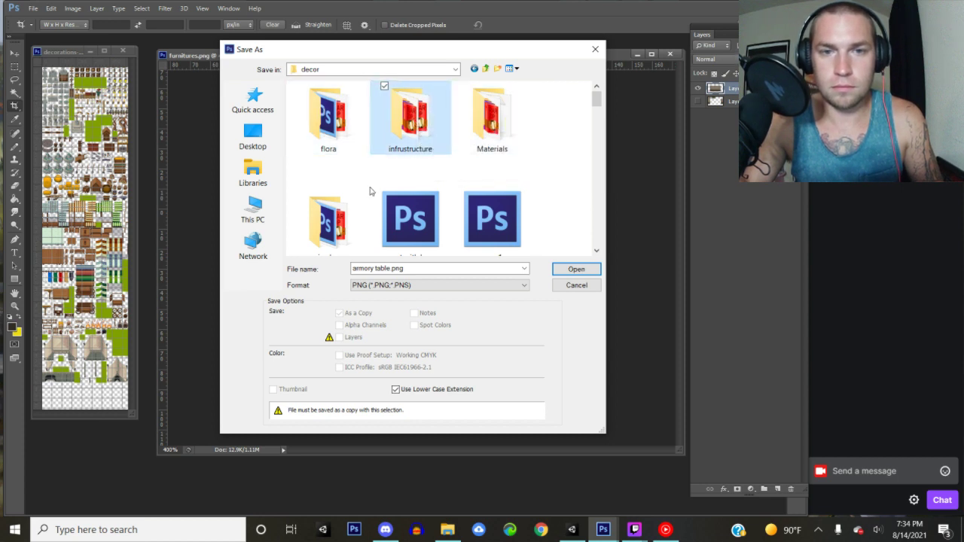
{"action": "left_click", "coordinate": [572, 269]}
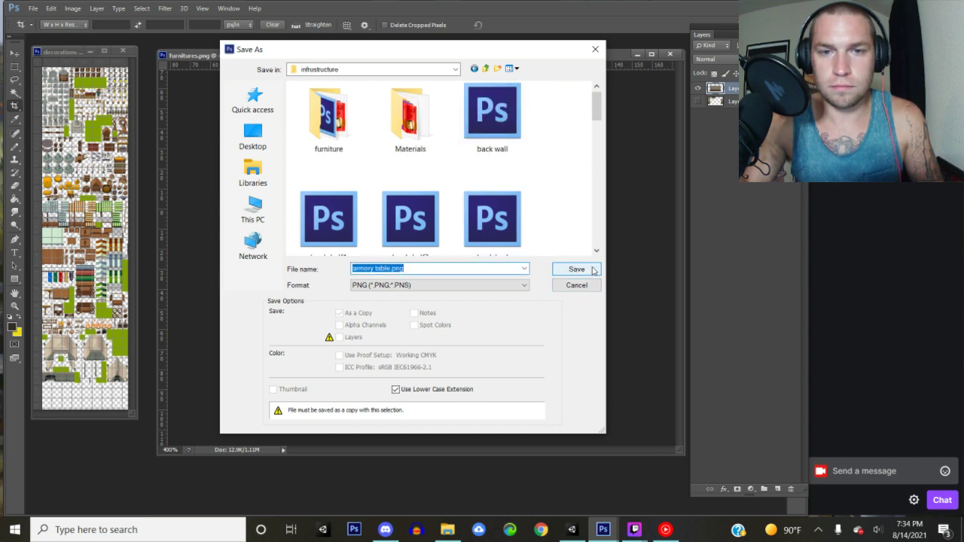
{"action": "left_click", "coordinate": [593, 269]}
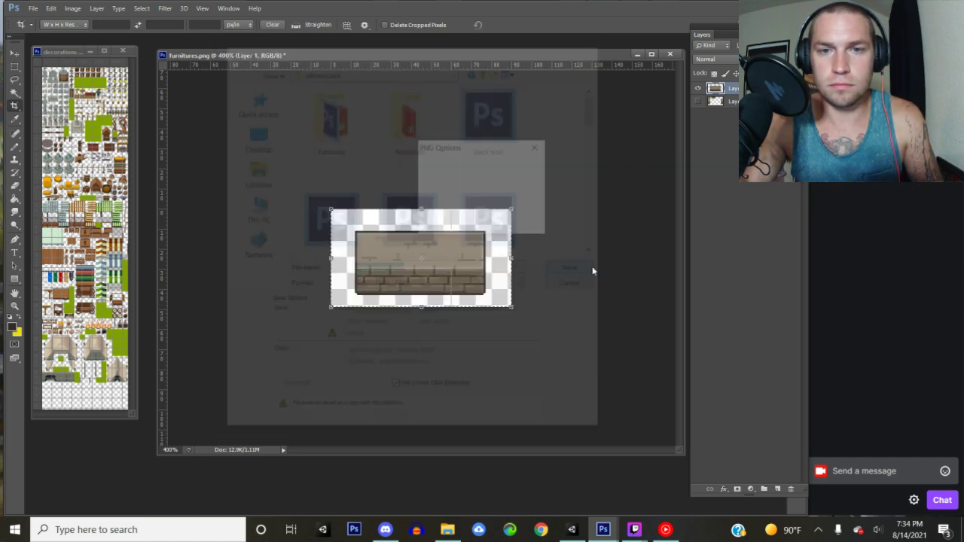
{"action": "left_click", "coordinate": [515, 167]}
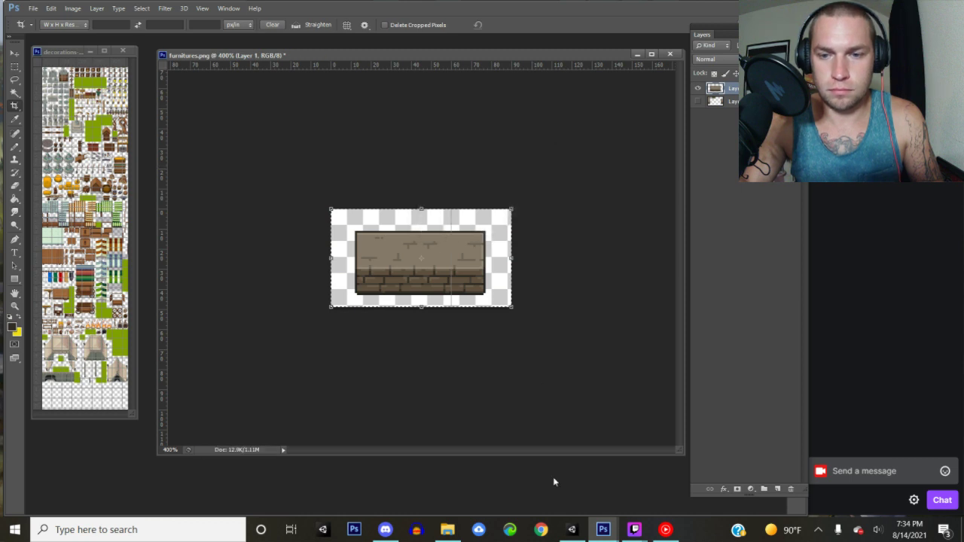
- Switch to Unity and search the project assets for "armory tab"
{"action": "mouse_move", "coordinate": [614, 531]}
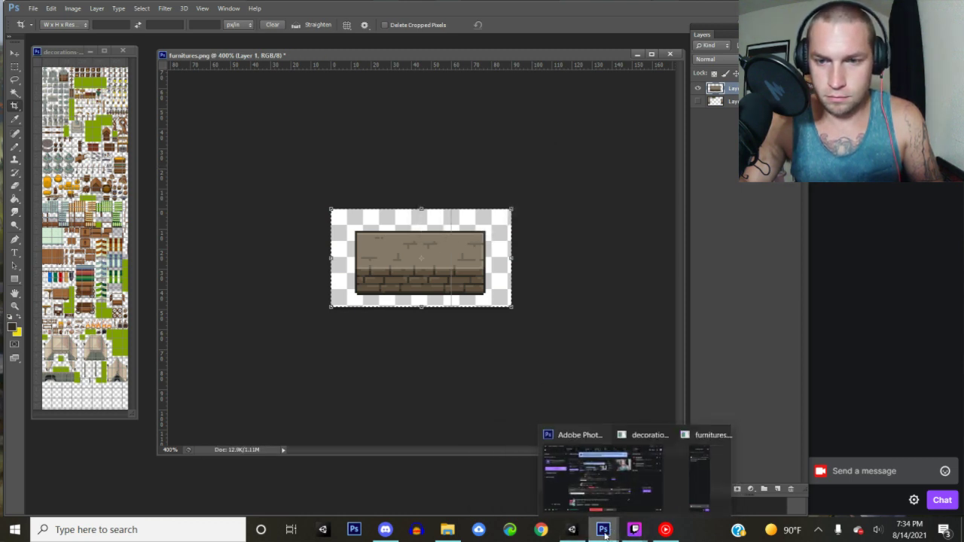
{"action": "left_click", "coordinate": [572, 530]}
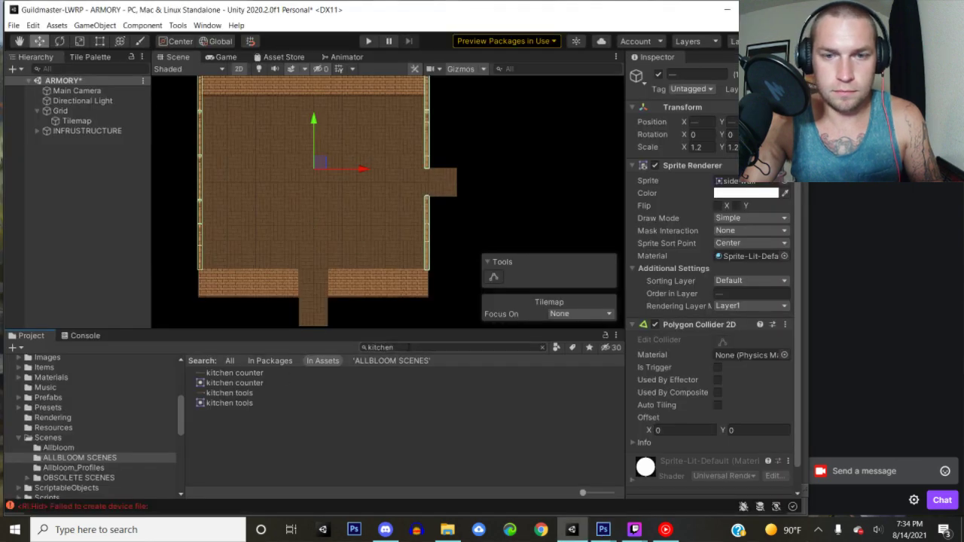
{"action": "double_click", "coordinate": [401, 350]}
{"action": "type", "text": "arm"}
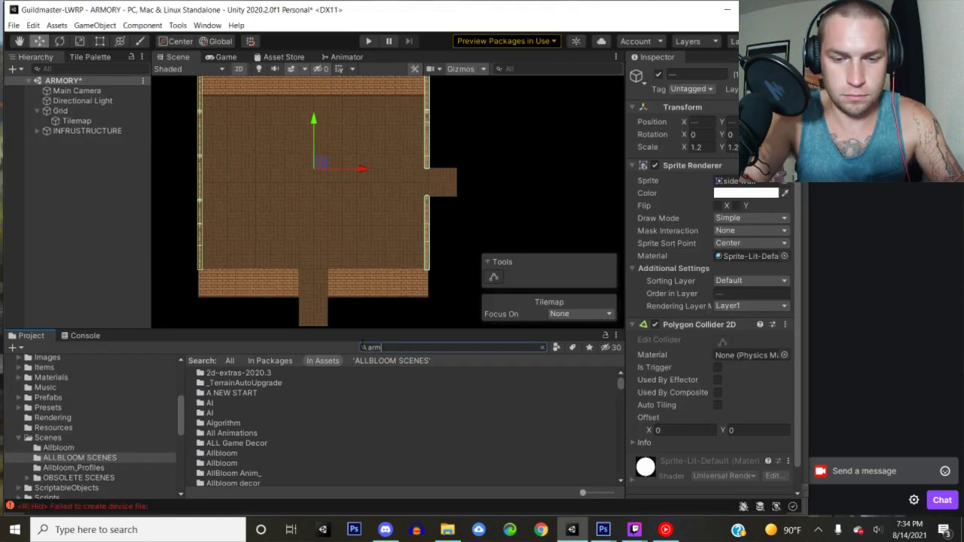
{"action": "type", "text": "ory tab"}
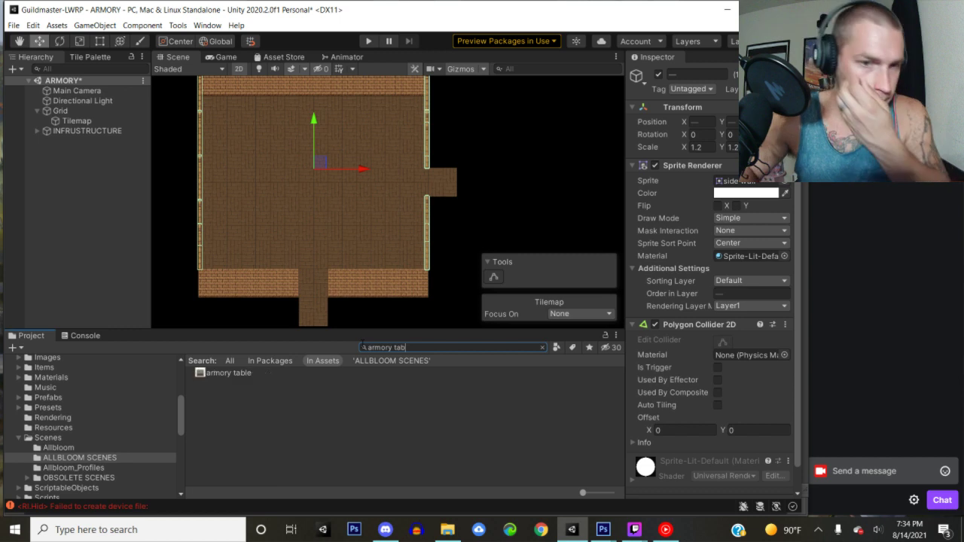
{"action": "left_click_drag", "start_coordinate": [245, 373], "coordinate": [423, 383]}
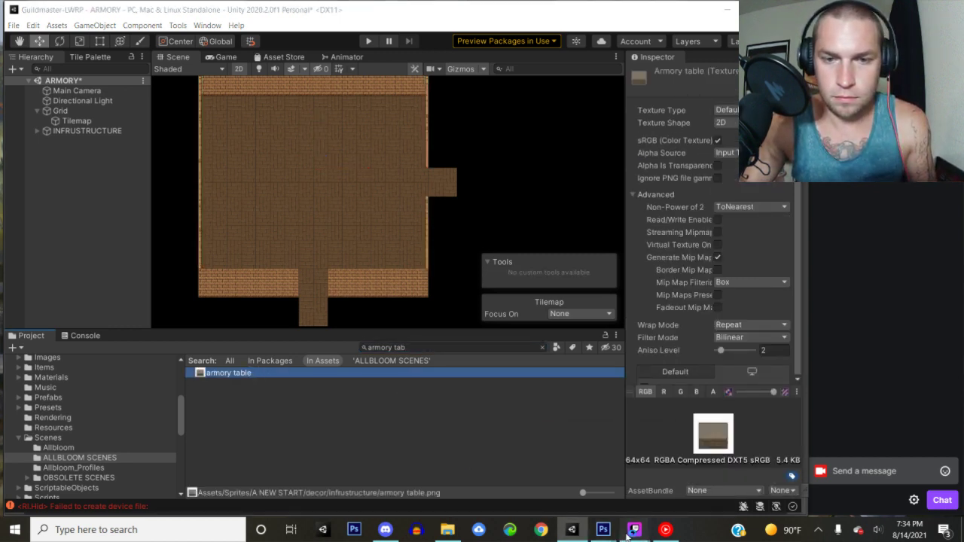
{"action": "left_click", "coordinate": [599, 492]}
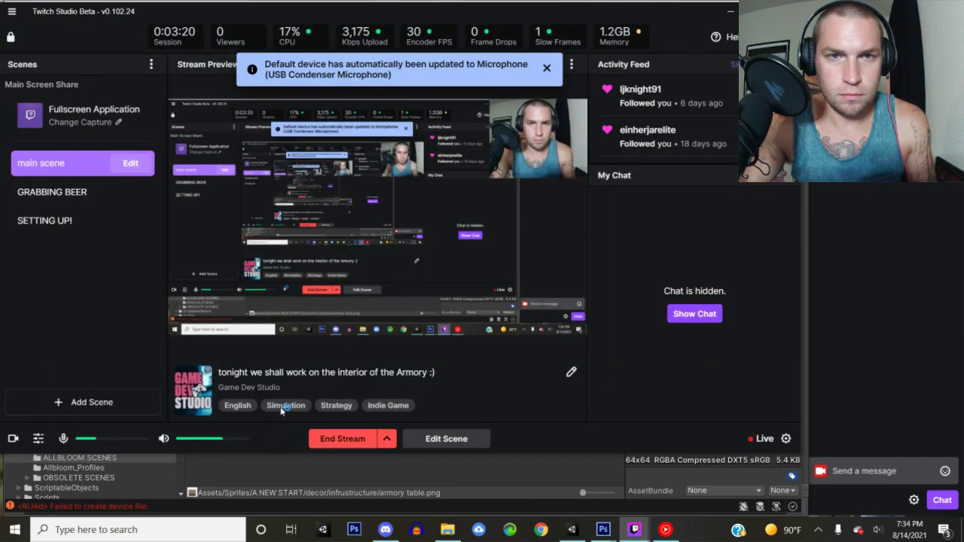
{"action": "left_click", "coordinate": [732, 12]}
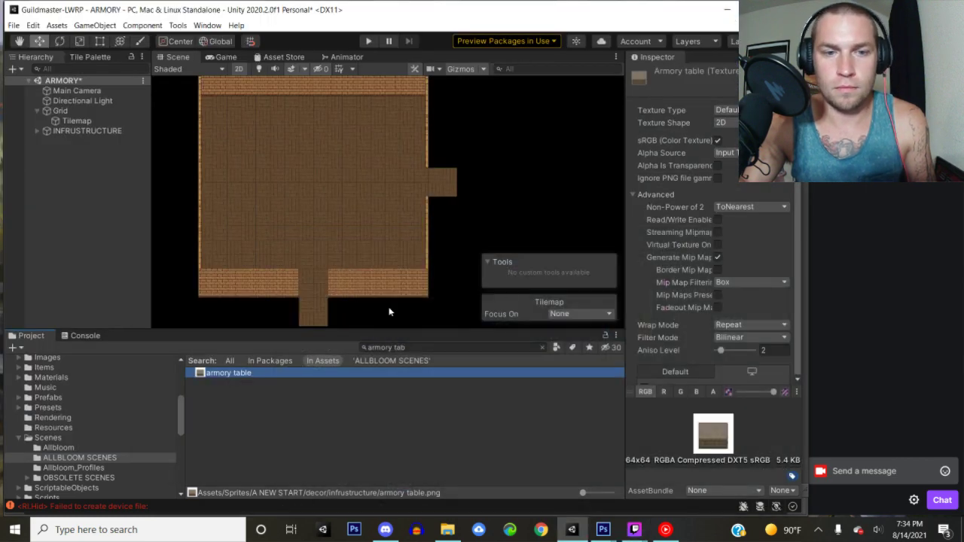
{"action": "right_click", "coordinate": [264, 372]}
{"action": "left_click", "coordinate": [266, 381]}
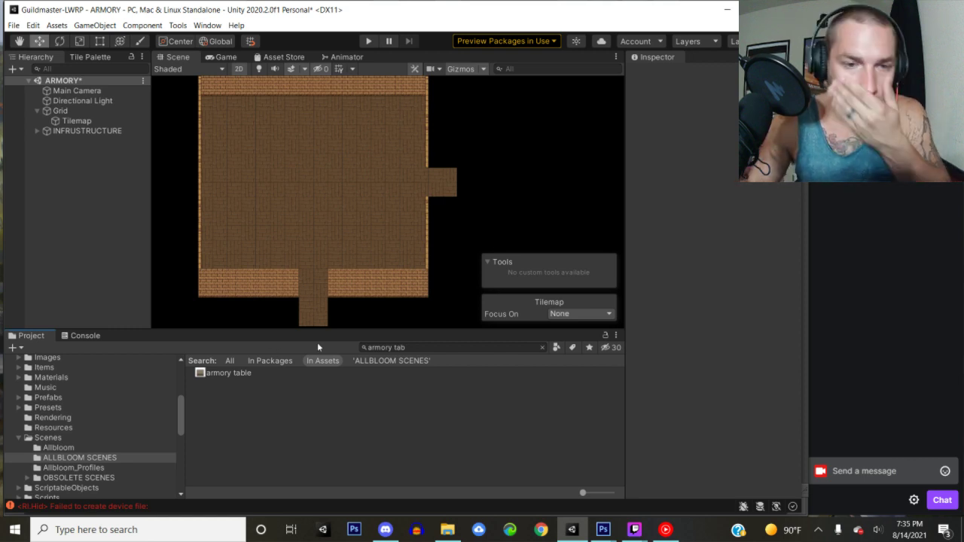
- Change the armory table image's texture type to Sprite and apply the import settings
{"action": "left_click", "coordinate": [237, 373]}
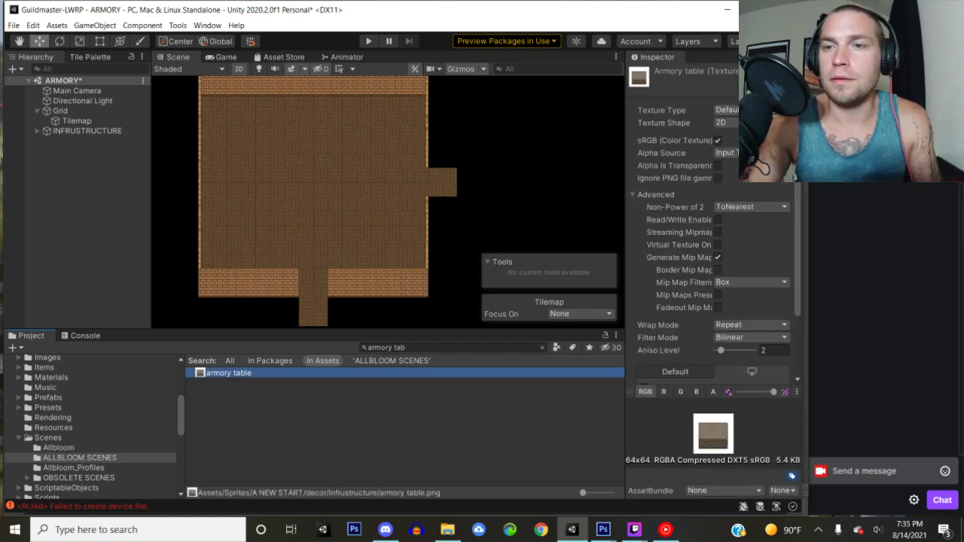
{"action": "left_click", "coordinate": [730, 110]}
{"action": "left_click", "coordinate": [742, 160]}
{"action": "scroll", "coordinate": [771, 302], "scroll_direction": "down", "scroll_amount": 3}
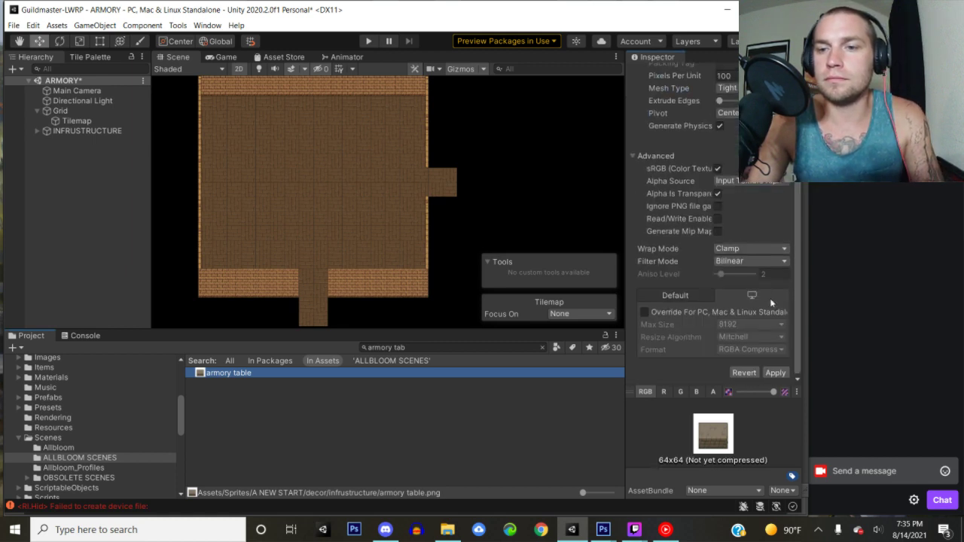
{"action": "left_click", "coordinate": [776, 373]}
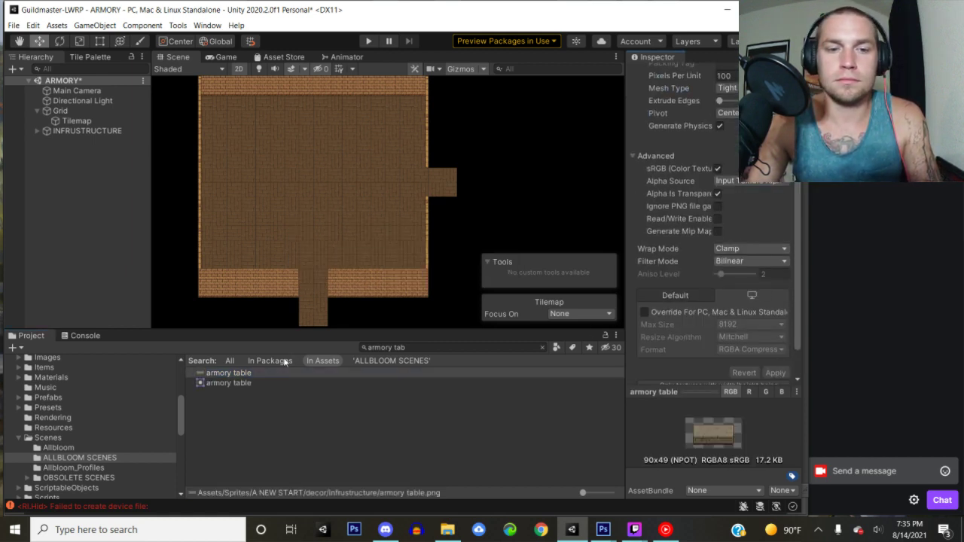
- Place the armory table sprite in the scene outside the room and set its X and Y scale to 1.2
{"action": "left_click_drag", "start_coordinate": [238, 372], "coordinate": [492, 140]}
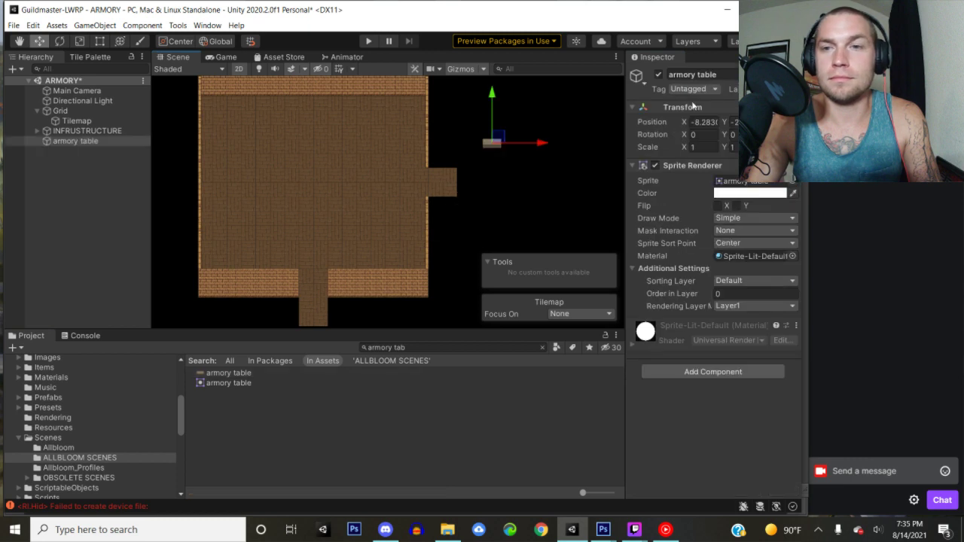
{"action": "left_click", "coordinate": [700, 147]}
{"action": "type", "text": "1.2"}
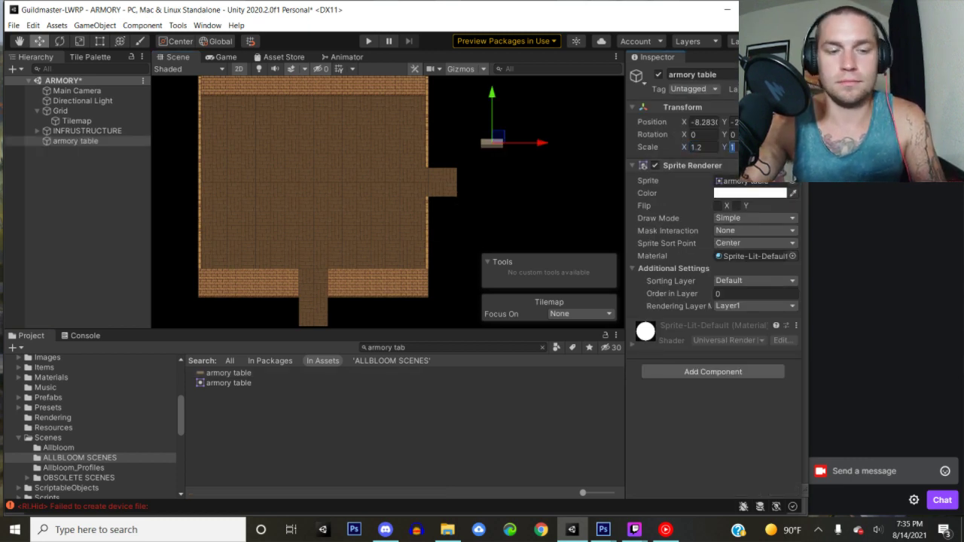
{"action": "type", "text": "1.2"}
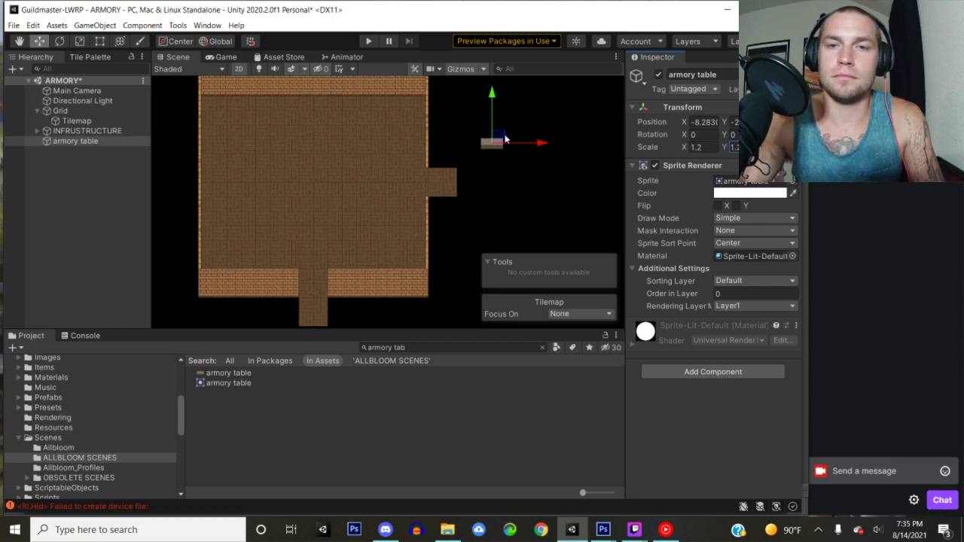
- Move the armory table into the room's upper-left area and set its Order in Layer to 2
{"action": "left_click_drag", "start_coordinate": [504, 140], "coordinate": [265, 117]}
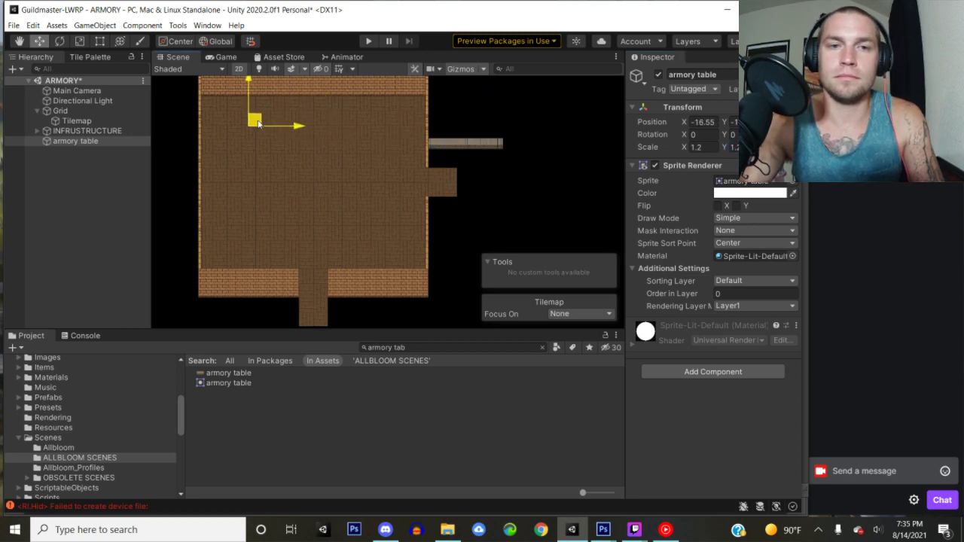
{"action": "left_click", "coordinate": [719, 293]}
{"action": "type", "text": "2"}
{"action": "scroll", "coordinate": [283, 147], "scroll_direction": "up", "scroll_amount": 3}
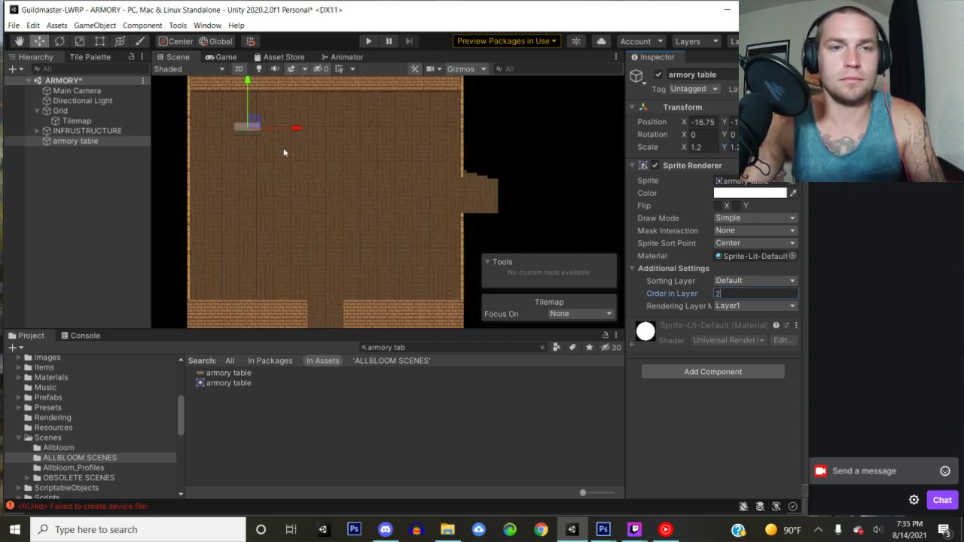
{"action": "left_click_drag", "start_coordinate": [296, 147], "coordinate": [287, 142]}
{"action": "scroll", "coordinate": [286, 142], "scroll_direction": "up", "scroll_amount": 2}
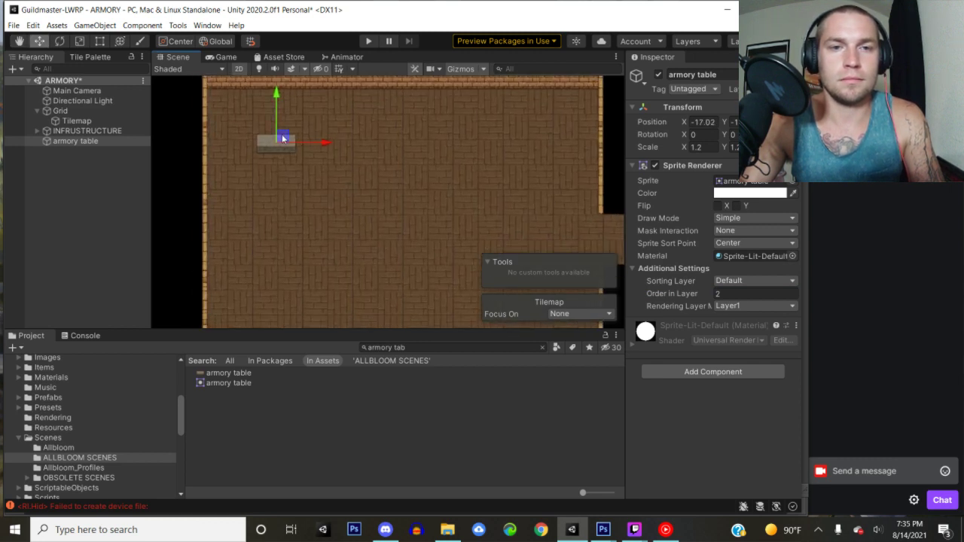
{"action": "left_click_drag", "start_coordinate": [283, 138], "coordinate": [280, 146]}
- Duplicate the armory table, place the copy a short distance below it, and add a Polygon Collider 2D to both tables
{"action": "key", "text": "ctrl+d"}
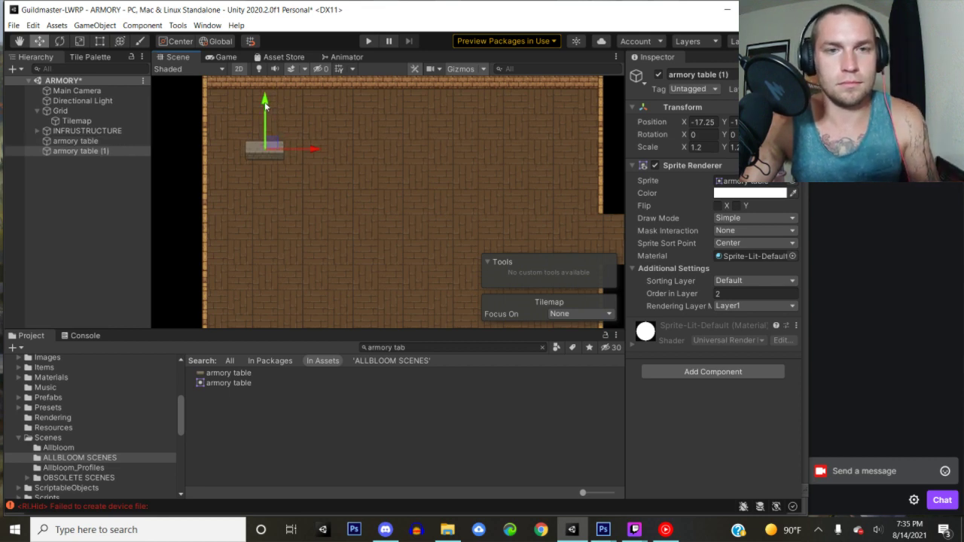
{"action": "left_click_drag", "start_coordinate": [264, 113], "coordinate": [263, 153]}
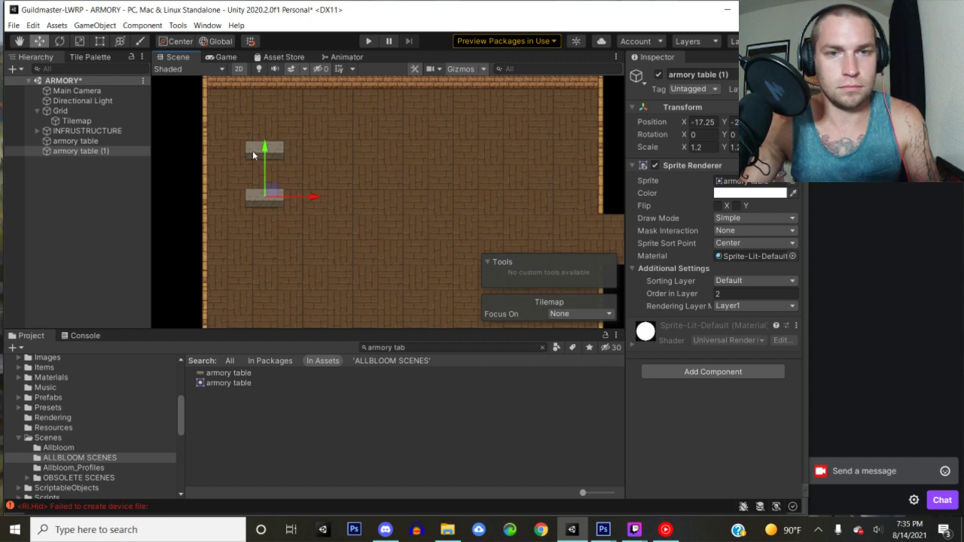
{"action": "left_click", "coordinate": [253, 155], "text": "shift"}
{"action": "left_click", "coordinate": [691, 372]}
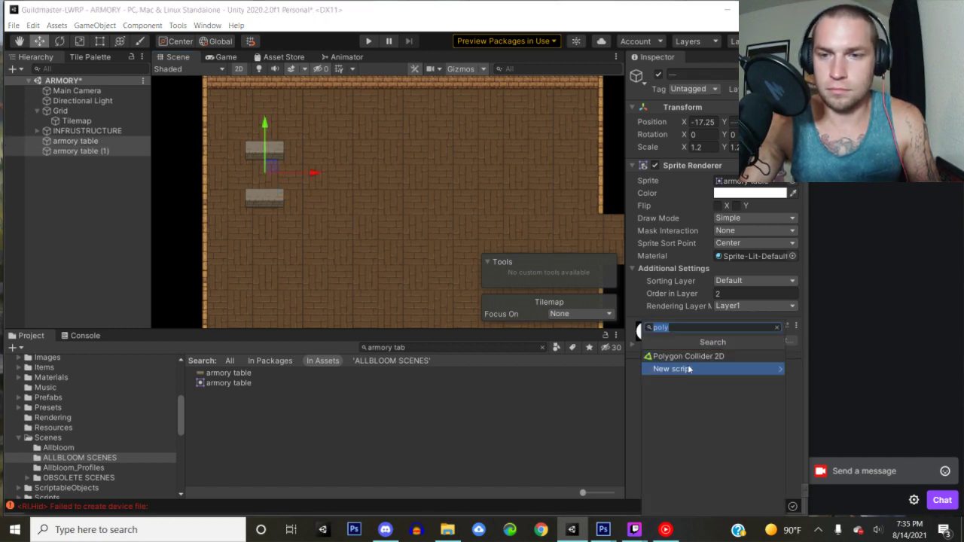
{"action": "left_click", "coordinate": [688, 356]}
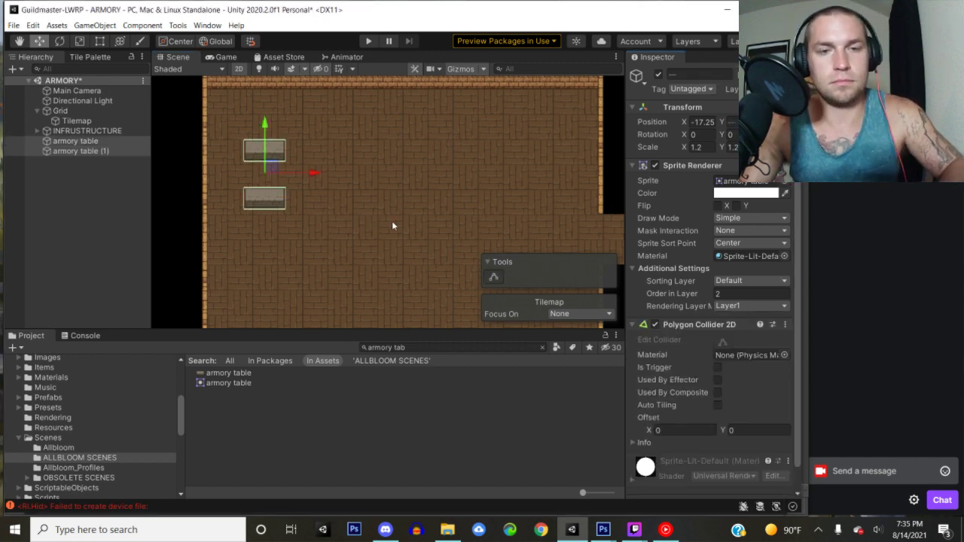
- Duplicate the pair of armory tables and move the copies straight down to continue the column along the left wall
{"action": "mouse_move", "coordinate": [265, 147]}
{"action": "left_mouse_down"}
{"action": "mouse_move", "coordinate": [270, 209]}
{"action": "mouse_move", "coordinate": [266, 115]}
{"action": "mouse_move", "coordinate": [266, 140]}
{"action": "left_mouse_up"}
{"action": "middle_click_drag", "start_coordinate": [355, 179], "coordinate": [356, 164]}
{"action": "key", "text": "ctrl+d"}
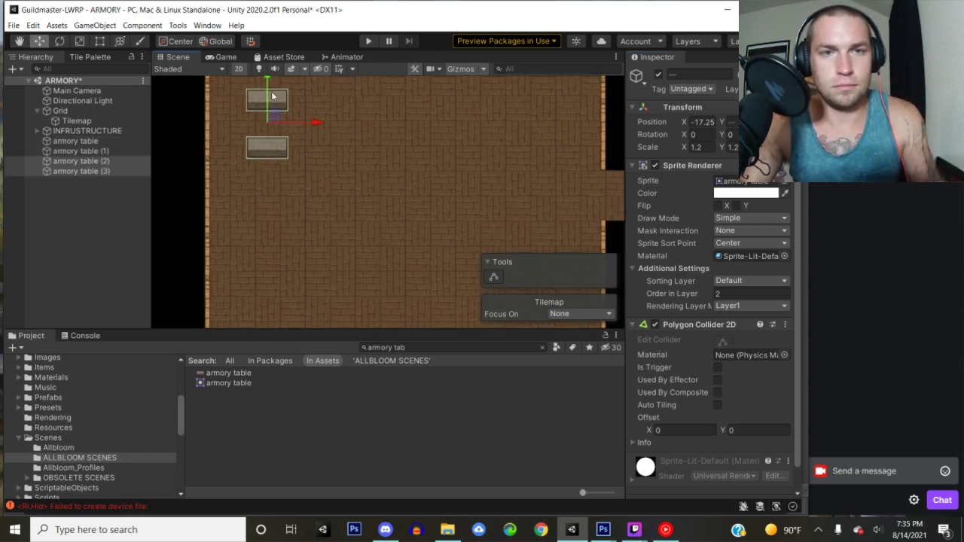
{"action": "left_click_drag", "start_coordinate": [265, 82], "coordinate": [266, 186]}
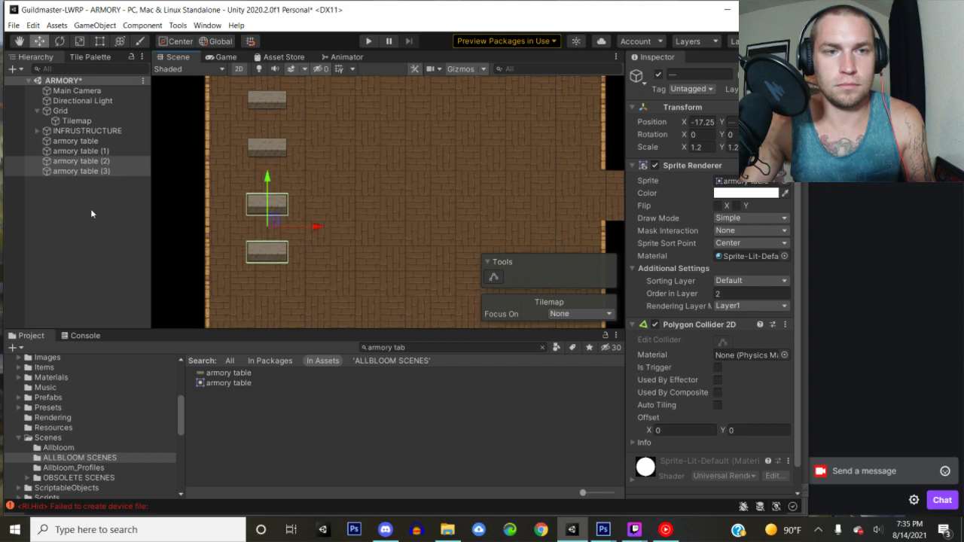
- Create an empty game object at the scene's top level and name it FURNITURE
{"action": "left_click", "coordinate": [62, 216]}
{"action": "right_click", "coordinate": [62, 217]}
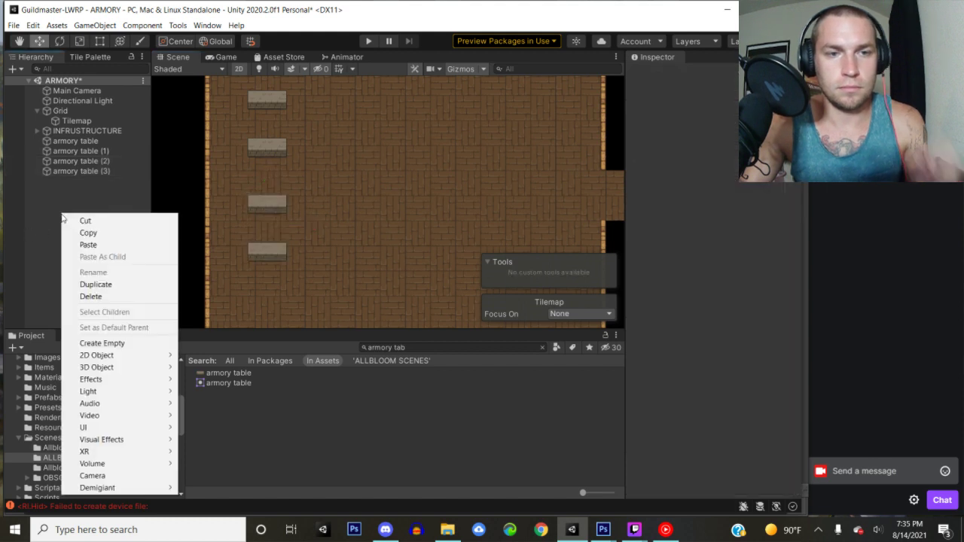
{"action": "left_click", "coordinate": [101, 342]}
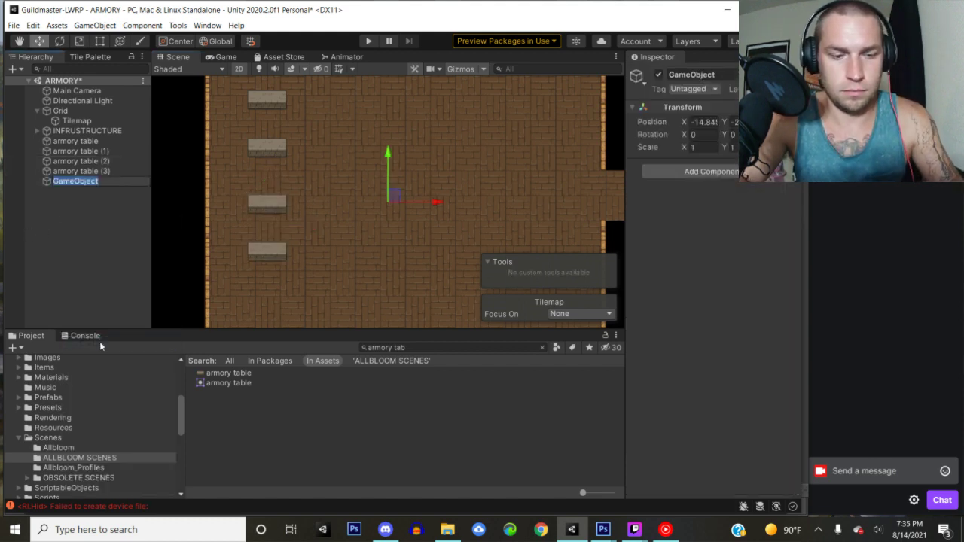
{"action": "type", "text": "FURNIT"}
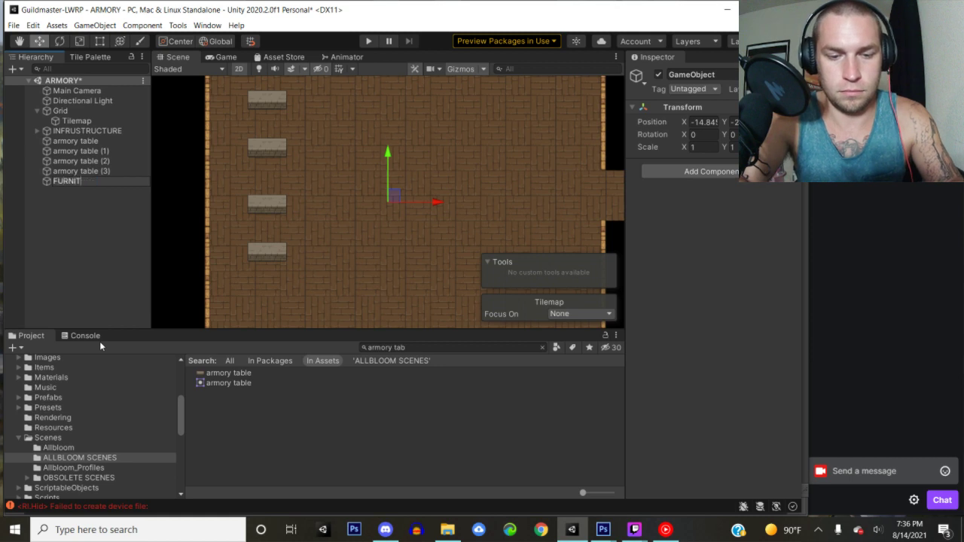
{"action": "type", "text": "URE"}
{"action": "left_click", "coordinate": [90, 241]}
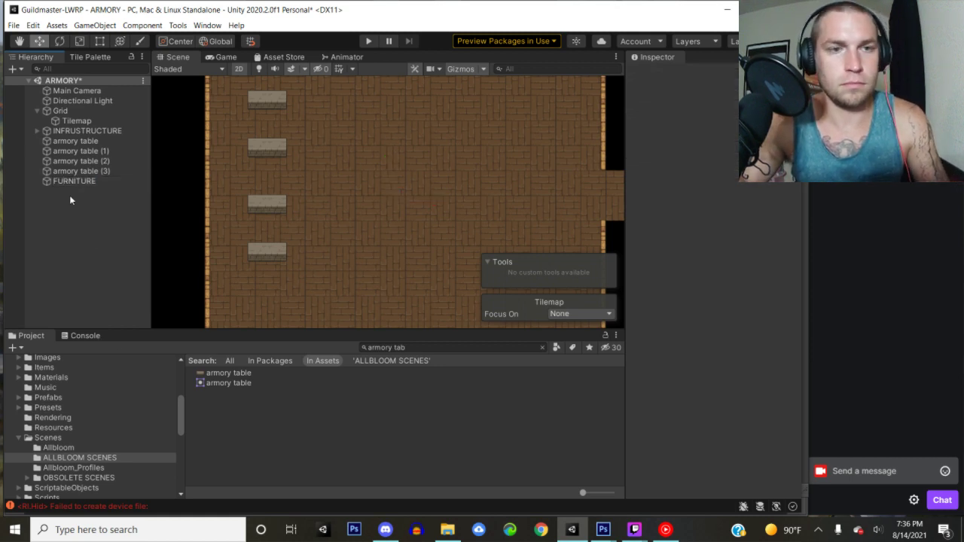
- Parent all four armory tables under the FURNITURE object and collapse the group
{"action": "left_click", "coordinate": [75, 141]}
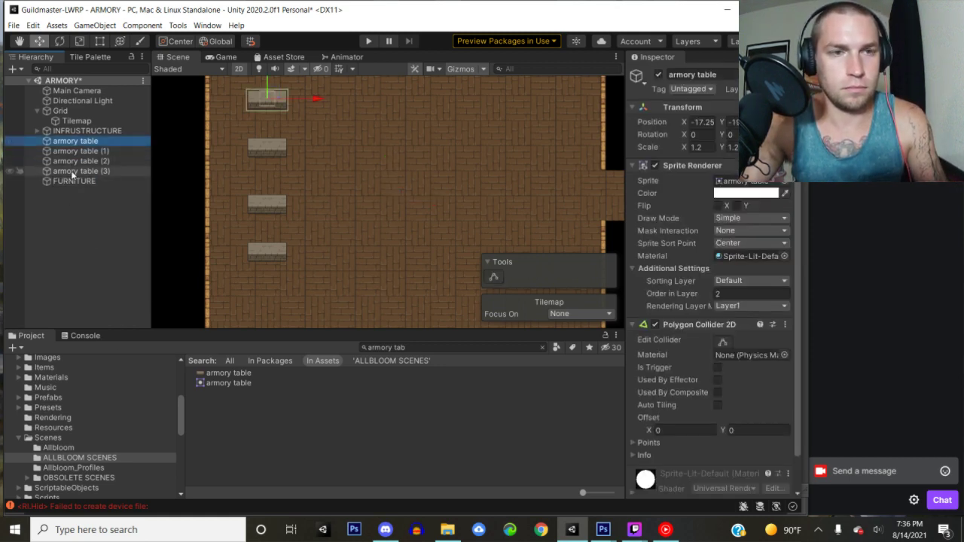
{"action": "left_click", "coordinate": [72, 172], "text": "shift"}
{"action": "left_click_drag", "start_coordinate": [76, 183], "coordinate": [75, 182]}
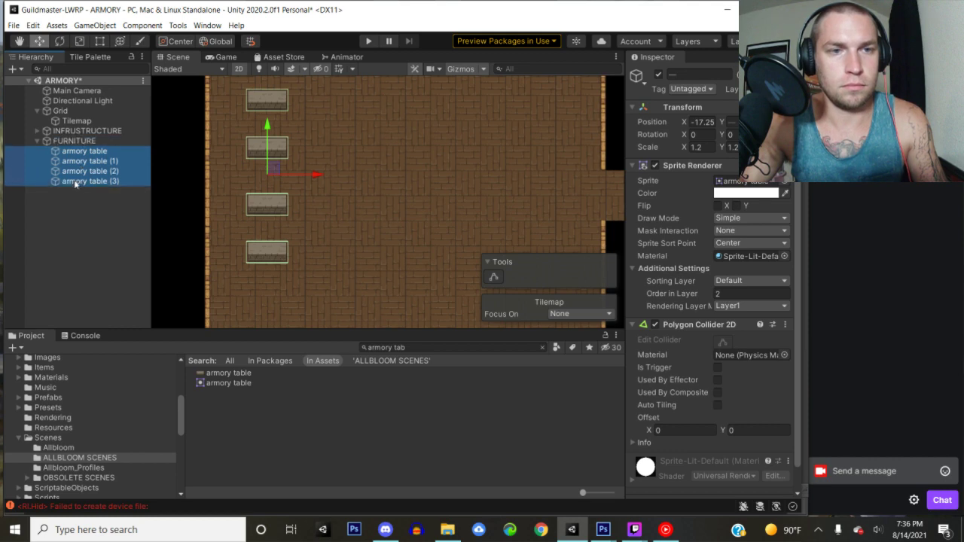
{"action": "left_click", "coordinate": [37, 141]}
- Duplicate the column of four armory tables and move the copies straight across to the room's right side
{"action": "scroll", "coordinate": [317, 198], "scroll_direction": "down", "scroll_amount": 3}
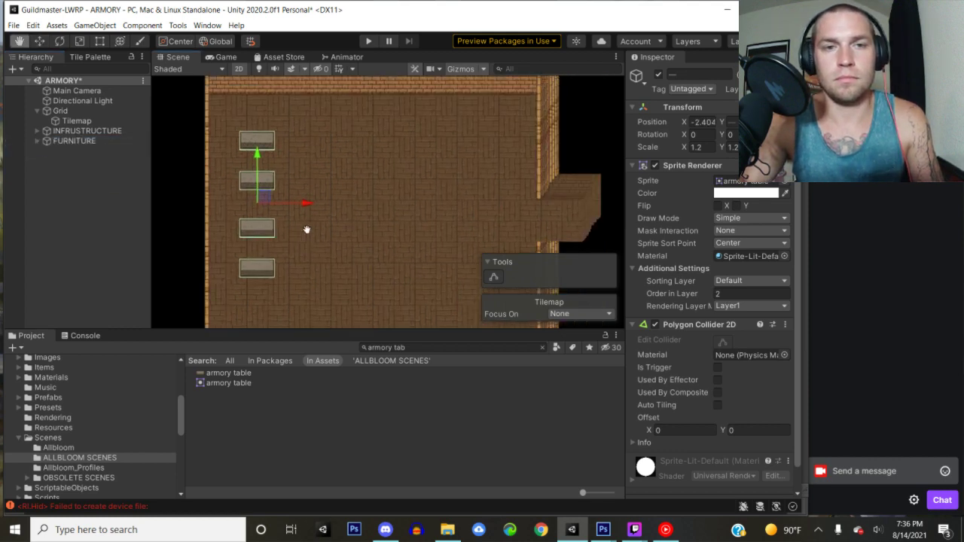
{"action": "left_click_drag", "start_coordinate": [260, 144], "coordinate": [255, 184]}
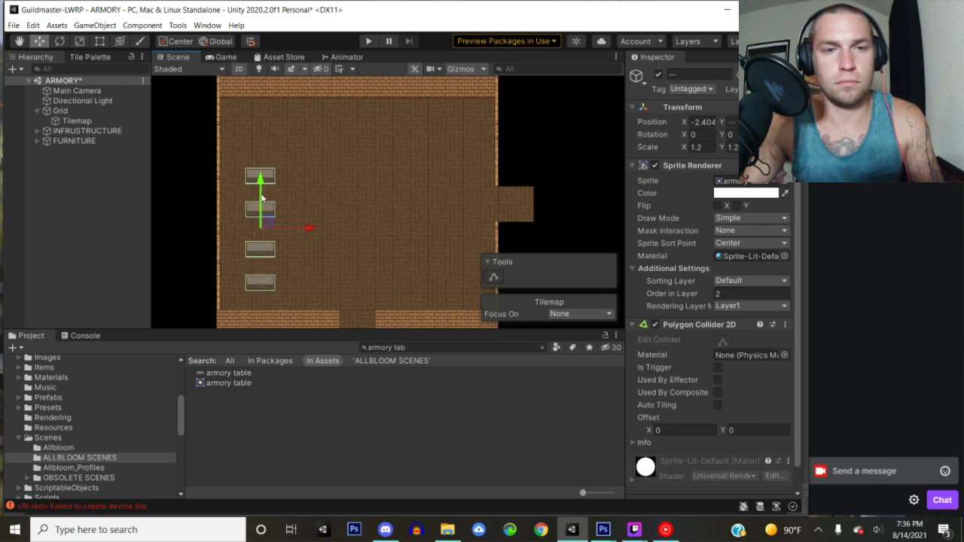
{"action": "key", "text": "ctrl+d"}
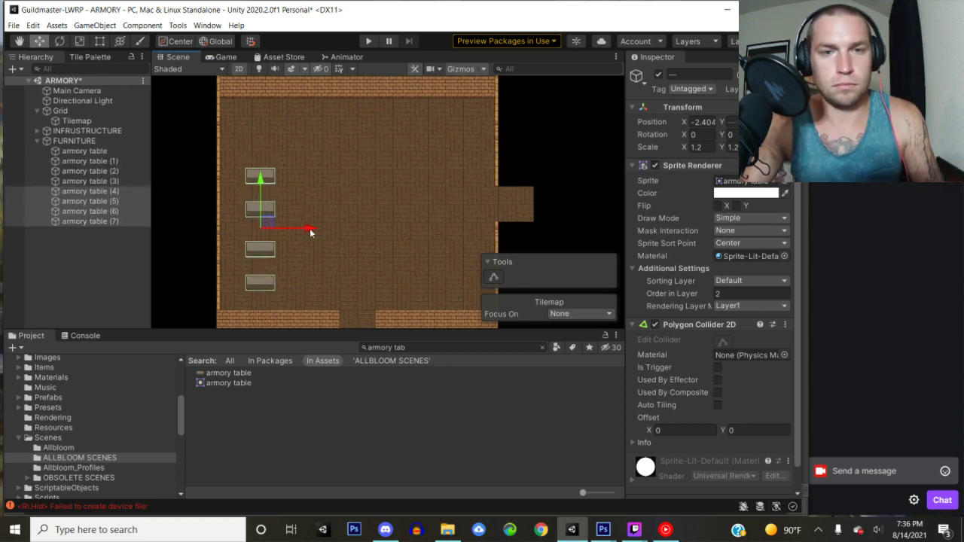
{"action": "left_click_drag", "start_coordinate": [309, 228], "coordinate": [499, 235]}
- Move the upper two right-side tables down beside the lower two and shift them left to X 1.3, forming a two-by-two block
{"action": "left_click_drag", "start_coordinate": [400, 138], "coordinate": [465, 226]}
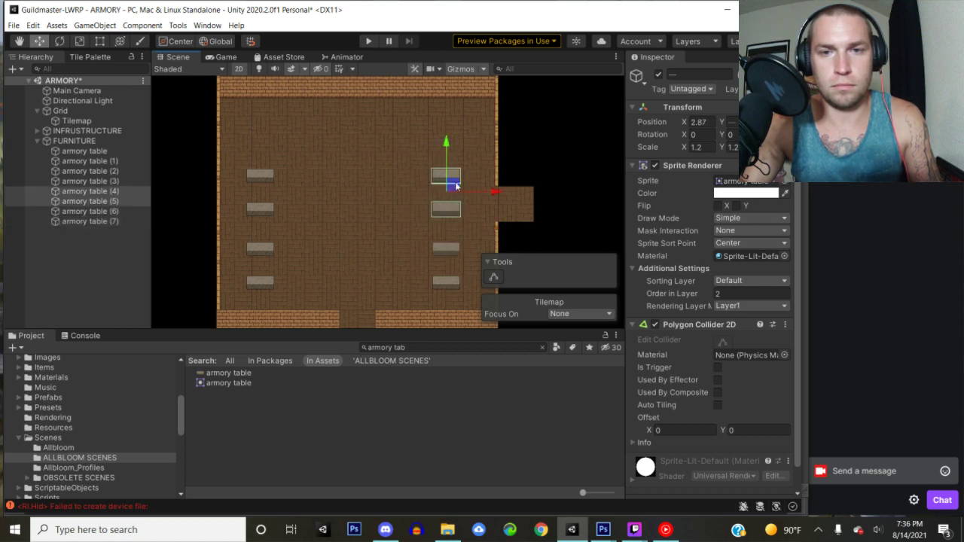
{"action": "left_click_drag", "start_coordinate": [446, 143], "coordinate": [452, 212]}
{"action": "key", "text": "2"}
{"action": "key", "text": "2"}
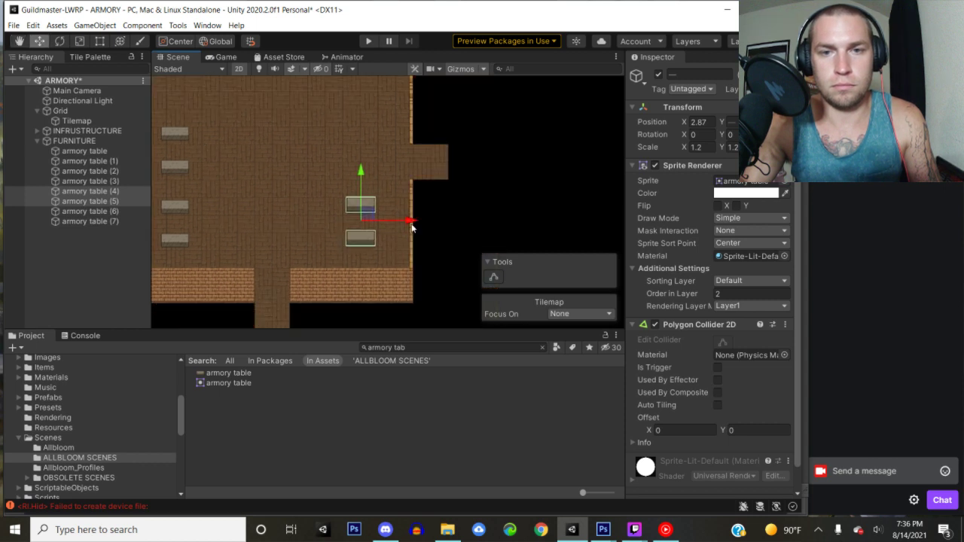
{"action": "left_click_drag", "start_coordinate": [397, 236], "coordinate": [356, 235]}
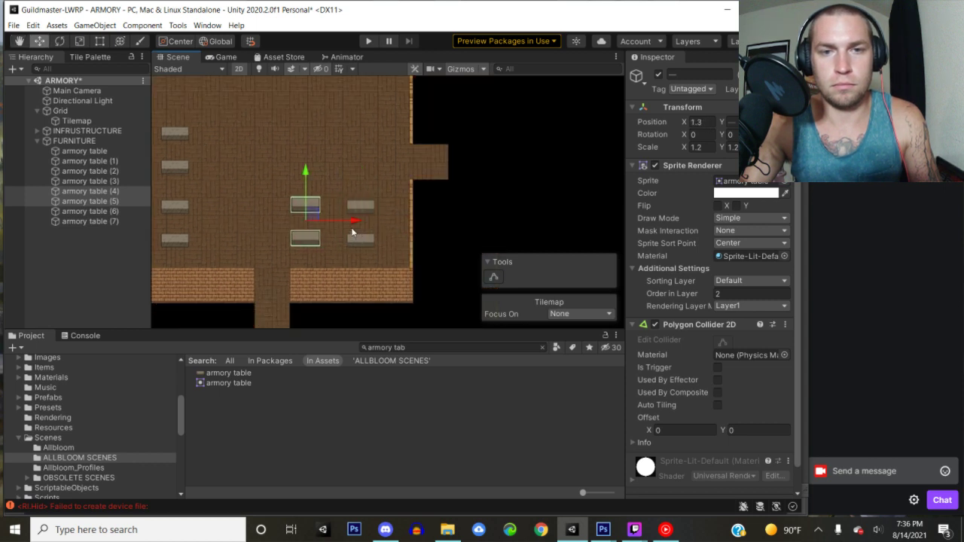
- Nudge armory tables (6) and (7) up so each lines up with the table beside it
{"action": "scroll", "coordinate": [305, 243], "scroll_direction": "up", "scroll_amount": 4}
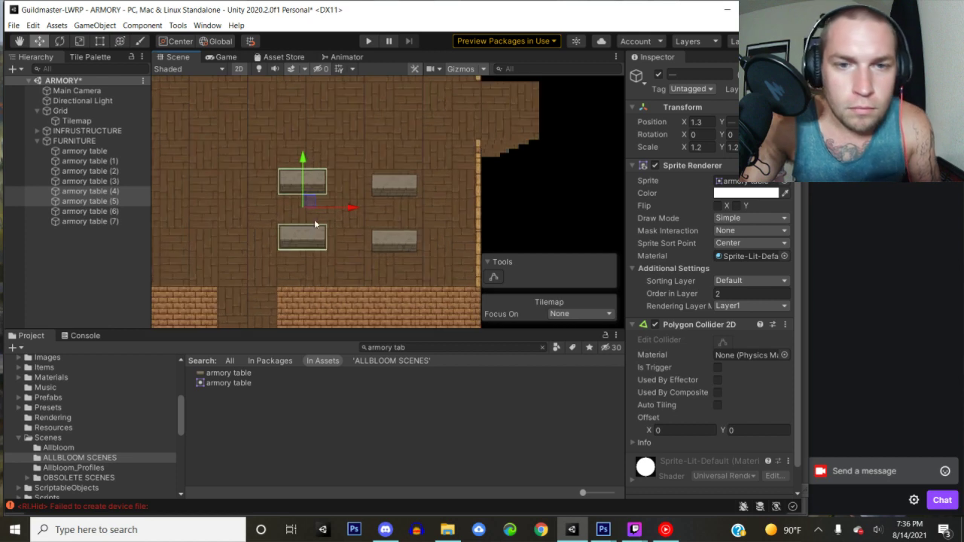
{"action": "left_click", "coordinate": [390, 187]}
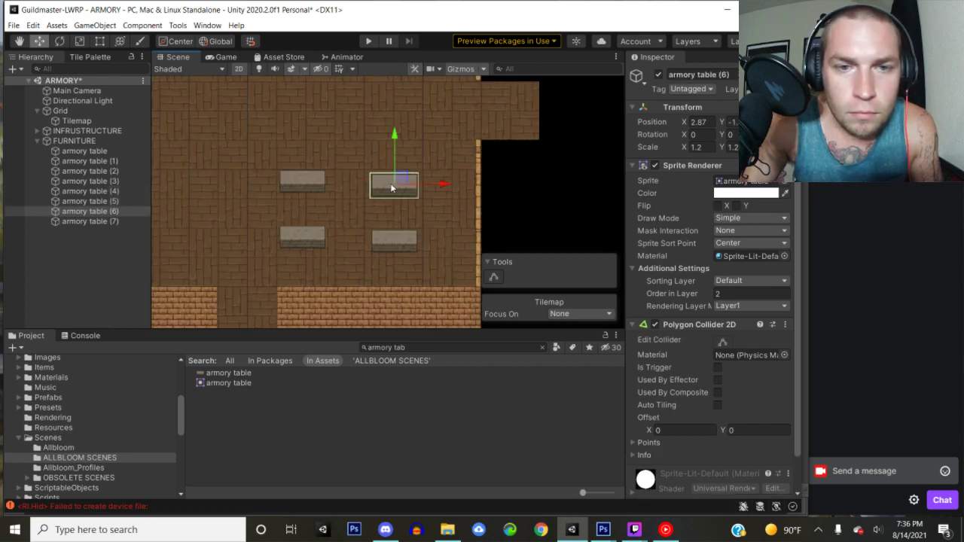
{"action": "left_click_drag", "start_coordinate": [397, 144], "coordinate": [398, 135]}
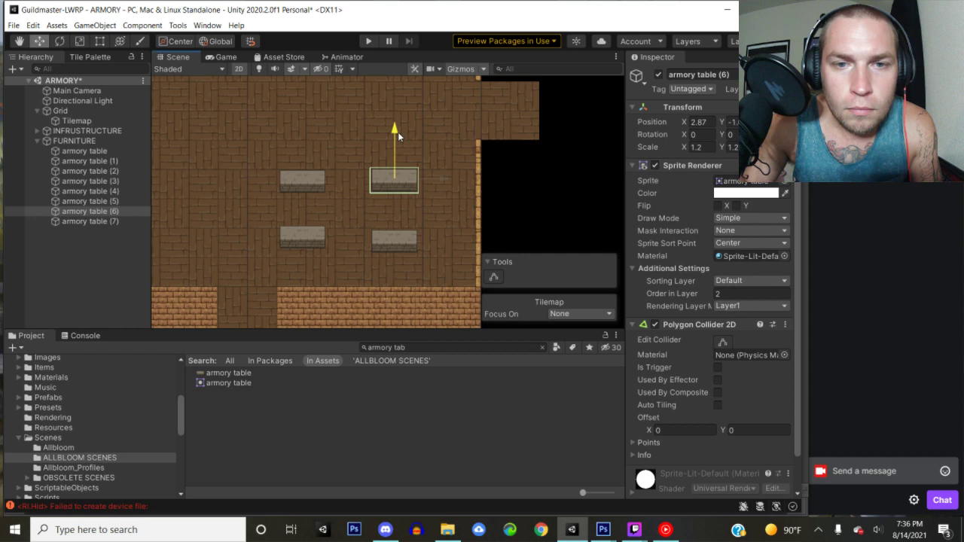
{"action": "left_click", "coordinate": [394, 241]}
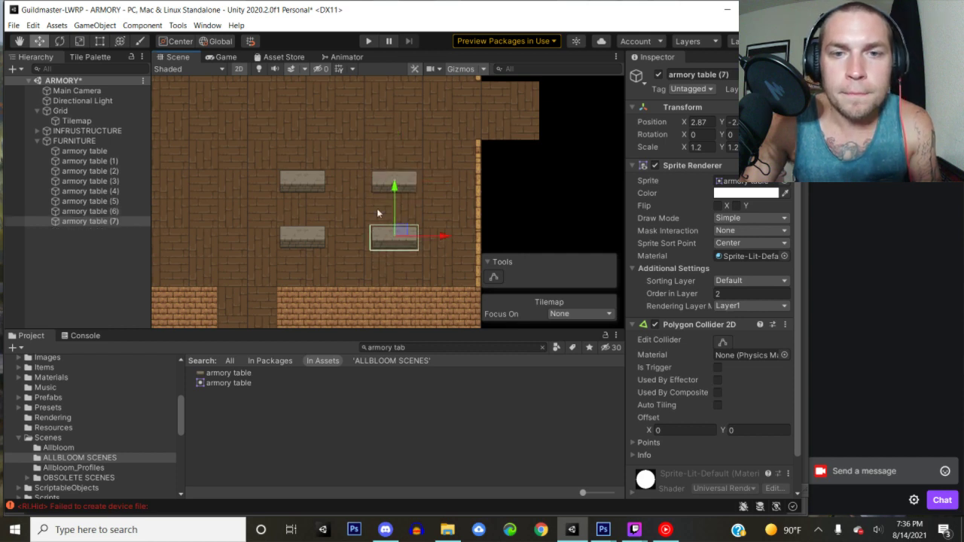
- Duplicate the topmost table in the left column and move the copy straight up to extend the column
{"action": "left_click", "coordinate": [307, 183]}
{"action": "key", "text": "f"}
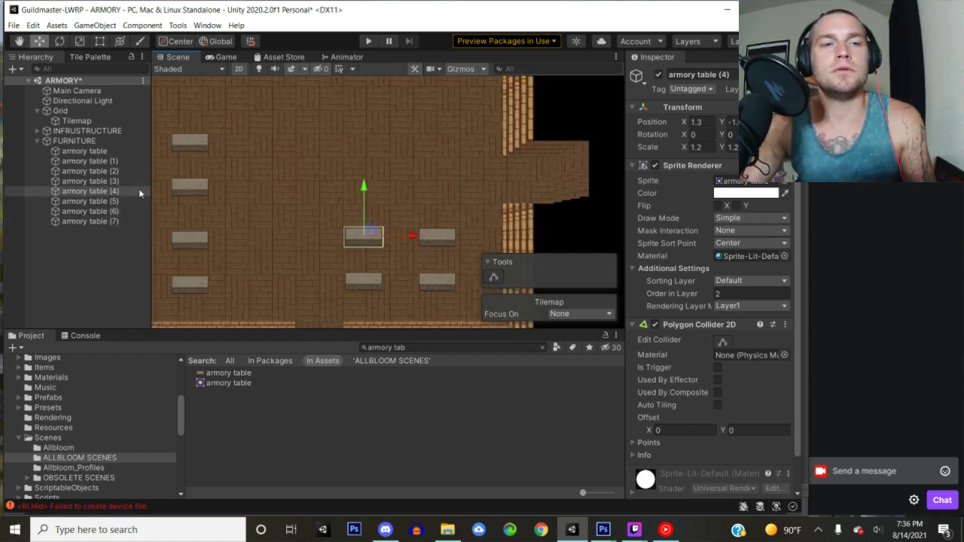
{"action": "scroll", "coordinate": [245, 179], "scroll_direction": "down", "scroll_amount": 3}
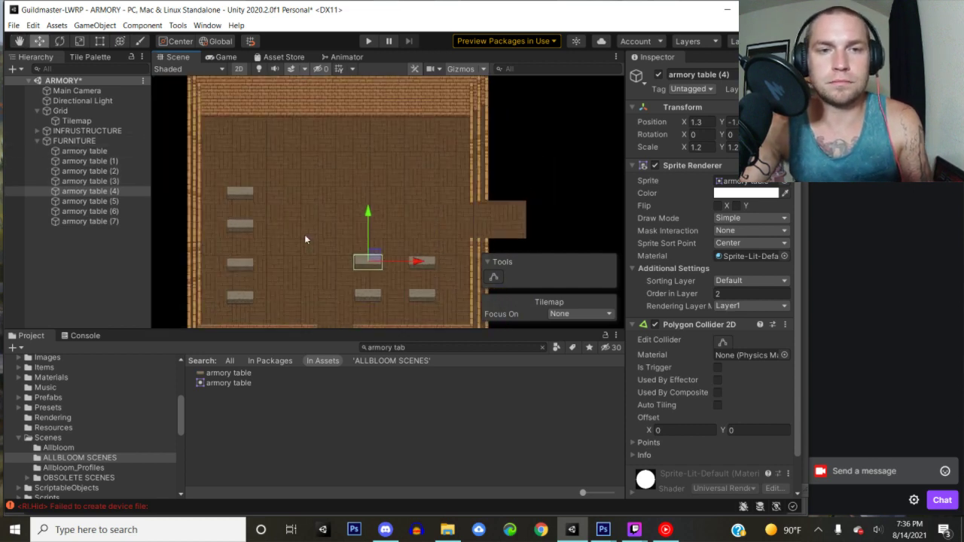
{"action": "left_click", "coordinate": [232, 193]}
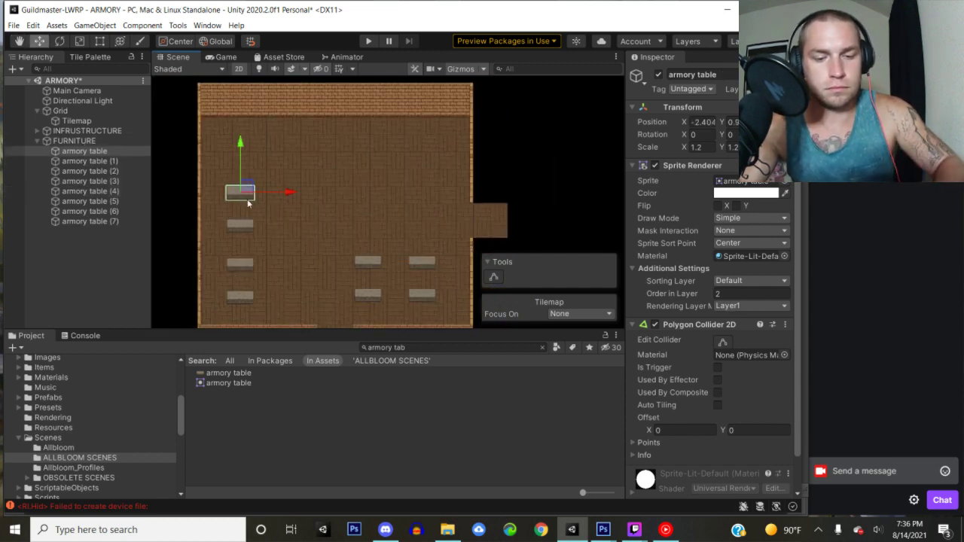
{"action": "key", "text": "ctrl+d"}
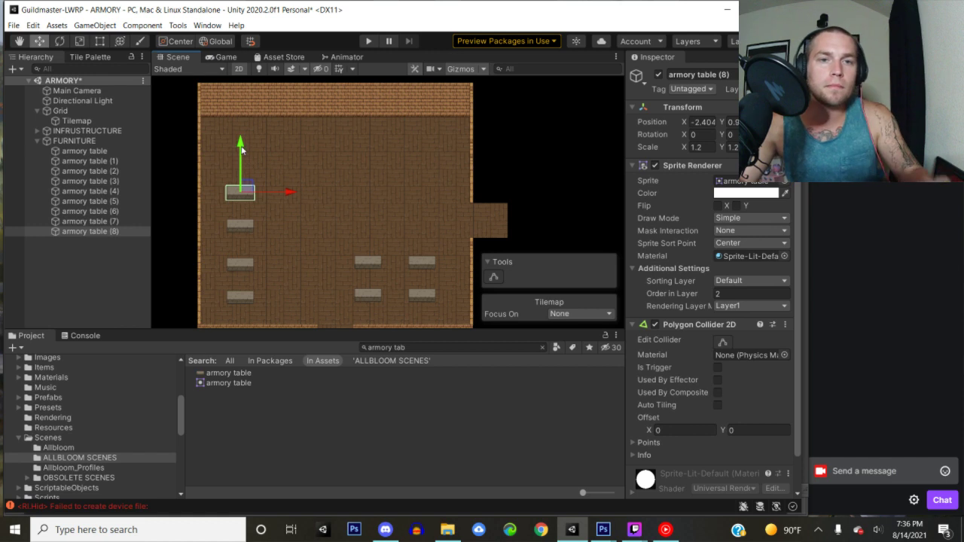
{"action": "left_click_drag", "start_coordinate": [241, 151], "coordinate": [241, 120]}
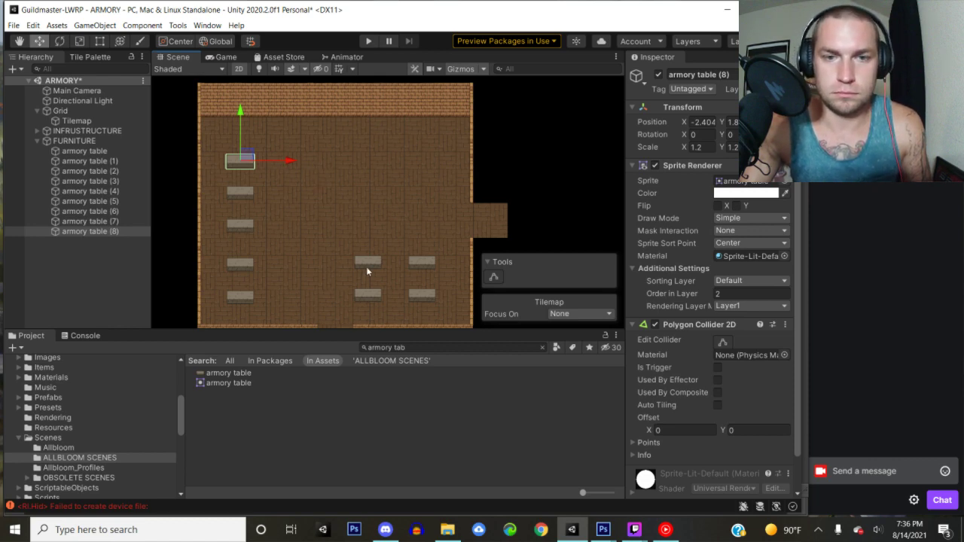
- Switch to Photoshop, undo the counter extraction to restore the full furnitures.png sheet, and clear the selection
{"action": "left_click", "coordinate": [603, 530]}
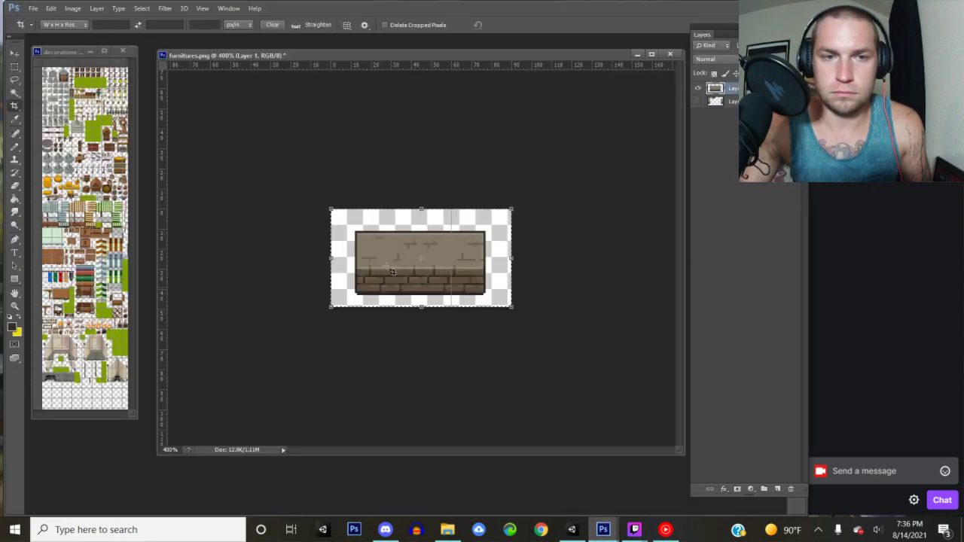
{"action": "key", "text": "ctrl+z"}
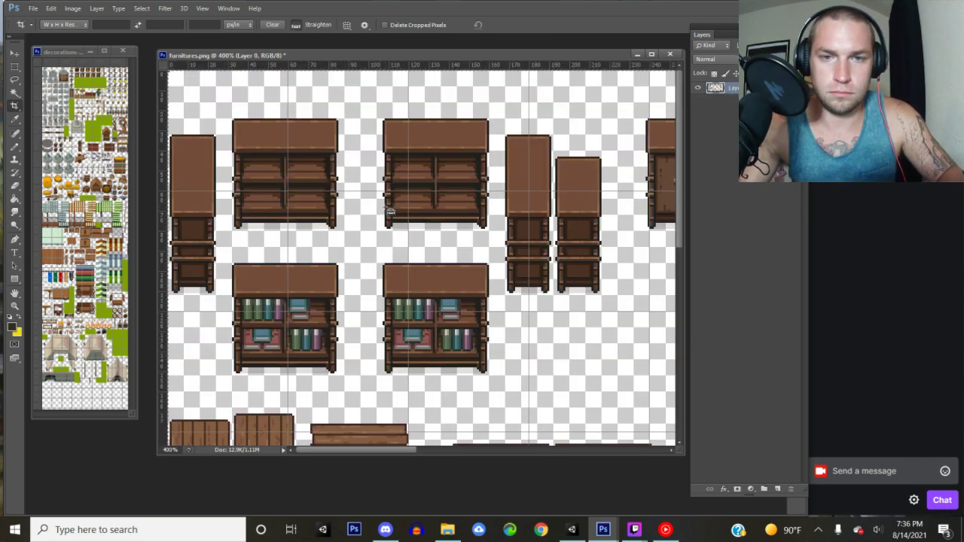
{"action": "left_click", "coordinate": [14, 305]}
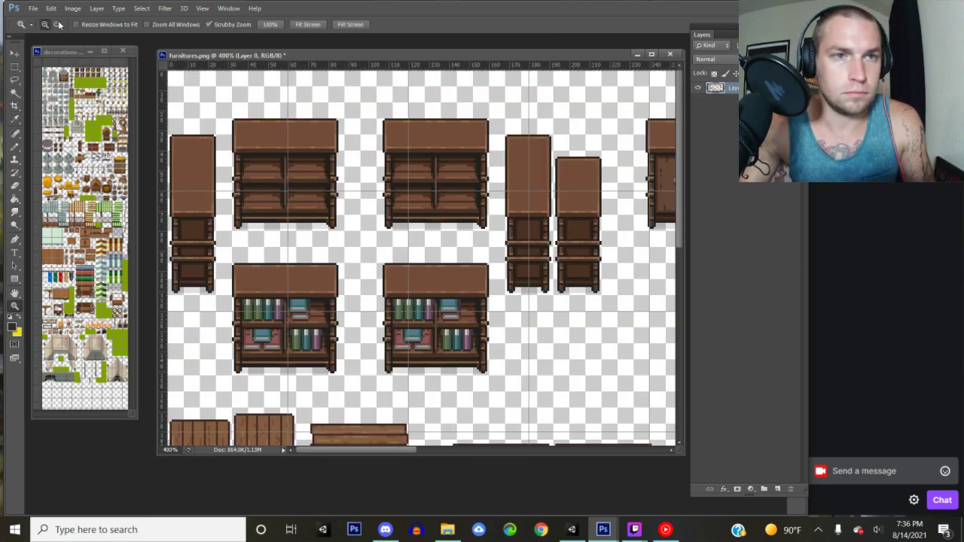
{"action": "left_click", "coordinate": [57, 24]}
{"action": "left_click", "coordinate": [358, 208]}
{"action": "left_click", "coordinate": [357, 208]}
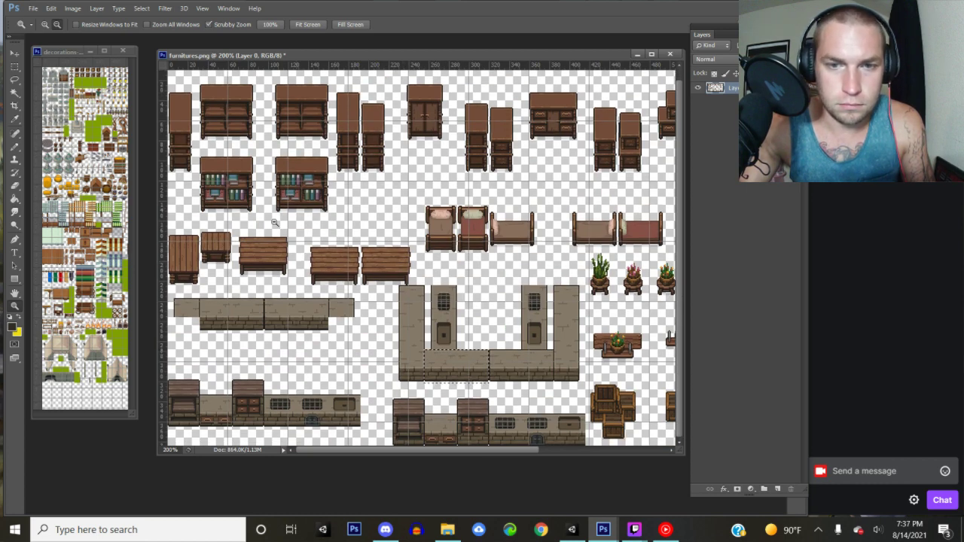
{"action": "left_click", "coordinate": [14, 66]}
{"action": "left_click", "coordinate": [402, 354]}
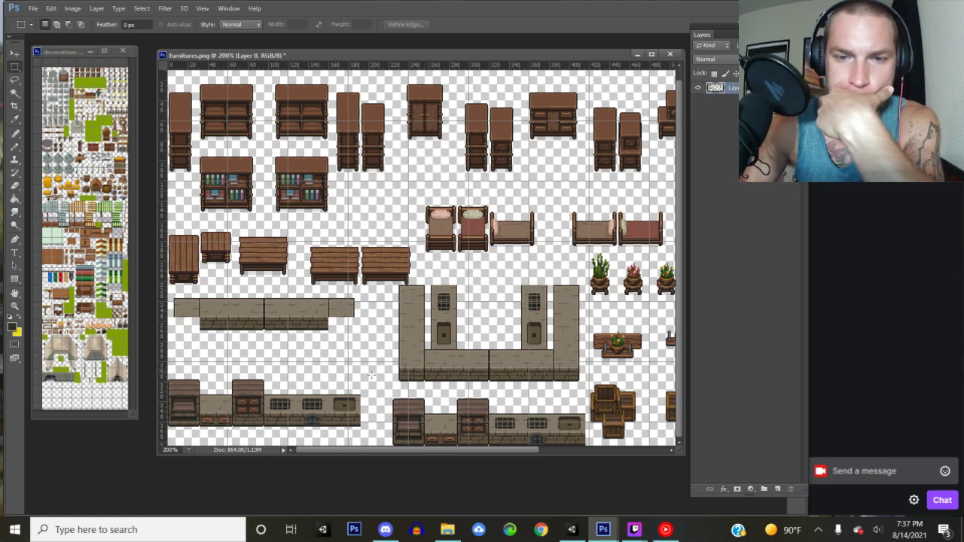
- Select the left half of the U-shaped stone counter with the rectangular marquee and copy it to a new layer
{"action": "left_click", "coordinate": [14, 305]}
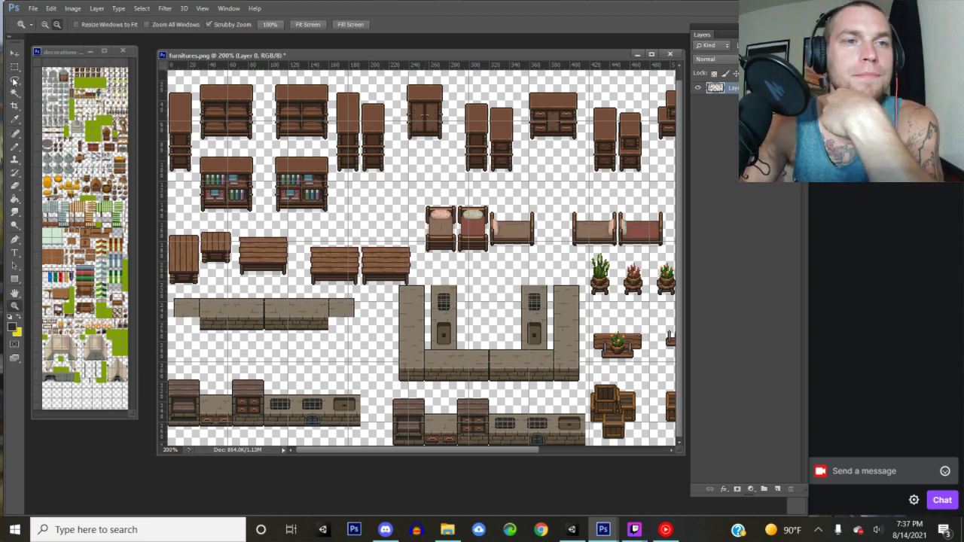
{"action": "left_click", "coordinate": [498, 386], "text": "alt"}
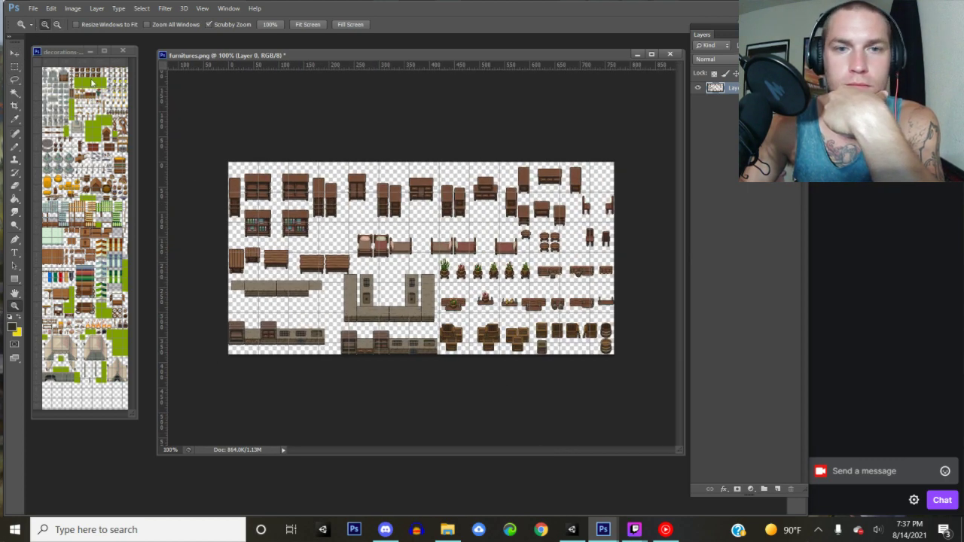
{"action": "left_click", "coordinate": [382, 328]}
{"action": "left_click", "coordinate": [370, 334]}
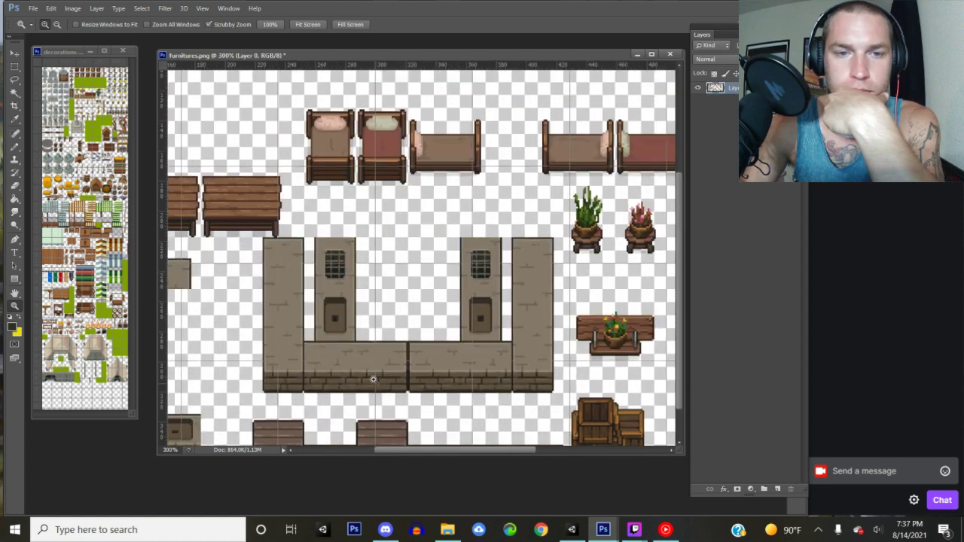
{"action": "left_click", "coordinate": [351, 337]}
{"action": "left_click", "coordinate": [20, 66]}
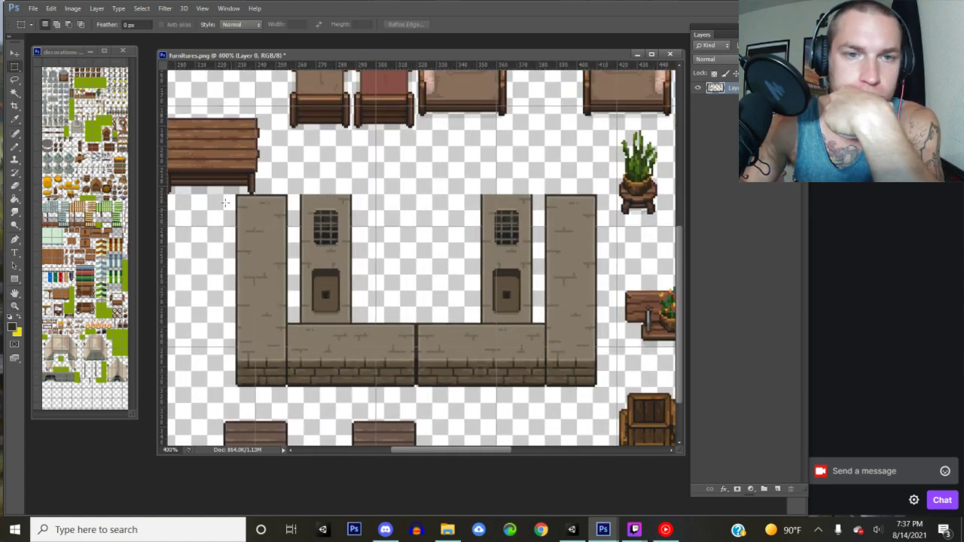
{"action": "left_click_drag", "start_coordinate": [254, 207], "coordinate": [415, 413]}
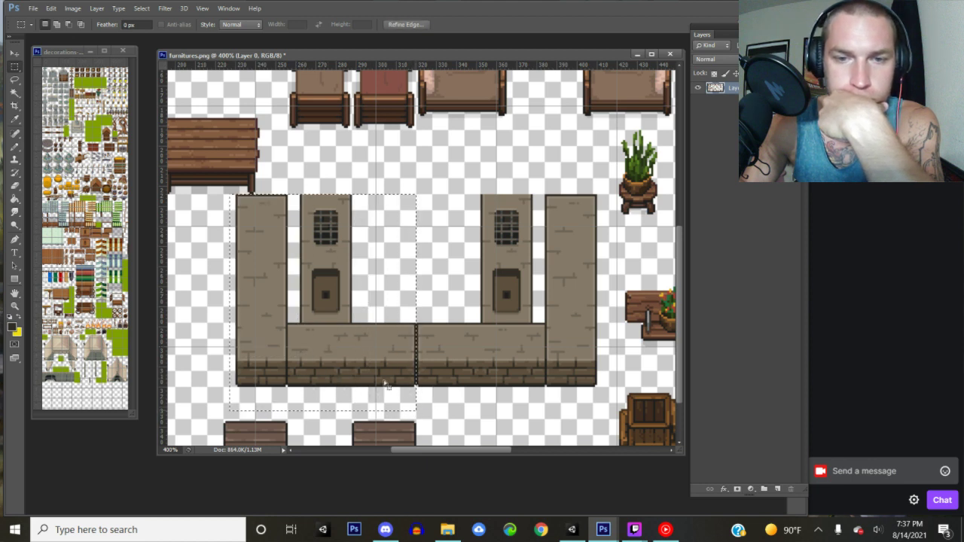
{"action": "right_click", "coordinate": [375, 373]}
{"action": "left_click", "coordinate": [419, 242]}
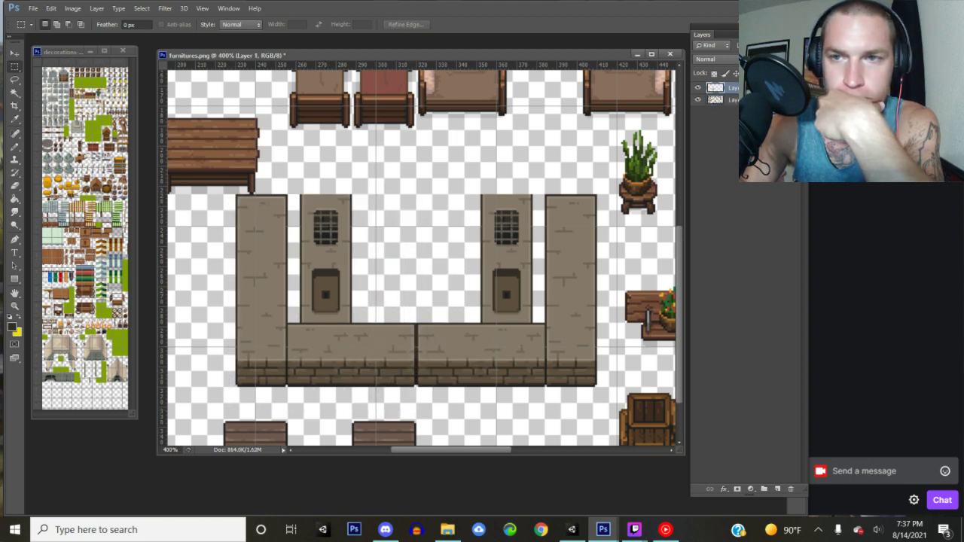
- Hide the original sheet layer, delete the inner counter piece with the grate and sink, and deselect
{"action": "left_click", "coordinate": [698, 101]}
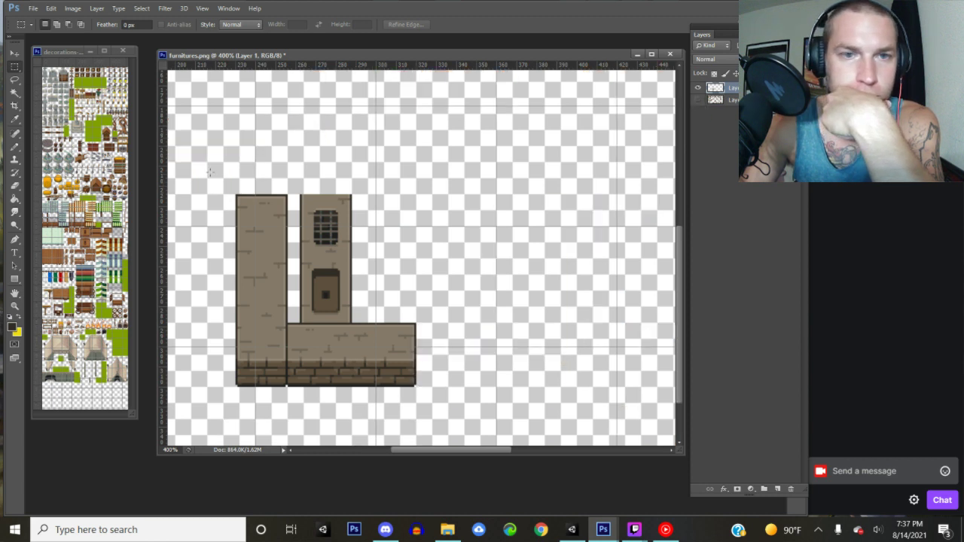
{"action": "left_click_drag", "start_coordinate": [382, 171], "coordinate": [296, 326]}
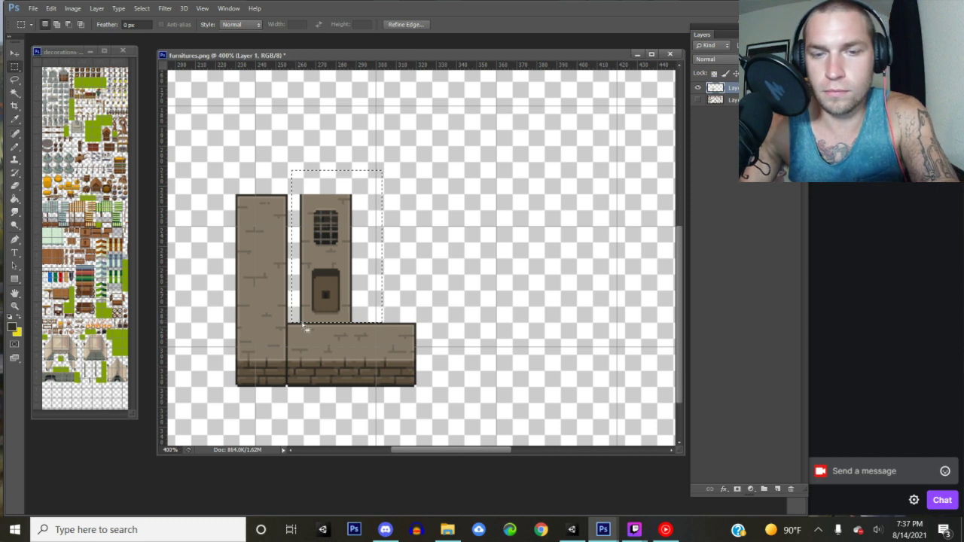
{"action": "key", "text": "Delete"}
{"action": "key", "text": "ctrl+d"}
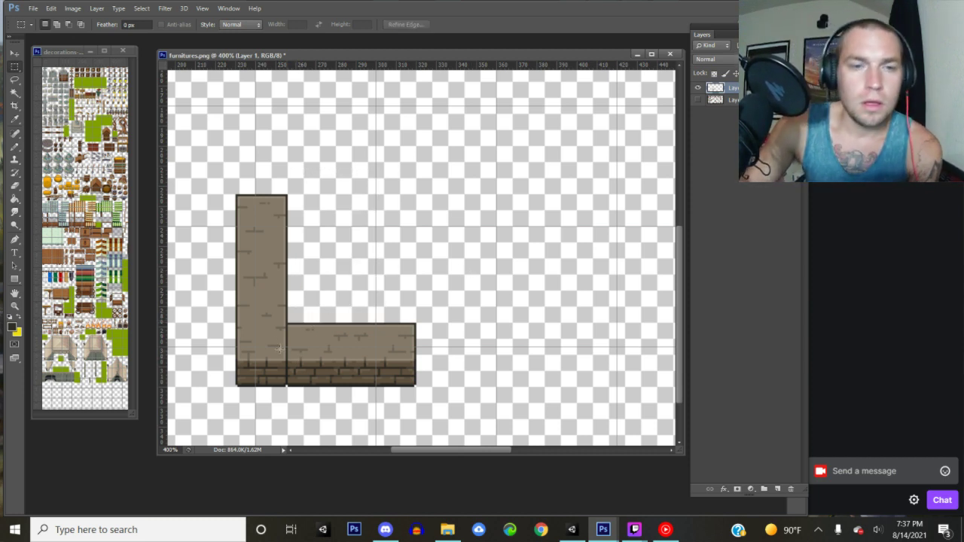
- Clone out the dark vertical seam where the counter's two arms meet, across the brick front and countertop, using a 3 px Clone Stamp brush
{"action": "key", "text": "z"}
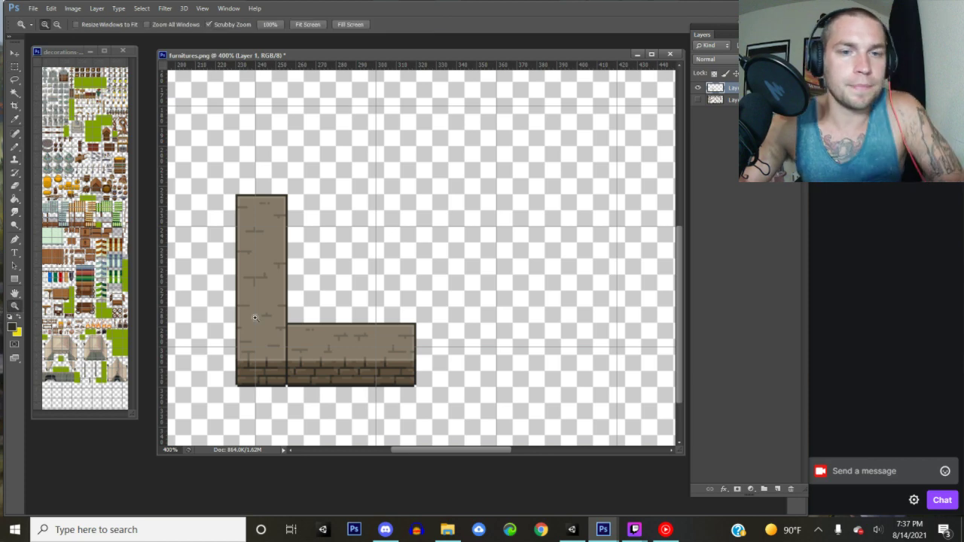
{"action": "left_click", "coordinate": [296, 369]}
{"action": "left_click", "coordinate": [295, 370]}
{"action": "left_click", "coordinate": [300, 370]}
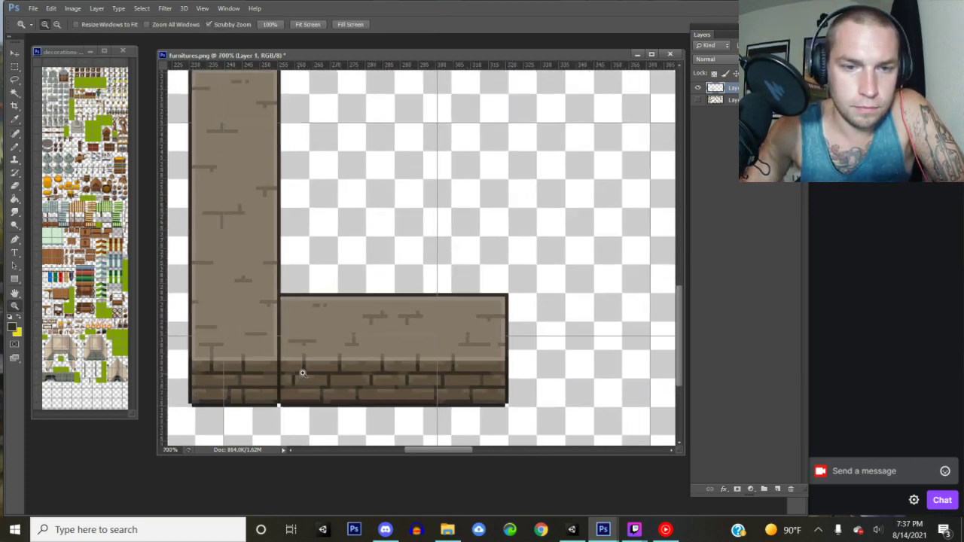
{"action": "left_click", "coordinate": [305, 370]}
{"action": "left_click", "coordinate": [301, 369]}
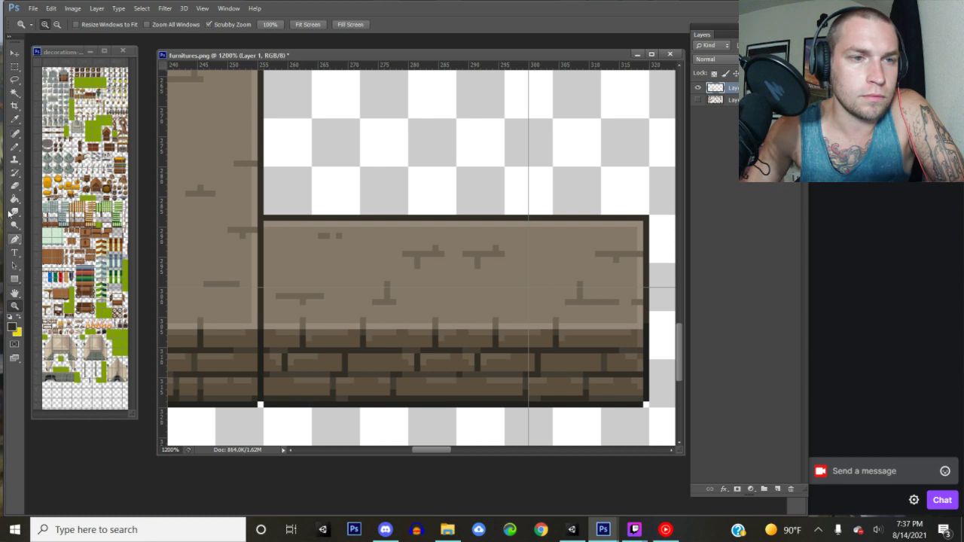
{"action": "left_click", "coordinate": [15, 136]}
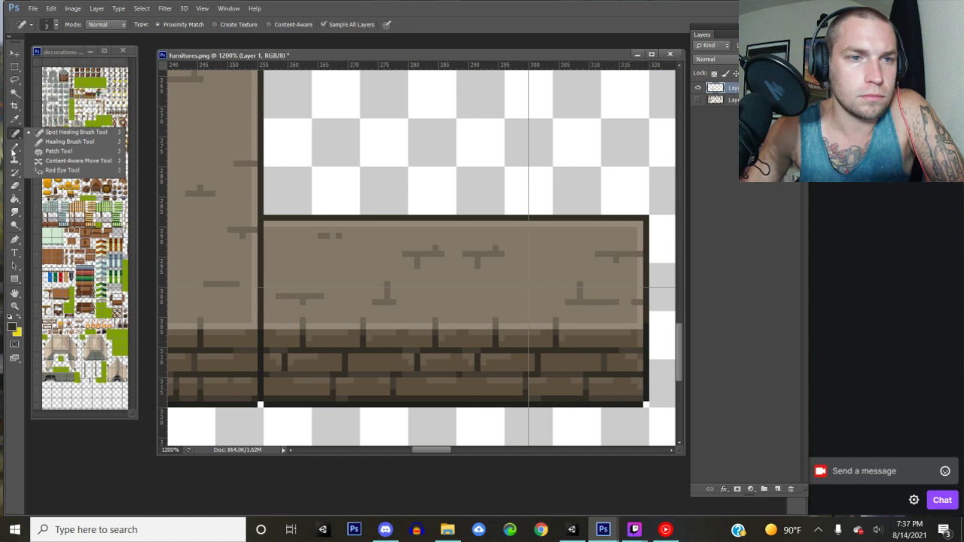
{"action": "left_click", "coordinate": [15, 160]}
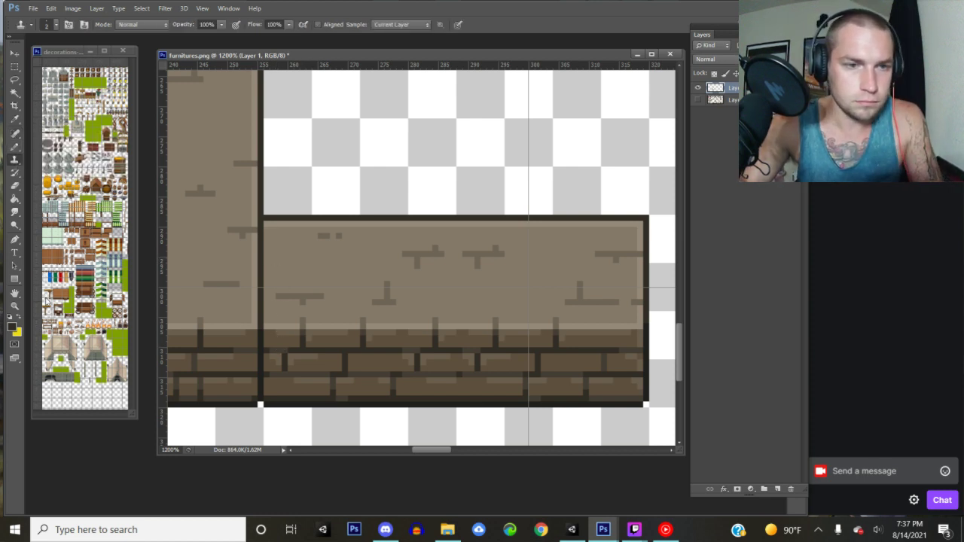
{"action": "left_click", "coordinate": [53, 25]}
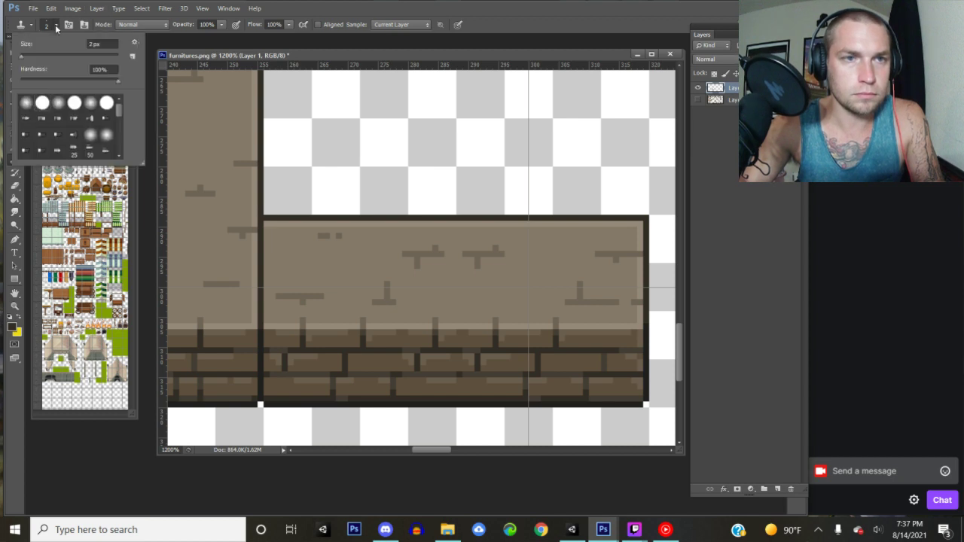
{"action": "type", "text": "5"}
{"action": "left_click", "coordinate": [23, 57]}
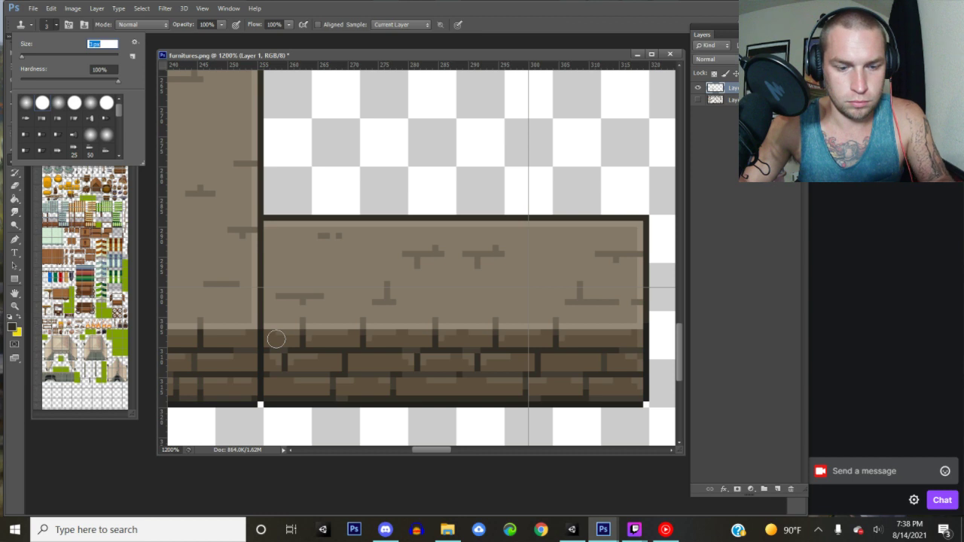
{"action": "key", "text": "Return"}
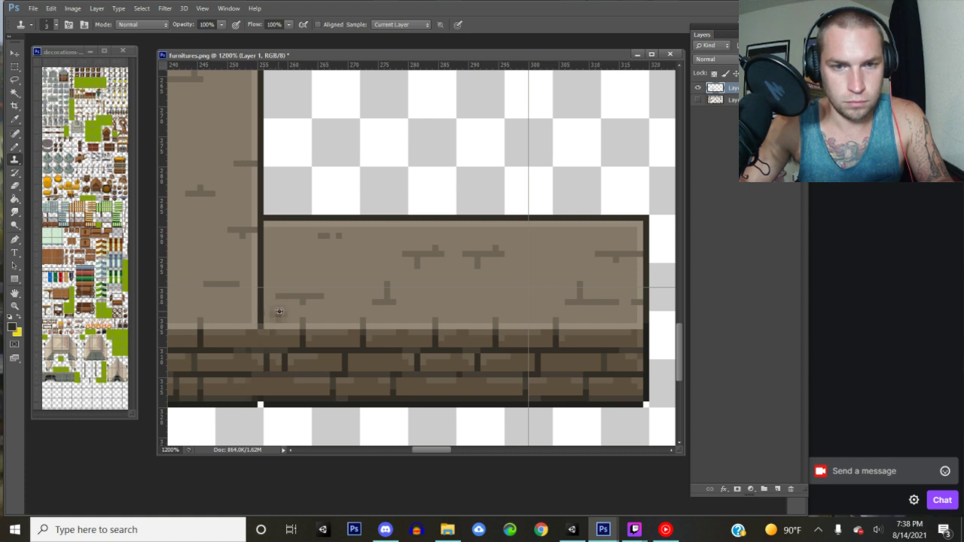
{"action": "left_click", "coordinate": [261, 311]}
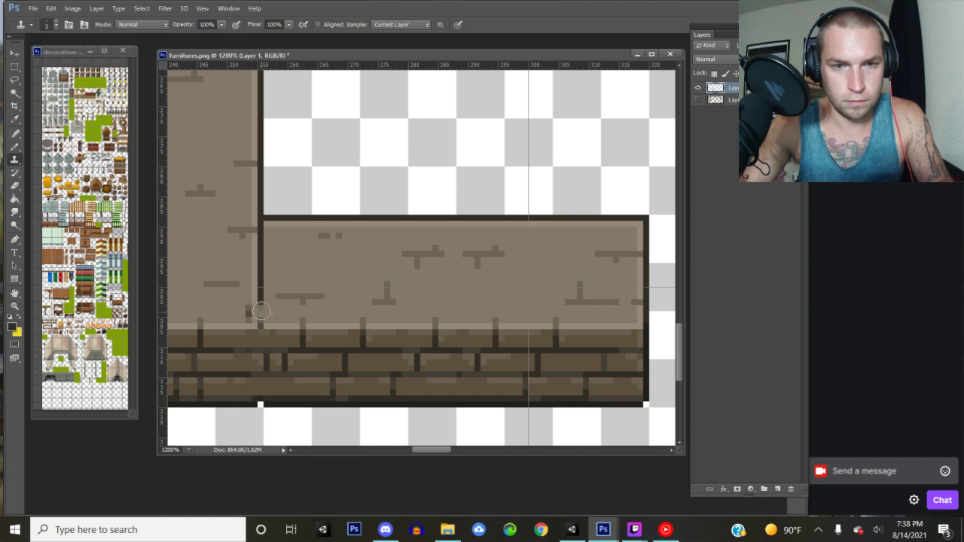
{"action": "mouse_move", "coordinate": [257, 299]}
{"action": "left_mouse_down"}
{"action": "mouse_move", "coordinate": [261, 267]}
{"action": "mouse_move", "coordinate": [259, 309]}
{"action": "mouse_move", "coordinate": [258, 244]}
{"action": "left_mouse_up"}
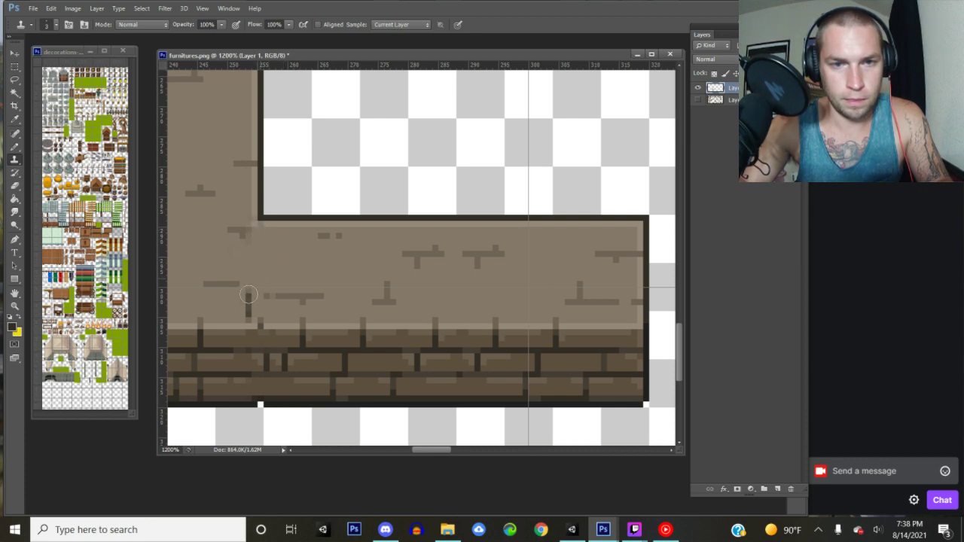
{"action": "mouse_move", "coordinate": [249, 295]}
{"action": "left_mouse_down"}
{"action": "mouse_move", "coordinate": [247, 311]}
{"action": "mouse_move", "coordinate": [254, 279]}
{"action": "left_mouse_up"}
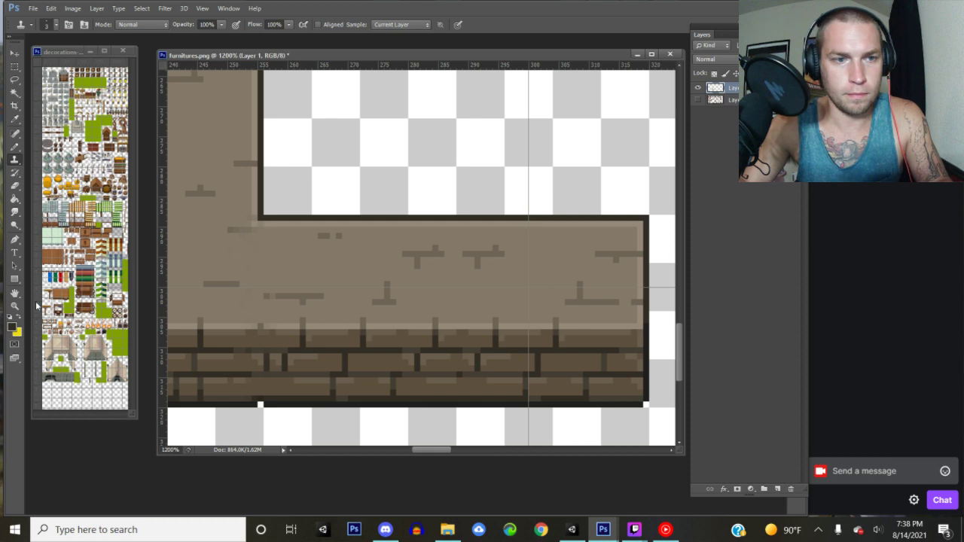
- Fill the missing pixel in the counter's lower outline at the former seam with a 1 px Pencil at 100% opacity
{"action": "left_click", "coordinate": [14, 305]}
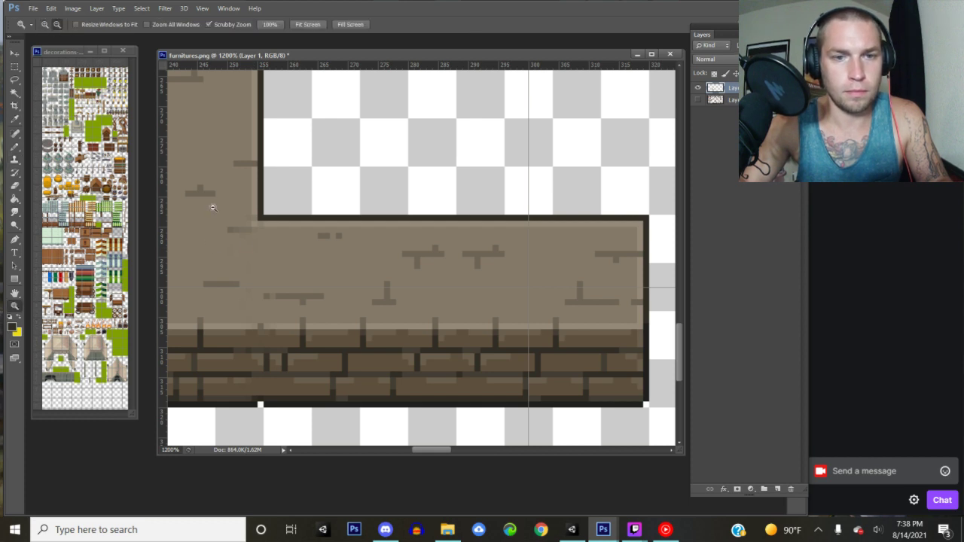
{"action": "left_click_drag", "start_coordinate": [280, 277], "coordinate": [276, 277]}
{"action": "left_click", "coordinate": [276, 277], "text": "alt"}
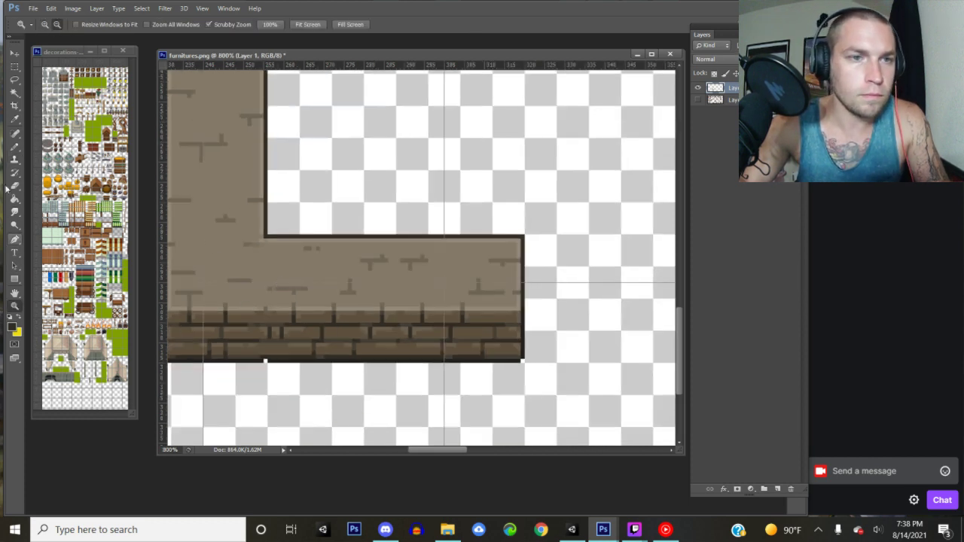
{"action": "left_click", "coordinate": [14, 148]}
{"action": "left_click", "coordinate": [56, 25]}
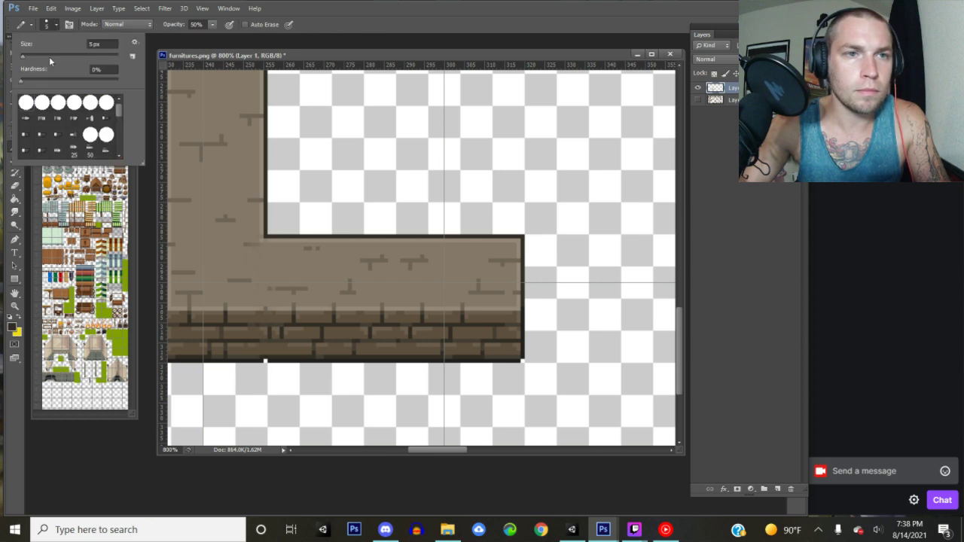
{"action": "left_click_drag", "start_coordinate": [23, 57], "coordinate": [20, 57]}
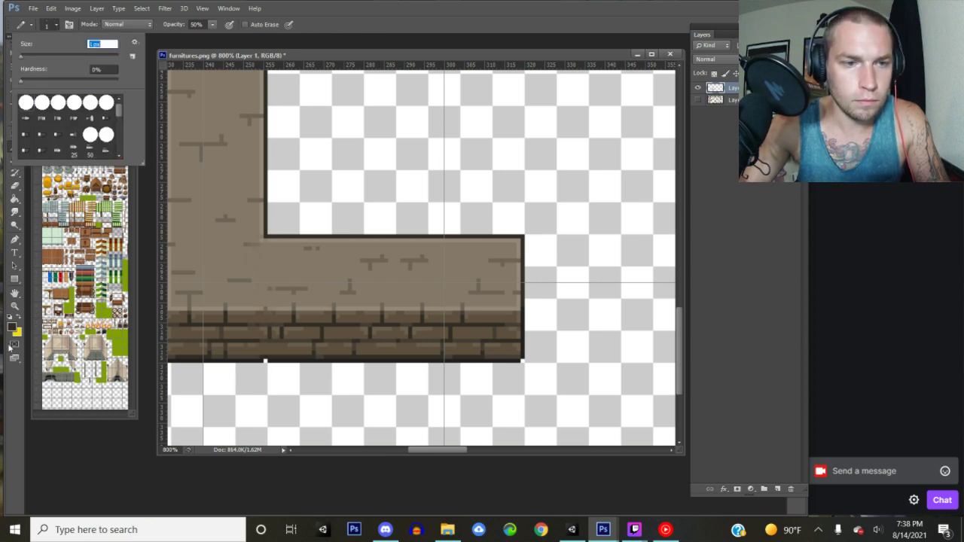
{"action": "left_click", "coordinate": [264, 361]}
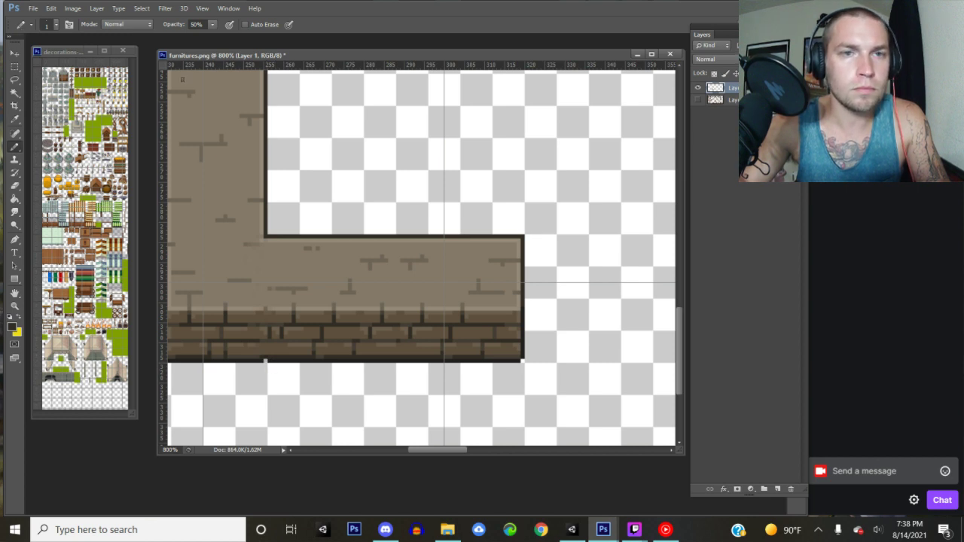
{"action": "left_click", "coordinate": [211, 25]}
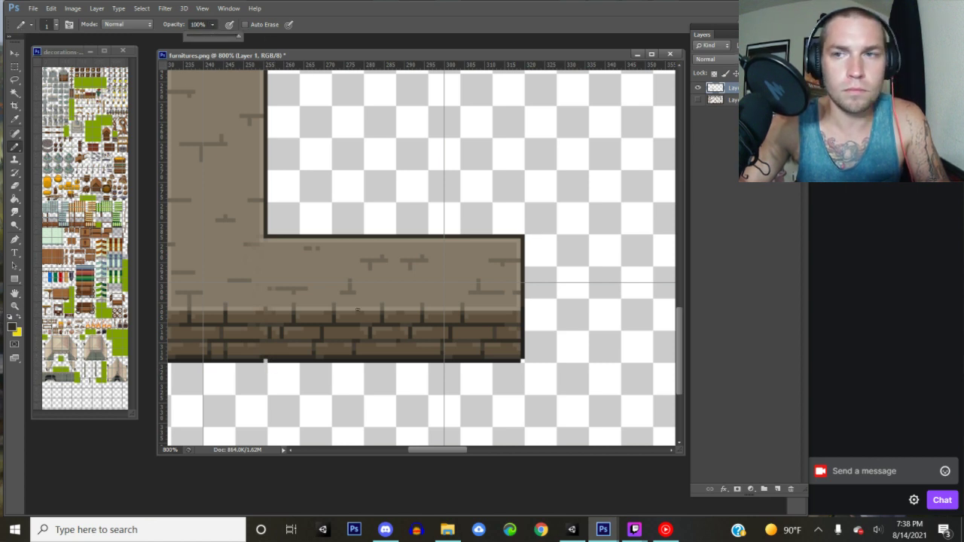
{"action": "left_click", "coordinate": [264, 360]}
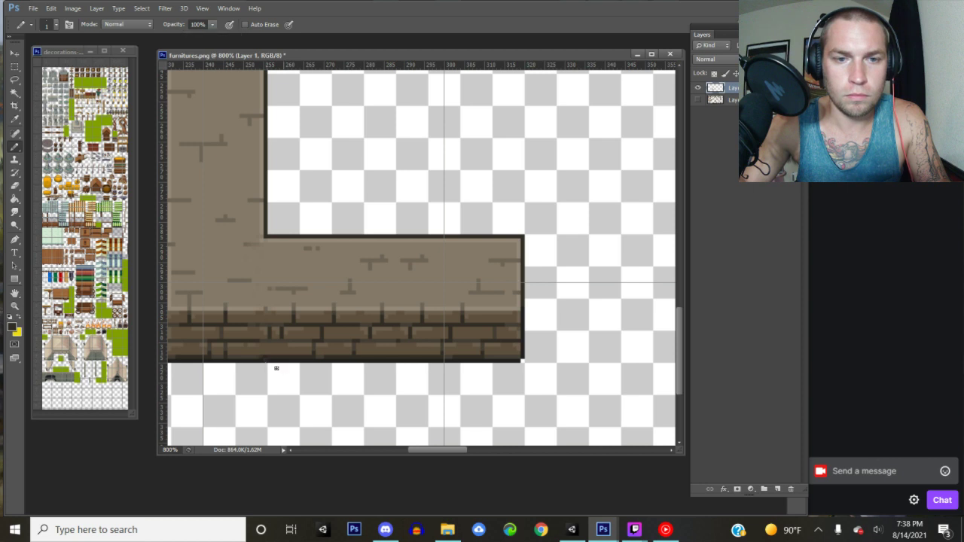
- Crop the canvas closely around the L-shaped counter, leaving a small transparent margin on every side
{"action": "key", "text": "z"}
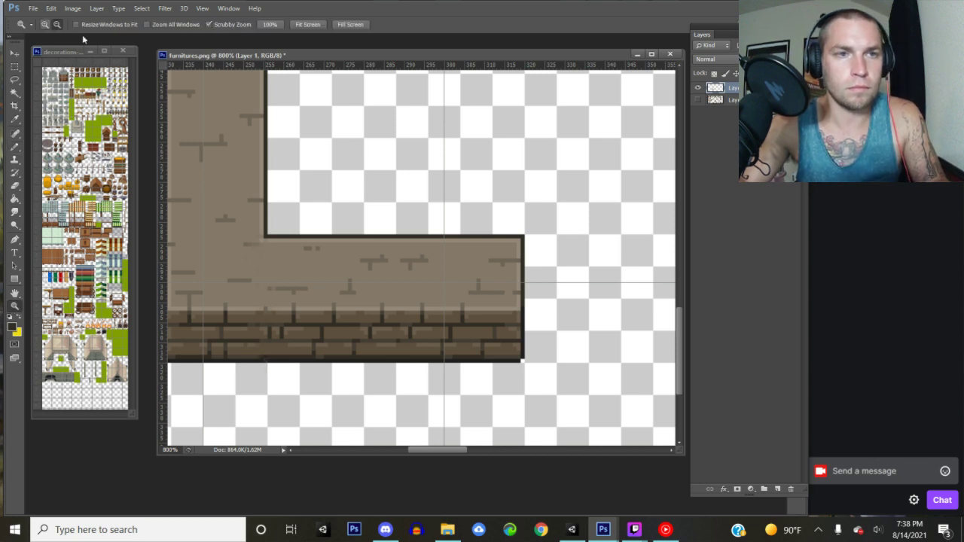
{"action": "left_click", "coordinate": [321, 307], "text": "alt"}
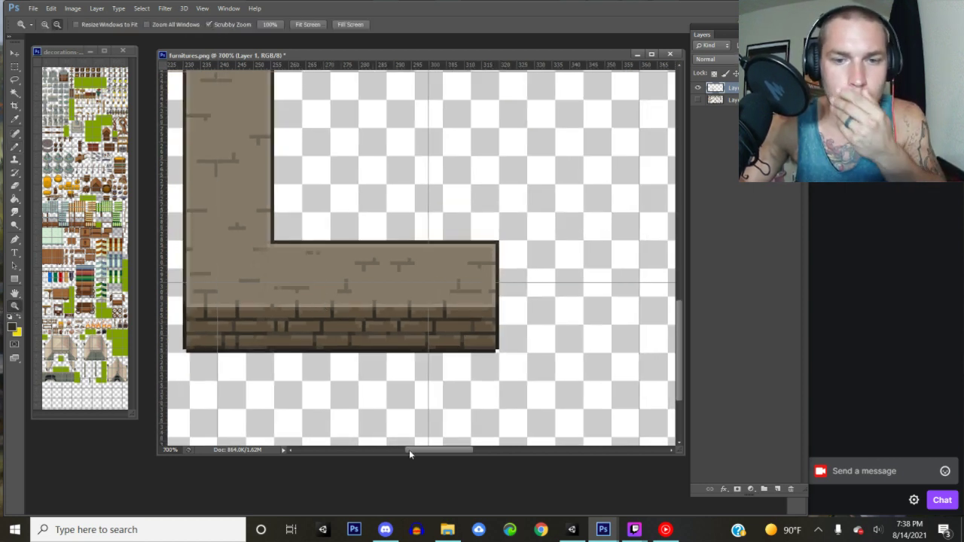
{"action": "left_click_drag", "start_coordinate": [409, 452], "coordinate": [386, 450]}
{"action": "scroll", "coordinate": [388, 354], "scroll_direction": "up", "scroll_amount": 1}
{"action": "left_click", "coordinate": [389, 352], "text": "alt"}
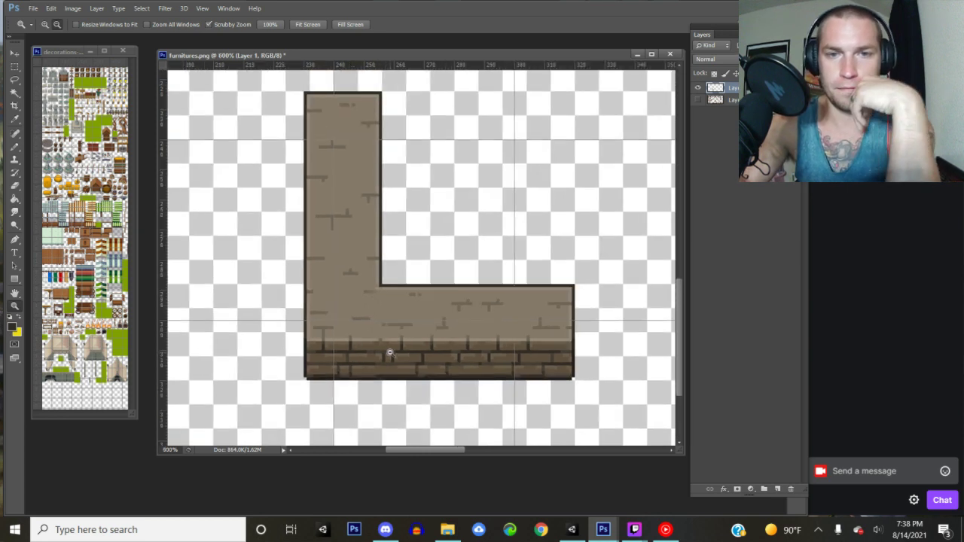
{"action": "left_click", "coordinate": [391, 353], "text": "alt"}
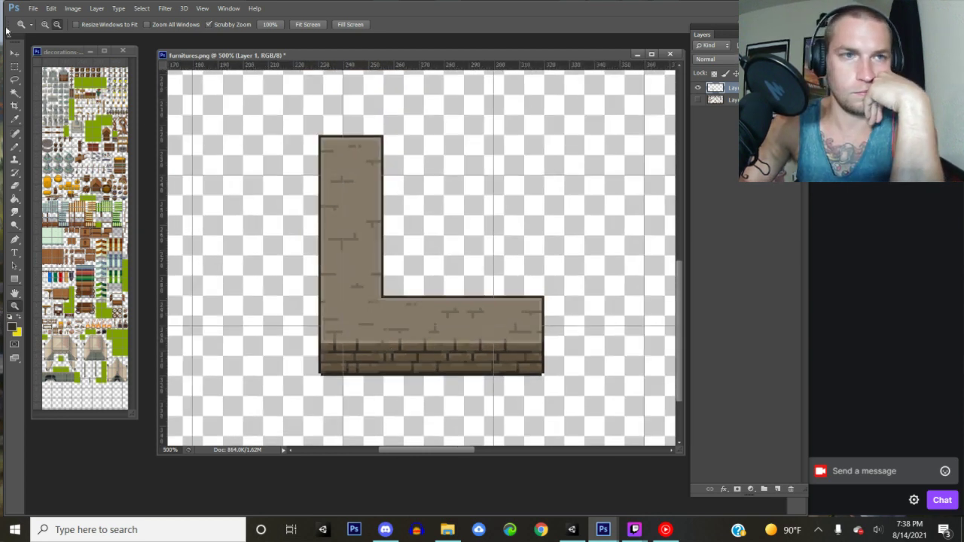
{"action": "left_click", "coordinate": [15, 105]}
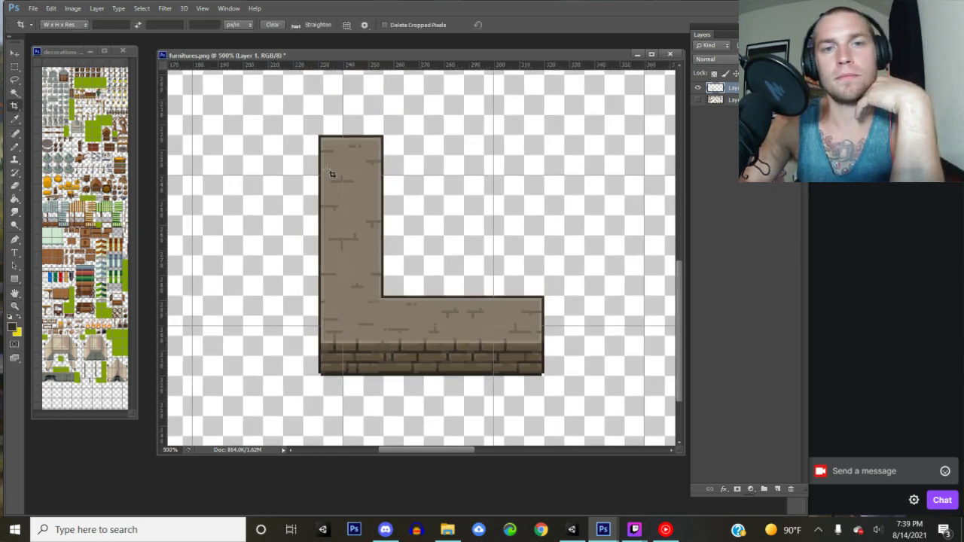
{"action": "mouse_move", "coordinate": [278, 121]}
{"action": "left_mouse_down"}
{"action": "mouse_move", "coordinate": [519, 394]}
{"action": "mouse_move", "coordinate": [568, 411]}
{"action": "left_mouse_up"}
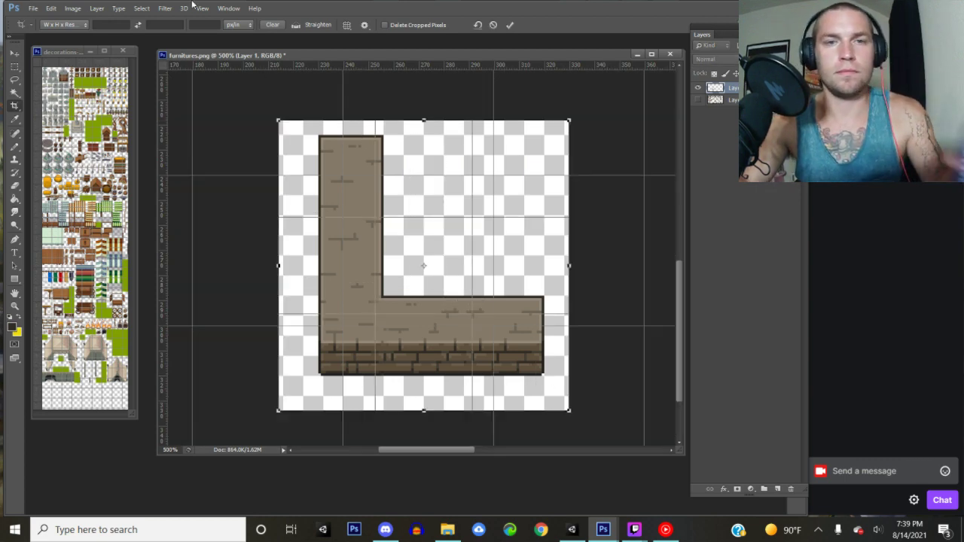
{"action": "left_click", "coordinate": [512, 25]}
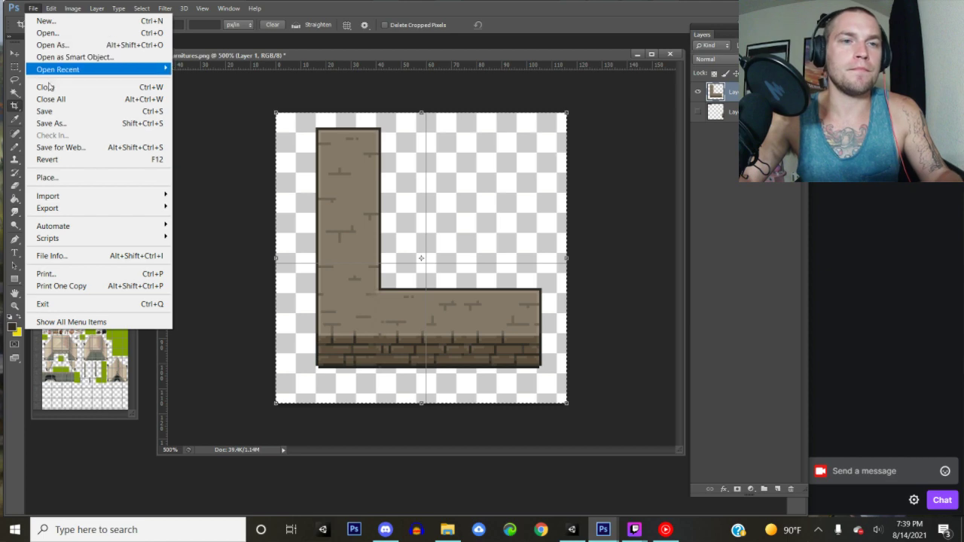
- Start saving the cropped sprite as a new file, choosing the decor folder under Assets and Sprites in the Guildmaster-LWRP project
{"action": "left_click", "coordinate": [47, 177]}
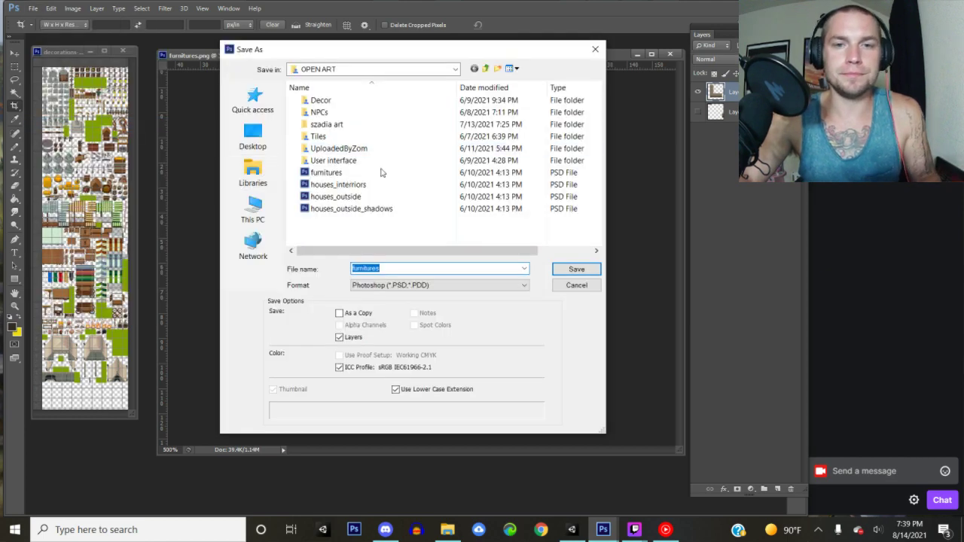
{"action": "left_click", "coordinate": [376, 69]}
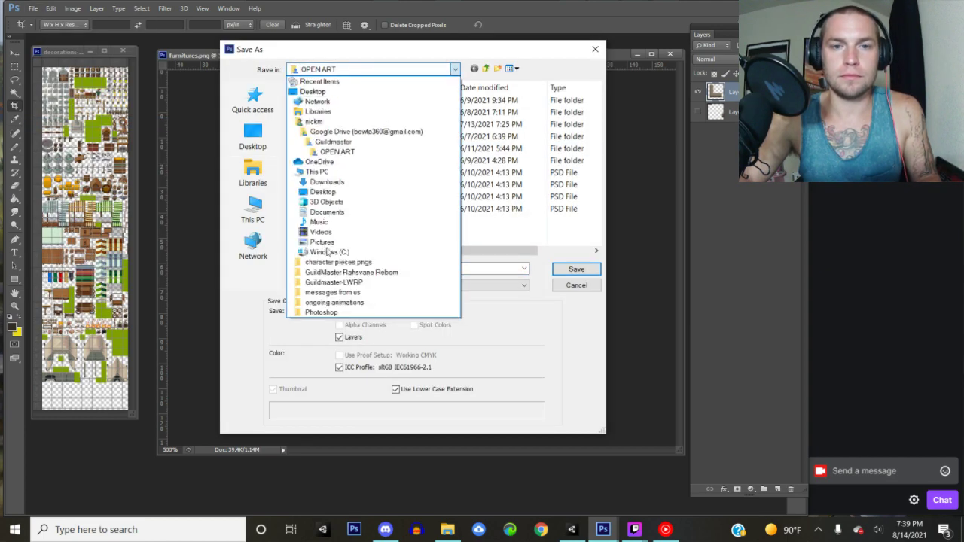
{"action": "left_click", "coordinate": [331, 282]}
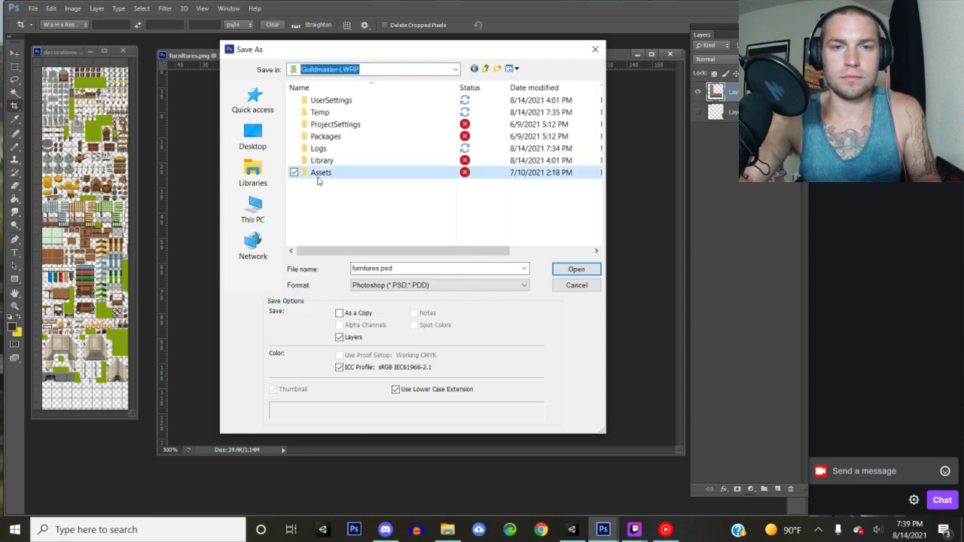
{"action": "double_click", "coordinate": [323, 174]}
{"action": "scroll", "coordinate": [326, 188], "scroll_direction": "down", "scroll_amount": 4}
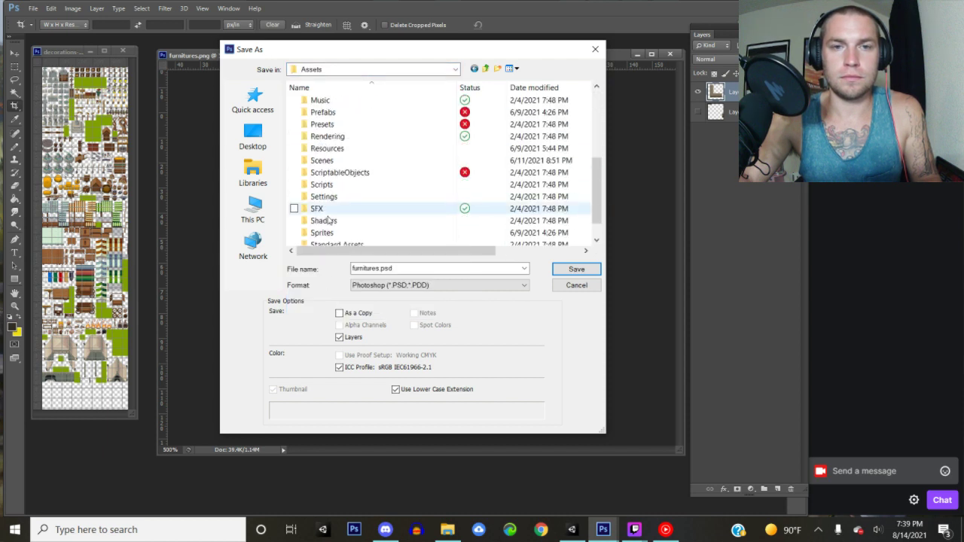
{"action": "left_click", "coordinate": [326, 233]}
{"action": "double_click", "coordinate": [326, 233]}
{"action": "double_click", "coordinate": [322, 100]}
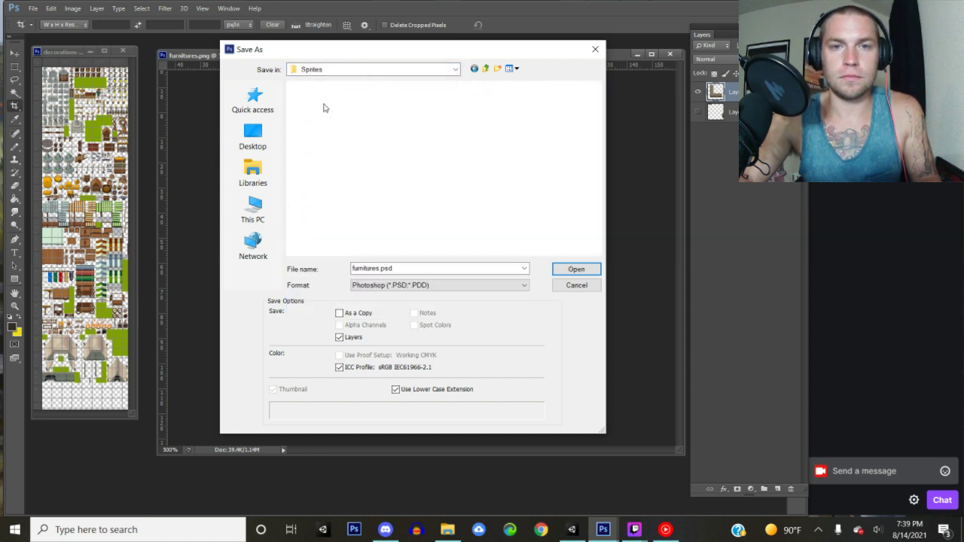
{"action": "double_click", "coordinate": [321, 113]}
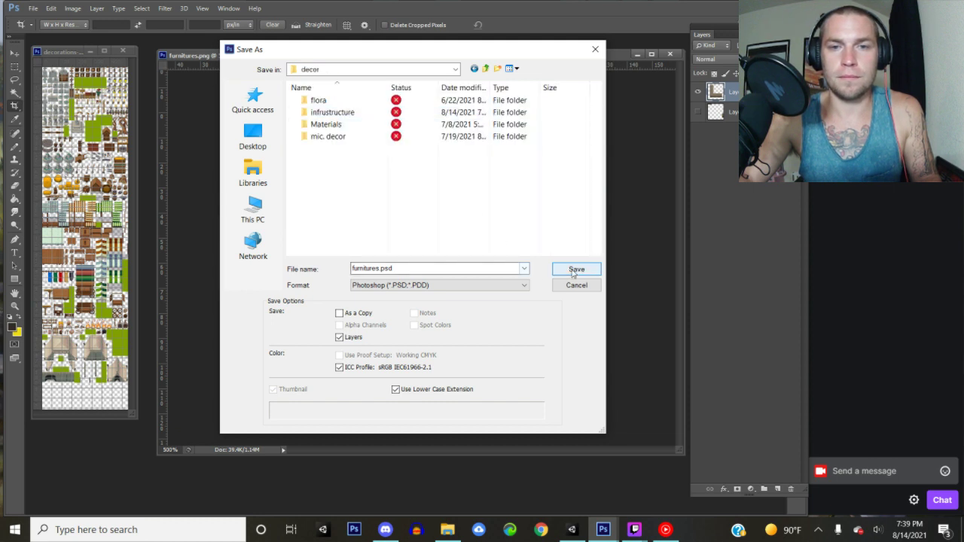
- Name the file "ltable armory" and set its format to PNG
{"action": "left_click", "coordinate": [421, 268]}
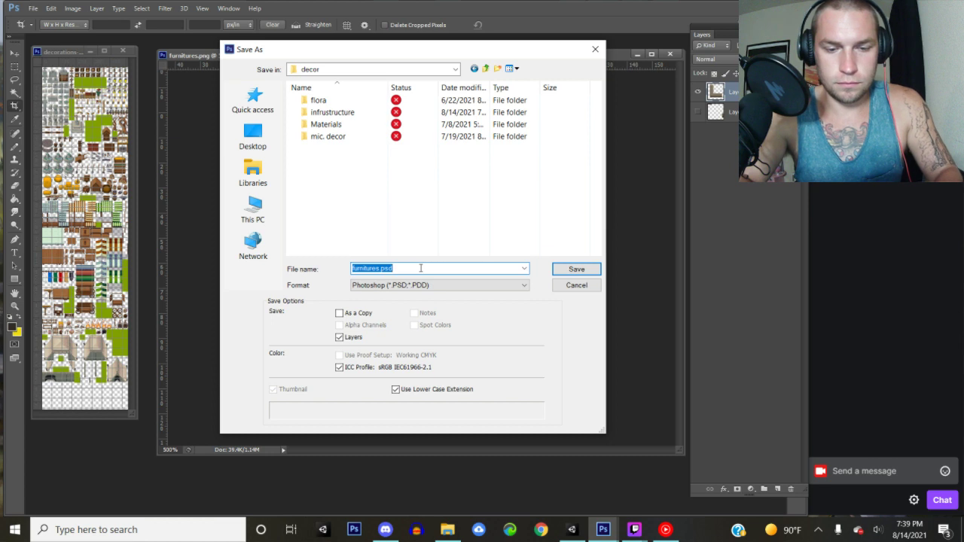
{"action": "type", "text": "l"}
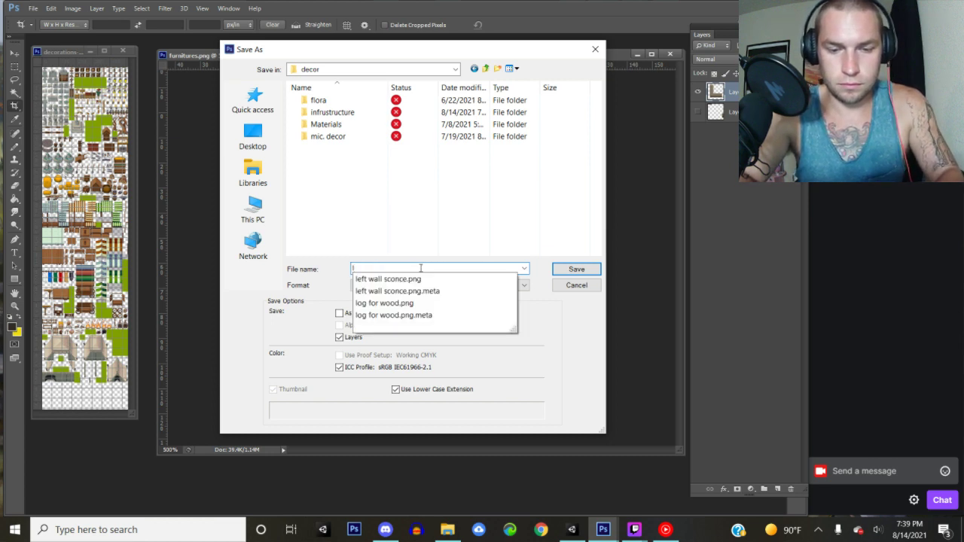
{"action": "type", "text": "table armory"}
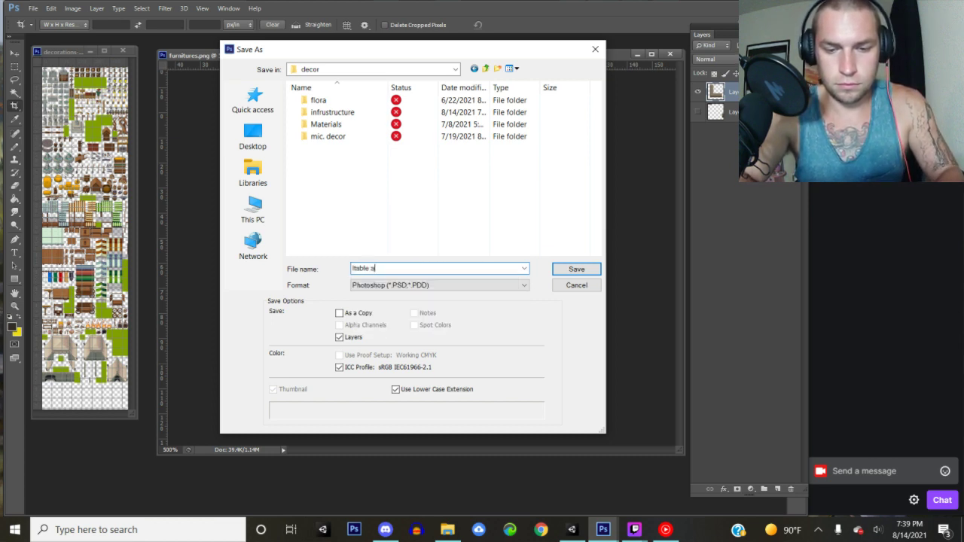
{"action": "left_click", "coordinate": [526, 285]}
{"action": "left_click", "coordinate": [367, 426]}
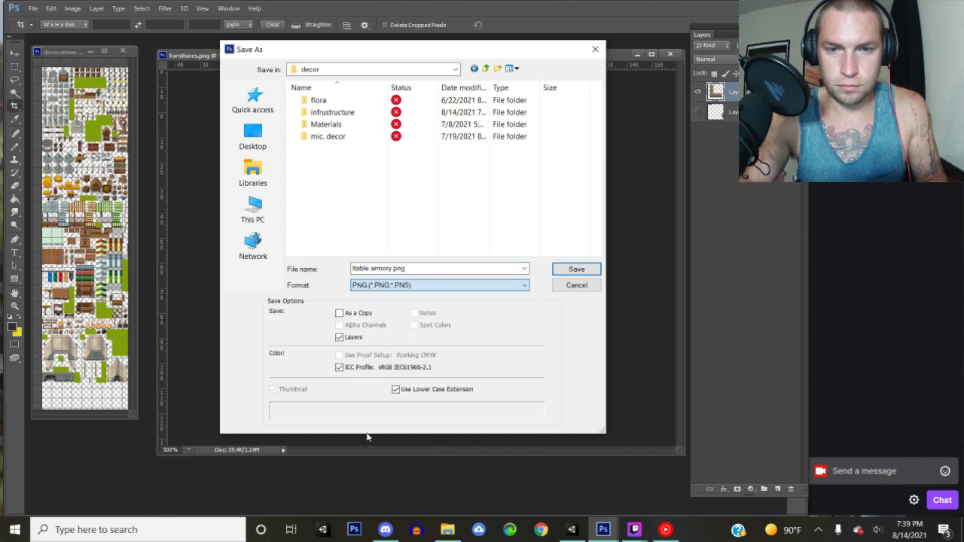
- Complete saving the L-shaped counter as a PNG with the offered PNG options and switch back to Unity
{"action": "left_click", "coordinate": [571, 270]}
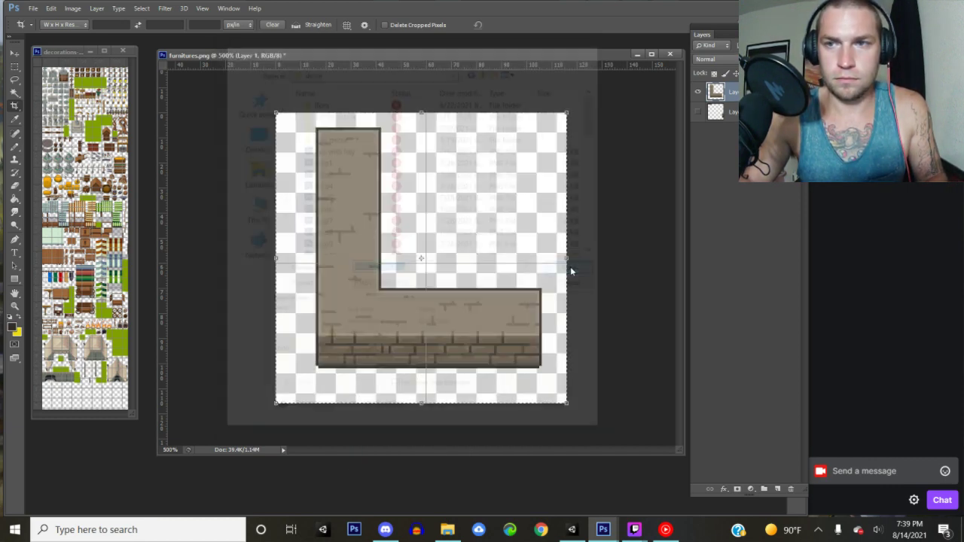
{"action": "left_click", "coordinate": [515, 167]}
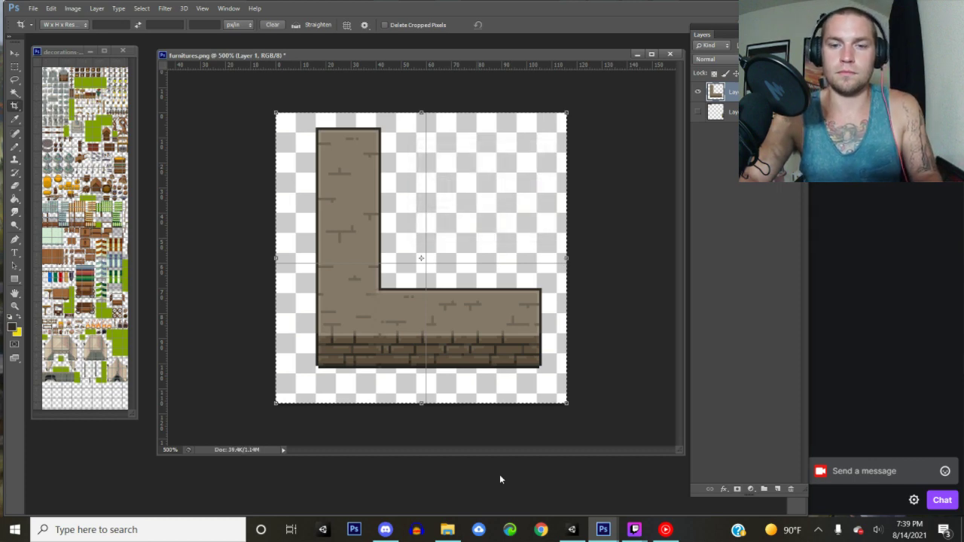
{"action": "left_click", "coordinate": [573, 531]}
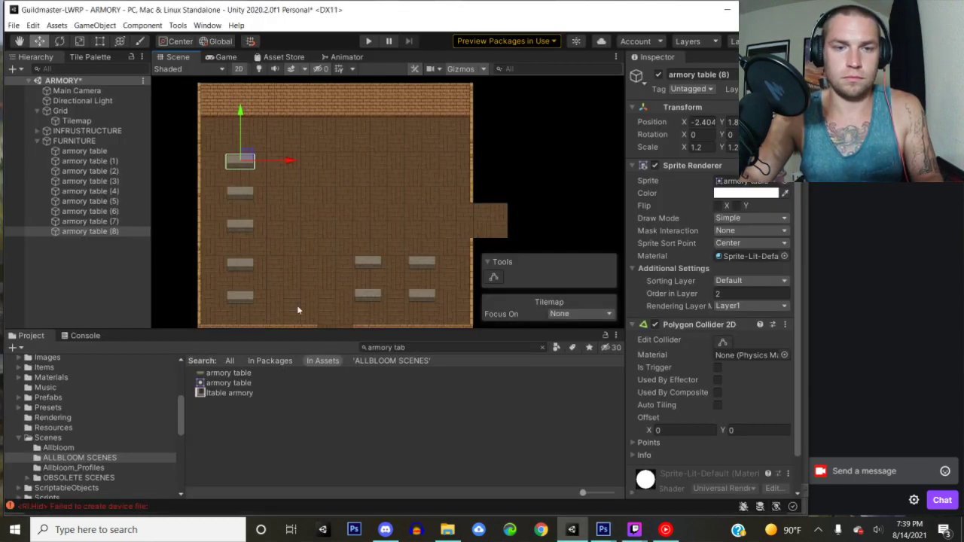
- Set the texture type of the imported "ltable armory" image to Sprite and apply the import settings
{"action": "left_click", "coordinate": [233, 393]}
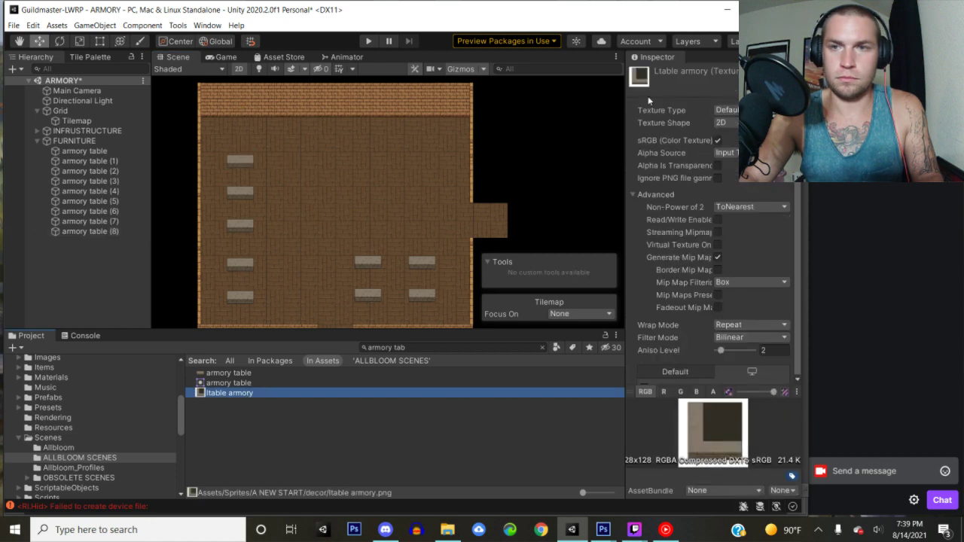
{"action": "left_click", "coordinate": [749, 110]}
{"action": "left_click", "coordinate": [753, 160]}
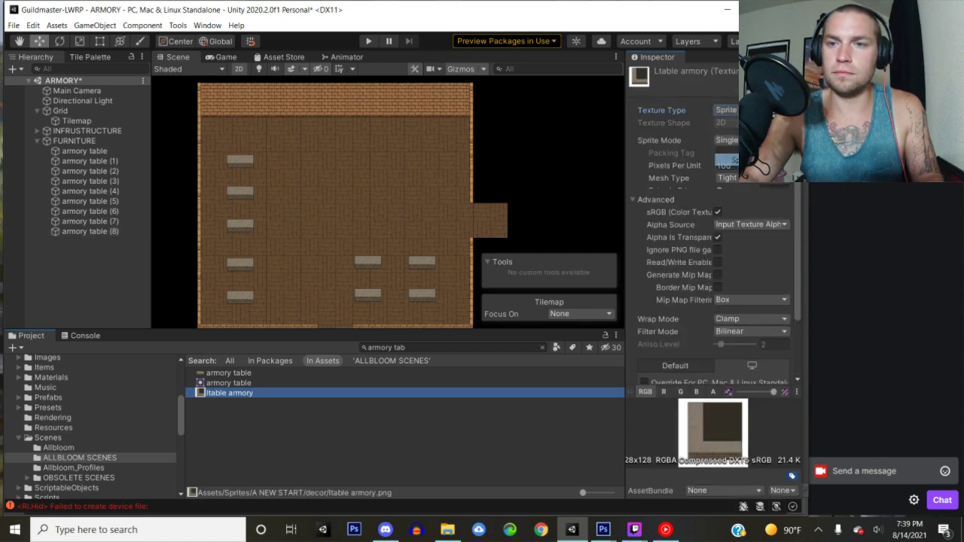
{"action": "left_click", "coordinate": [776, 373]}
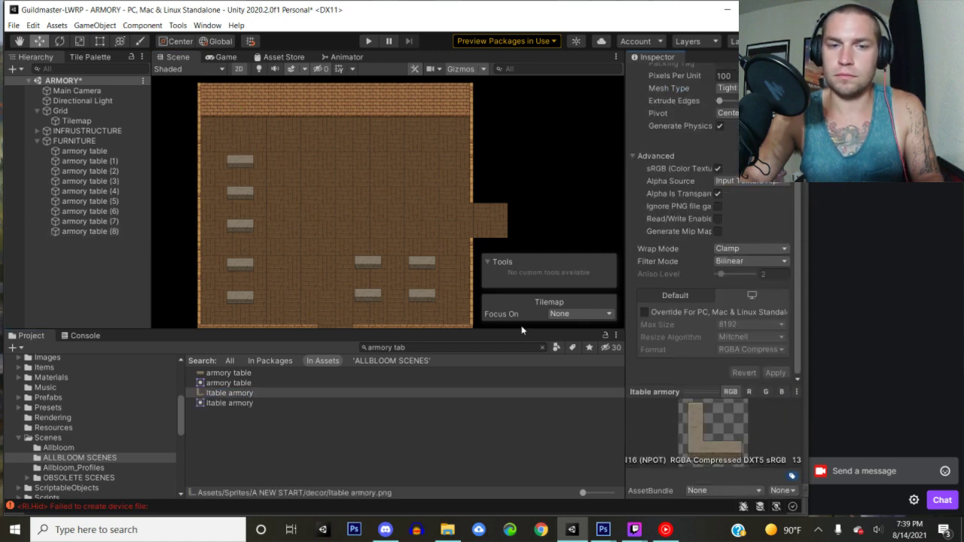
- Place the "ltable armory" sprite in the scene, with X and Y scale 1.2 and Order in Layer 2
{"action": "left_click_drag", "start_coordinate": [210, 397], "coordinate": [169, 253]}
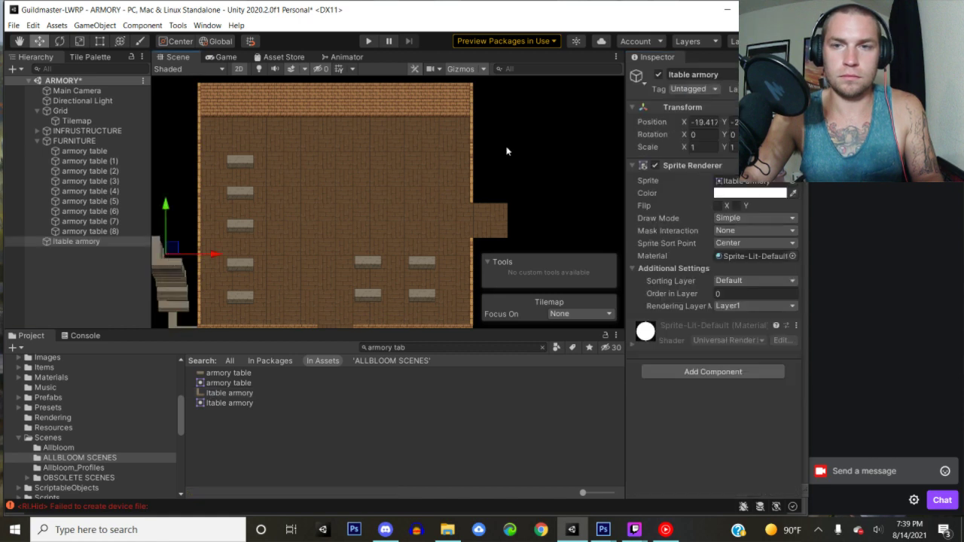
{"action": "left_click", "coordinate": [694, 147]}
{"action": "type", "text": "1.2"}
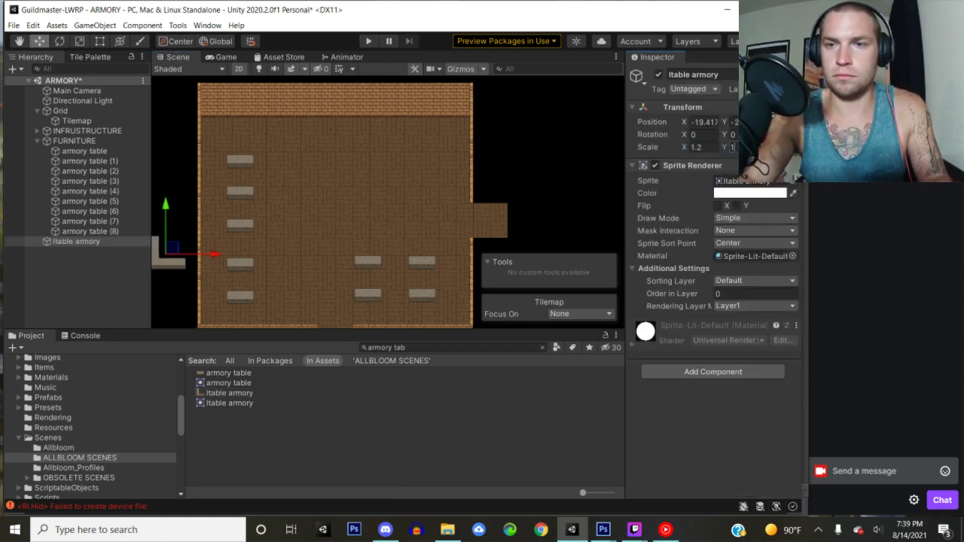
{"action": "type", "text": "1.2"}
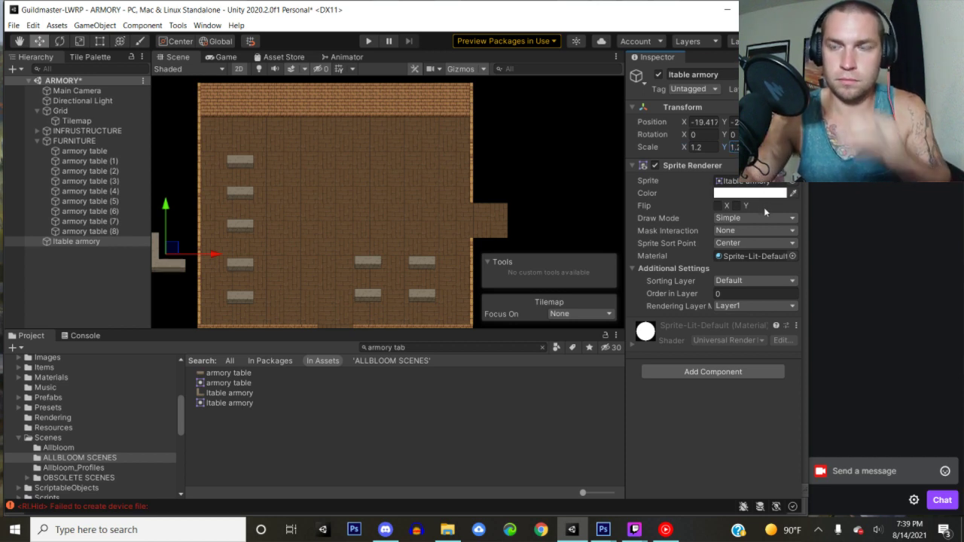
{"action": "left_click", "coordinate": [750, 293]}
{"action": "type", "text": "2"}
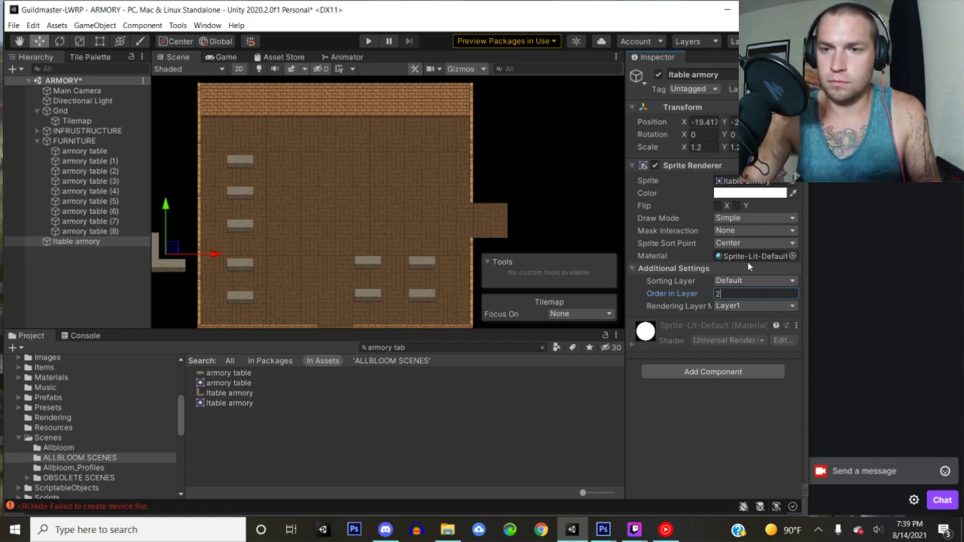
- Add a Polygon Collider 2D to the L-shaped counter and move it onto the middle of the armory floor
{"action": "left_click", "coordinate": [729, 372]}
{"action": "left_click", "coordinate": [708, 360]}
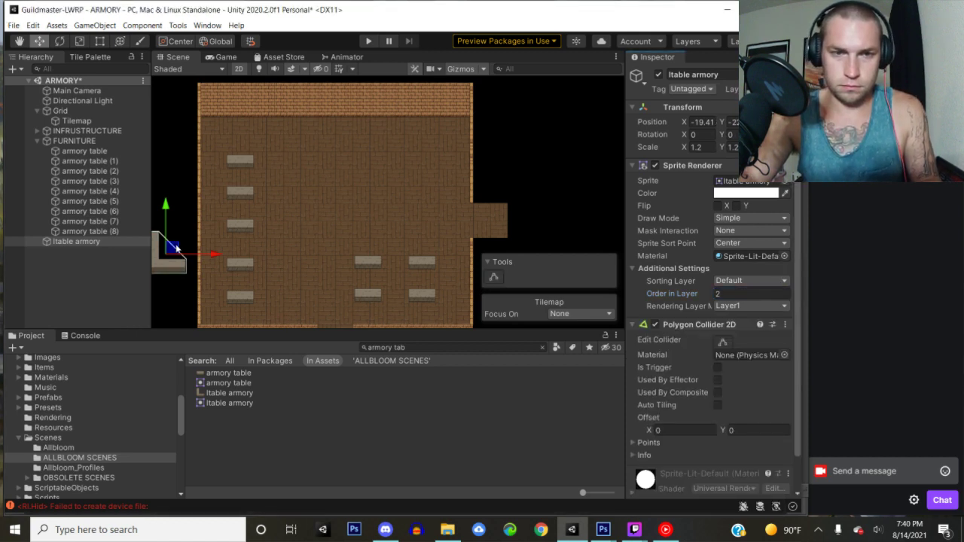
{"action": "left_click_drag", "start_coordinate": [175, 249], "coordinate": [346, 206]}
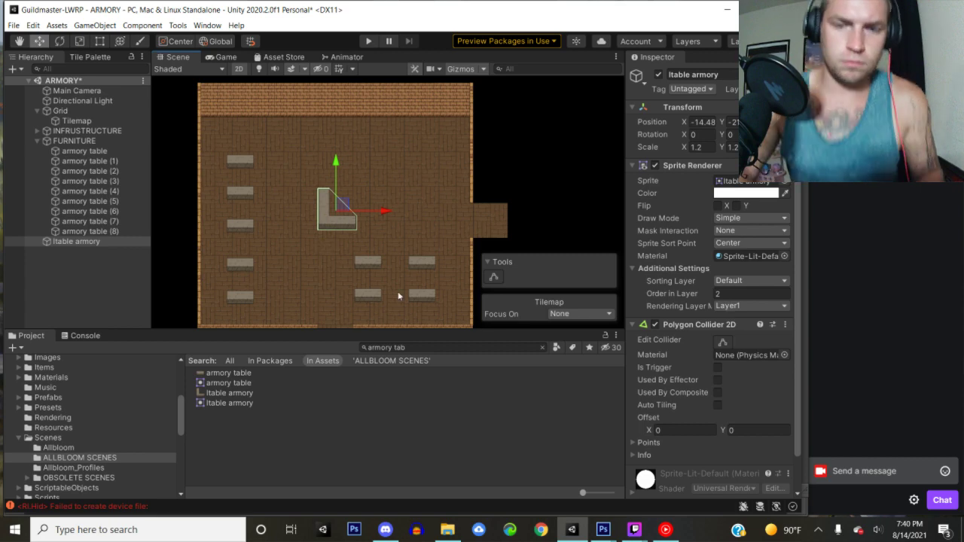
- Open the "ltable armory" image in Photoshop and marquee the empty area in the inner corner of the L
{"action": "left_click", "coordinate": [229, 393]}
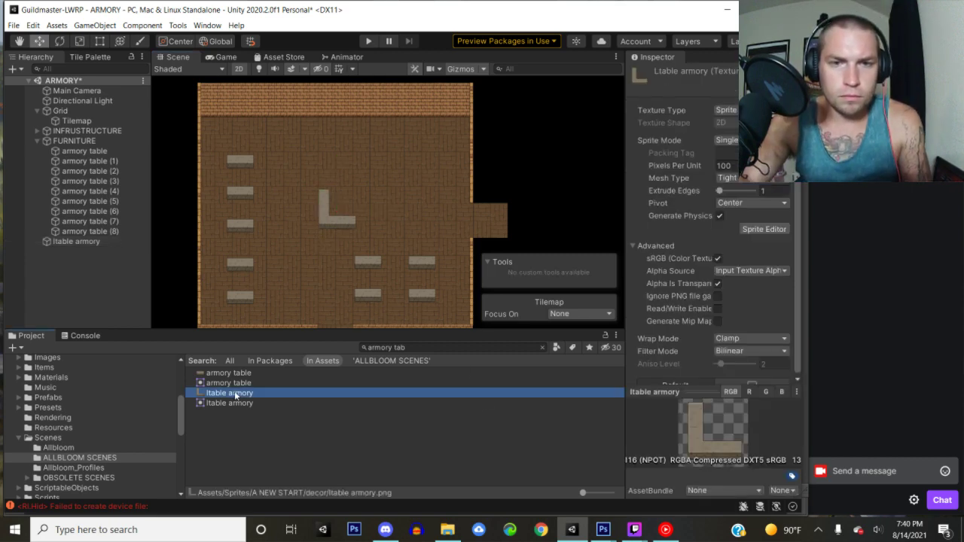
{"action": "double_click", "coordinate": [230, 394]}
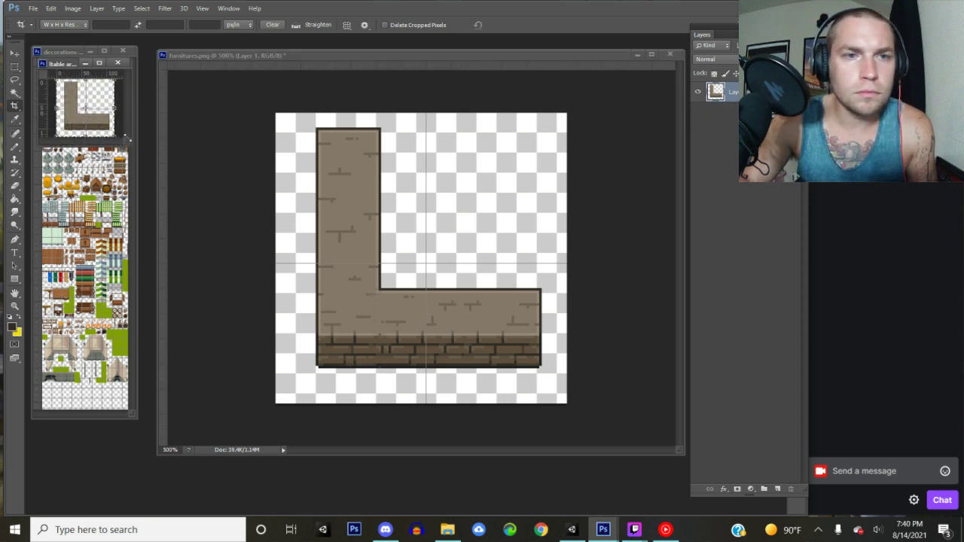
{"action": "left_click_drag", "start_coordinate": [283, 210], "coordinate": [656, 442]}
{"action": "left_click", "coordinate": [15, 66]}
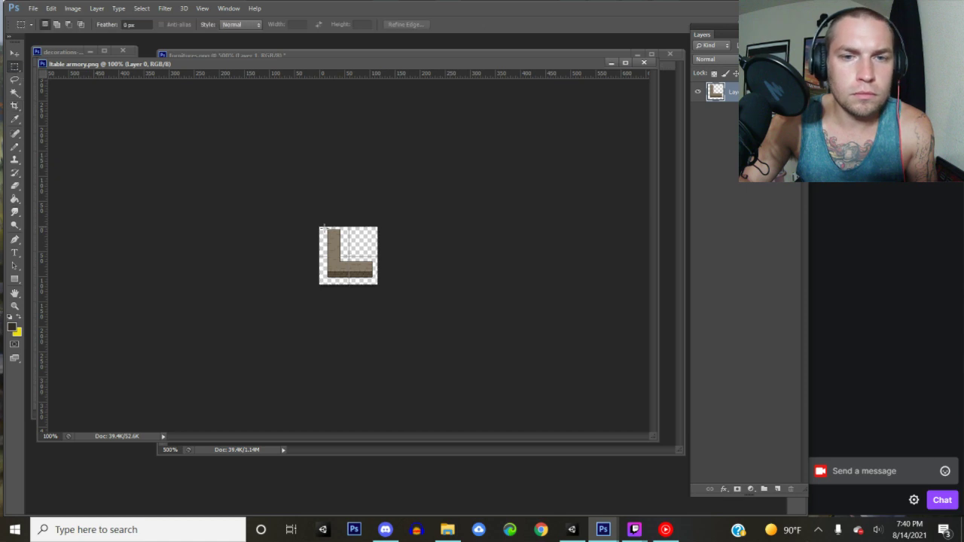
{"action": "left_click_drag", "start_coordinate": [352, 230], "coordinate": [394, 260]}
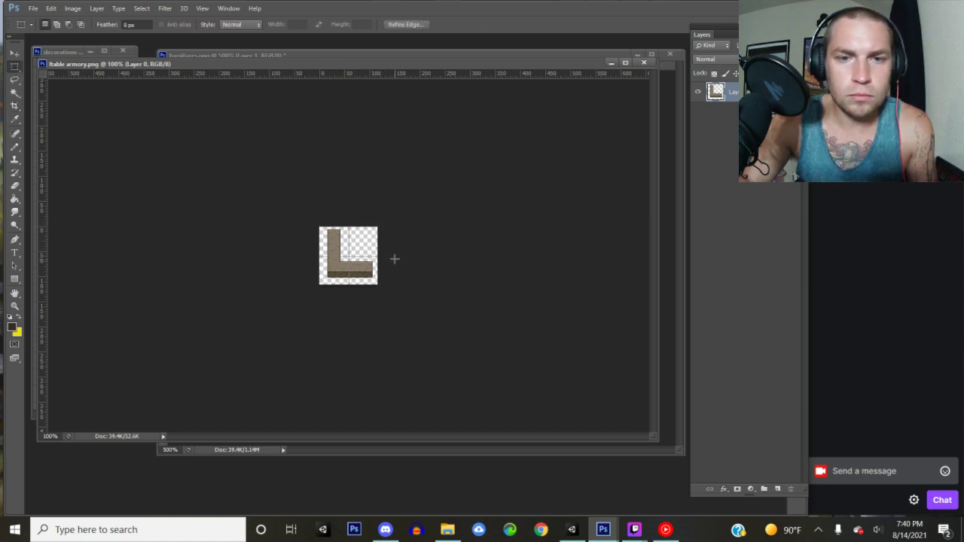
{"action": "left_click", "coordinate": [396, 256]}
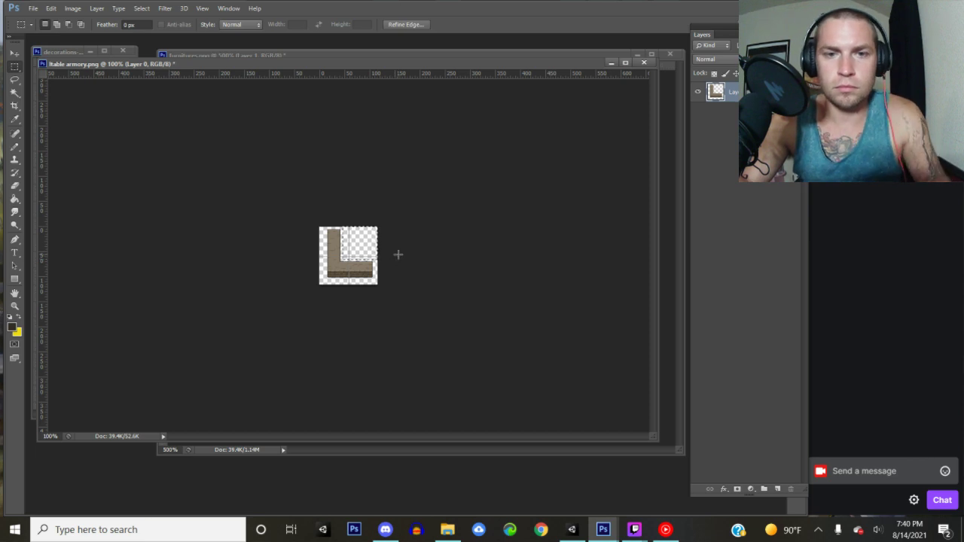
- Save the "ltable armory" image and close its document
{"action": "left_click", "coordinate": [34, 8]}
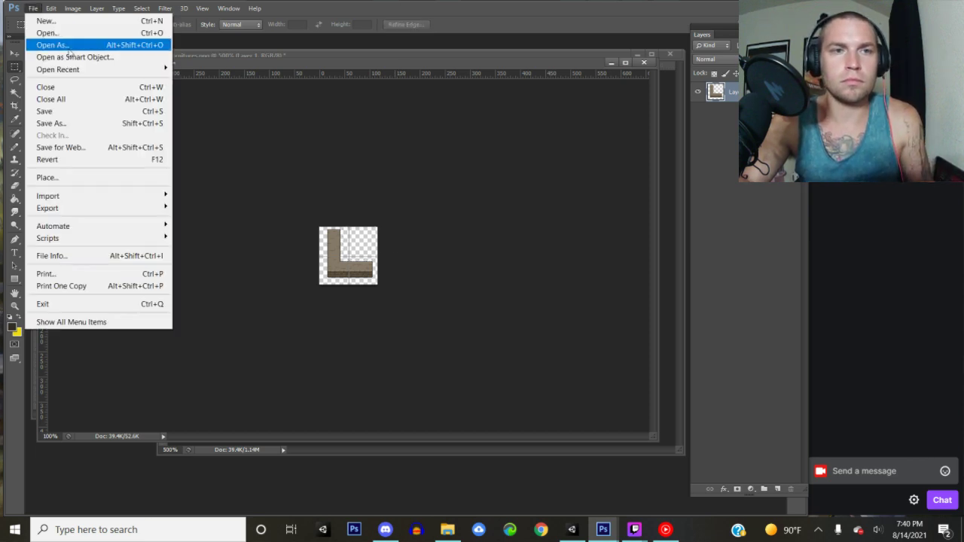
{"action": "left_click", "coordinate": [75, 110]}
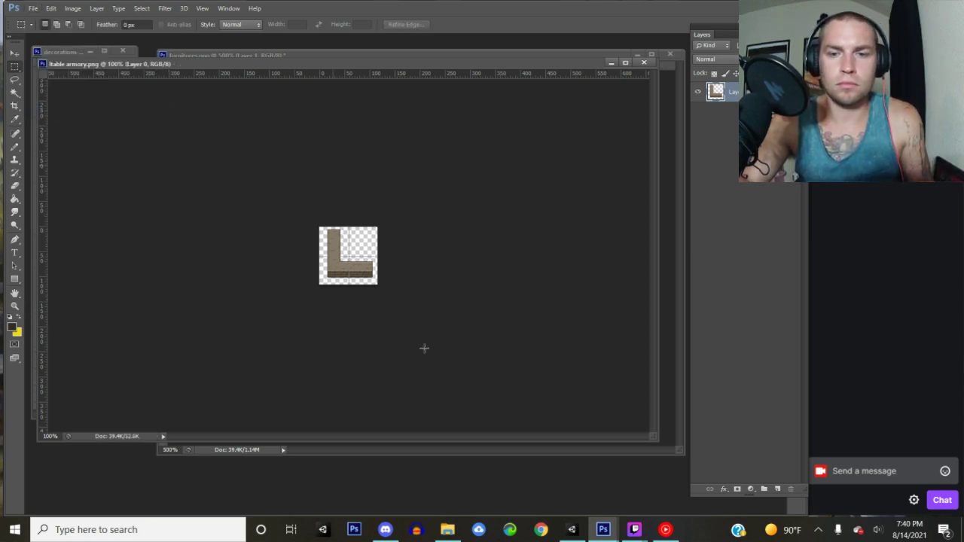
{"action": "left_click", "coordinate": [644, 62]}
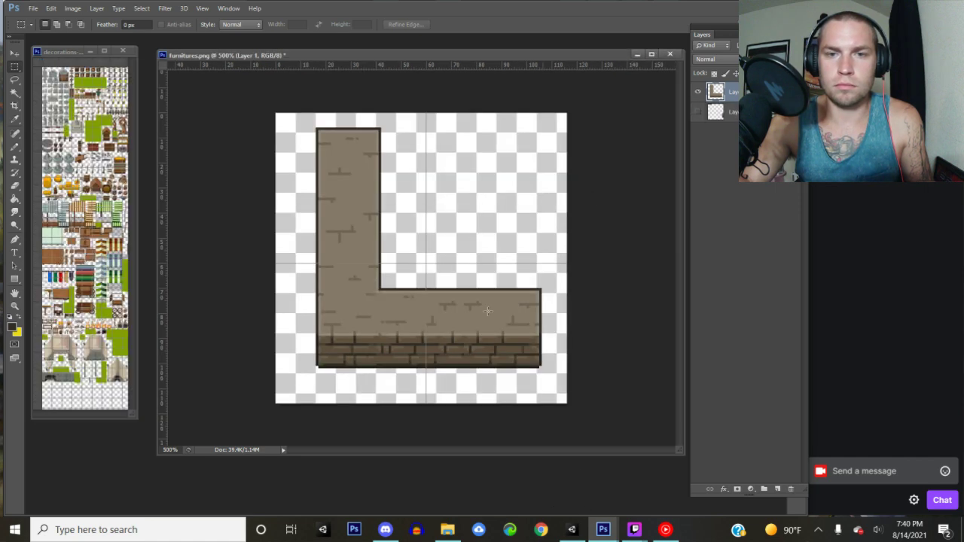
- Undo the crop and counter edits in furnitures.png and show the hidden furniture layer again
{"action": "key", "text": "ctrl+z"}
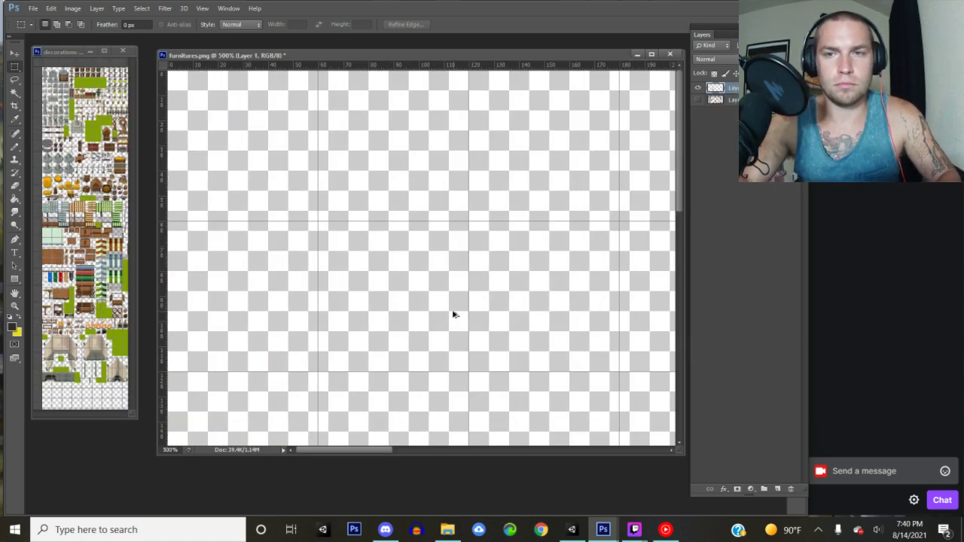
{"action": "left_click", "coordinate": [698, 100]}
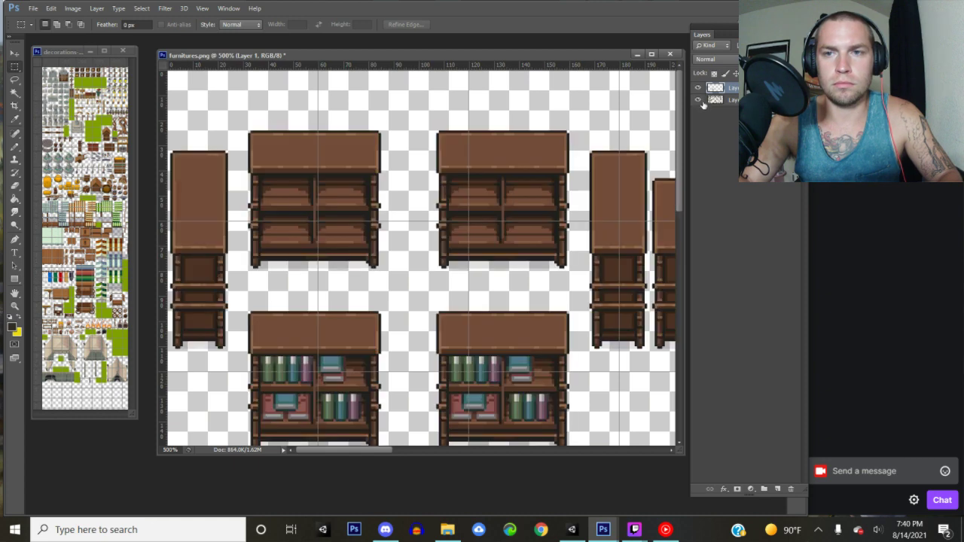
{"action": "left_click", "coordinate": [13, 306]}
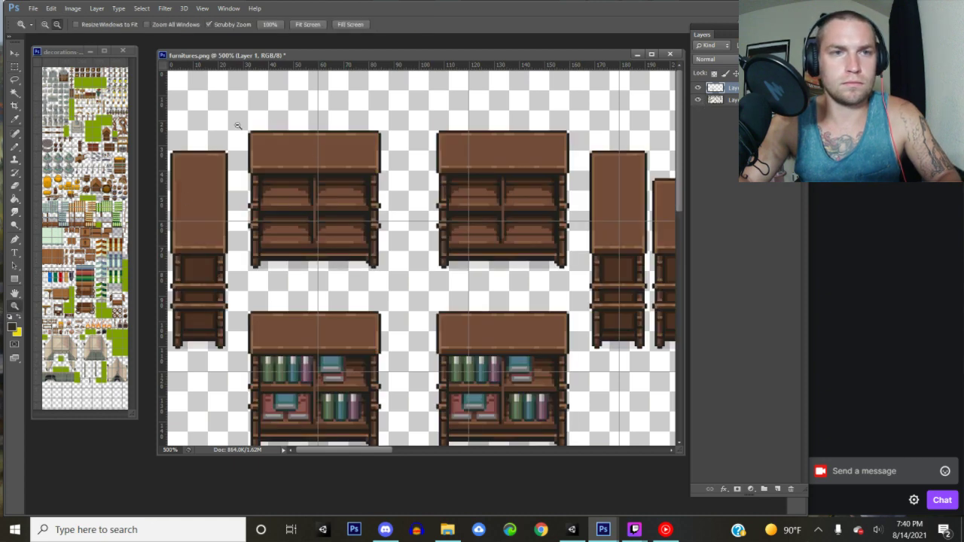
{"action": "scroll", "coordinate": [238, 125], "scroll_direction": "down", "scroll_amount": 3, "text": "alt"}
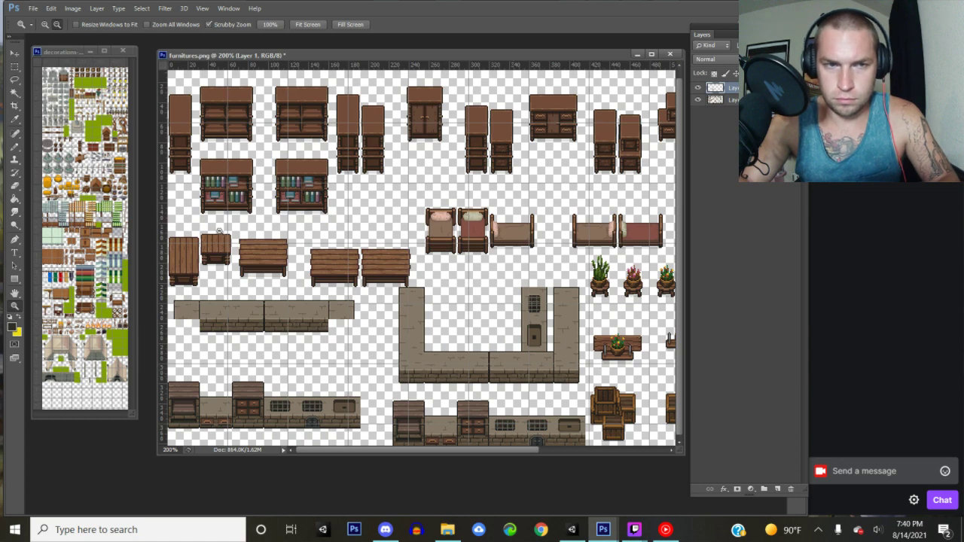
- Switch to Unity, select the L-shaped counter in the scene and check its Polygon Collider 2D
{"action": "left_click", "coordinate": [322, 531]}
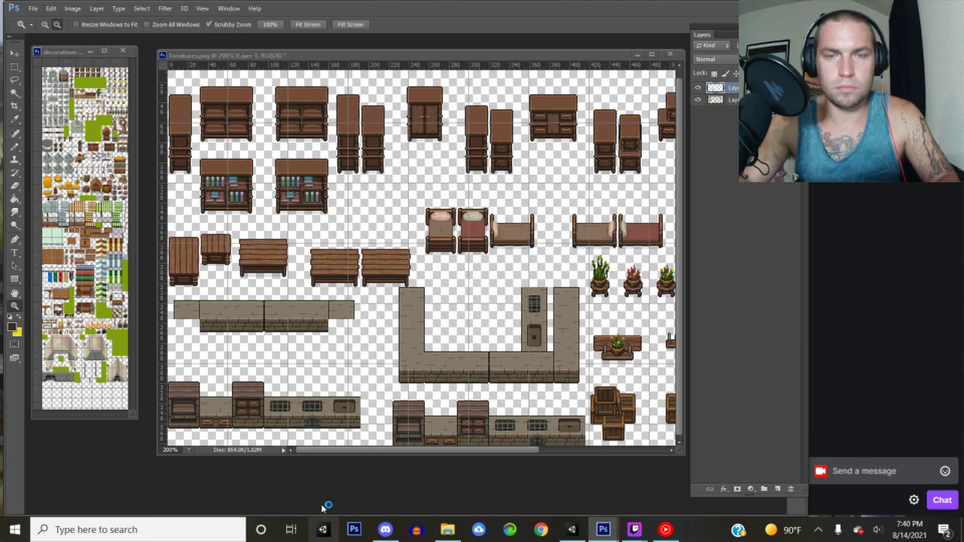
{"action": "left_click", "coordinate": [572, 529]}
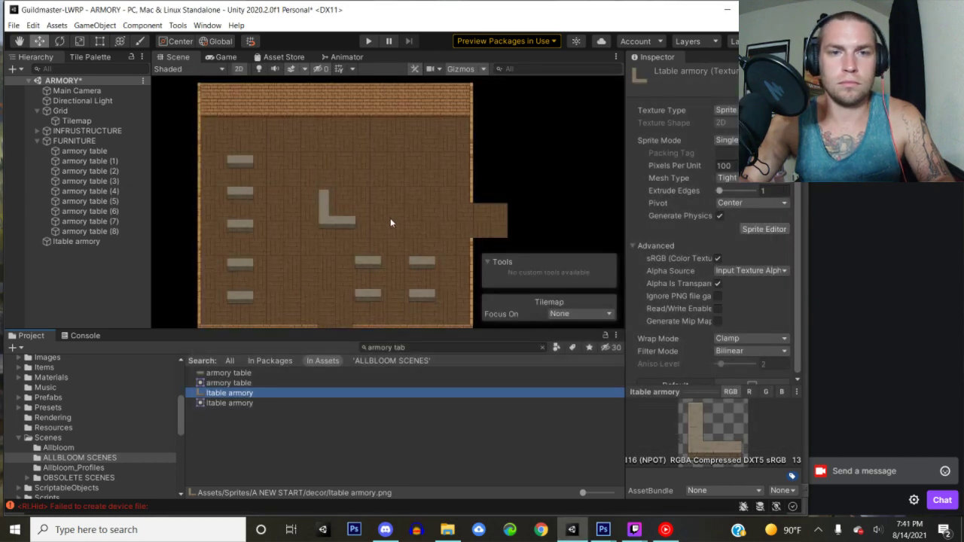
{"action": "left_click", "coordinate": [343, 226]}
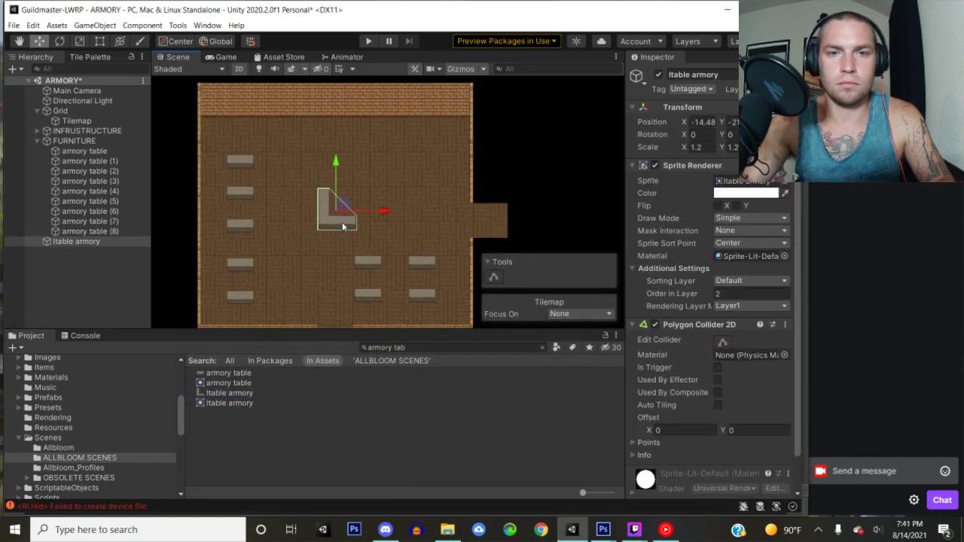
{"action": "left_click", "coordinate": [785, 324]}
{"action": "left_click", "coordinate": [794, 339]}
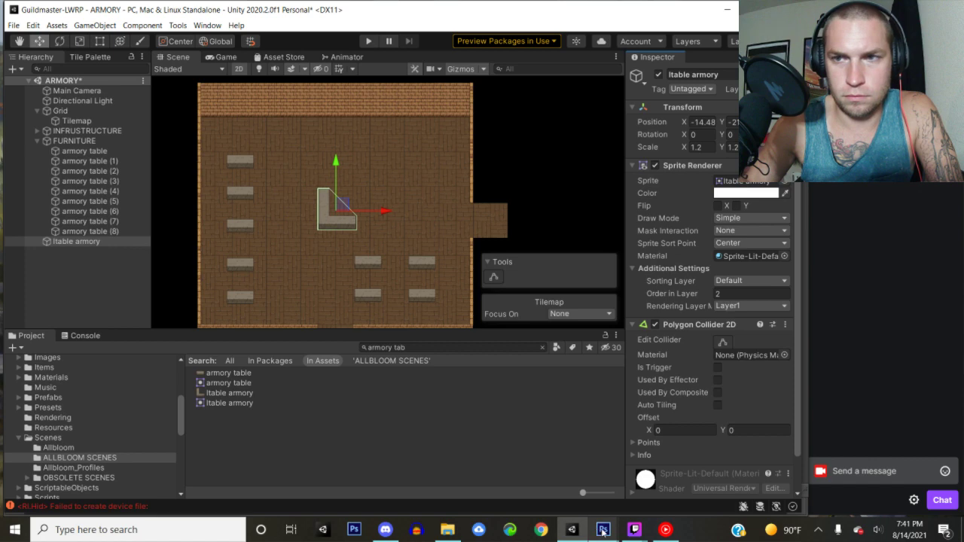
- Switch back to Photoshop and marquee the tall stone piece at the right end of the U-shaped counter
{"action": "mouse_move", "coordinate": [603, 530]}
{"action": "left_click", "coordinate": [515, 500]}
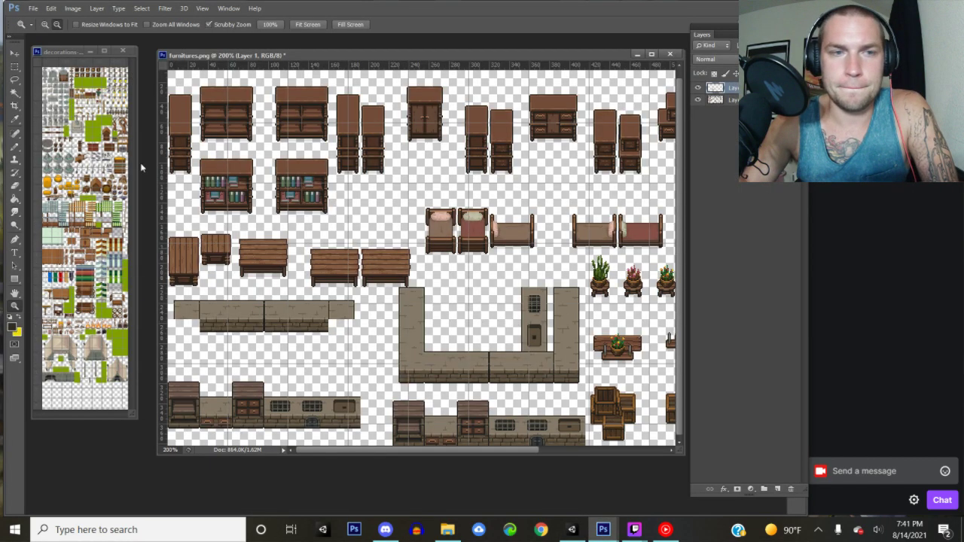
{"action": "left_click_drag", "start_coordinate": [587, 363], "coordinate": [607, 385]}
{"action": "left_click", "coordinate": [607, 386]}
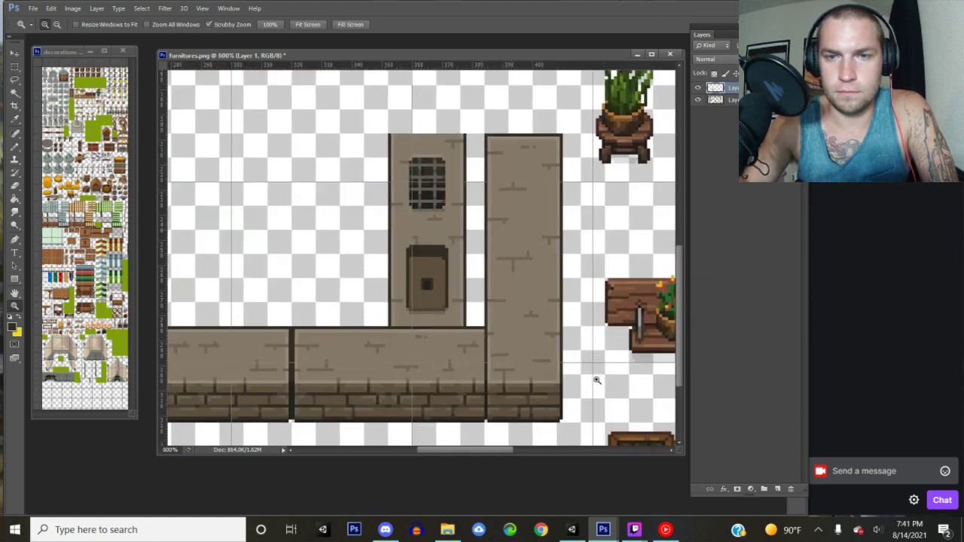
{"action": "left_click", "coordinate": [14, 67]}
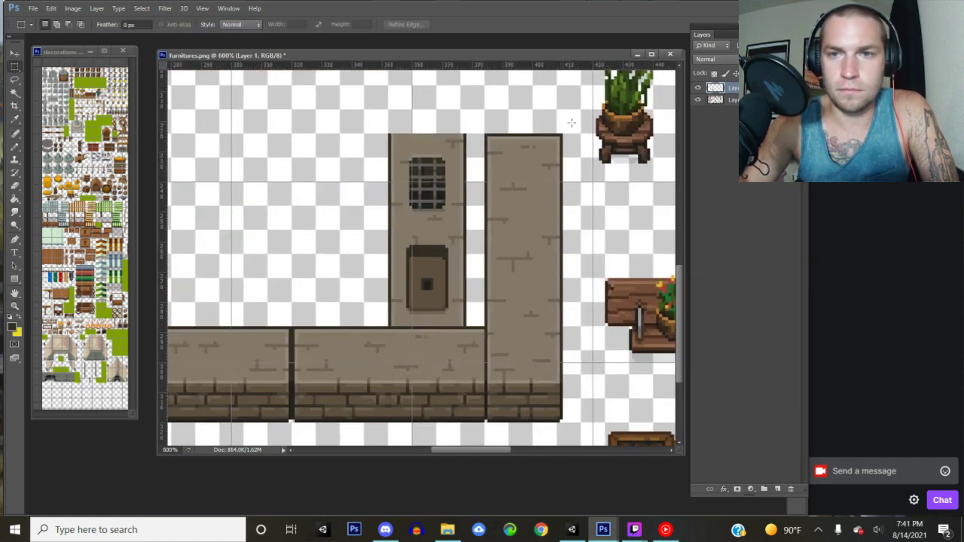
{"action": "left_click_drag", "start_coordinate": [572, 122], "coordinate": [484, 444]}
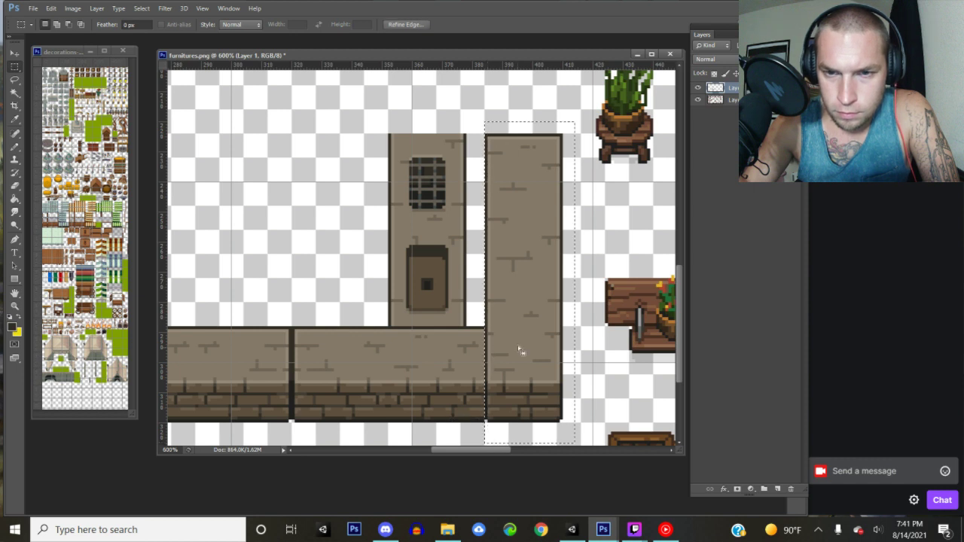
- Try to cut the selected tall counter piece onto its own layer
{"action": "right_click", "coordinate": [518, 348]}
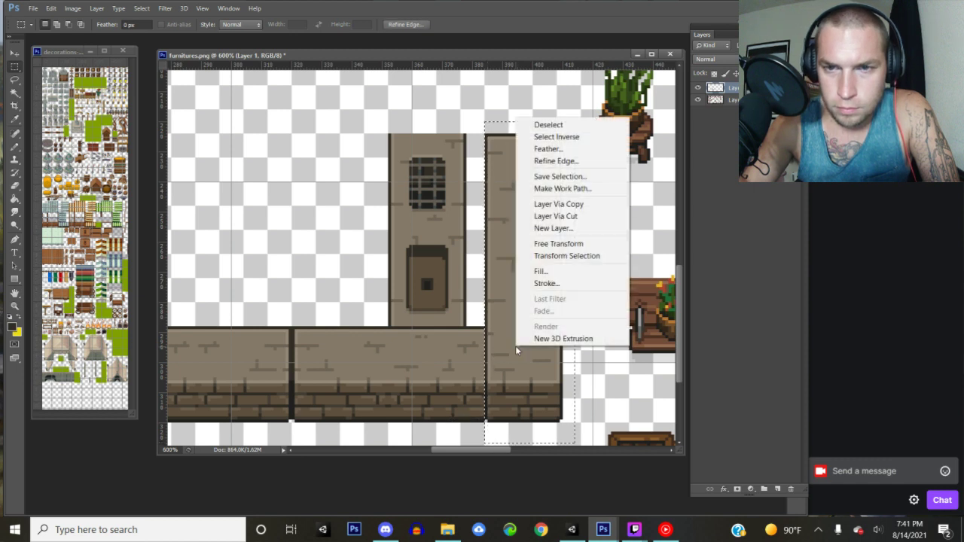
{"action": "left_click", "coordinate": [548, 217]}
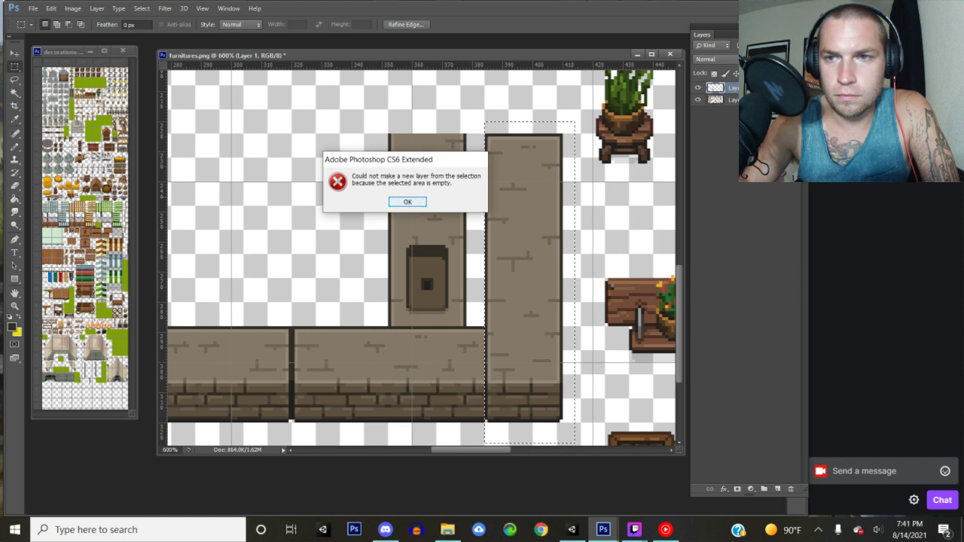
{"action": "left_click", "coordinate": [407, 202]}
- Cut the selected tall counter piece from the base furniture layer onto its own layer and hide the other two layers
{"action": "left_click", "coordinate": [719, 99]}
{"action": "right_click", "coordinate": [567, 201]}
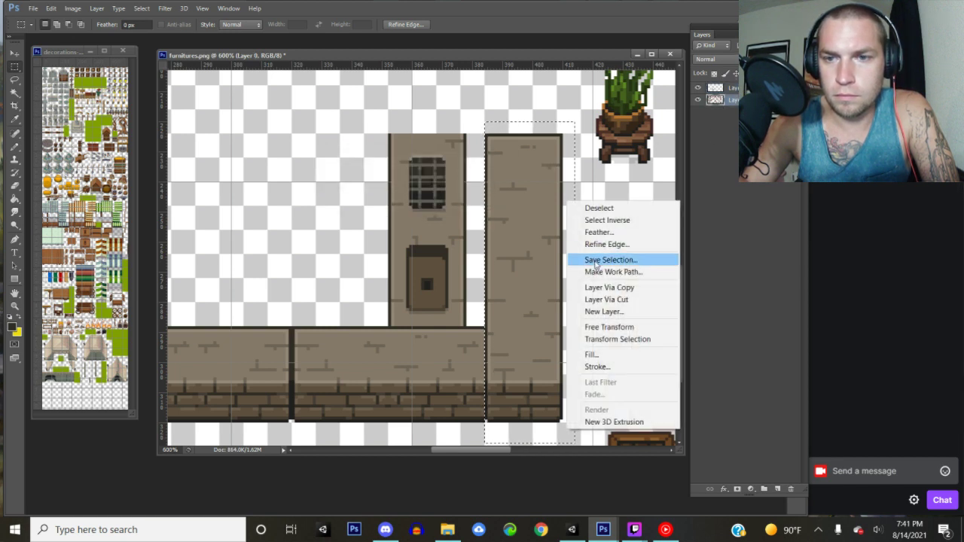
{"action": "left_click", "coordinate": [606, 299]}
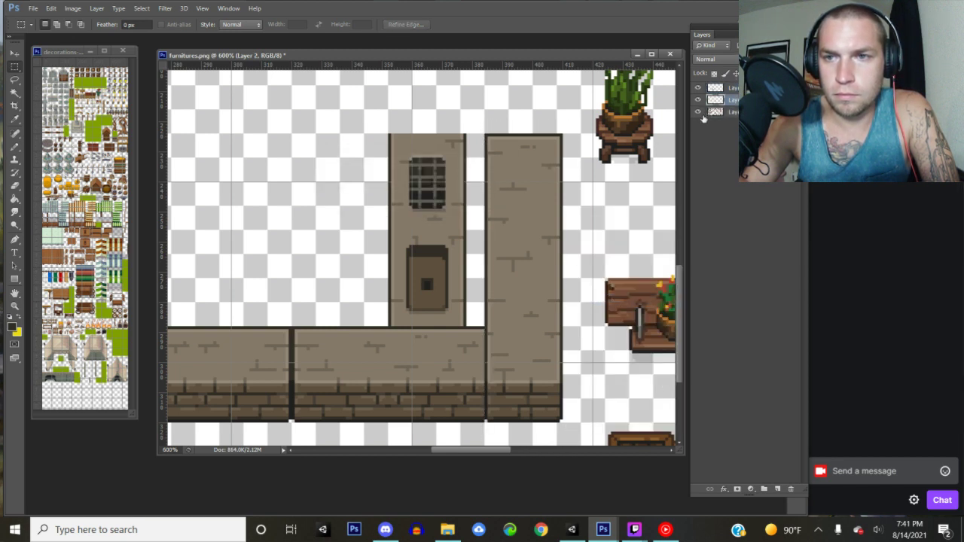
{"action": "left_click", "coordinate": [698, 111]}
{"action": "left_click", "coordinate": [698, 88]}
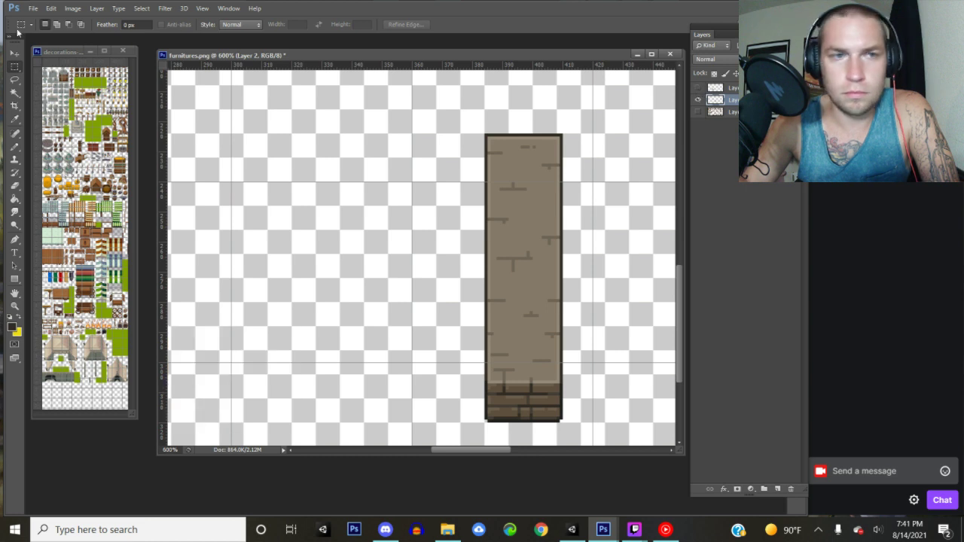
- Crop the canvas closely around the isolated tall counter piece
{"action": "left_click", "coordinate": [15, 107]}
{"action": "left_click_drag", "start_coordinate": [455, 118], "coordinate": [584, 437]}
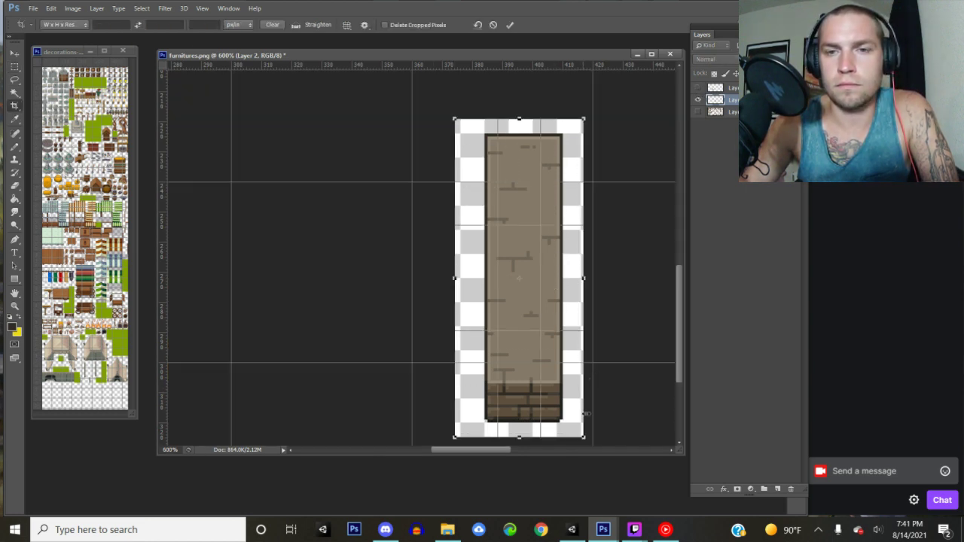
{"action": "left_click", "coordinate": [511, 25]}
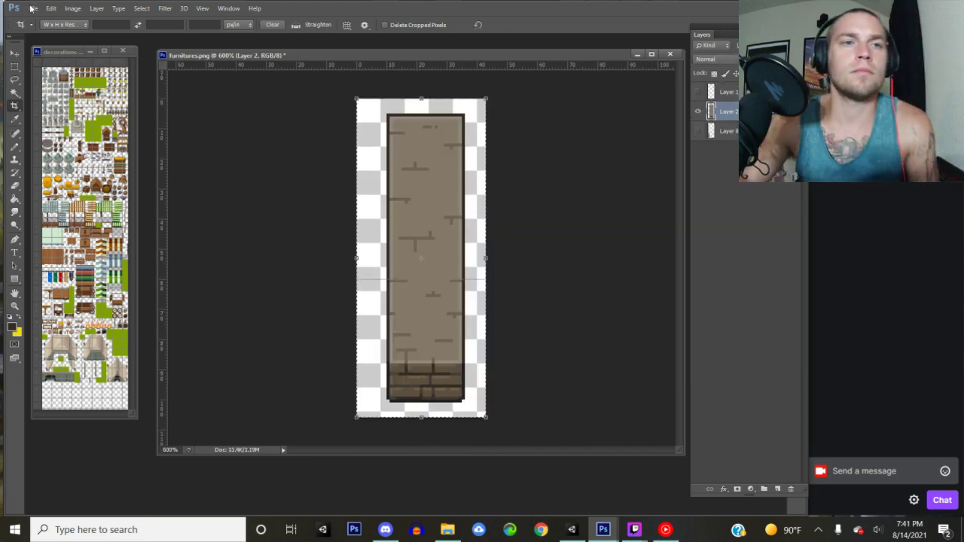
- Start saving the cropped counter under the file name vertical table armory in PNG format
{"action": "left_click", "coordinate": [32, 8]}
{"action": "left_click", "coordinate": [72, 122]}
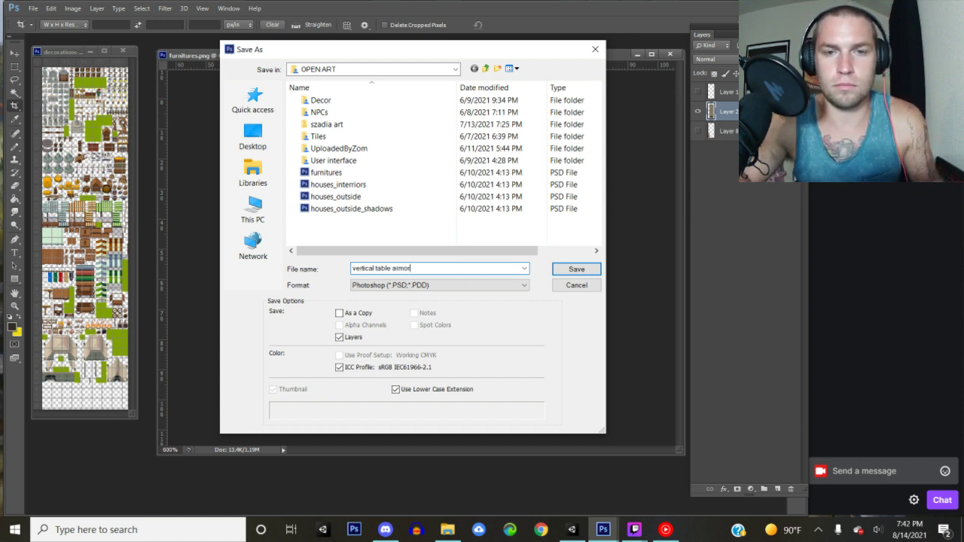
{"action": "left_click", "coordinate": [505, 284]}
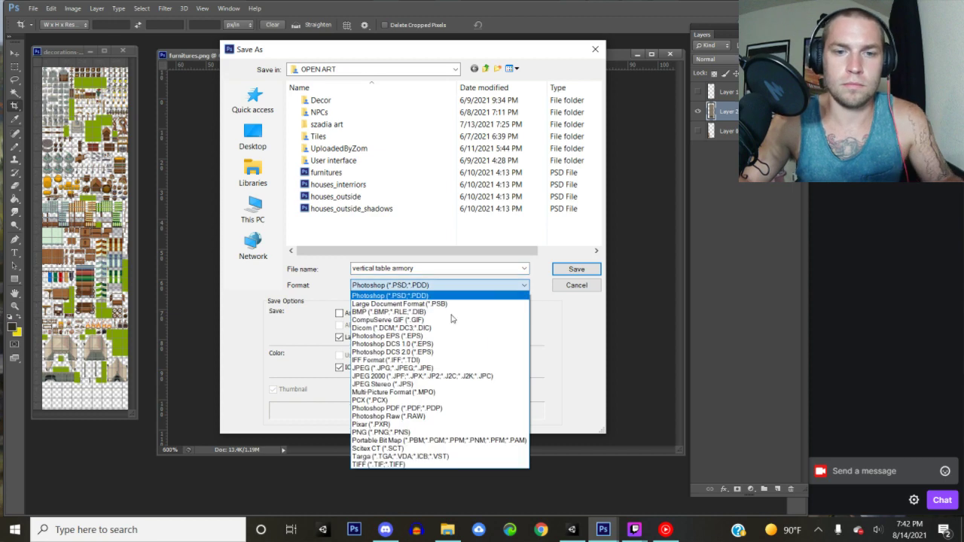
{"action": "left_click", "coordinate": [380, 432]}
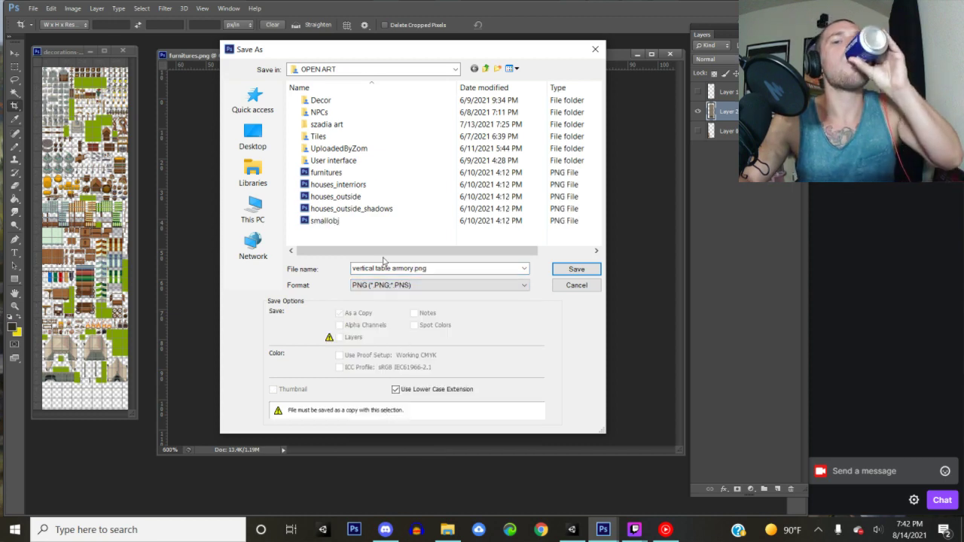
- Save the PNG in the A NEW START folder under Guildmaster-LWRP's Assets/Sprites, with smallest compression and no interlacing
{"action": "left_click", "coordinate": [407, 68]}
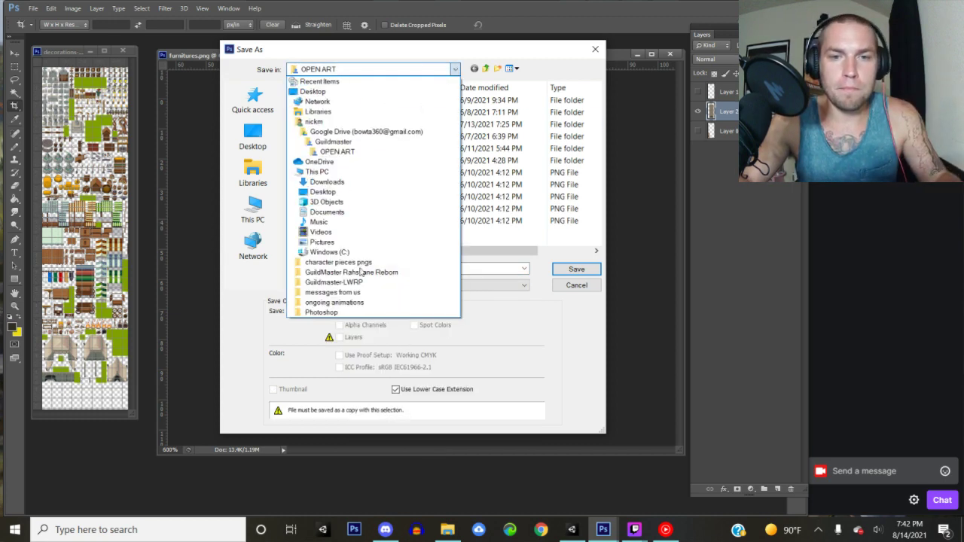
{"action": "left_click", "coordinate": [350, 282]}
{"action": "double_click", "coordinate": [353, 172]}
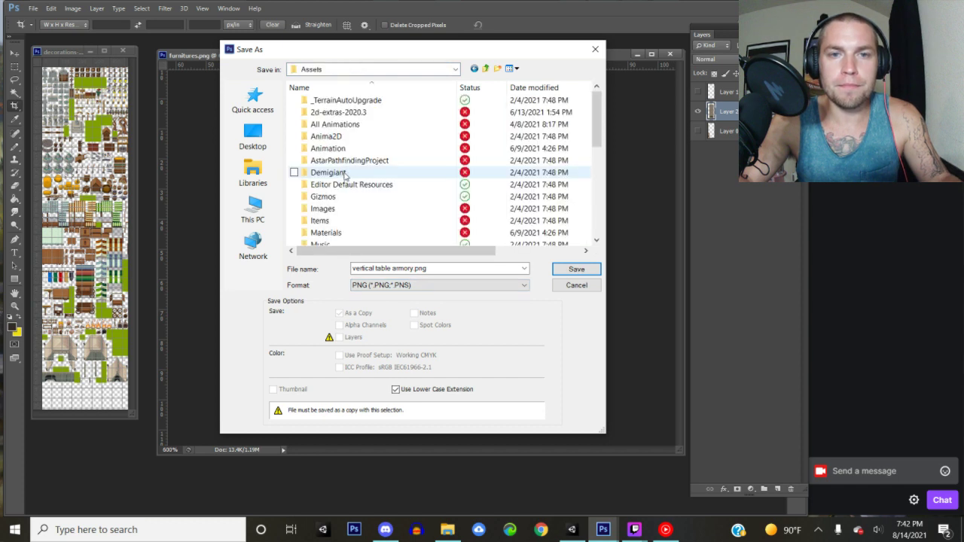
{"action": "scroll", "coordinate": [347, 175], "scroll_direction": "down", "scroll_amount": 4}
{"action": "double_click", "coordinate": [336, 229]}
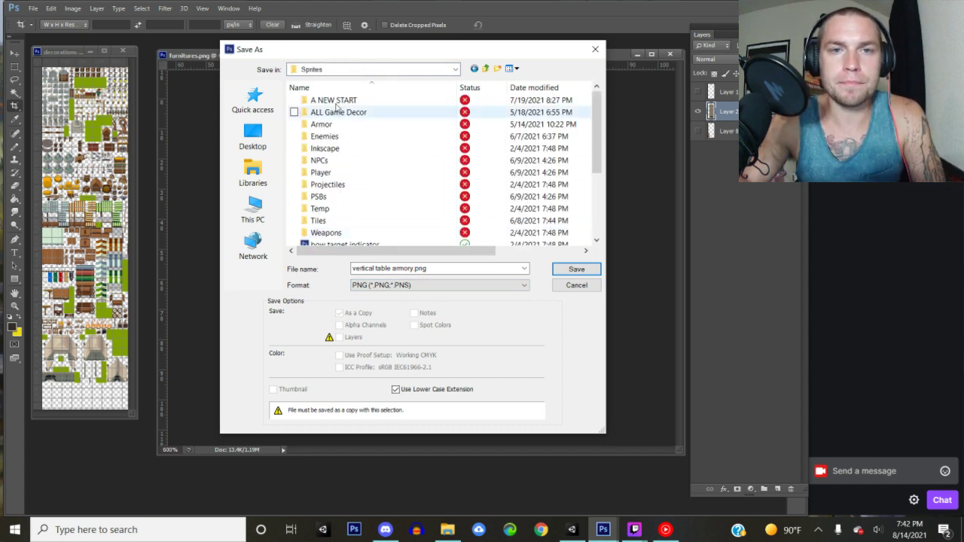
{"action": "double_click", "coordinate": [333, 100]}
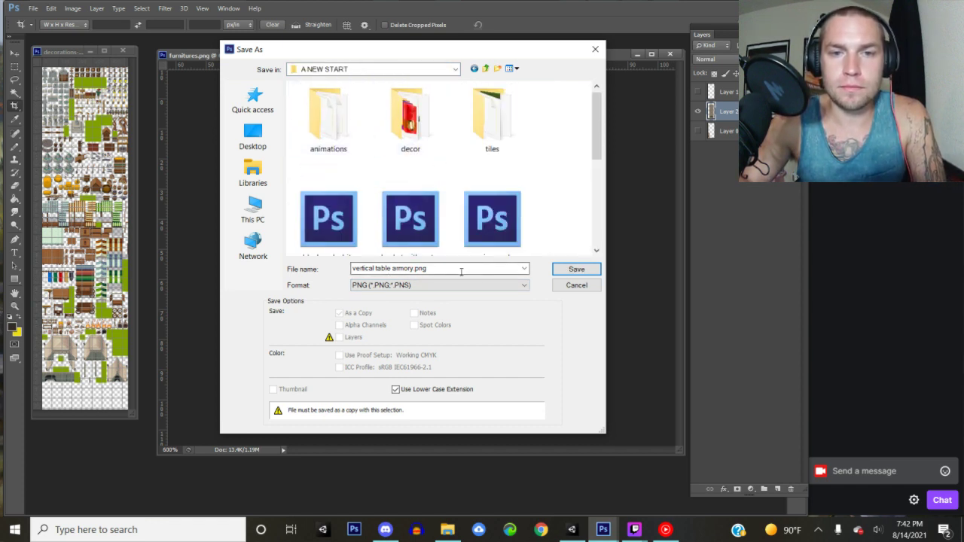
{"action": "left_click", "coordinate": [575, 270]}
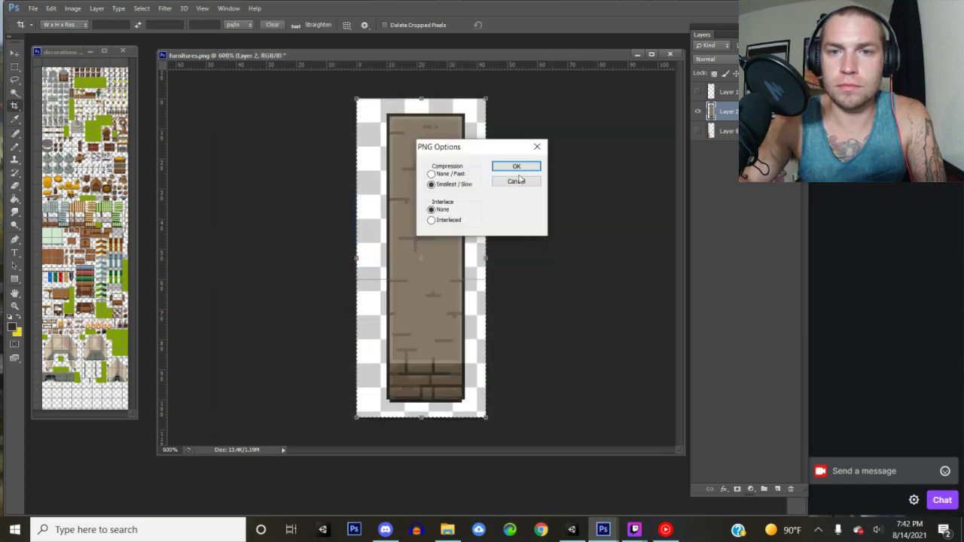
{"action": "left_click", "coordinate": [516, 167]}
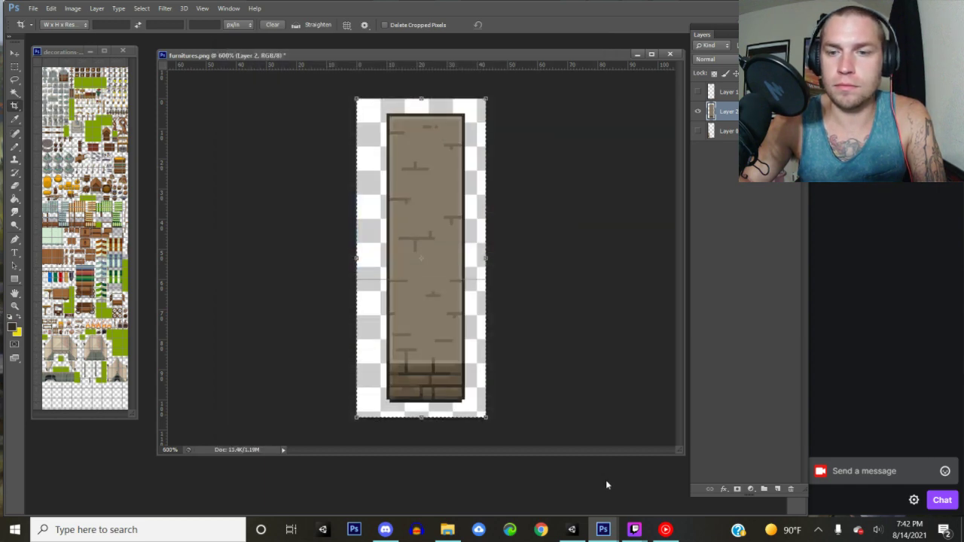
- Switch to Unity, set the vertical table armory image's texture type to Sprite and apply the import settings
{"action": "left_click", "coordinate": [574, 531]}
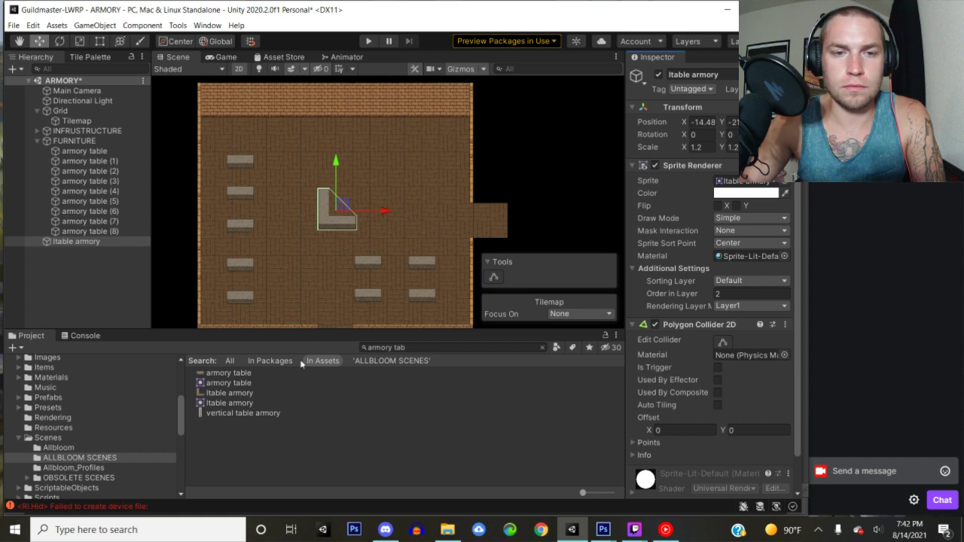
{"action": "left_click", "coordinate": [252, 414]}
{"action": "left_click", "coordinate": [725, 110]}
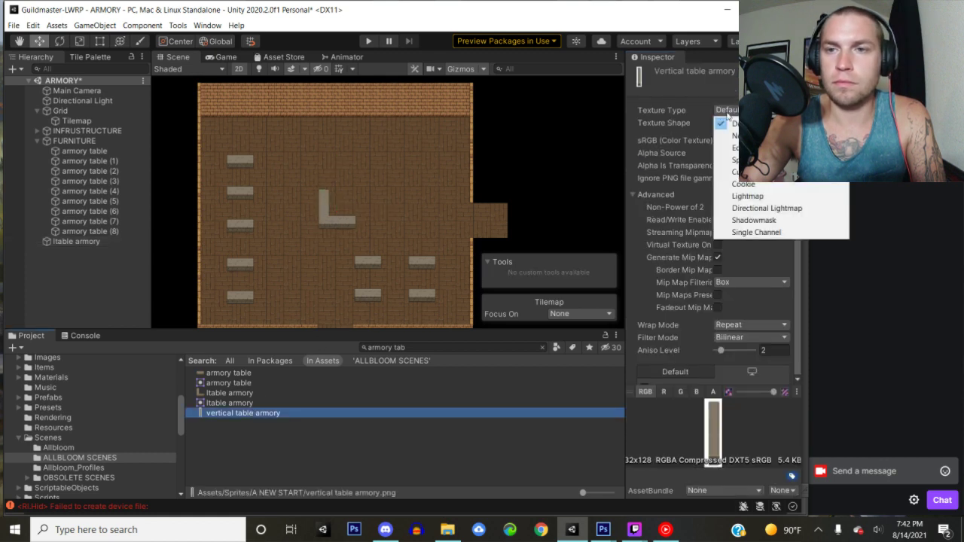
{"action": "left_click", "coordinate": [736, 160]}
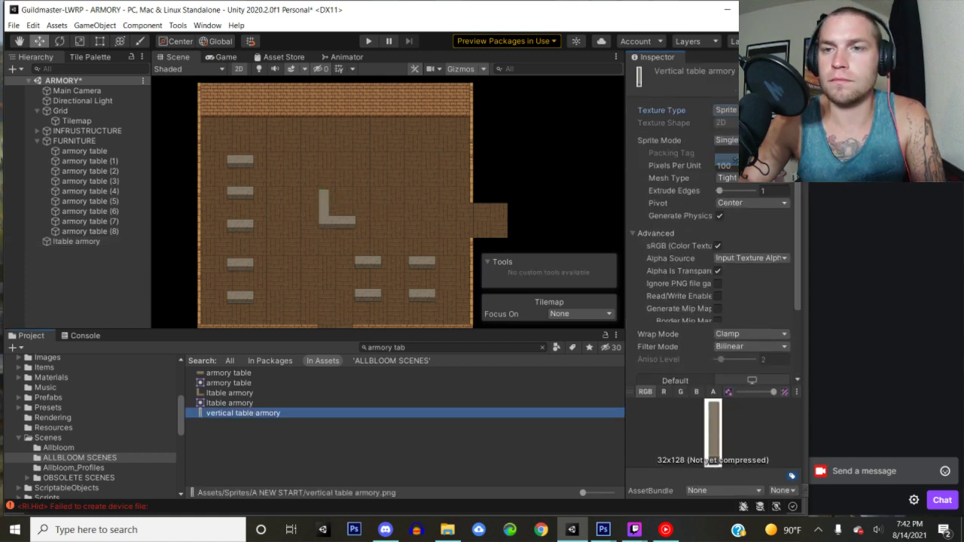
{"action": "scroll", "coordinate": [756, 259], "scroll_direction": "up", "scroll_amount": 3}
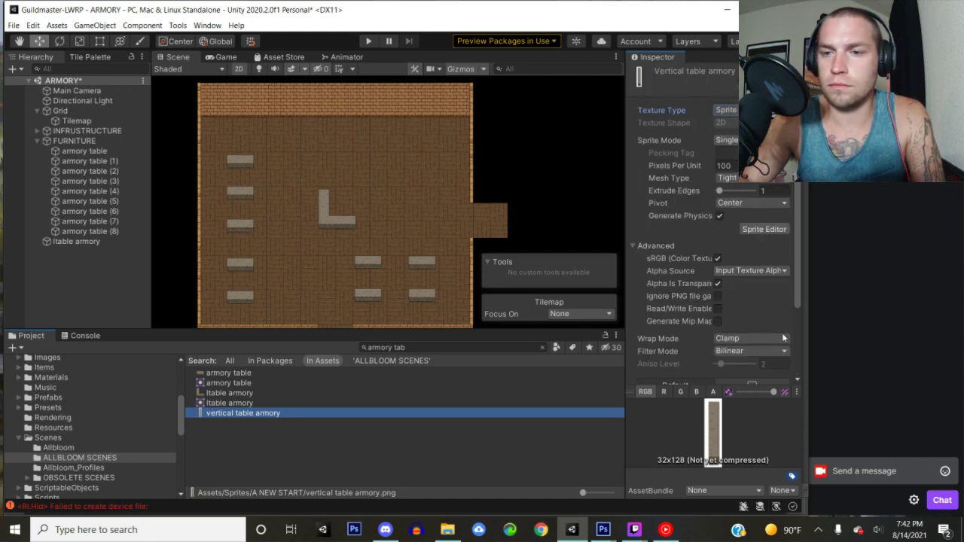
{"action": "scroll", "coordinate": [783, 339], "scroll_direction": "down", "scroll_amount": 3}
{"action": "left_click", "coordinate": [778, 374]}
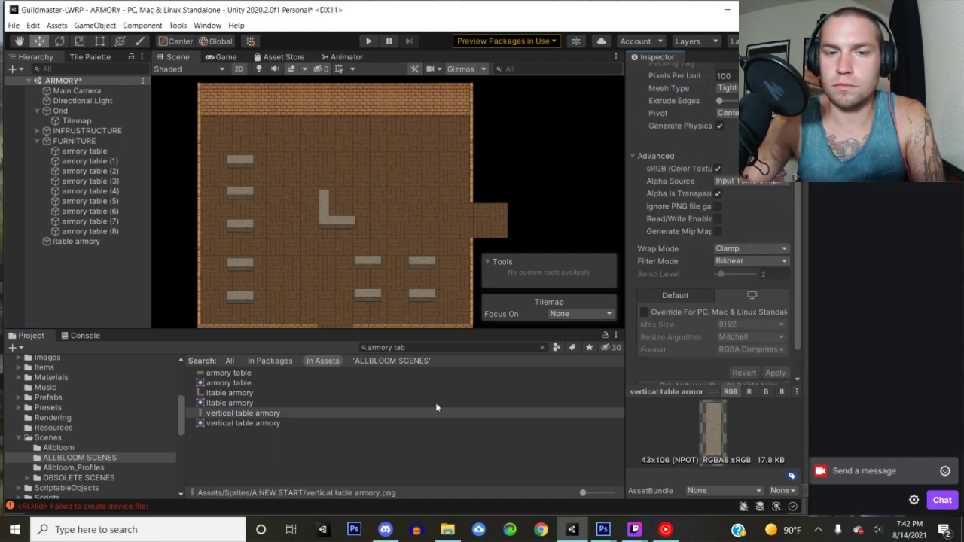
- Place the vertical table armory sprite in the scene with X and Y scale 1.2 and Order in Layer 2
{"action": "left_click_drag", "start_coordinate": [218, 413], "coordinate": [547, 137]}
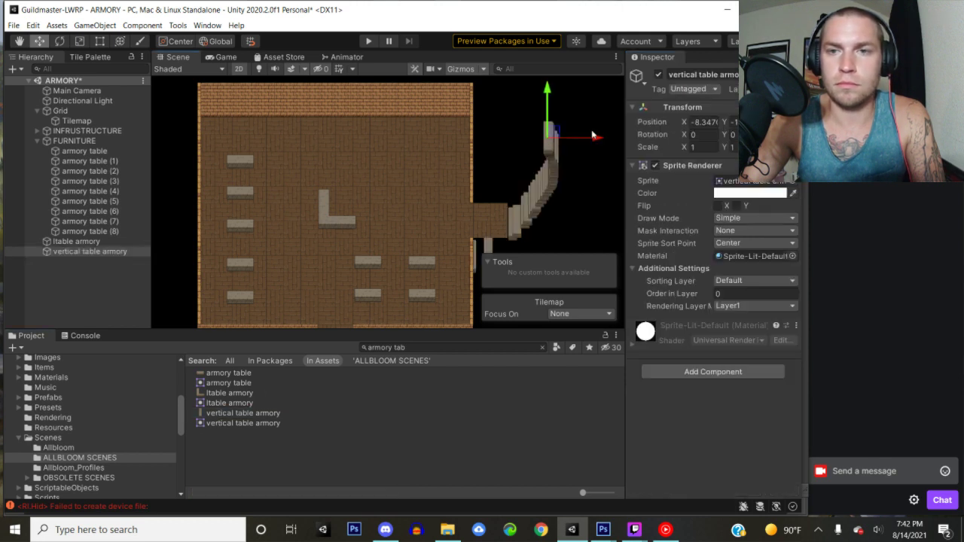
{"action": "left_click", "coordinate": [704, 147]}
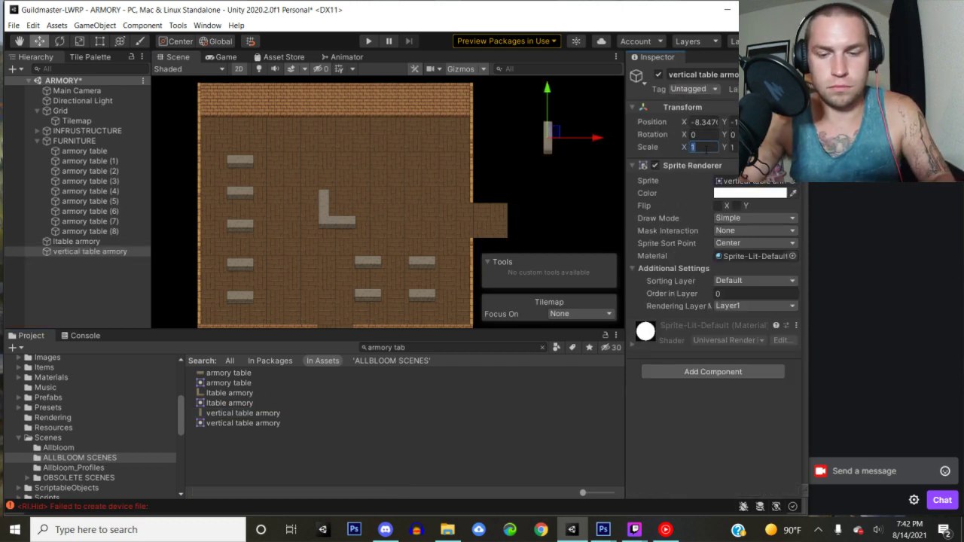
{"action": "type", "text": "1.2"}
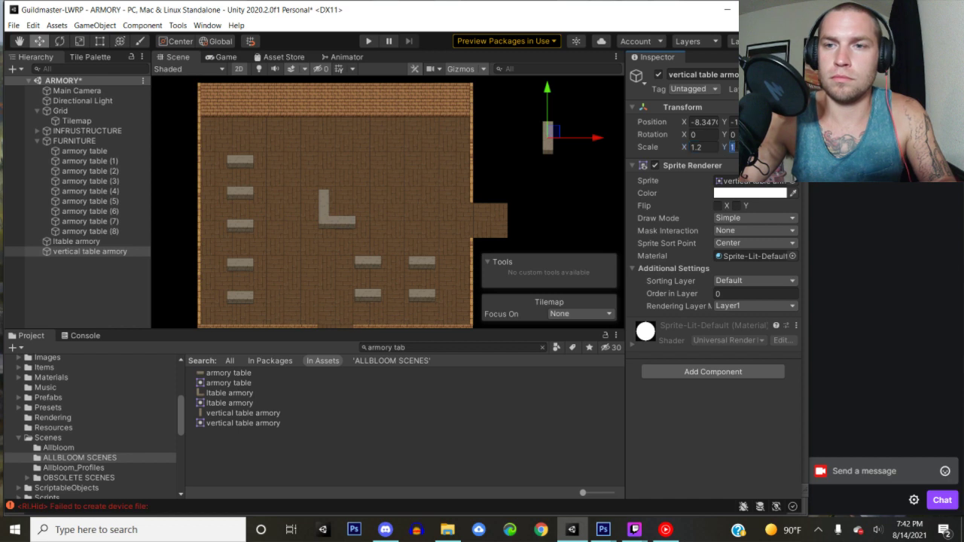
{"action": "type", "text": "1.2"}
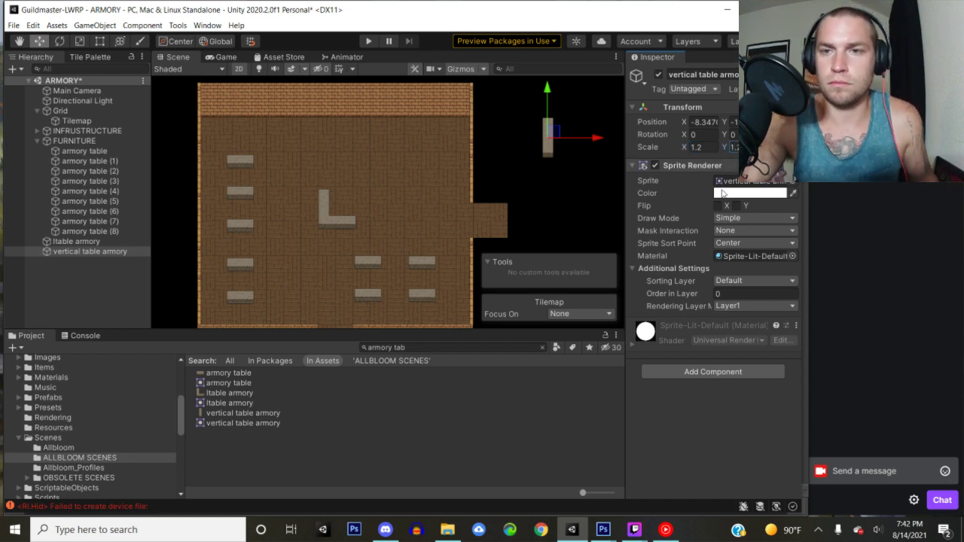
{"action": "left_click", "coordinate": [739, 293]}
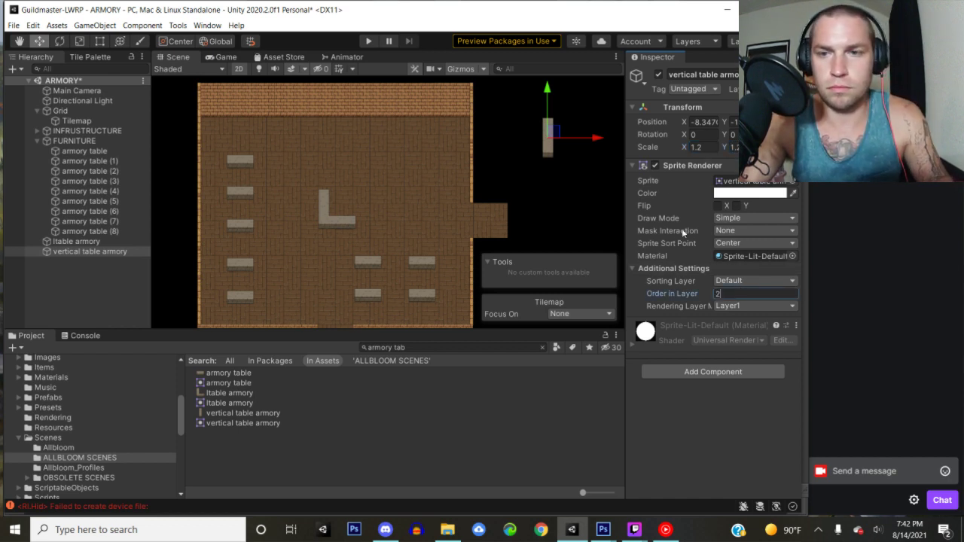
- Move the vertical table into the room, right of the L-shaped counter with a gap between them and their bases aligned
{"action": "left_click_drag", "start_coordinate": [555, 135], "coordinate": [421, 158]}
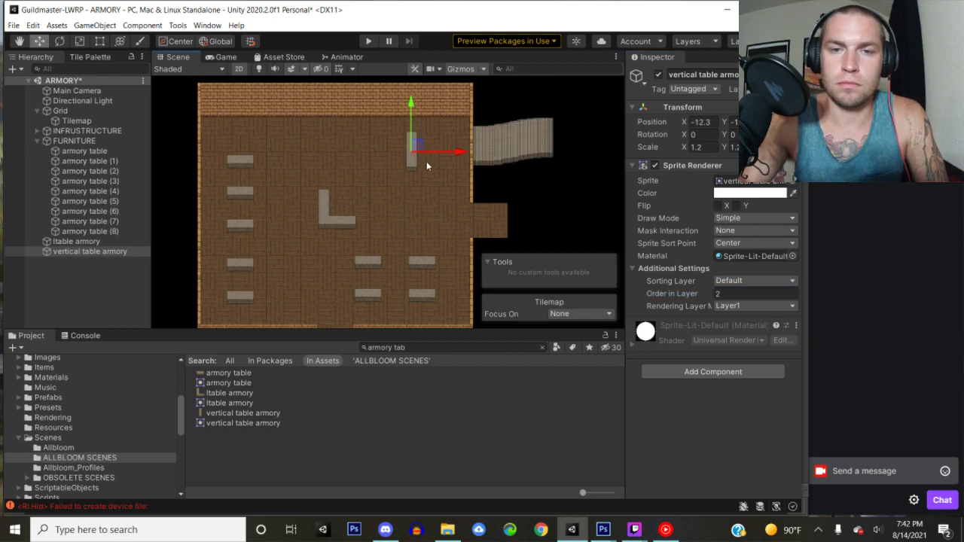
{"action": "scroll", "coordinate": [433, 181], "scroll_direction": "up", "scroll_amount": 3}
{"action": "left_click_drag", "start_coordinate": [450, 107], "coordinate": [389, 183]}
{"action": "scroll", "coordinate": [402, 195], "scroll_direction": "up", "scroll_amount": 5}
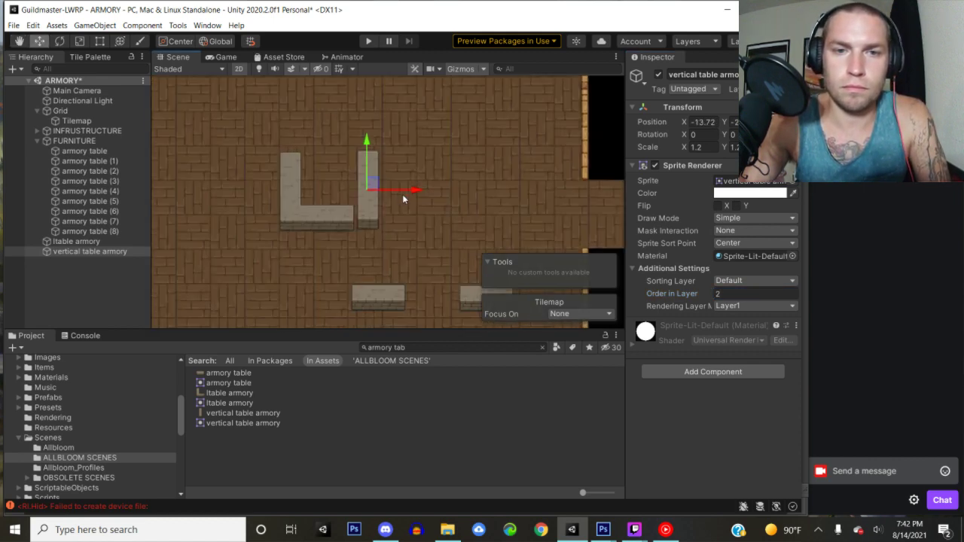
{"action": "scroll", "coordinate": [437, 200], "scroll_direction": "up", "scroll_amount": 2}
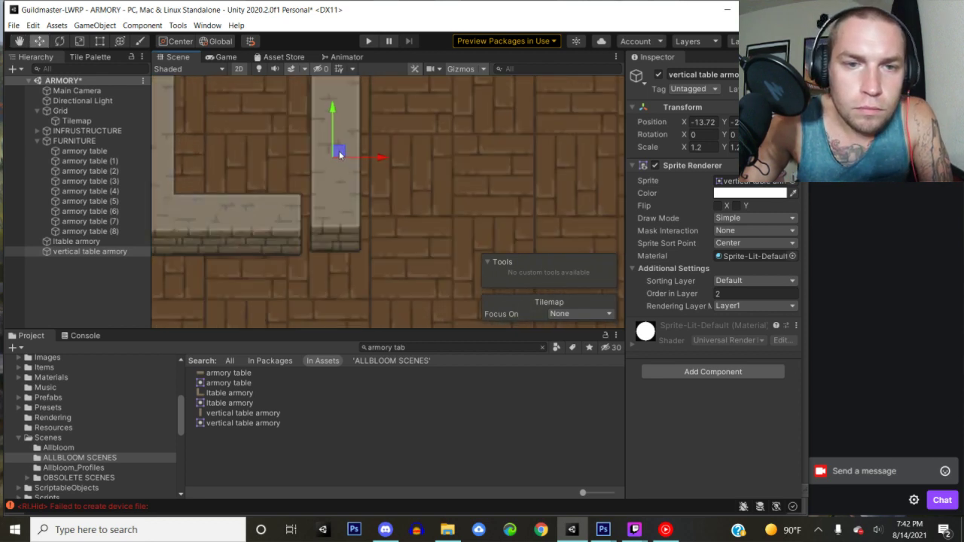
{"action": "left_click_drag", "start_coordinate": [339, 154], "coordinate": [426, 162]}
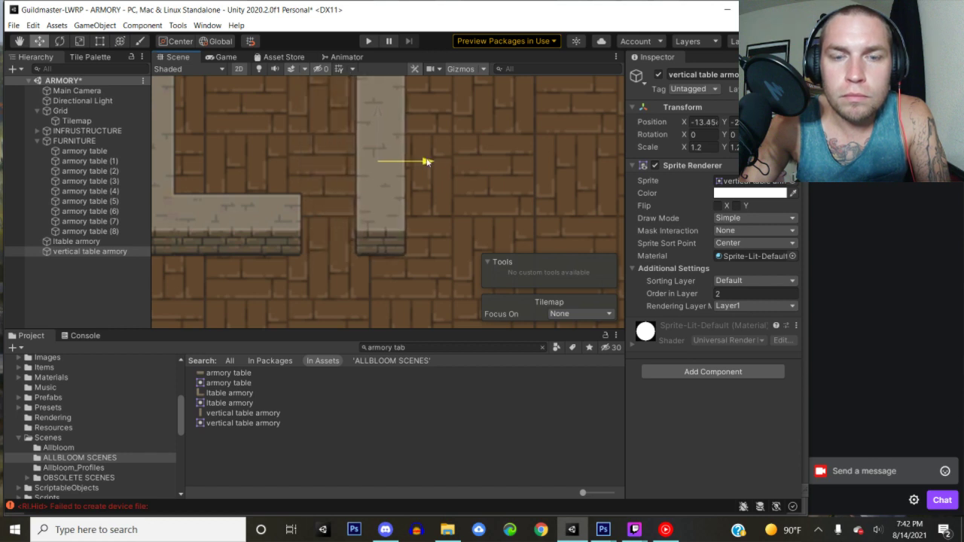
- Duplicate the vertical table and place the copy directly above the original, leaving a gap between them
{"action": "scroll", "coordinate": [325, 170], "scroll_direction": "down", "scroll_amount": 3}
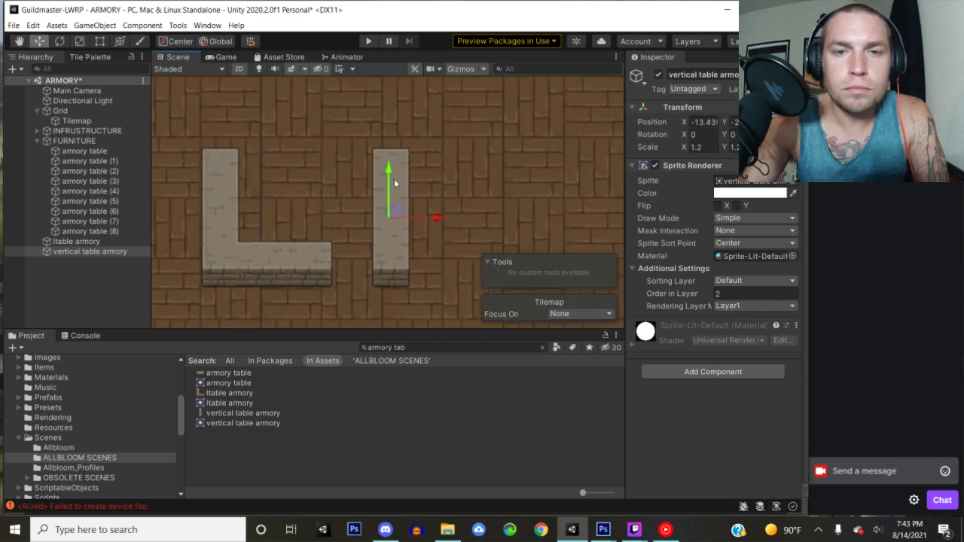
{"action": "scroll", "coordinate": [377, 186], "scroll_direction": "down", "scroll_amount": 5}
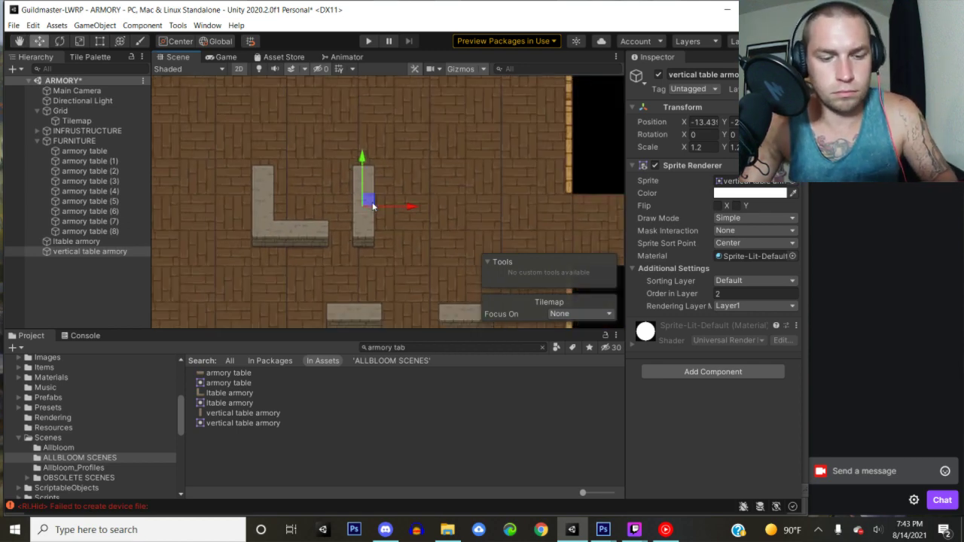
{"action": "key", "text": "ctrl+d"}
{"action": "left_click_drag", "start_coordinate": [362, 158], "coordinate": [366, 118]}
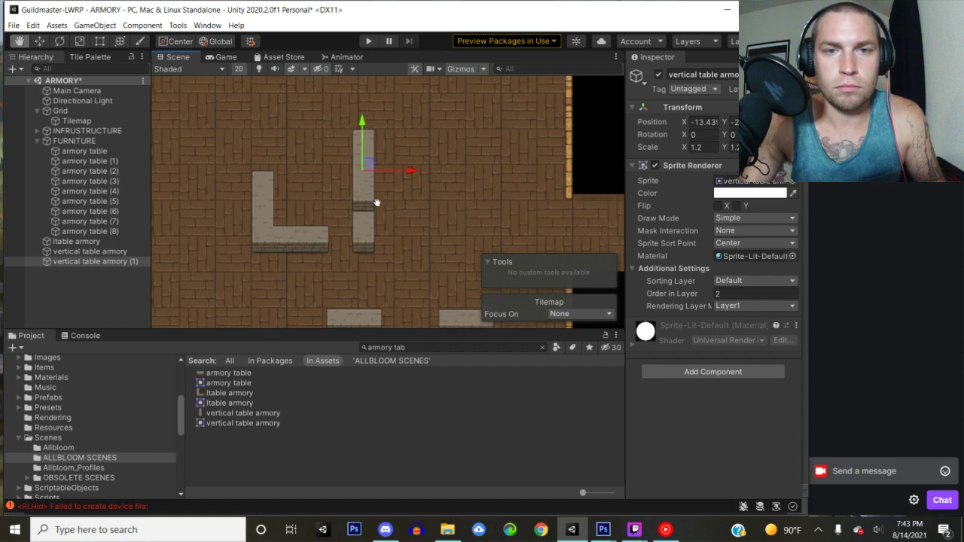
{"action": "middle_click_drag", "start_coordinate": [367, 118], "coordinate": [366, 208]}
{"action": "left_click_drag", "start_coordinate": [366, 209], "coordinate": [368, 134]}
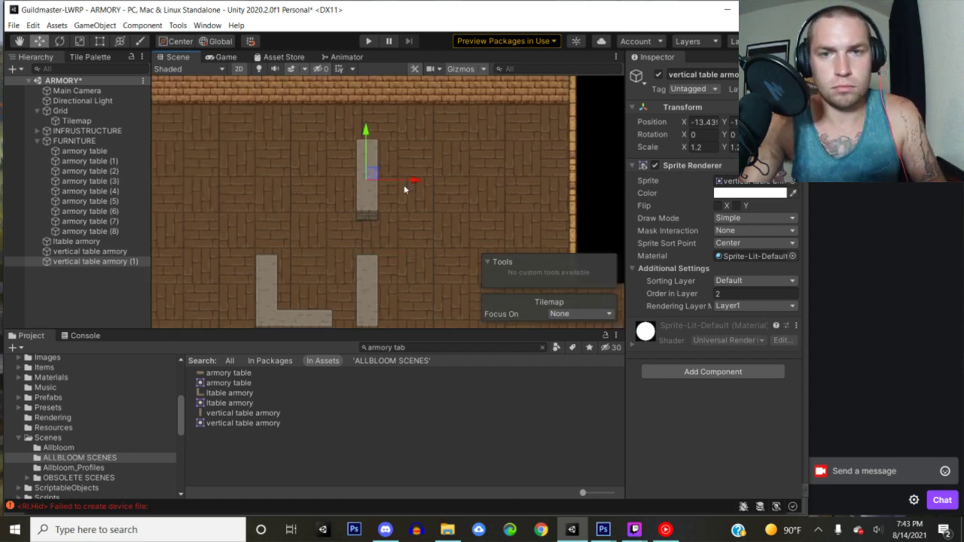
- Duplicate the upper vertical table twice to form a matching second column nearer the room's right wall
{"action": "key", "text": "ctrl+d"}
{"action": "left_click_drag", "start_coordinate": [413, 182], "coordinate": [533, 180]}
{"action": "scroll", "coordinate": [397, 149], "scroll_direction": "down", "scroll_amount": 3}
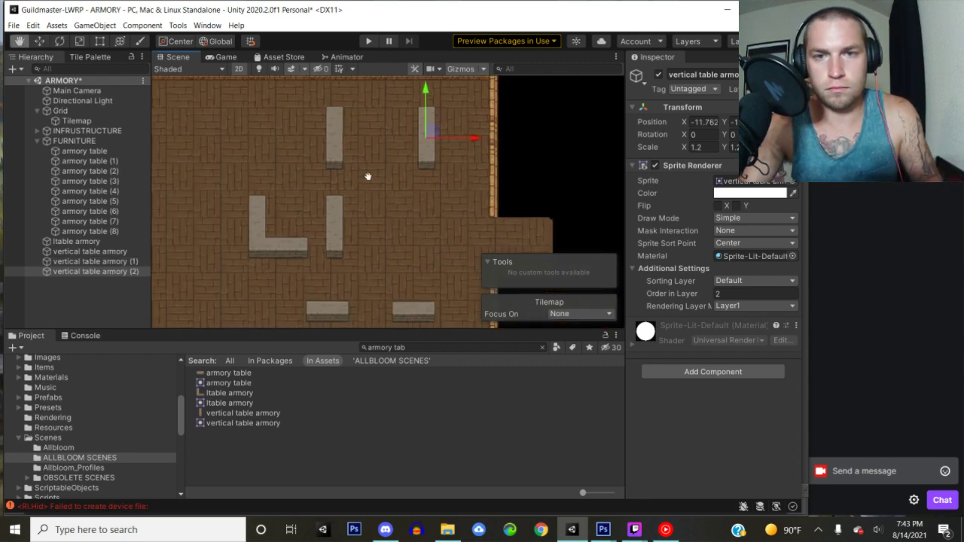
{"action": "key", "text": "ctrl+d"}
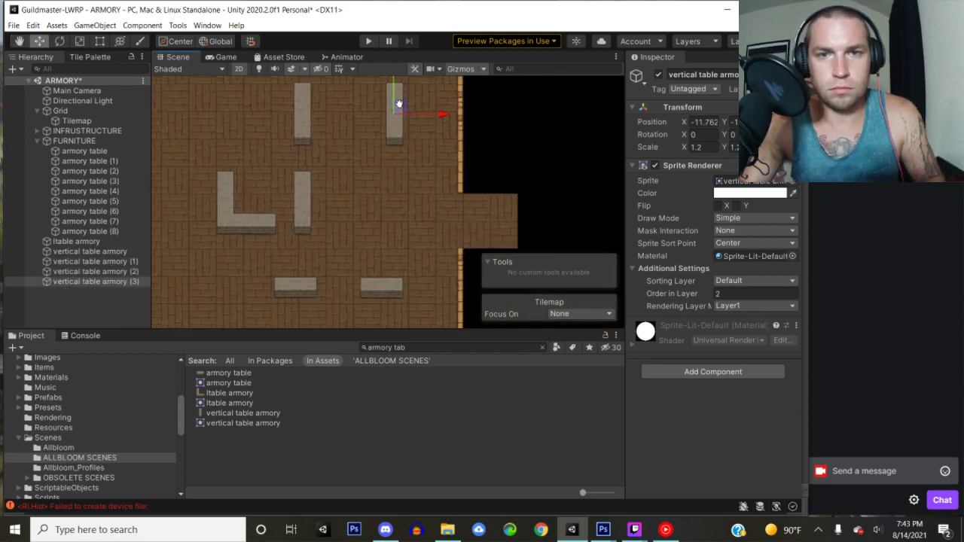
{"action": "middle_click_drag", "start_coordinate": [398, 101], "coordinate": [380, 116]}
{"action": "left_click_drag", "start_coordinate": [381, 116], "coordinate": [381, 197]}
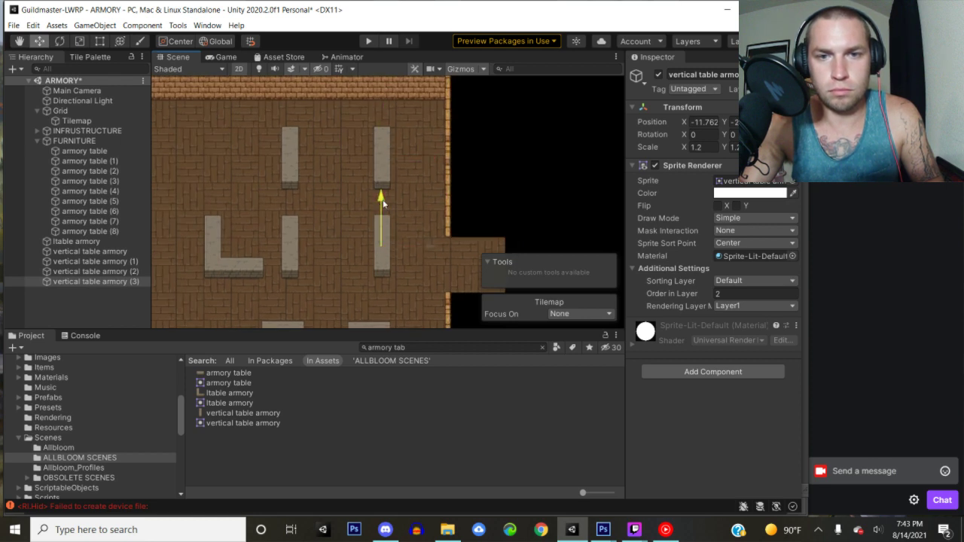
- Move the two vertical tables of the second column side by side near the room's upper-right corner, with a gap between them
{"action": "left_click", "coordinate": [386, 148]}
{"action": "left_click_drag", "start_coordinate": [382, 129], "coordinate": [384, 95]}
{"action": "left_click_drag", "start_coordinate": [429, 138], "coordinate": [415, 146]}
{"action": "left_click", "coordinate": [382, 231]}
{"action": "left_click_drag", "start_coordinate": [381, 186], "coordinate": [386, 93]}
{"action": "left_click_drag", "start_coordinate": [427, 142], "coordinate": [462, 144]}
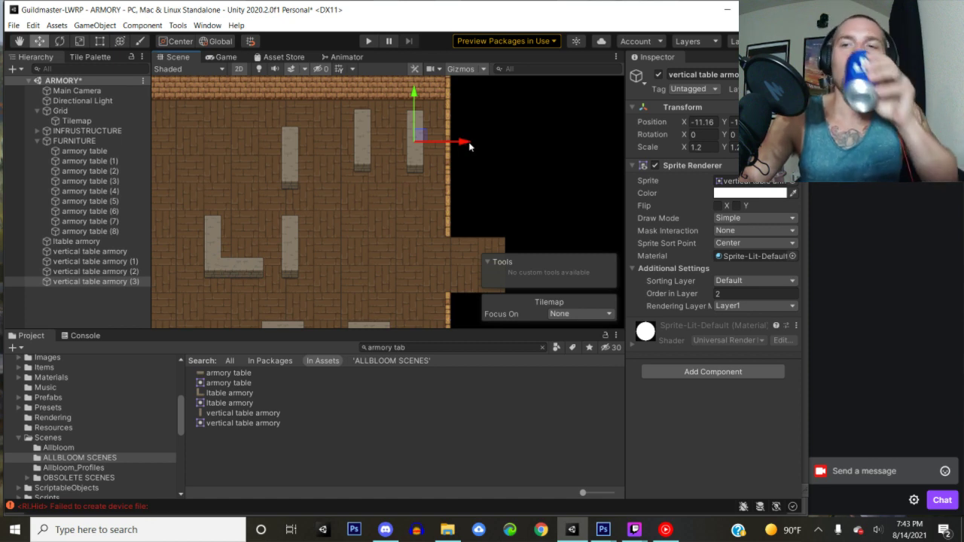
{"action": "left_click_drag", "start_coordinate": [414, 94], "coordinate": [415, 93]}
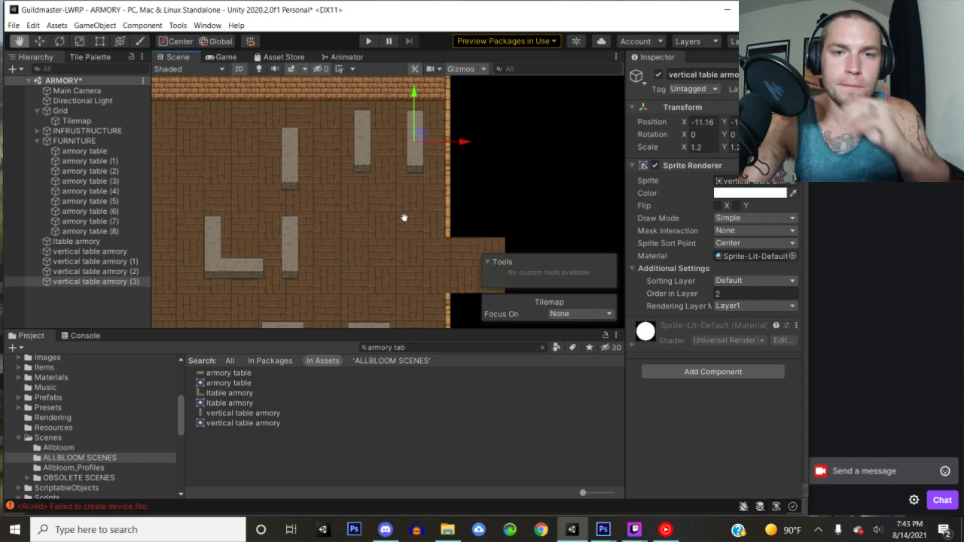
- Duplicate a lower horizontal armory table and place the copy just below the two vertical tables in the upper-right corner
{"action": "middle_click_drag", "start_coordinate": [386, 295], "coordinate": [409, 240]}
{"action": "left_click", "coordinate": [396, 280]}
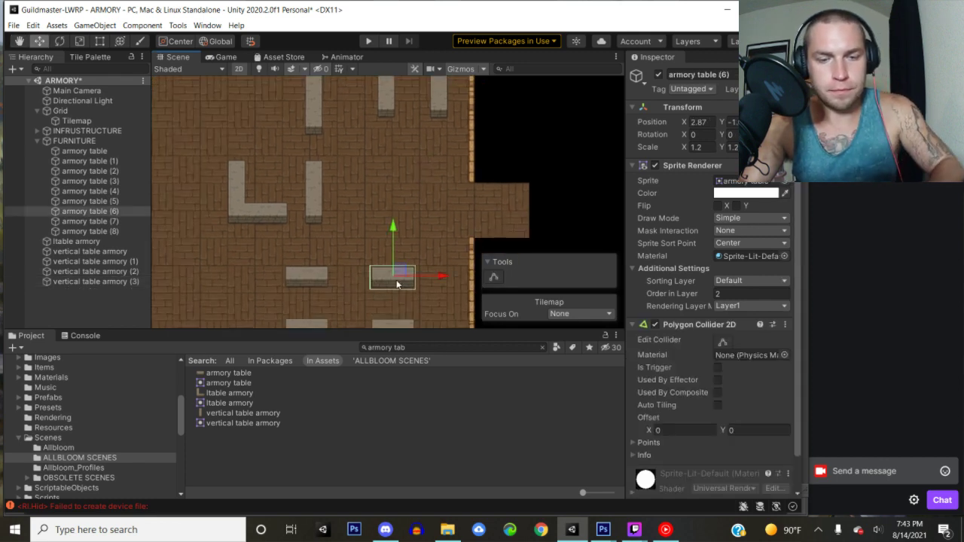
{"action": "key", "text": "ctrl+d"}
{"action": "left_click_drag", "start_coordinate": [404, 274], "coordinate": [425, 156]}
{"action": "middle_click_drag", "start_coordinate": [359, 246], "coordinate": [424, 181]}
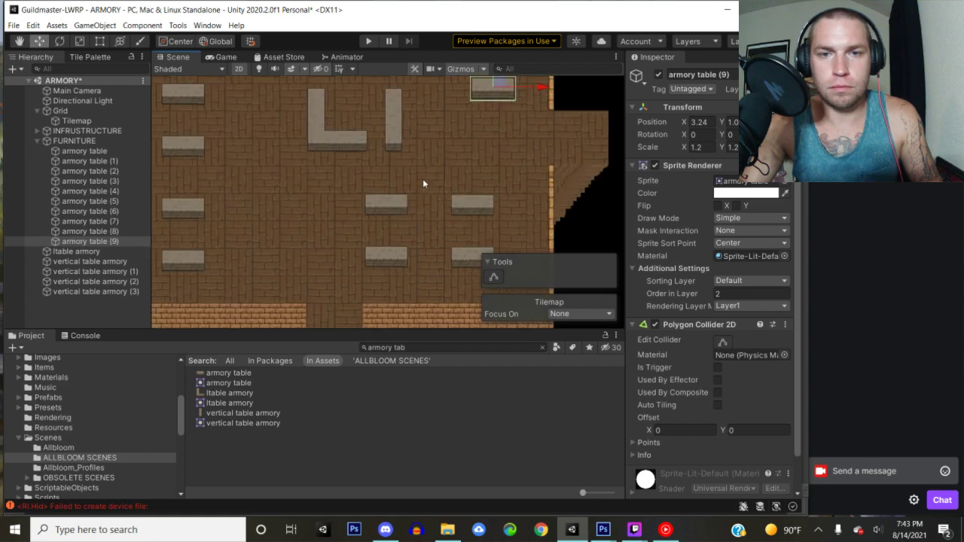
{"action": "scroll", "coordinate": [424, 181], "scroll_direction": "down", "scroll_amount": 1}
{"action": "middle_click_drag", "start_coordinate": [363, 193], "coordinate": [386, 295]}
- Add a Polygon Collider 2D to all four vertical table armory objects at once
{"action": "left_click", "coordinate": [425, 164]}
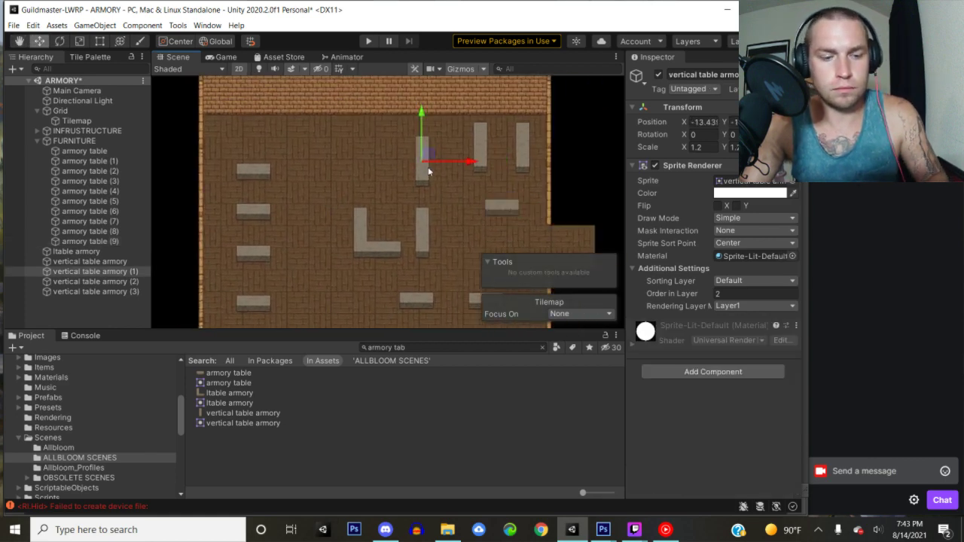
{"action": "left_click", "coordinate": [81, 253]}
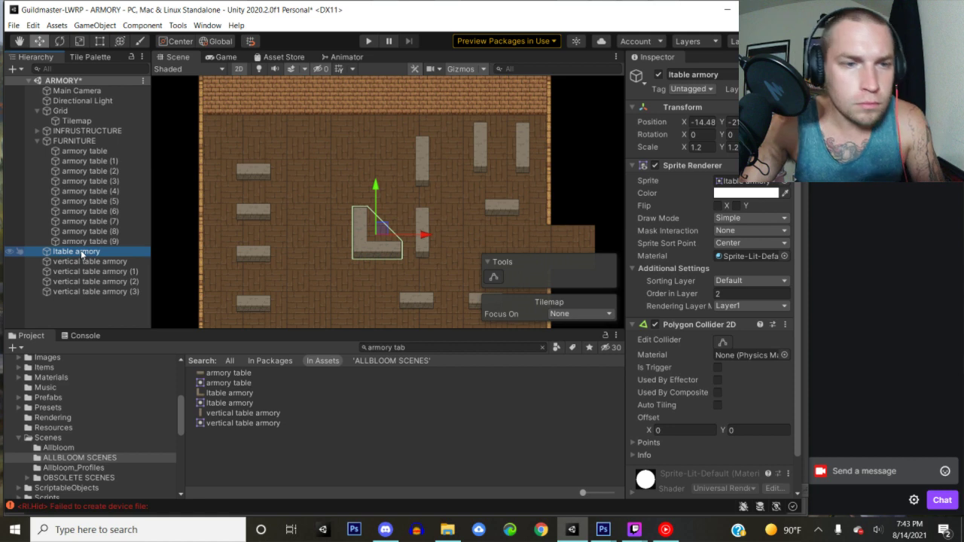
{"action": "left_click", "coordinate": [80, 262]}
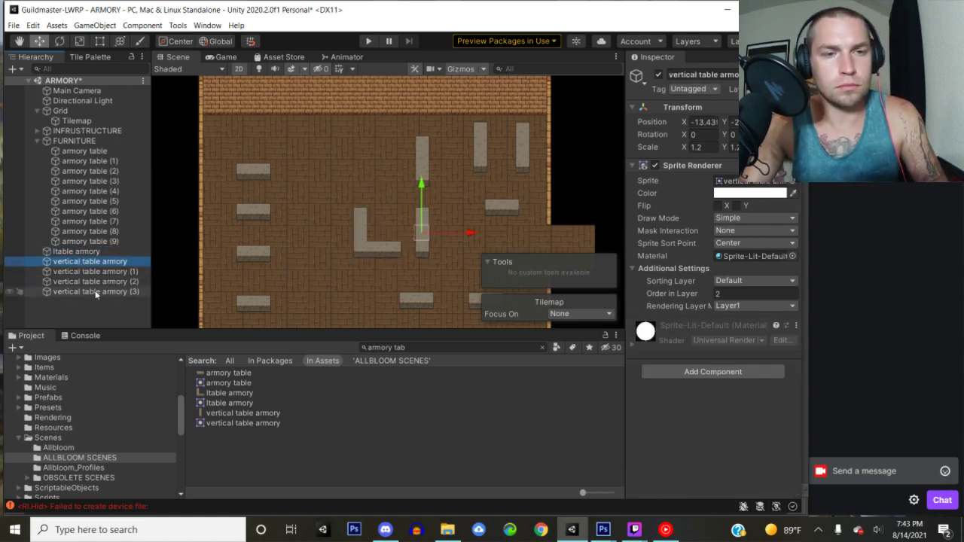
{"action": "left_click", "coordinate": [93, 291], "text": "shift"}
{"action": "left_click", "coordinate": [716, 371]}
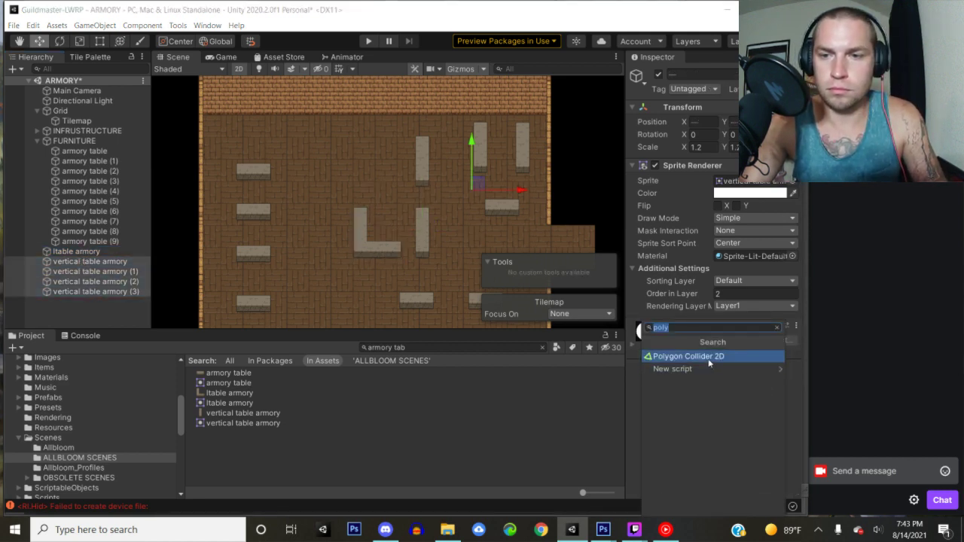
{"action": "left_click", "coordinate": [708, 360]}
- Duplicate the vertical table beside the L-shaped counter and place the copy near the top wall, right of the left column of tables
{"action": "left_click", "coordinate": [501, 207]}
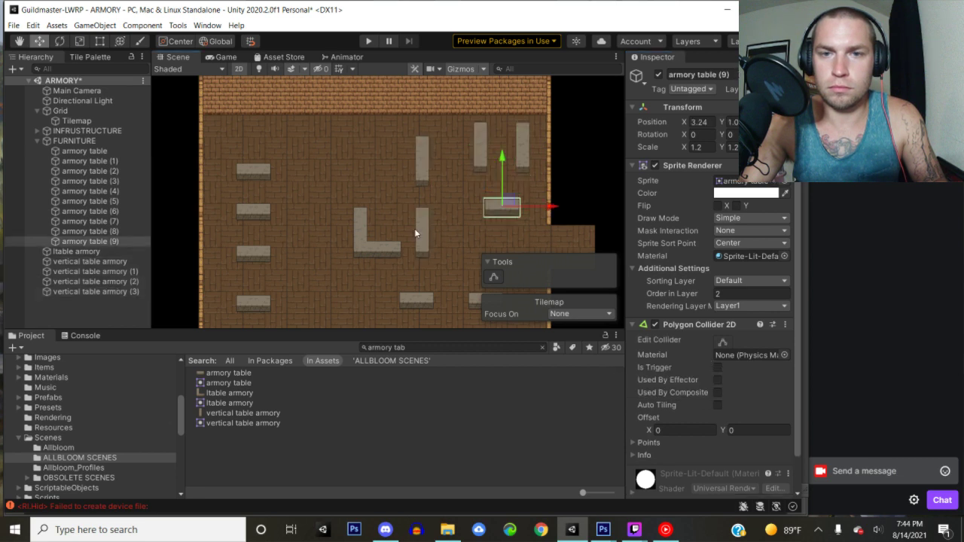
{"action": "middle_click_drag", "start_coordinate": [414, 228], "coordinate": [434, 192]}
{"action": "left_click", "coordinate": [438, 192]}
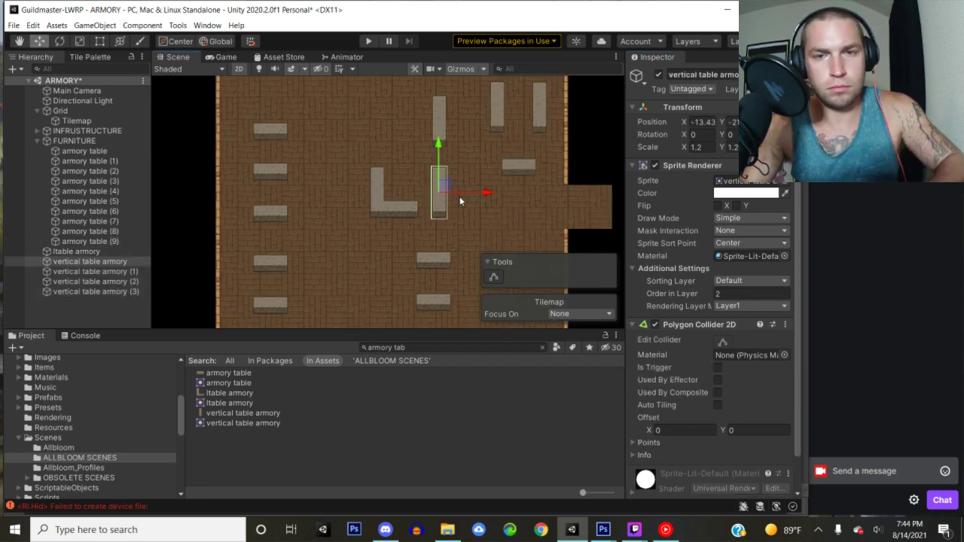
{"action": "key", "text": "ctrl+d"}
{"action": "left_click_drag", "start_coordinate": [450, 192], "coordinate": [353, 149]}
{"action": "middle_click_drag", "start_coordinate": [353, 149], "coordinate": [374, 218]}
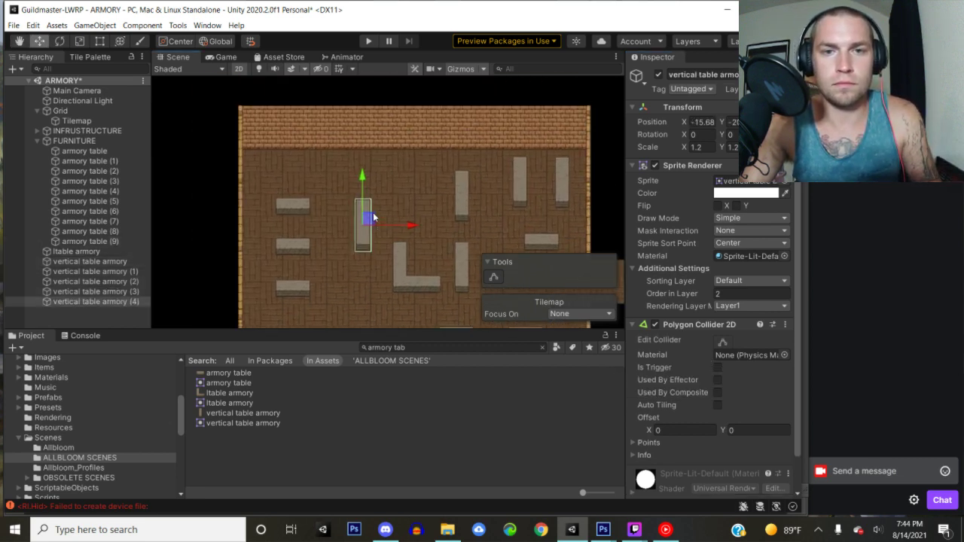
{"action": "left_click_drag", "start_coordinate": [374, 217], "coordinate": [370, 183]}
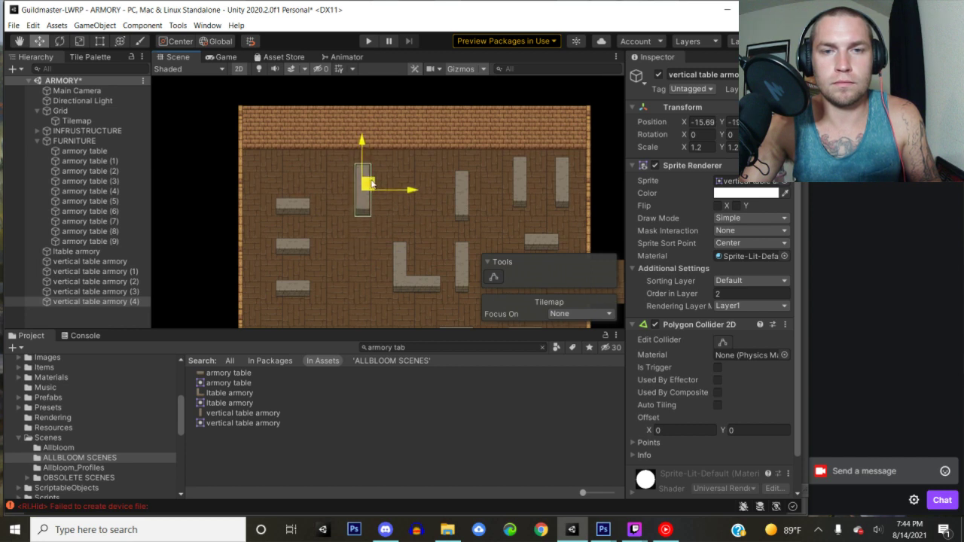
- Search the project assets for "crate" and place the storage crates sprite outside the room's left wall with Order in Layer 2
{"action": "left_click", "coordinate": [388, 347]}
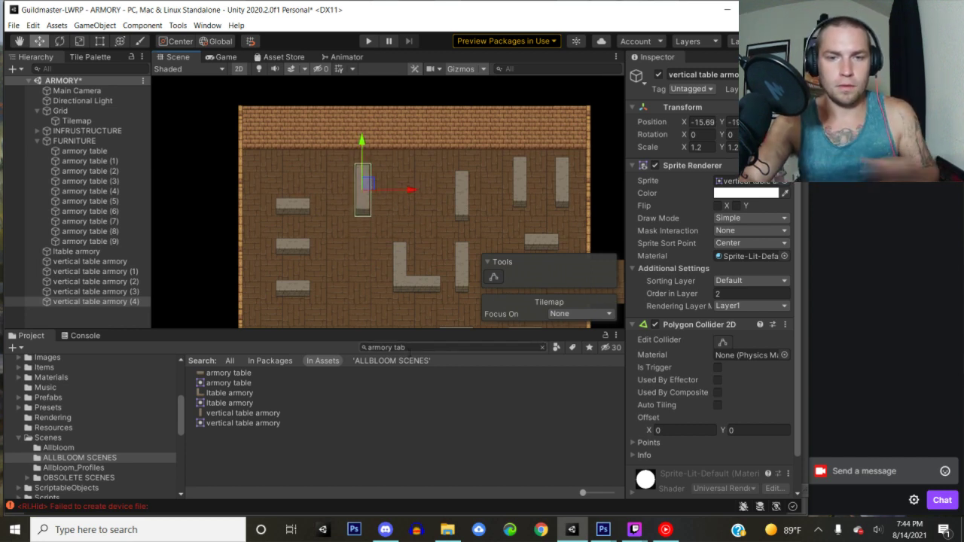
{"action": "type", "text": "crate"}
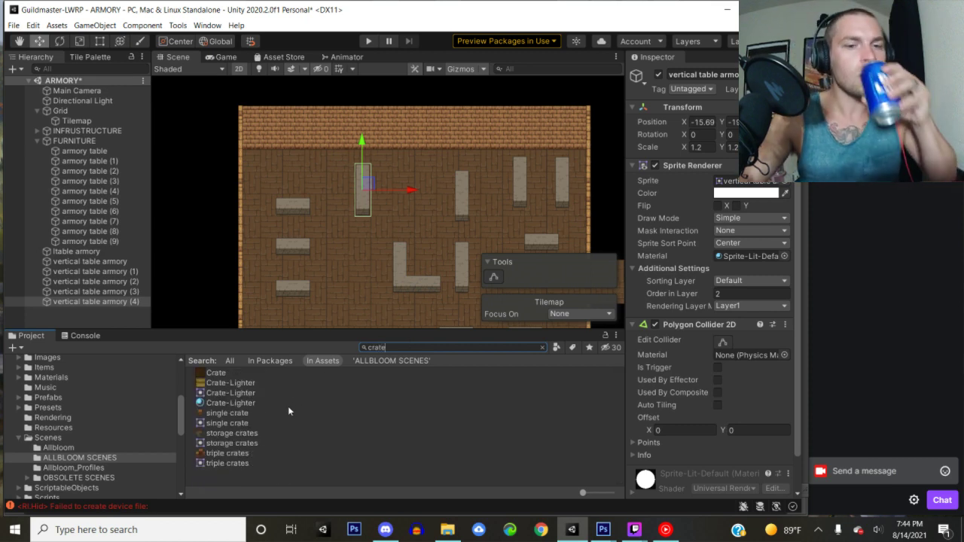
{"action": "left_click", "coordinate": [254, 434]}
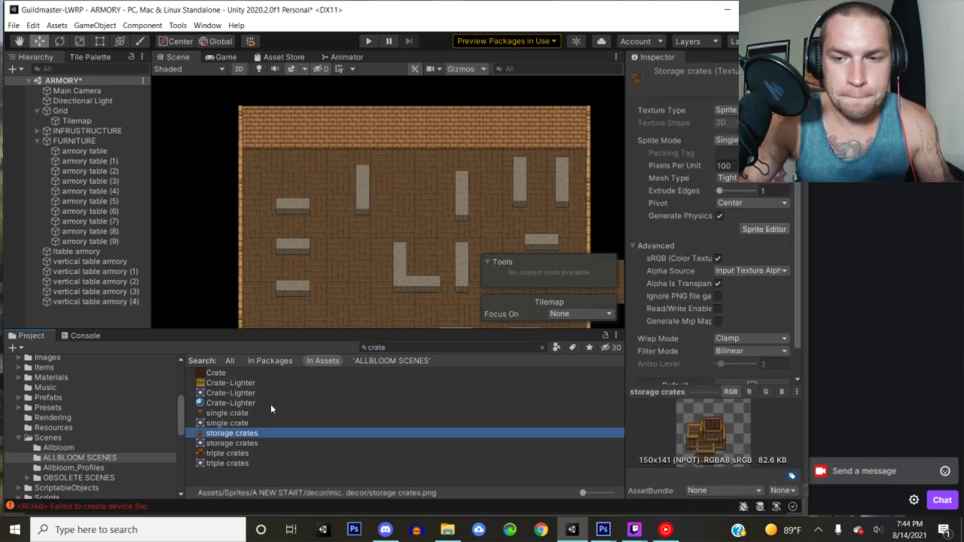
{"action": "left_click_drag", "start_coordinate": [235, 436], "coordinate": [226, 162]}
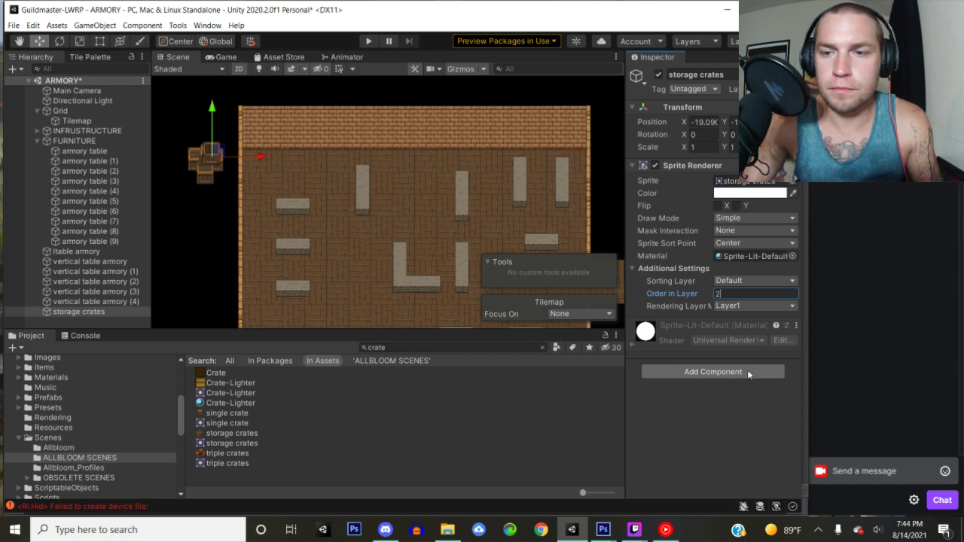
- Add a Polygon Collider 2D to the storage crates and move them into the room's upper-left corner
{"action": "left_click", "coordinate": [748, 372]}
{"action": "type", "text": "poly"}
{"action": "left_click", "coordinate": [705, 356]}
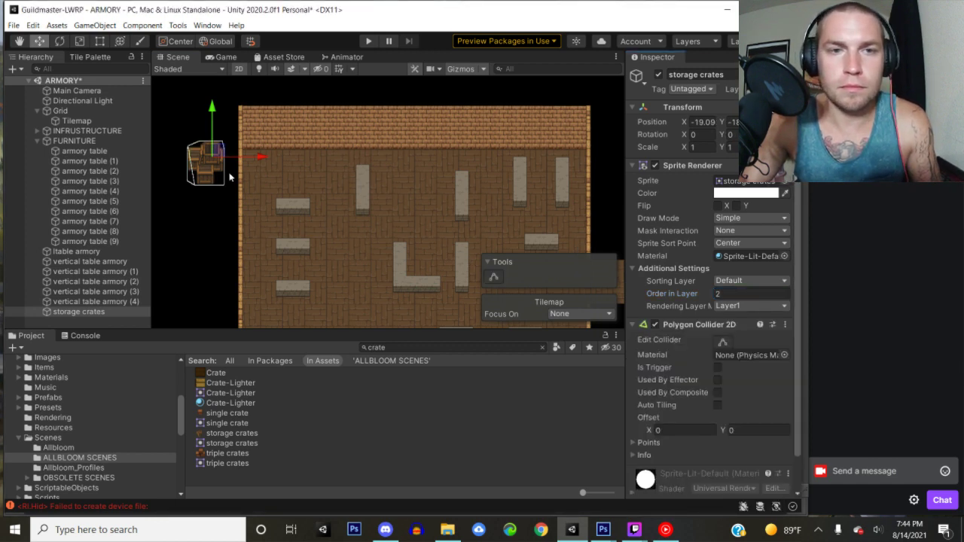
{"action": "left_click_drag", "start_coordinate": [210, 150], "coordinate": [274, 140]}
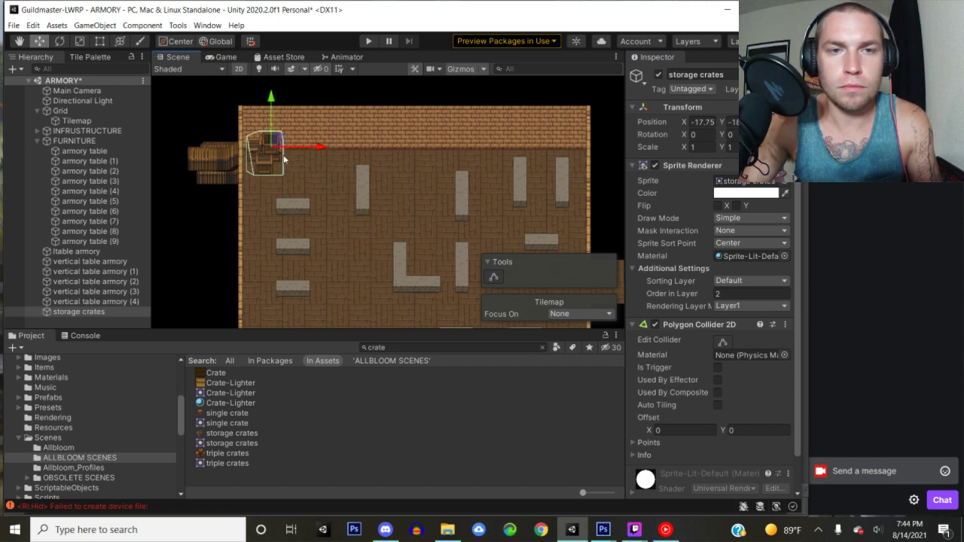
- Duplicate the storage crates and place the unflipped copy against the top wall, just right of the original
{"action": "key", "text": "ctrl+d"}
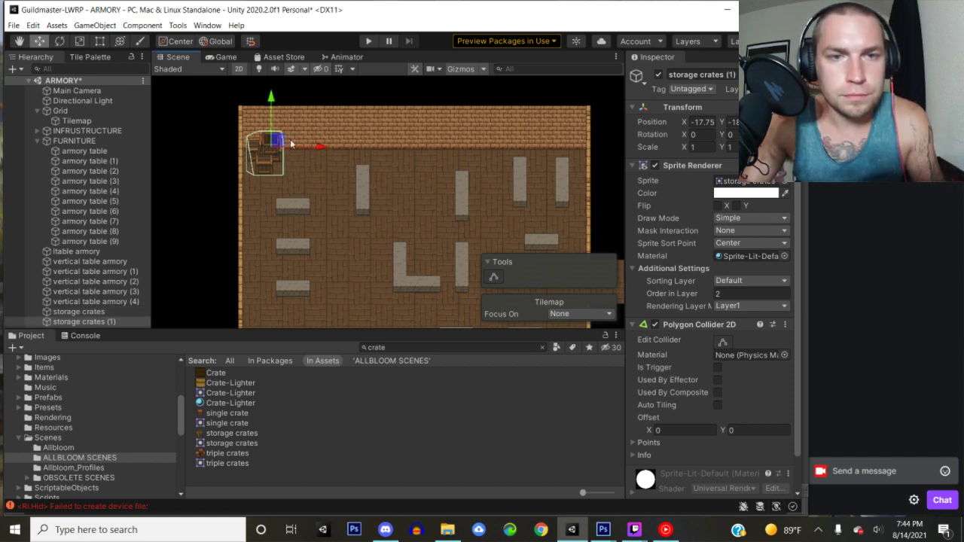
{"action": "left_click_drag", "start_coordinate": [284, 142], "coordinate": [320, 141]}
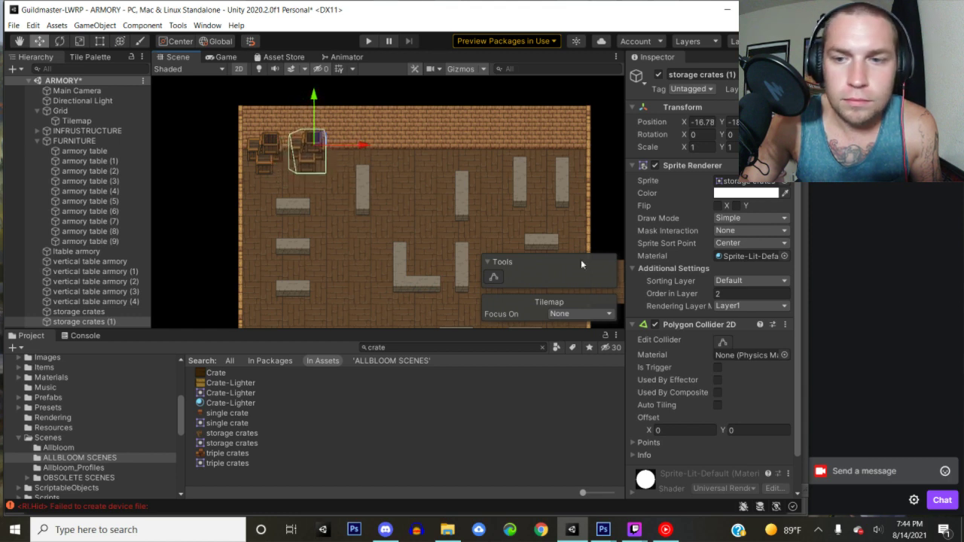
{"action": "left_click", "coordinate": [718, 206]}
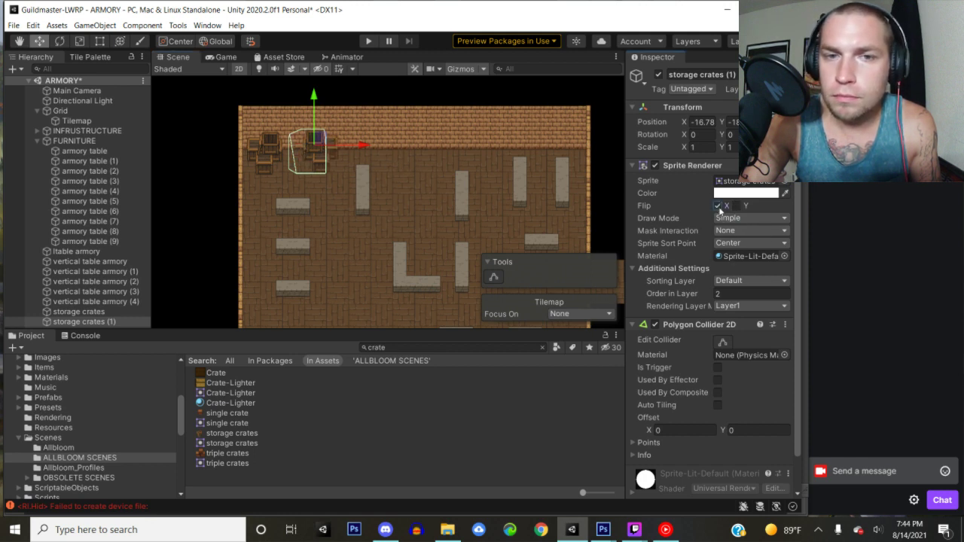
{"action": "left_click", "coordinate": [718, 205]}
{"action": "left_click_drag", "start_coordinate": [322, 143], "coordinate": [314, 149]}
{"action": "scroll", "coordinate": [317, 188], "scroll_direction": "up", "scroll_amount": 3}
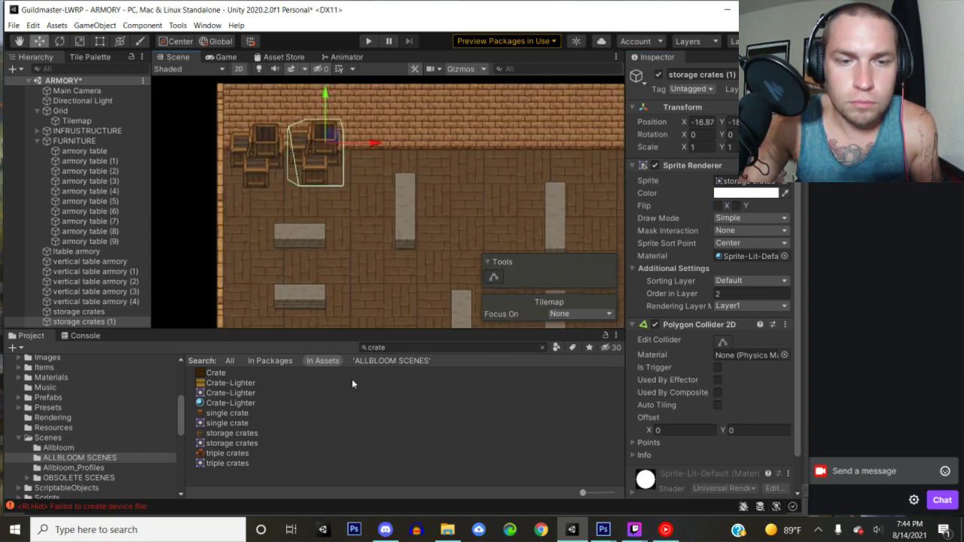
- Try the single crate and other crate sprites beside the room, and delete them from the scene
{"action": "left_click_drag", "start_coordinate": [228, 414], "coordinate": [165, 235]}
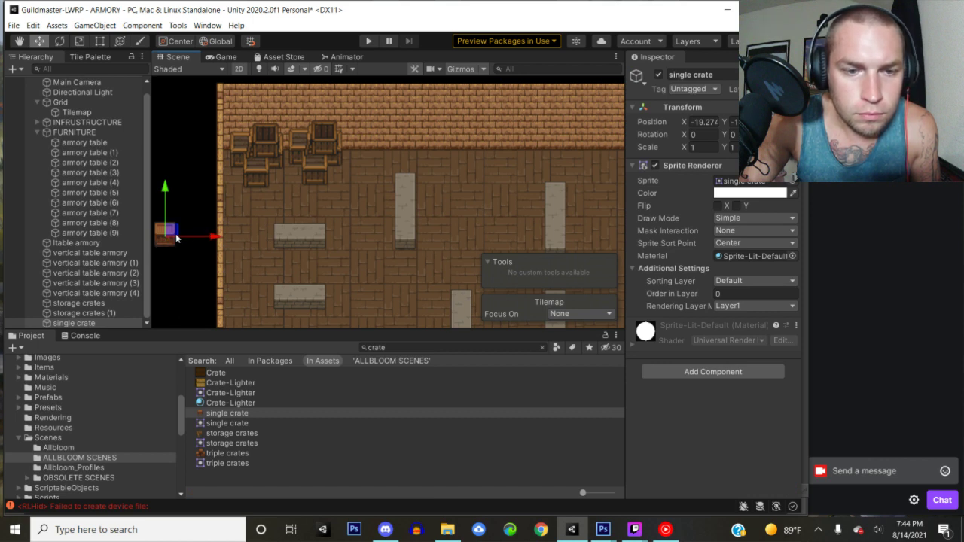
{"action": "mouse_move", "coordinate": [228, 454]}
{"action": "left_mouse_down"}
{"action": "mouse_move", "coordinate": [189, 296]}
{"action": "mouse_move", "coordinate": [246, 433]}
{"action": "left_mouse_up"}
{"action": "mouse_move", "coordinate": [223, 384]}
{"action": "left_mouse_down"}
{"action": "mouse_move", "coordinate": [173, 226]}
{"action": "mouse_move", "coordinate": [239, 424]}
{"action": "mouse_move", "coordinate": [185, 211]}
{"action": "left_mouse_up"}
{"action": "key", "text": "Delete"}
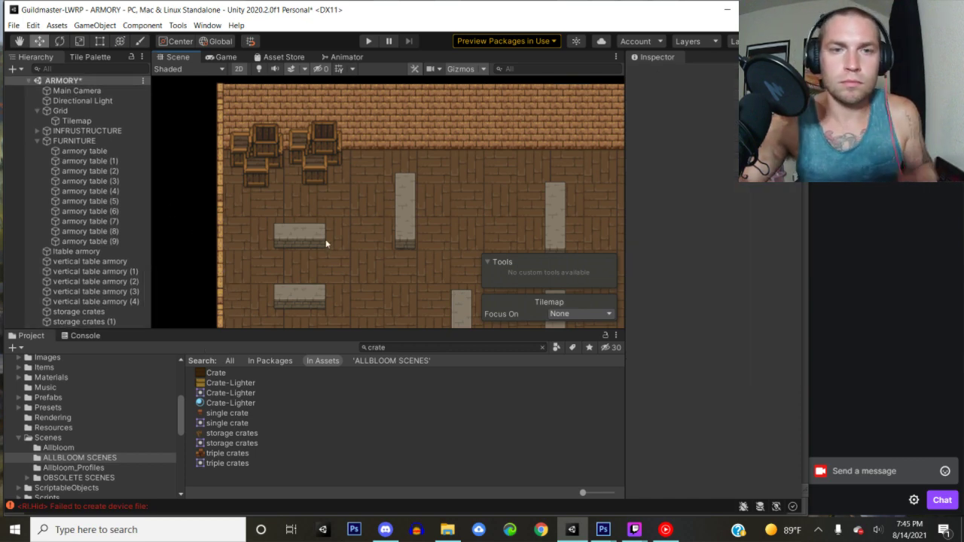
- Search the assets for "decor" and place the sword table decor sprite outside the room's left wall with Order in Layer 3
{"action": "scroll", "coordinate": [366, 226], "scroll_direction": "down", "scroll_amount": 2}
{"action": "middle_click_drag", "start_coordinate": [366, 226], "coordinate": [300, 189]}
{"action": "scroll", "coordinate": [303, 193], "scroll_direction": "down", "scroll_amount": 2}
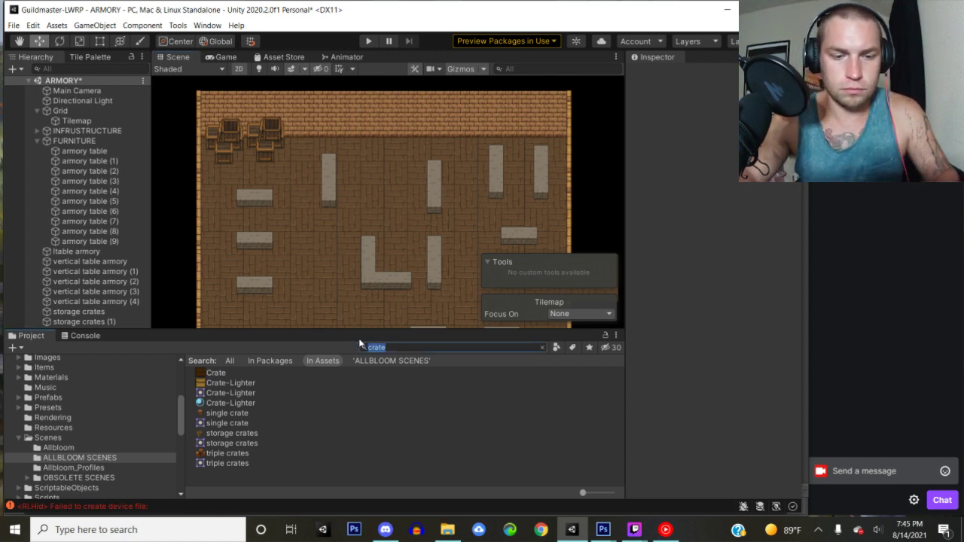
{"action": "type", "text": "decor"}
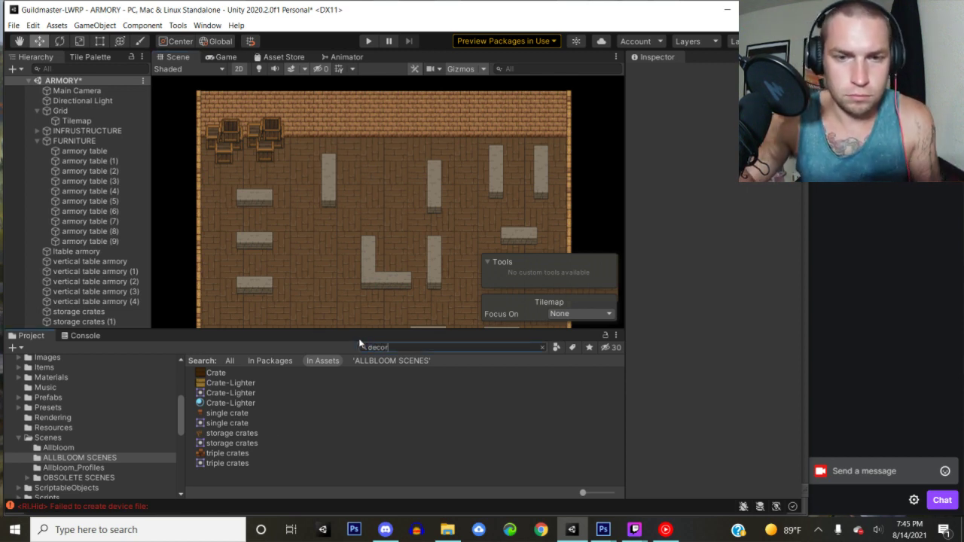
{"action": "scroll", "coordinate": [291, 393], "scroll_direction": "down", "scroll_amount": 10}
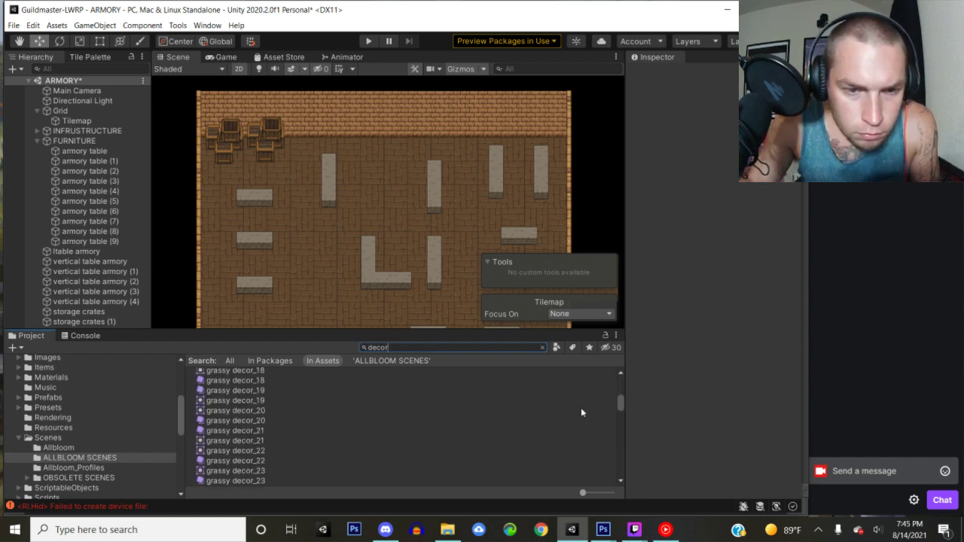
{"action": "left_click_drag", "start_coordinate": [622, 405], "coordinate": [619, 480]}
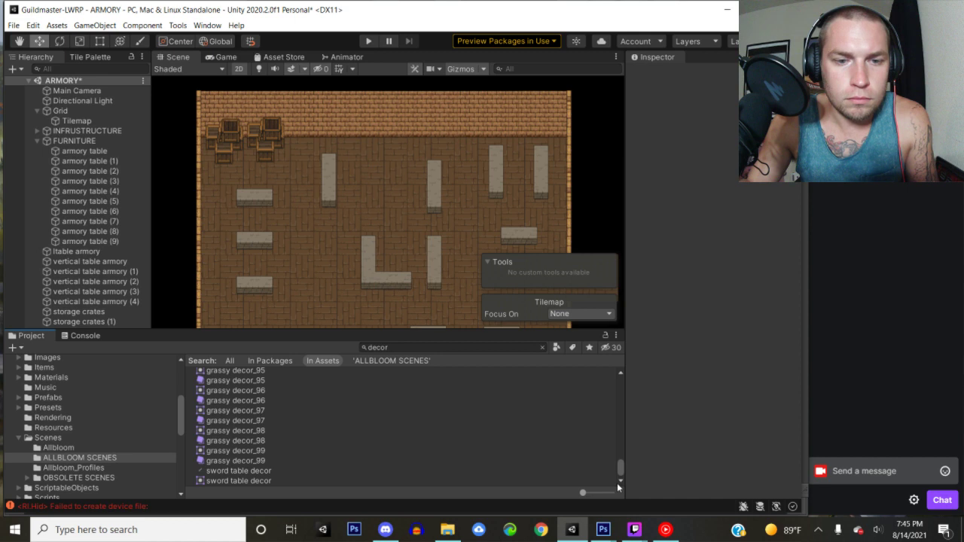
{"action": "left_click_drag", "start_coordinate": [258, 471], "coordinate": [168, 267]}
{"action": "left_click", "coordinate": [724, 294]}
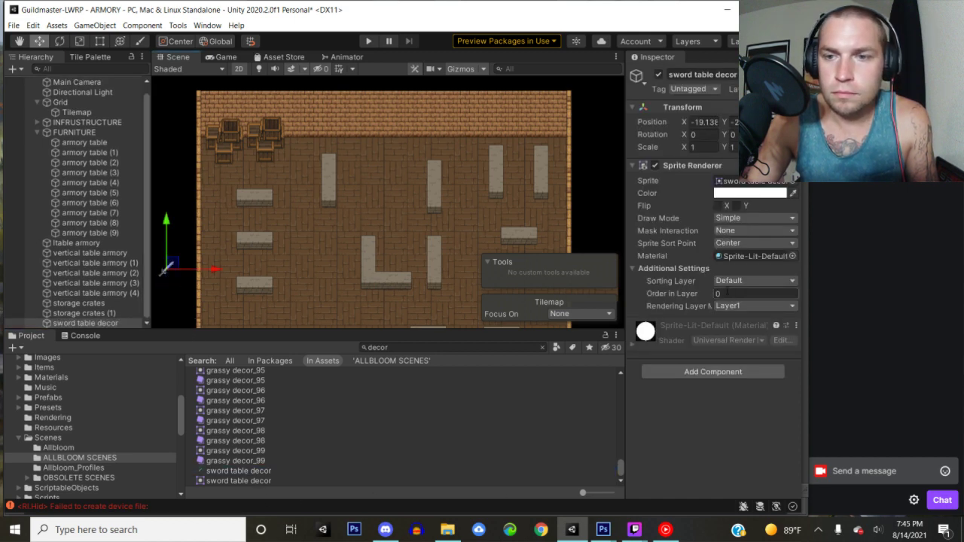
{"action": "type", "text": "3"}
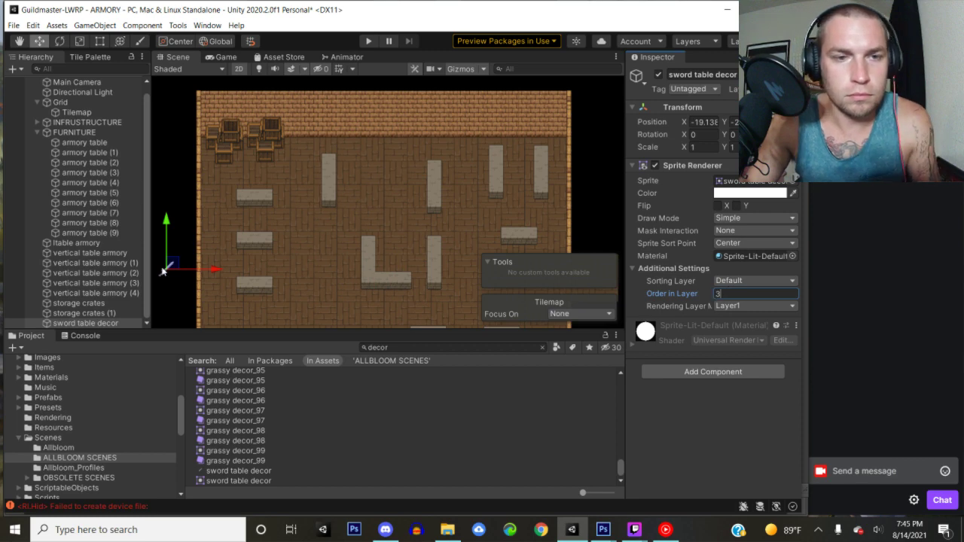
- Move the sword decor onto the second horizontal table from the top in the room's left column
{"action": "left_click_drag", "start_coordinate": [172, 266], "coordinate": [227, 218]}
{"action": "scroll", "coordinate": [272, 251], "scroll_direction": "up", "scroll_amount": 2}
{"action": "scroll", "coordinate": [290, 259], "scroll_direction": "up", "scroll_amount": 3}
{"action": "scroll", "coordinate": [255, 257], "scroll_direction": "down", "scroll_amount": 3}
{"action": "middle_click_drag", "start_coordinate": [321, 252], "coordinate": [328, 254]}
{"action": "scroll", "coordinate": [332, 256], "scroll_direction": "down", "scroll_amount": 4}
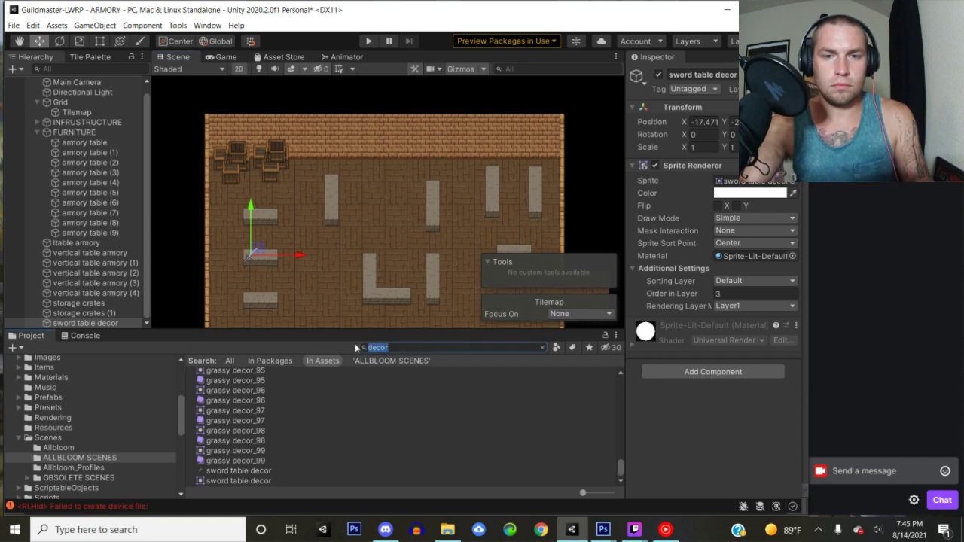
- Search the assets for "painting" and try placing the Painting sprite beside the room
{"action": "type", "text": "paintin"}
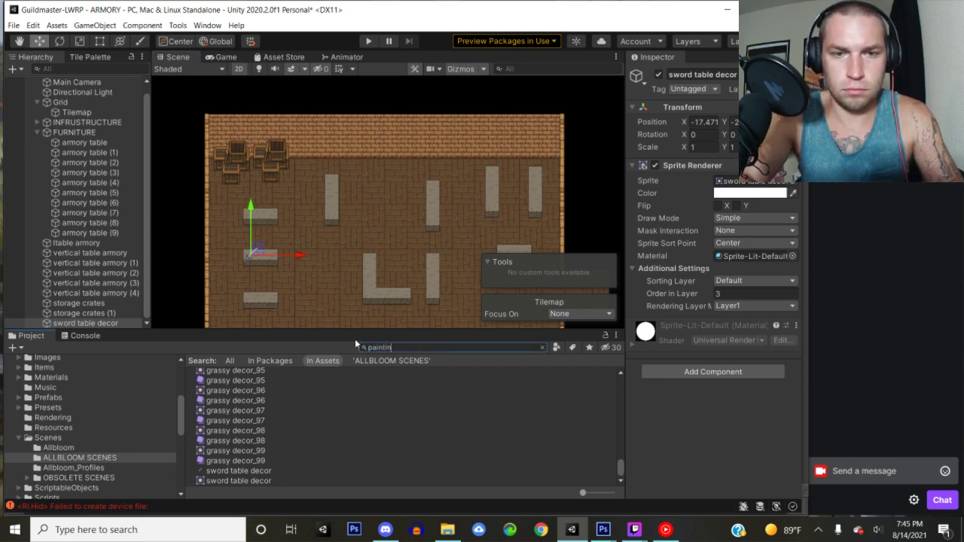
{"action": "type", "text": "g"}
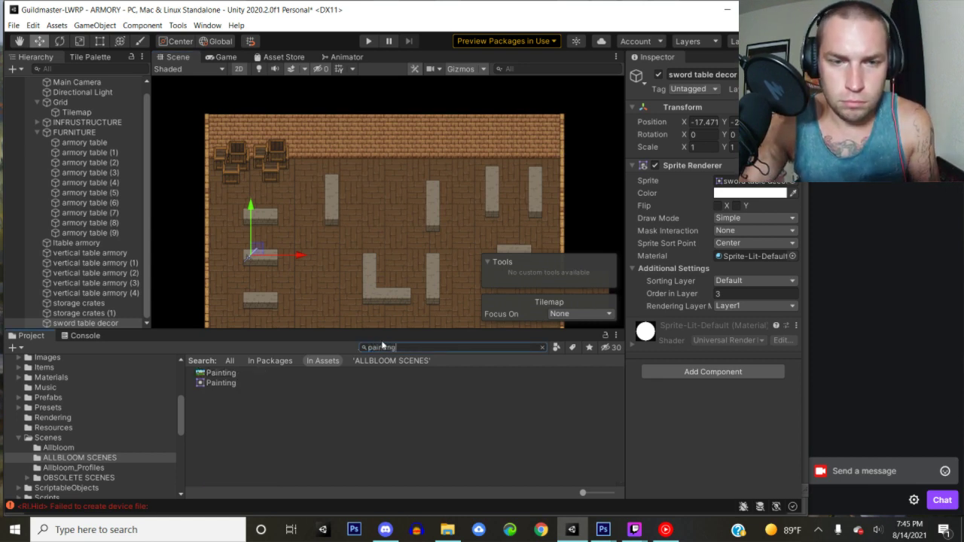
{"action": "mouse_move", "coordinate": [231, 381]}
{"action": "left_mouse_down"}
{"action": "mouse_move", "coordinate": [204, 241]}
{"action": "mouse_move", "coordinate": [192, 229]}
{"action": "left_mouse_up"}
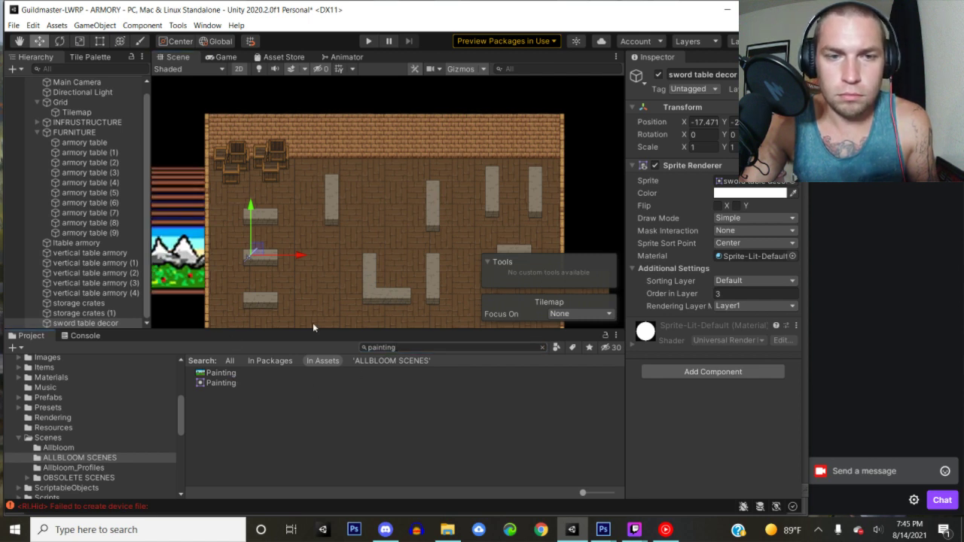
{"action": "key", "text": "Escape"}
{"action": "scroll", "coordinate": [233, 290], "scroll_direction": "down", "scroll_amount": 4}
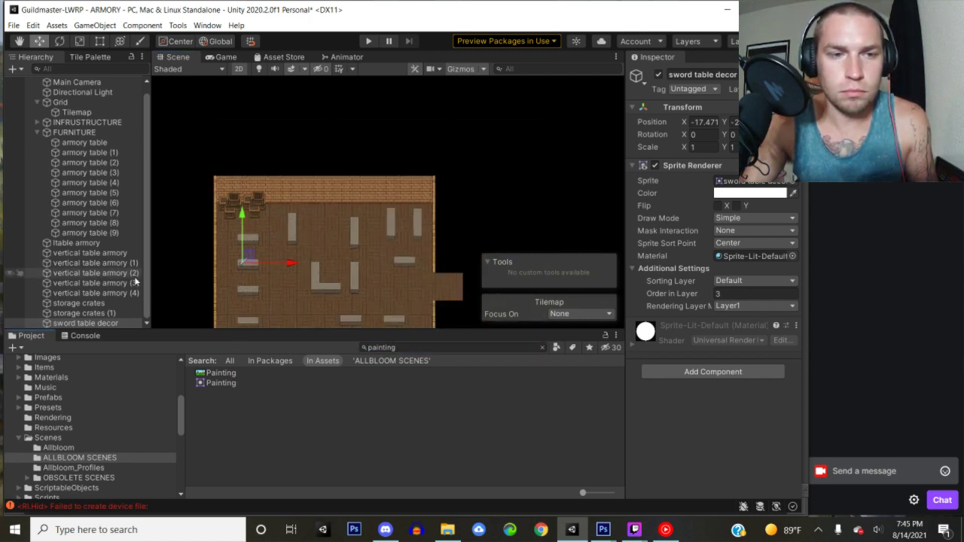
- Search the assets for "wall deco", and shorten the search to "wall" to look for wall decorations
{"action": "scroll", "coordinate": [264, 297], "scroll_direction": "up", "scroll_amount": 3}
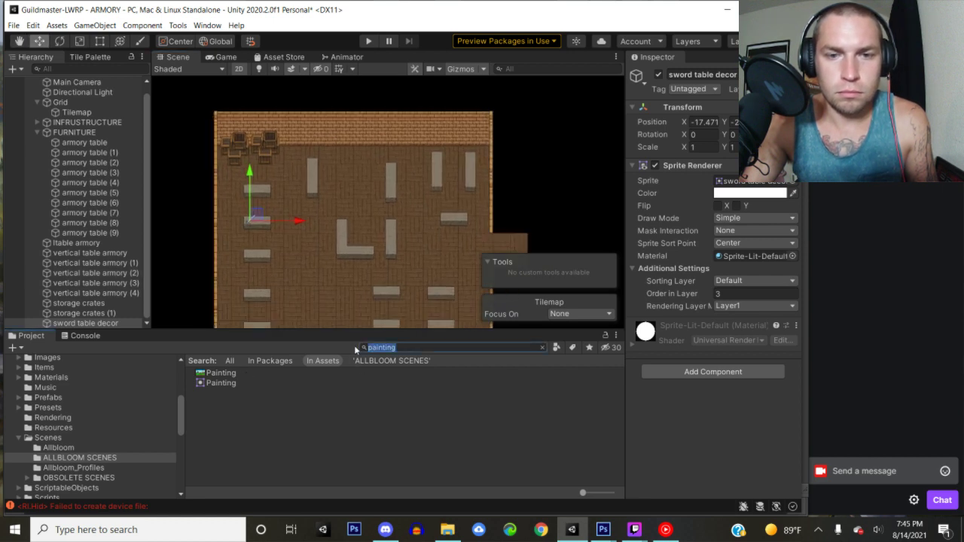
{"action": "type", "text": "w"}
{"action": "type", "text": "l deco"}
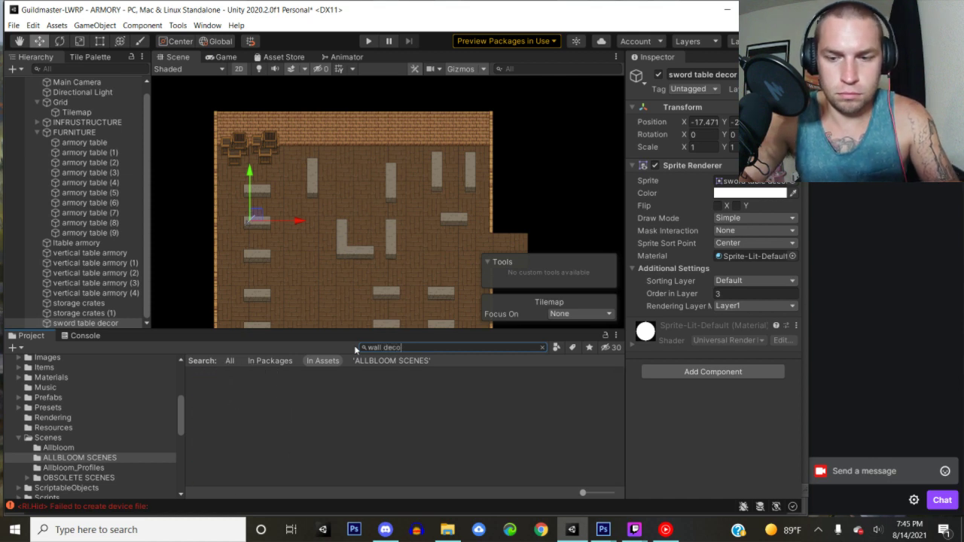
{"action": "key", "text": "BackSpace"}
{"action": "key", "text": "BackSpace"}
{"action": "key", "text": "BackSpace"}
{"action": "key", "text": "BackSpace"}
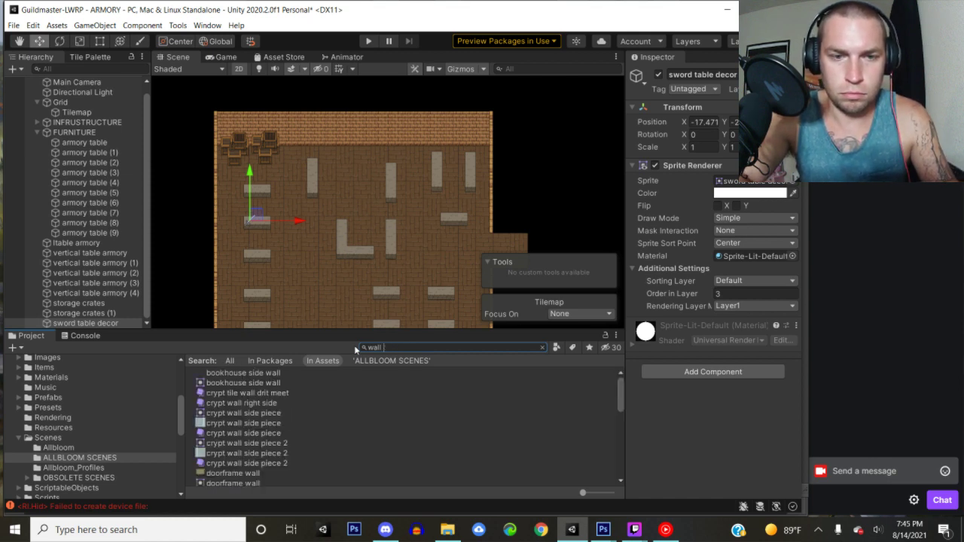
{"action": "scroll", "coordinate": [216, 376], "scroll_direction": "up", "scroll_amount": 3}
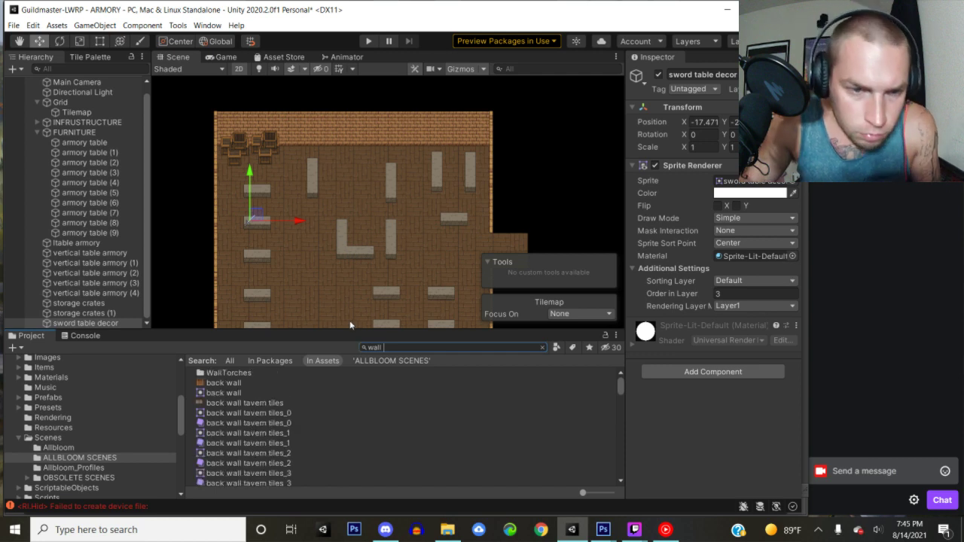
- Open the WallTorches folder and try placing Wall_Mount_Torches outside the room's left wall
{"action": "double_click", "coordinate": [222, 374]}
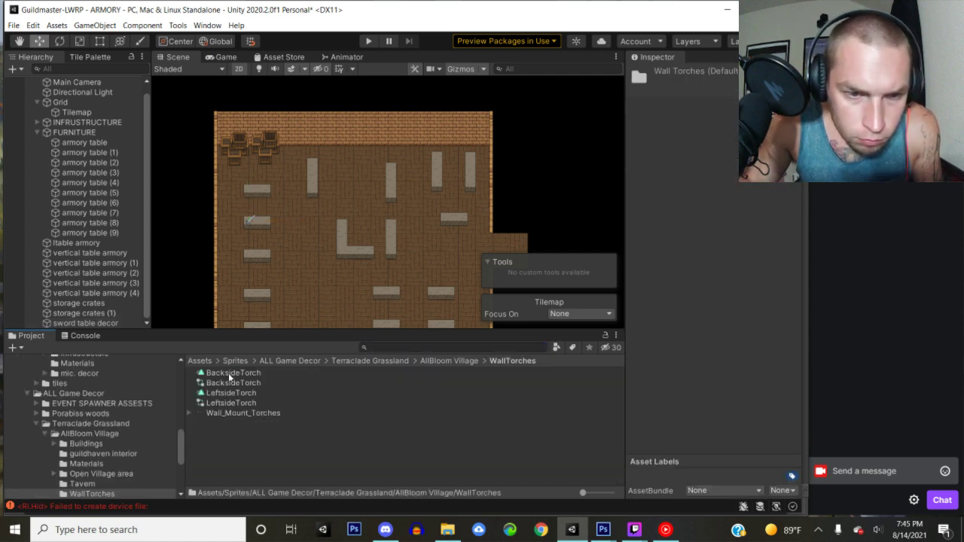
{"action": "left_click_drag", "start_coordinate": [223, 412], "coordinate": [192, 241]}
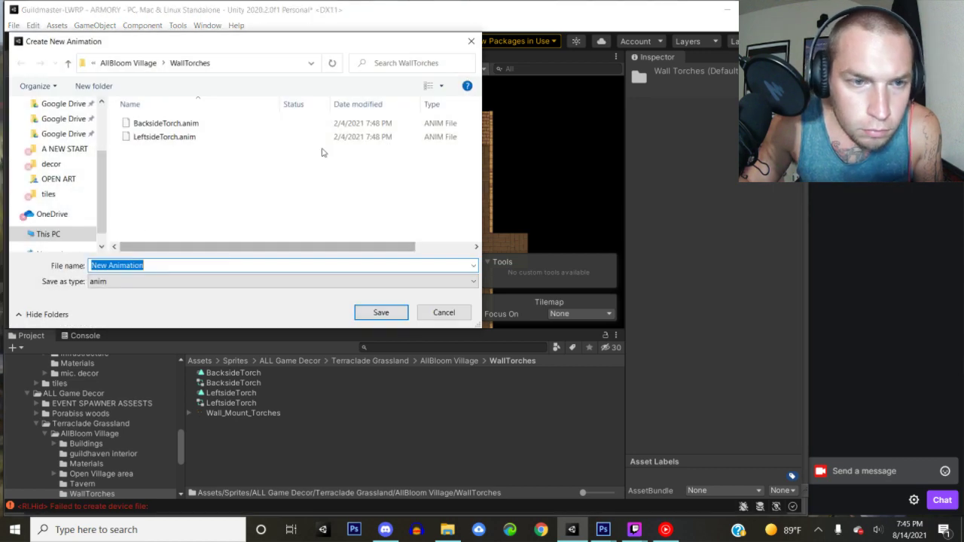
{"action": "key", "text": "Escape"}
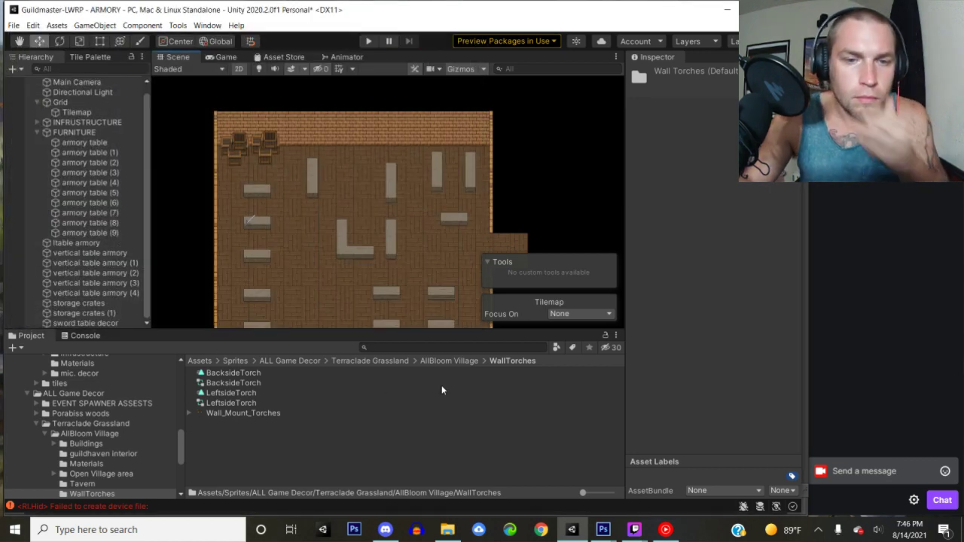
- Search the assets for "sconce" and place the wallsconce sprite outside the room's left wall with Order in Layer 3
{"action": "left_click", "coordinate": [418, 347]}
{"action": "type", "text": "sconce"}
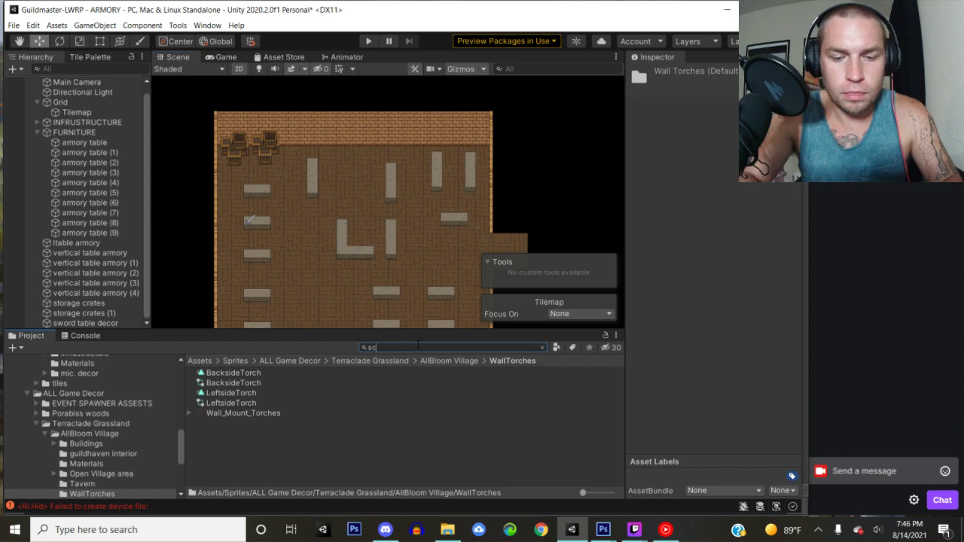
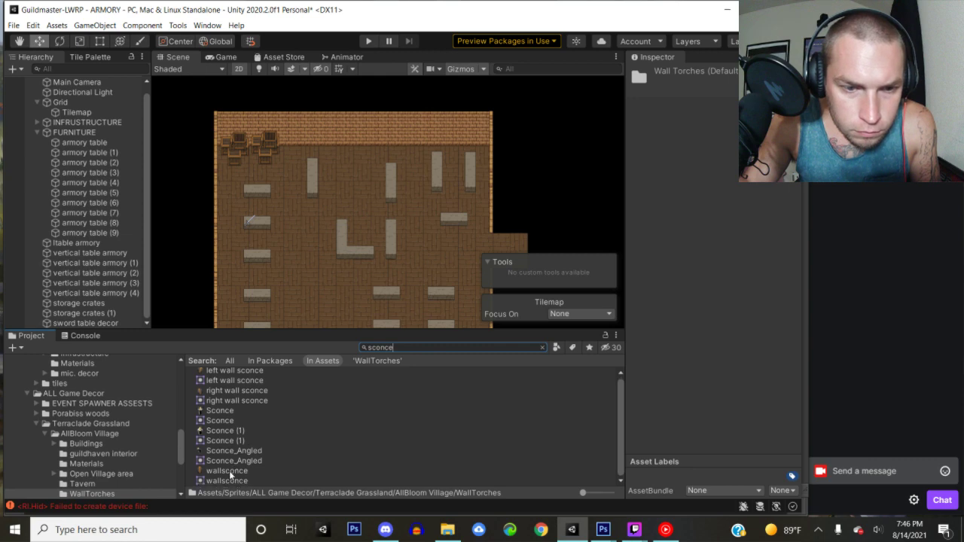
{"action": "left_click_drag", "start_coordinate": [229, 471], "coordinate": [188, 241]}
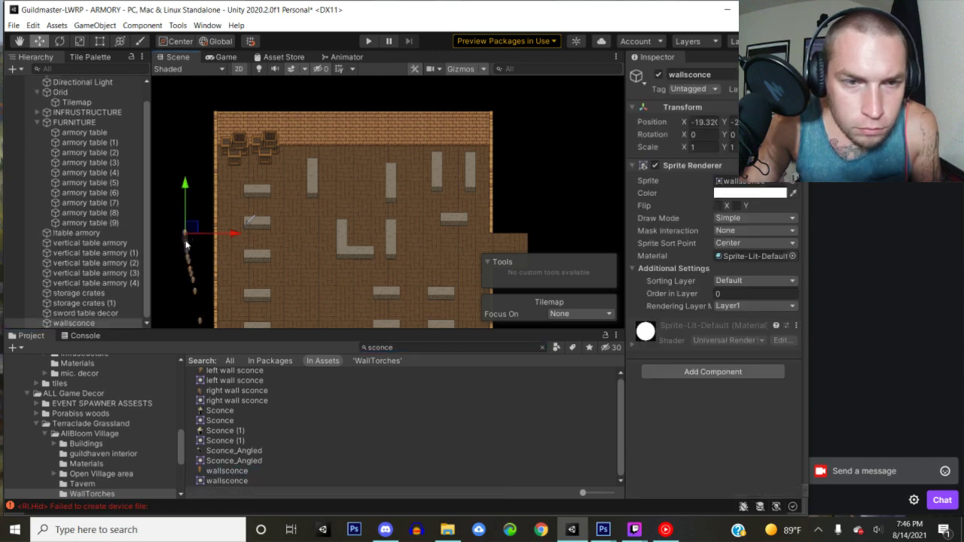
{"action": "scroll", "coordinate": [204, 256], "scroll_direction": "up", "scroll_amount": 8}
{"action": "scroll", "coordinate": [223, 270], "scroll_direction": "down", "scroll_amount": 8}
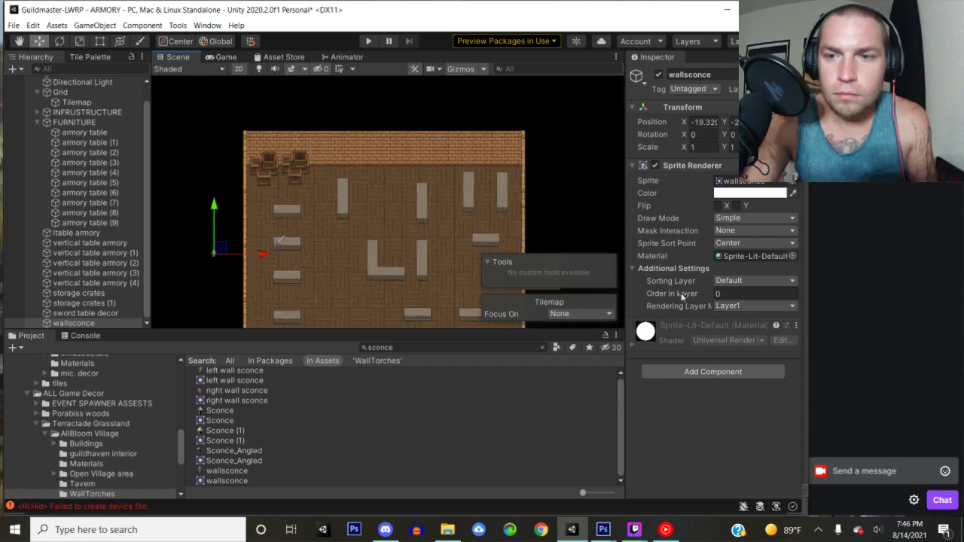
{"action": "left_click", "coordinate": [746, 293]}
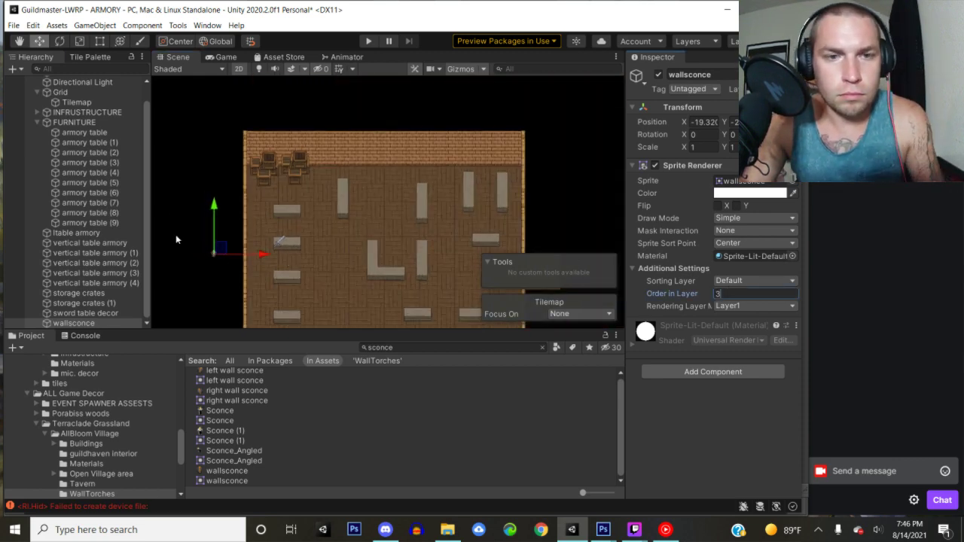
- Move the wallsconce onto the brick back wall, above the storage crates near the left corner
{"action": "left_click_drag", "start_coordinate": [223, 254], "coordinate": [263, 154]}
{"action": "scroll", "coordinate": [332, 177], "scroll_direction": "up", "scroll_amount": 4}
{"action": "scroll", "coordinate": [350, 187], "scroll_direction": "down", "scroll_amount": 2}
{"action": "scroll", "coordinate": [331, 220], "scroll_direction": "down", "scroll_amount": 3}
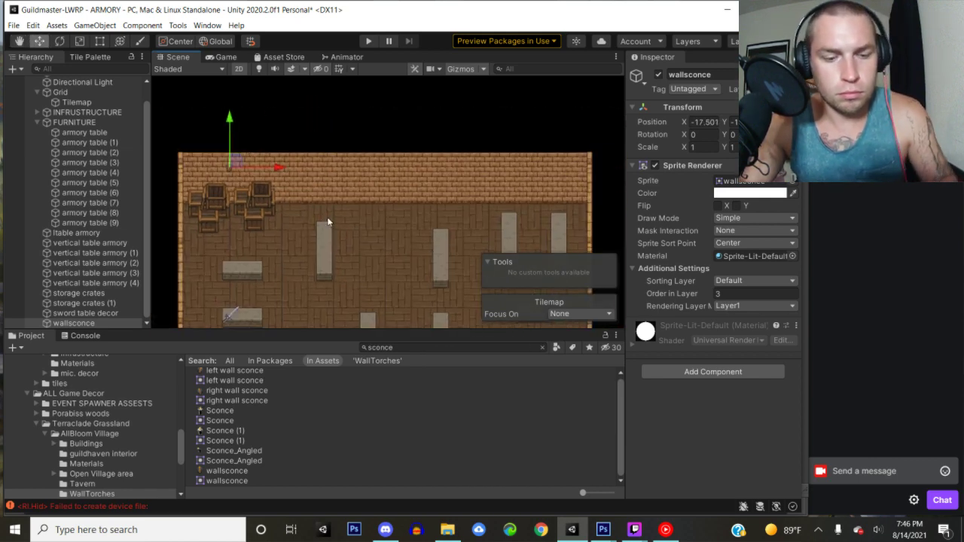
- Duplicate the wallsconce twice along the brick back wall, one at its middle and one near its right end
{"action": "key", "text": "ctrl+d"}
{"action": "left_click_drag", "start_coordinate": [279, 171], "coordinate": [595, 185]}
{"action": "key", "text": "ctrl+d"}
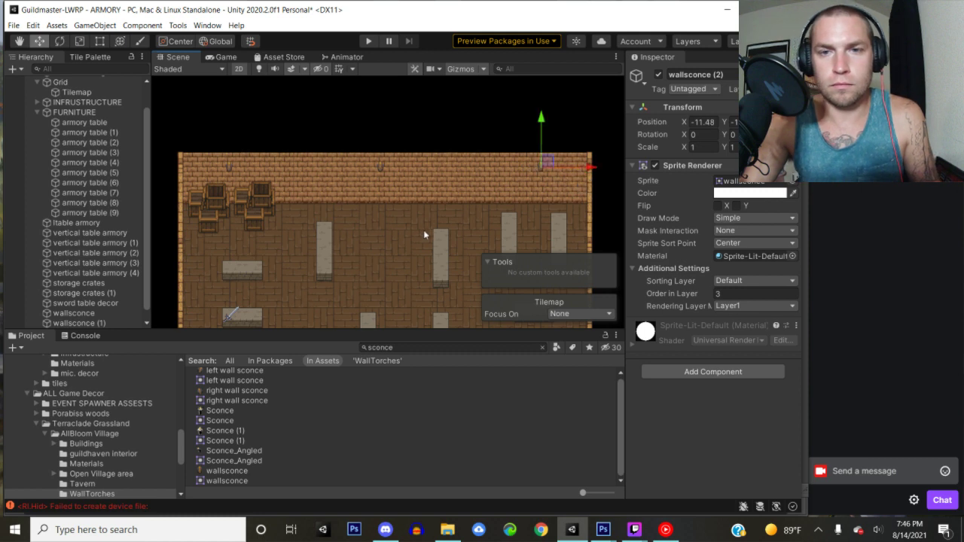
- Place the right wall sconce sprite outside the room's left wall with Order in Layer 3
{"action": "middle_click_drag", "start_coordinate": [357, 263], "coordinate": [413, 205]}
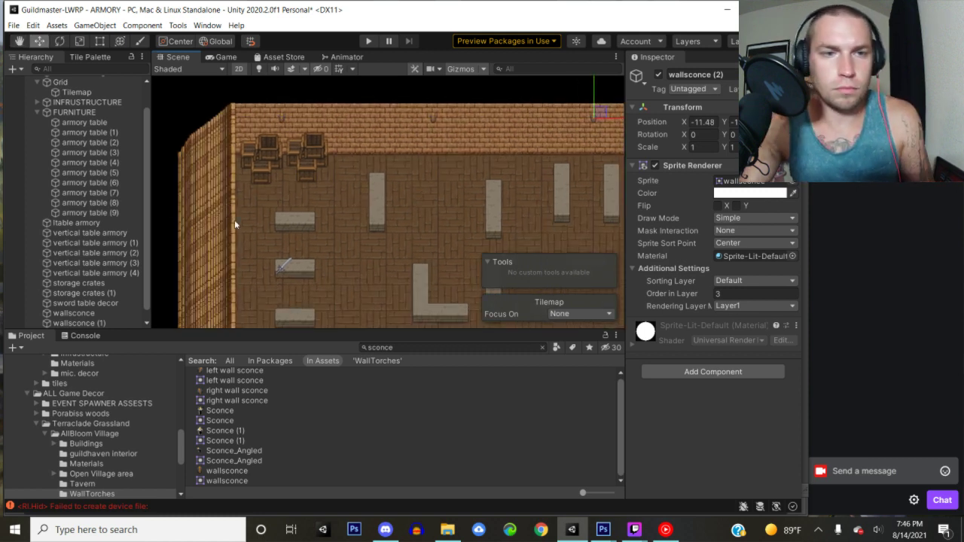
{"action": "left_click_drag", "start_coordinate": [230, 397], "coordinate": [209, 248]}
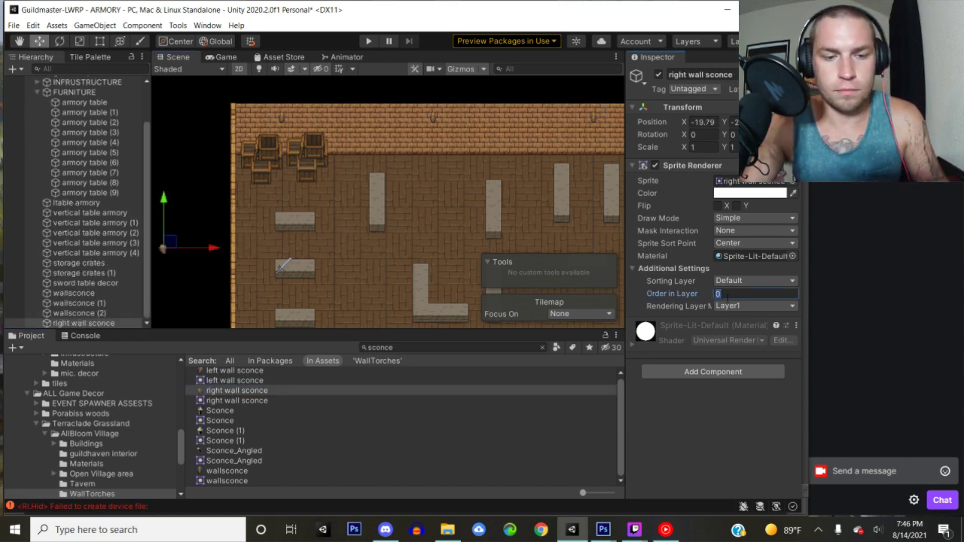
{"action": "type", "text": "3"}
- Move the right wall sconce across the room to the upper end of the right wall, against its inner edge
{"action": "left_click_drag", "start_coordinate": [214, 249], "coordinate": [462, 229]}
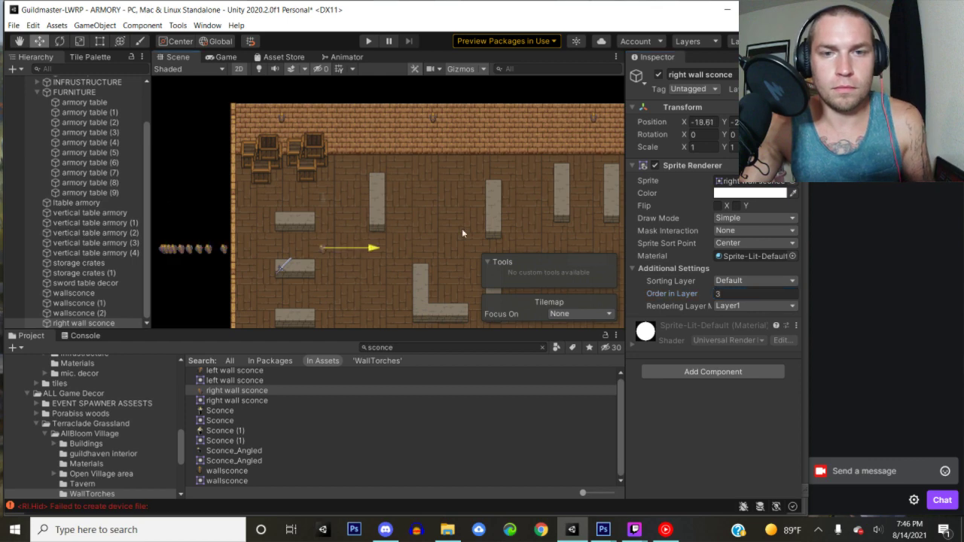
{"action": "middle_click_drag", "start_coordinate": [421, 209], "coordinate": [235, 180]}
{"action": "left_click_drag", "start_coordinate": [240, 211], "coordinate": [448, 130]}
{"action": "scroll", "coordinate": [499, 154], "scroll_direction": "up", "scroll_amount": 5}
{"action": "middle_click_drag", "start_coordinate": [495, 148], "coordinate": [460, 189]}
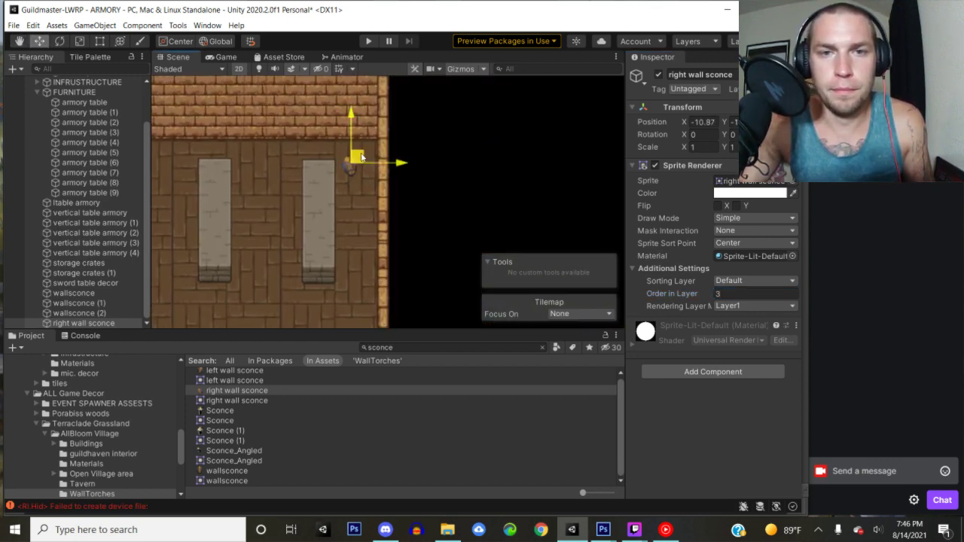
{"action": "left_click_drag", "start_coordinate": [357, 156], "coordinate": [372, 145]}
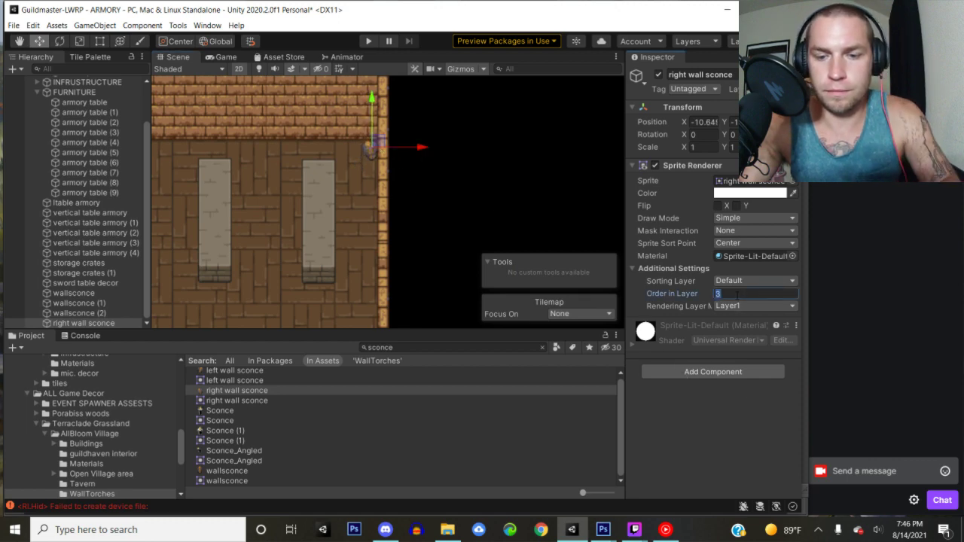
- Set the right wall sconce's Order in Layer to 9 and lower it along the wall beside the vertical tables
{"action": "type", "text": "9"}
{"action": "scroll", "coordinate": [442, 217], "scroll_direction": "down", "scroll_amount": 3}
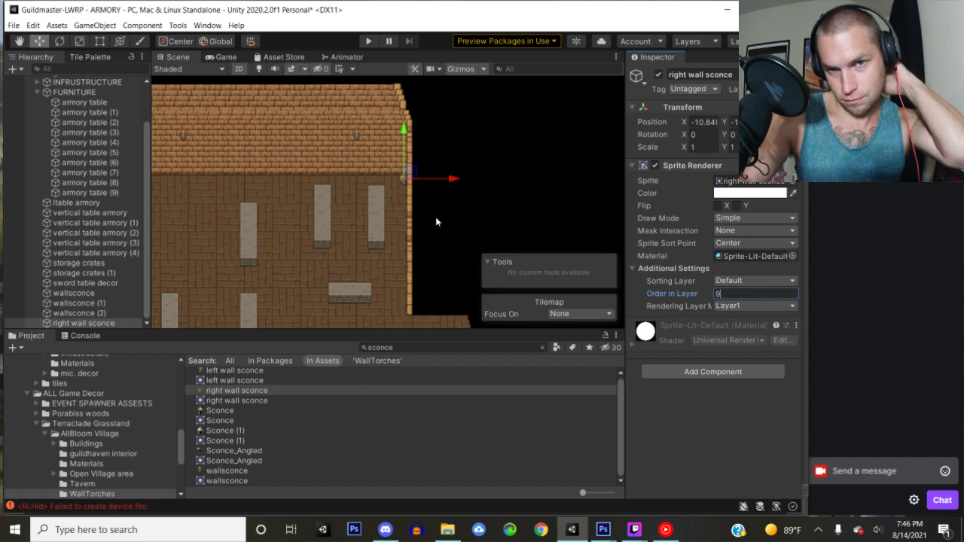
{"action": "scroll", "coordinate": [435, 221], "scroll_direction": "down", "scroll_amount": 2}
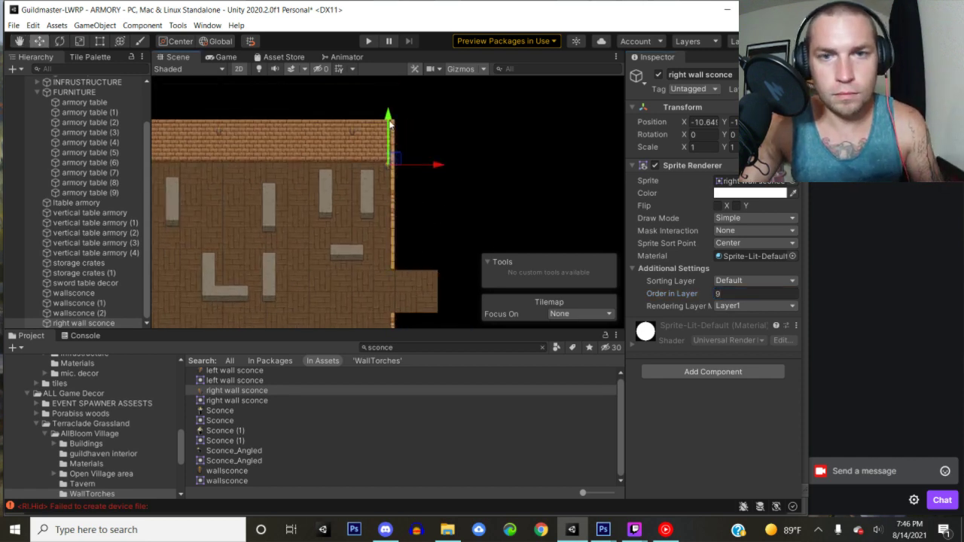
{"action": "left_click_drag", "start_coordinate": [389, 124], "coordinate": [389, 230]}
- Duplicate the right wall sconce and move the copy down the right wall, below the side doorway near the lowest tables
{"action": "key", "text": "ctrl+d"}
{"action": "middle_click_drag", "start_coordinate": [371, 184], "coordinate": [366, 99]}
{"action": "left_click_drag", "start_coordinate": [382, 151], "coordinate": [382, 248]}
{"action": "middle_click_drag", "start_coordinate": [382, 249], "coordinate": [355, 181]}
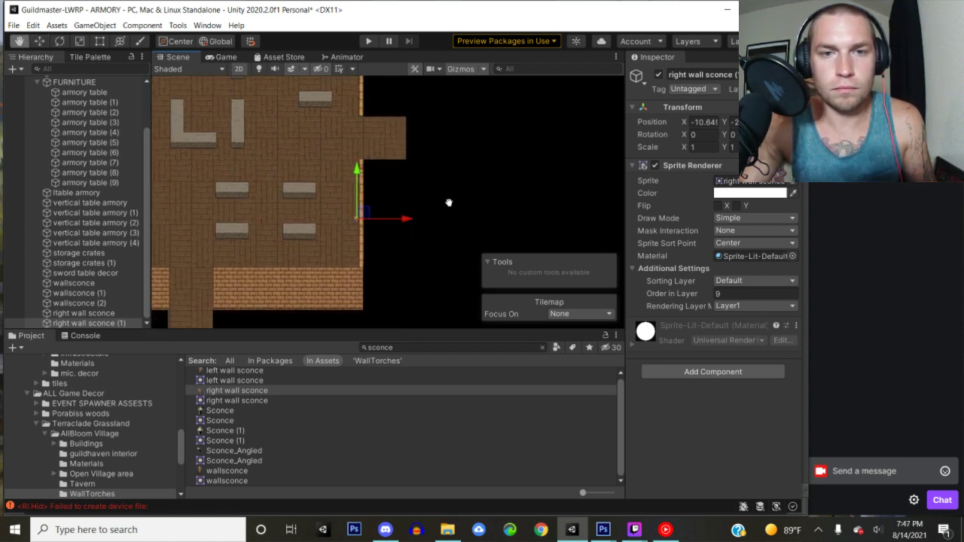
- Place the left wall sconce sprite outside the room's left wall with Order in Layer 9
{"action": "key", "text": "Left"}
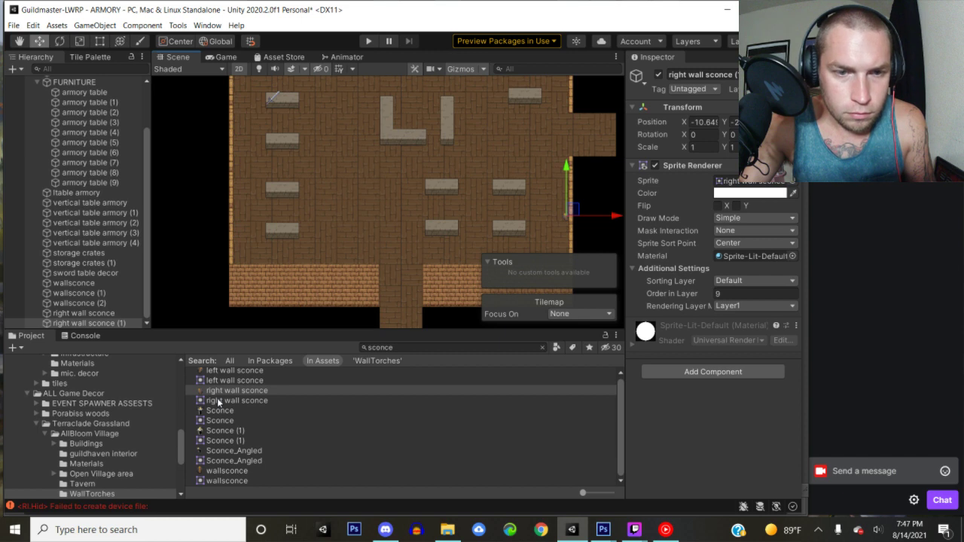
{"action": "left_click_drag", "start_coordinate": [220, 372], "coordinate": [207, 218]}
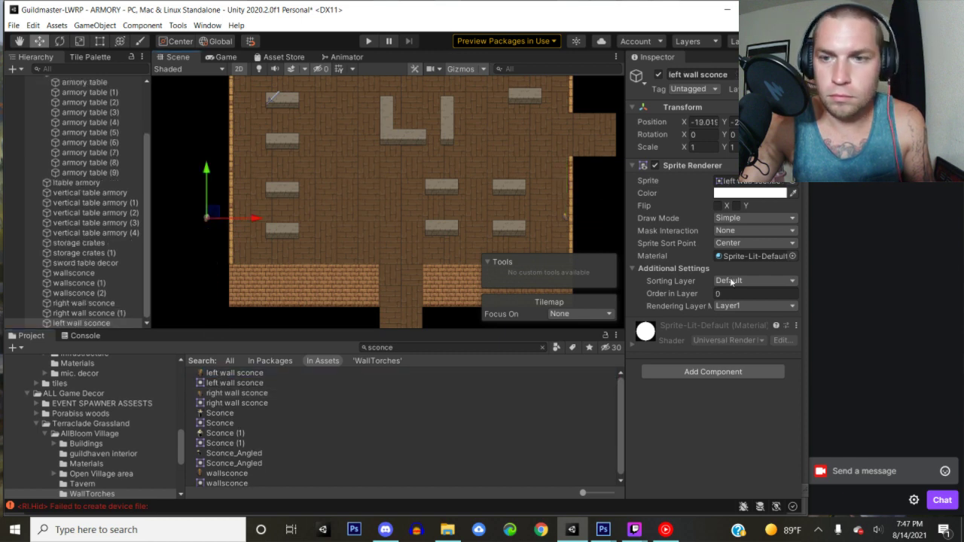
{"action": "type", "text": "9"}
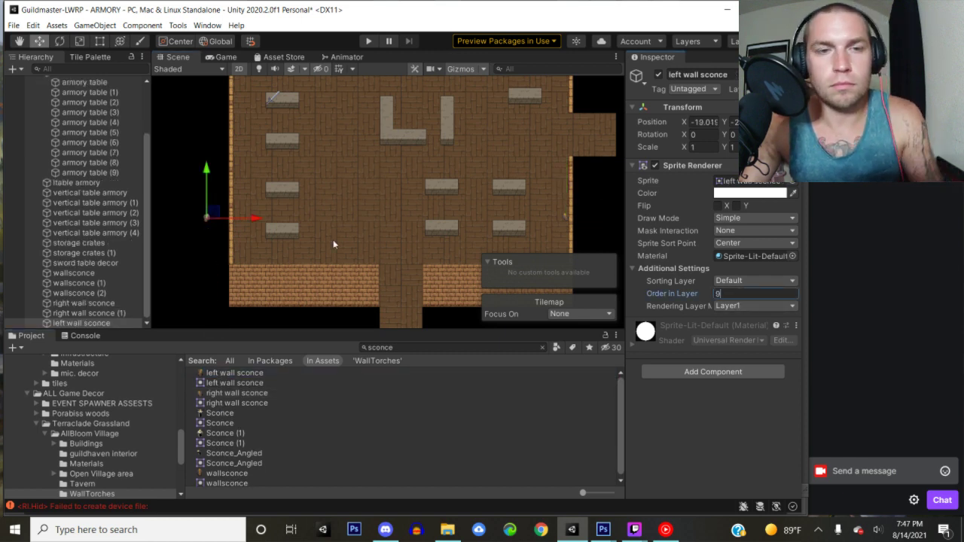
- Move the left wall sconce against the left wall's inner edge, level with the gap between the two lowest tables
{"action": "left_click_drag", "start_coordinate": [213, 212], "coordinate": [261, 212]}
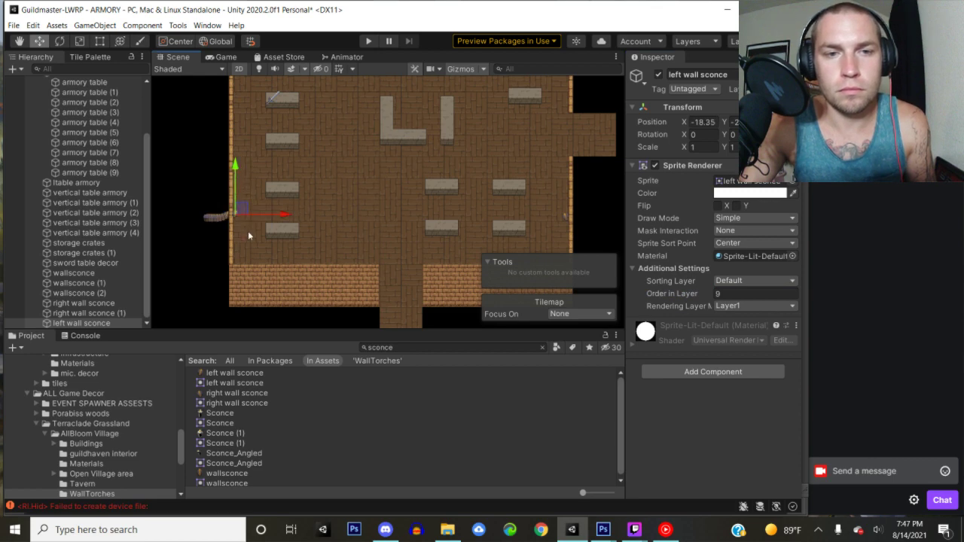
{"action": "scroll", "coordinate": [196, 214], "scroll_direction": "up", "scroll_amount": 5}
{"action": "middle_click_drag", "start_coordinate": [191, 200], "coordinate": [205, 208]}
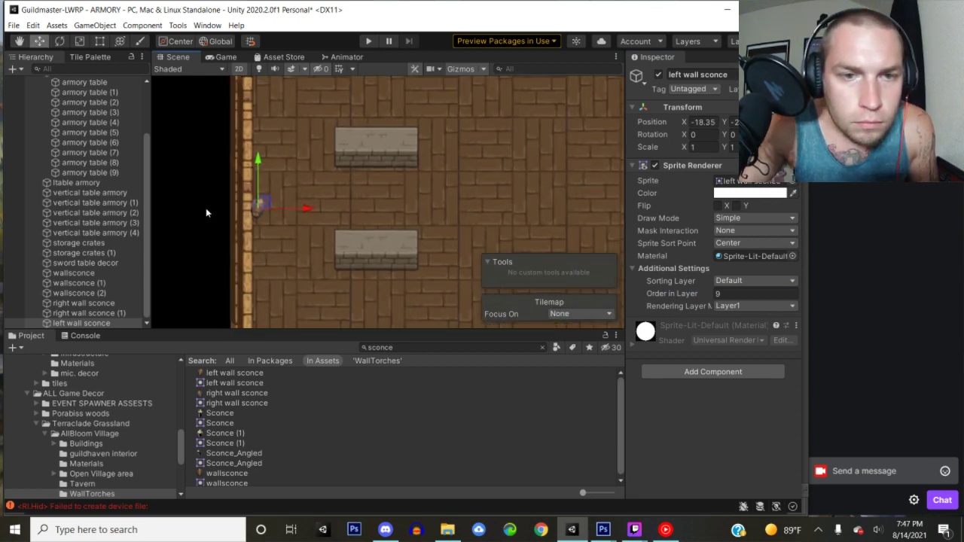
{"action": "left_click_drag", "start_coordinate": [310, 213], "coordinate": [312, 212]}
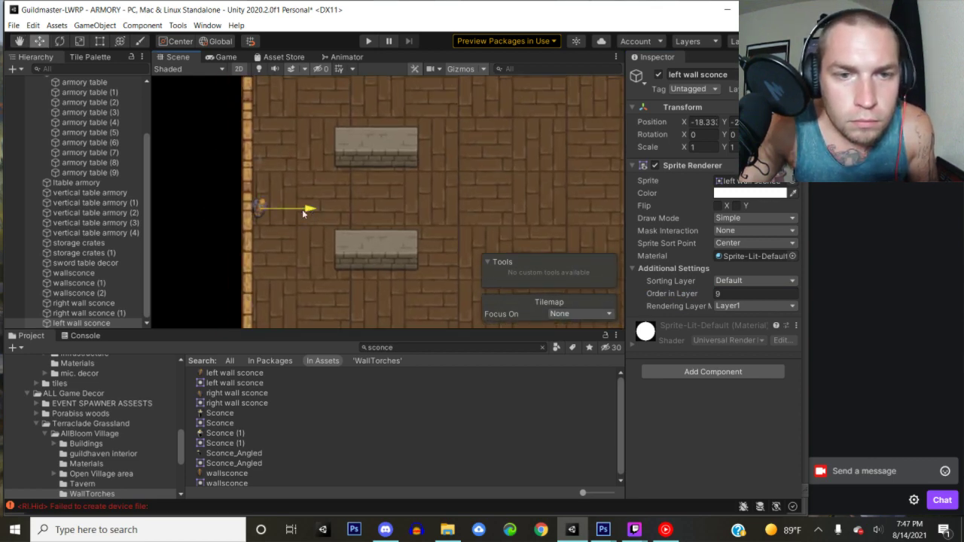
- Duplicate the left wall sconce and move the copy up the left wall to just below the storage crates
{"action": "scroll", "coordinate": [251, 215], "scroll_direction": "down", "scroll_amount": 6}
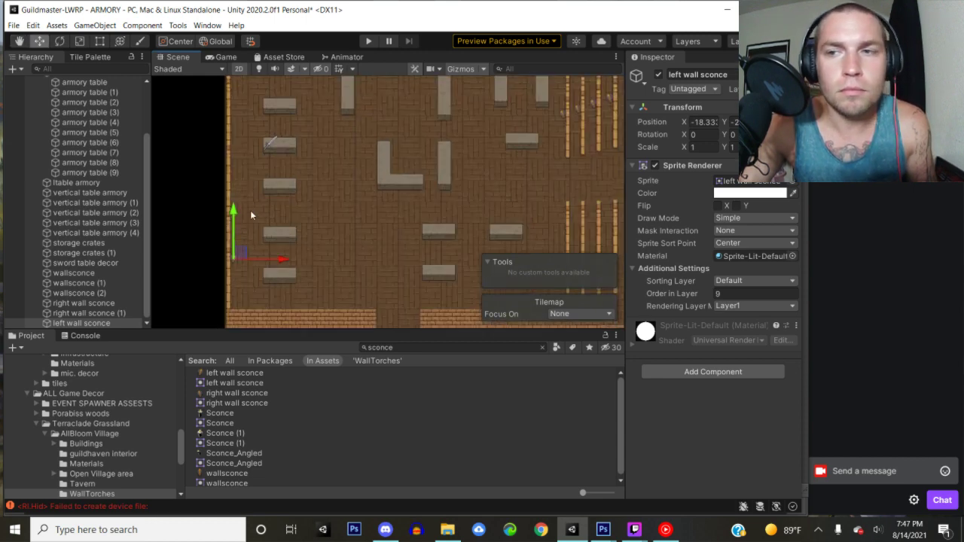
{"action": "scroll", "coordinate": [242, 244], "scroll_direction": "down", "scroll_amount": 5}
{"action": "key", "text": "ctrl+d"}
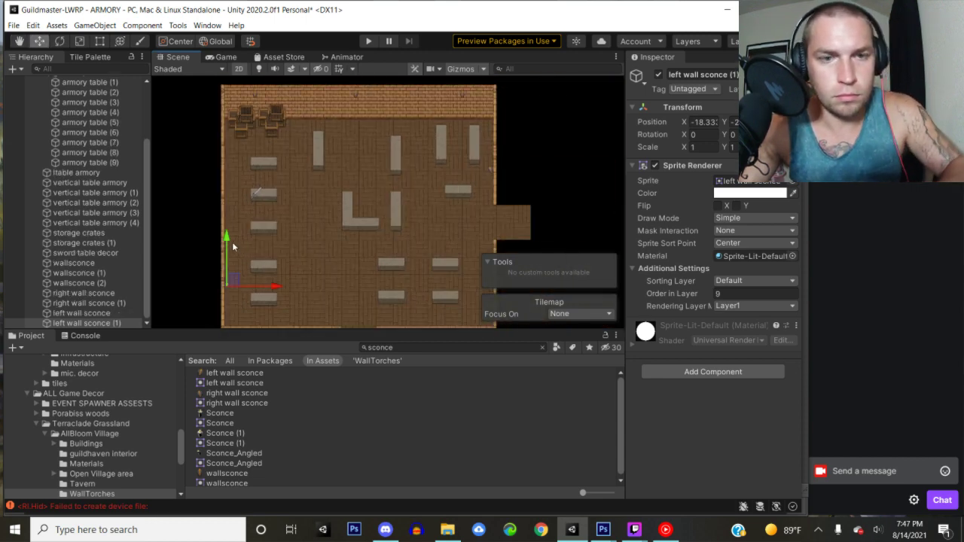
{"action": "left_click_drag", "start_coordinate": [232, 242], "coordinate": [237, 106]}
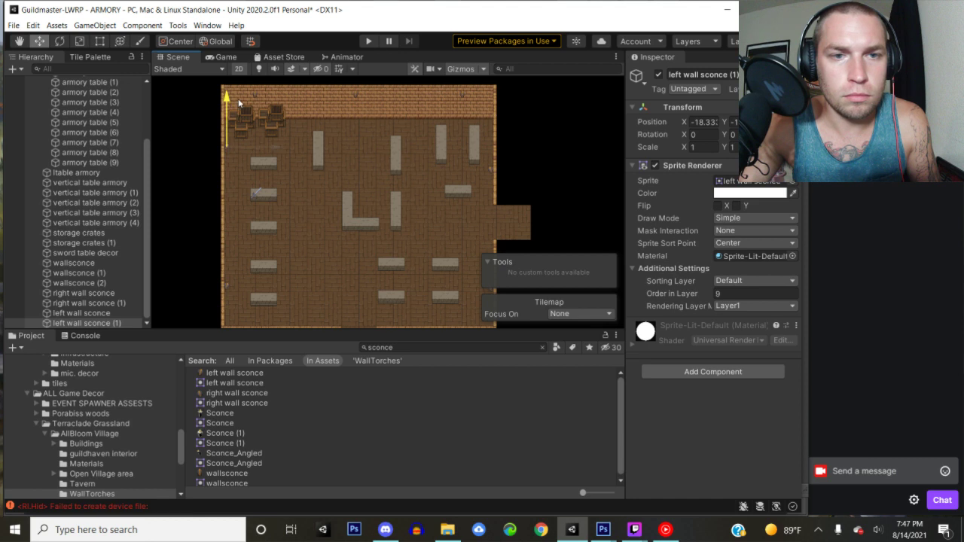
- Search the assets for "guild sea", and shorten the search to "guild"
{"action": "left_click", "coordinate": [380, 347]}
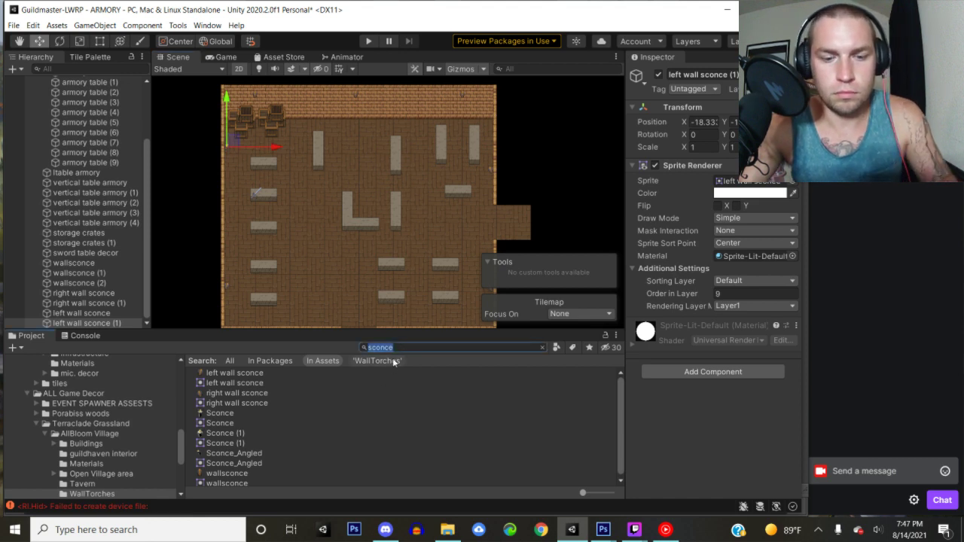
{"action": "type", "text": "guild sea"}
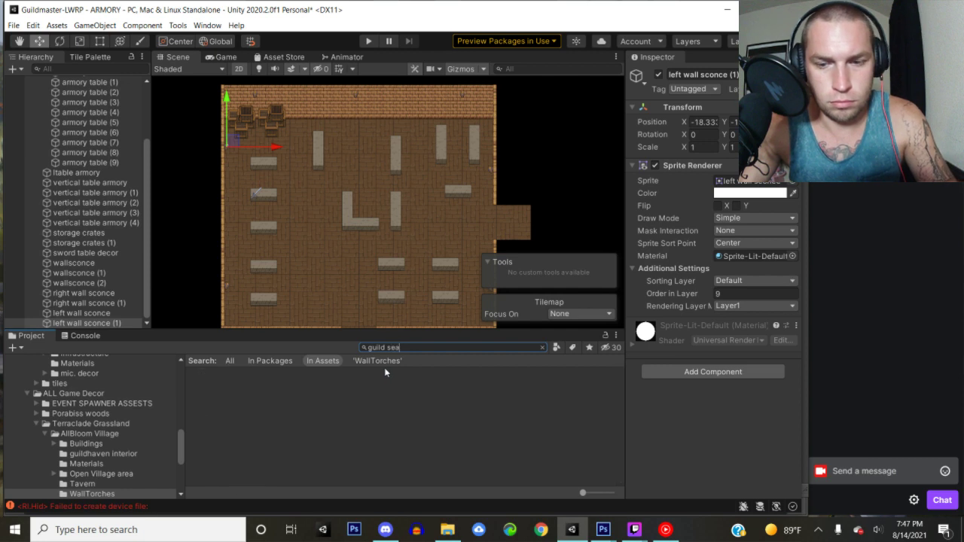
{"action": "key", "text": "BackSpace"}
{"action": "key", "text": "BackSpace"}
{"action": "key", "text": "BackSpace"}
{"action": "key", "text": "BackSpace"}
{"action": "key", "text": "BackSpace"}
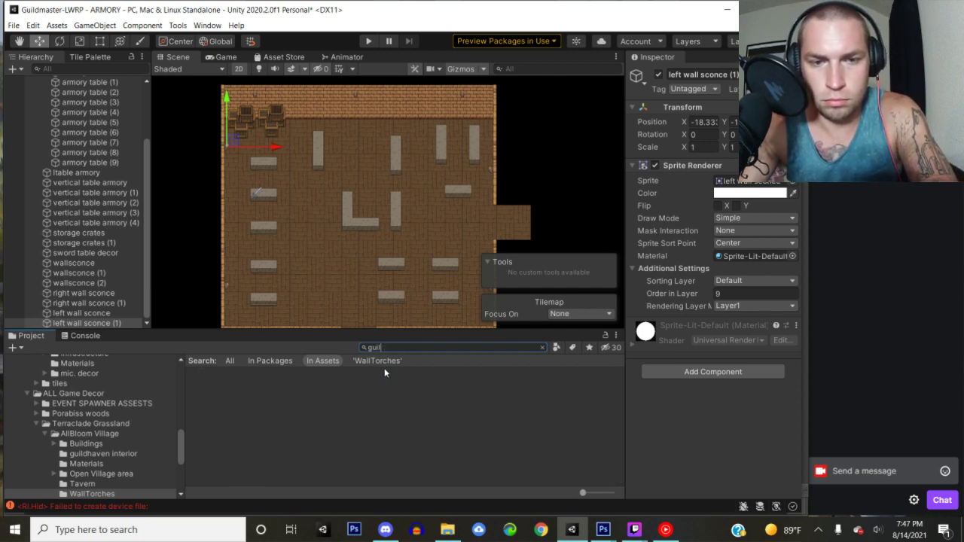
{"action": "type", "text": "d"}
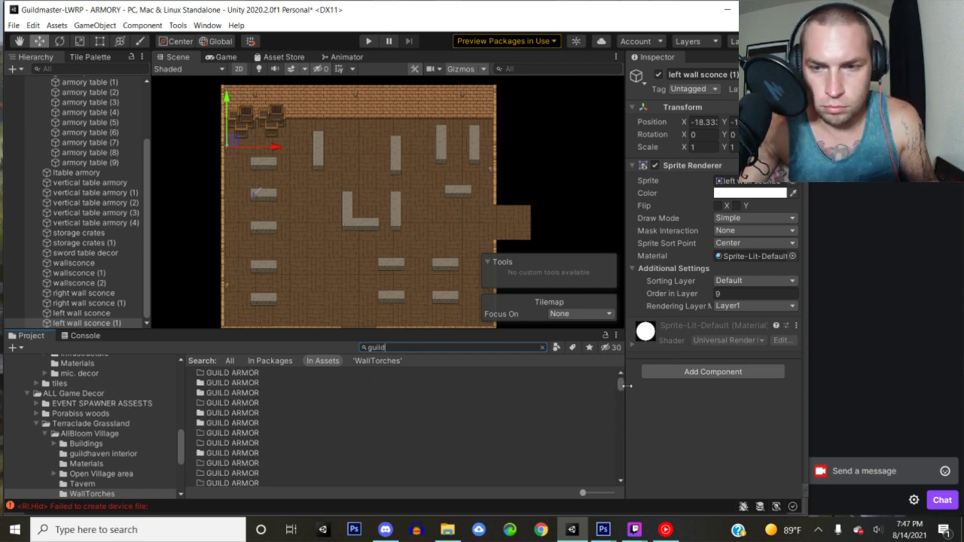
- Look through the "guild" asset search results for guild-themed wall decor
{"action": "left_click_drag", "start_coordinate": [620, 385], "coordinate": [594, 402]}
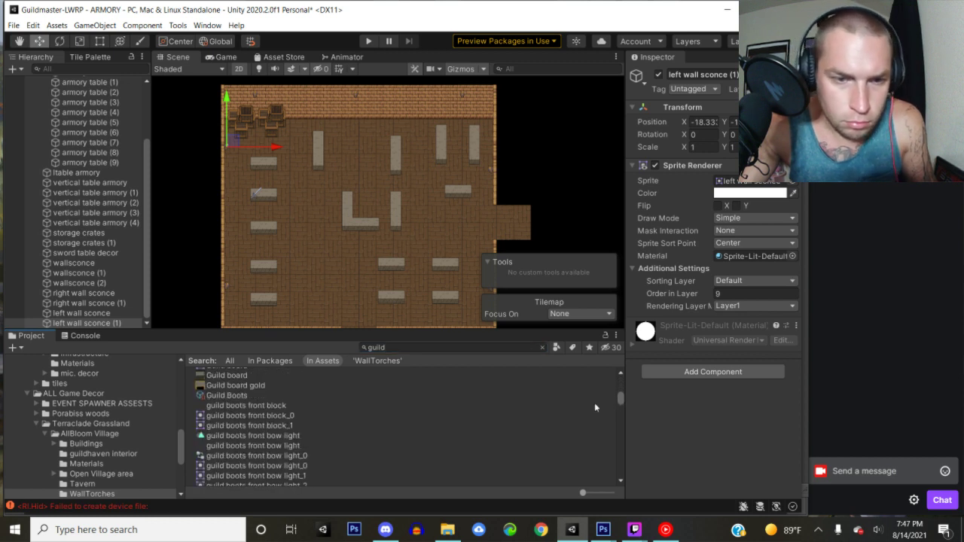
{"action": "scroll", "coordinate": [403, 412], "scroll_direction": "down", "scroll_amount": 10}
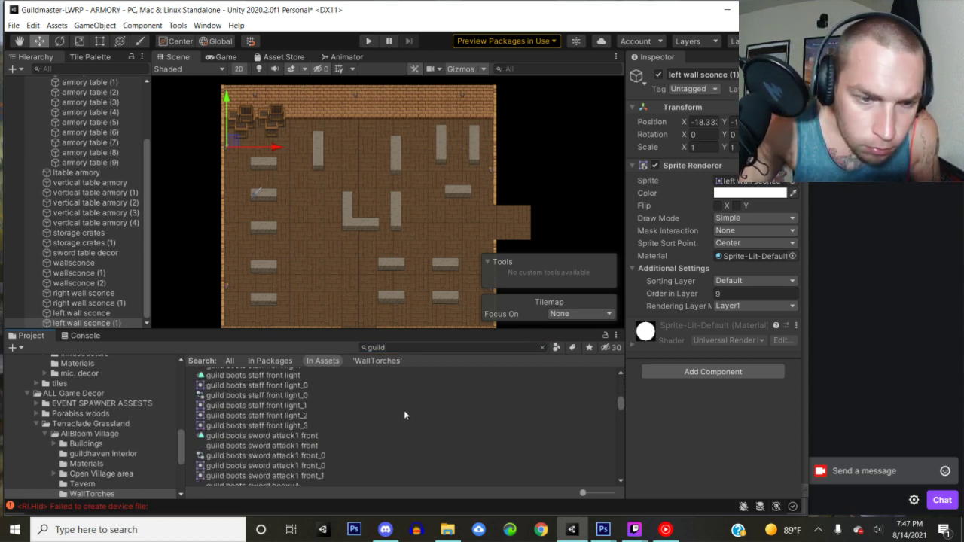
{"action": "scroll", "coordinate": [404, 415], "scroll_direction": "down", "scroll_amount": 15}
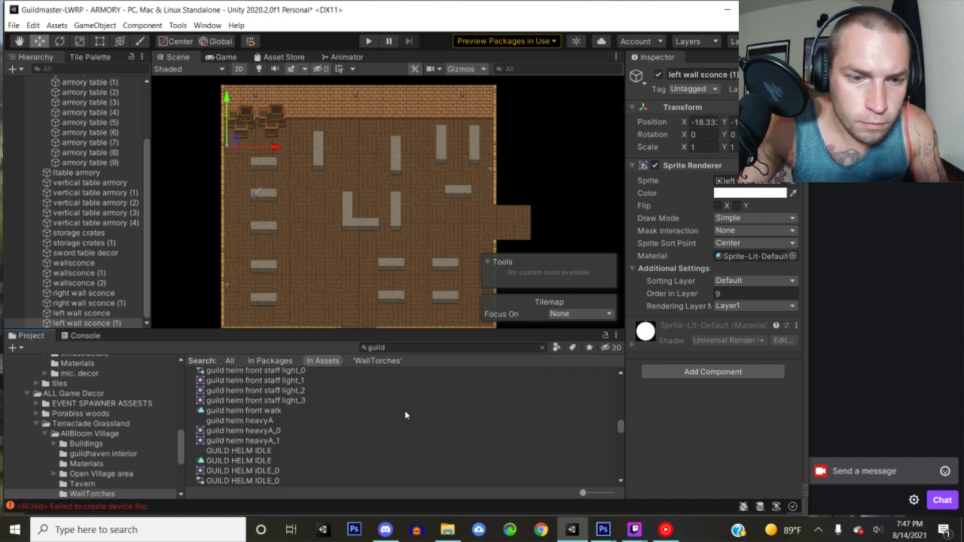
{"action": "scroll", "coordinate": [405, 413], "scroll_direction": "down", "scroll_amount": 15}
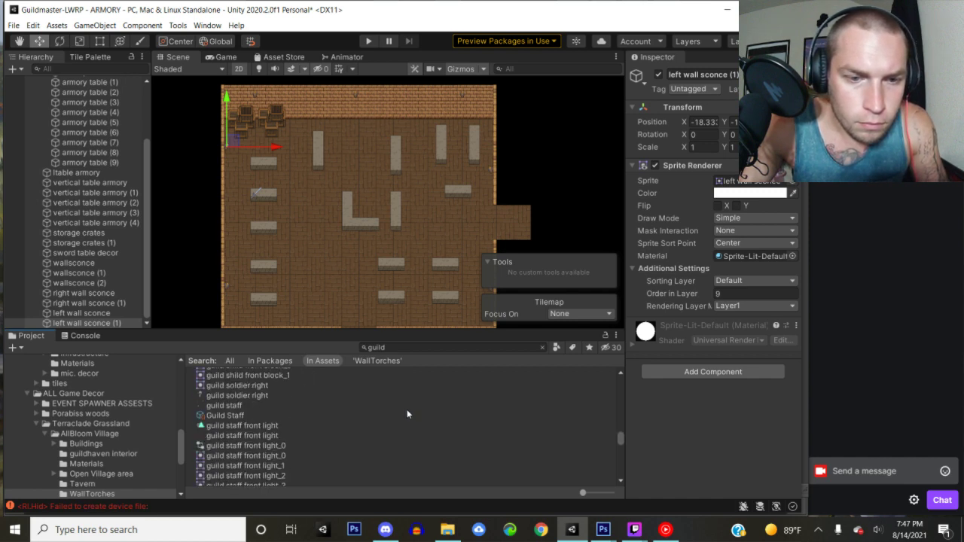
{"action": "scroll", "coordinate": [407, 414], "scroll_direction": "down", "scroll_amount": 10}
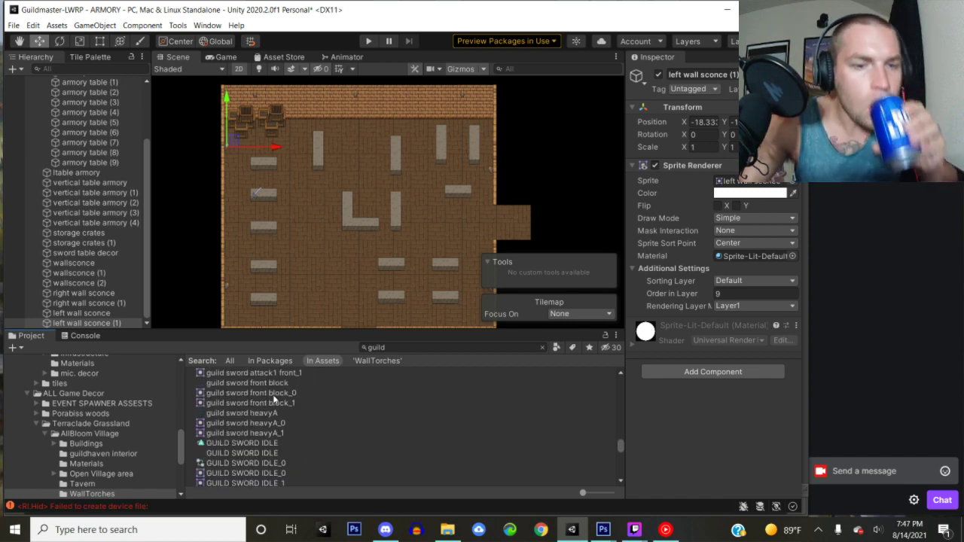
{"action": "scroll", "coordinate": [282, 414], "scroll_direction": "down", "scroll_amount": 10}
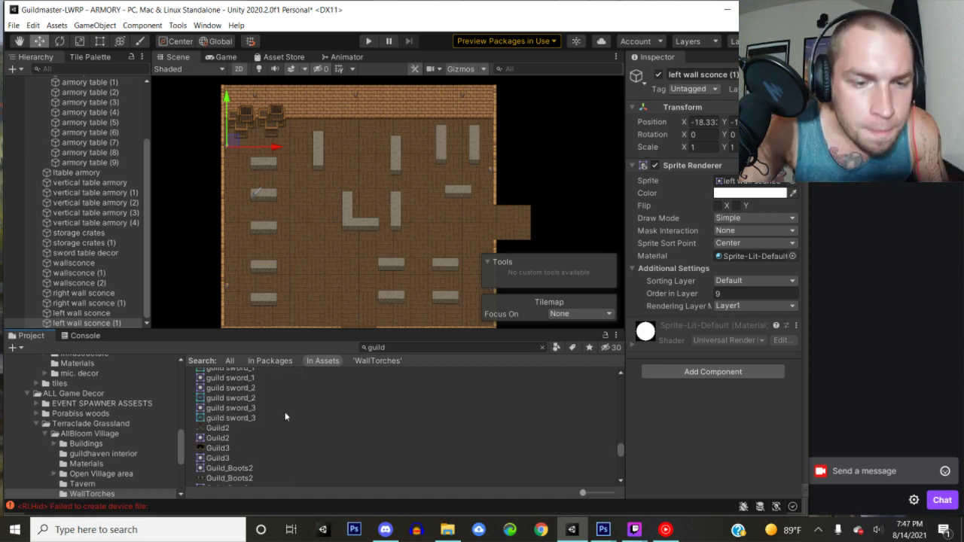
{"action": "scroll", "coordinate": [285, 417], "scroll_direction": "down", "scroll_amount": 12}
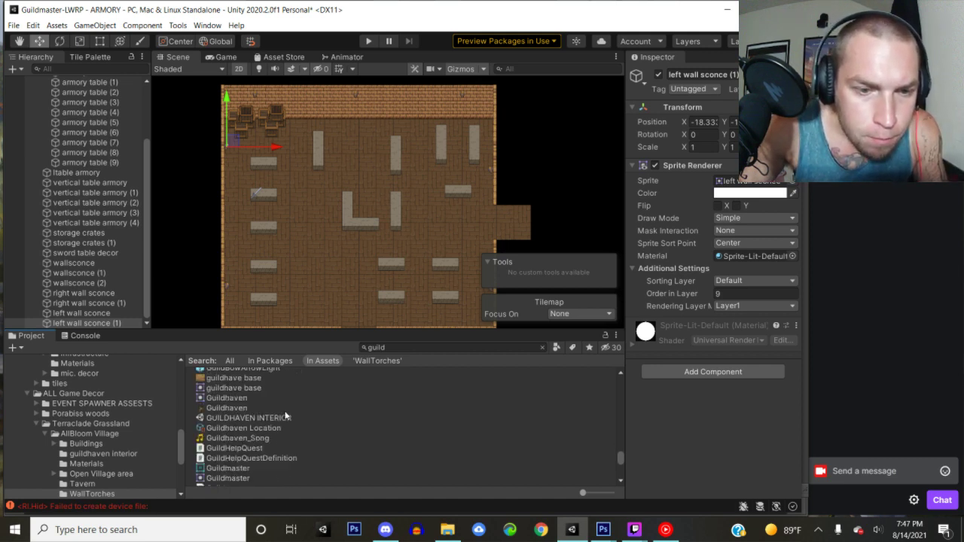
{"action": "scroll", "coordinate": [284, 413], "scroll_direction": "down", "scroll_amount": 15}
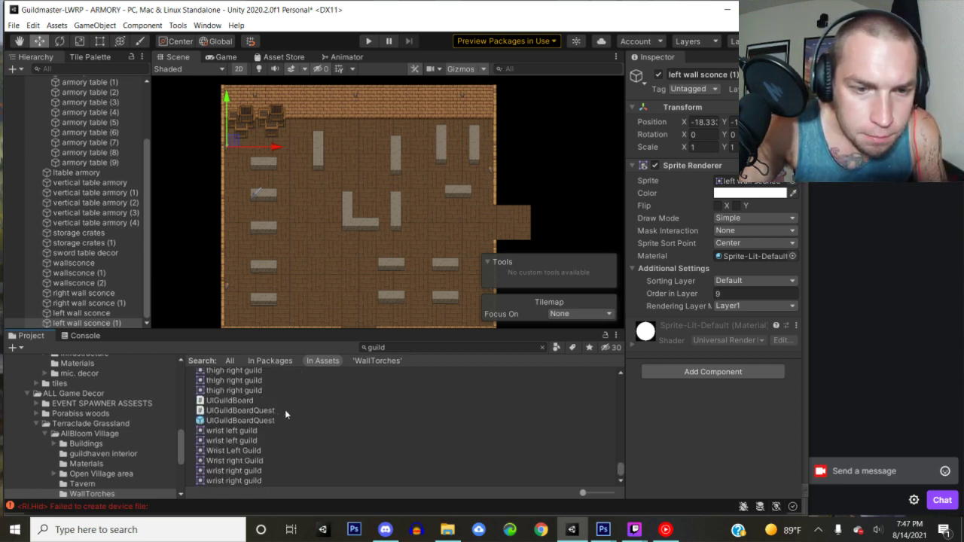
- Search the assets for "logo", and replace the search with "black" to find the guild banner sprite
{"action": "left_click_drag", "start_coordinate": [449, 350], "coordinate": [356, 355]}
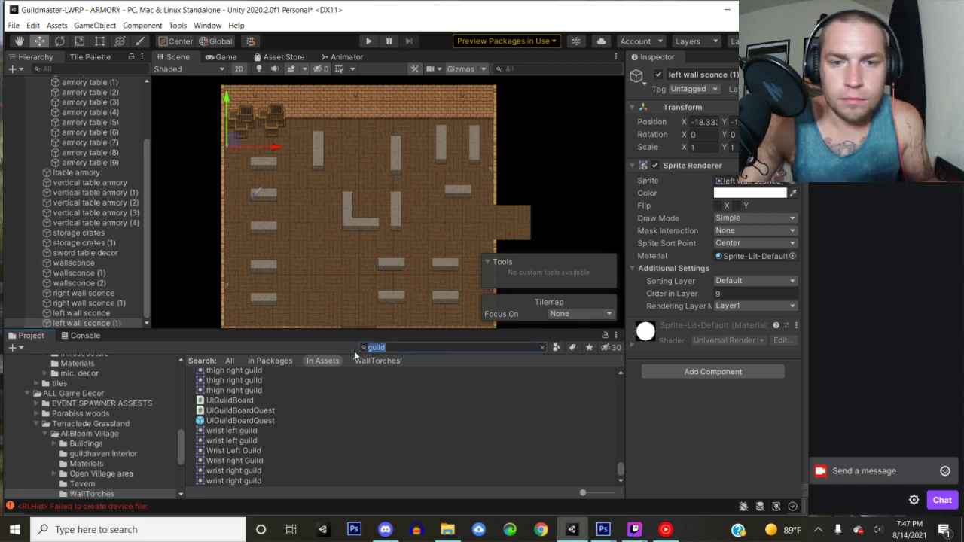
{"action": "type", "text": "logo"}
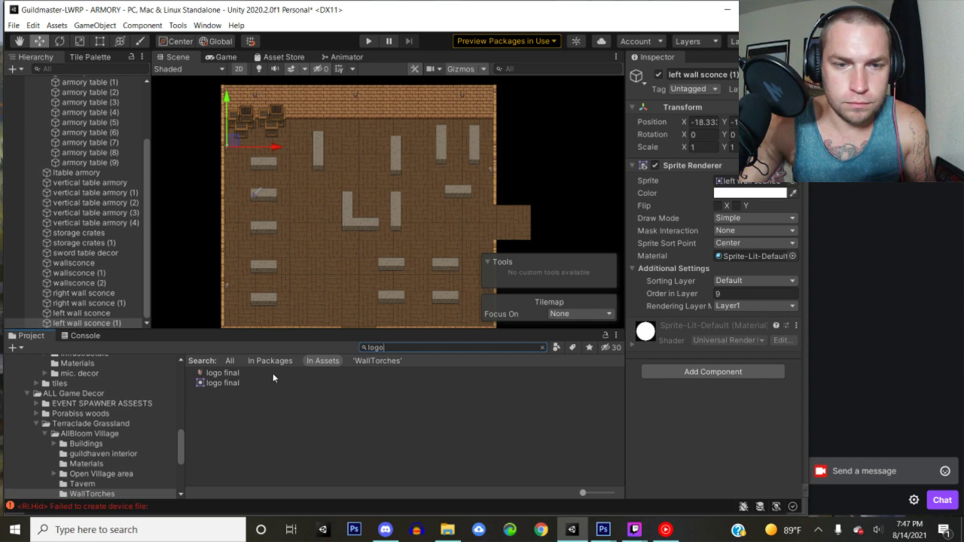
{"action": "left_click_drag", "start_coordinate": [376, 348], "coordinate": [359, 352]}
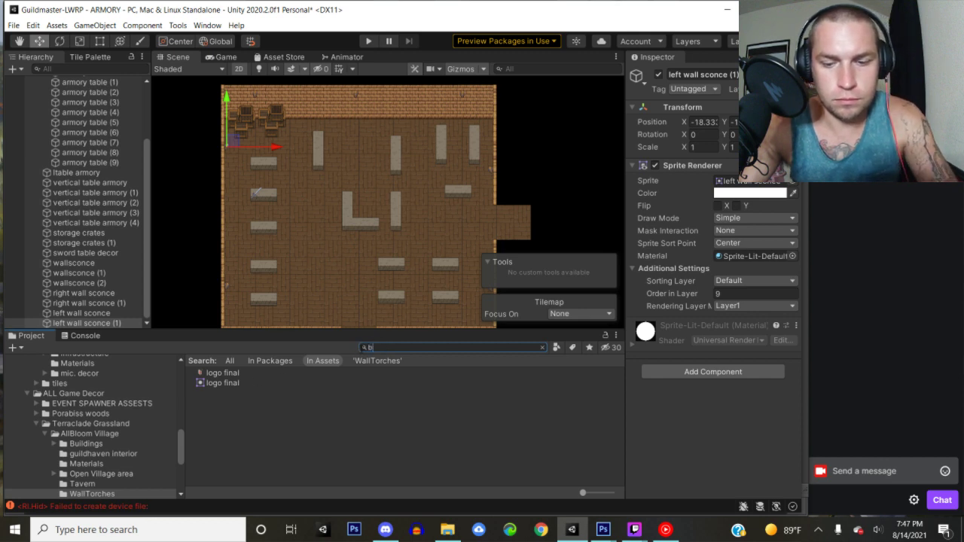
{"action": "type", "text": "black"}
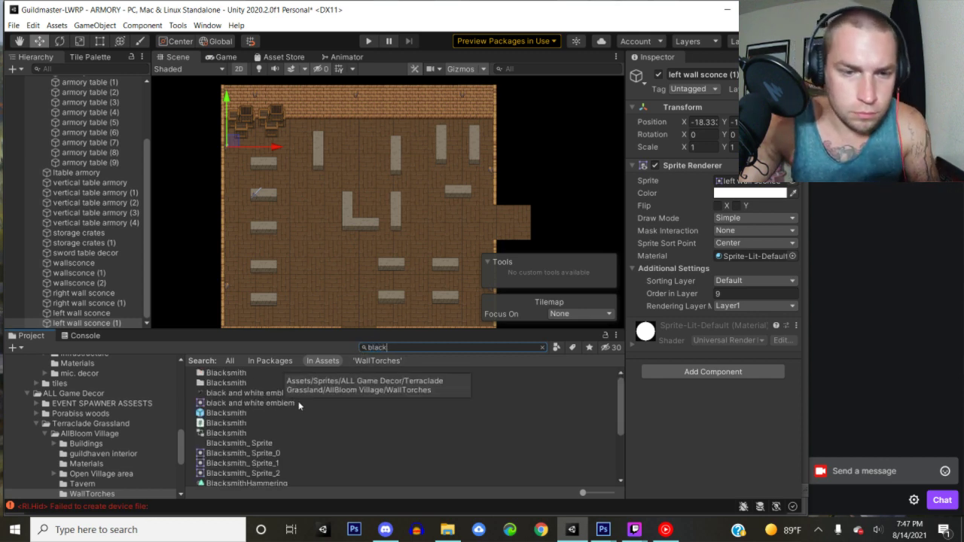
{"action": "scroll", "coordinate": [284, 437], "scroll_direction": "down", "scroll_amount": 3}
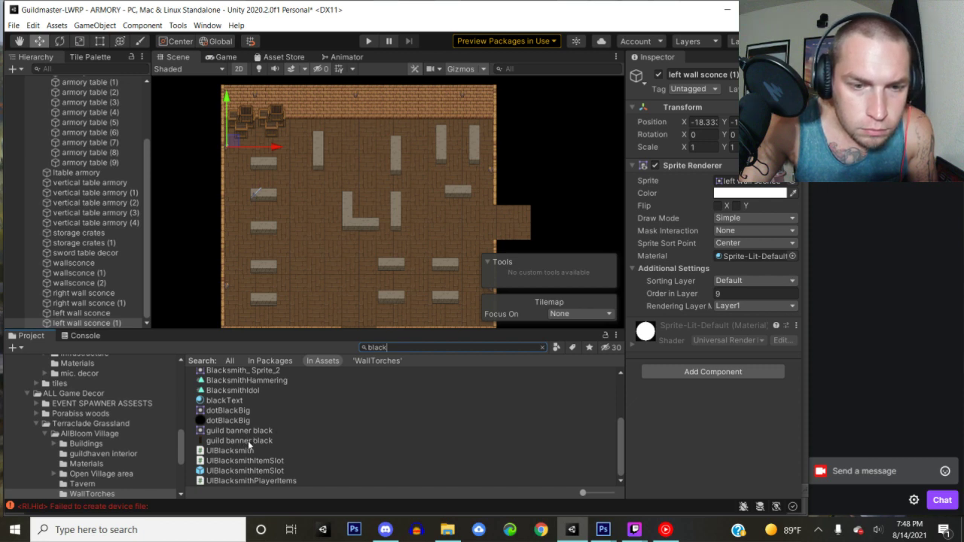
- Place the guild banner black sprite outside the room's left wall with Order in Layer 3
{"action": "left_click_drag", "start_coordinate": [249, 446], "coordinate": [190, 221]}
{"action": "left_click", "coordinate": [717, 294]}
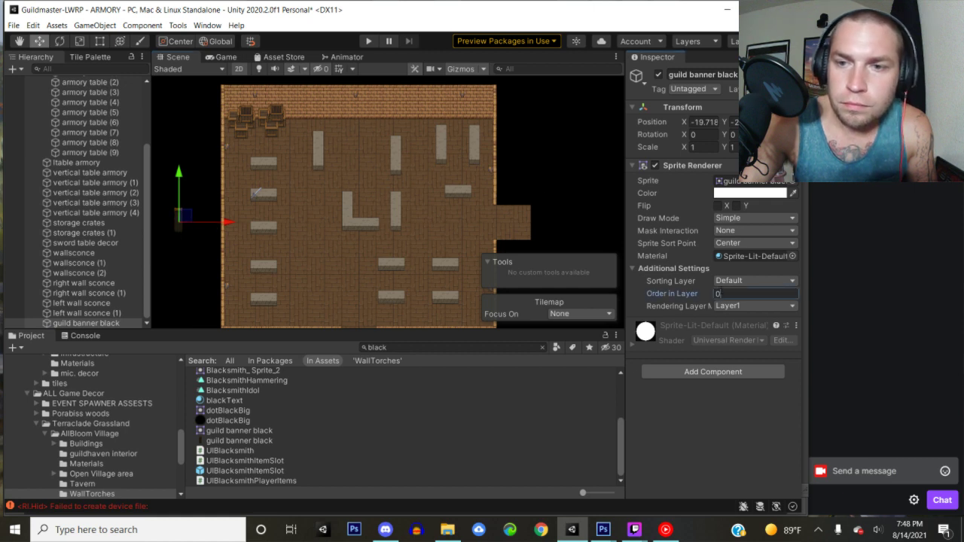
{"action": "type", "text": "3"}
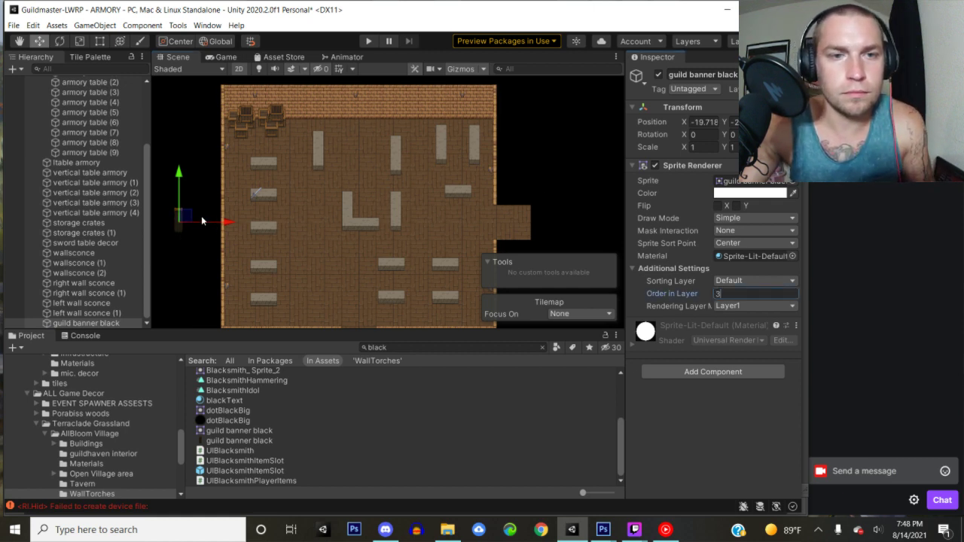
- Move the black guild banner onto the room's top wall, just right of the middle wall sconce
{"action": "left_click_drag", "start_coordinate": [188, 219], "coordinate": [324, 102]}
{"action": "scroll", "coordinate": [335, 137], "scroll_direction": "up", "scroll_amount": 5}
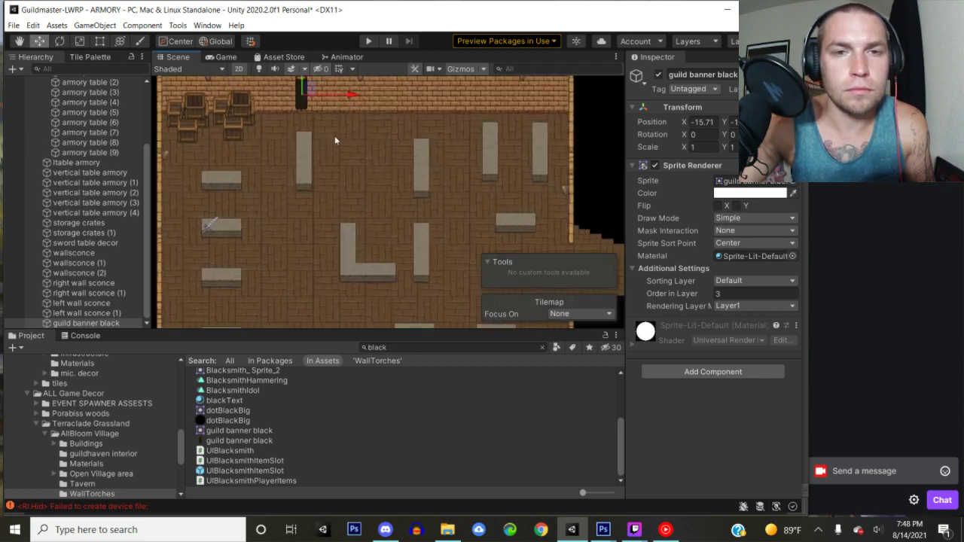
{"action": "middle_click_drag", "start_coordinate": [334, 137], "coordinate": [304, 239]}
{"action": "left_click_drag", "start_coordinate": [263, 139], "coordinate": [377, 138]}
- Search the assets for "tan" and place the weapon stand sprite outside the room's left wall
{"action": "left_click", "coordinate": [402, 346]}
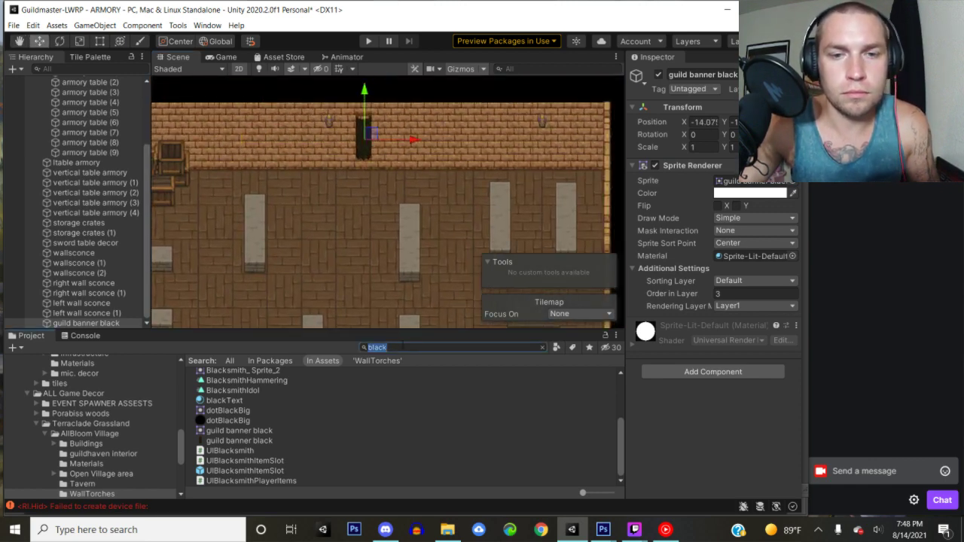
{"action": "type", "text": "tan"}
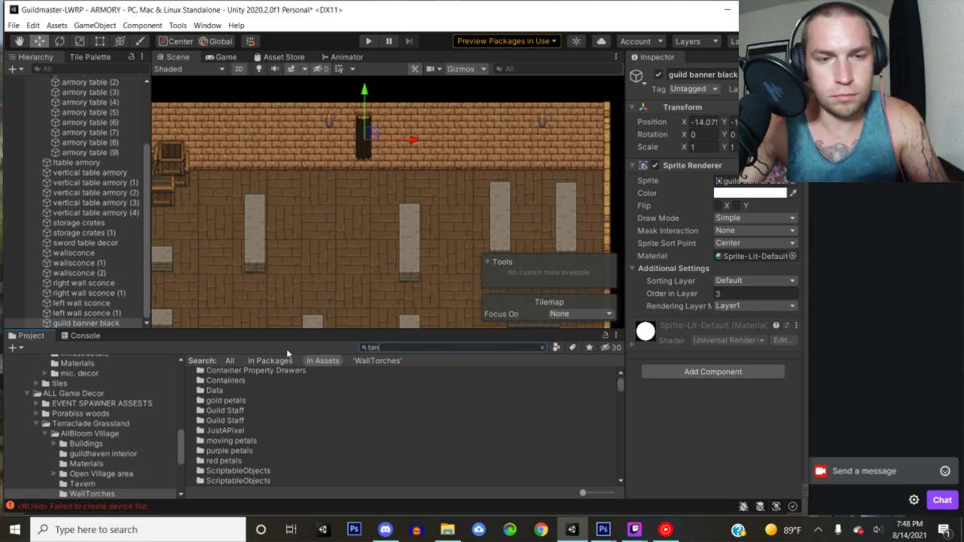
{"action": "scroll", "coordinate": [229, 423], "scroll_direction": "down", "scroll_amount": 2}
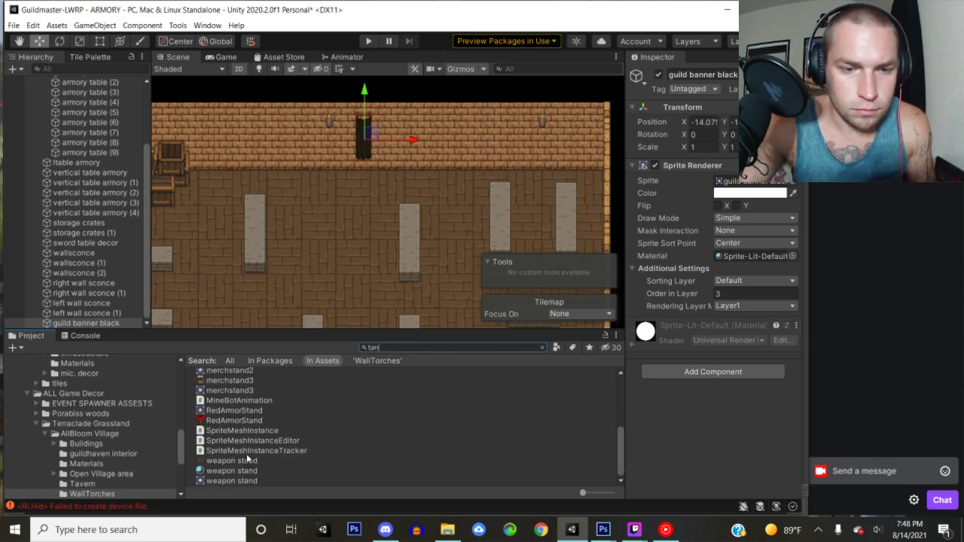
{"action": "scroll", "coordinate": [354, 260], "scroll_direction": "down", "scroll_amount": 2}
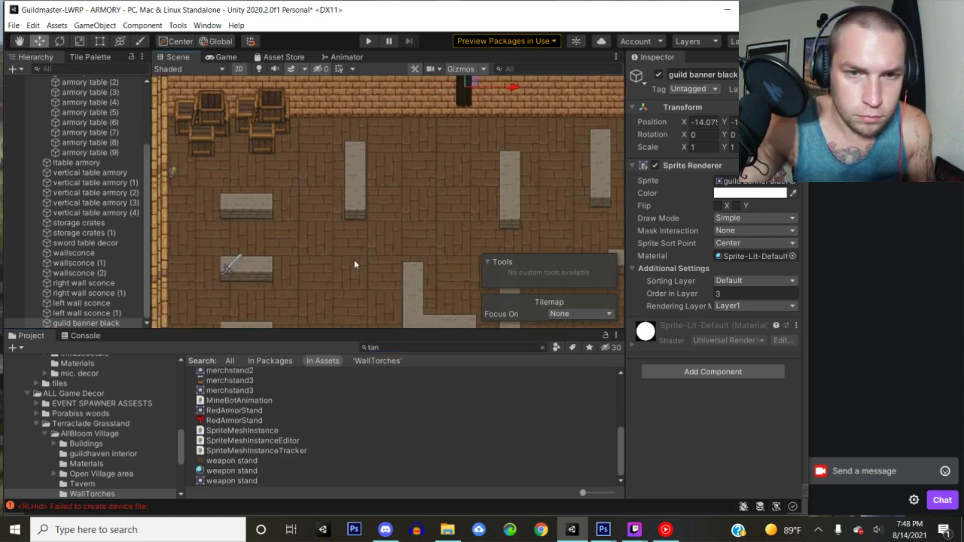
{"action": "left_click_drag", "start_coordinate": [249, 461], "coordinate": [190, 240]}
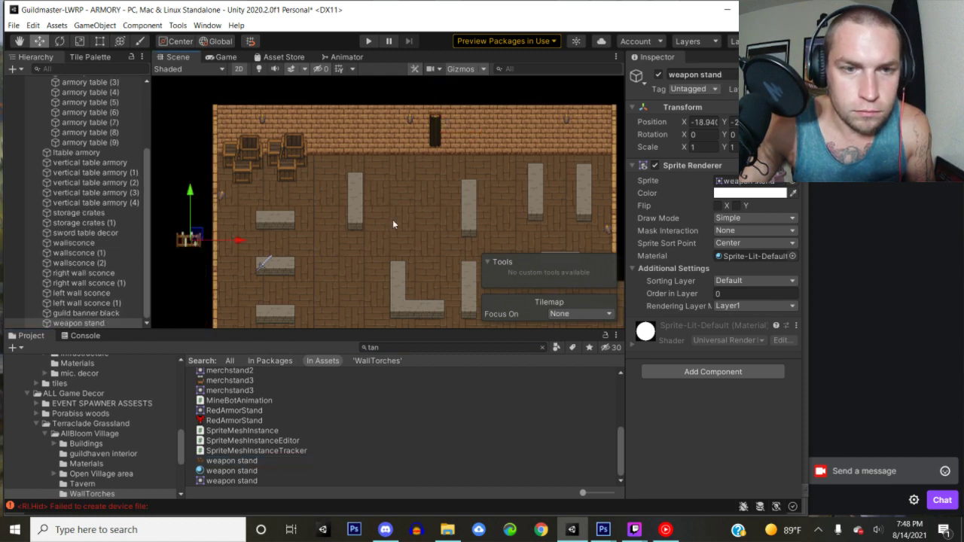
- Set the weapon stand's Order in Layer to 3 and move it to the foot of the top wall, left of the black banner
{"action": "left_click", "coordinate": [738, 293]}
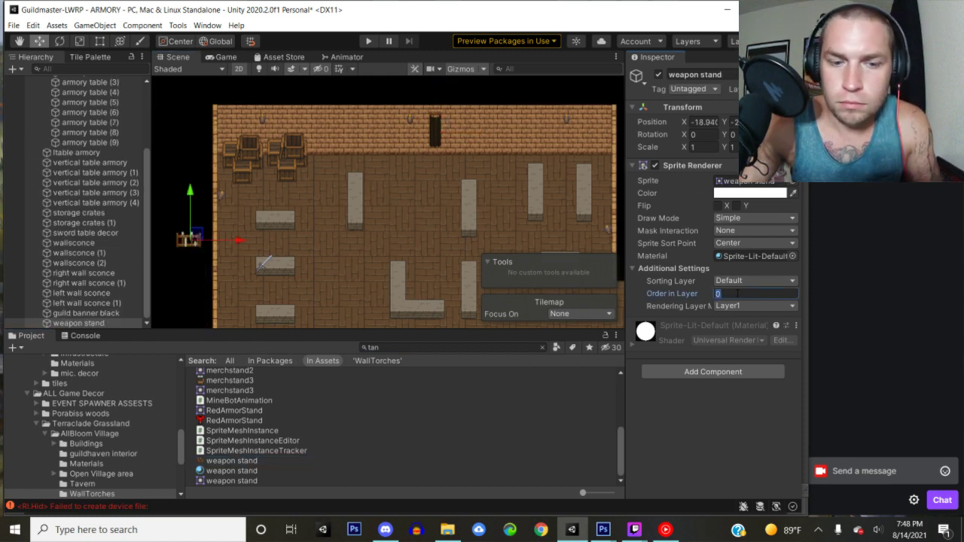
{"action": "type", "text": "3"}
{"action": "left_click_drag", "start_coordinate": [193, 241], "coordinate": [399, 153]}
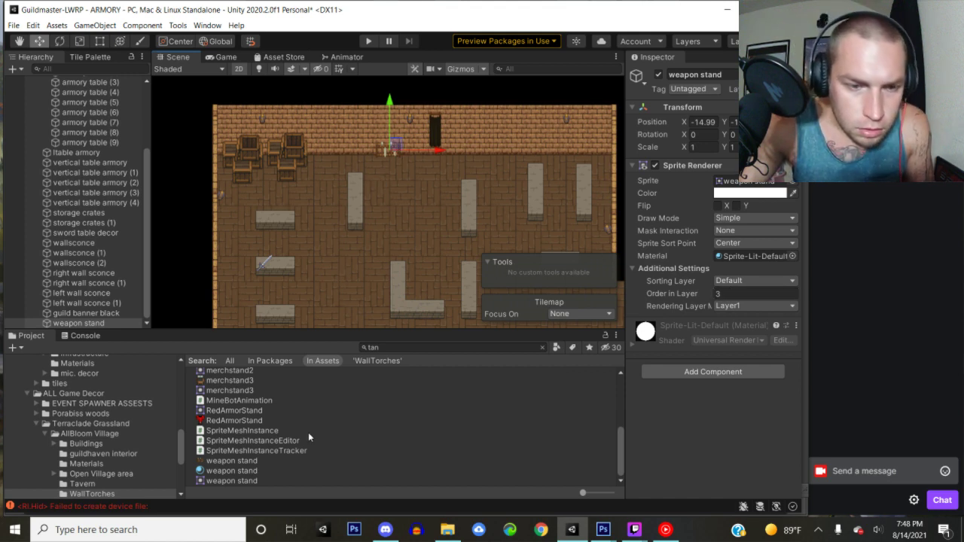
- Search the assets for "banner" and place the guild banner brwn sprite outside the room's left wall
{"action": "scroll", "coordinate": [309, 433], "scroll_direction": "up", "scroll_amount": 4}
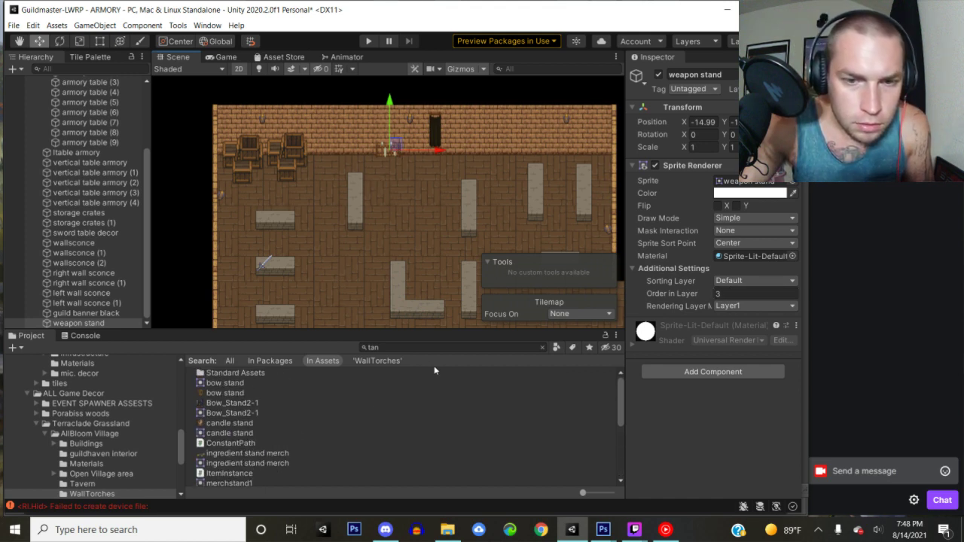
{"action": "left_click", "coordinate": [407, 347]}
{"action": "type", "text": "ba"}
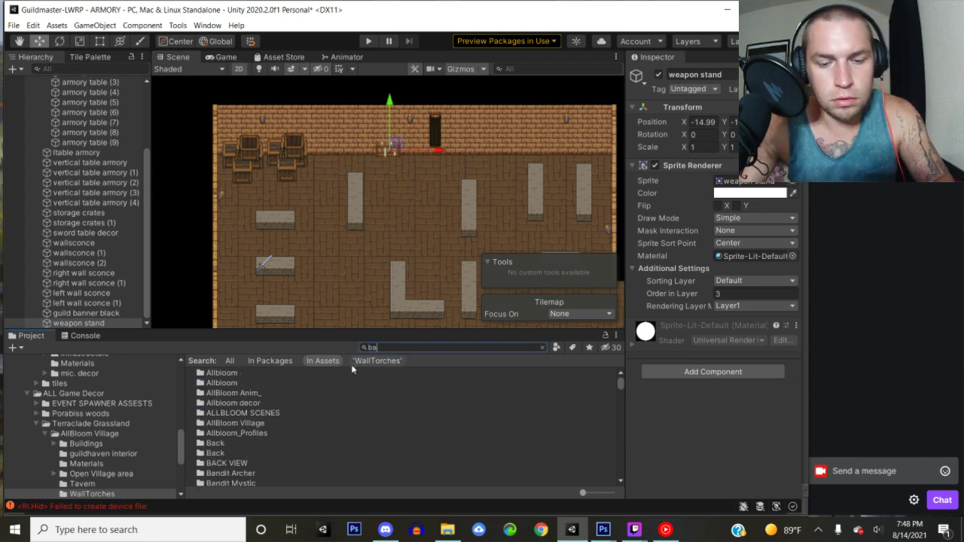
{"action": "type", "text": "nner"}
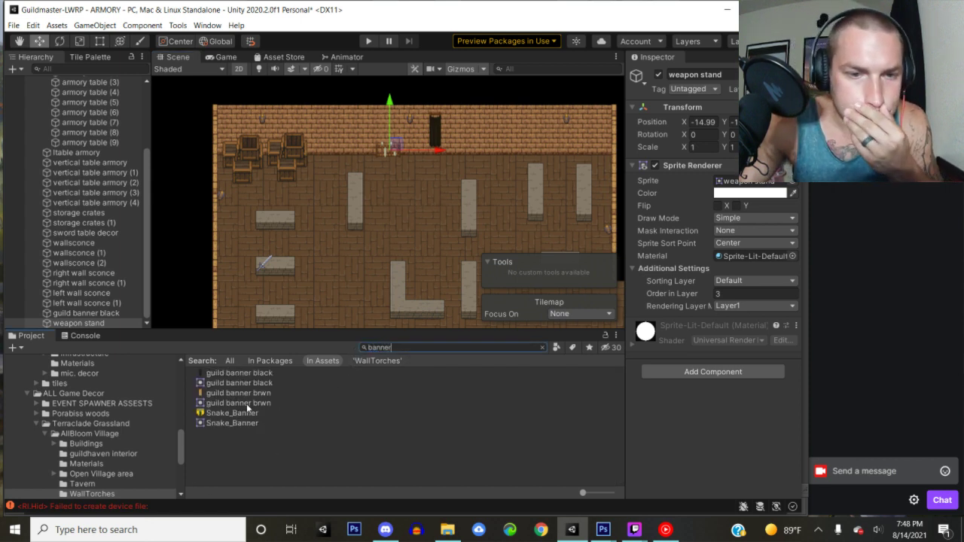
{"action": "left_click_drag", "start_coordinate": [245, 393], "coordinate": [173, 241]}
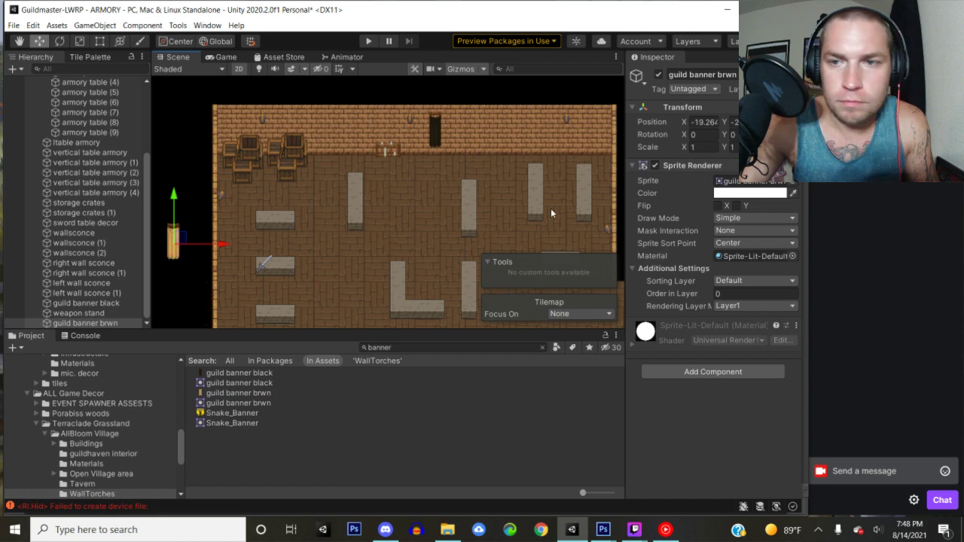
- Set the brown guild banner's Order in Layer to 3 and move it onto the top wall, just right of the black banner
{"action": "left_click", "coordinate": [719, 293]}
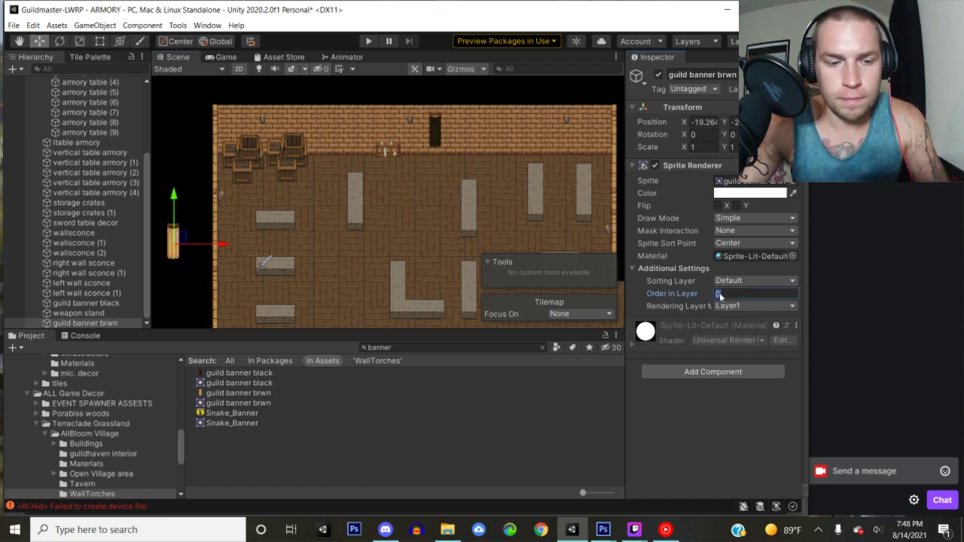
{"action": "type", "text": "3"}
{"action": "left_click_drag", "start_coordinate": [175, 239], "coordinate": [458, 133]}
{"action": "scroll", "coordinate": [458, 133], "scroll_direction": "up", "scroll_amount": 6}
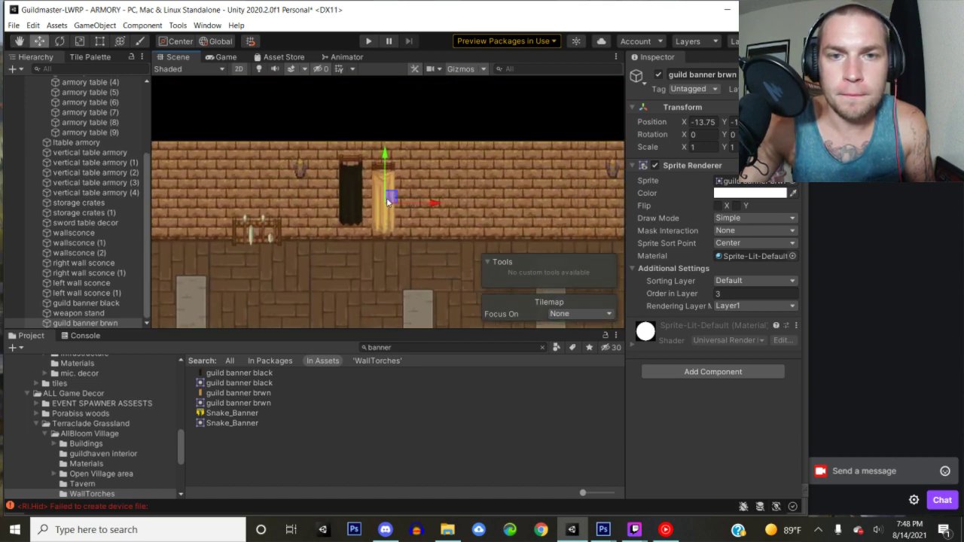
- Move the brown guild banner along the back wall, away from the black banner, to about X -12.82
{"action": "left_click_drag", "start_coordinate": [376, 193], "coordinate": [531, 201]}
{"action": "scroll", "coordinate": [391, 216], "scroll_direction": "down", "scroll_amount": 5}
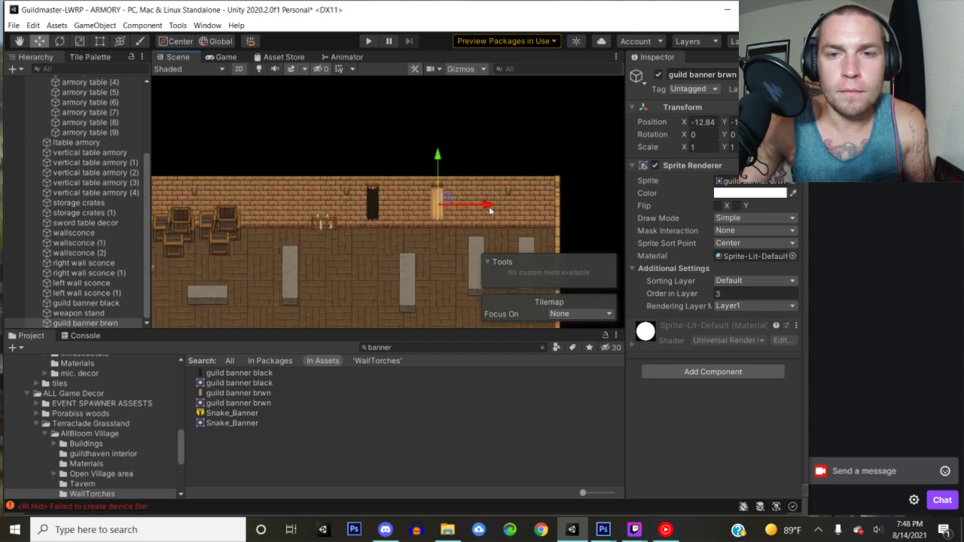
{"action": "scroll", "coordinate": [406, 217], "scroll_direction": "down", "scroll_amount": 4}
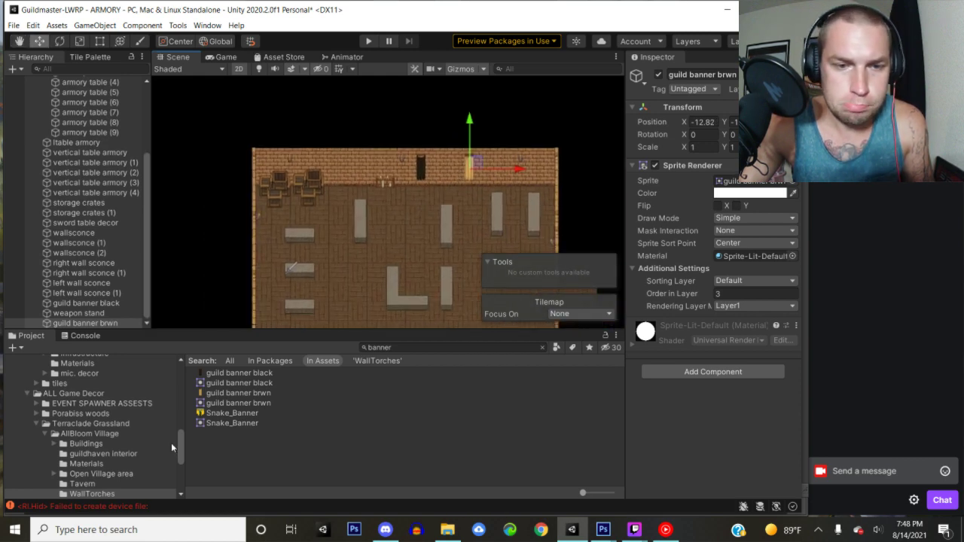
- Search the project assets for "gray", "grey" and "seal", and clear the search
{"action": "left_click", "coordinate": [425, 349]}
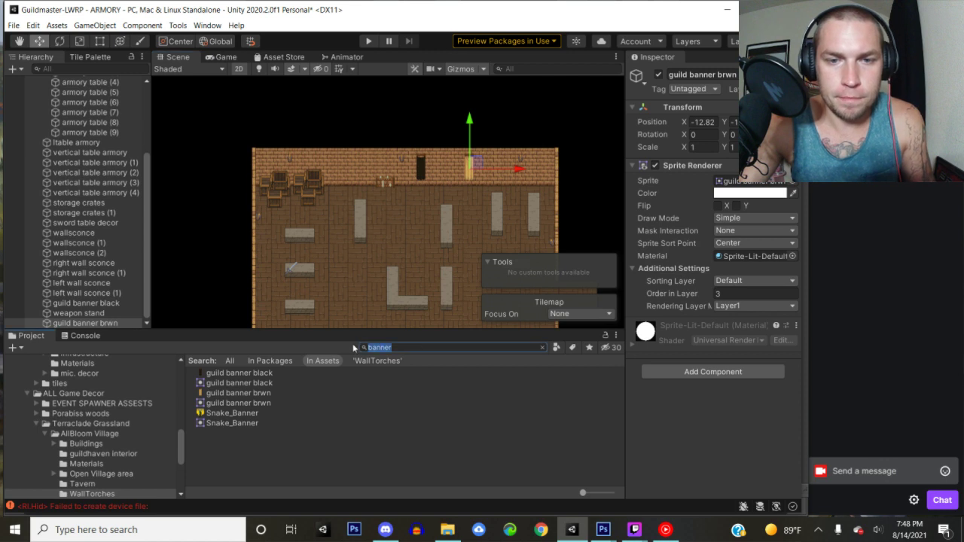
{"action": "type", "text": "gray"}
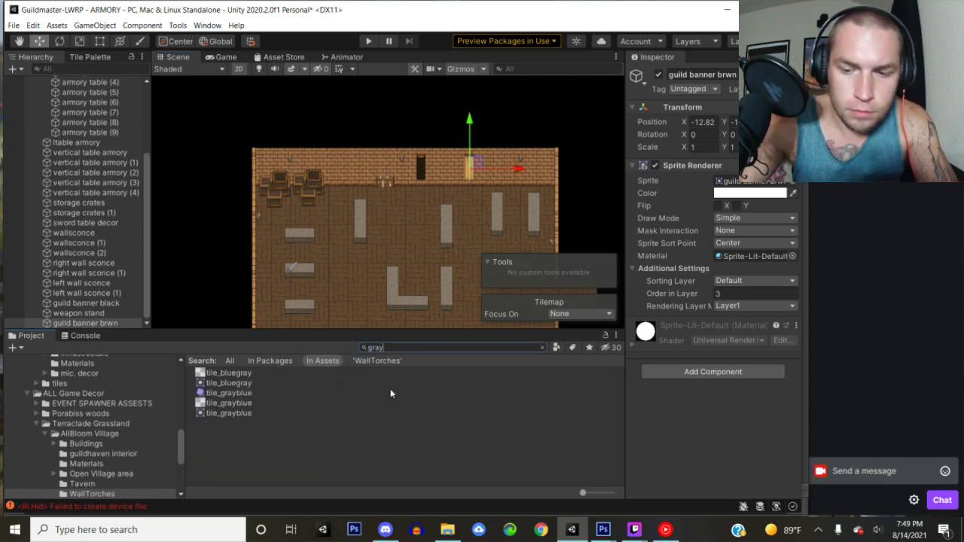
{"action": "key", "text": "BackSpace"}
{"action": "key", "text": "BackSpace"}
{"action": "type", "text": "ey"}
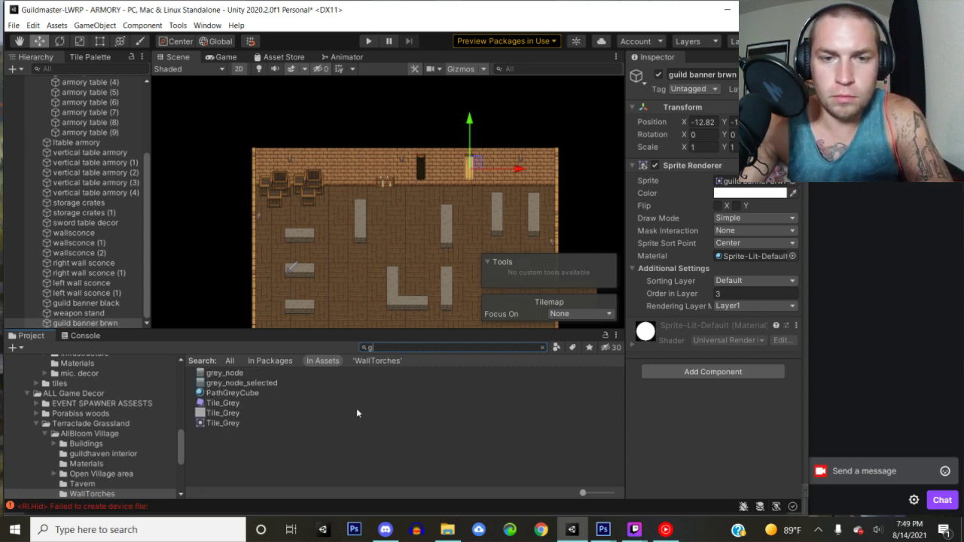
{"action": "key", "text": "BackSpace"}
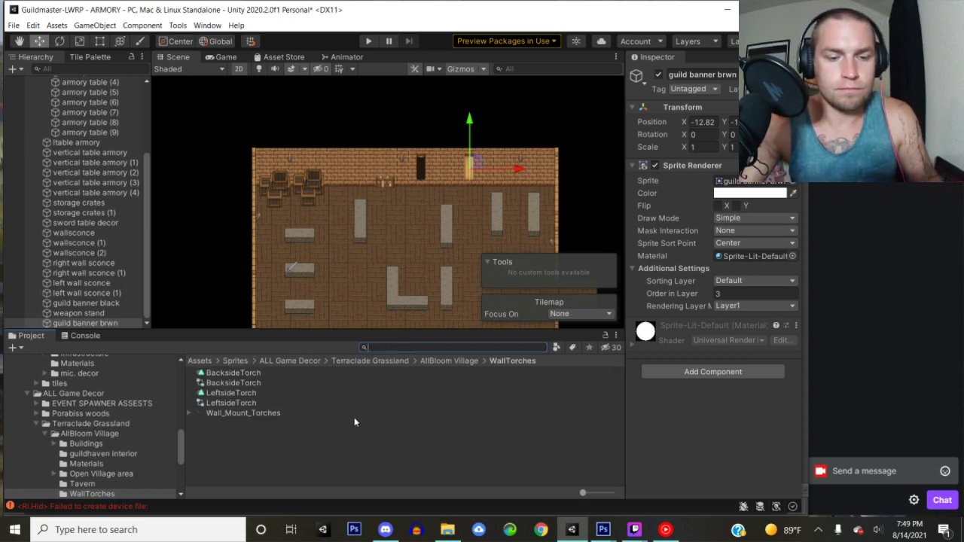
{"action": "type", "text": "seal"}
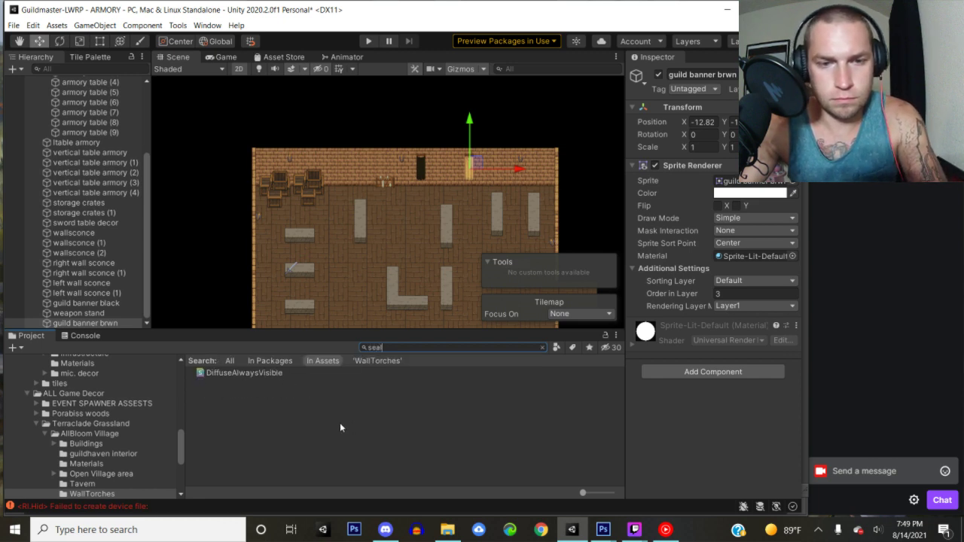
{"action": "key", "text": "BackSpace"}
{"action": "key", "text": "BackSpace"}
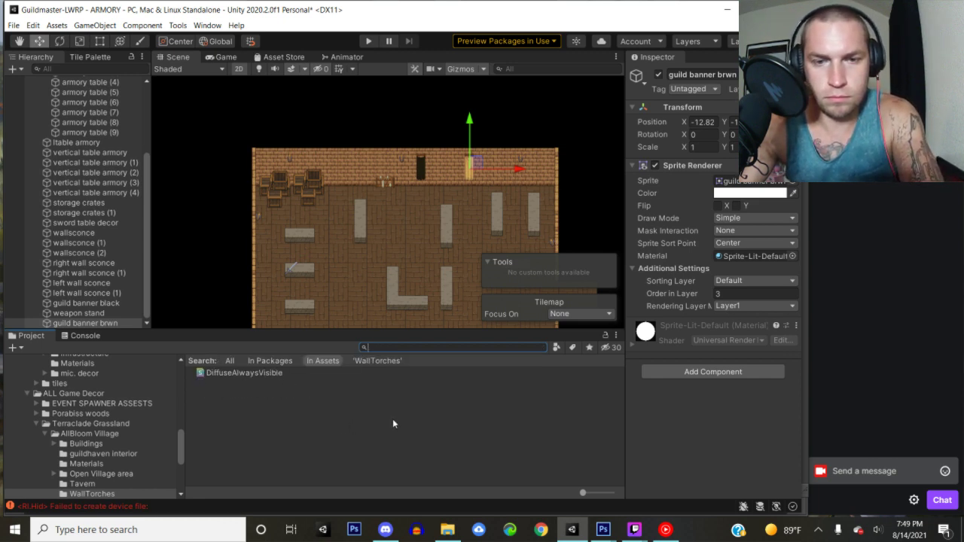
- Find the decor folder under Sprites > A NEW START and look through its assets
{"action": "scroll", "coordinate": [105, 440], "scroll_direction": "down", "scroll_amount": 3}
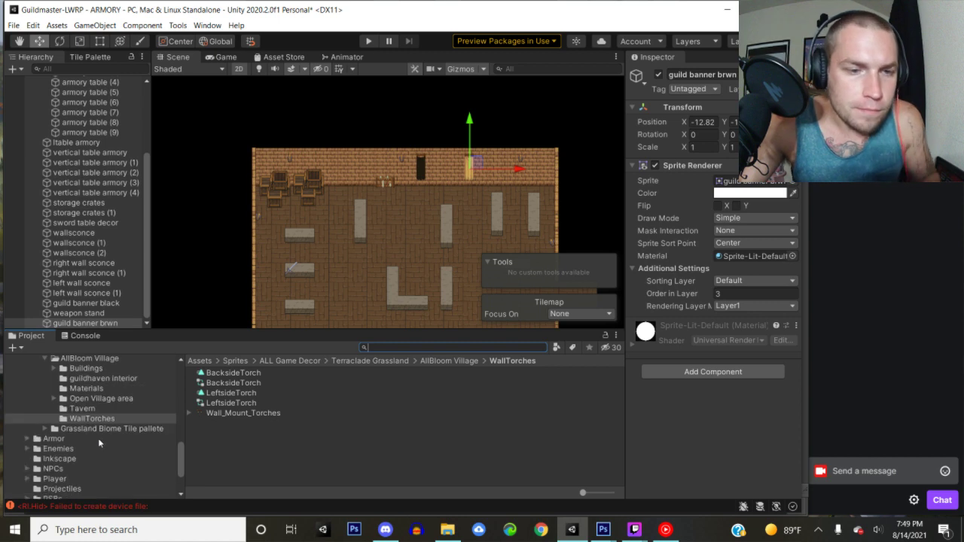
{"action": "scroll", "coordinate": [86, 419], "scroll_direction": "down", "scroll_amount": 3}
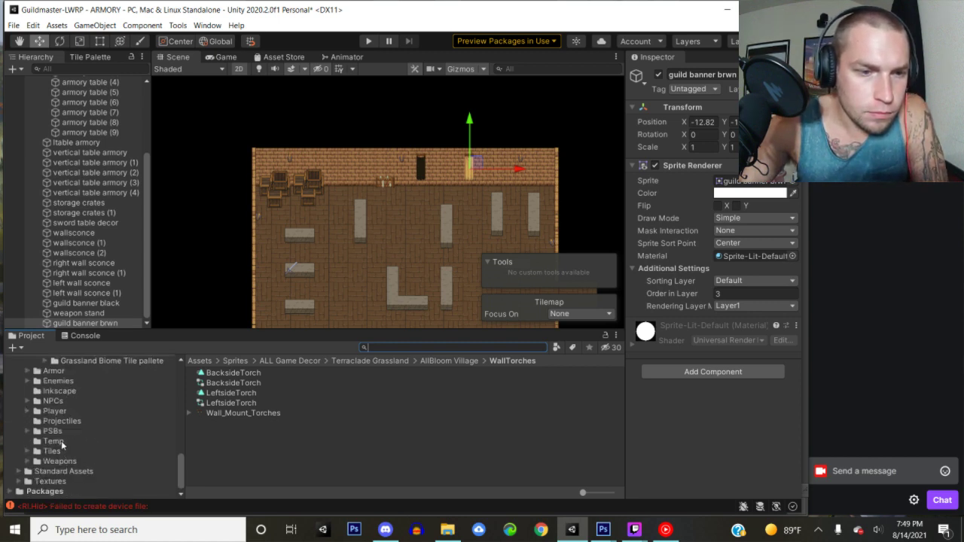
{"action": "scroll", "coordinate": [63, 446], "scroll_direction": "up", "scroll_amount": 3}
{"action": "scroll", "coordinate": [63, 446], "scroll_direction": "up", "scroll_amount": 3}
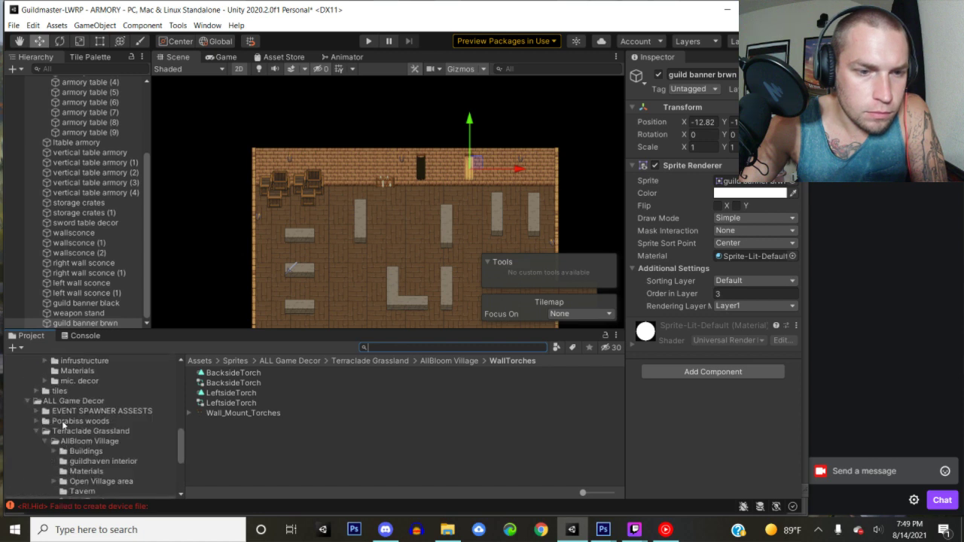
{"action": "scroll", "coordinate": [65, 427], "scroll_direction": "down", "scroll_amount": 3}
{"action": "scroll", "coordinate": [72, 449], "scroll_direction": "up", "scroll_amount": 6}
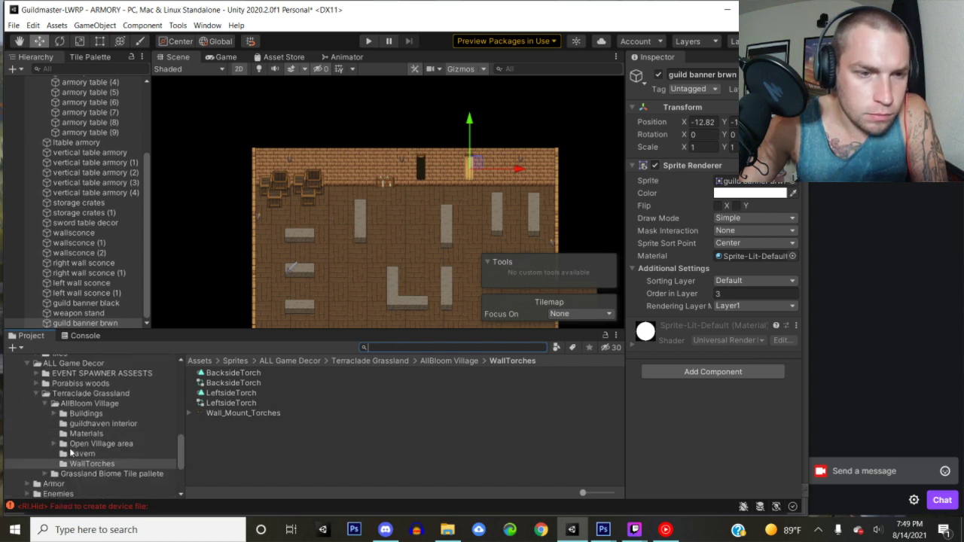
{"action": "left_click", "coordinate": [47, 461]}
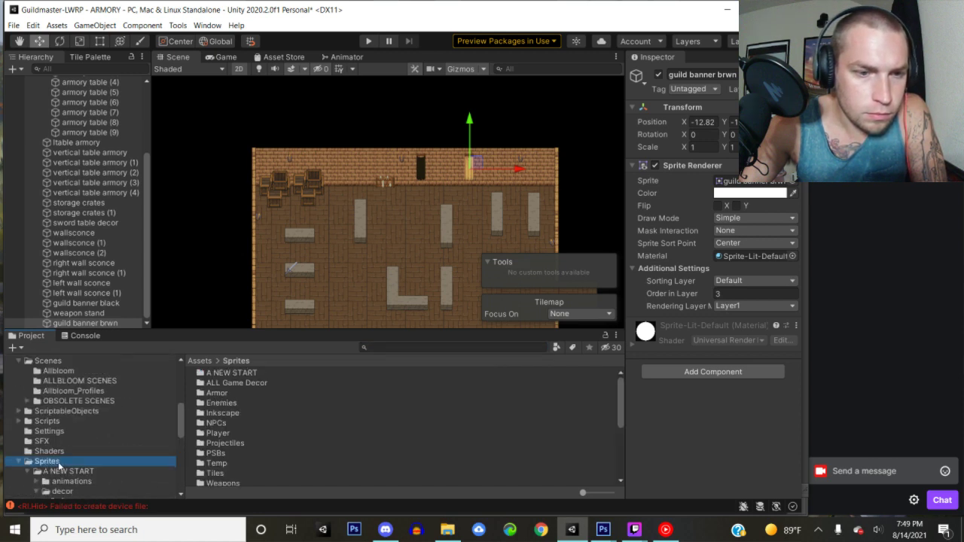
{"action": "left_click", "coordinate": [64, 471]}
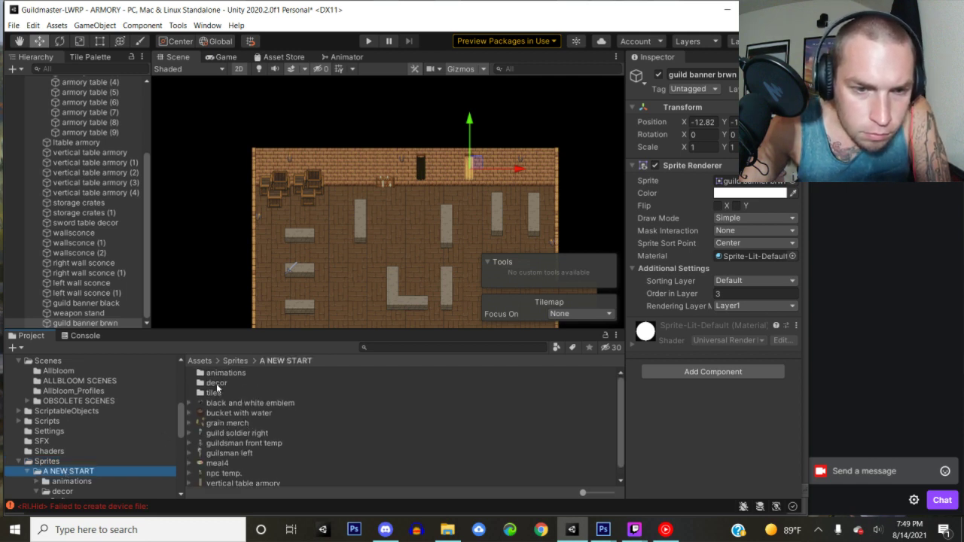
{"action": "double_click", "coordinate": [216, 384]}
{"action": "scroll", "coordinate": [231, 419], "scroll_direction": "down", "scroll_amount": 10}
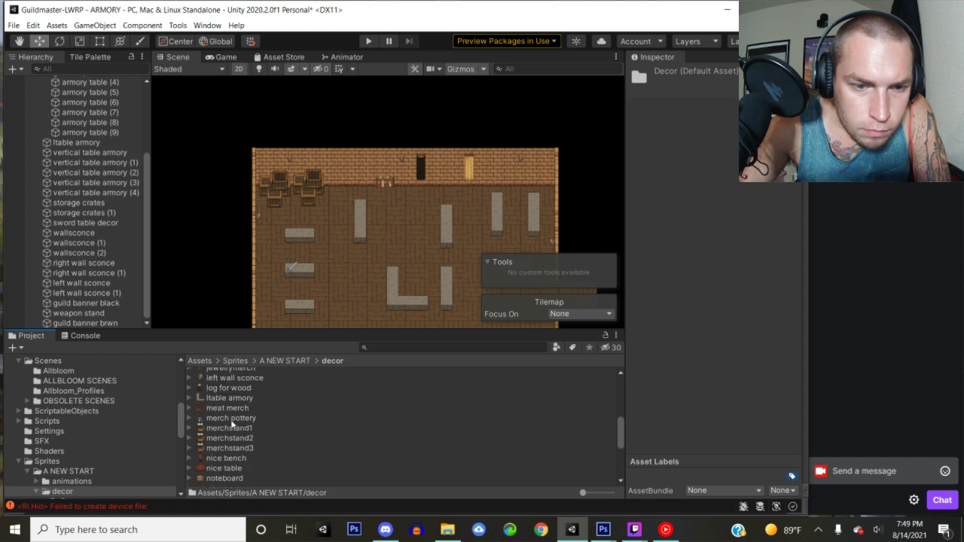
{"action": "scroll", "coordinate": [231, 419], "scroll_direction": "up", "scroll_amount": 10}
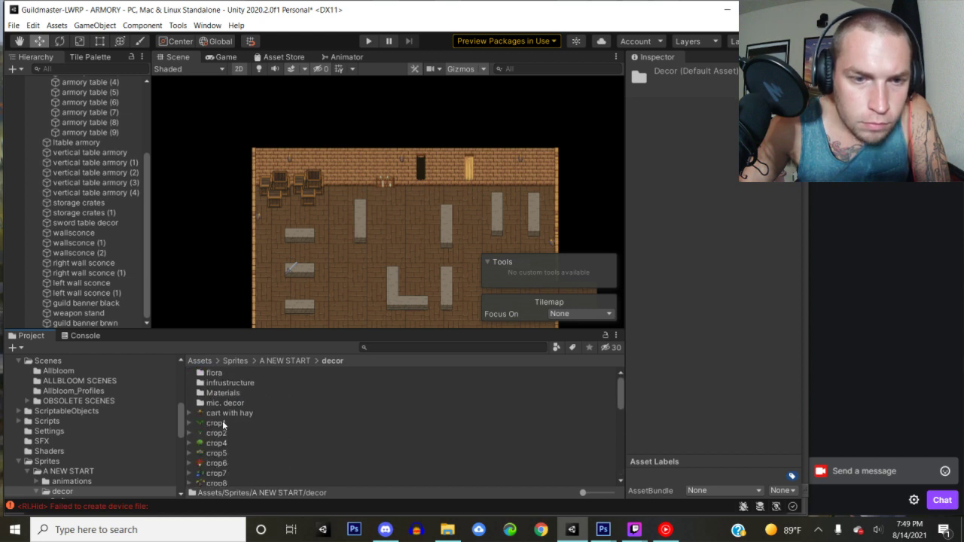
- Open the mic. decor subfolder and look through its full list of sprites
{"action": "double_click", "coordinate": [218, 405]}
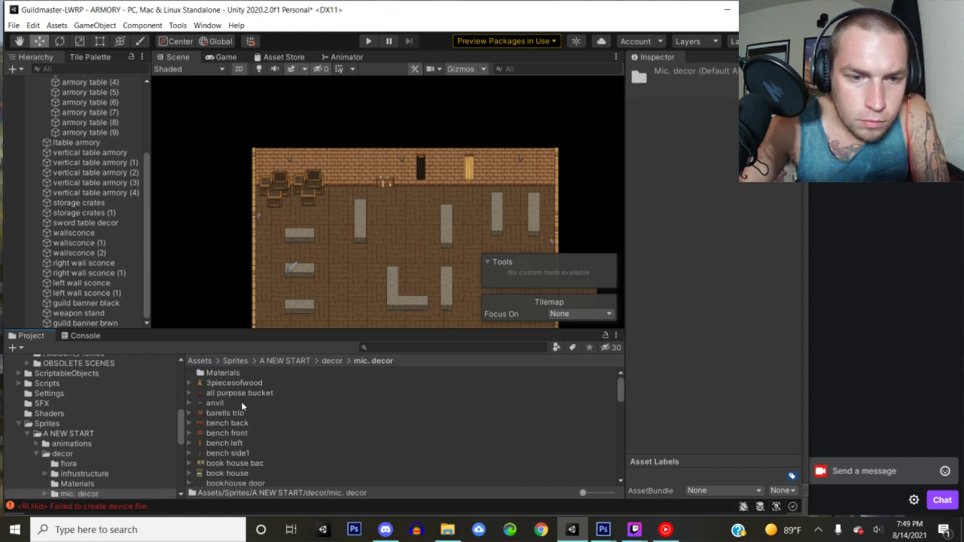
{"action": "scroll", "coordinate": [241, 402], "scroll_direction": "down", "scroll_amount": 3}
{"action": "scroll", "coordinate": [241, 408], "scroll_direction": "down", "scroll_amount": 6}
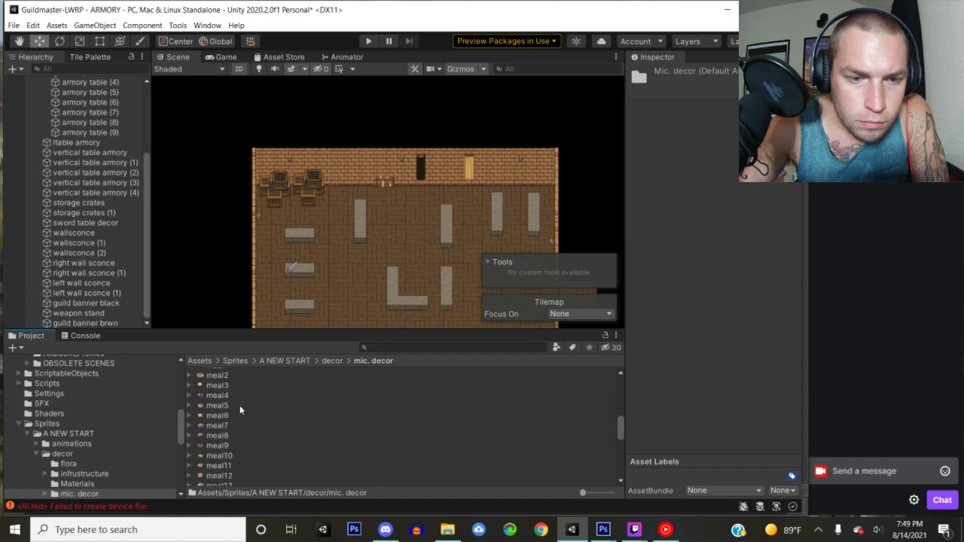
{"action": "scroll", "coordinate": [239, 407], "scroll_direction": "down", "scroll_amount": 5}
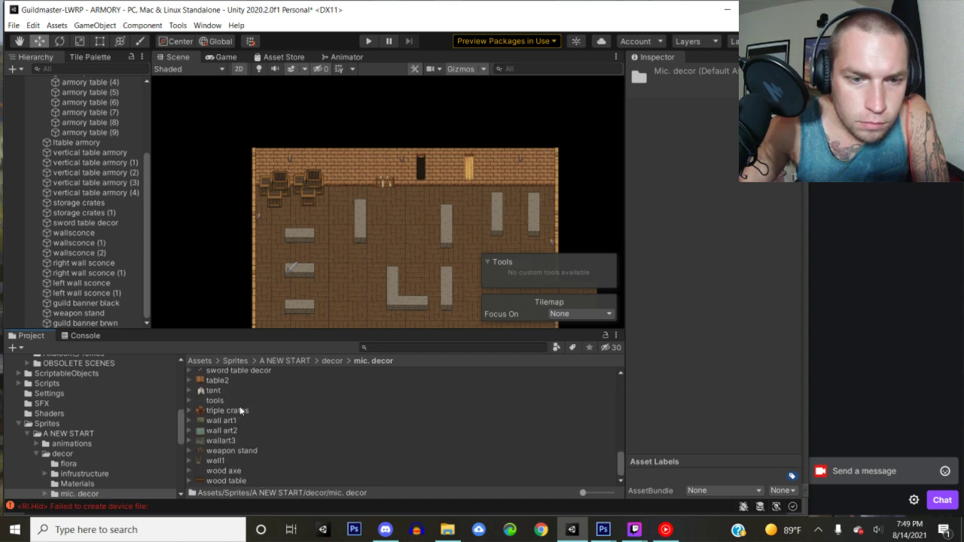
{"action": "scroll", "coordinate": [240, 411], "scroll_direction": "up", "scroll_amount": 8}
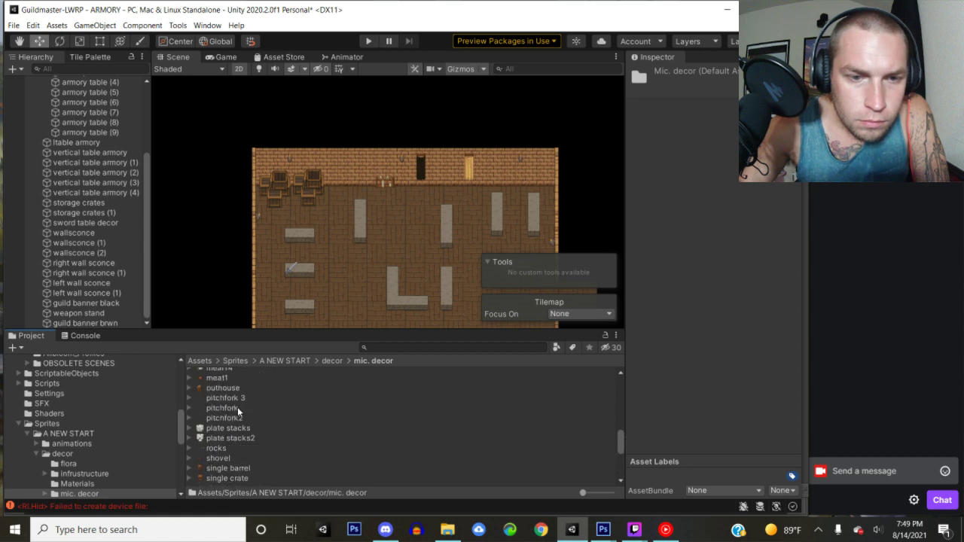
{"action": "scroll", "coordinate": [235, 418], "scroll_direction": "up", "scroll_amount": 10}
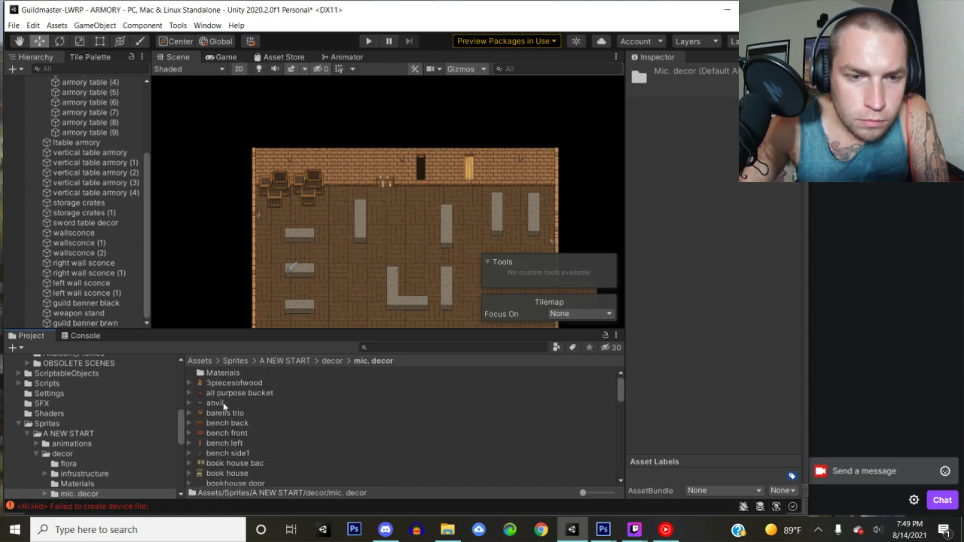
- Return to the parent decor folder and examine its sprites down to the wall art and wallsconce
{"action": "left_click", "coordinate": [332, 363]}
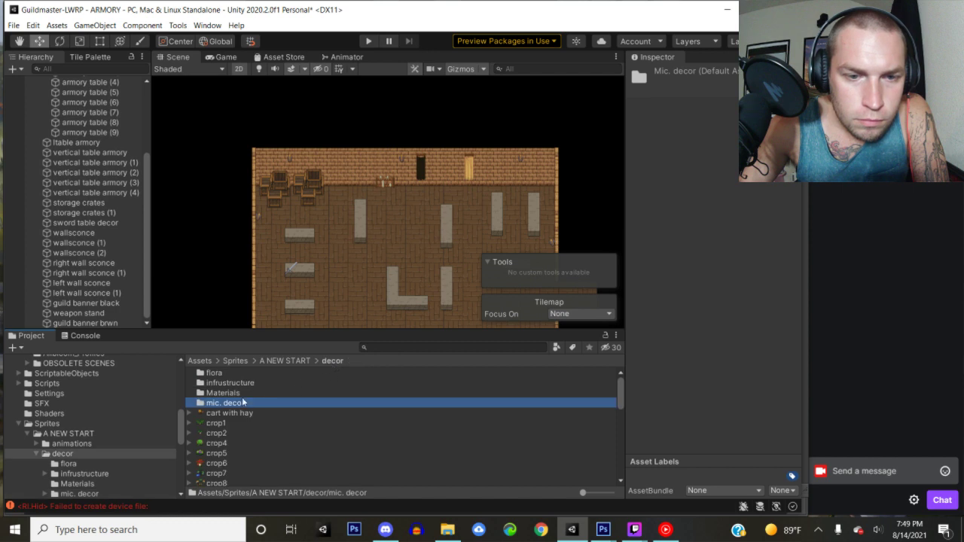
{"action": "scroll", "coordinate": [233, 419], "scroll_direction": "down", "scroll_amount": 4}
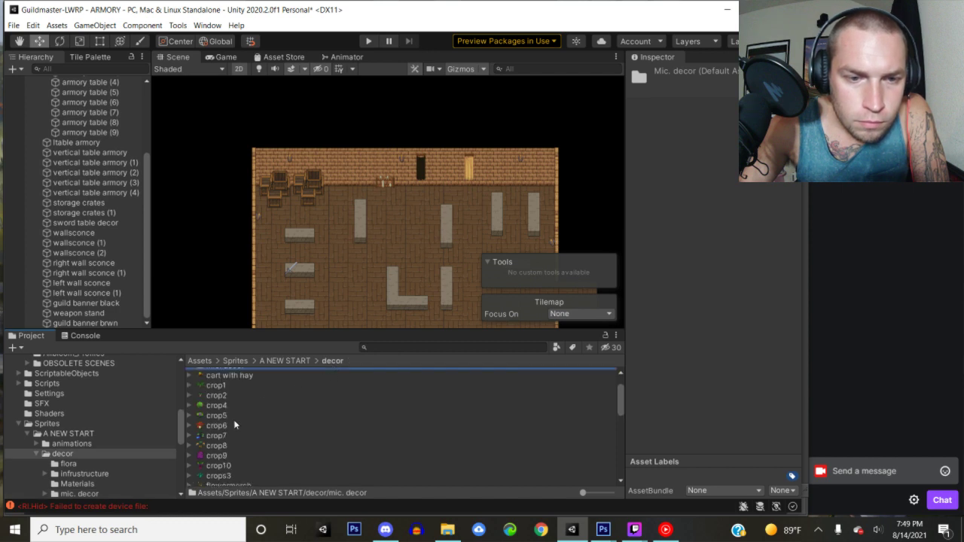
{"action": "scroll", "coordinate": [234, 424], "scroll_direction": "down", "scroll_amount": 5}
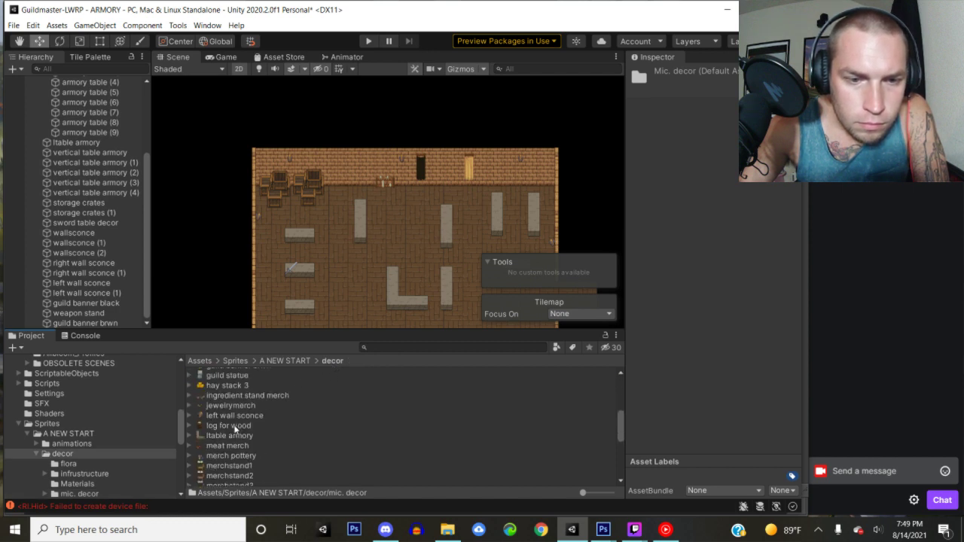
{"action": "scroll", "coordinate": [232, 424], "scroll_direction": "down", "scroll_amount": 3}
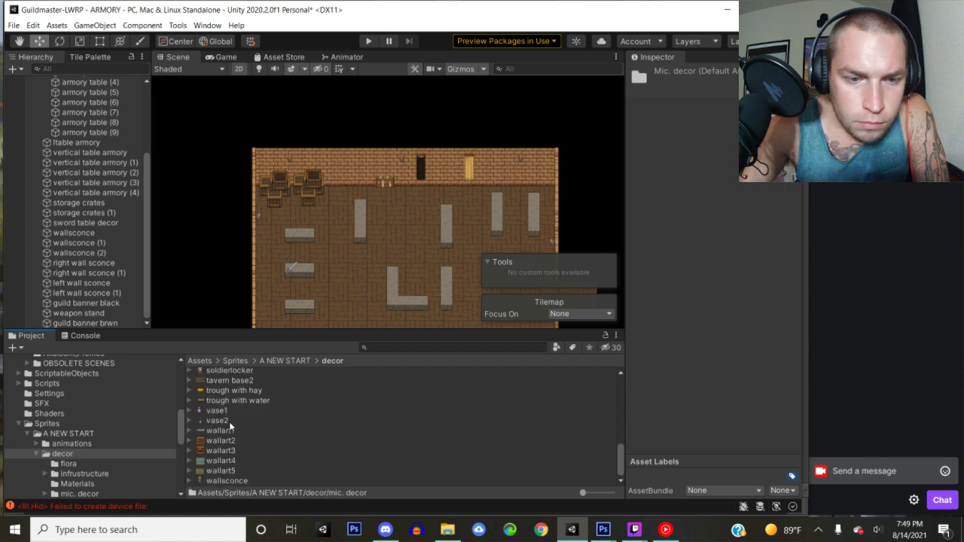
{"action": "scroll", "coordinate": [229, 421], "scroll_direction": "up", "scroll_amount": 12}
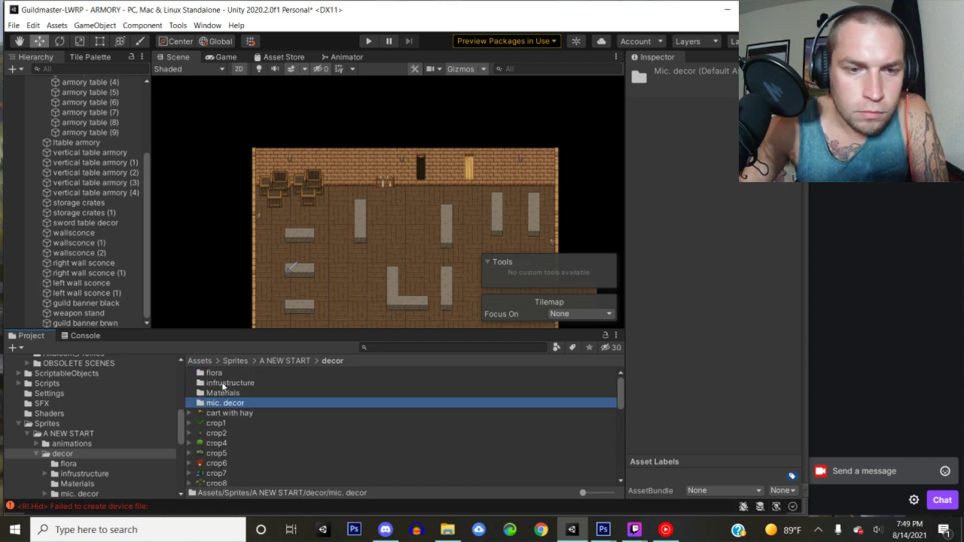
- Open the infrustructure subfolder and look through its walls, chairs, tables and other sprites
{"action": "double_click", "coordinate": [224, 384]}
{"action": "scroll", "coordinate": [231, 416], "scroll_direction": "down", "scroll_amount": 3}
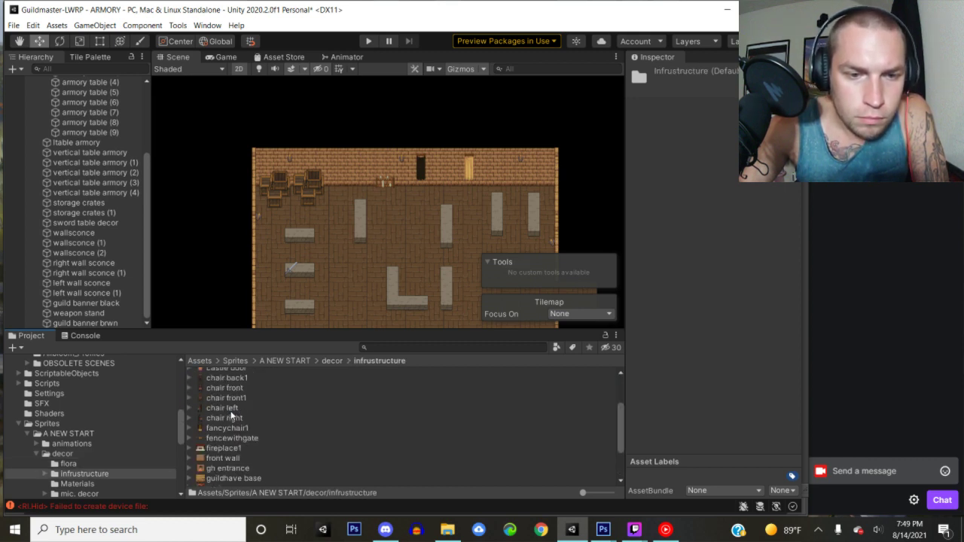
{"action": "scroll", "coordinate": [231, 416], "scroll_direction": "down", "scroll_amount": 3}
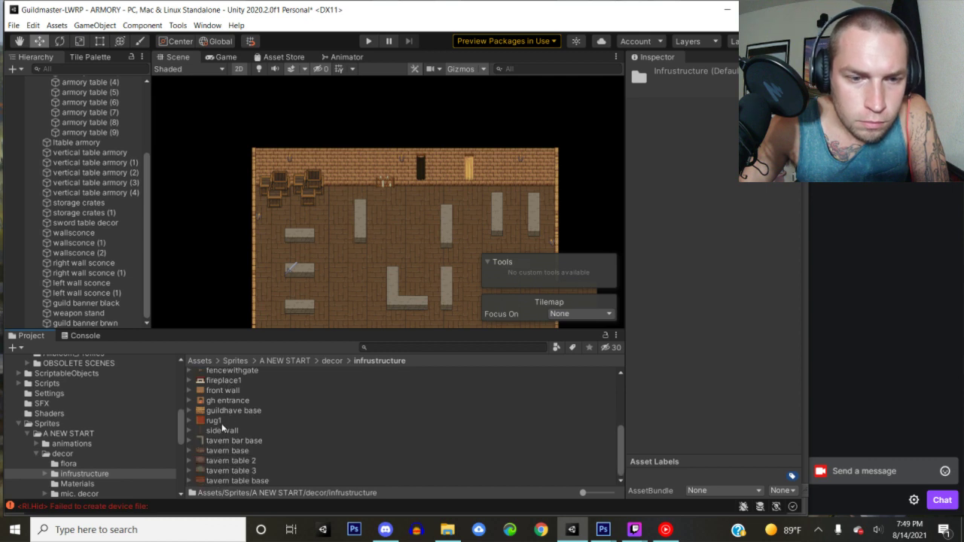
{"action": "scroll", "coordinate": [223, 428], "scroll_direction": "up", "scroll_amount": 6}
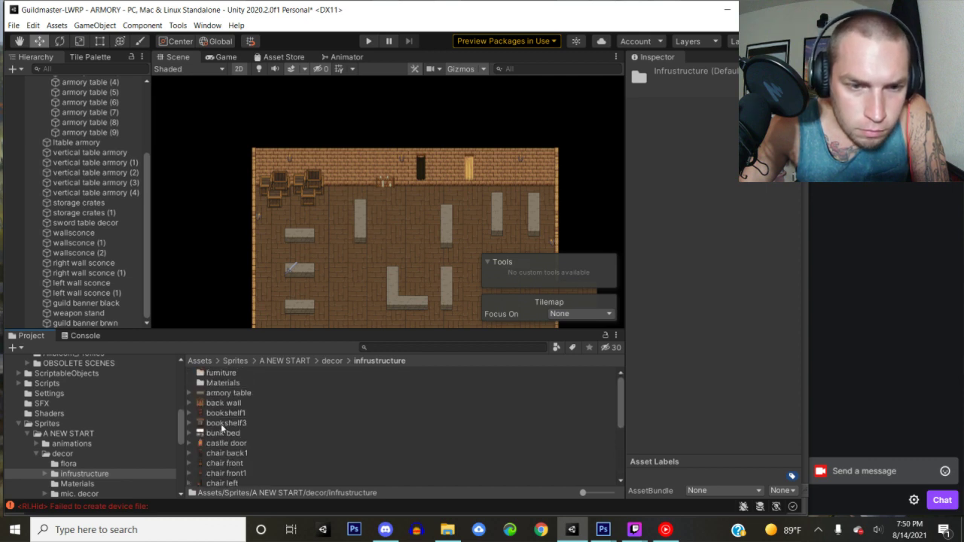
- Try to place the bar base tavern2 sprite from the furniture subfolder beside the armory room, and go back to the decor folder
{"action": "double_click", "coordinate": [228, 372]}
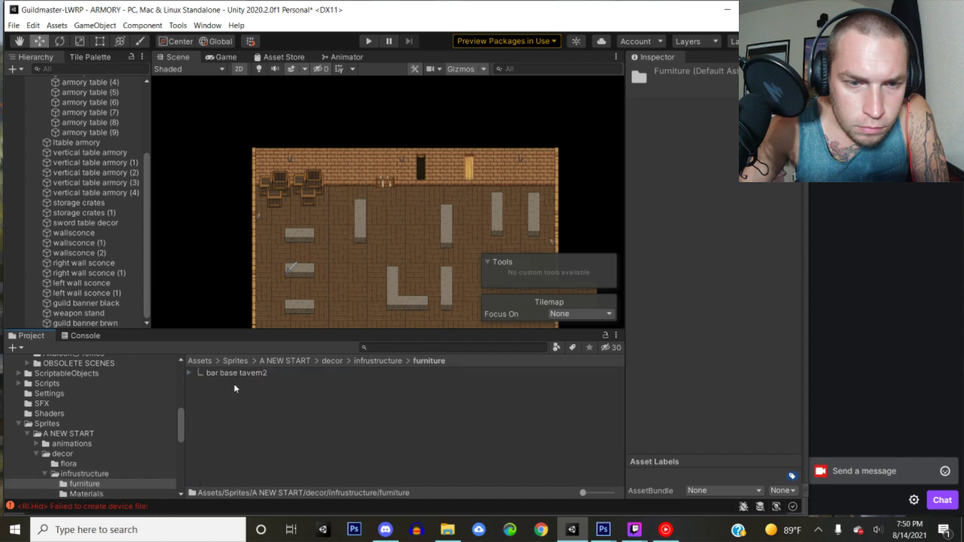
{"action": "left_click_drag", "start_coordinate": [240, 372], "coordinate": [211, 228]}
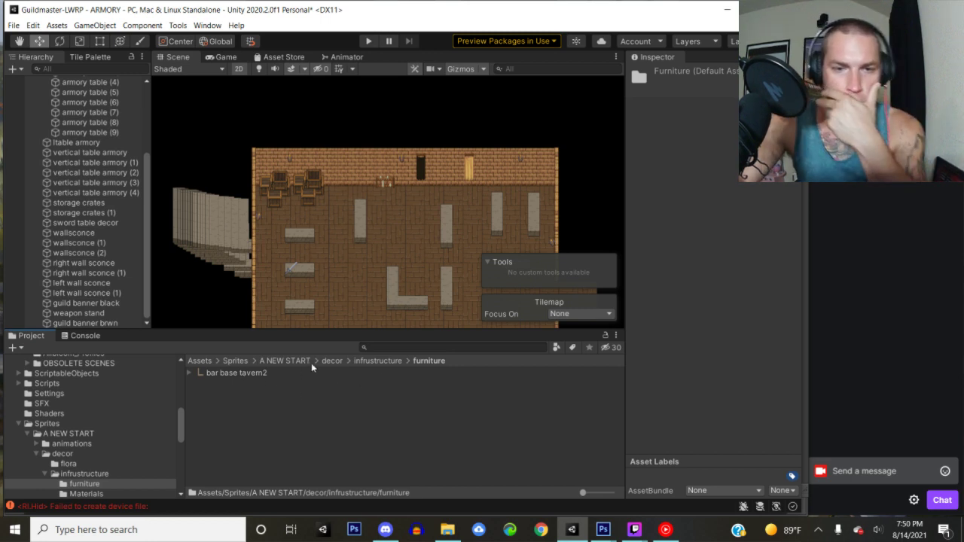
{"action": "left_click", "coordinate": [333, 361]}
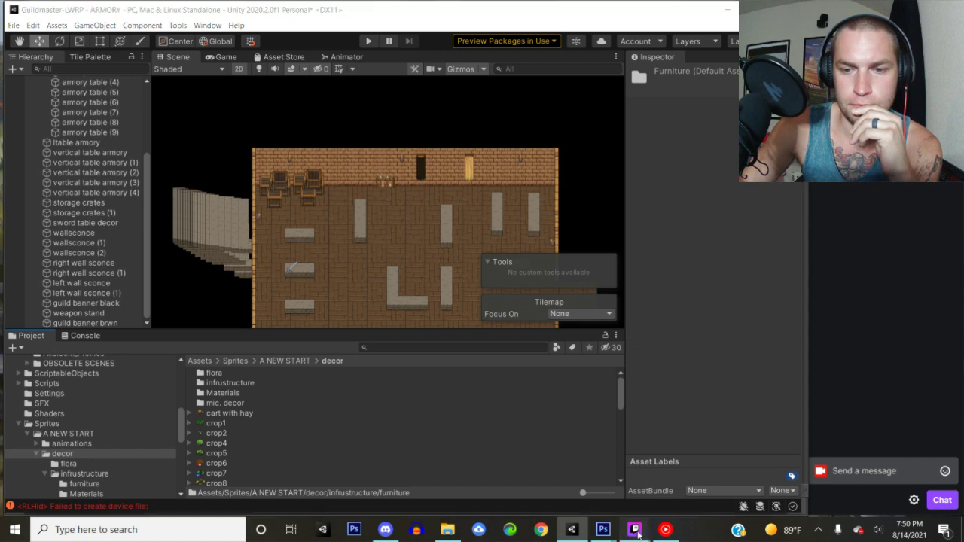
- Switch to Twitch Studio to check the live stream, and return to the Unity editor
{"action": "mouse_move", "coordinate": [635, 530]}
{"action": "left_click", "coordinate": [540, 504]}
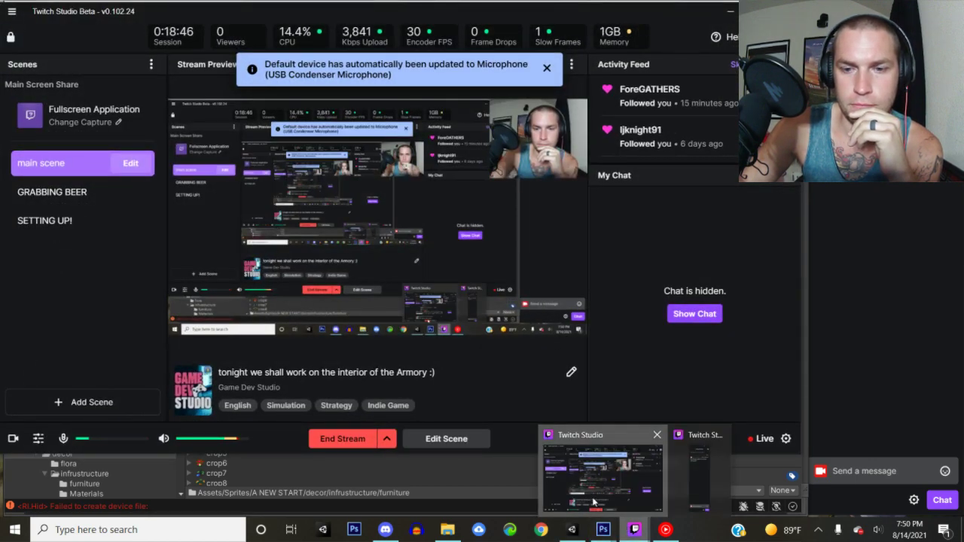
{"action": "left_click", "coordinate": [572, 529]}
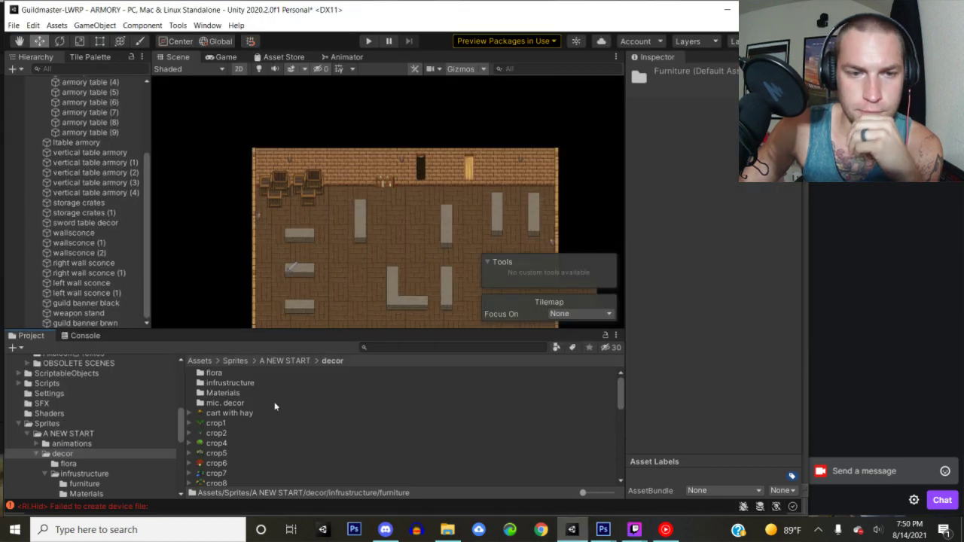
- Place the wallart5 sprite on the back wall beside the brown guild banner, with its order in layer set to 3
{"action": "scroll", "coordinate": [268, 431], "scroll_direction": "down", "scroll_amount": 3}
{"action": "scroll", "coordinate": [268, 433], "scroll_direction": "down", "scroll_amount": 3}
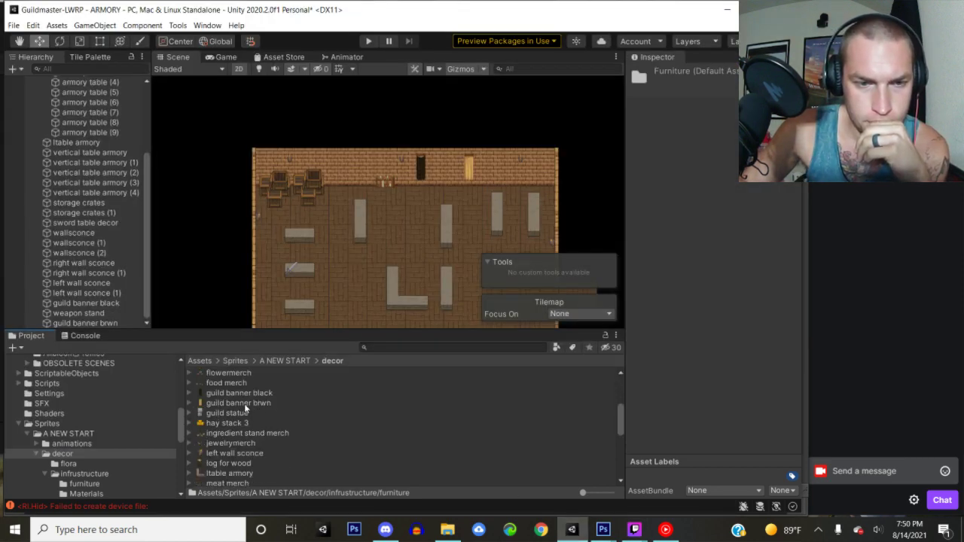
{"action": "scroll", "coordinate": [241, 435], "scroll_direction": "down", "scroll_amount": 8}
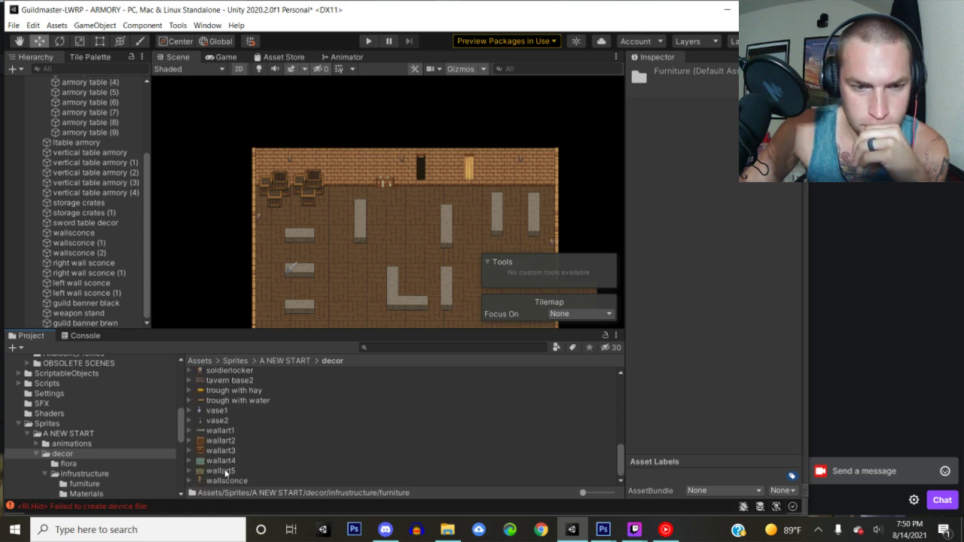
{"action": "left_click", "coordinate": [215, 473]}
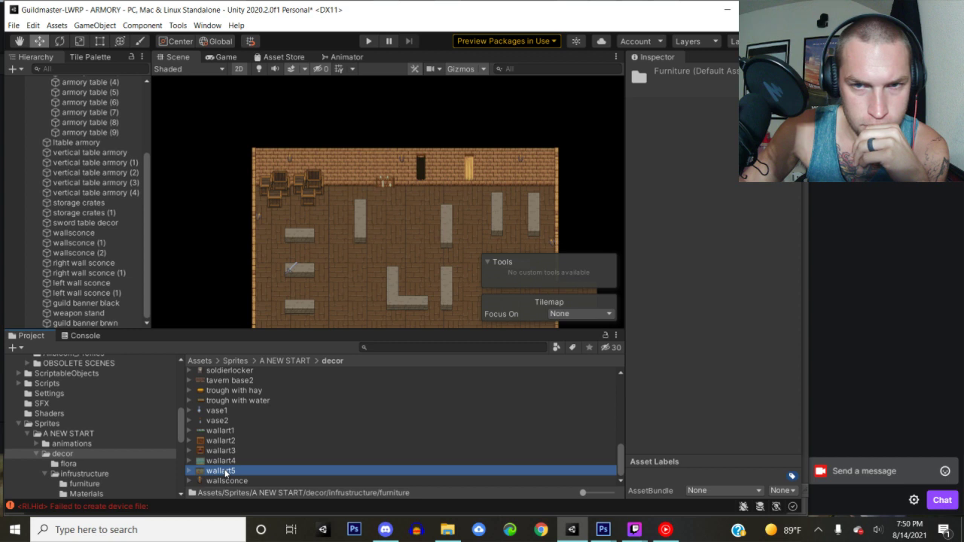
{"action": "left_click_drag", "start_coordinate": [181, 272], "coordinate": [178, 269]}
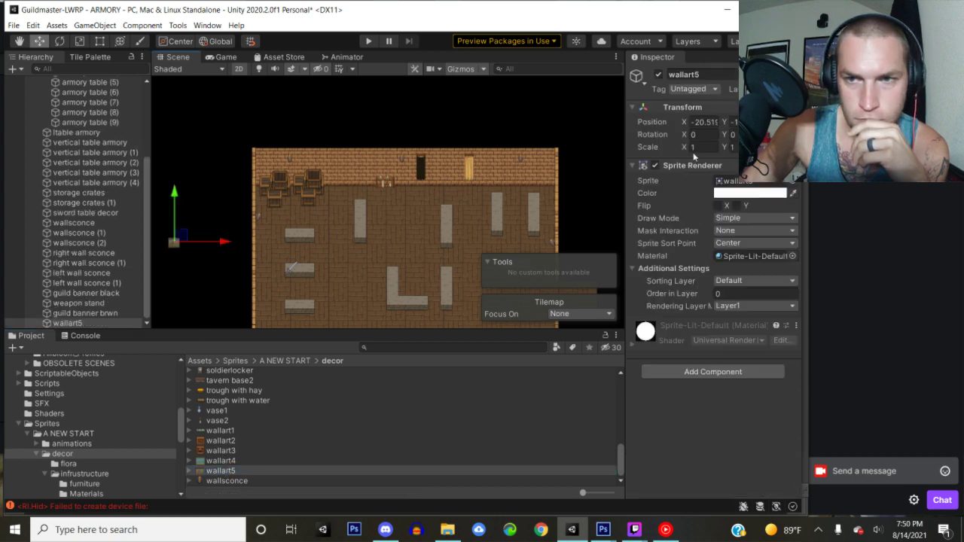
{"action": "left_click", "coordinate": [753, 293]}
{"action": "type", "text": "3"}
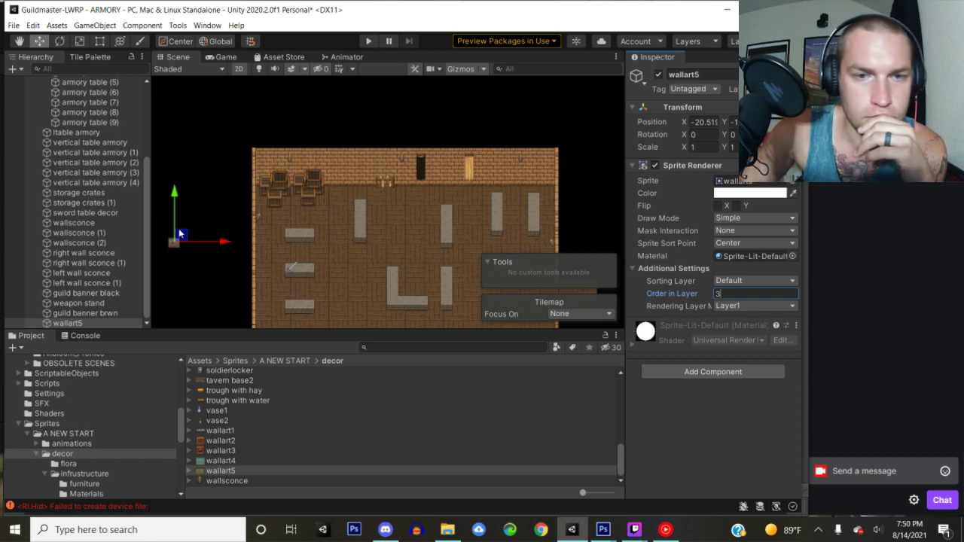
{"action": "left_click_drag", "start_coordinate": [174, 239], "coordinate": [505, 158]}
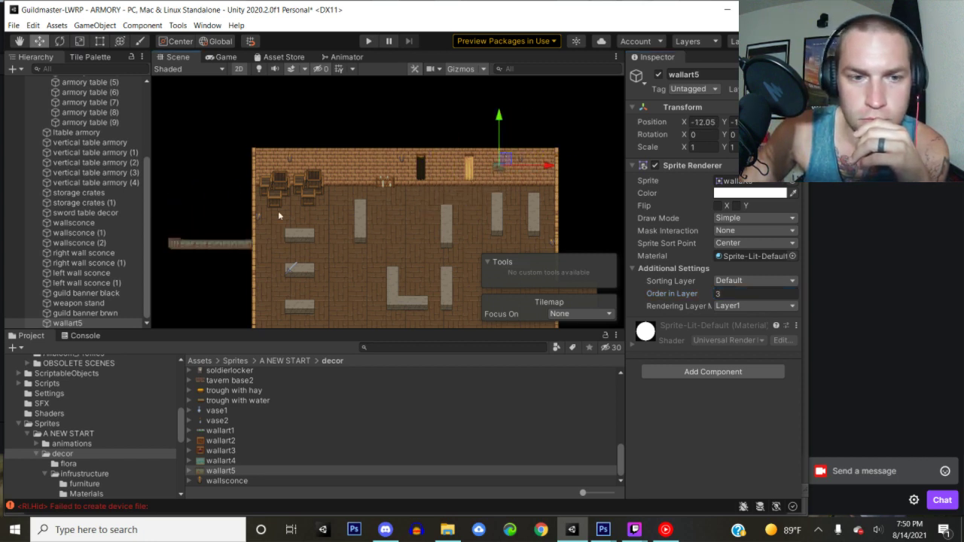
- Look through the decor folder and its Materials subfolder for more sprites, and go up to the A NEW START folder
{"action": "left_click", "coordinate": [380, 346]}
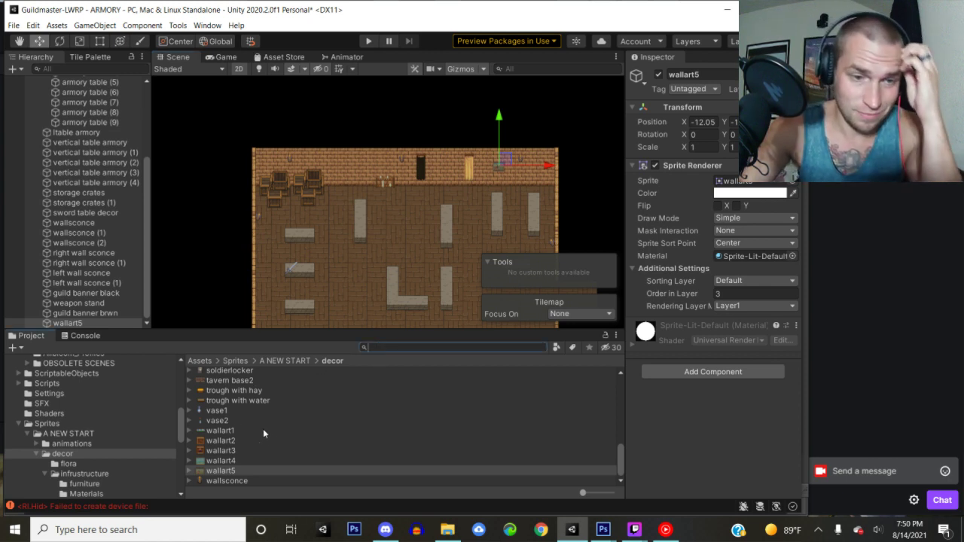
{"action": "scroll", "coordinate": [247, 417], "scroll_direction": "up", "scroll_amount": 2}
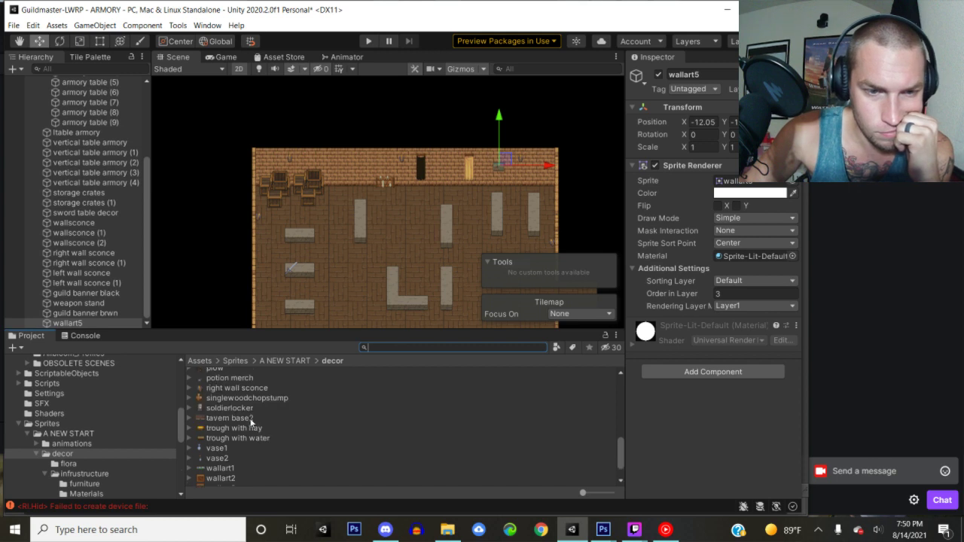
{"action": "scroll", "coordinate": [251, 424], "scroll_direction": "up", "scroll_amount": 1}
{"action": "scroll", "coordinate": [256, 435], "scroll_direction": "up", "scroll_amount": 5}
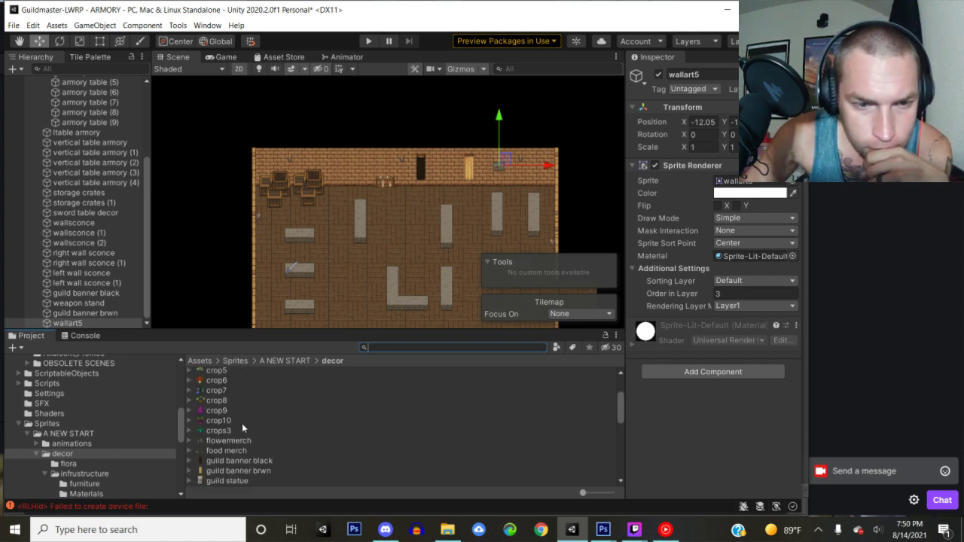
{"action": "scroll", "coordinate": [241, 423], "scroll_direction": "up", "scroll_amount": 3}
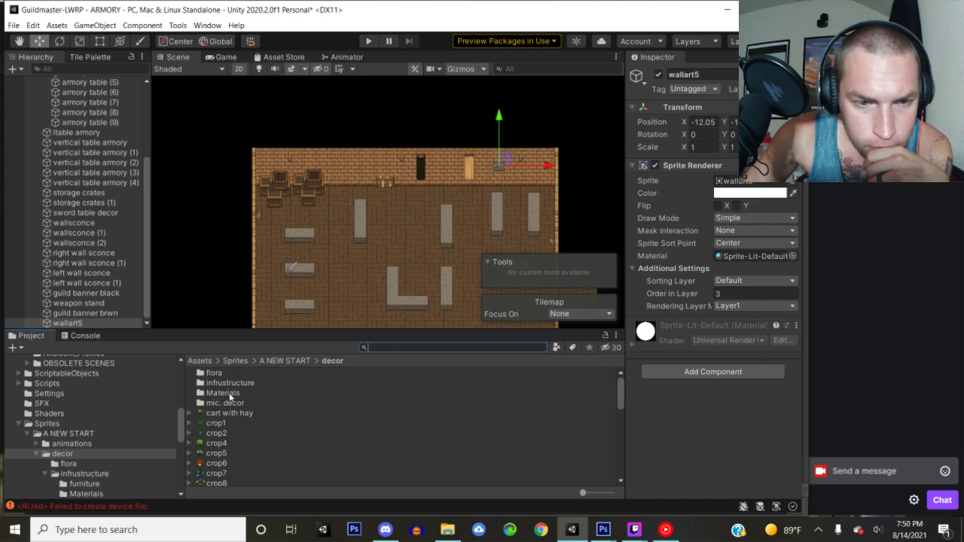
{"action": "double_click", "coordinate": [228, 393]}
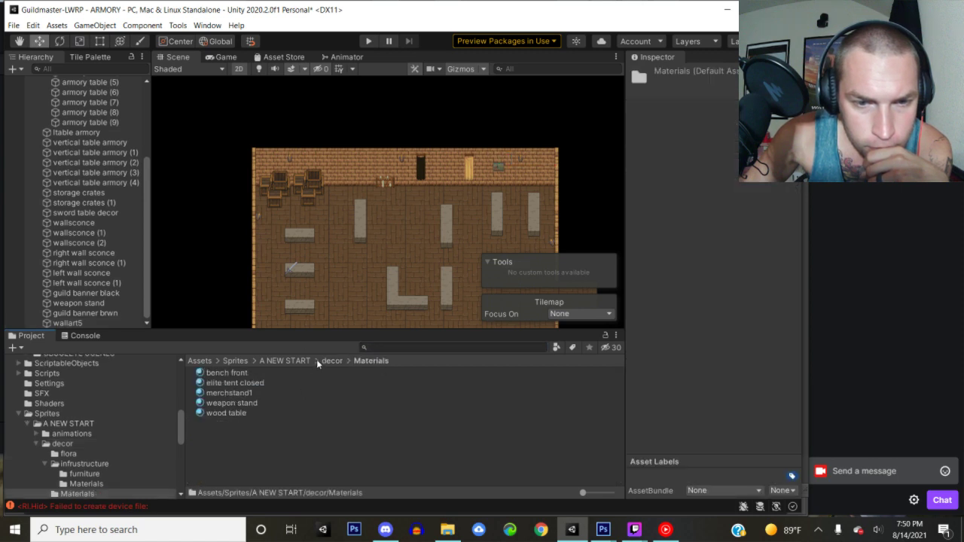
{"action": "left_click", "coordinate": [290, 361]}
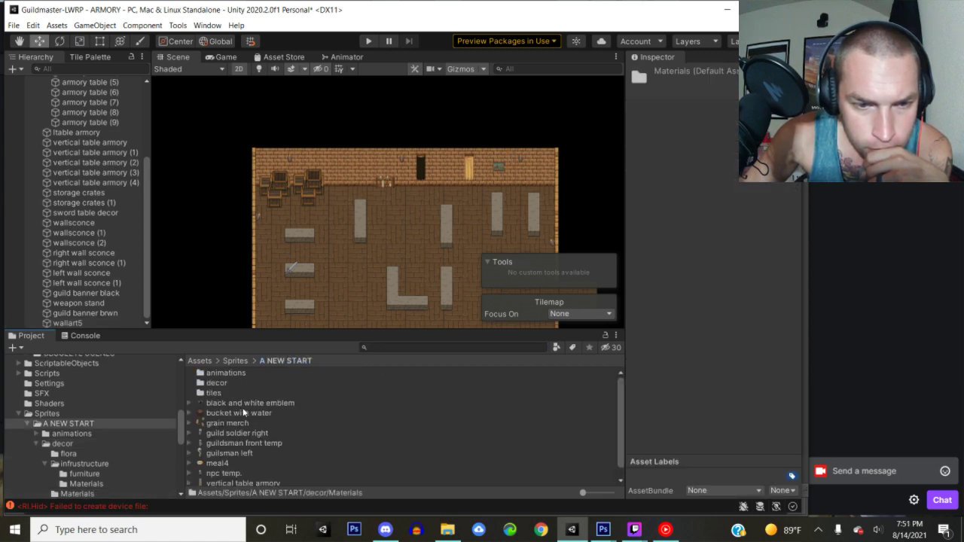
- Place the black and white emblem sprite on the back wall between the two guild banners, with its order in layer set to 3
{"action": "left_click_drag", "start_coordinate": [236, 401], "coordinate": [217, 259]}
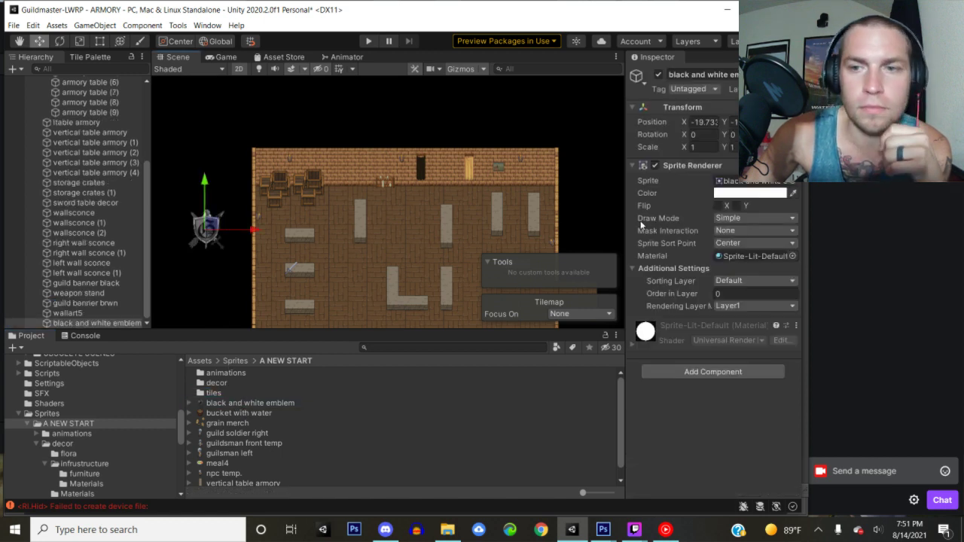
{"action": "left_click", "coordinate": [731, 293]}
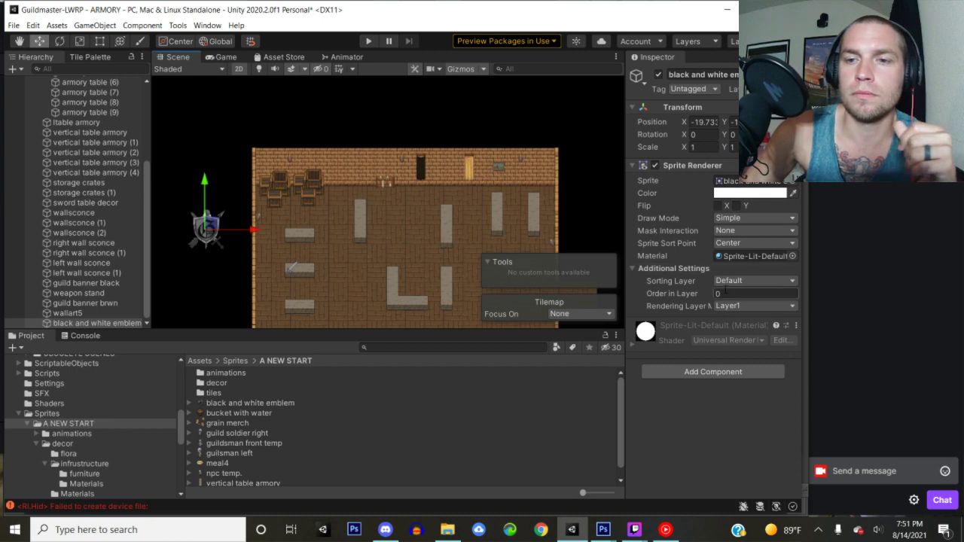
{"action": "type", "text": "2"}
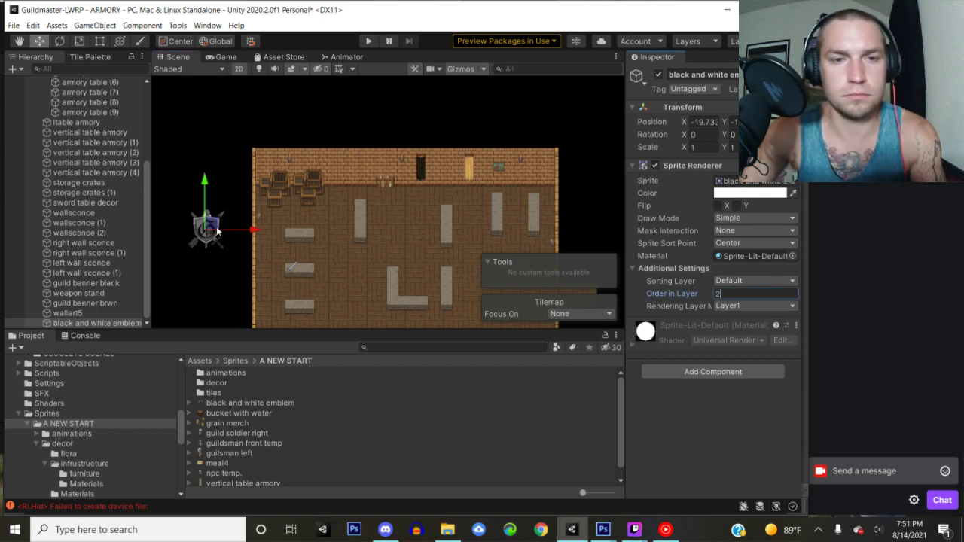
{"action": "left_click_drag", "start_coordinate": [209, 226], "coordinate": [498, 150]}
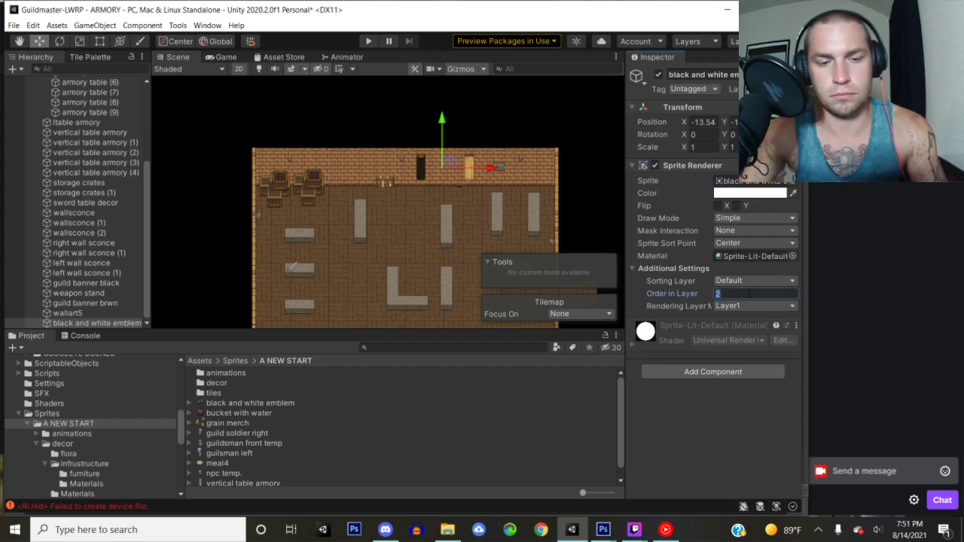
{"action": "left_click", "coordinate": [747, 294]}
{"action": "type", "text": "3"}
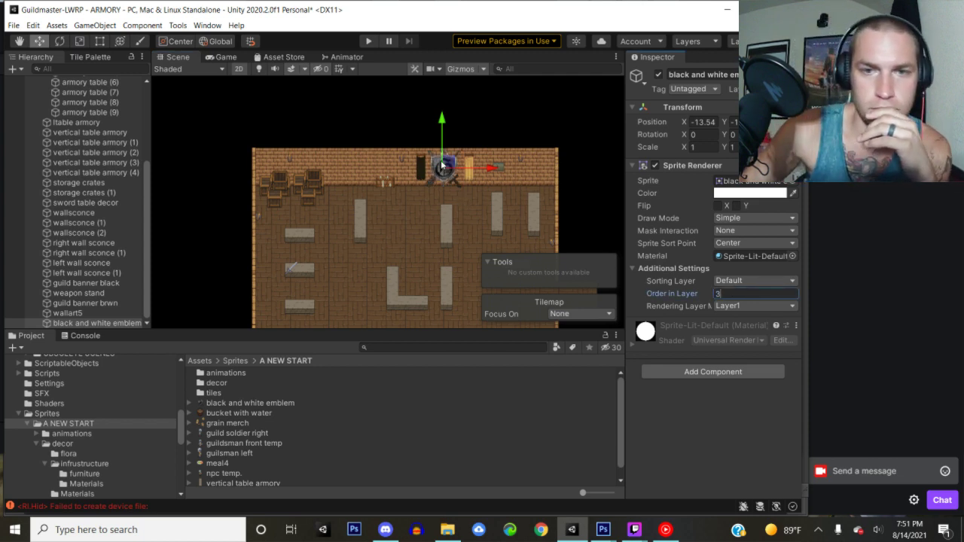
{"action": "left_click_drag", "start_coordinate": [447, 164], "coordinate": [449, 164]}
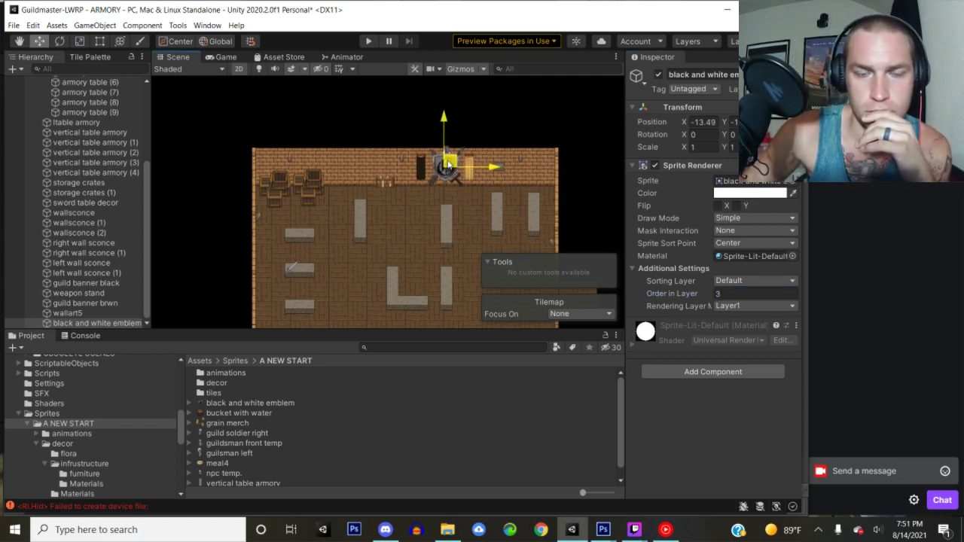
- Switch to Photoshop with the black and white emblem image, scale the emblem down toward its lower-left corner and save the file
{"action": "left_click", "coordinate": [235, 403]}
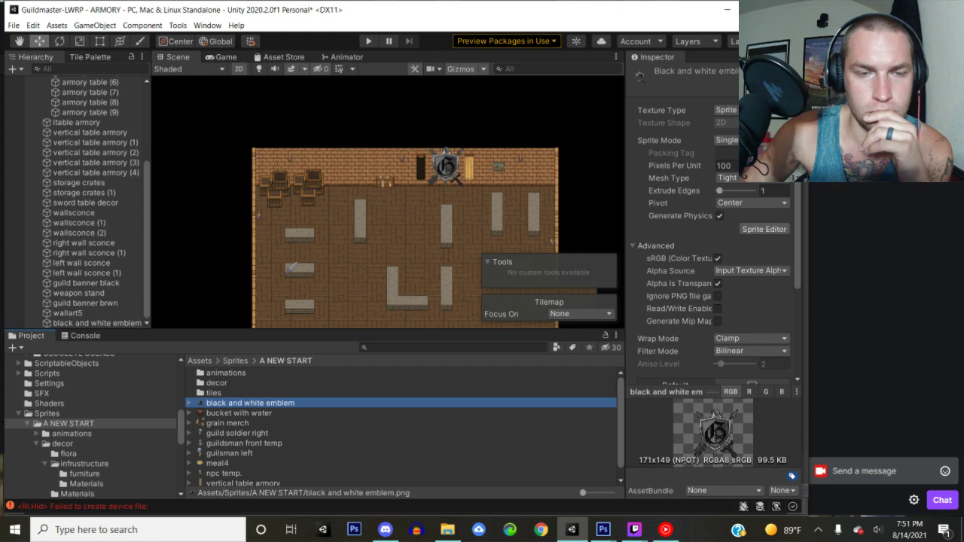
{"action": "key", "text": "alt+Tab"}
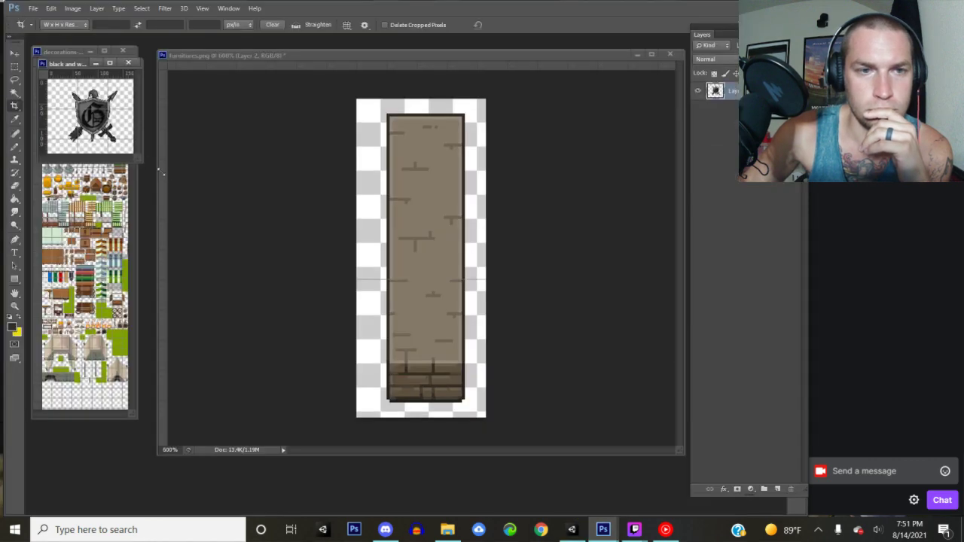
{"action": "key", "text": "ctrl+plus"}
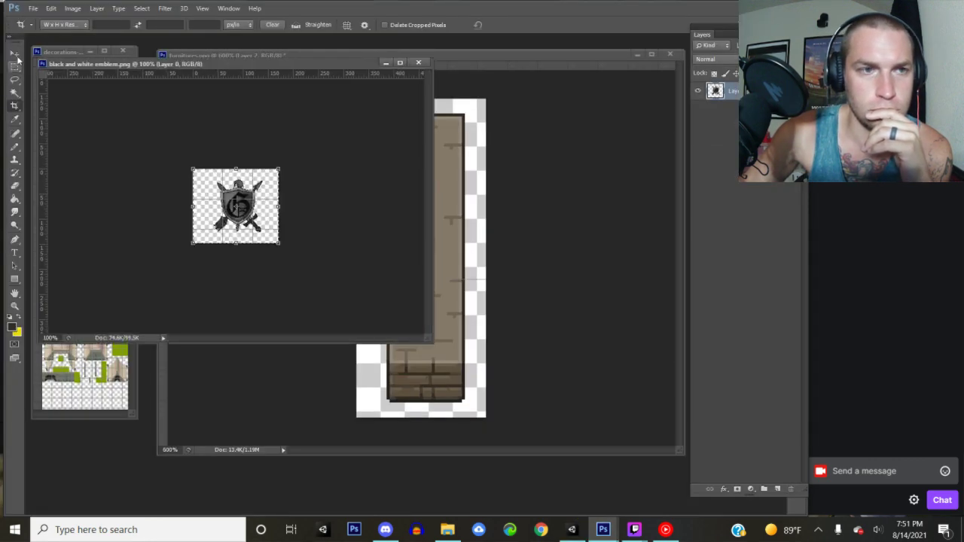
{"action": "left_click", "coordinate": [14, 54]}
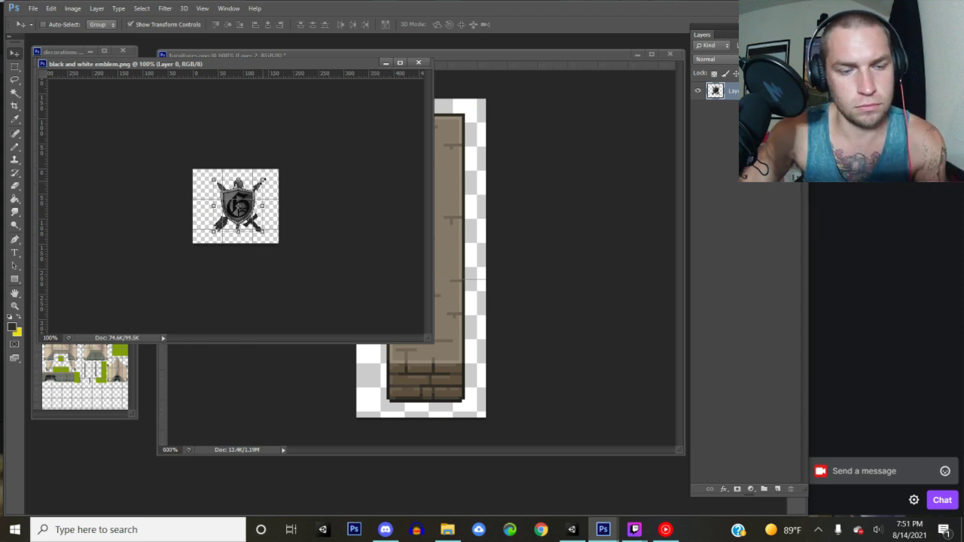
{"action": "key", "text": "ctrl+t"}
{"action": "left_click_drag", "start_coordinate": [263, 178], "coordinate": [255, 188]}
{"action": "left_click", "coordinate": [509, 26]}
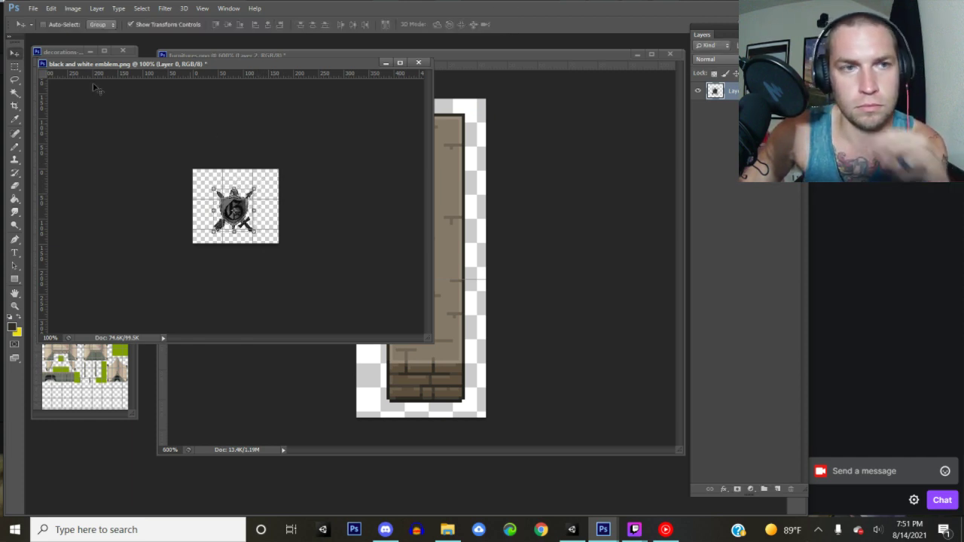
{"action": "left_click", "coordinate": [33, 10]}
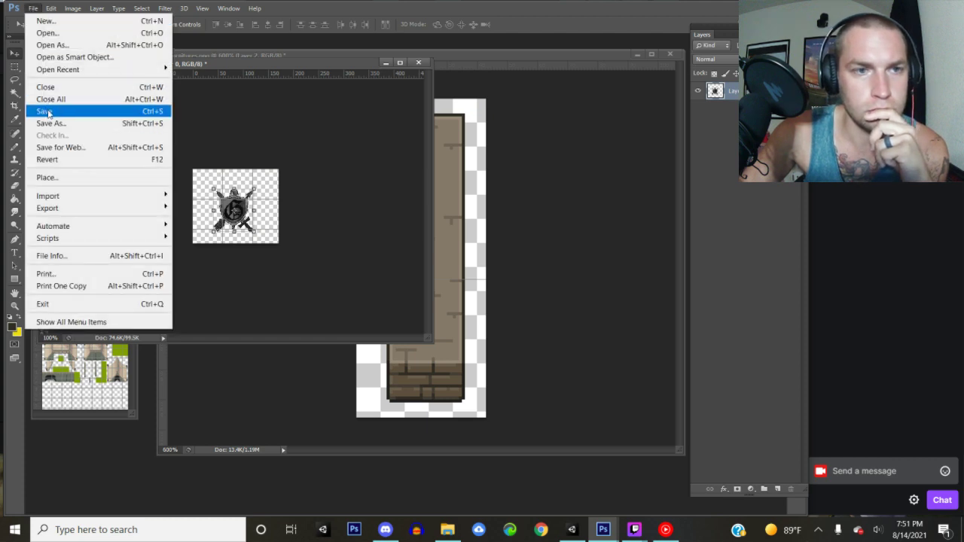
{"action": "left_click", "coordinate": [50, 111]}
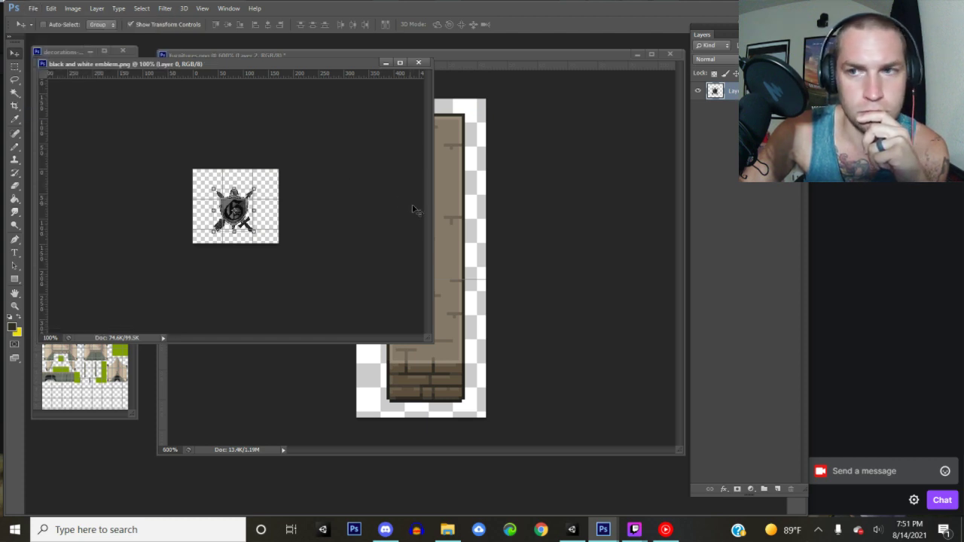
- Return to the Unity editor and center the resized emblem between the black and brown guild banners on the wall
{"action": "left_click", "coordinate": [572, 529]}
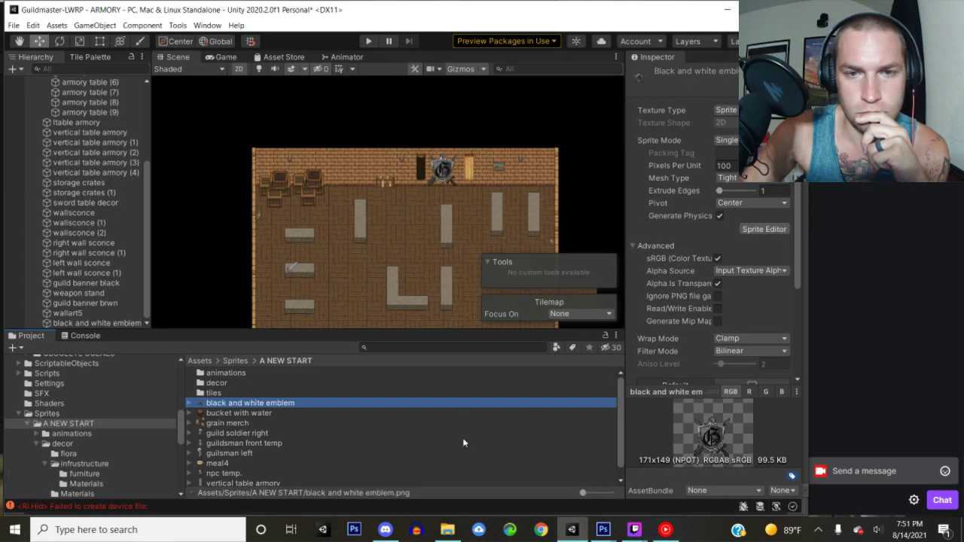
{"action": "left_click", "coordinate": [443, 169]}
{"action": "scroll", "coordinate": [459, 213], "scroll_direction": "up", "scroll_amount": 4}
{"action": "scroll", "coordinate": [396, 264], "scroll_direction": "up", "scroll_amount": 3}
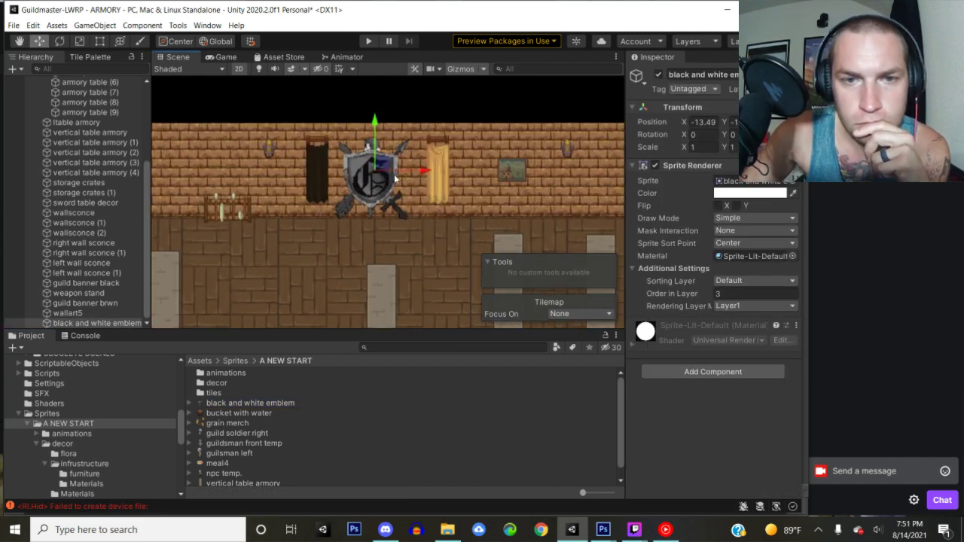
{"action": "left_click_drag", "start_coordinate": [381, 162], "coordinate": [392, 153]}
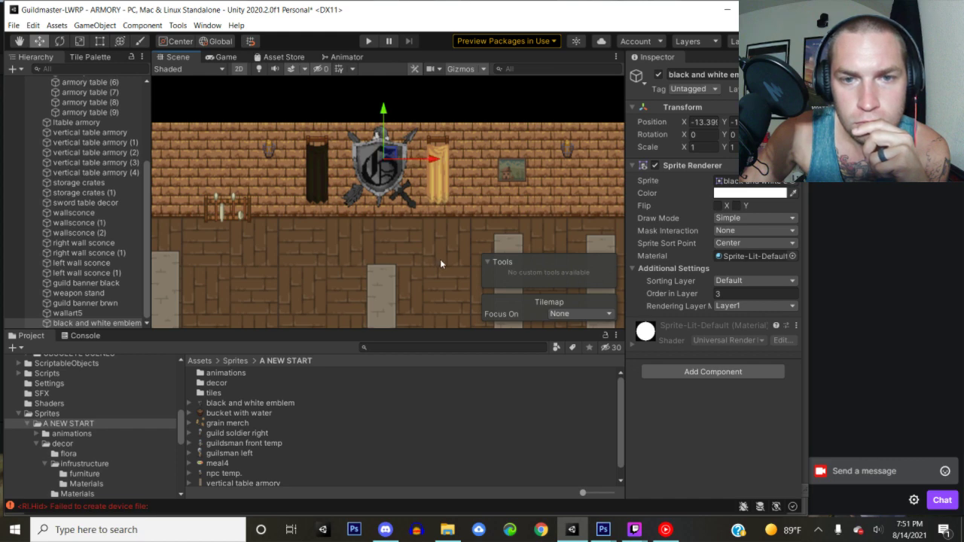
{"action": "scroll", "coordinate": [429, 253], "scroll_direction": "down", "scroll_amount": 8}
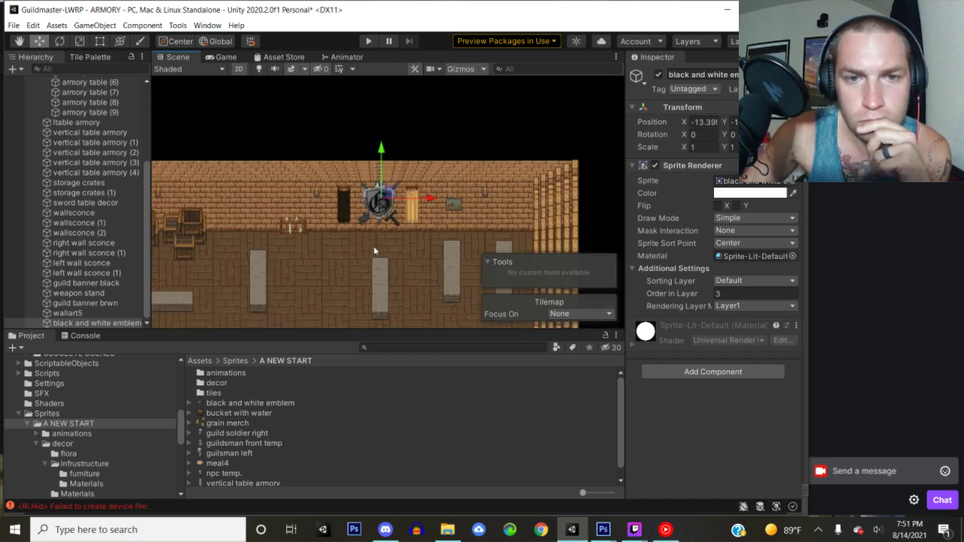
{"action": "scroll", "coordinate": [395, 207], "scroll_direction": "down", "scroll_amount": 3}
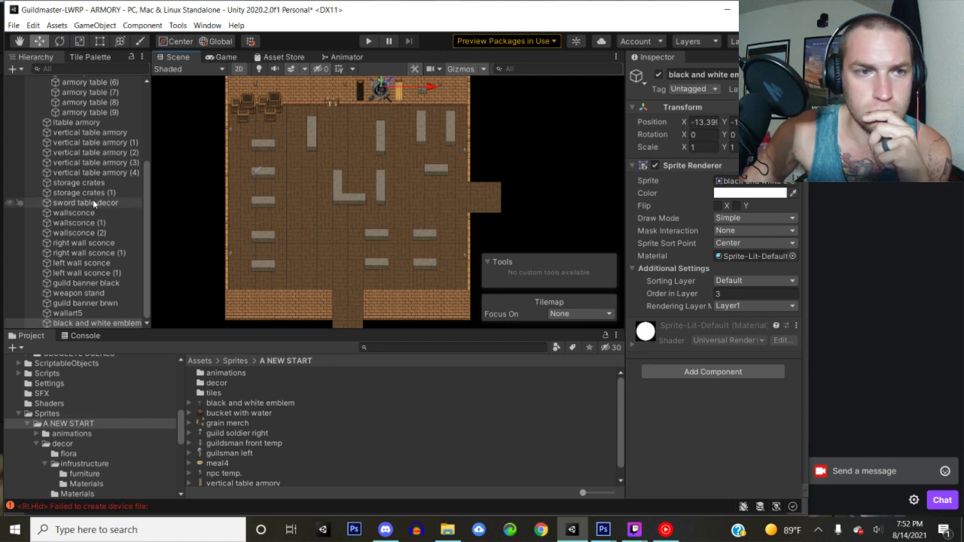
- Collapse the FURNITURE group and create an empty object named MISC. DECOR under vertical table armory (4)
{"action": "scroll", "coordinate": [83, 188], "scroll_direction": "up", "scroll_amount": 5}
{"action": "left_click", "coordinate": [37, 141]}
{"action": "scroll", "coordinate": [94, 289], "scroll_direction": "down", "scroll_amount": 2}
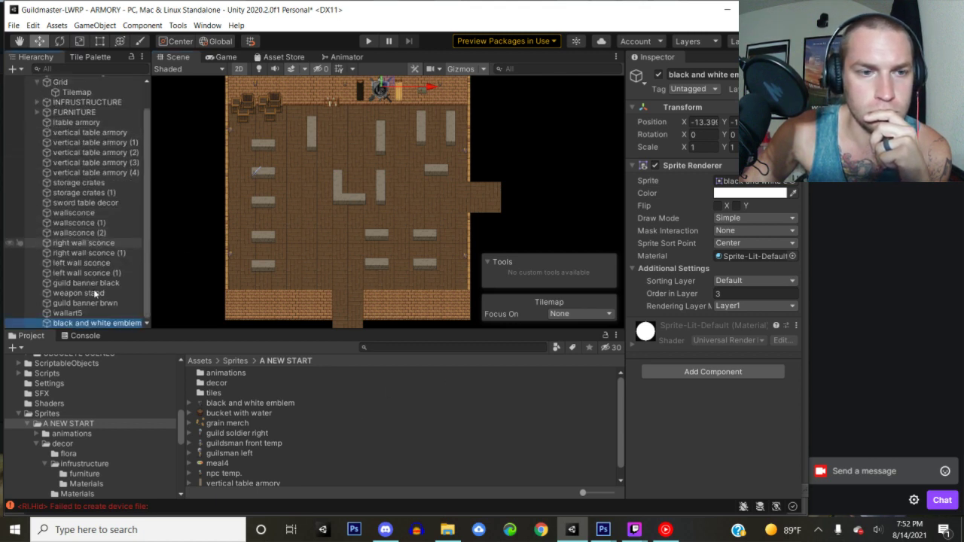
{"action": "scroll", "coordinate": [95, 224], "scroll_direction": "up", "scroll_amount": 2}
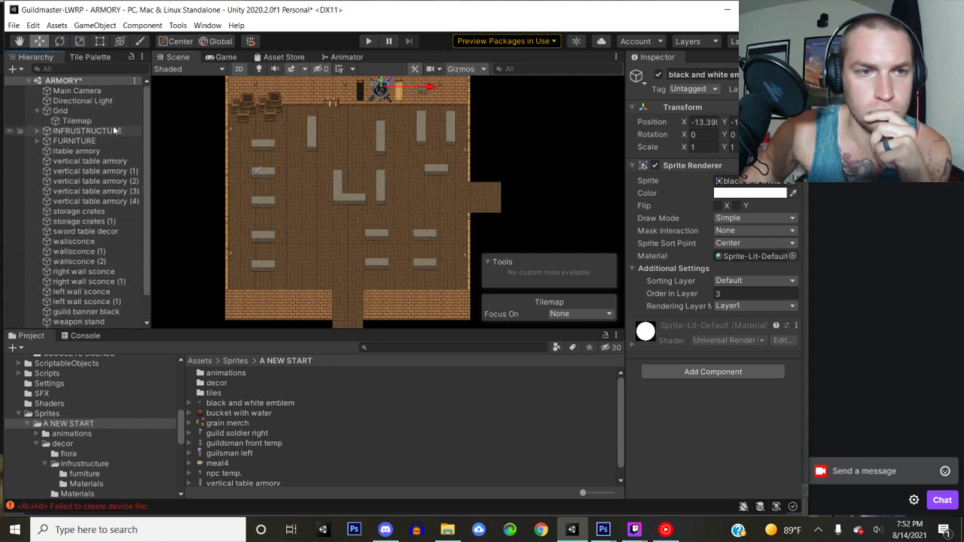
{"action": "right_click", "coordinate": [102, 201]}
{"action": "left_click", "coordinate": [135, 329]}
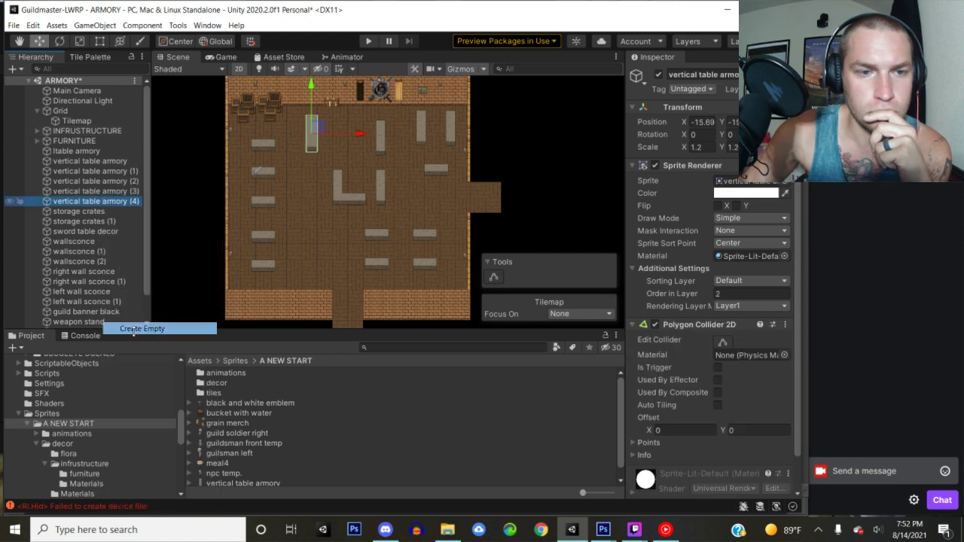
{"action": "type", "text": "MI"}
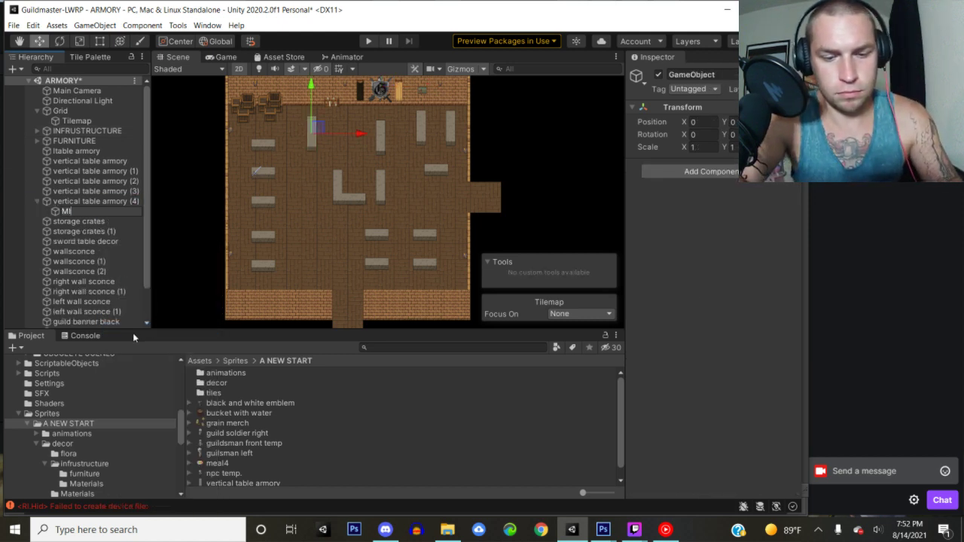
{"action": "type", "text": "SC. DECOR"}
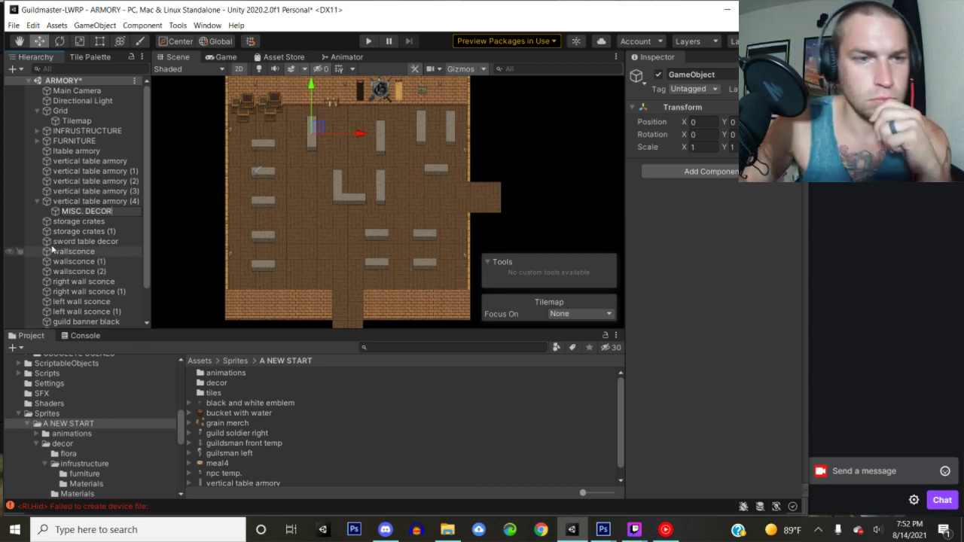
- Move the MISC. DECOR object out of vertical table armory (4) to the top level of the scene hierarchy
{"action": "left_click", "coordinate": [71, 220]}
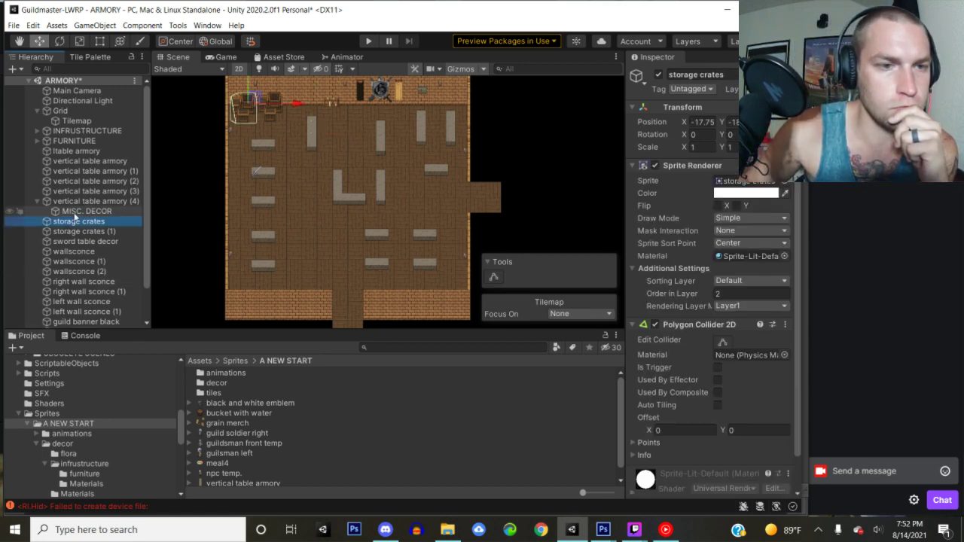
{"action": "left_click_drag", "start_coordinate": [75, 211], "coordinate": [68, 200]}
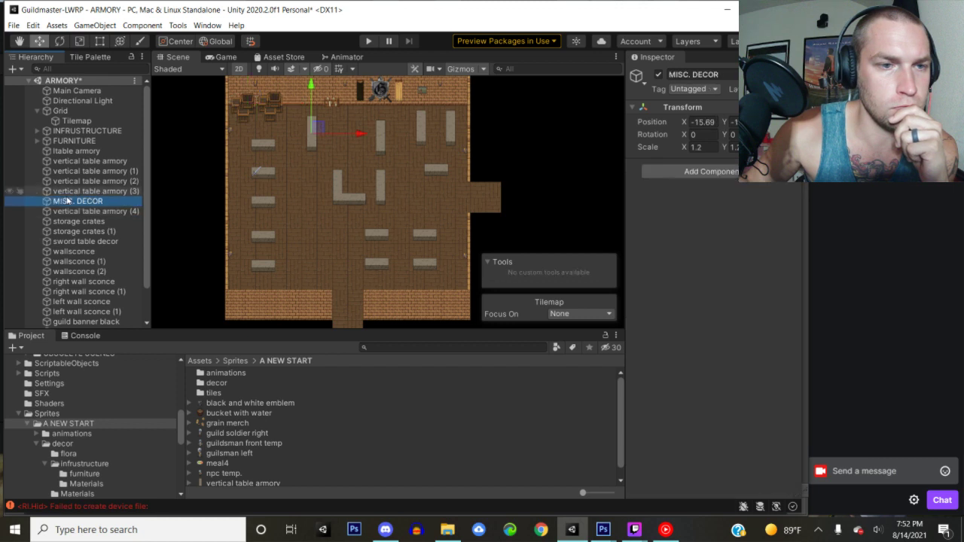
- Put ltable armory, vertical table armory and its copies (1) to (4) under the FURNITURE group and collapse it
{"action": "left_click", "coordinate": [65, 153]}
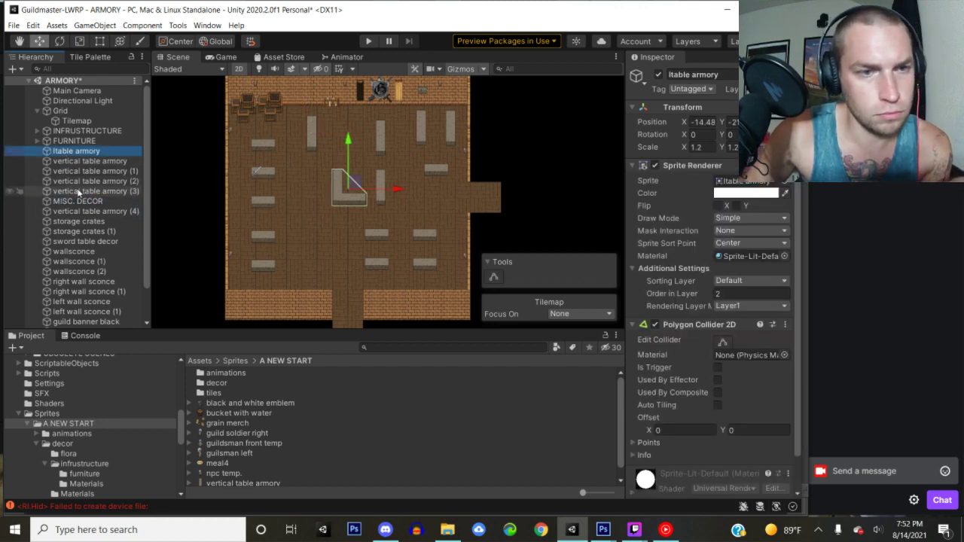
{"action": "left_click", "coordinate": [78, 191], "text": "shift"}
{"action": "left_click_drag", "start_coordinate": [79, 191], "coordinate": [77, 142]}
{"action": "left_click", "coordinate": [76, 141]}
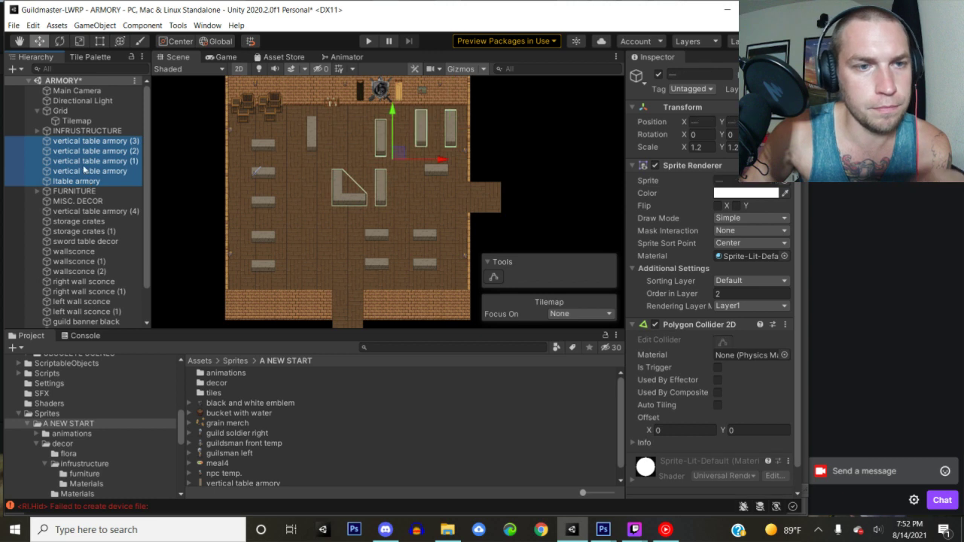
{"action": "left_click_drag", "start_coordinate": [88, 183], "coordinate": [85, 193]}
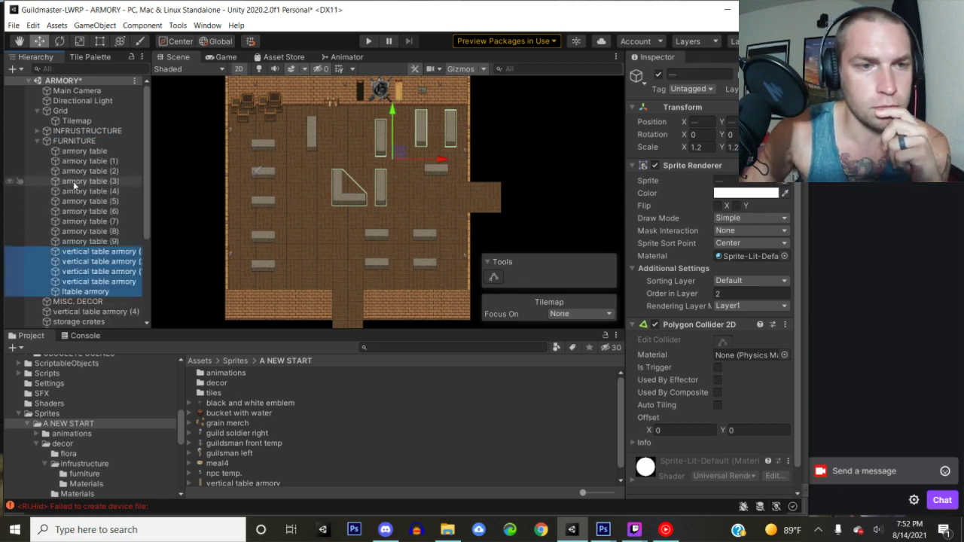
{"action": "left_click", "coordinate": [37, 141]}
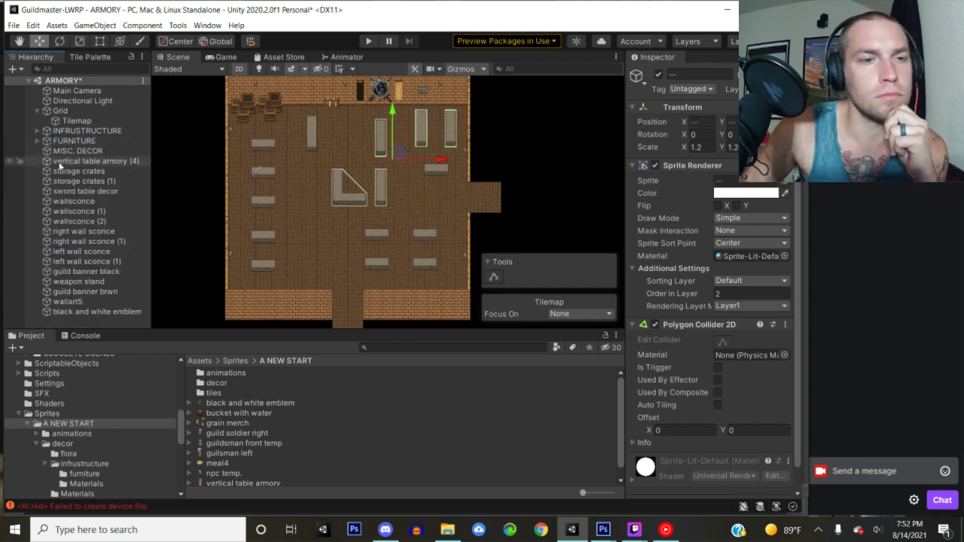
{"action": "left_click_drag", "start_coordinate": [66, 161], "coordinate": [50, 144]}
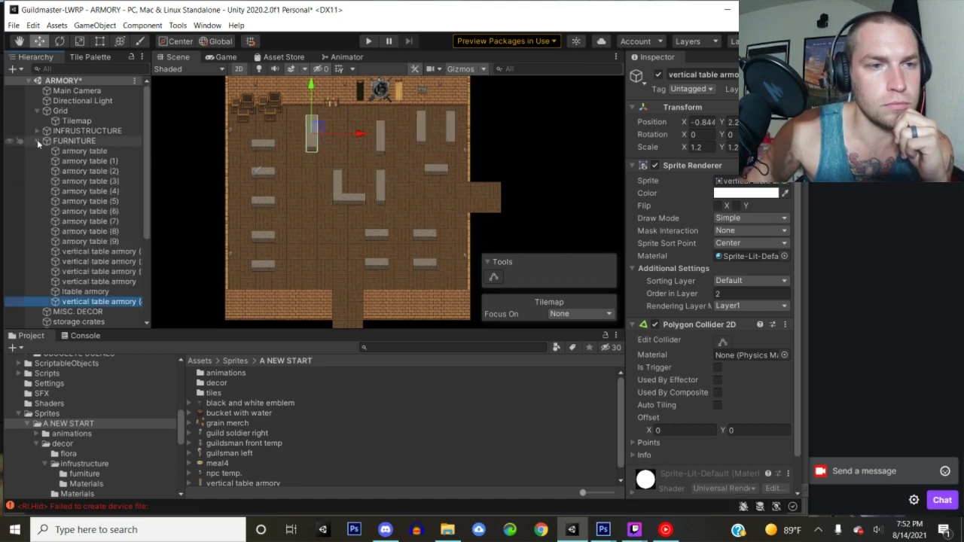
{"action": "left_click", "coordinate": [37, 141]}
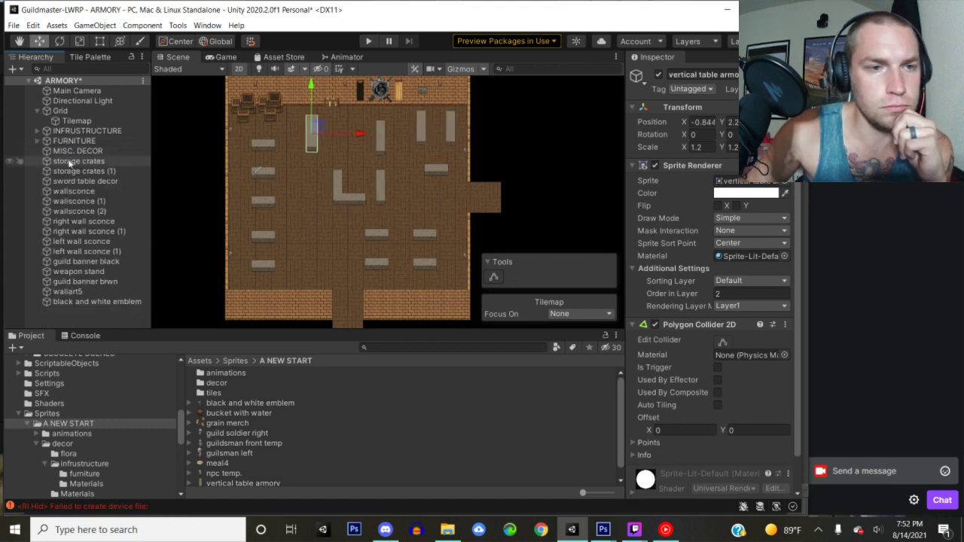
- Put all objects from storage crates through black and white emblem under the MISC. DECOR group
{"action": "left_click", "coordinate": [69, 163]}
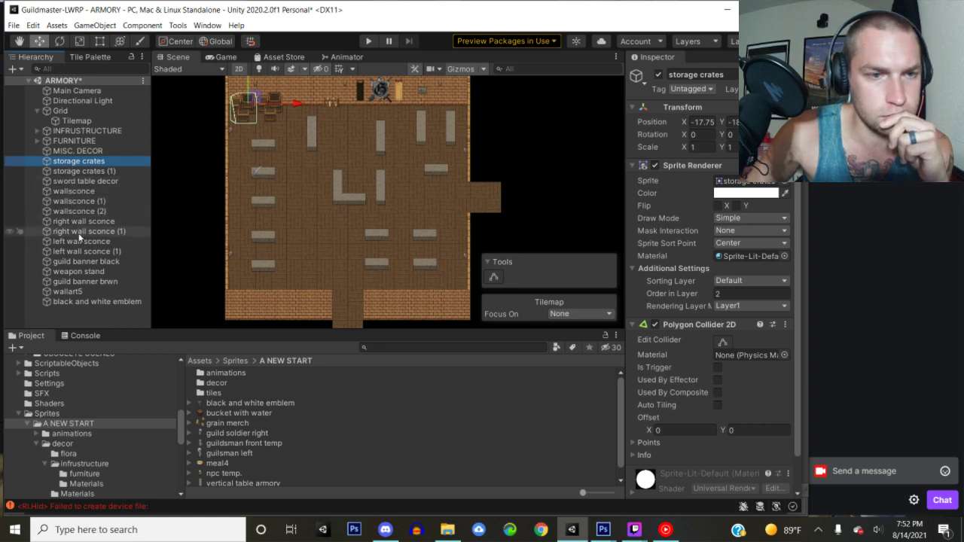
{"action": "left_click", "coordinate": [81, 301], "text": "shift"}
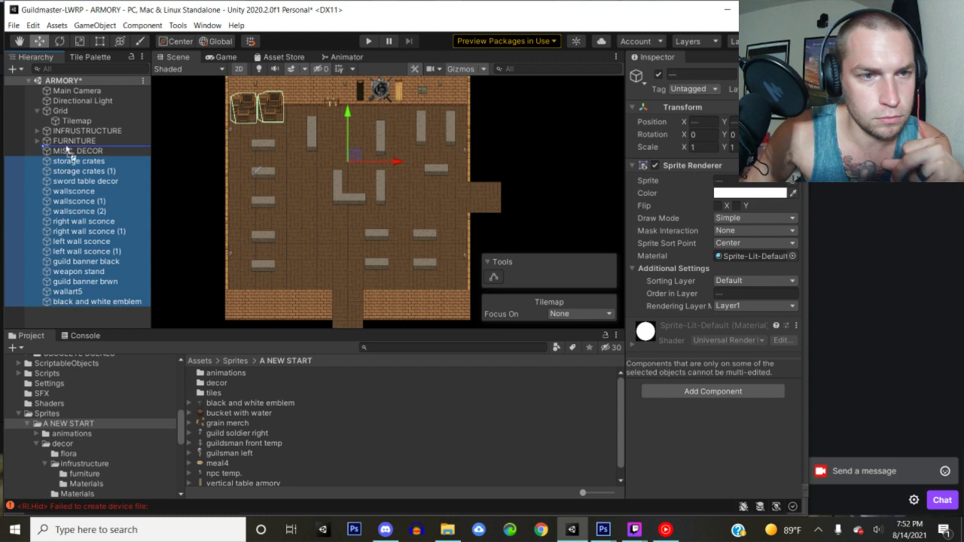
{"action": "left_click_drag", "start_coordinate": [69, 153], "coordinate": [69, 153]}
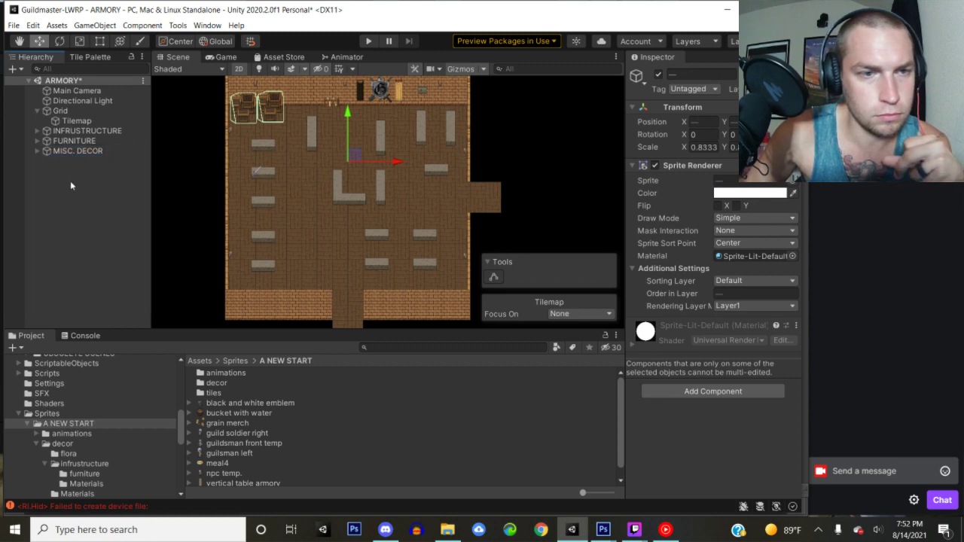
- Create an empty object named TABLE SETUPS at the top level of the scene hierarchy
{"action": "right_click", "coordinate": [72, 185]}
{"action": "left_click", "coordinate": [106, 311]}
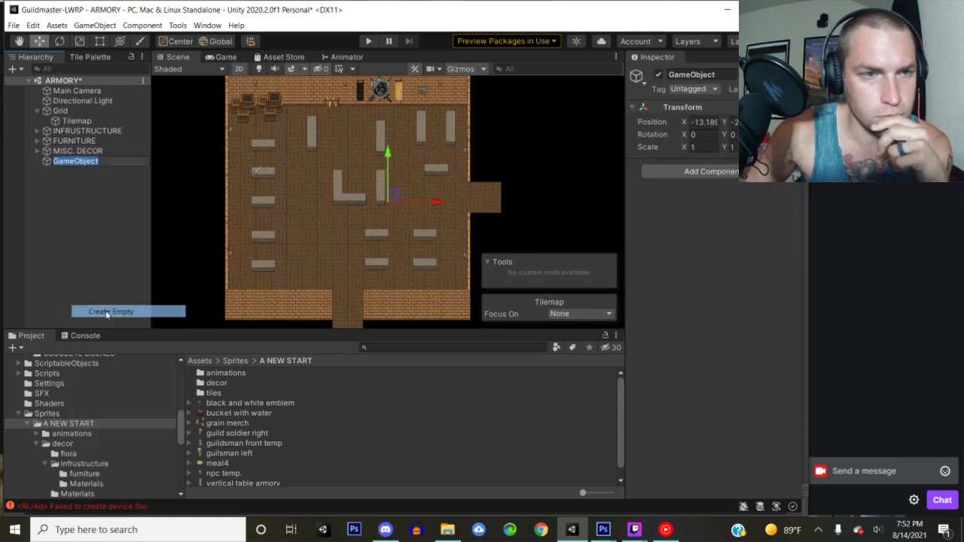
{"action": "type", "text": "TA"}
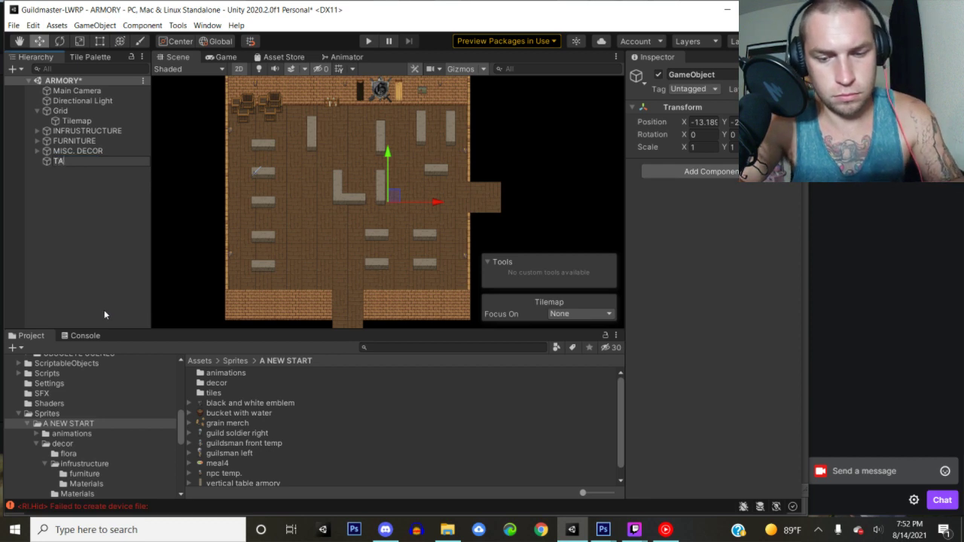
{"action": "type", "text": "BLE SETUPS"}
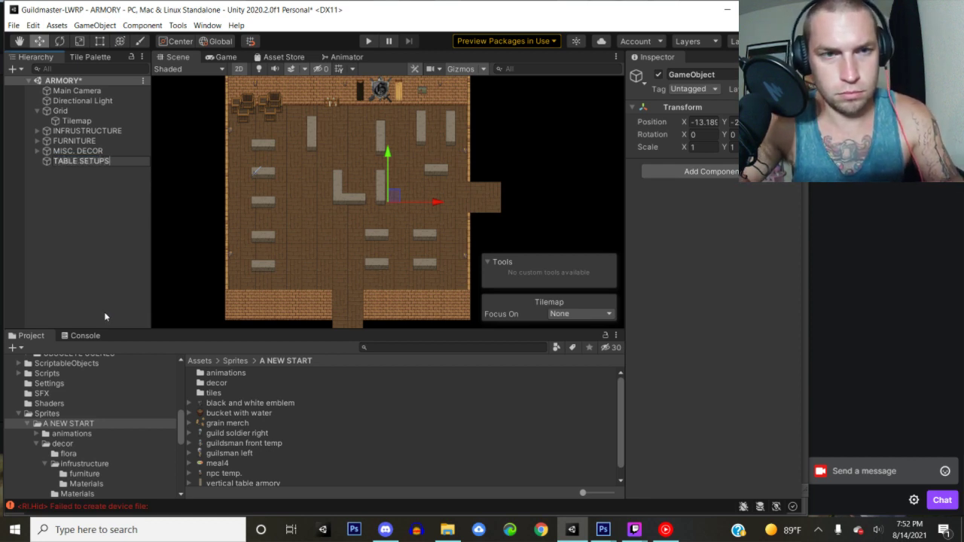
{"action": "left_click", "coordinate": [100, 248]}
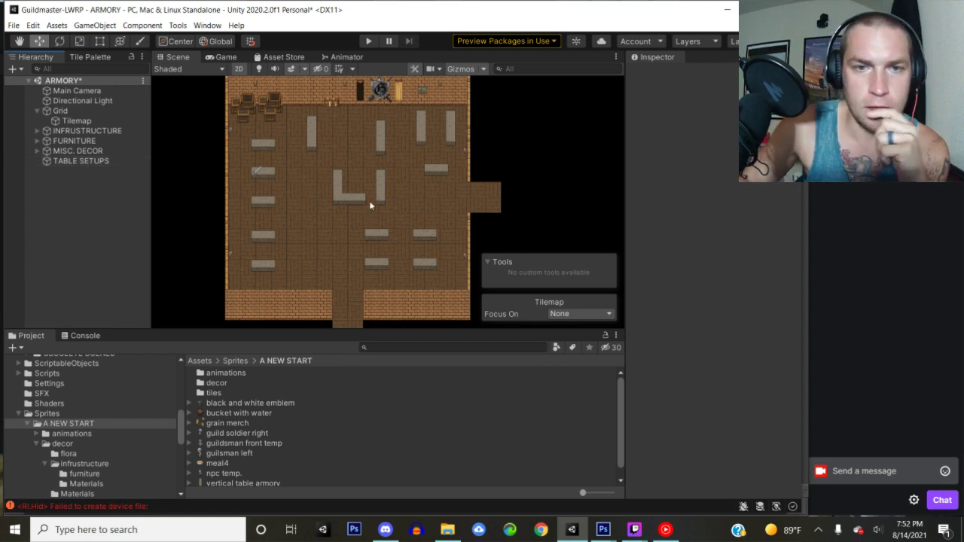
- Add the guildsman front temp sprite to the scene with order in layer 4 and move it inside the L-shaped table
{"action": "scroll", "coordinate": [370, 201], "scroll_direction": "up", "scroll_amount": 2}
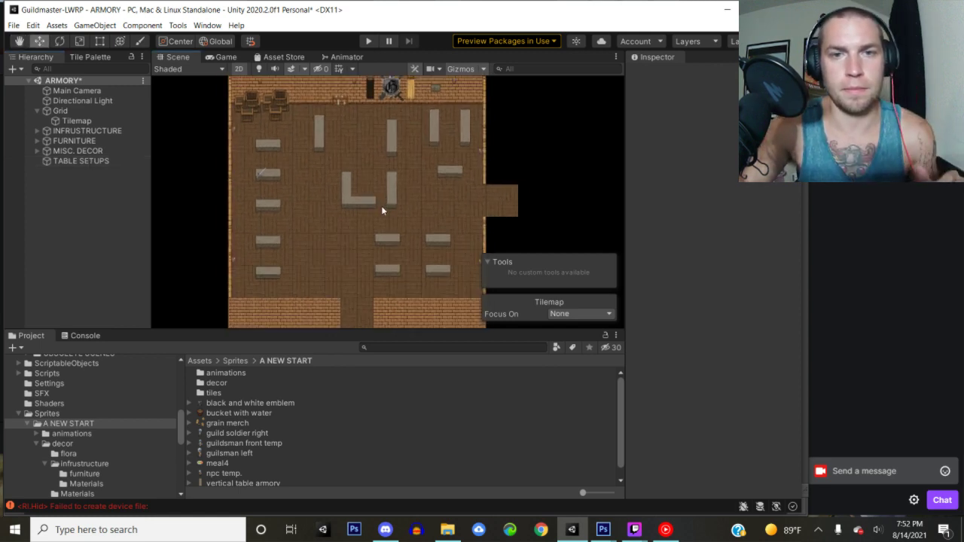
{"action": "scroll", "coordinate": [382, 211], "scroll_direction": "down", "scroll_amount": 1}
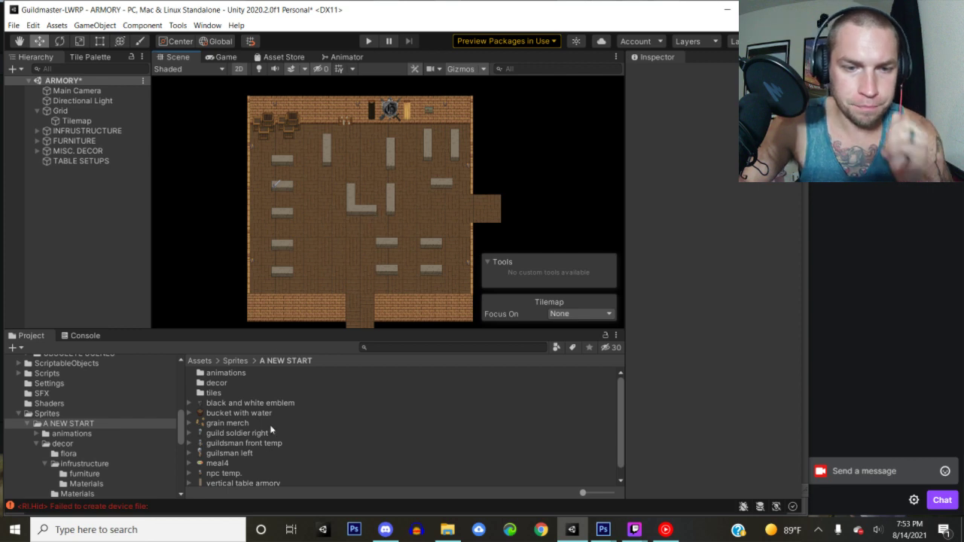
{"action": "left_click_drag", "start_coordinate": [241, 443], "coordinate": [201, 246]}
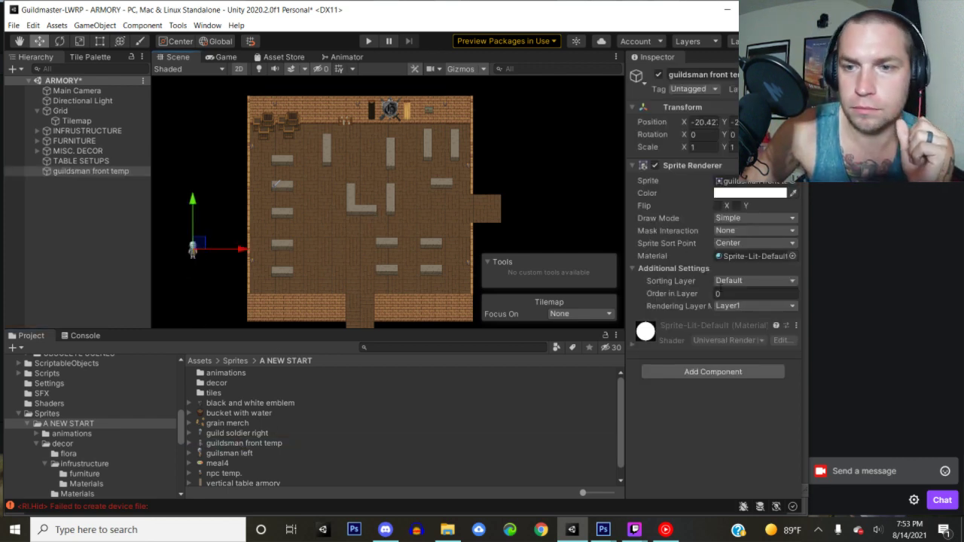
{"action": "left_click", "coordinate": [723, 294]}
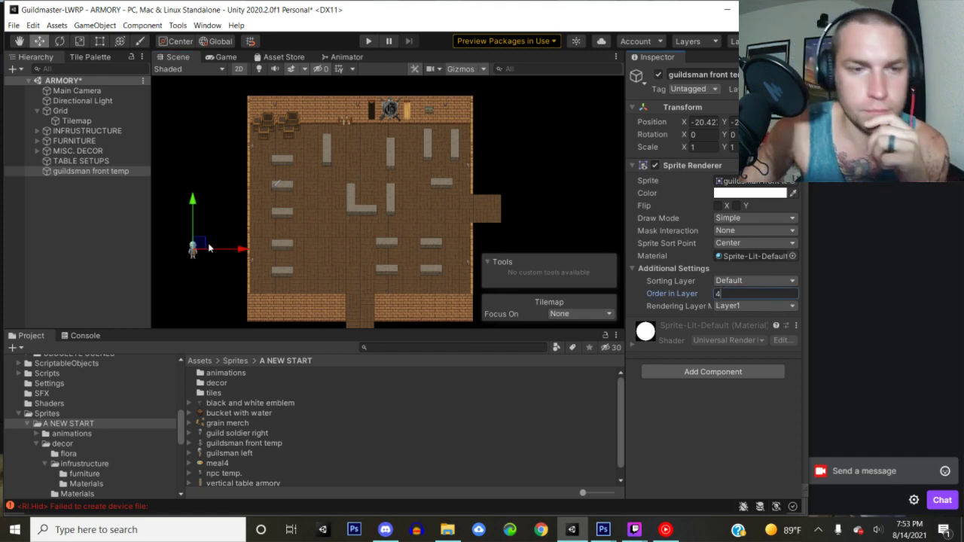
{"action": "left_click_drag", "start_coordinate": [199, 245], "coordinate": [375, 192]}
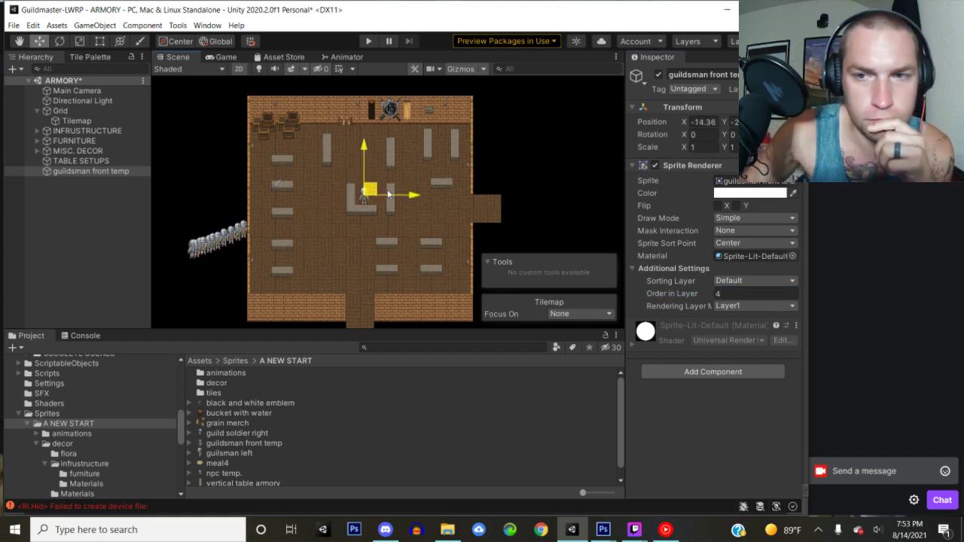
- Set the guildsman sprite's order in layer to 1 and nudge it down so it stands behind the L-shaped table
{"action": "left_click", "coordinate": [731, 293]}
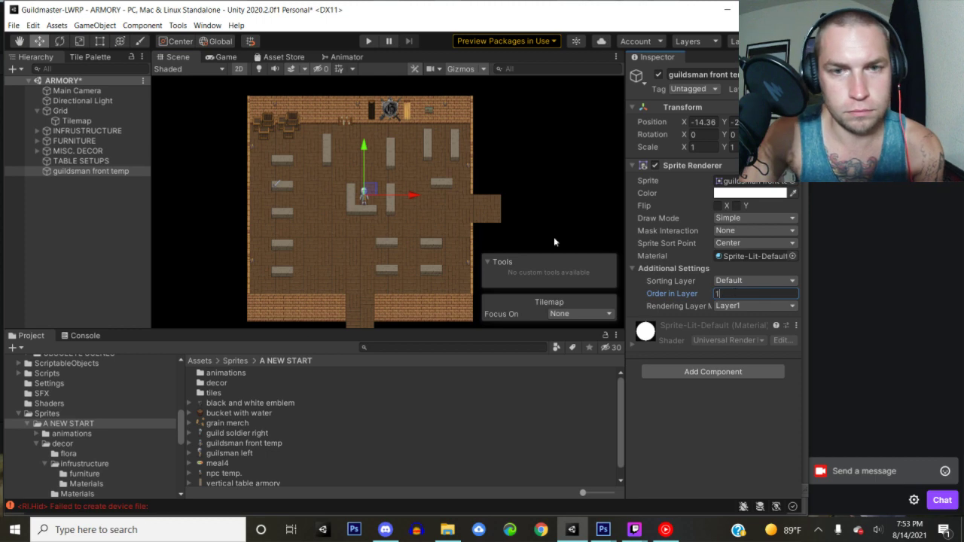
{"action": "key", "text": "Return"}
{"action": "scroll", "coordinate": [527, 241], "scroll_direction": "up", "scroll_amount": 6}
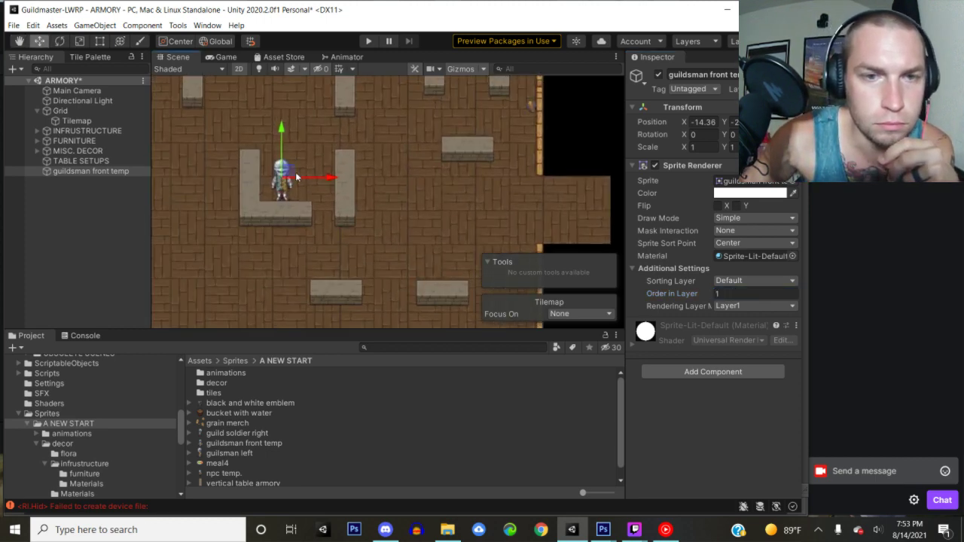
{"action": "mouse_move", "coordinate": [290, 177]}
{"action": "left_mouse_down"}
{"action": "mouse_move", "coordinate": [289, 191]}
{"action": "mouse_move", "coordinate": [322, 185]}
{"action": "mouse_move", "coordinate": [288, 184]}
{"action": "left_mouse_up"}
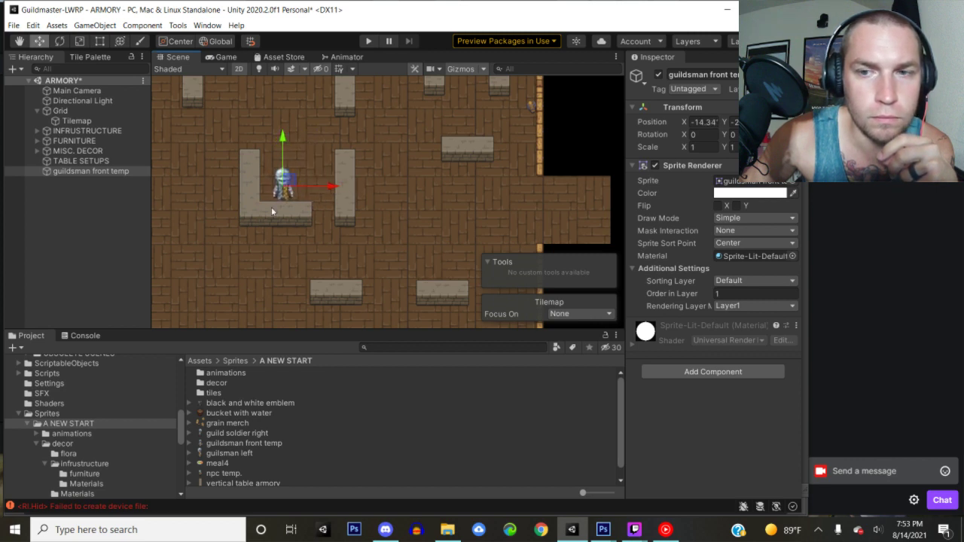
{"action": "scroll", "coordinate": [334, 206], "scroll_direction": "down", "scroll_amount": 5}
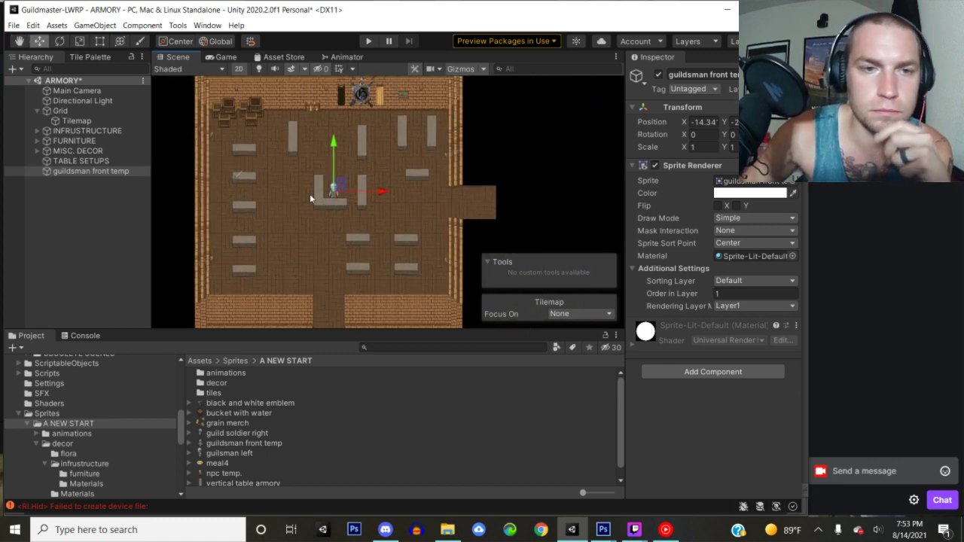
{"action": "scroll", "coordinate": [309, 198], "scroll_direction": "down", "scroll_amount": 2}
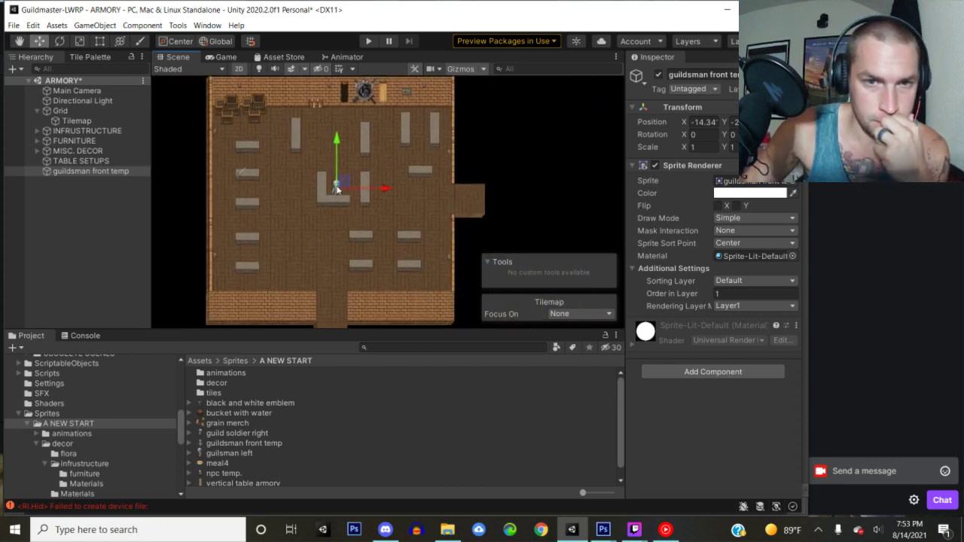
- Reposition the sword table decor slightly on its table and save the ARMORY scene
{"action": "left_click", "coordinate": [238, 173]}
{"action": "scroll", "coordinate": [300, 188], "scroll_direction": "up", "scroll_amount": 3}
{"action": "left_click_drag", "start_coordinate": [195, 155], "coordinate": [210, 170]}
{"action": "scroll", "coordinate": [273, 241], "scroll_direction": "down", "scroll_amount": 4}
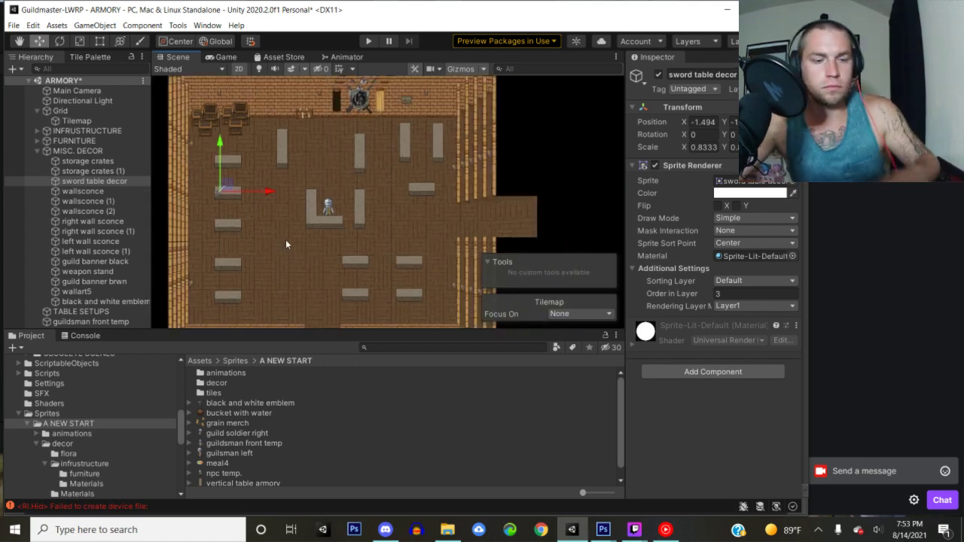
{"action": "left_click", "coordinate": [13, 25]}
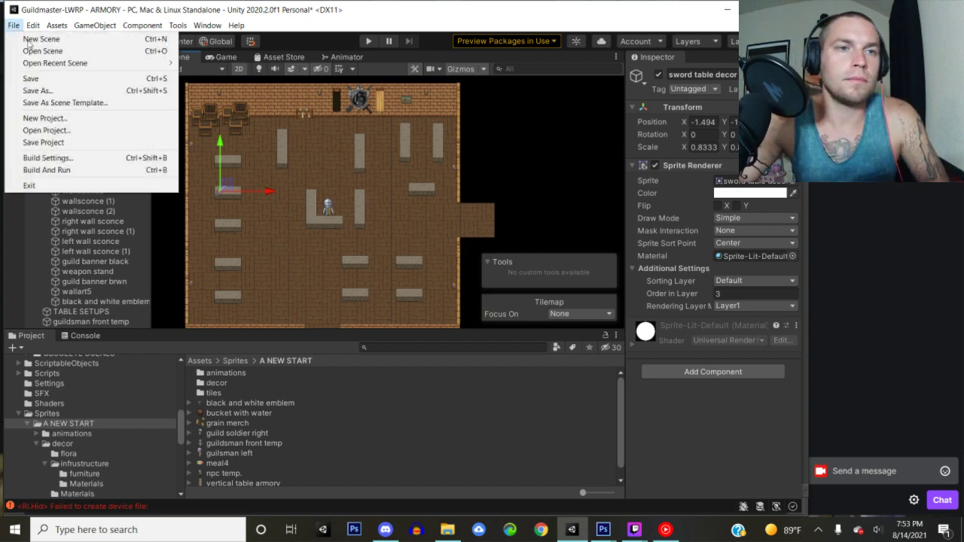
{"action": "left_click", "coordinate": [26, 79]}
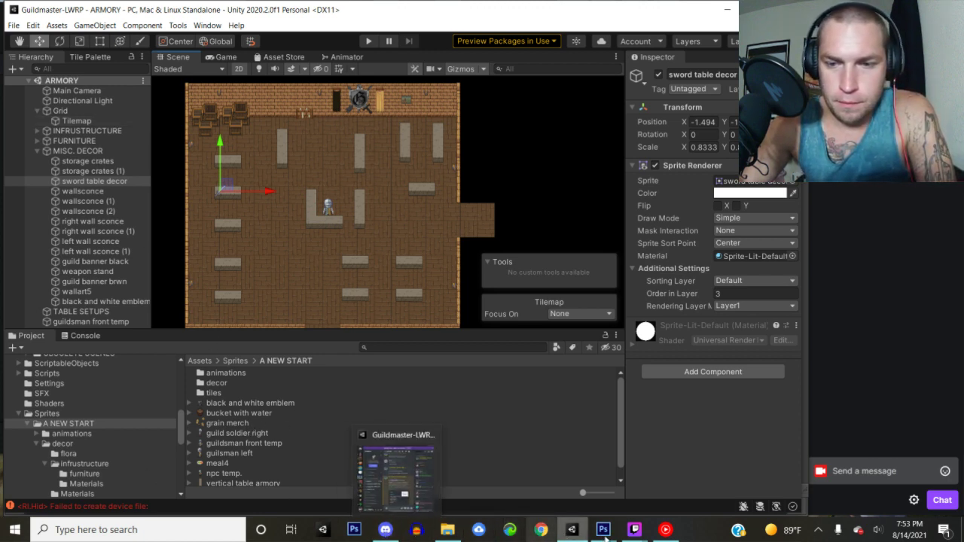
- Switch to Photoshop and close black and white emblem.png and furnitures.png, discarding the changes to furnitures.png
{"action": "mouse_move", "coordinate": [605, 535]}
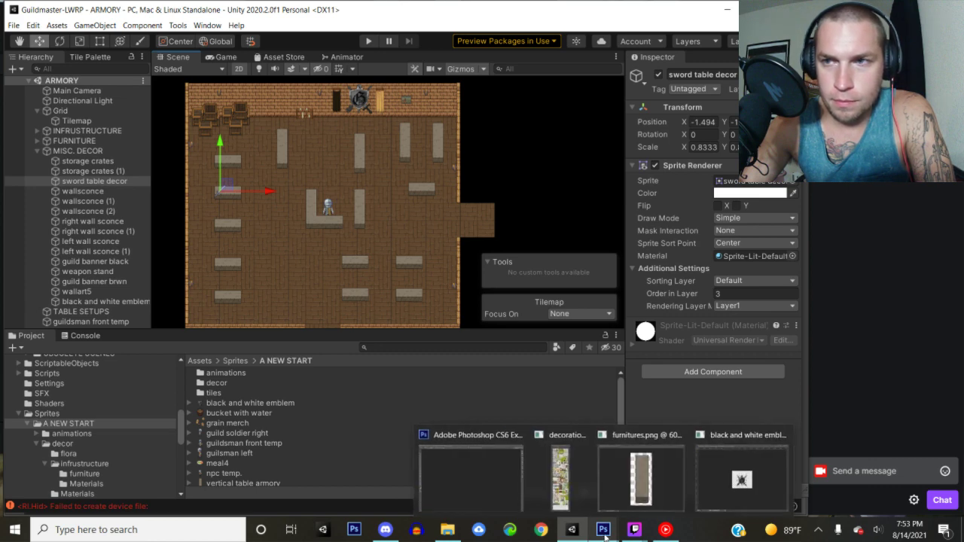
{"action": "left_click", "coordinate": [498, 499]}
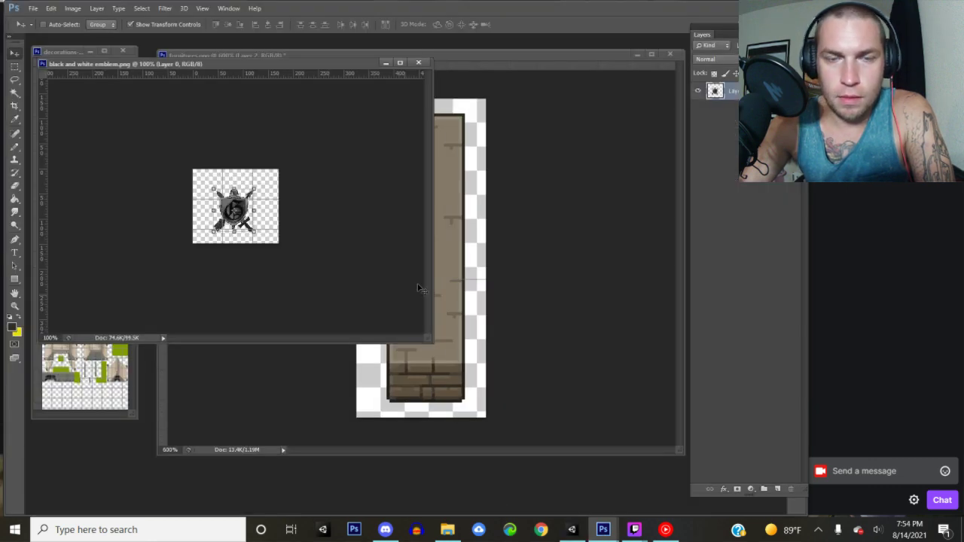
{"action": "left_click", "coordinate": [419, 64]}
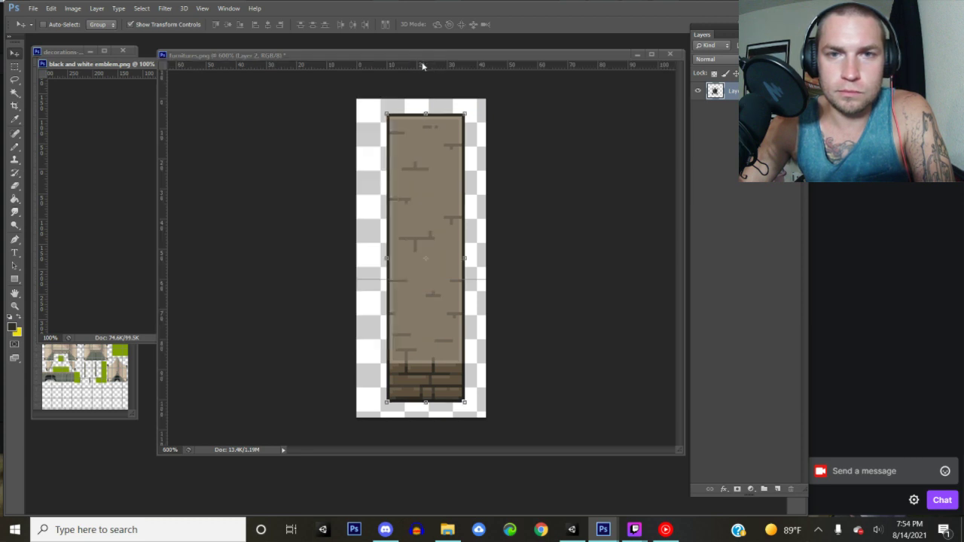
{"action": "left_click", "coordinate": [668, 56]}
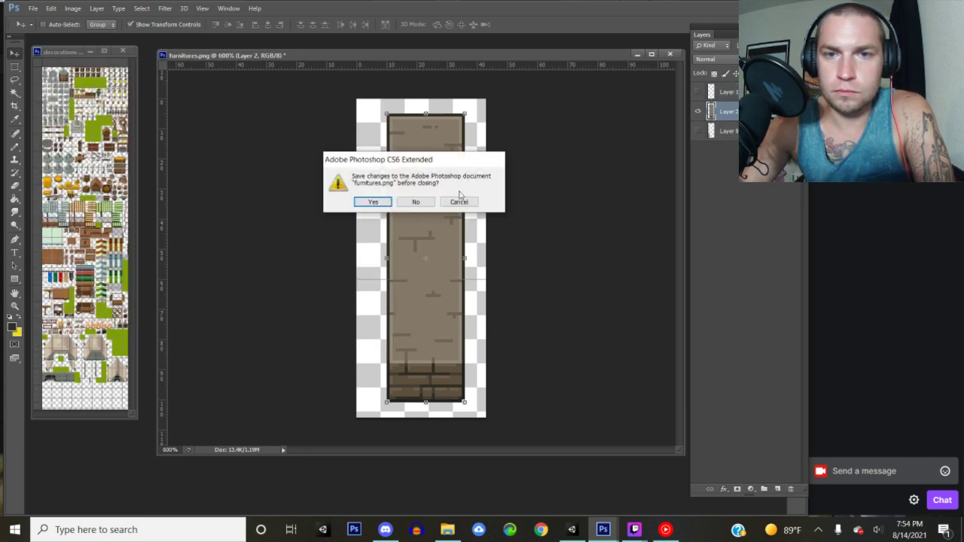
{"action": "left_click", "coordinate": [415, 201]}
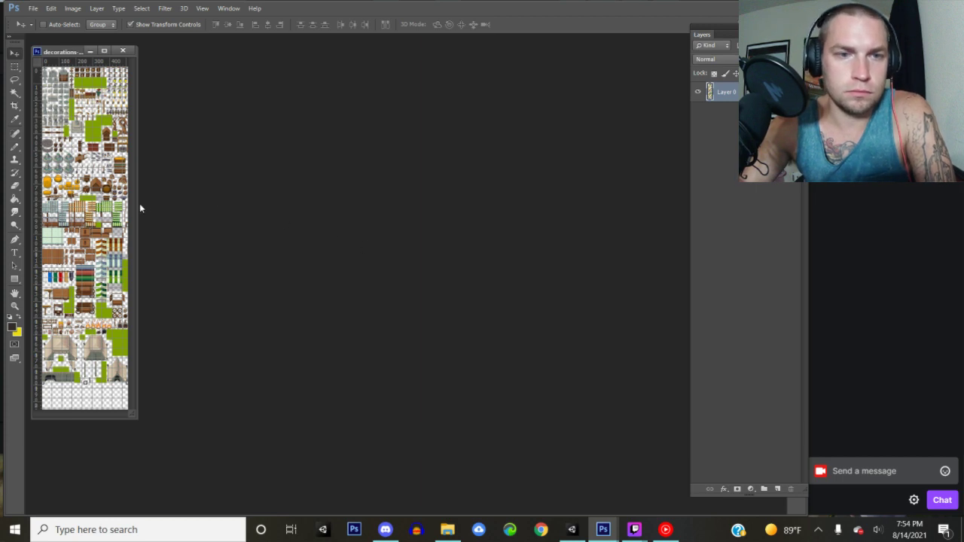
- Widen the decorations-medieval.png window and zoom in to 100% to examine its sprites
{"action": "left_click_drag", "start_coordinate": [137, 204], "coordinate": [665, 238]}
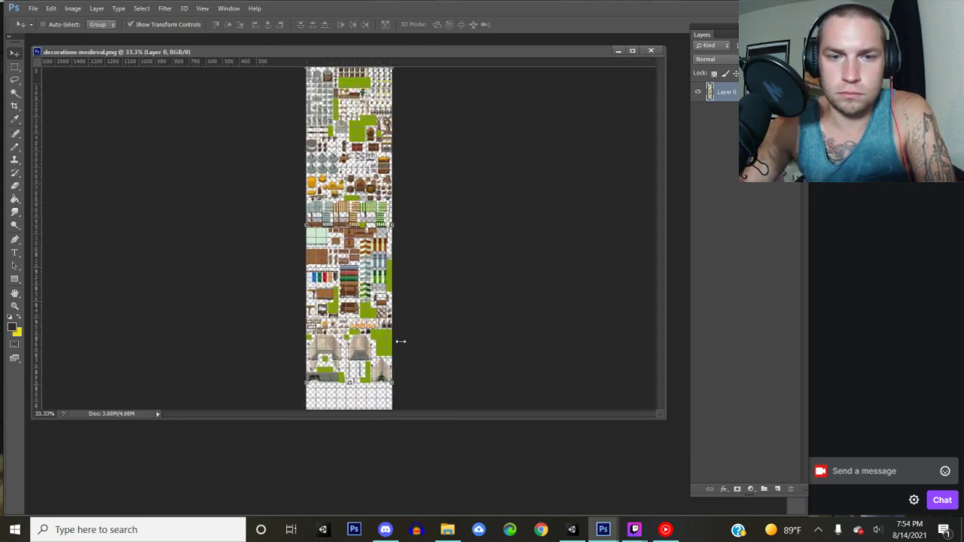
{"action": "left_click", "coordinate": [15, 306]}
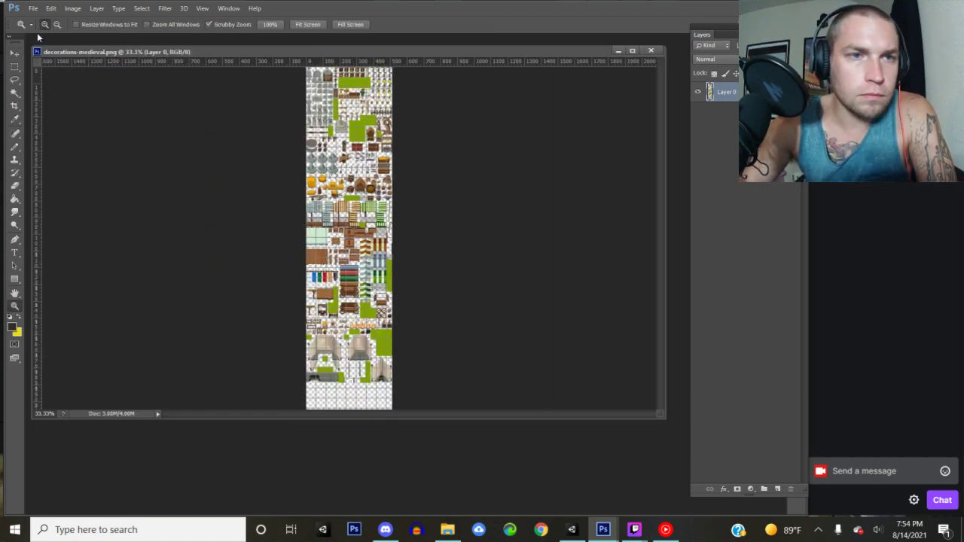
{"action": "left_click_drag", "start_coordinate": [309, 158], "coordinate": [394, 205]}
{"action": "scroll", "coordinate": [399, 222], "scroll_direction": "up", "scroll_amount": 2}
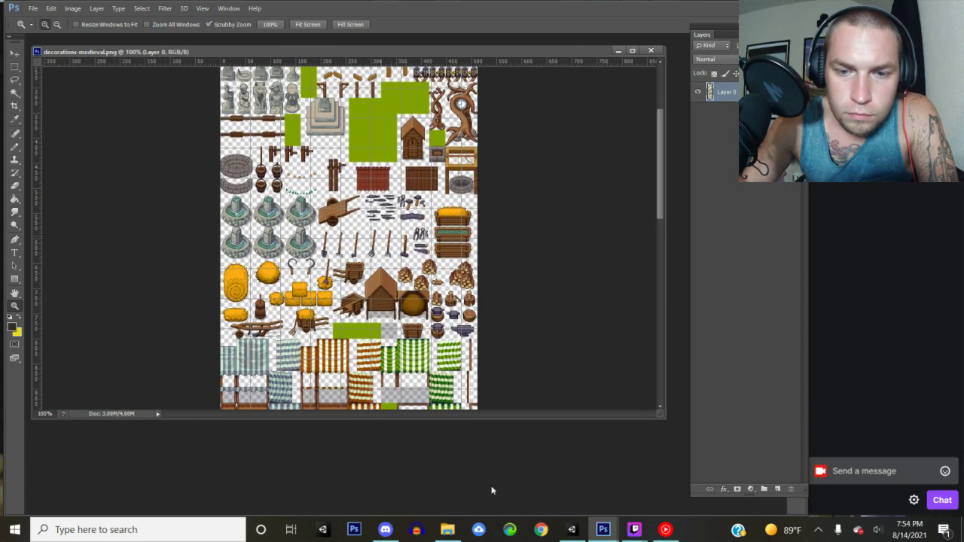
- Open WeaponAndArmorIcons from the weaponandarmoriconpack_windows archive in UploadedByZom's Icons folder, look over its icons, and close it
{"action": "left_click", "coordinate": [447, 529]}
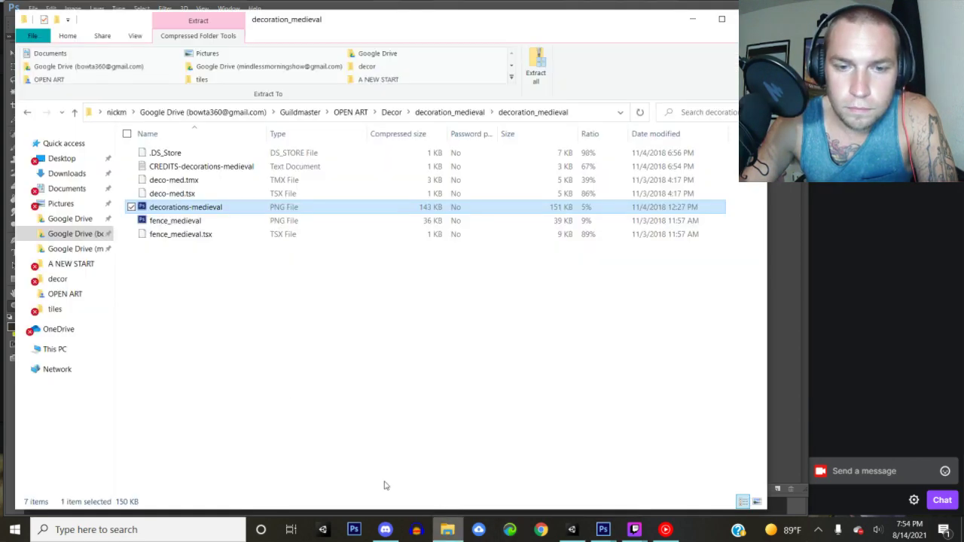
{"action": "left_click", "coordinate": [362, 117]}
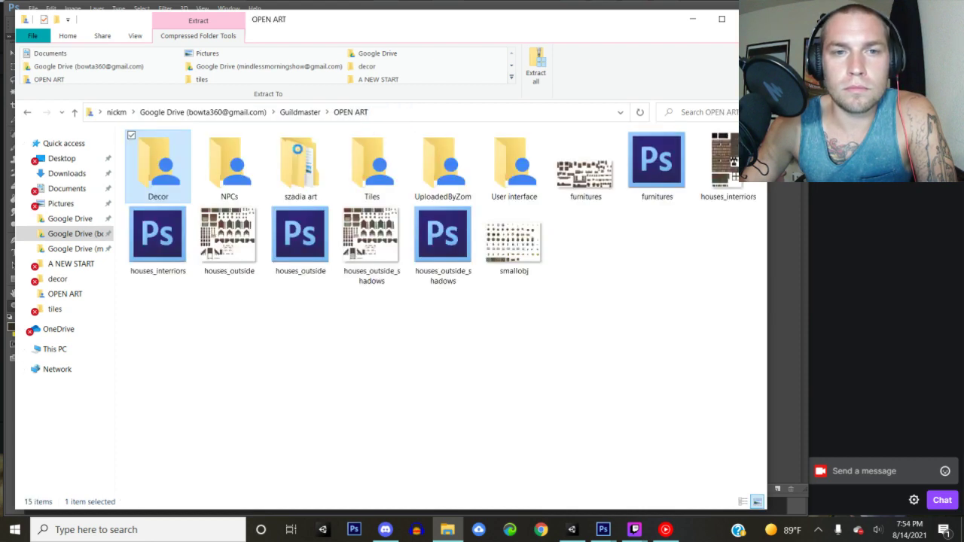
{"action": "double_click", "coordinate": [428, 169]}
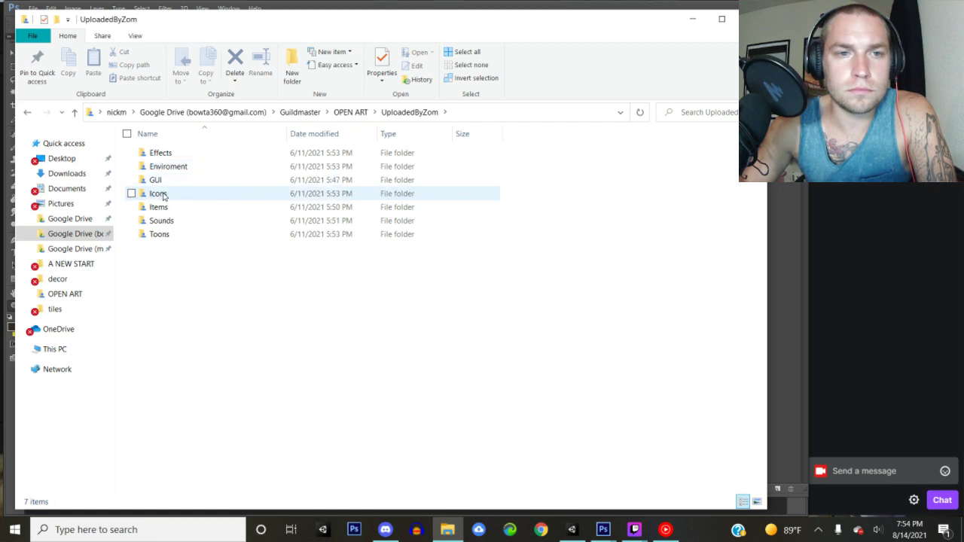
{"action": "double_click", "coordinate": [160, 194]}
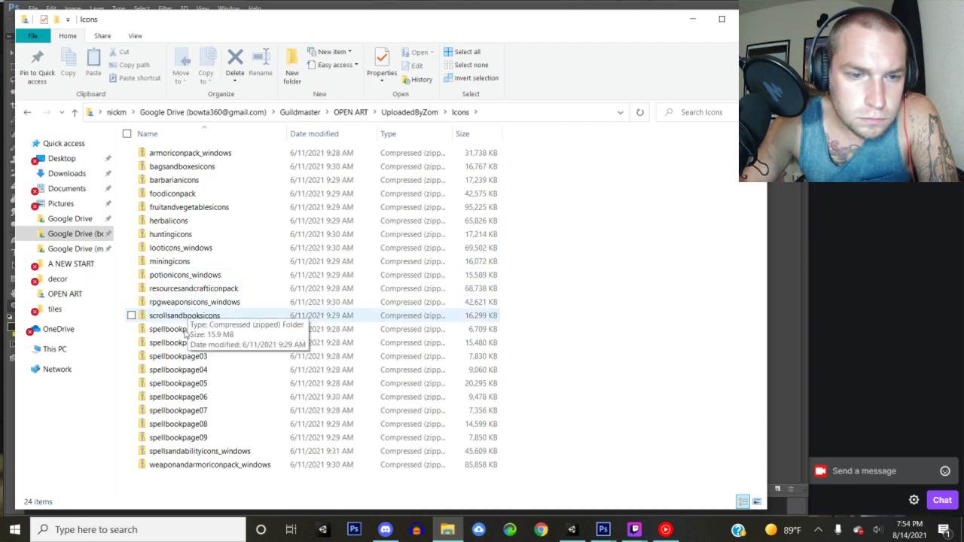
{"action": "left_click", "coordinate": [187, 464]}
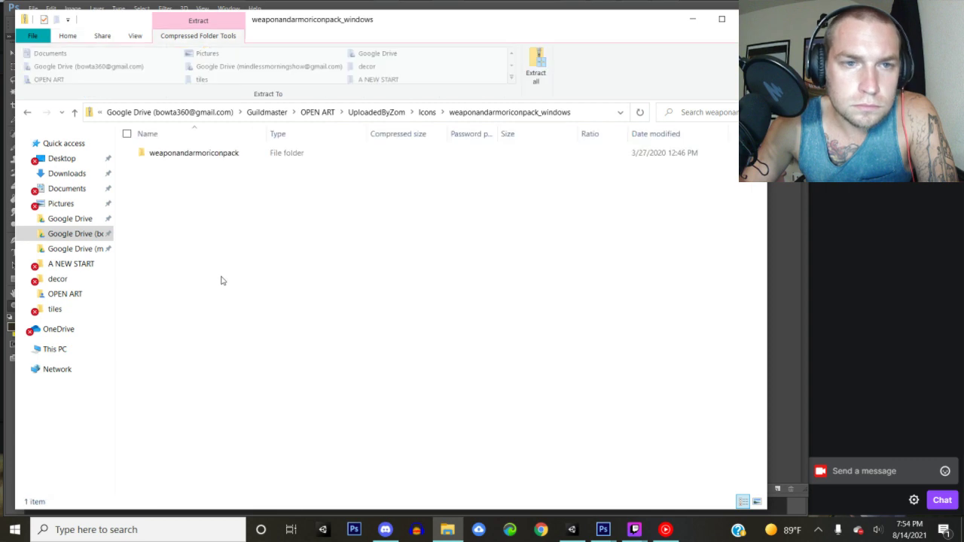
{"action": "double_click", "coordinate": [192, 154]}
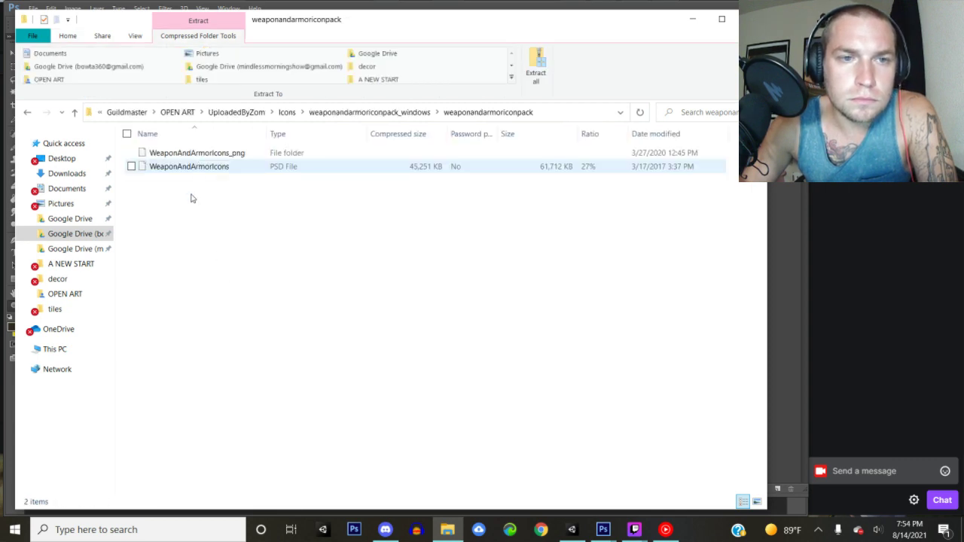
{"action": "left_click", "coordinate": [201, 168]}
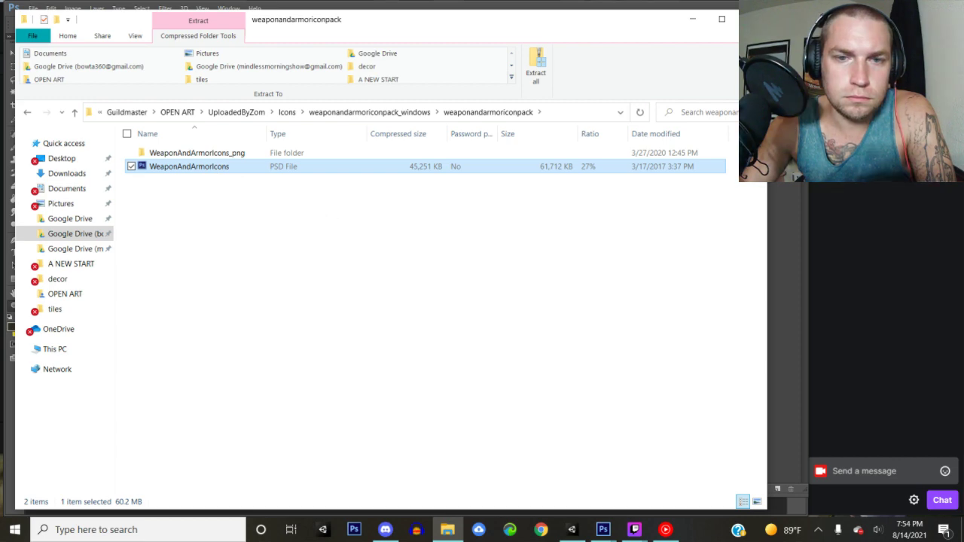
{"action": "key", "text": "Return"}
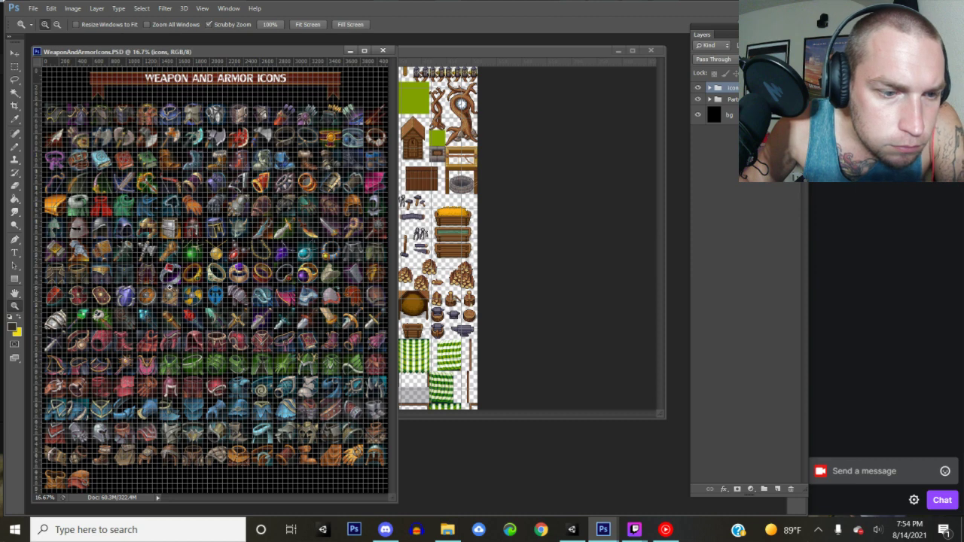
{"action": "left_click", "coordinate": [383, 51]}
- Open the LootIcons PSD from the looticons_windows archive in the Icons folder, look over its icons, and close it
{"action": "left_click", "coordinate": [448, 530]}
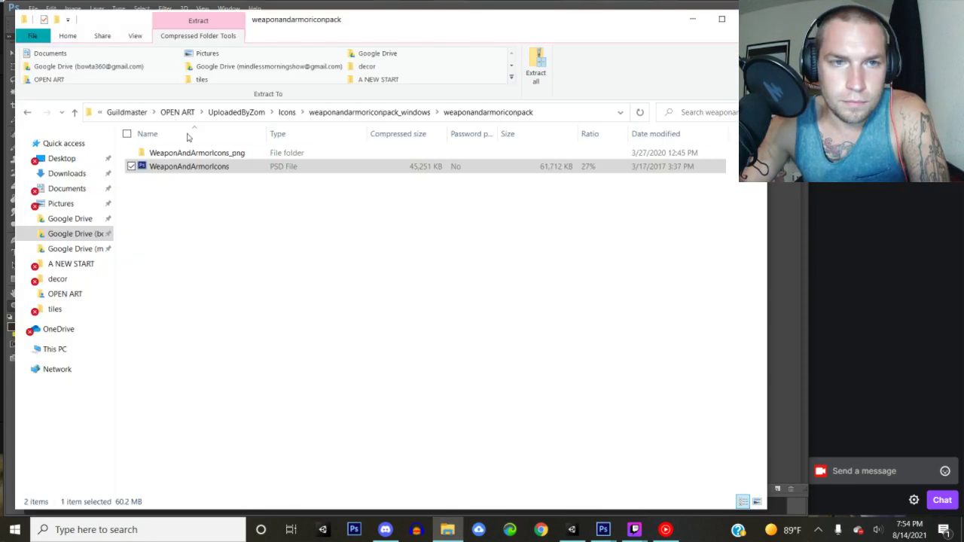
{"action": "left_click", "coordinate": [388, 113]}
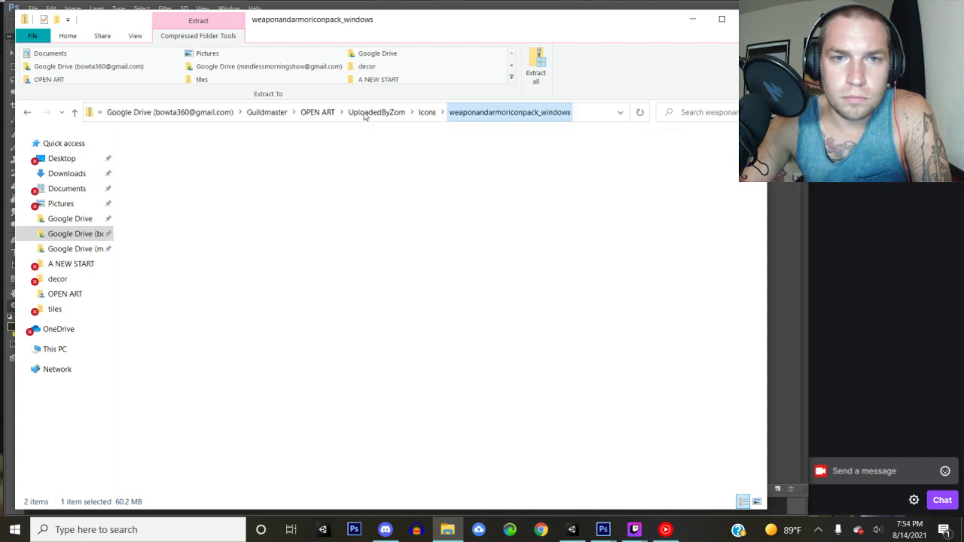
{"action": "left_click", "coordinate": [426, 112]}
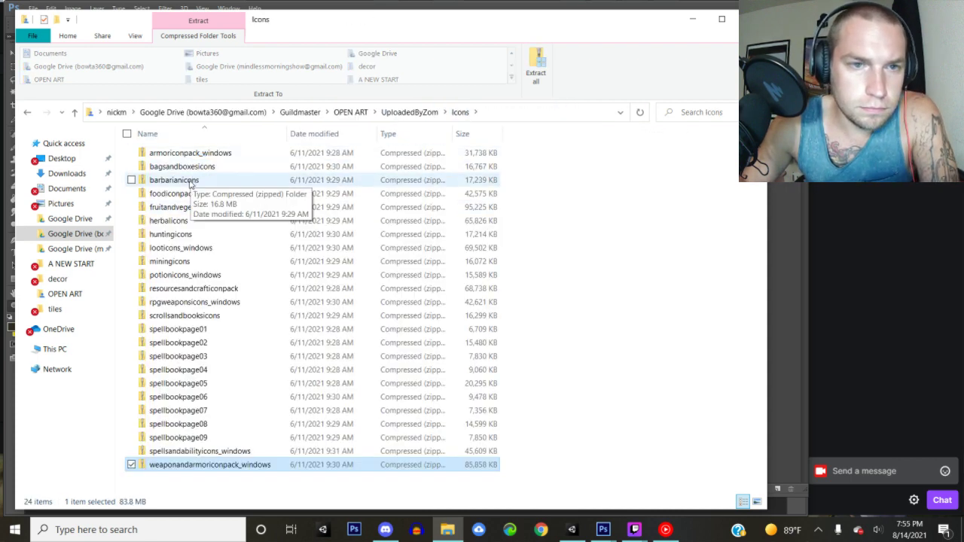
{"action": "double_click", "coordinate": [189, 250]}
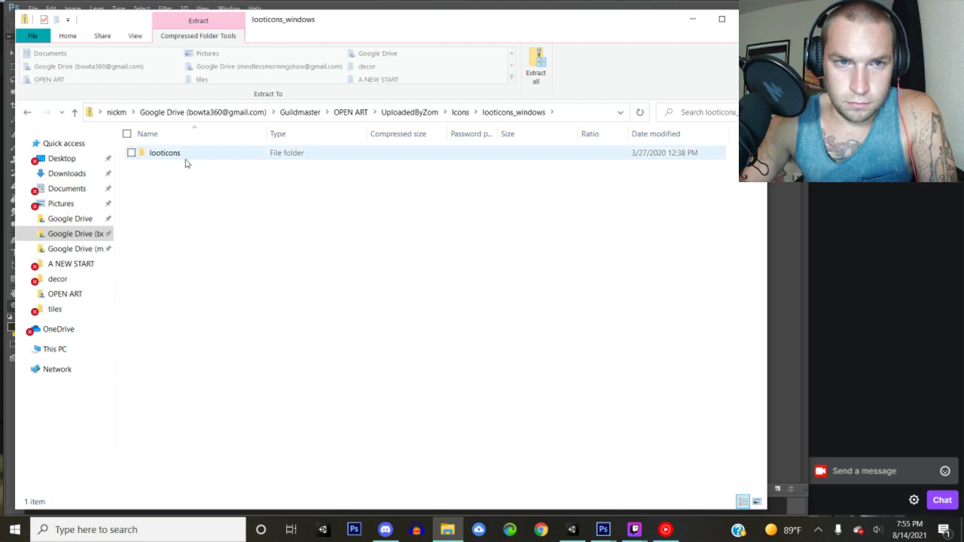
{"action": "double_click", "coordinate": [185, 158]}
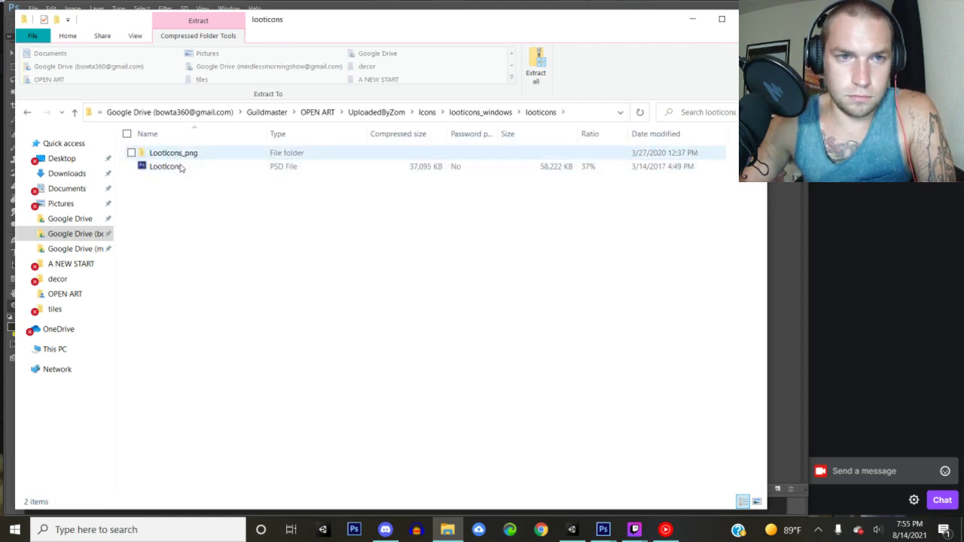
{"action": "left_click", "coordinate": [179, 167]}
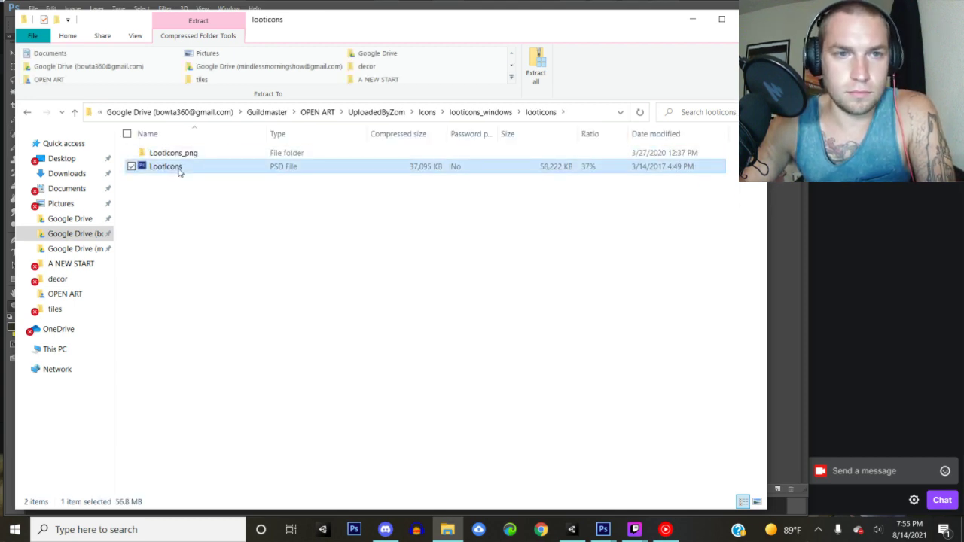
{"action": "double_click", "coordinate": [179, 168]}
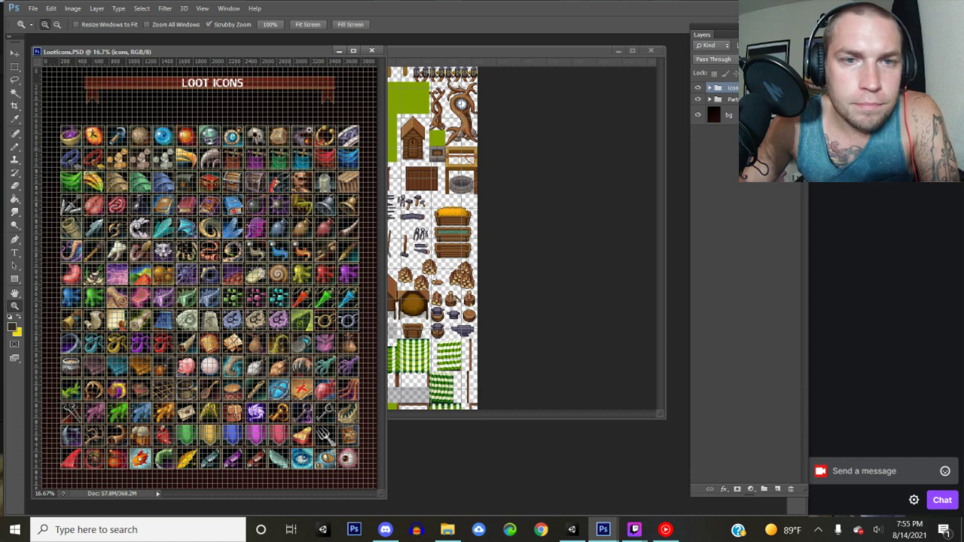
{"action": "left_click", "coordinate": [372, 52]}
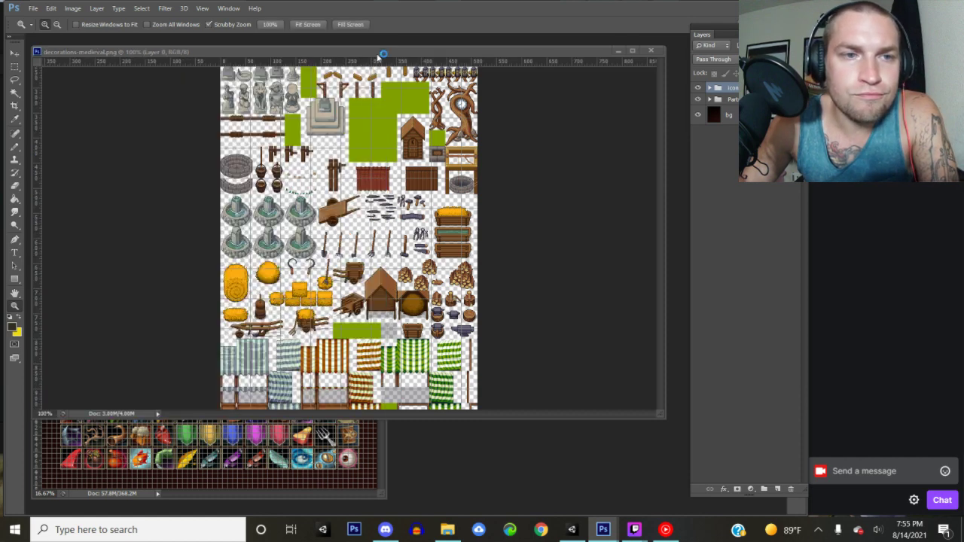
- Open 43.png from the 32x32 folder of the 58fantasyrpgitems_windows archive in Items, inspect the sprite up close, and close it
{"action": "left_click", "coordinate": [448, 530]}
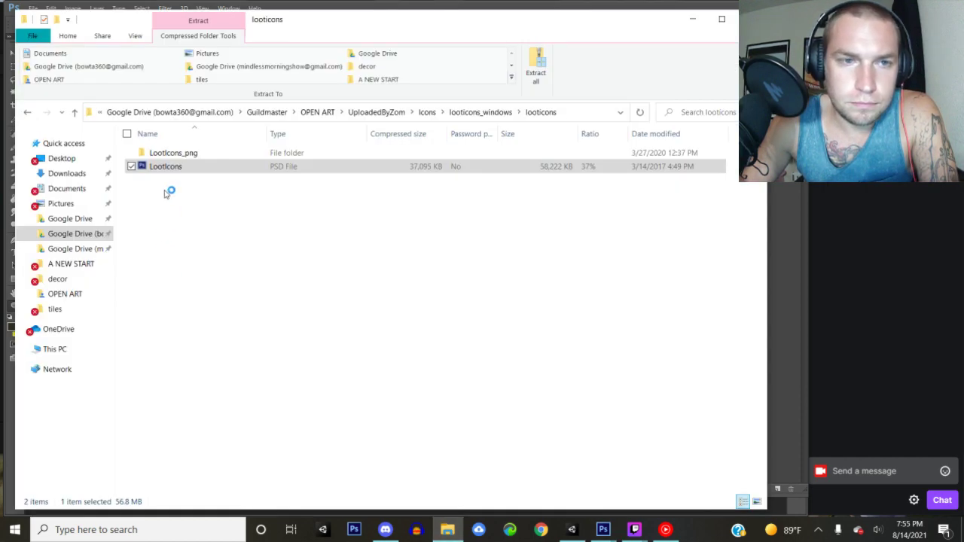
{"action": "left_click", "coordinate": [385, 113]}
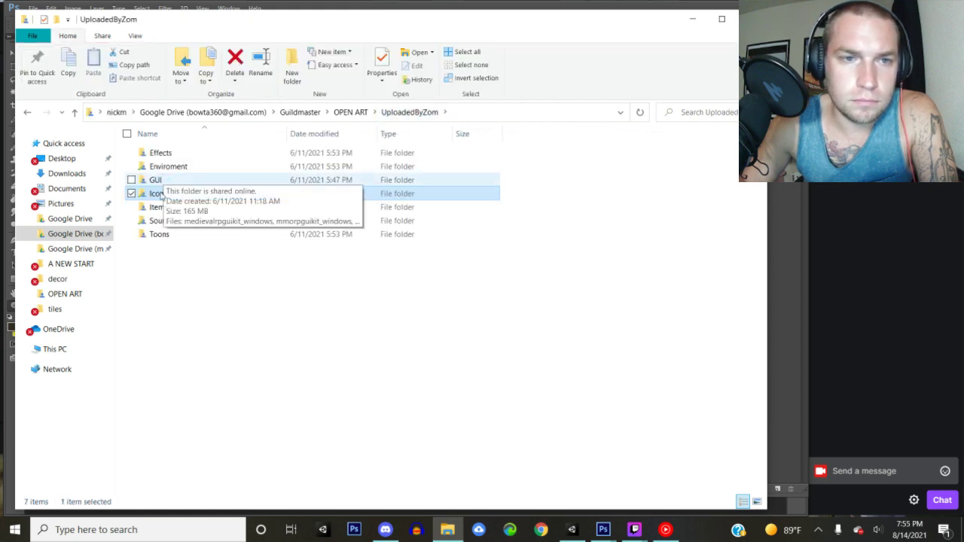
{"action": "left_click", "coordinate": [160, 209]}
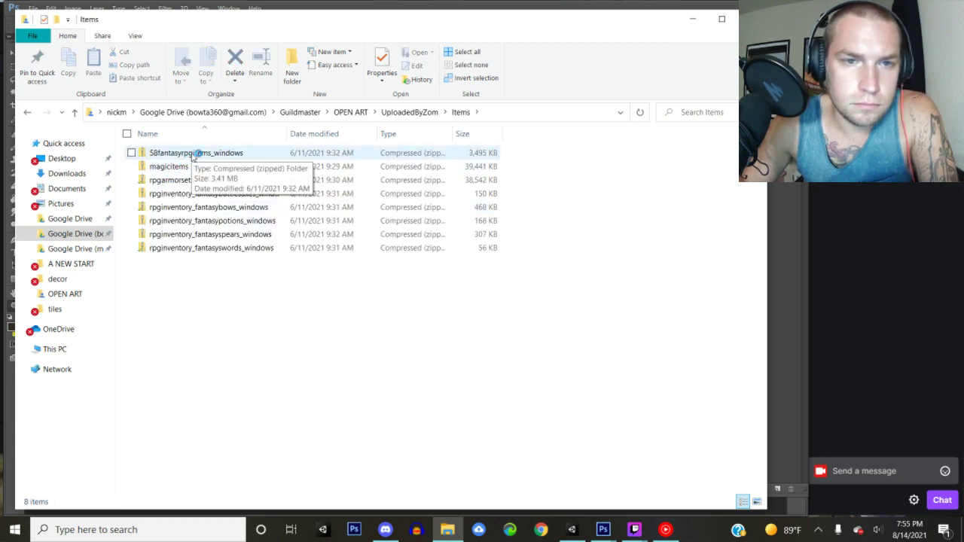
{"action": "double_click", "coordinate": [193, 153]}
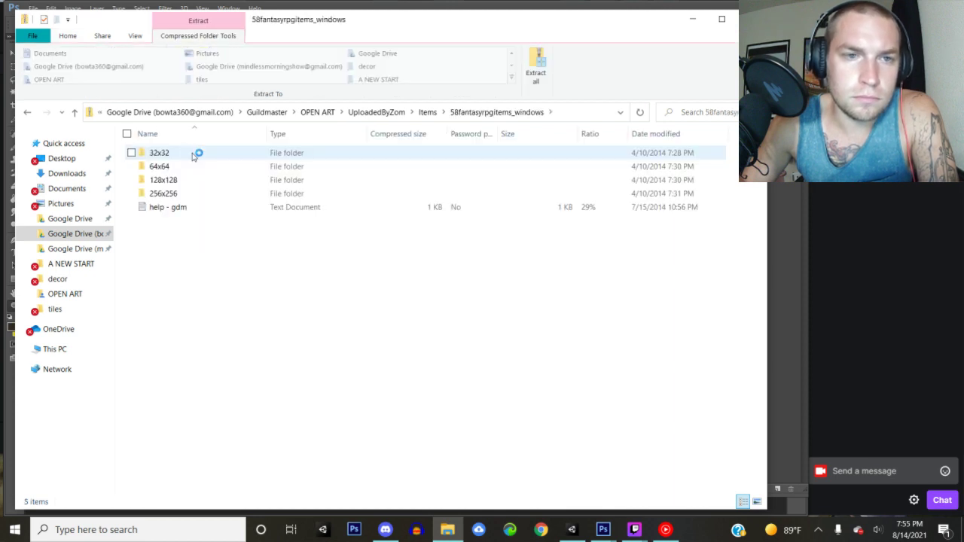
{"action": "left_click", "coordinate": [184, 154]}
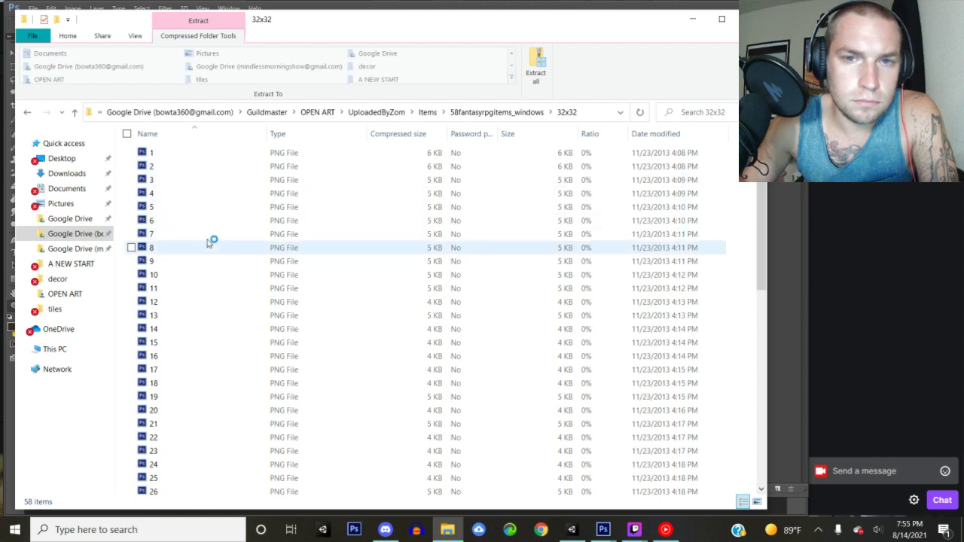
{"action": "scroll", "coordinate": [232, 252], "scroll_direction": "down", "scroll_amount": 5}
{"action": "scroll", "coordinate": [225, 290], "scroll_direction": "down", "scroll_amount": 1}
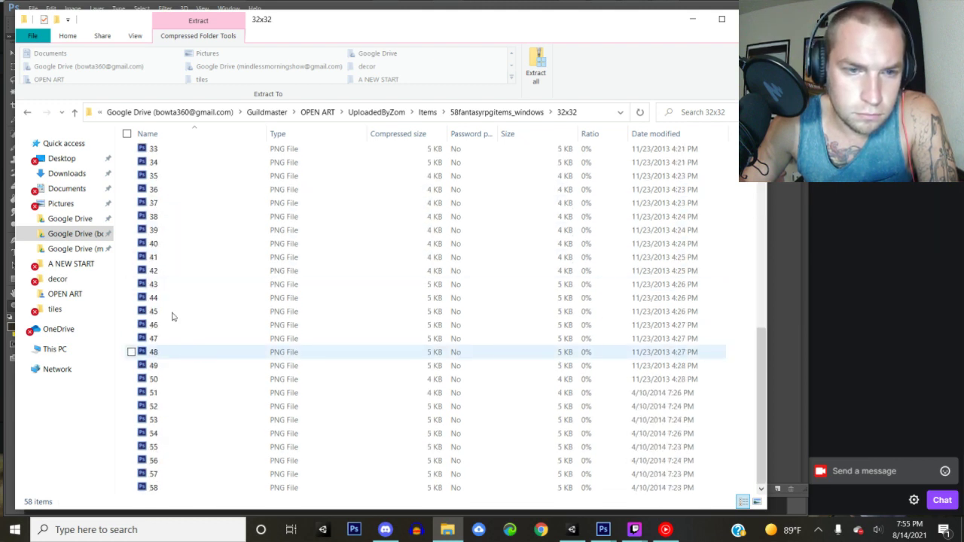
{"action": "double_click", "coordinate": [161, 284]}
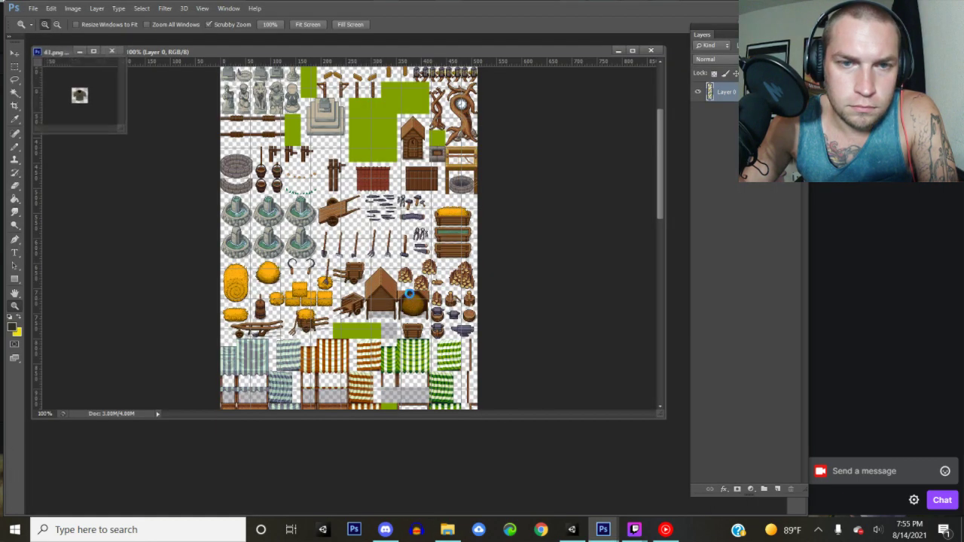
{"action": "left_click_drag", "start_coordinate": [89, 106], "coordinate": [89, 106]}
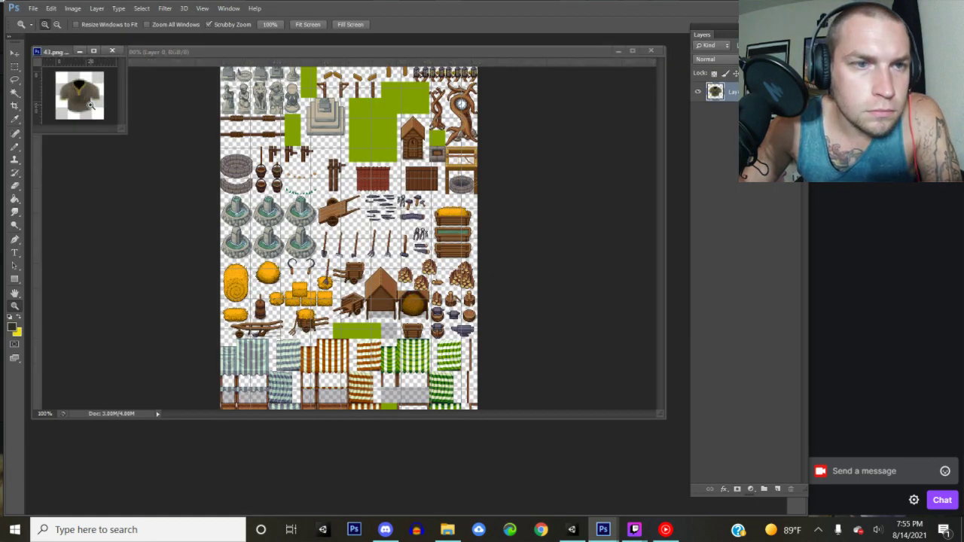
{"action": "left_click", "coordinate": [113, 52]}
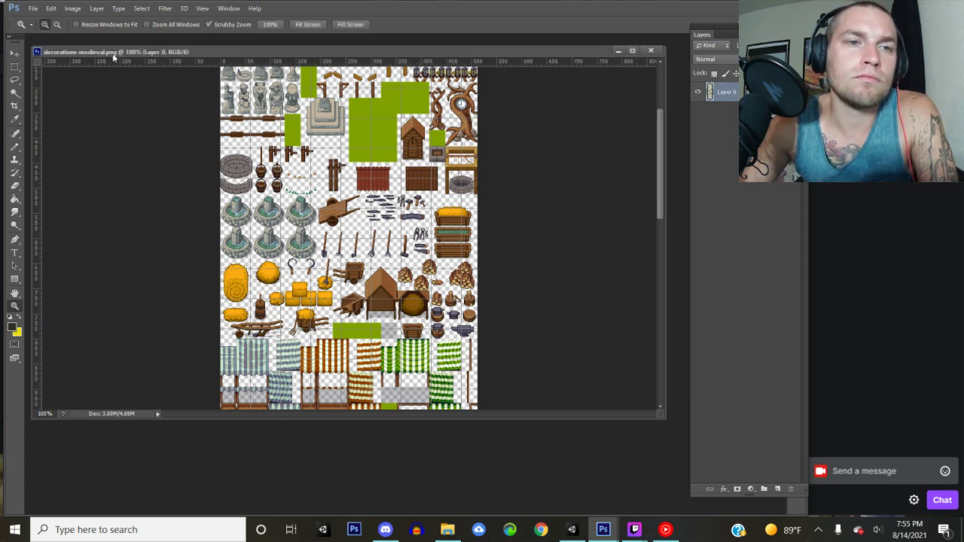
- Open the Fantasy_Swords PNG from the rpginventory_fantasyswords_windows archive in the Items folder
{"action": "left_click", "coordinate": [447, 529]}
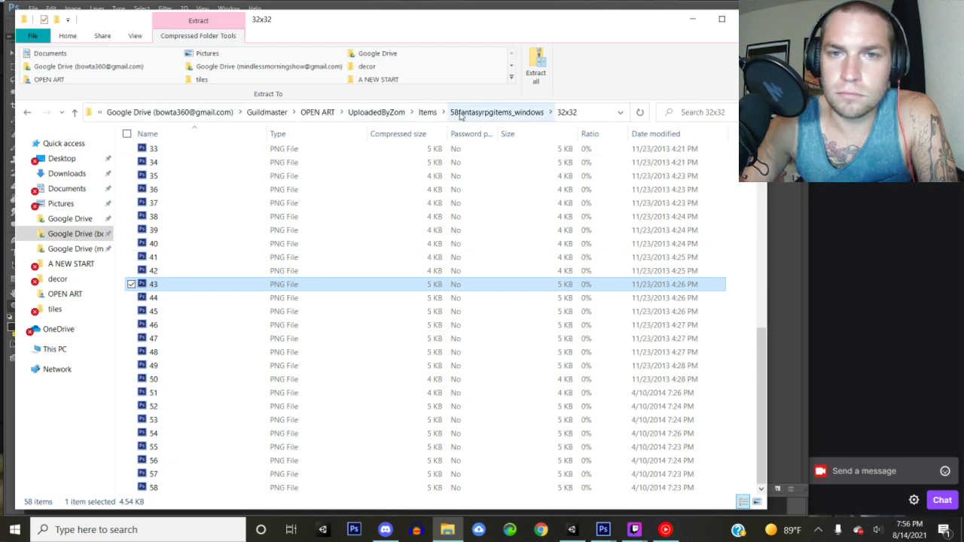
{"action": "left_click", "coordinate": [427, 113]}
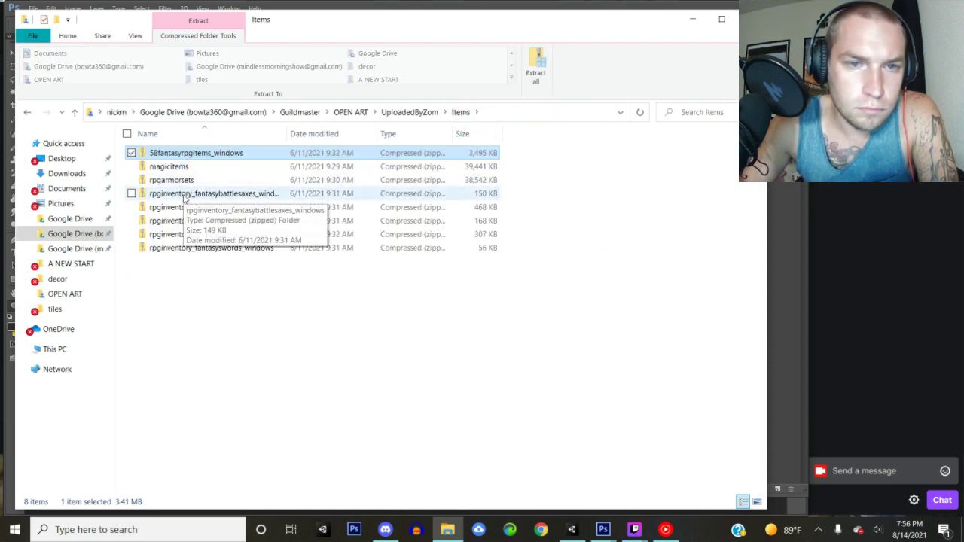
{"action": "double_click", "coordinate": [211, 248]}
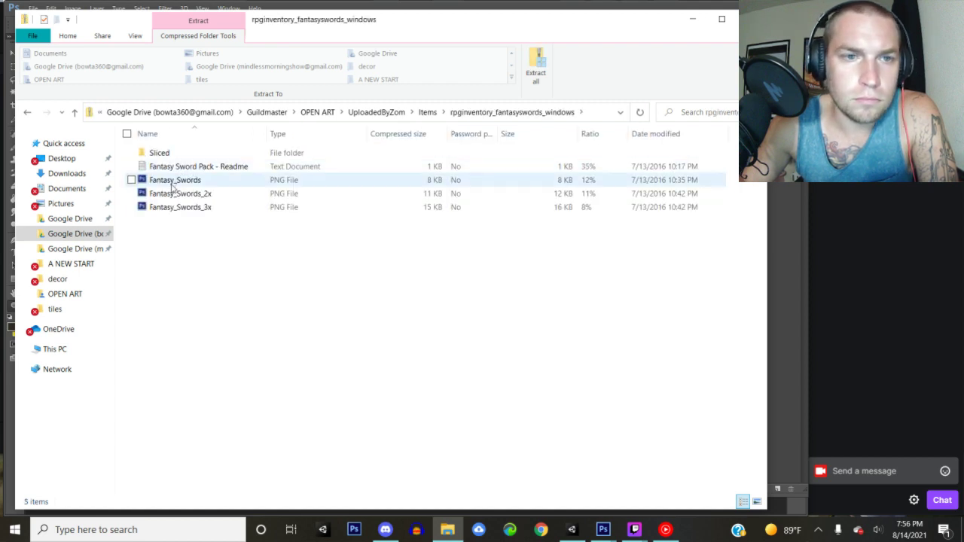
{"action": "left_click", "coordinate": [175, 183]}
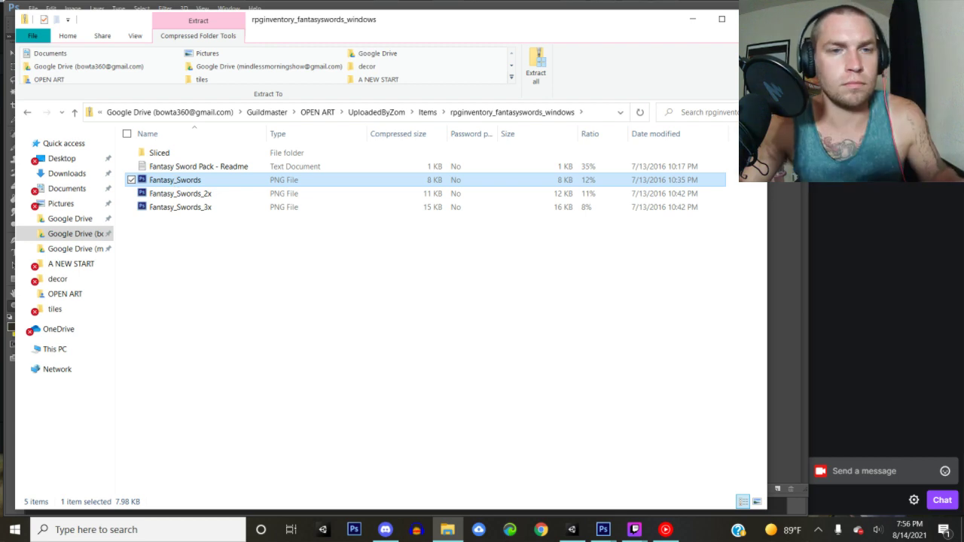
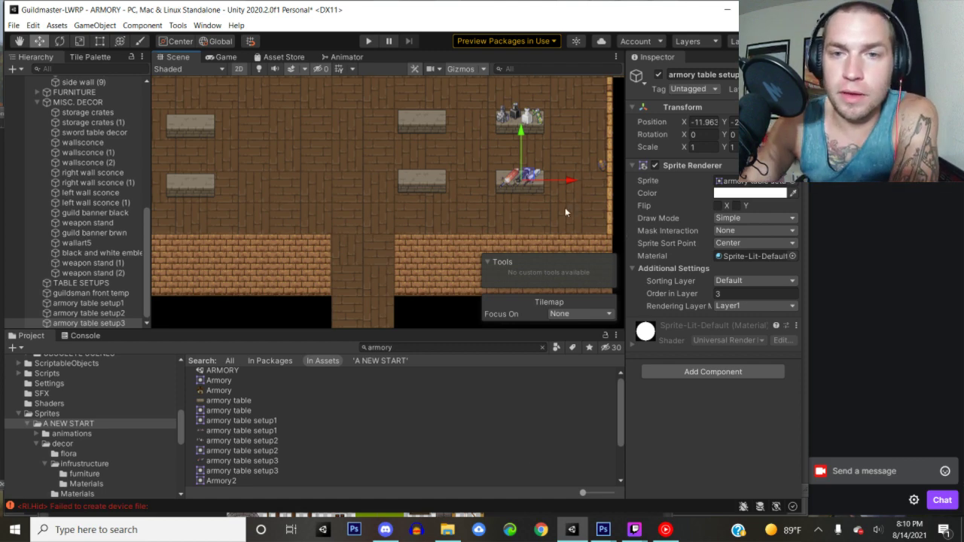
- Switch from Unity to Photoshop with the armory table.png sword layout
{"action": "mouse_move", "coordinate": [602, 530]}
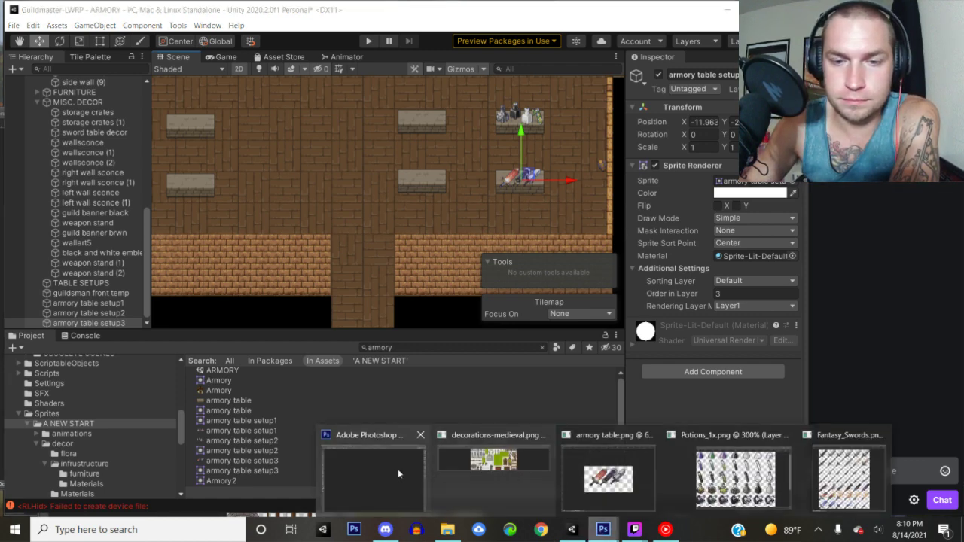
{"action": "left_click", "coordinate": [409, 469]}
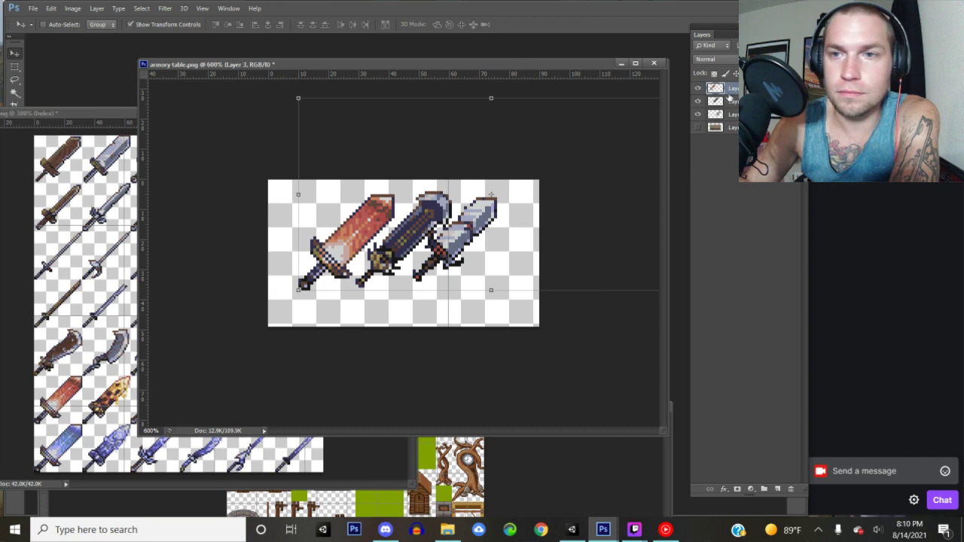
- Delete the three sword layers from armory table.png and make the stone table layer visible again
{"action": "left_click", "coordinate": [727, 114], "text": "shift"}
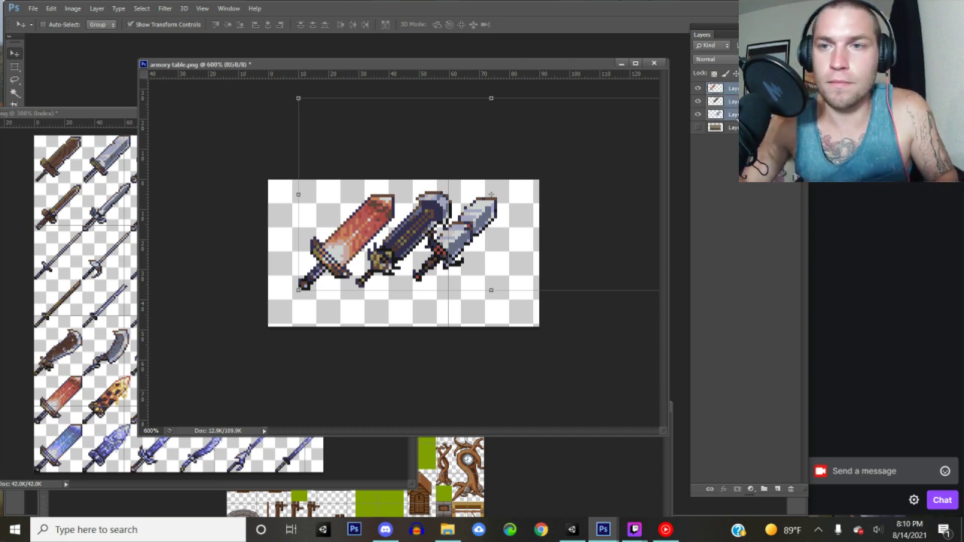
{"action": "key", "text": "Delete"}
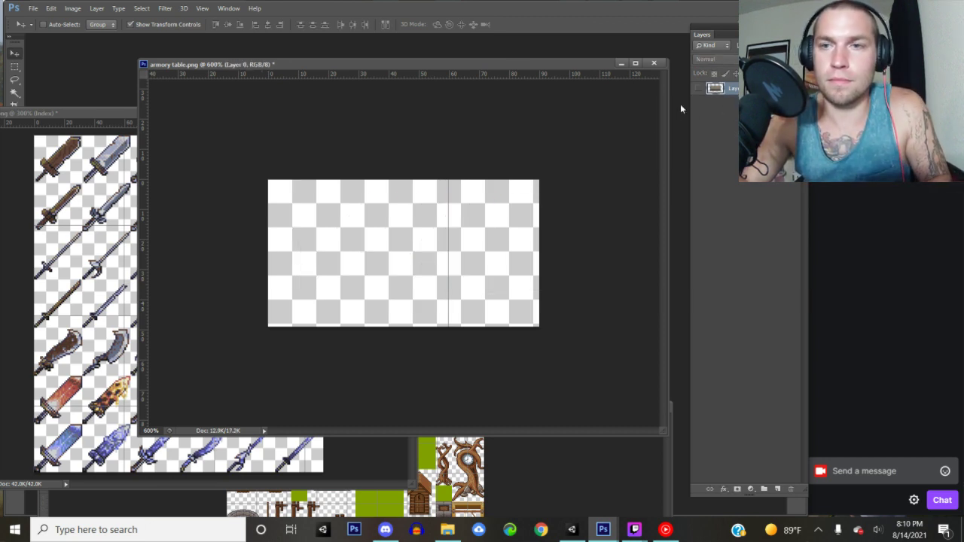
{"action": "left_click", "coordinate": [697, 91]}
- Lasso the brown cleaver in the fifth row of the sword sheet and move a copy onto the right end of the table
{"action": "left_click", "coordinate": [123, 112]}
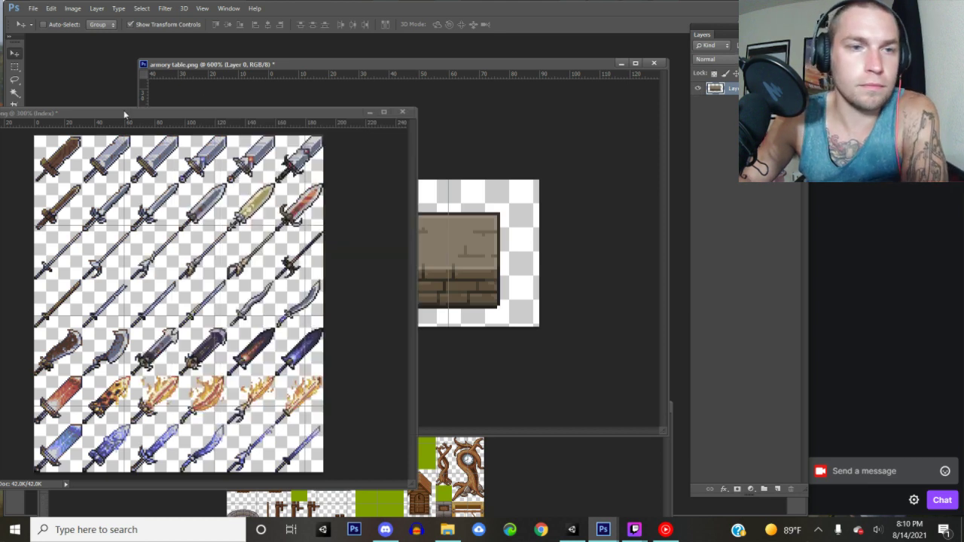
{"action": "left_click", "coordinate": [15, 81]}
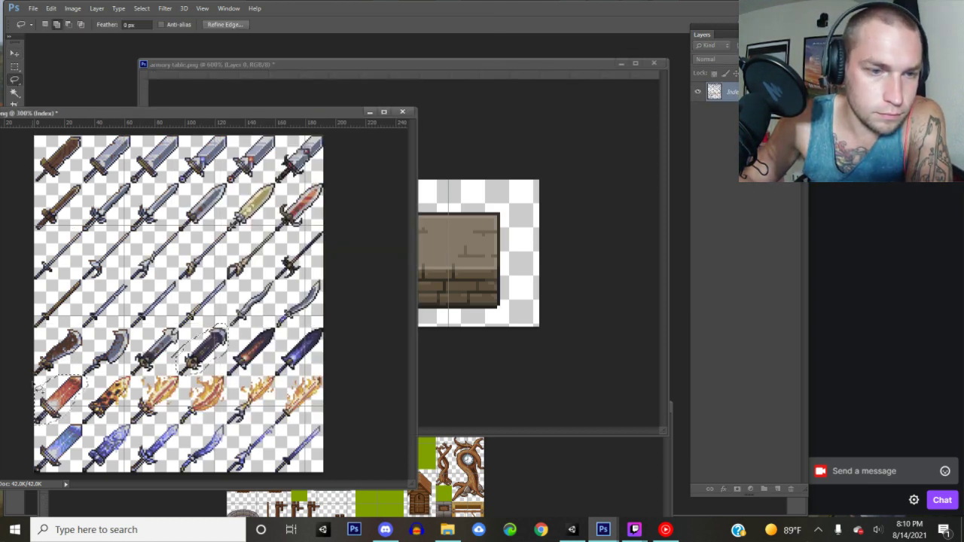
{"action": "left_click", "coordinate": [73, 370]}
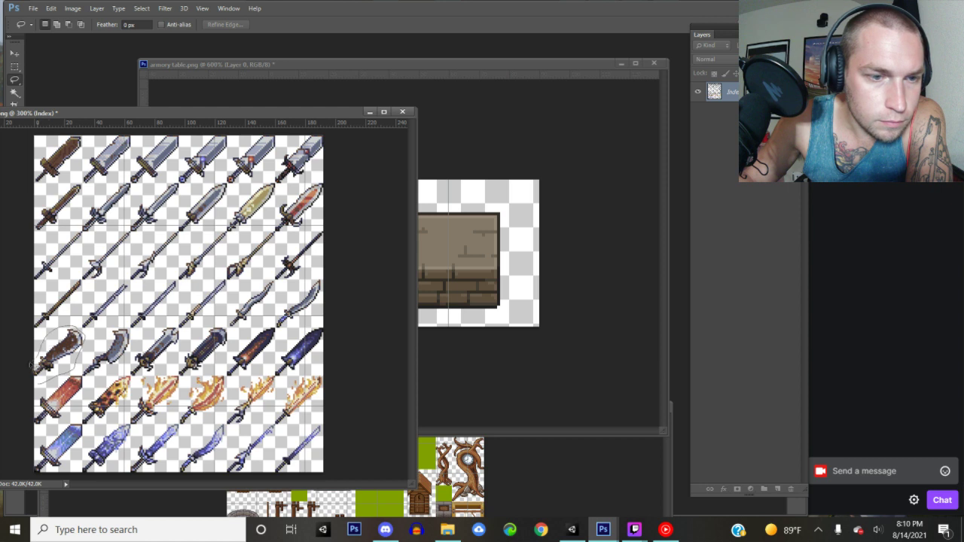
{"action": "mouse_move", "coordinate": [35, 385]}
{"action": "left_mouse_down"}
{"action": "mouse_move", "coordinate": [41, 332]}
{"action": "mouse_move", "coordinate": [72, 357]}
{"action": "mouse_move", "coordinate": [433, 249]}
{"action": "mouse_move", "coordinate": [454, 256]}
{"action": "mouse_move", "coordinate": [484, 226]}
{"action": "left_mouse_up"}
{"action": "left_click", "coordinate": [14, 54]}
{"action": "key", "text": "ctrl+t"}
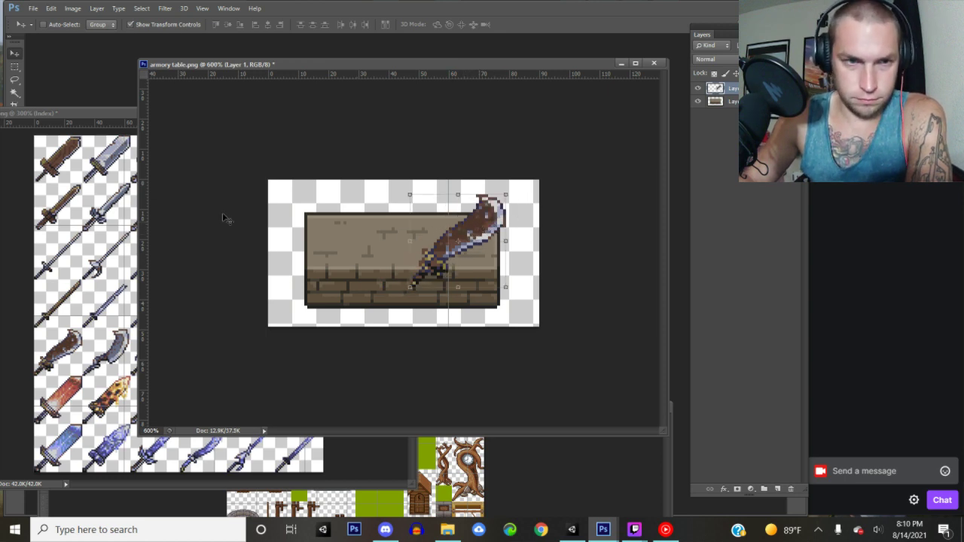
- Lasso the curved grey blade beside the brown cleaver in the sword sheet and place a copy at the middle of the table
{"action": "left_click", "coordinate": [87, 119]}
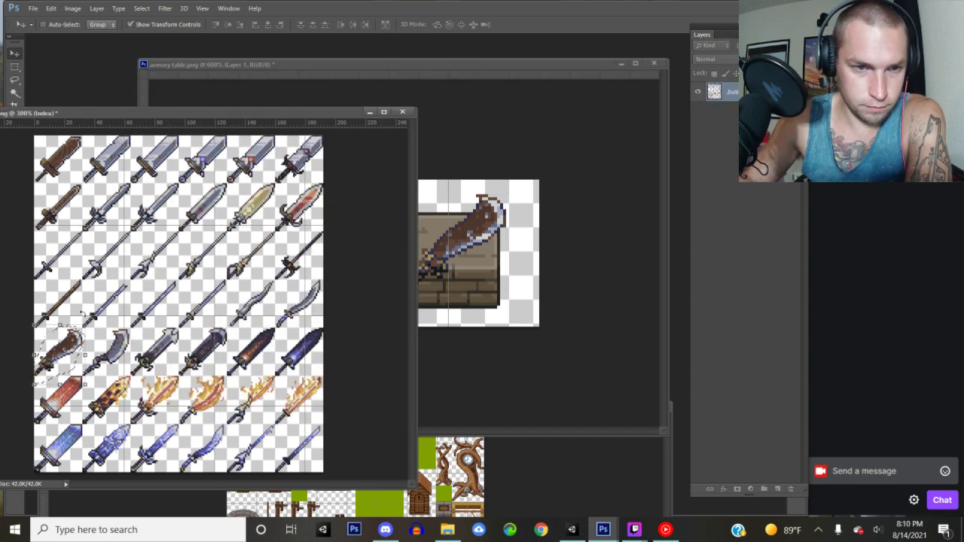
{"action": "left_click", "coordinate": [15, 79]}
{"action": "left_click_drag", "start_coordinate": [89, 378], "coordinate": [102, 342]}
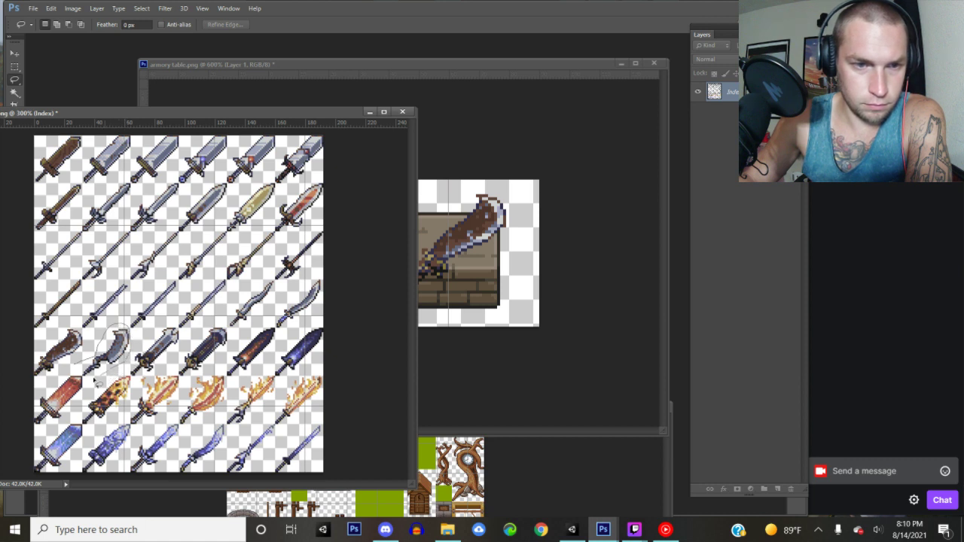
{"action": "left_click_drag", "start_coordinate": [84, 373], "coordinate": [89, 376]}
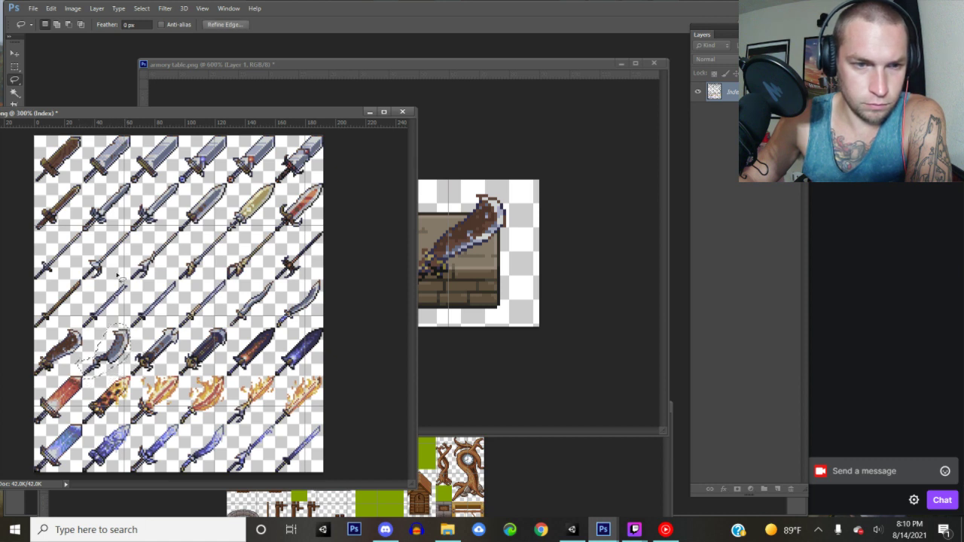
{"action": "left_click", "coordinate": [14, 53]}
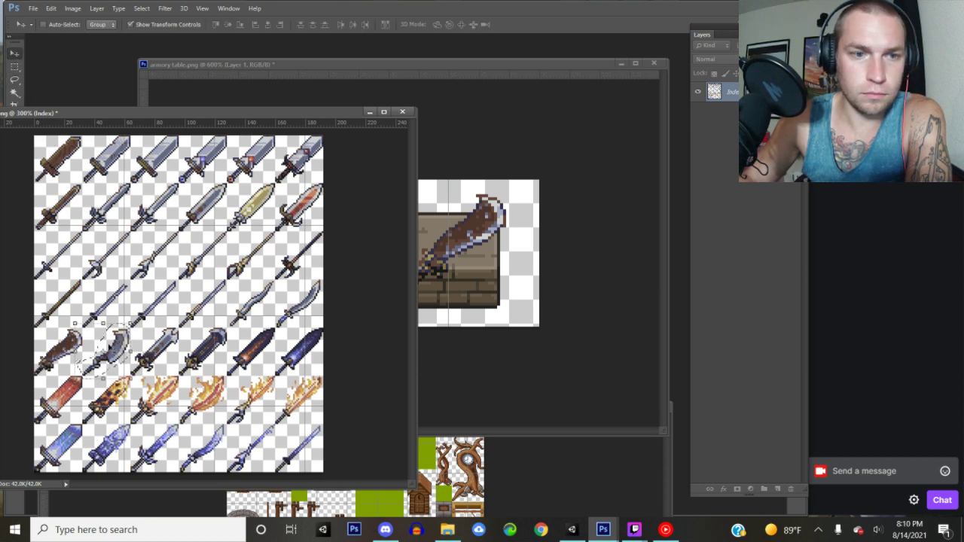
{"action": "left_click_drag", "start_coordinate": [125, 359], "coordinate": [424, 224]}
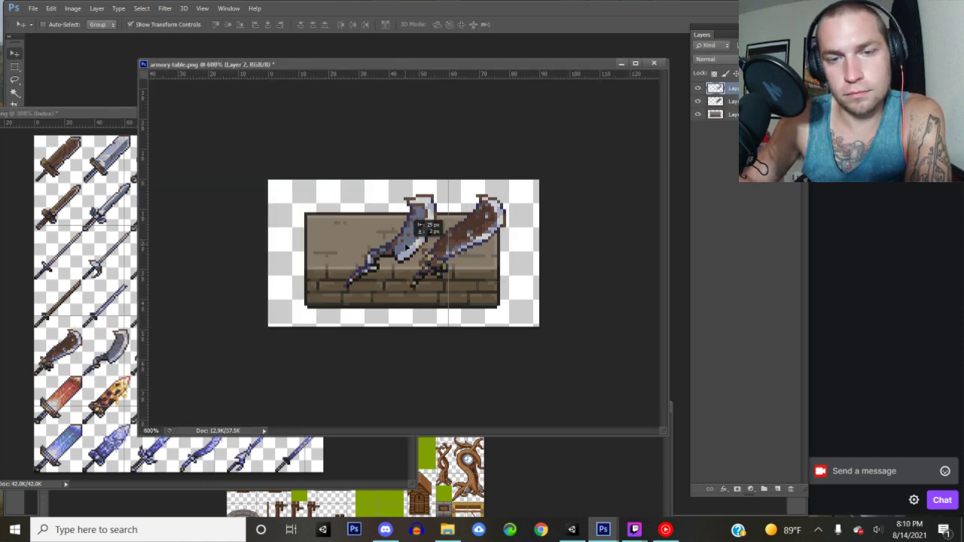
{"action": "left_click_drag", "start_coordinate": [422, 226], "coordinate": [423, 224]}
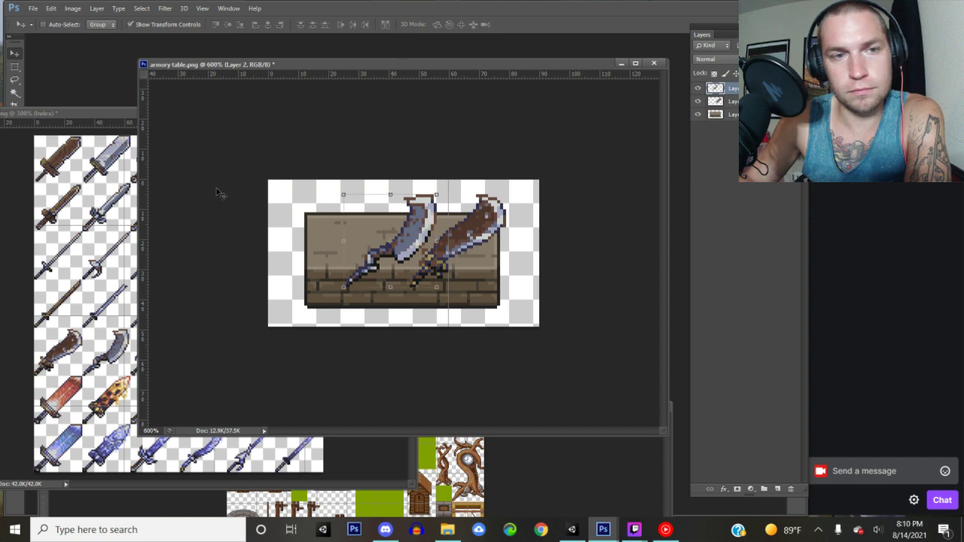
- Lasso the dark blue sword at the end of the sheet's fifth row and place a copy on the left end of the table
{"action": "left_click", "coordinate": [63, 115]}
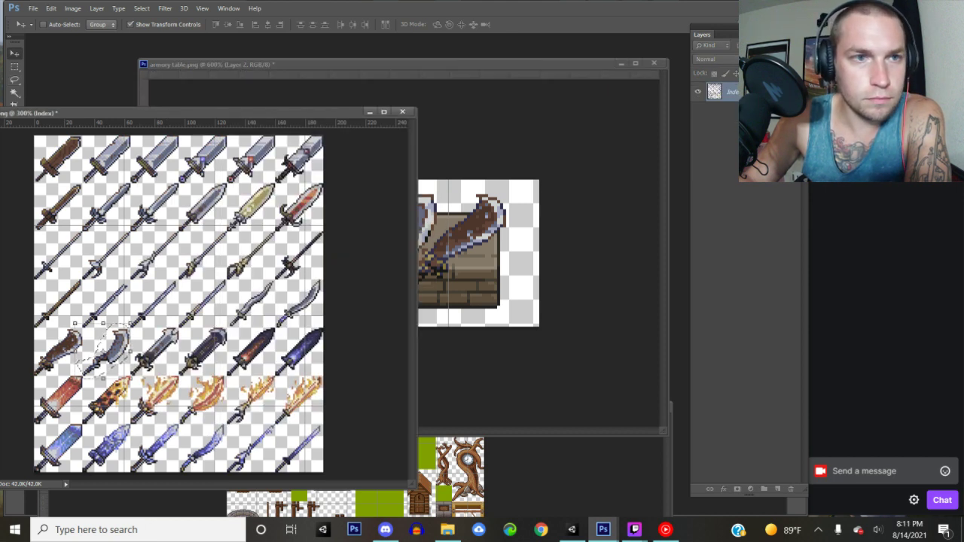
{"action": "left_click", "coordinate": [14, 80]}
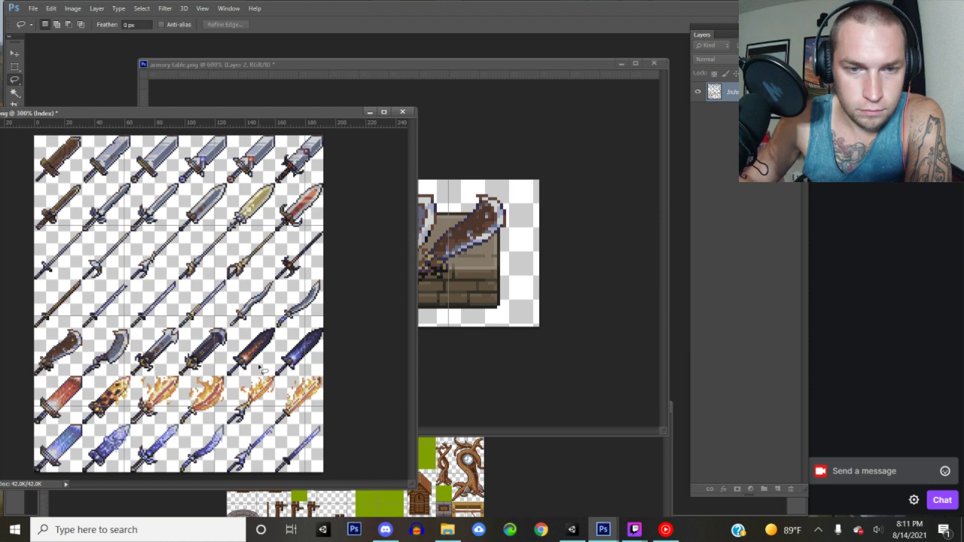
{"action": "mouse_move", "coordinate": [280, 345]}
{"action": "left_mouse_down"}
{"action": "mouse_move", "coordinate": [325, 324]}
{"action": "mouse_move", "coordinate": [327, 354]}
{"action": "left_mouse_up"}
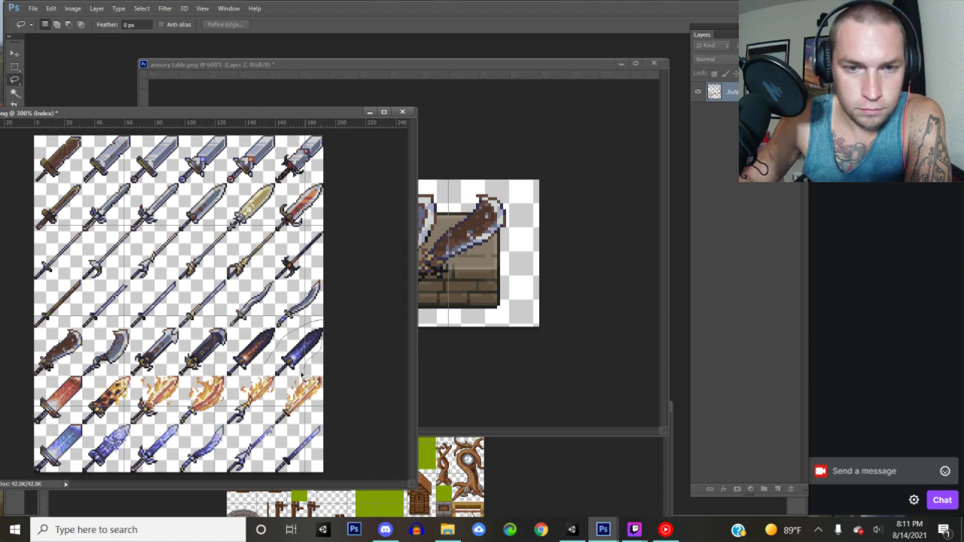
{"action": "mouse_move", "coordinate": [272, 378]}
{"action": "left_mouse_down"}
{"action": "mouse_move", "coordinate": [489, 244]}
{"action": "mouse_move", "coordinate": [483, 233]}
{"action": "mouse_move", "coordinate": [489, 248]}
{"action": "mouse_move", "coordinate": [366, 229]}
{"action": "left_mouse_up"}
{"action": "key", "text": "v"}
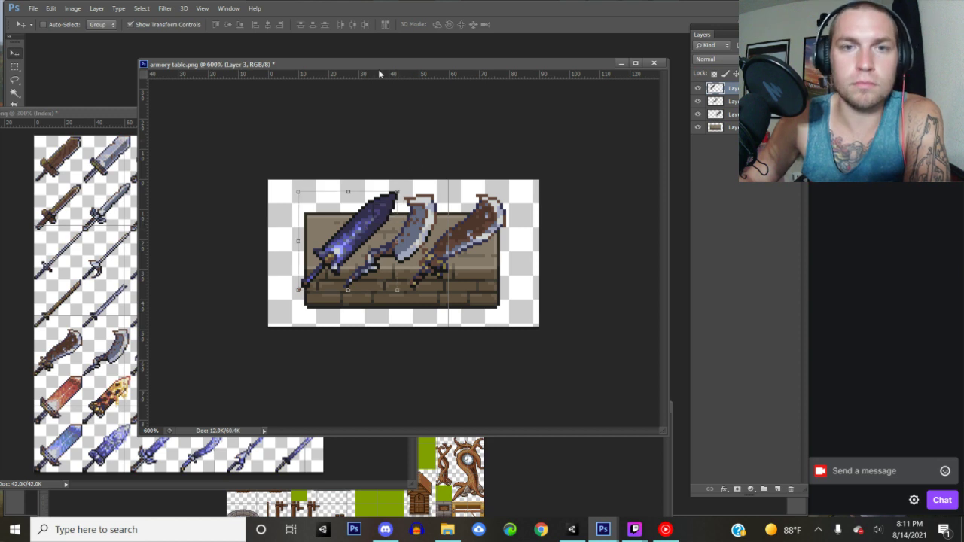
- Hide the table layer and save the three-sword layout as the PNG "armory table setup4" in the infrustructure folder with default PNG options
{"action": "left_click", "coordinate": [697, 126]}
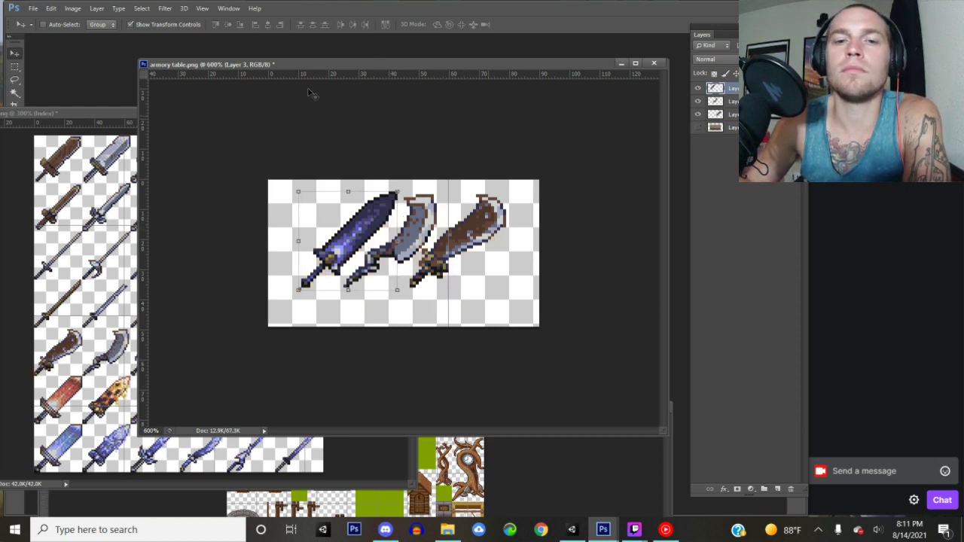
{"action": "left_click", "coordinate": [33, 8]}
{"action": "left_click", "coordinate": [44, 125]}
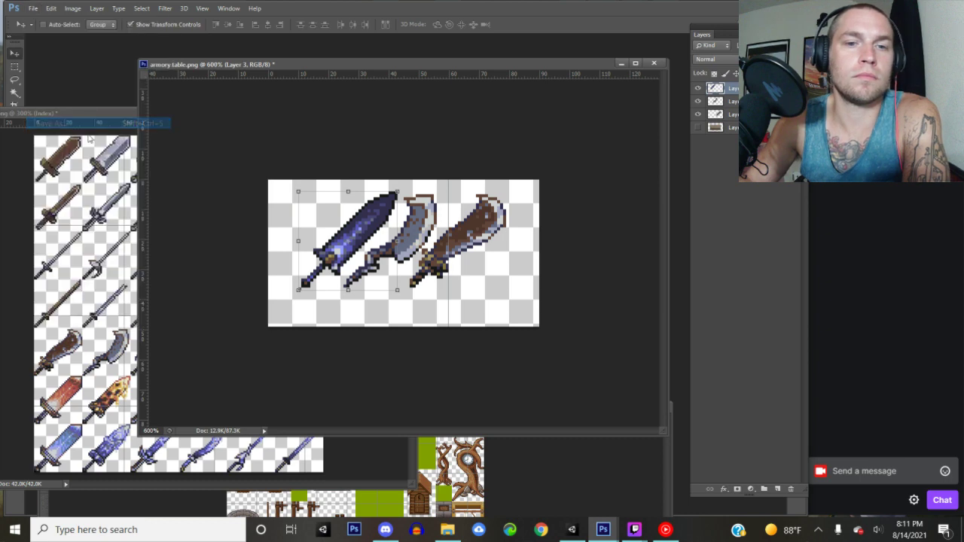
{"action": "key", "text": "End"}
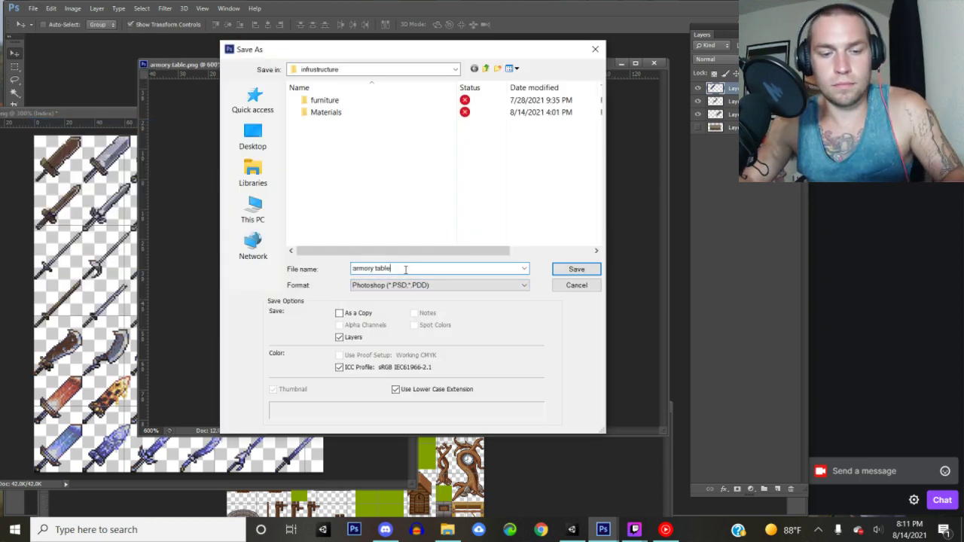
{"action": "type", "text": "setup4"}
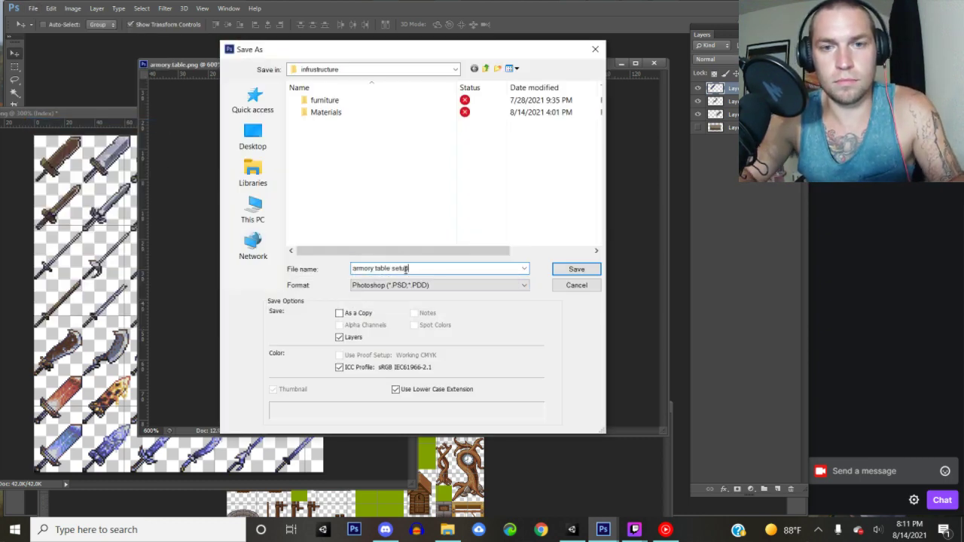
{"action": "left_click", "coordinate": [456, 286]}
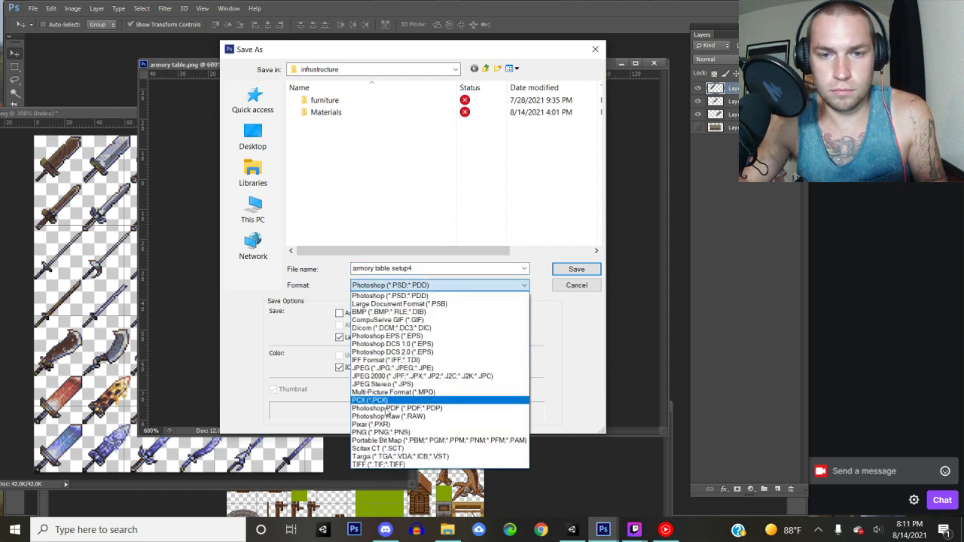
{"action": "left_click", "coordinate": [382, 433]}
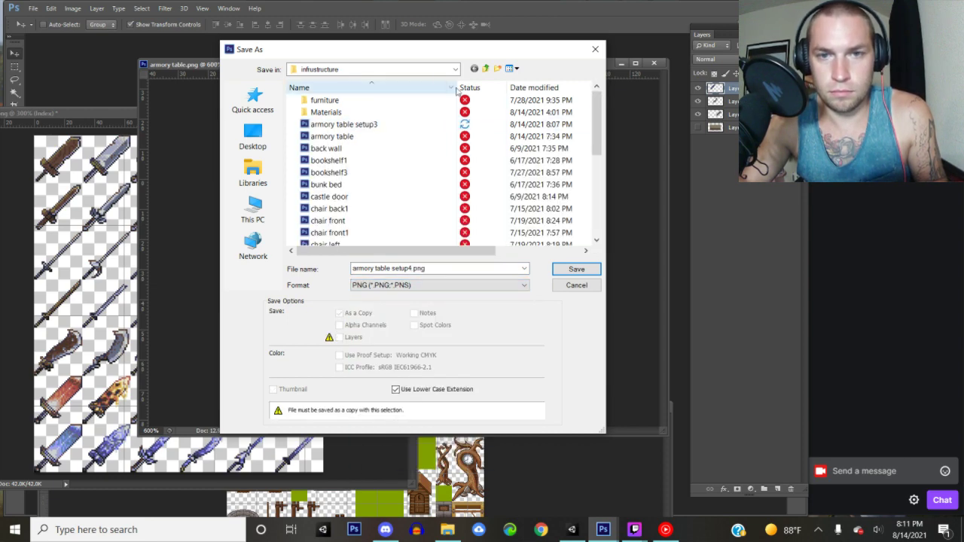
{"action": "left_click", "coordinate": [577, 270]}
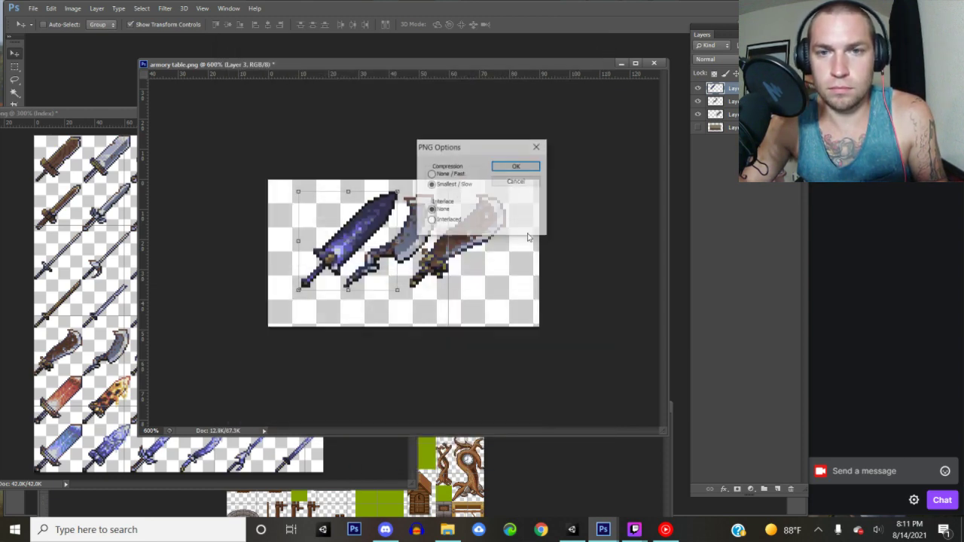
{"action": "left_click", "coordinate": [510, 167]}
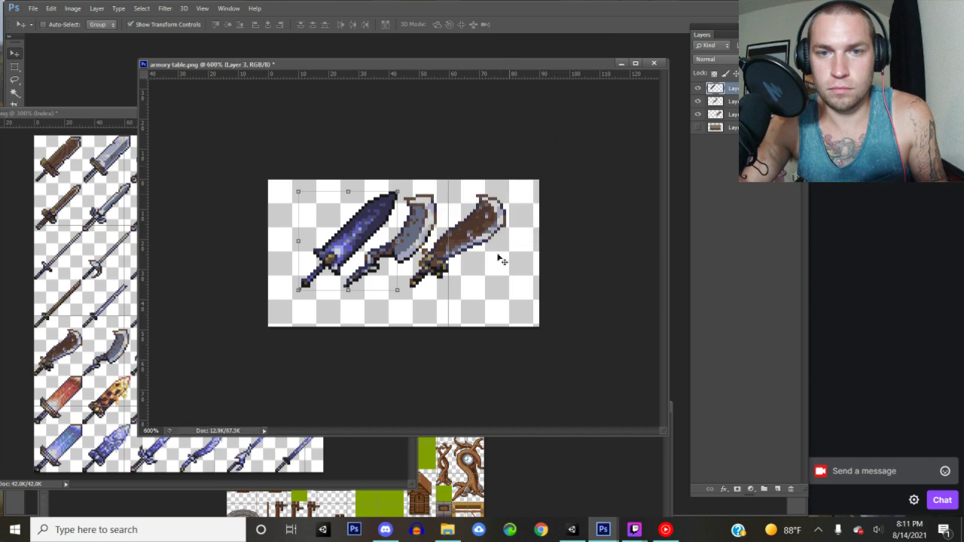
- Switch to Unity and import armory table setup4 with the Sprite texture type, applying the change
{"action": "left_click", "coordinate": [573, 531]}
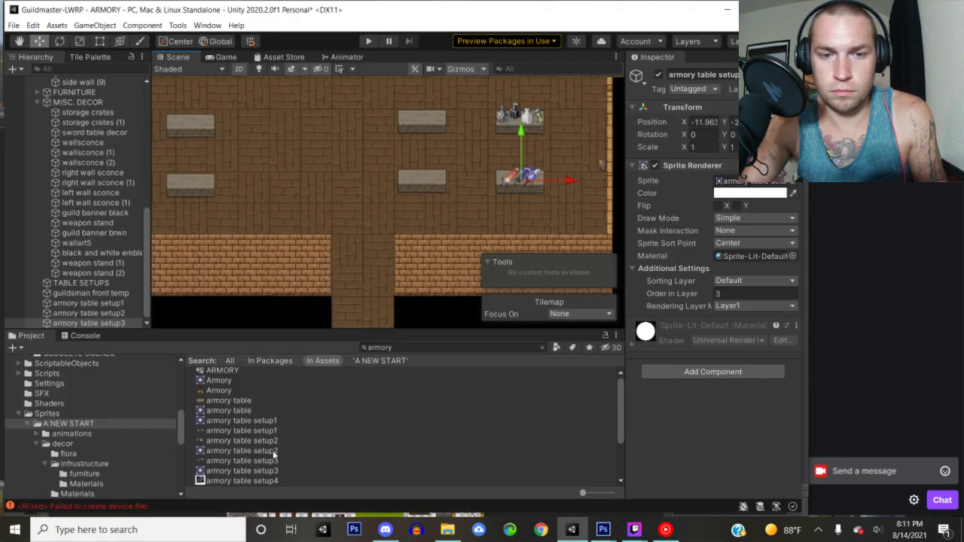
{"action": "scroll", "coordinate": [303, 458], "scroll_direction": "down", "scroll_amount": 3}
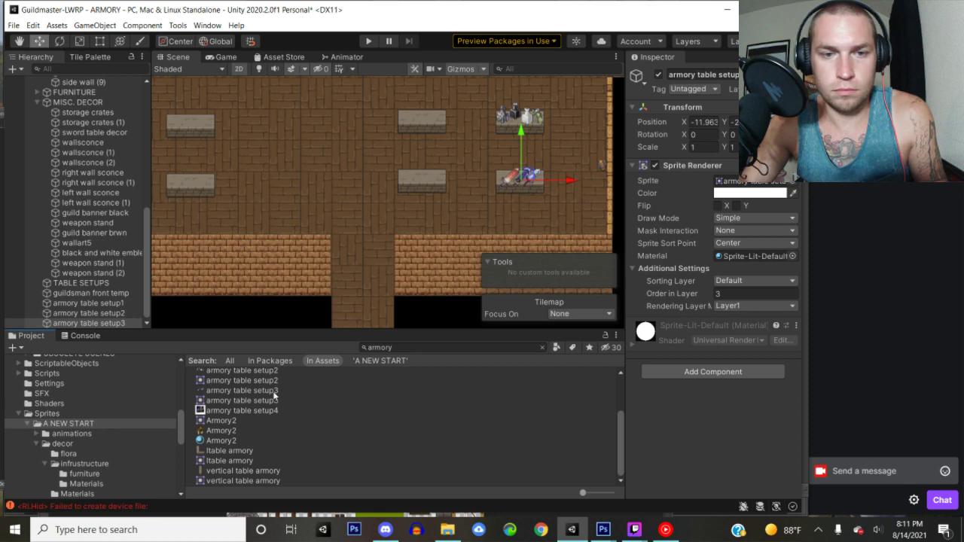
{"action": "left_click", "coordinate": [256, 411]}
{"action": "left_click", "coordinate": [726, 110]}
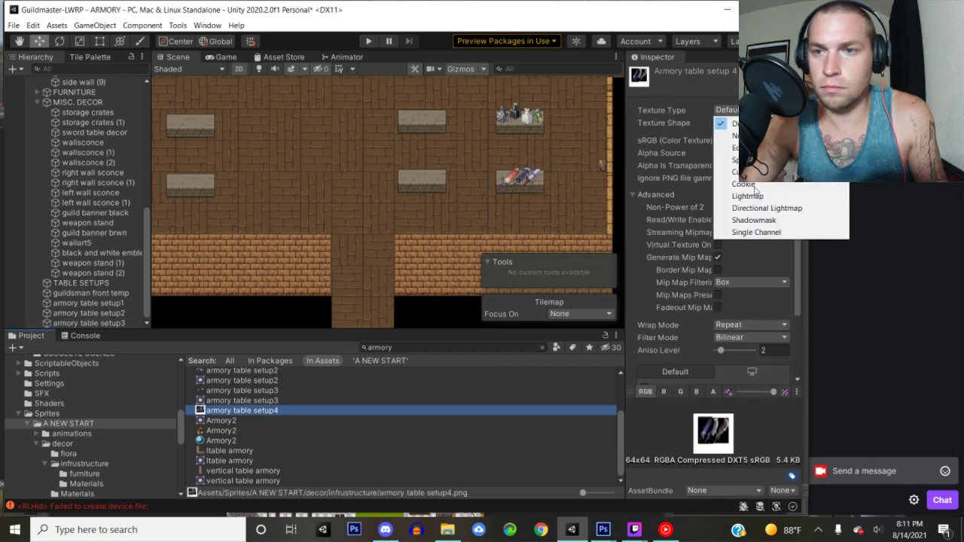
{"action": "left_click", "coordinate": [735, 159]}
{"action": "scroll", "coordinate": [763, 249], "scroll_direction": "down", "scroll_amount": 3}
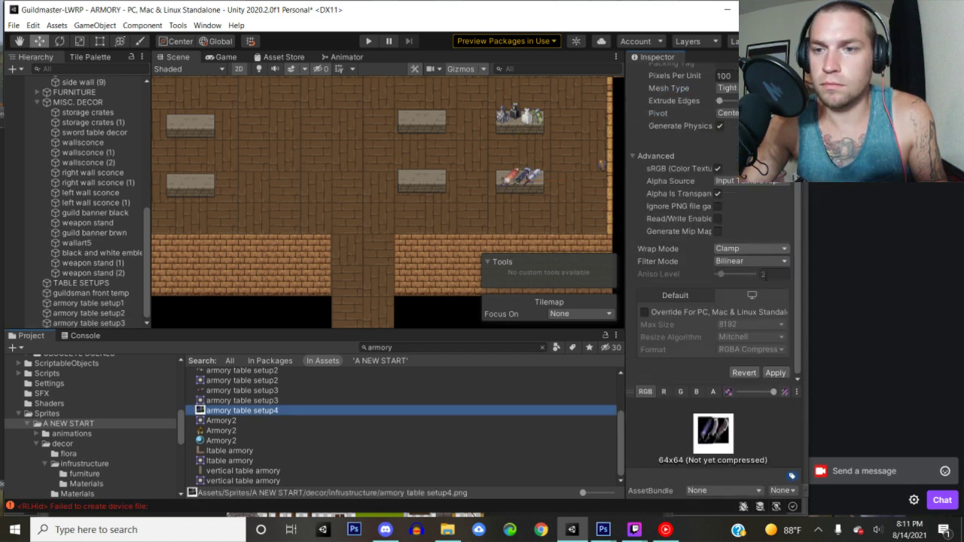
{"action": "left_click", "coordinate": [775, 372]}
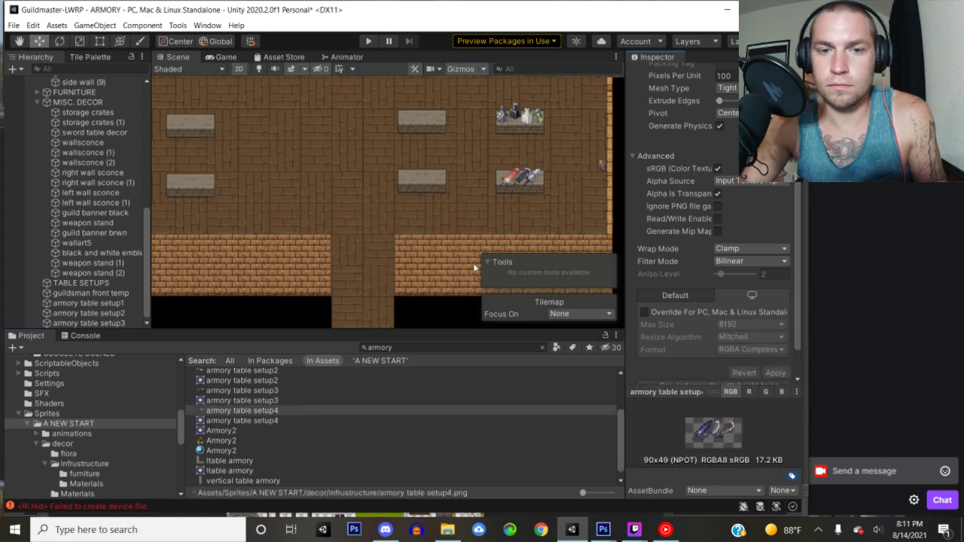
- Add the armory table setup4 sprite to the scene below the brick wall and set its Order in Layer to 4
{"action": "middle_click_drag", "start_coordinate": [402, 216], "coordinate": [332, 266]}
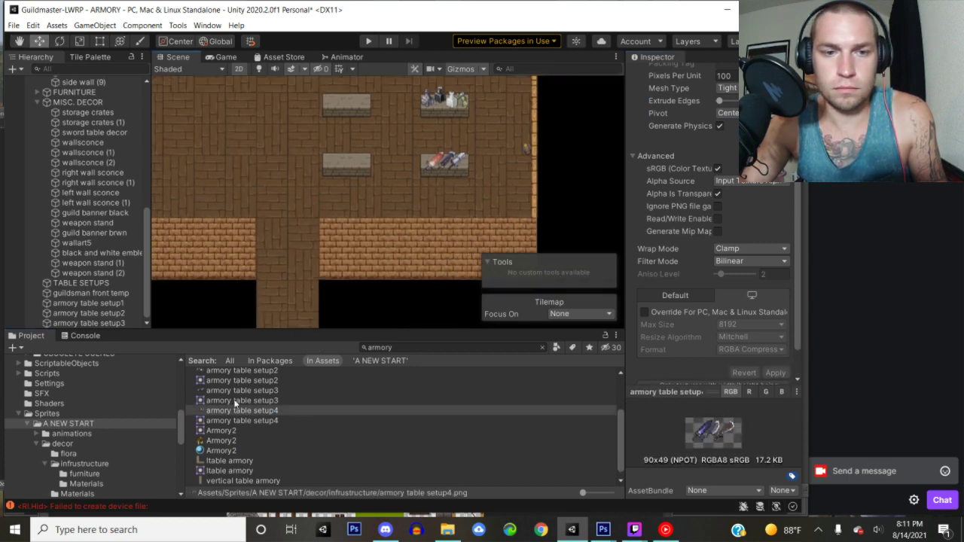
{"action": "left_click_drag", "start_coordinate": [234, 414], "coordinate": [374, 305]}
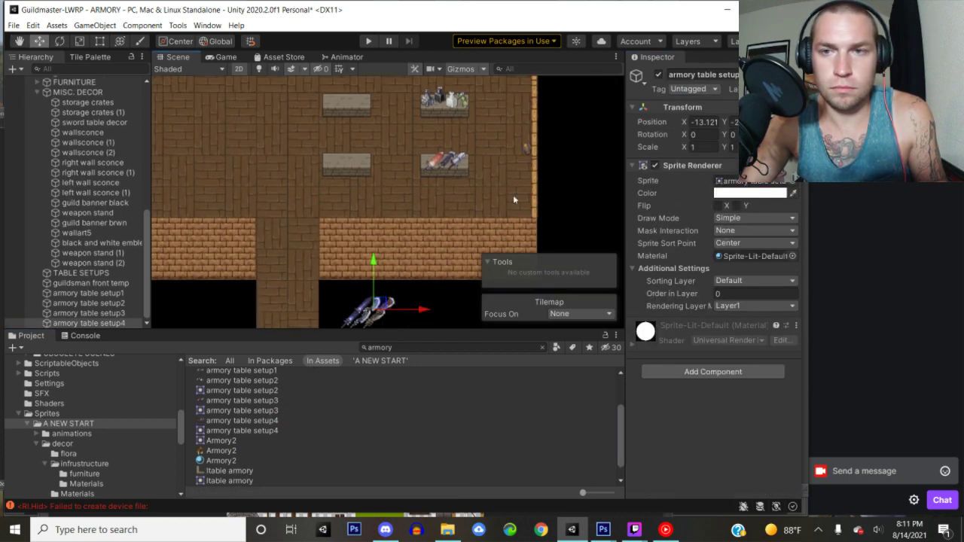
{"action": "left_click", "coordinate": [734, 293]}
{"action": "type", "text": "3"}
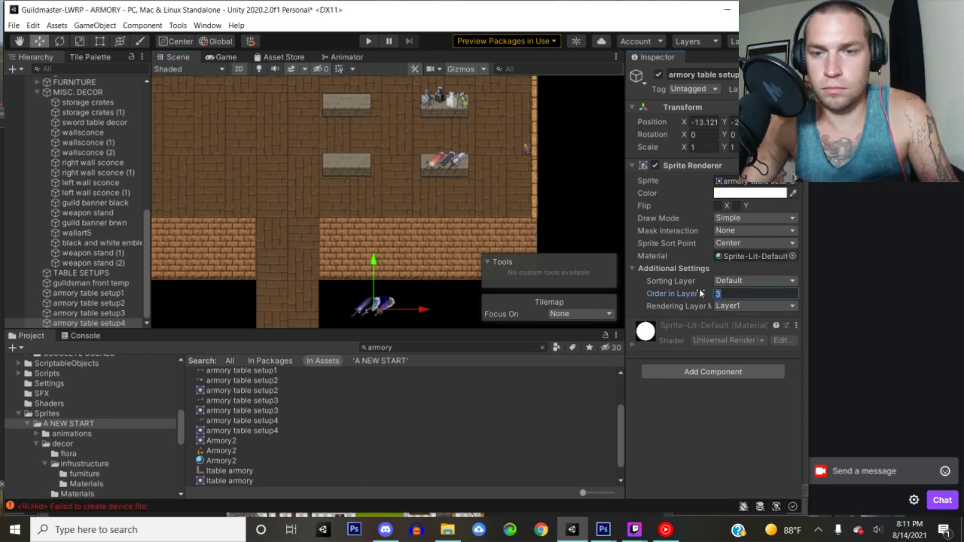
{"action": "type", "text": "4"}
- Move the armory table setup4 swords onto the empty table directly left of the table holding the red sword
{"action": "left_click_drag", "start_coordinate": [379, 304], "coordinate": [350, 165]}
{"action": "scroll", "coordinate": [366, 160], "scroll_direction": "up", "scroll_amount": 5}
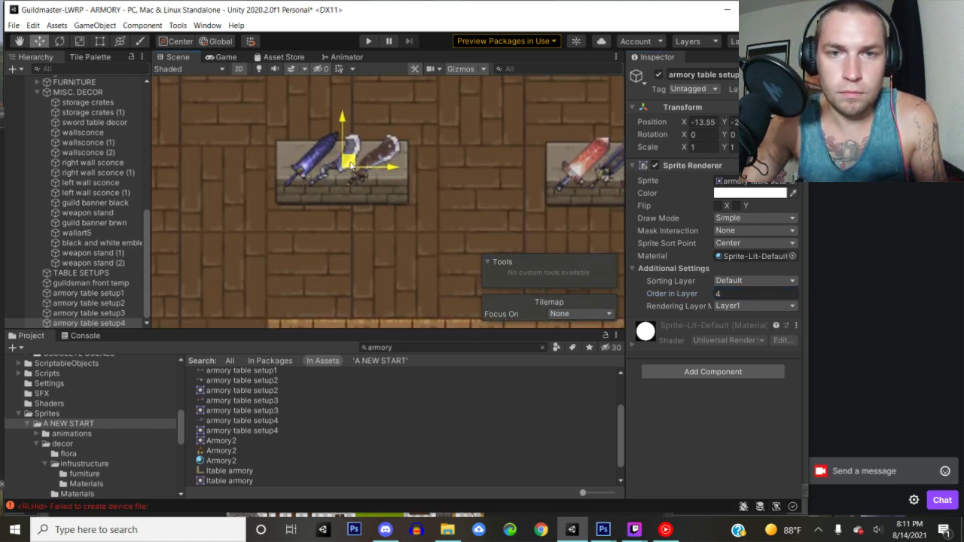
{"action": "scroll", "coordinate": [377, 177], "scroll_direction": "down", "scroll_amount": 5}
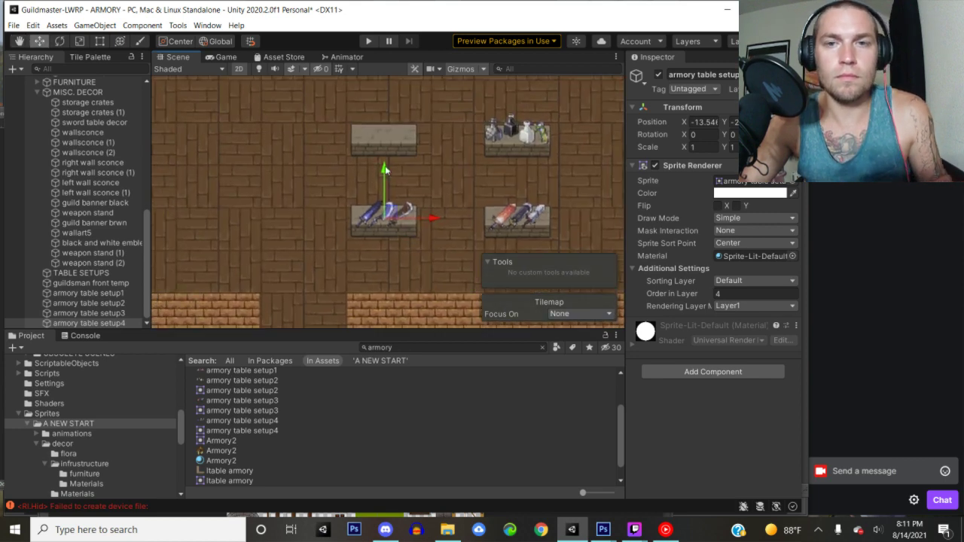
{"action": "middle_click_drag", "start_coordinate": [397, 147], "coordinate": [406, 179]}
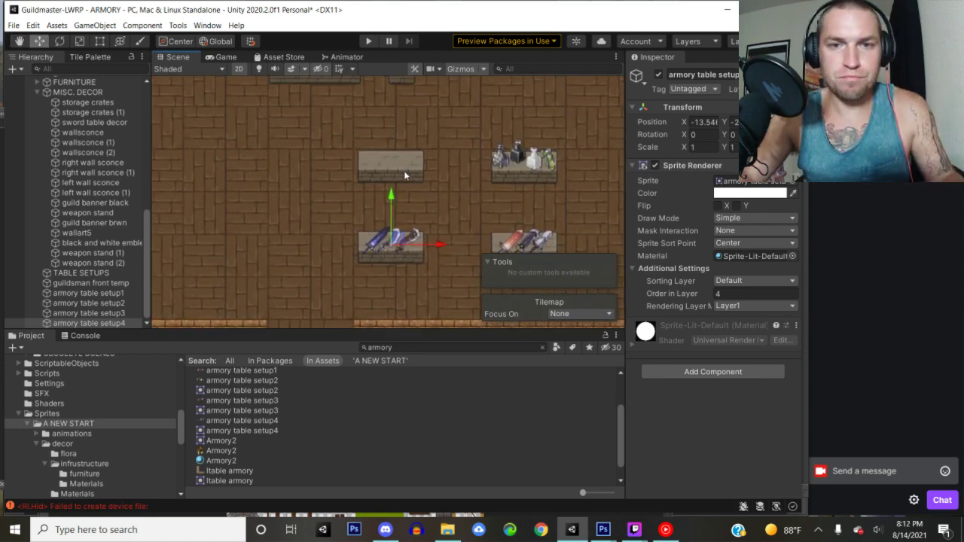
- Switch to Photoshop, delete the three sword layers from armory table.png and make the table layer visible again
{"action": "scroll", "coordinate": [416, 167], "scroll_direction": "down", "scroll_amount": 3}
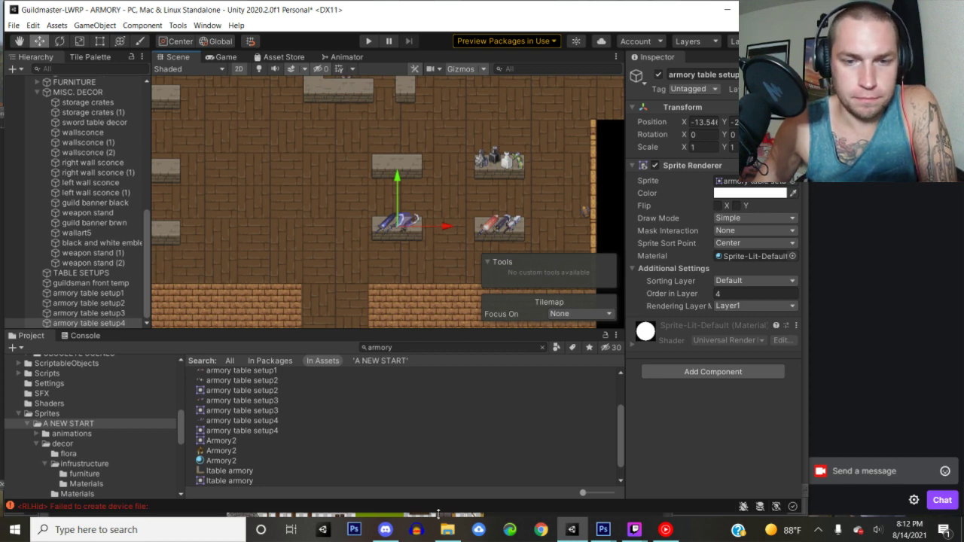
{"action": "mouse_move", "coordinate": [603, 530]}
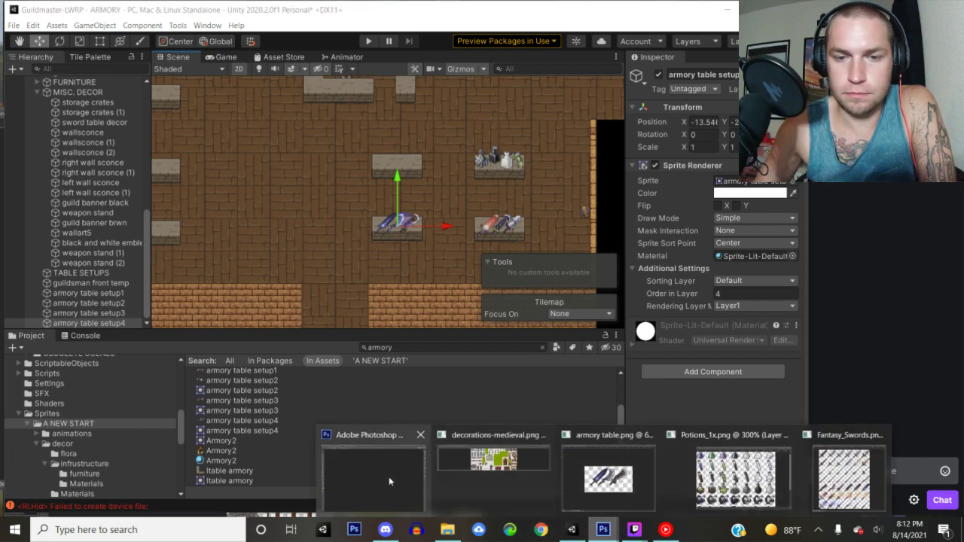
{"action": "left_click", "coordinate": [389, 476]}
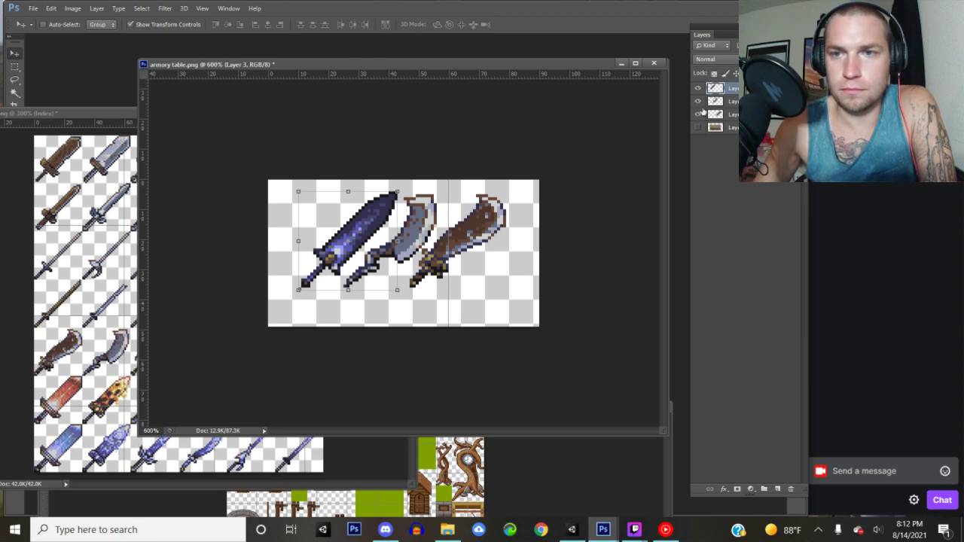
{"action": "left_click", "coordinate": [736, 115], "text": "shift"}
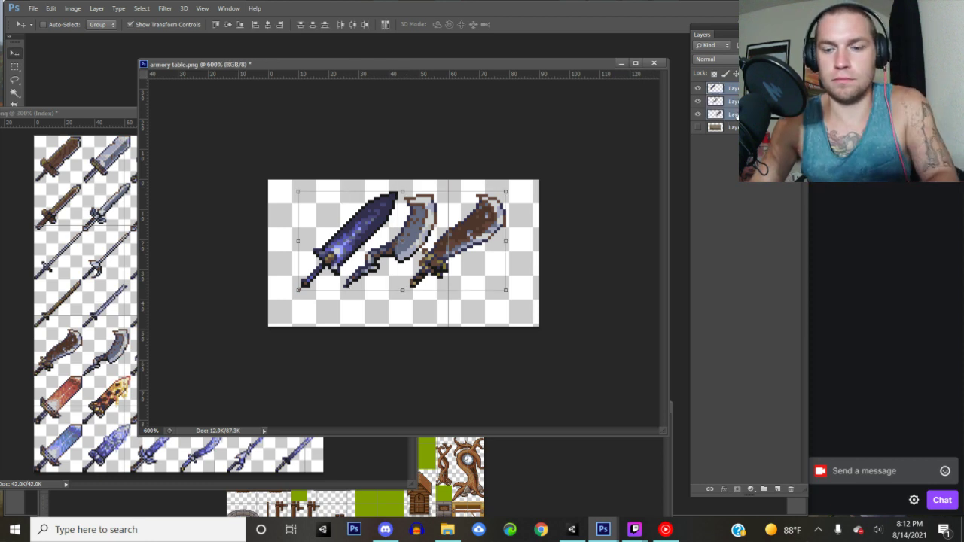
{"action": "key", "text": "Delete"}
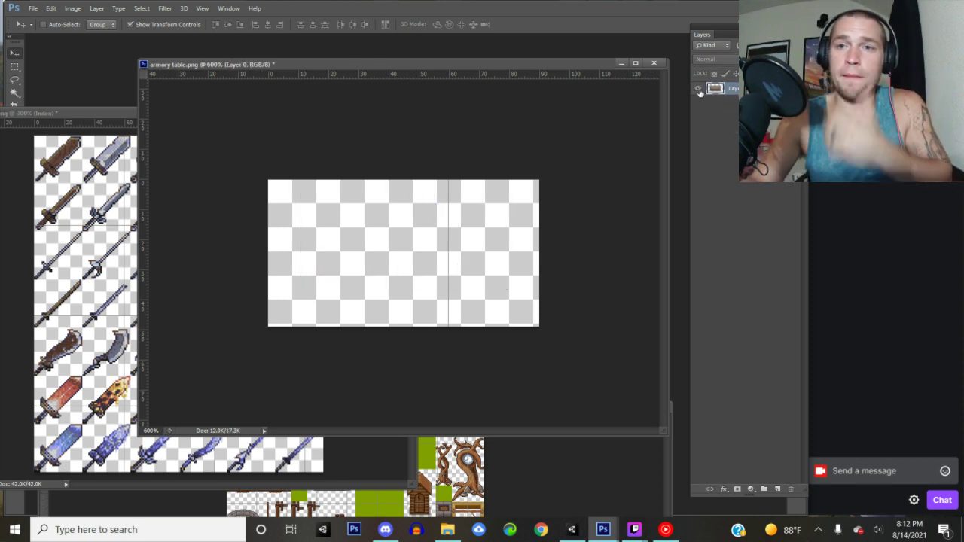
{"action": "left_click", "coordinate": [698, 89]}
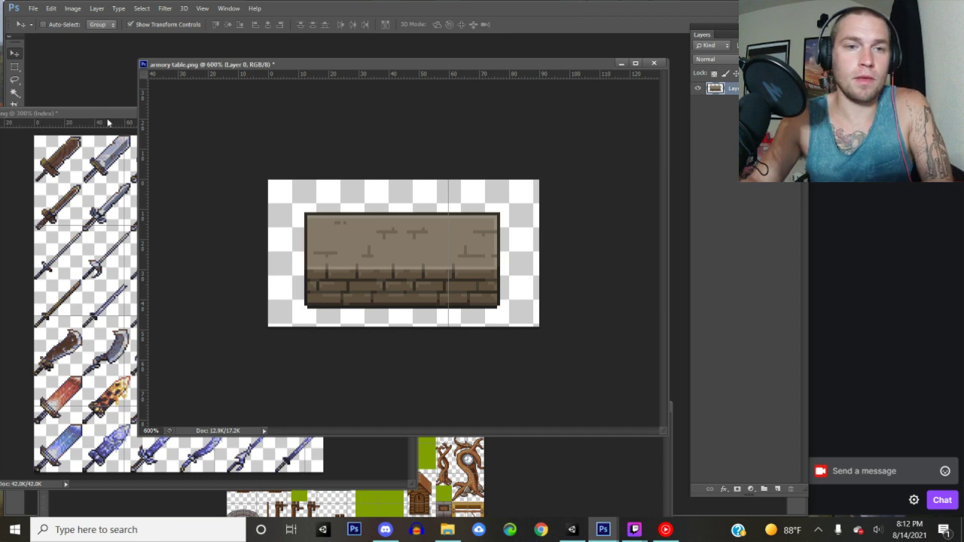
- Open the Fantasy_Bows image from the rpginventory_fantasybows_windows archive in the UploadedByZom Items folder
{"action": "left_click", "coordinate": [447, 530]}
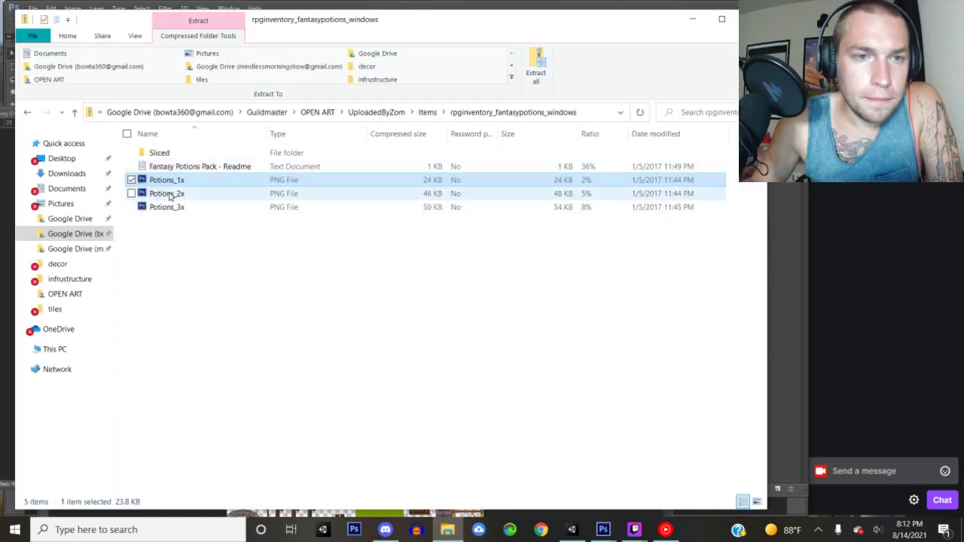
{"action": "left_click", "coordinate": [377, 113]}
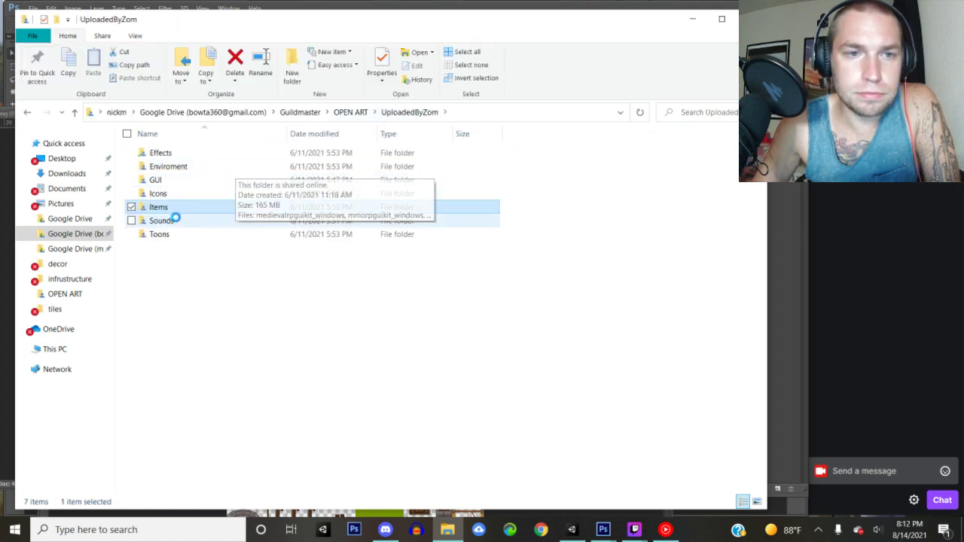
{"action": "double_click", "coordinate": [177, 212]}
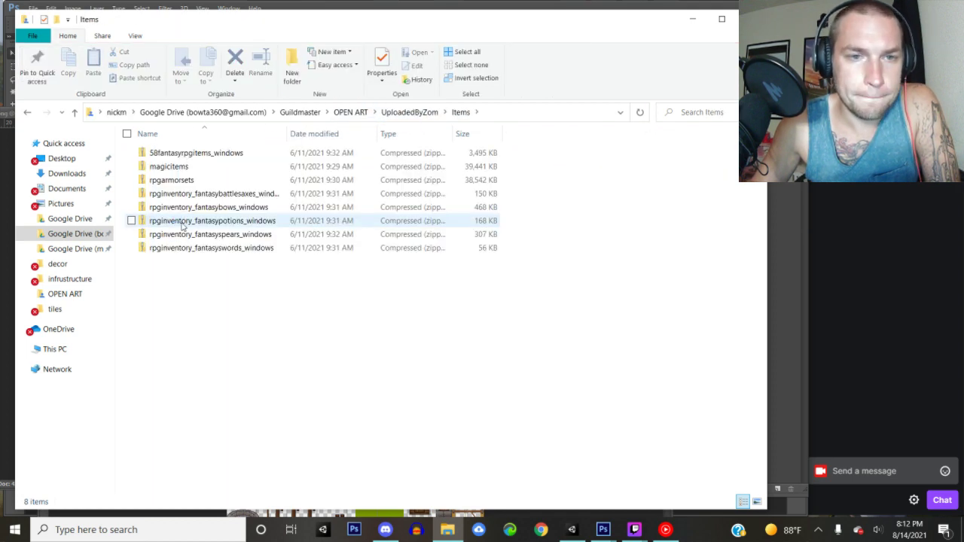
{"action": "double_click", "coordinate": [200, 207]}
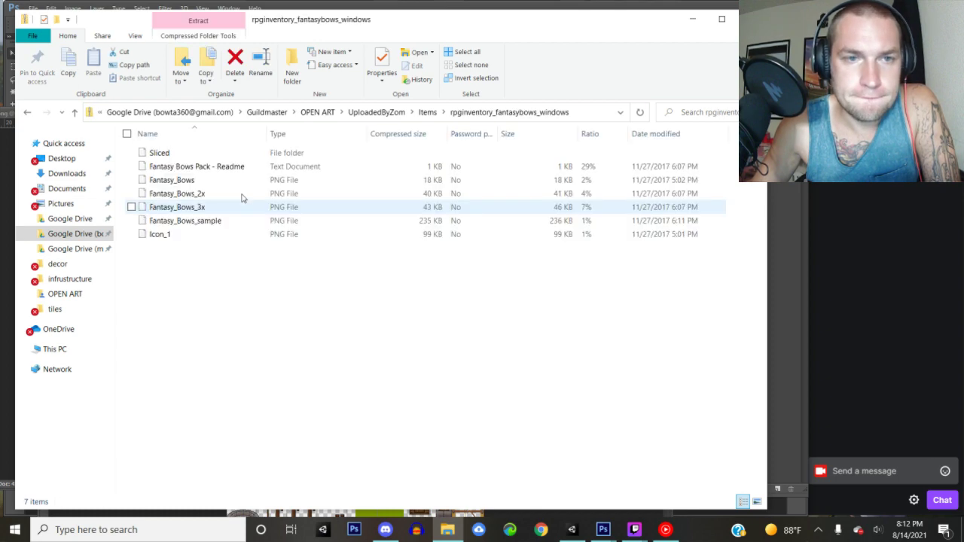
{"action": "left_click", "coordinate": [192, 185]}
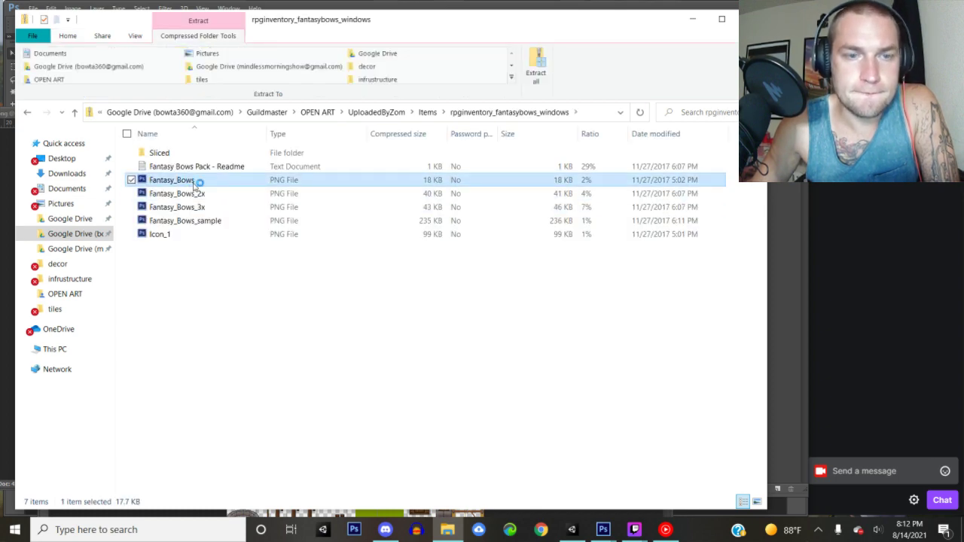
{"action": "key", "text": "Return"}
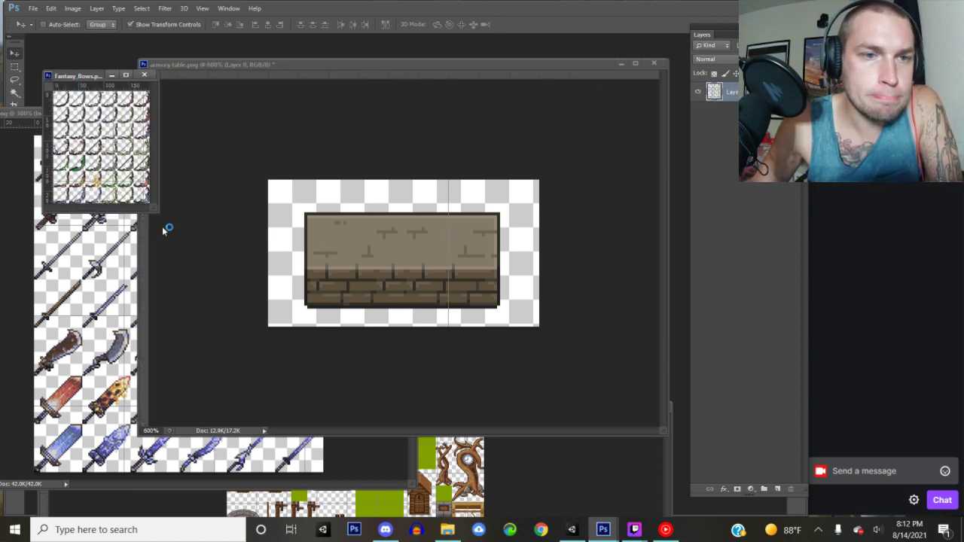
- Enlarge the Fantasy_Bows window, minimize the sword sheet and magnify the bows to 300%
{"action": "left_click_drag", "start_coordinate": [156, 213], "coordinate": [283, 362]}
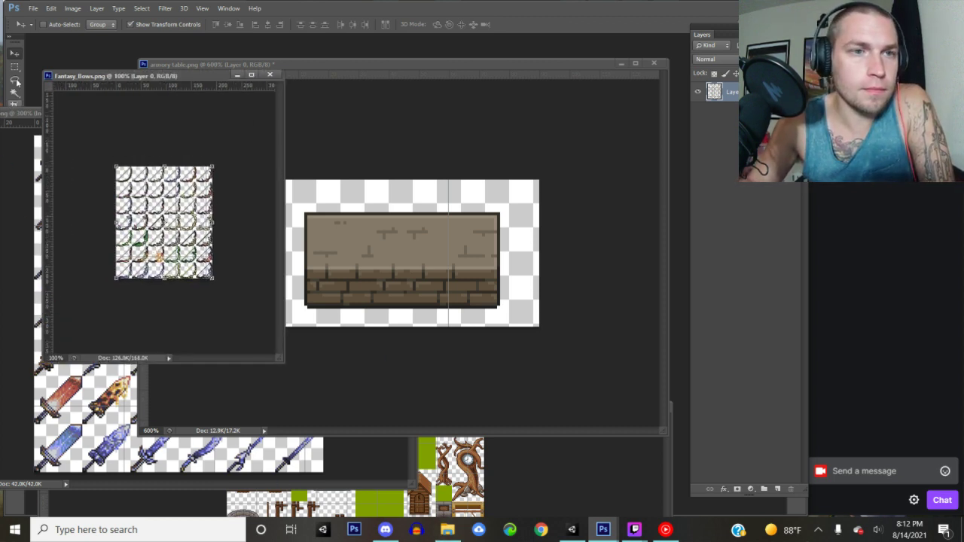
{"action": "left_click_drag", "start_coordinate": [19, 113], "coordinate": [354, 260]}
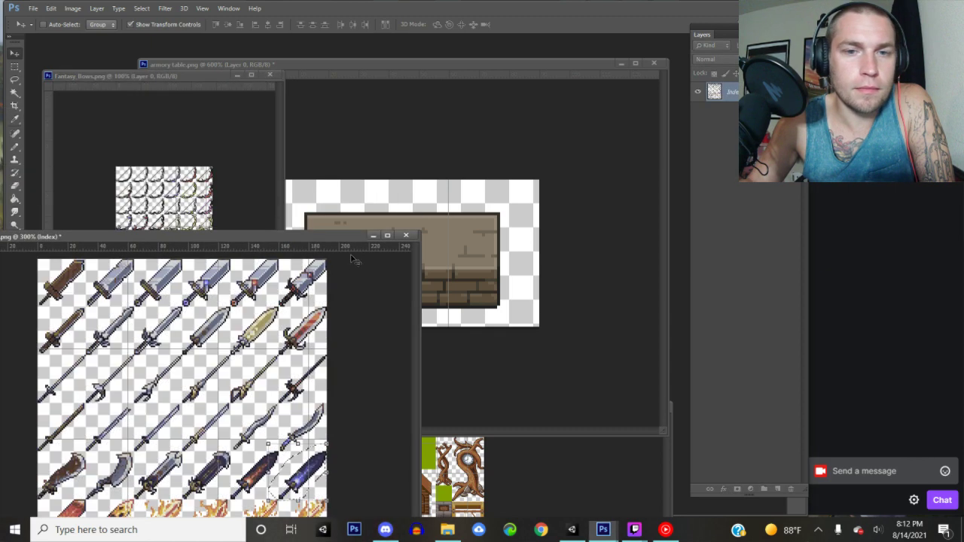
{"action": "left_click", "coordinate": [373, 235]}
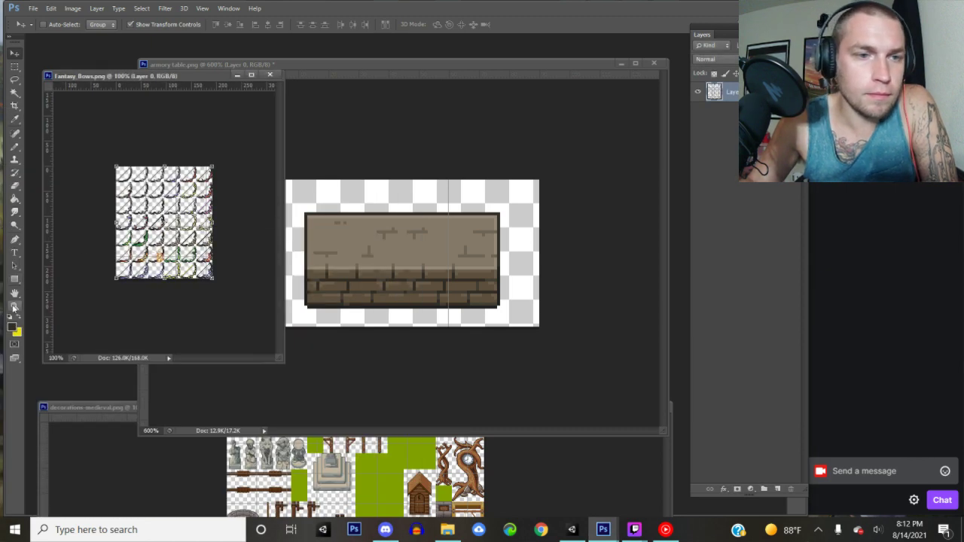
{"action": "left_click", "coordinate": [13, 306]}
{"action": "left_click", "coordinate": [44, 24]}
{"action": "left_click", "coordinate": [44, 24]}
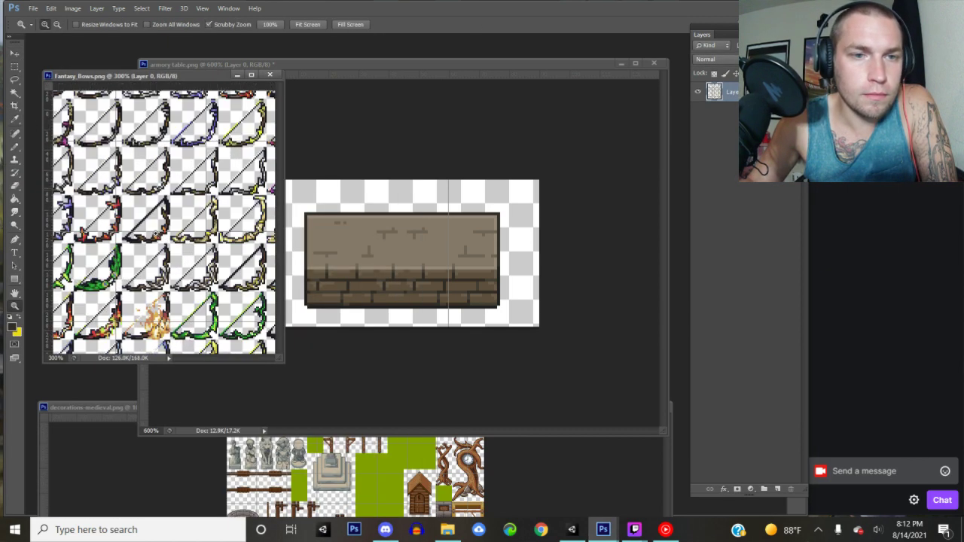
- Lasso a dark brown bow in the Fantasy_Bows sheet and place it on the left part of the armory table
{"action": "left_click", "coordinate": [14, 80]}
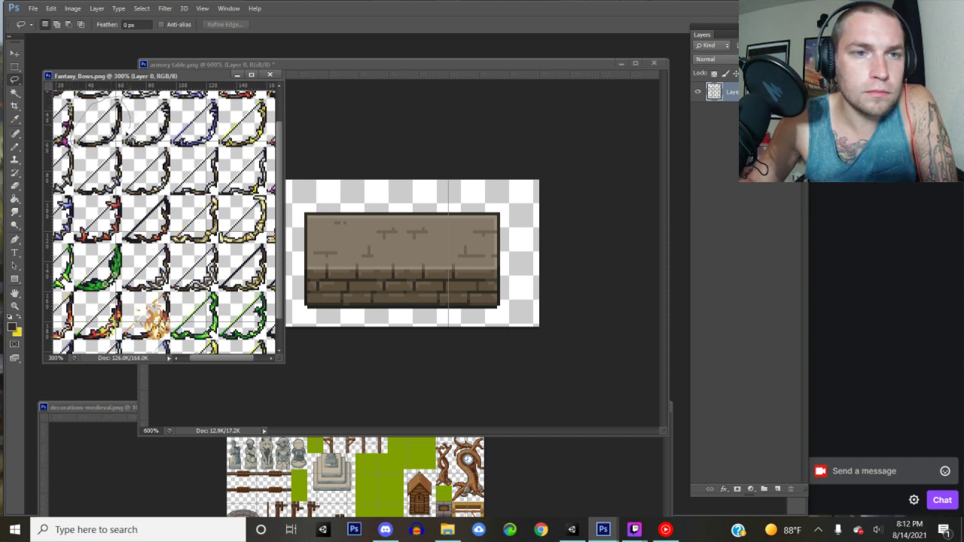
{"action": "mouse_move", "coordinate": [76, 151]}
{"action": "left_mouse_down"}
{"action": "mouse_move", "coordinate": [226, 188]}
{"action": "mouse_move", "coordinate": [406, 257]}
{"action": "mouse_move", "coordinate": [394, 246]}
{"action": "mouse_move", "coordinate": [345, 272]}
{"action": "mouse_move", "coordinate": [361, 247]}
{"action": "left_mouse_up"}
{"action": "key", "text": "v"}
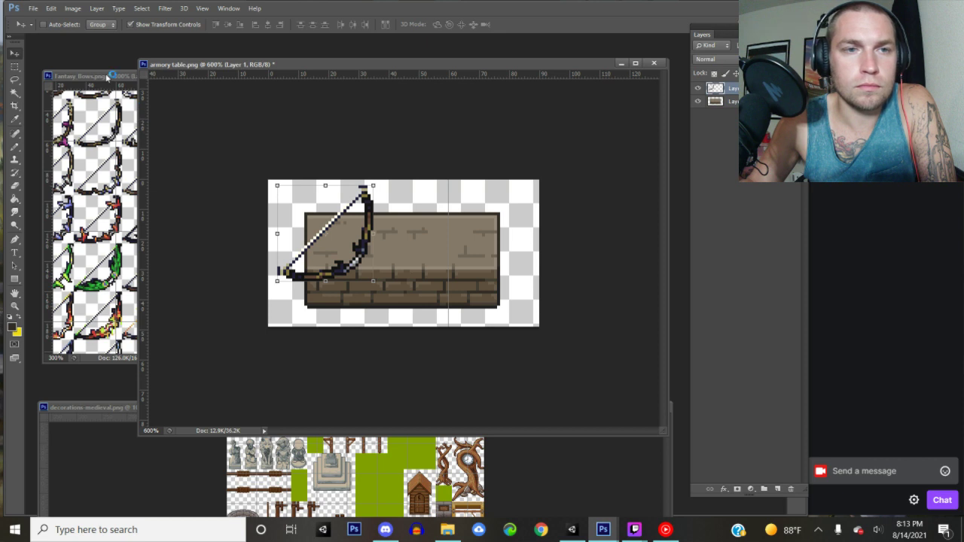
- Lasso the blue bow in the Fantasy_Bows sheet and place it on the middle of the armory table
{"action": "left_click", "coordinate": [110, 77]}
{"action": "left_click", "coordinate": [14, 79]}
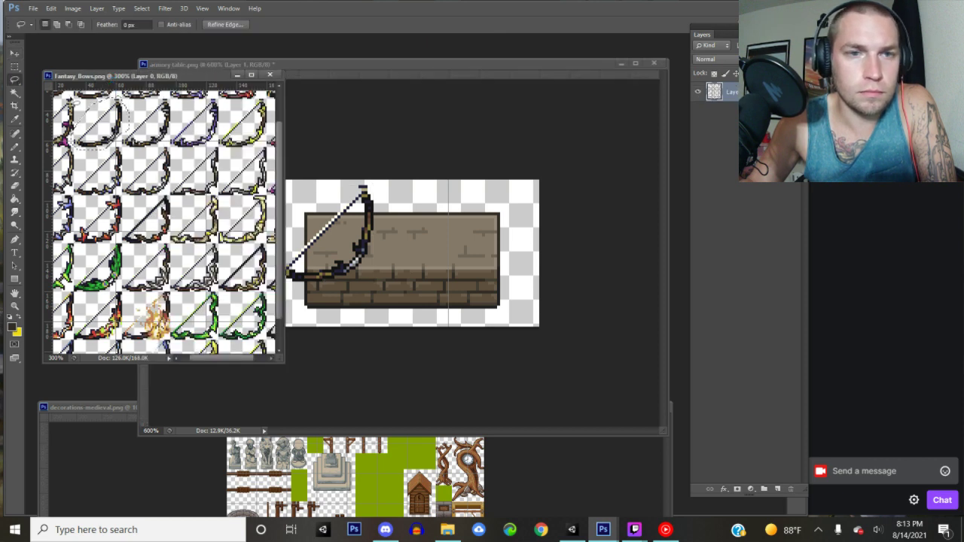
{"action": "left_click", "coordinate": [177, 153]}
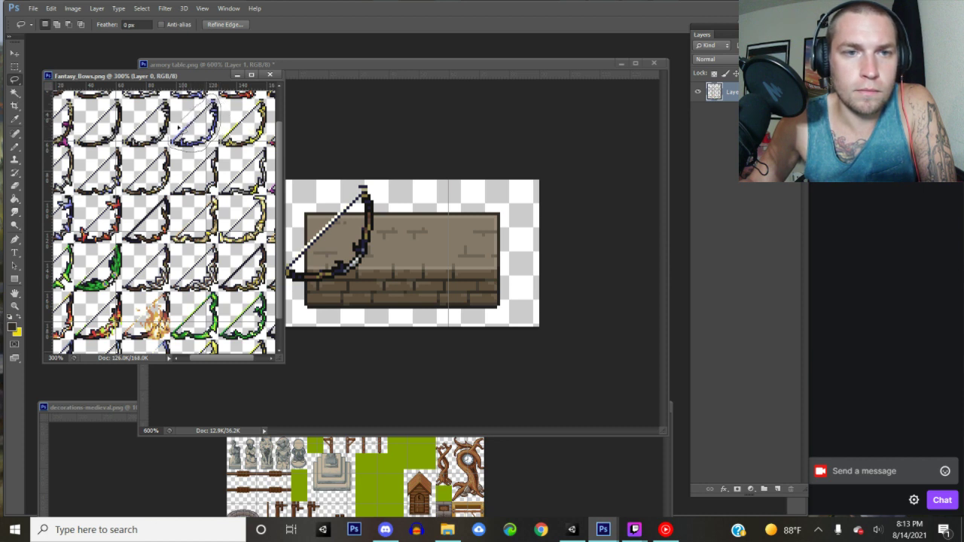
{"action": "key", "text": "v"}
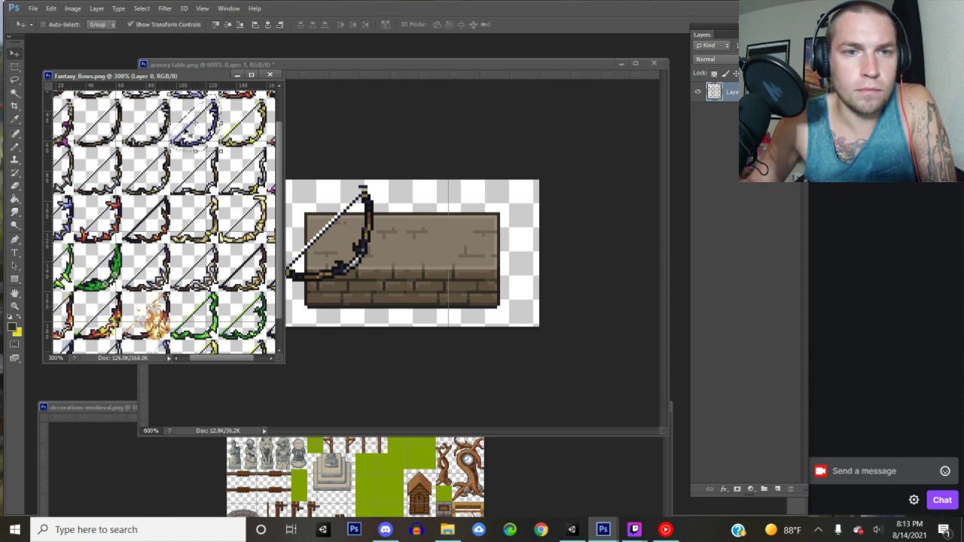
{"action": "left_click_drag", "start_coordinate": [199, 149], "coordinate": [405, 253]}
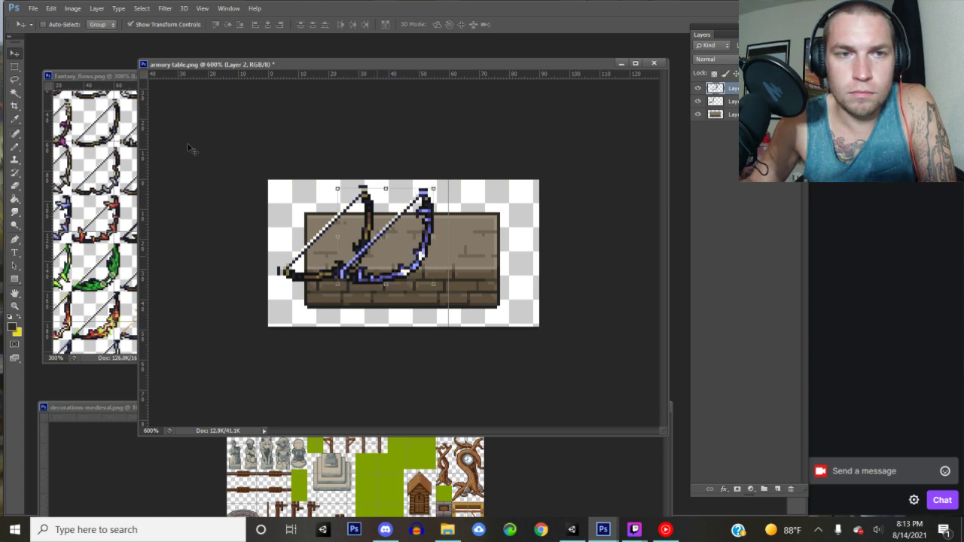
- Lasso the bow directly below the blue one in the sheet and place it on the right part of the table
{"action": "left_click", "coordinate": [78, 84]}
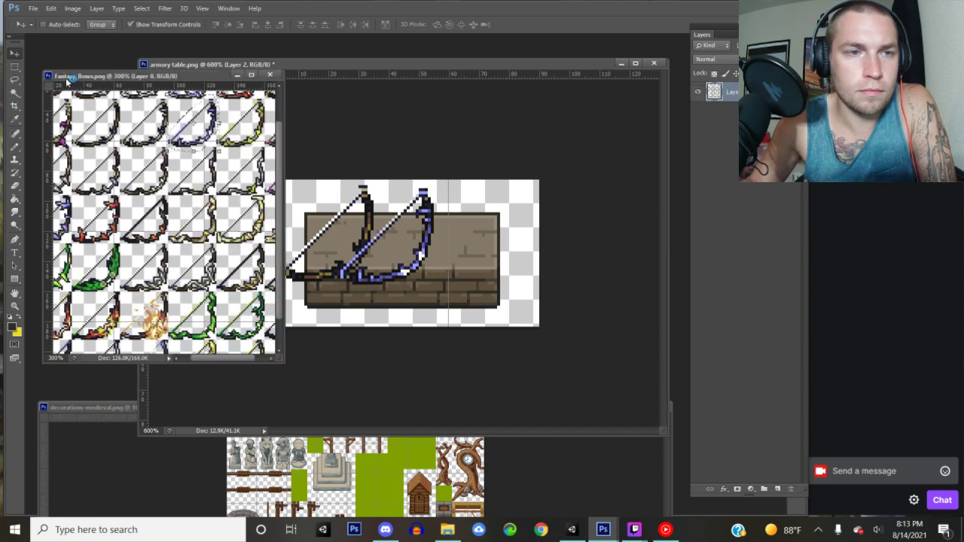
{"action": "left_click", "coordinate": [16, 80]}
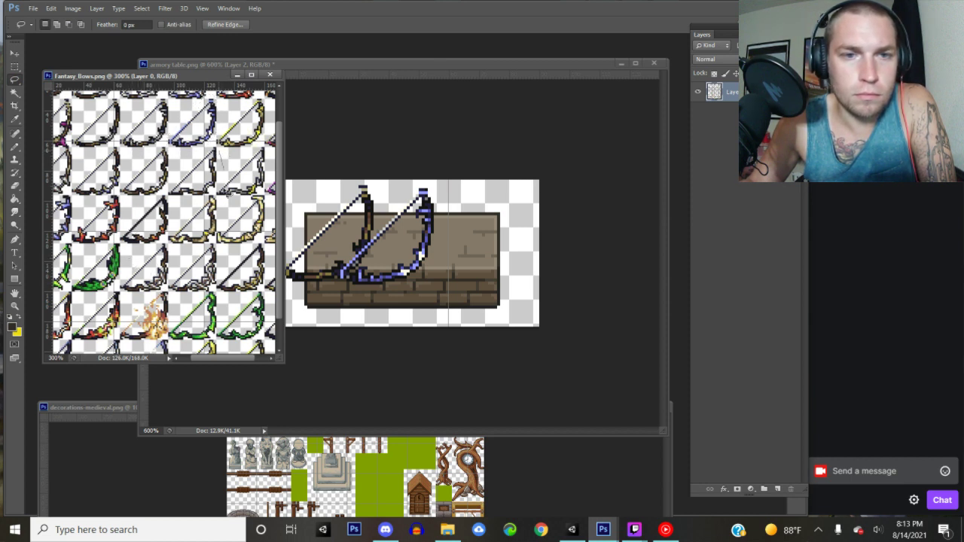
{"action": "left_click", "coordinate": [221, 167]}
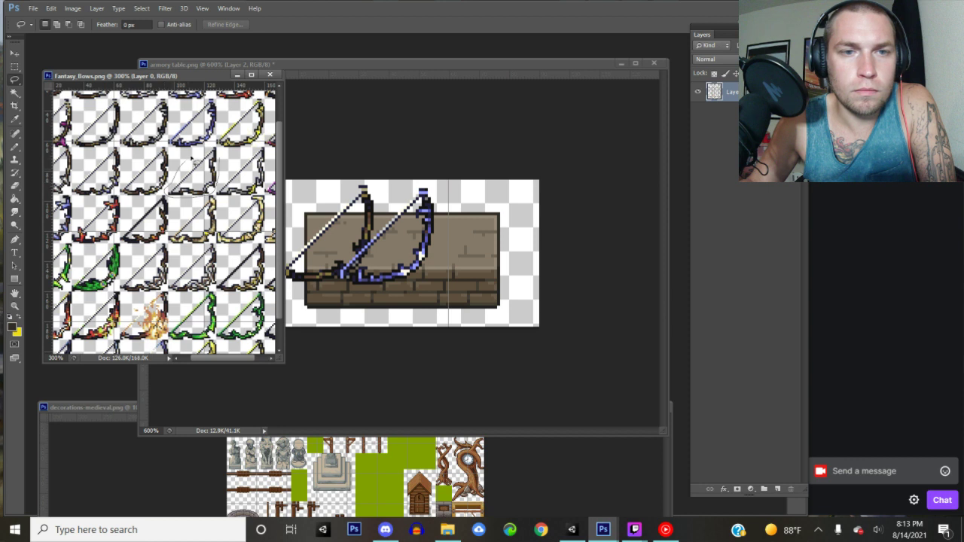
{"action": "mouse_move", "coordinate": [224, 163]}
{"action": "left_mouse_down"}
{"action": "mouse_move", "coordinate": [266, 181]}
{"action": "mouse_move", "coordinate": [333, 233]}
{"action": "mouse_move", "coordinate": [457, 284]}
{"action": "left_mouse_up"}
{"action": "left_click", "coordinate": [14, 53]}
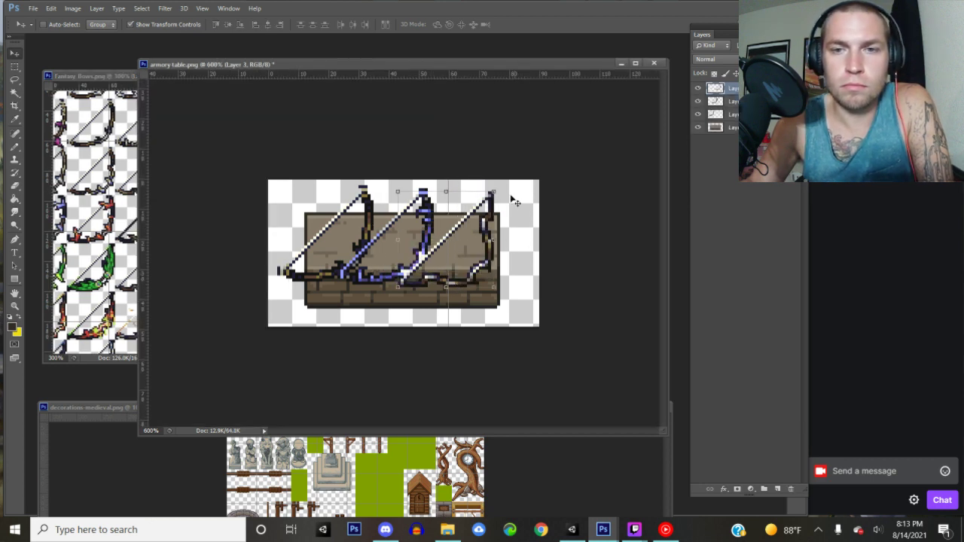
- Hide the table layer, save the three-bow layout as the PNG "armory table setup5" in infrustructure with default options, and return to Unity
{"action": "left_click", "coordinate": [698, 128]}
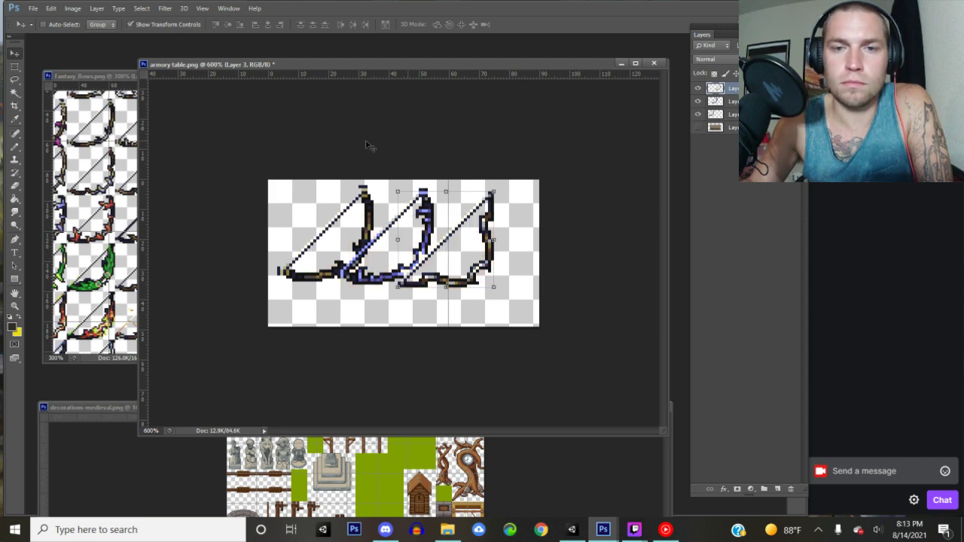
{"action": "left_click", "coordinate": [32, 8]}
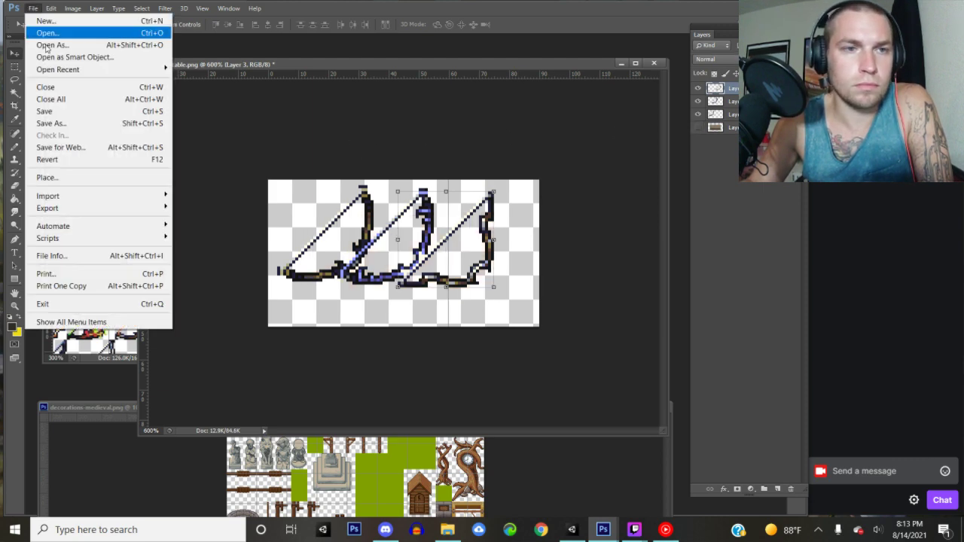
{"action": "left_click", "coordinate": [60, 125]}
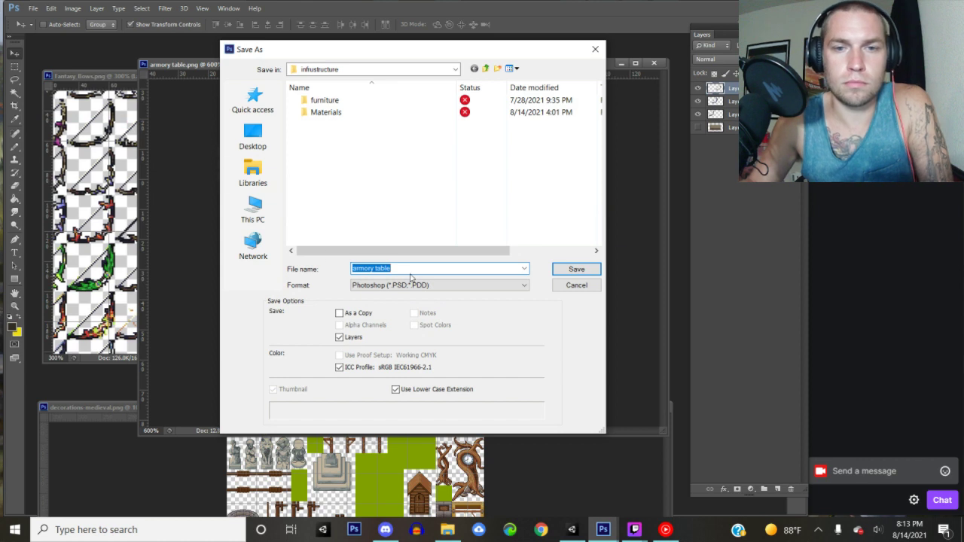
{"action": "left_click", "coordinate": [408, 269]}
{"action": "type", "text": "setup"}
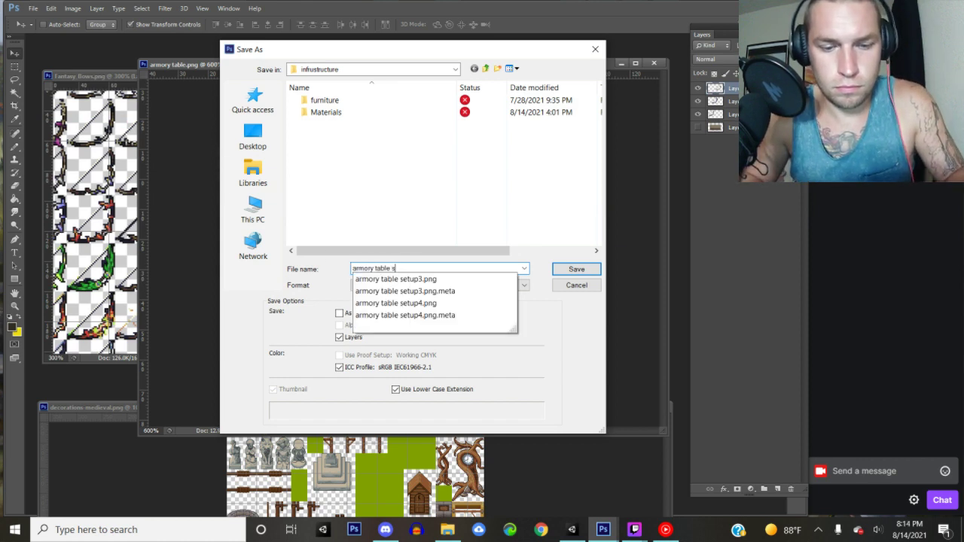
{"action": "left_click", "coordinate": [408, 271]}
{"action": "type", "text": "5"}
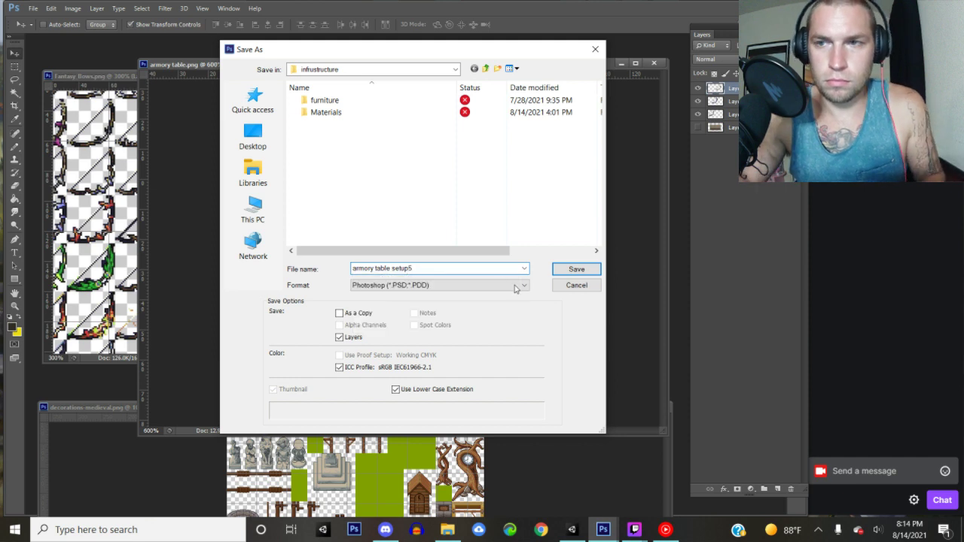
{"action": "left_click", "coordinate": [516, 285]}
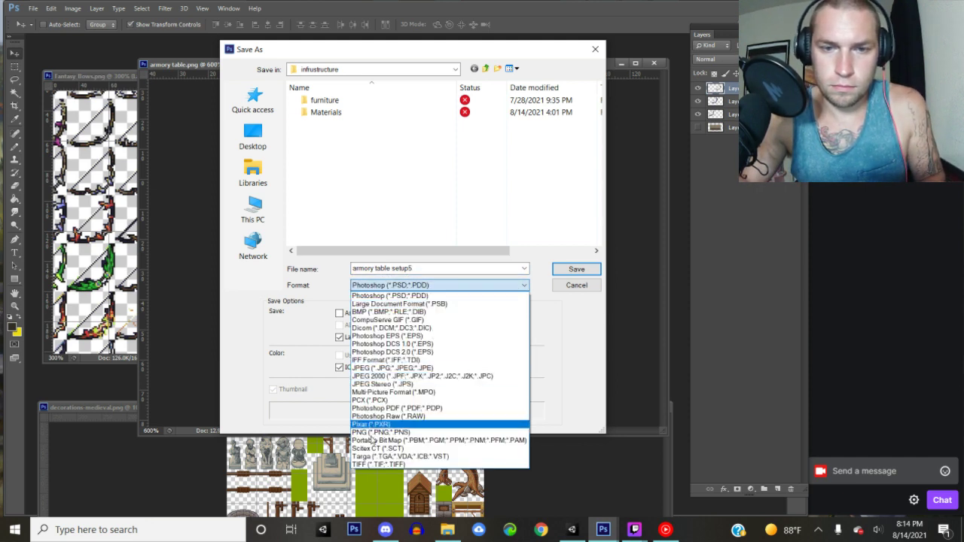
{"action": "left_click", "coordinate": [392, 424]}
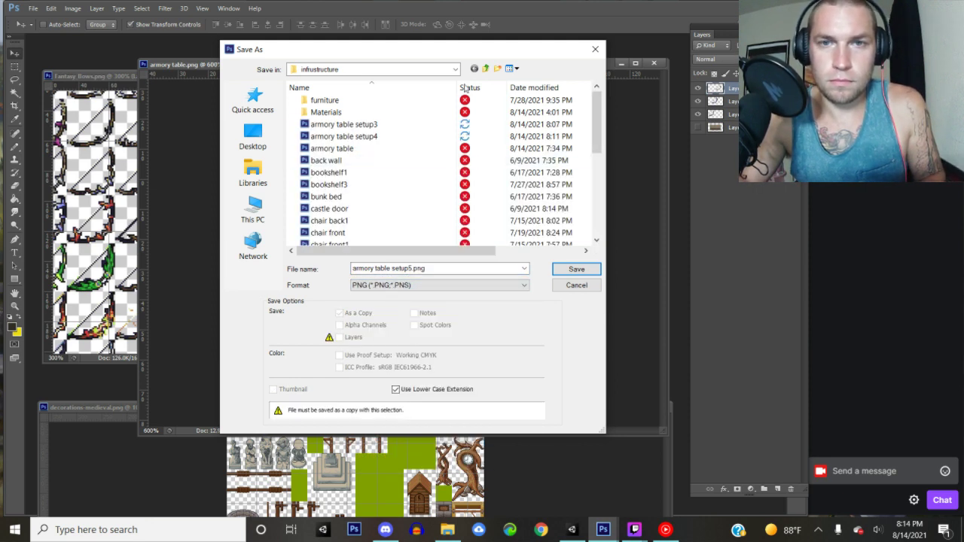
{"action": "left_click", "coordinate": [576, 269]}
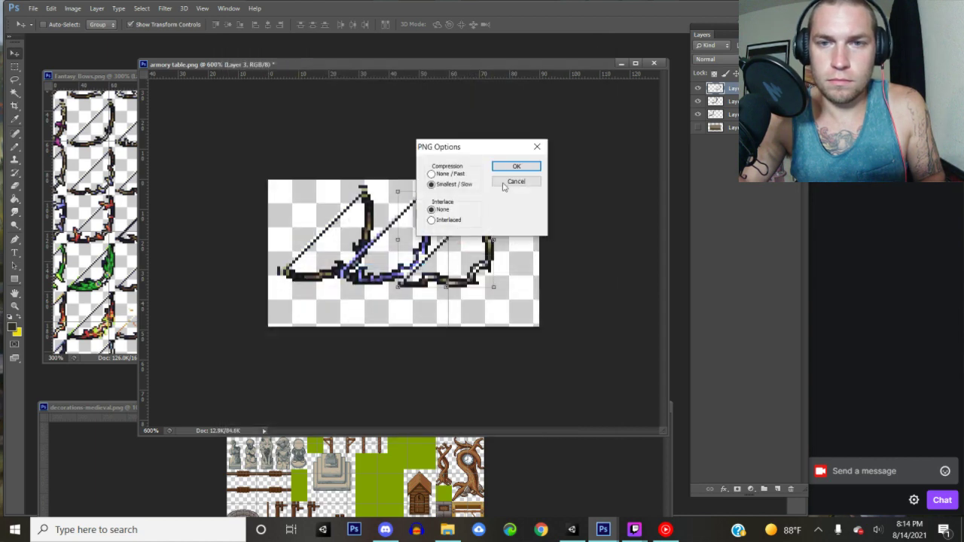
{"action": "left_click", "coordinate": [516, 164]}
{"action": "left_click", "coordinate": [572, 529]}
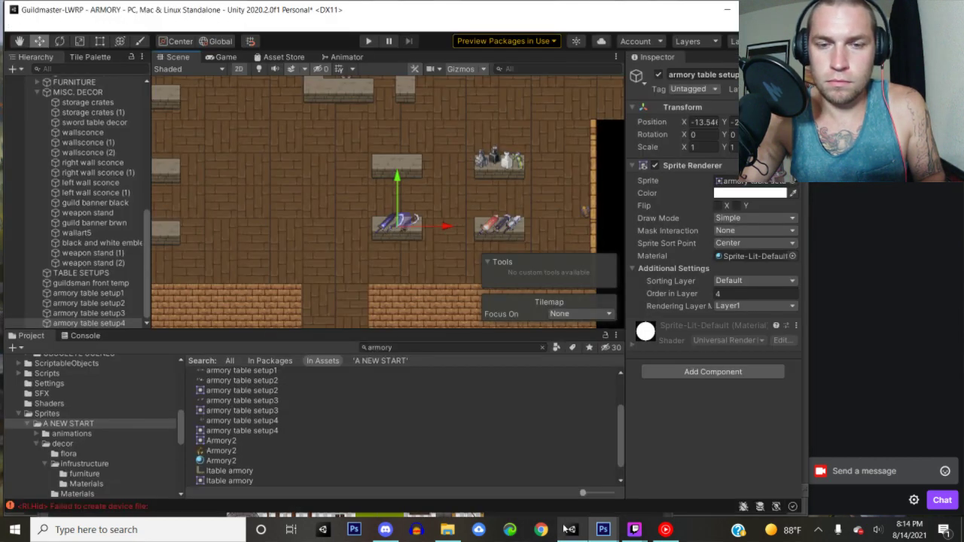
- Set the texture type of "armory table setup5" to Sprite and apply the import settings
{"action": "left_click", "coordinate": [245, 441]}
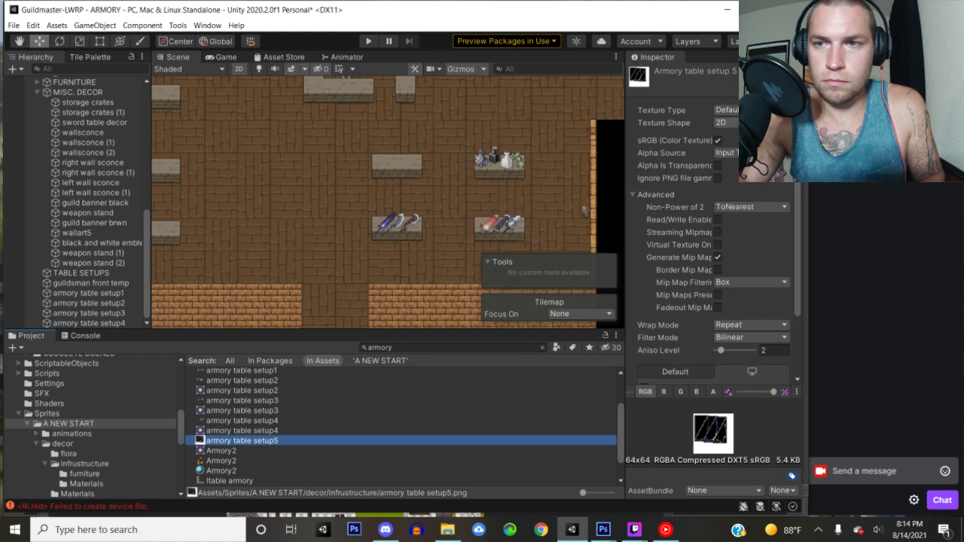
{"action": "left_click", "coordinate": [727, 110]}
{"action": "left_click", "coordinate": [725, 160]}
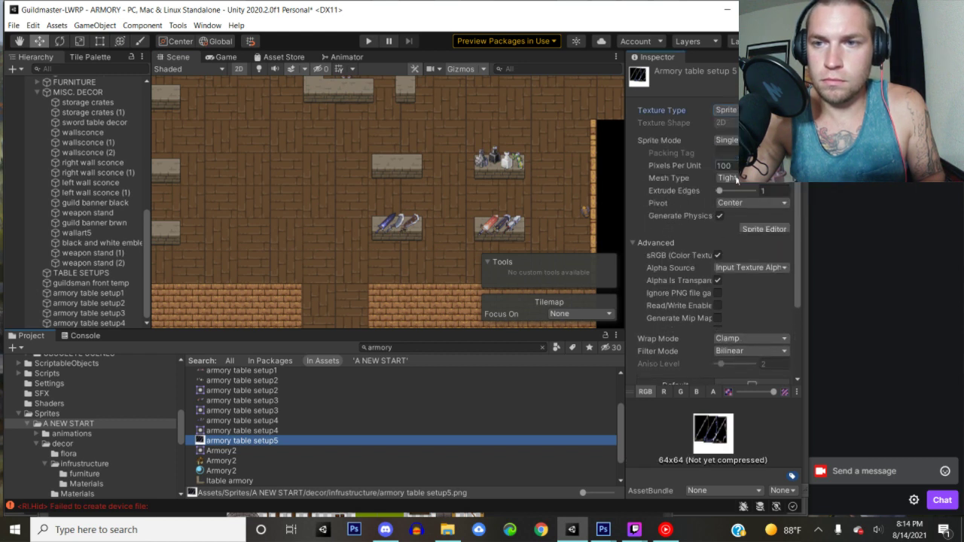
{"action": "scroll", "coordinate": [734, 219], "scroll_direction": "down", "scroll_amount": 3}
{"action": "left_click", "coordinate": [776, 373]}
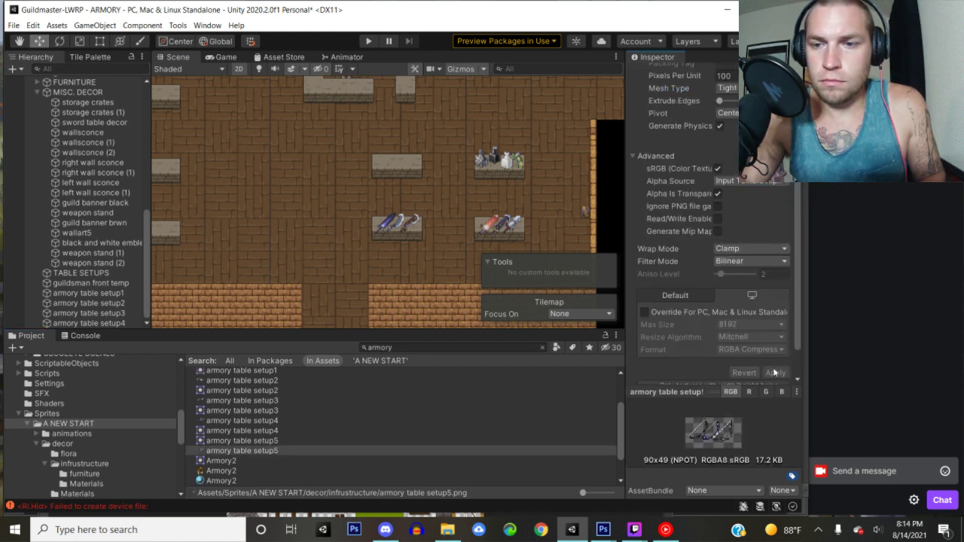
- Add the armory table setup5 sprite to the scene with Order in Layer 4 and place it on the empty table beside the potion table
{"action": "middle_click_drag", "start_coordinate": [364, 218], "coordinate": [254, 215]}
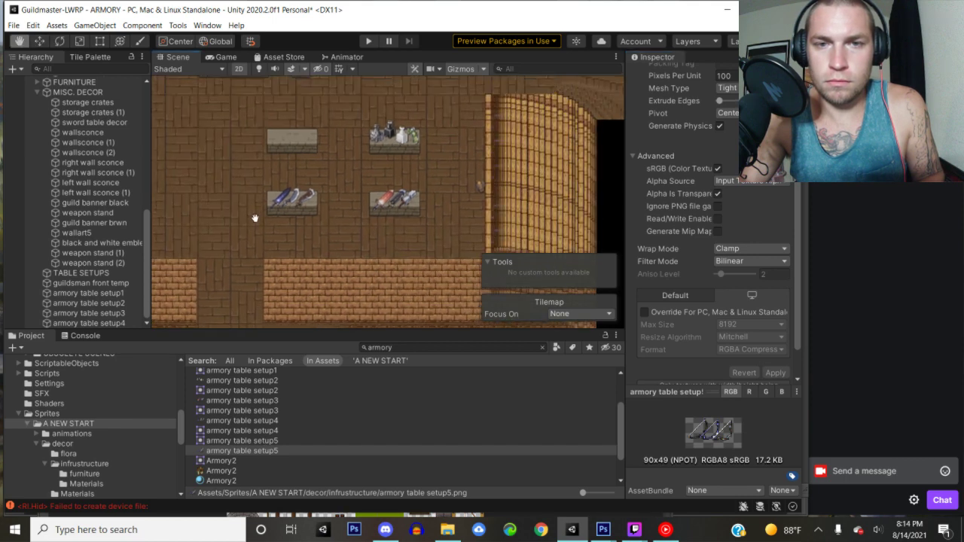
{"action": "left_click_drag", "start_coordinate": [247, 452], "coordinate": [541, 207]}
{"action": "left_click", "coordinate": [739, 294]}
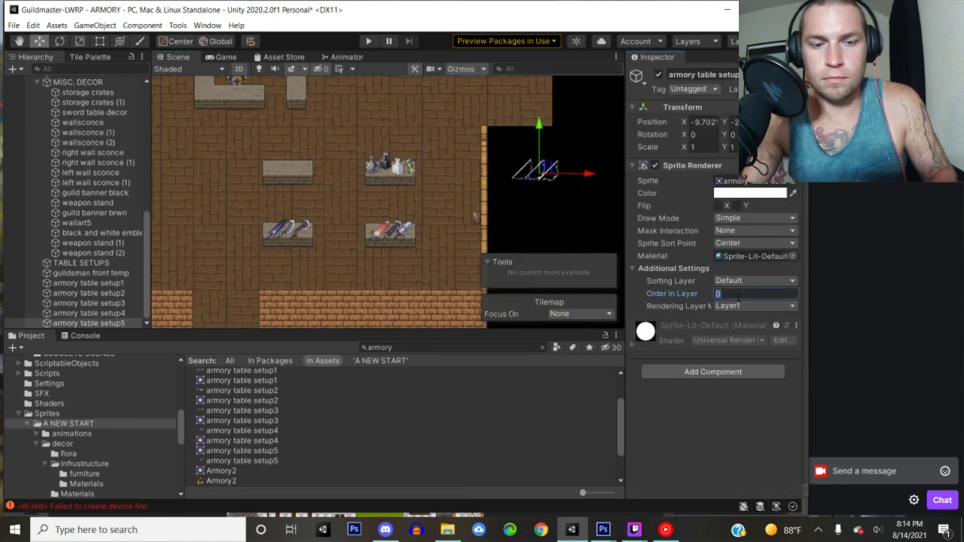
{"action": "type", "text": "4"}
{"action": "left_click_drag", "start_coordinate": [547, 182], "coordinate": [303, 165]}
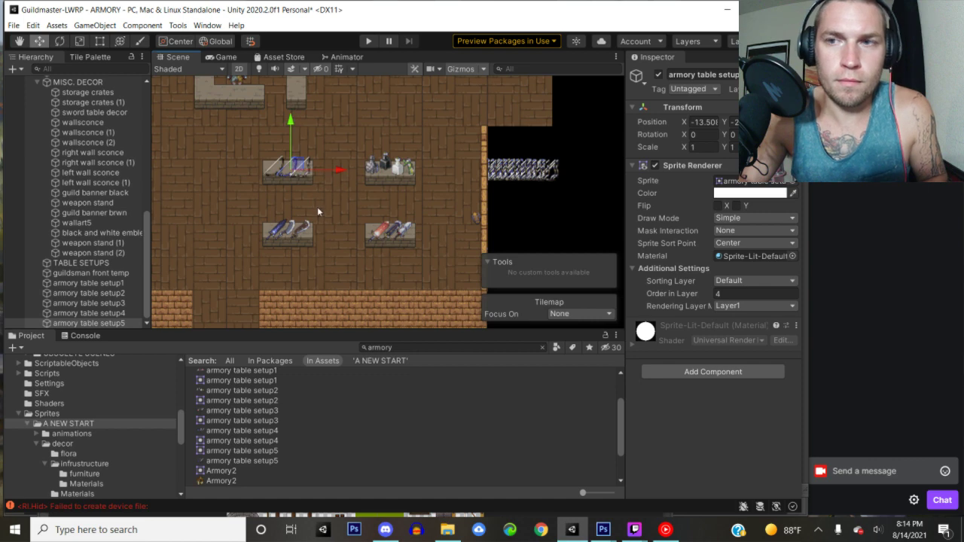
{"action": "scroll", "coordinate": [317, 207], "scroll_direction": "up", "scroll_amount": 3}
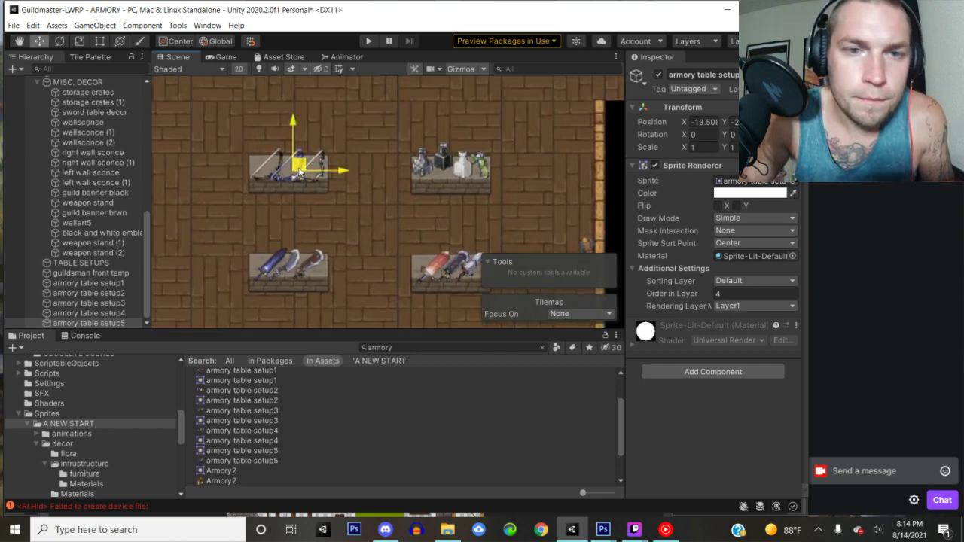
{"action": "scroll", "coordinate": [351, 217], "scroll_direction": "down", "scroll_amount": 4}
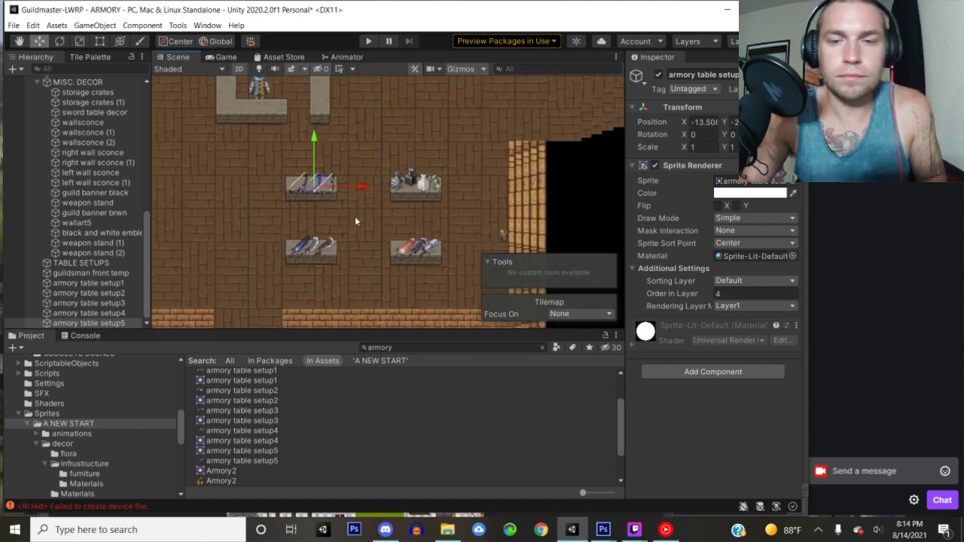
- Switch to Photoshop, delete the three bow layers from armory table.png and show the table layer
{"action": "middle_click_drag", "start_coordinate": [379, 257], "coordinate": [564, 234]}
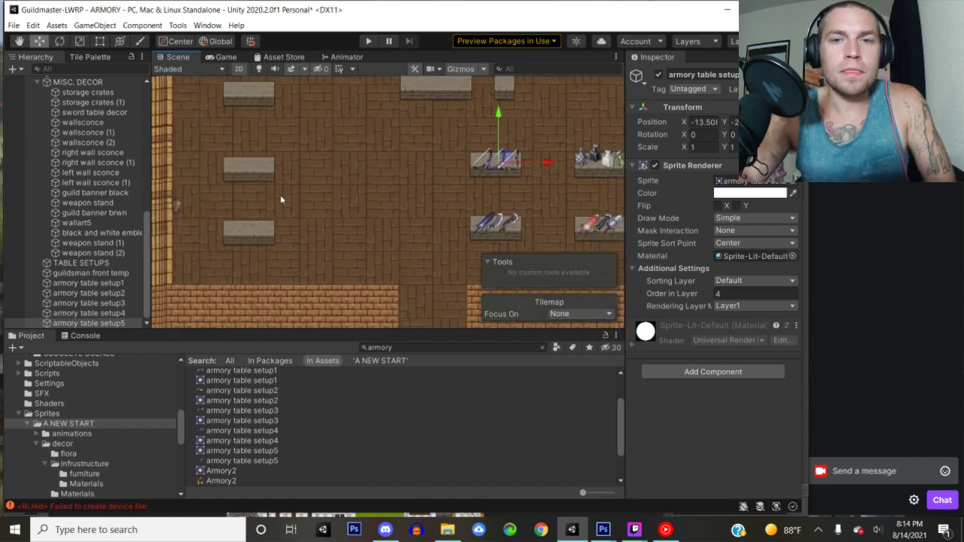
{"action": "middle_click_drag", "start_coordinate": [307, 198], "coordinate": [379, 184]}
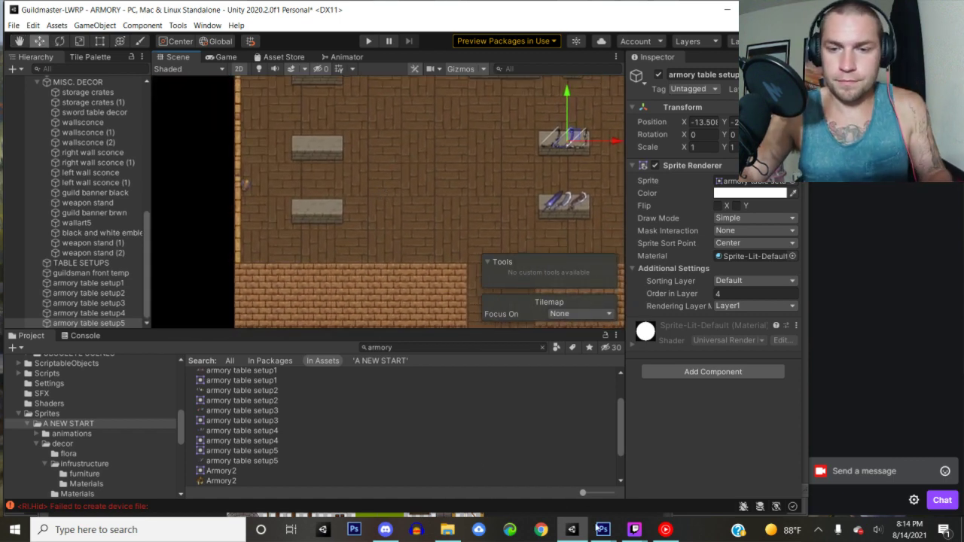
{"action": "mouse_move", "coordinate": [602, 530]}
{"action": "left_click", "coordinate": [378, 476]}
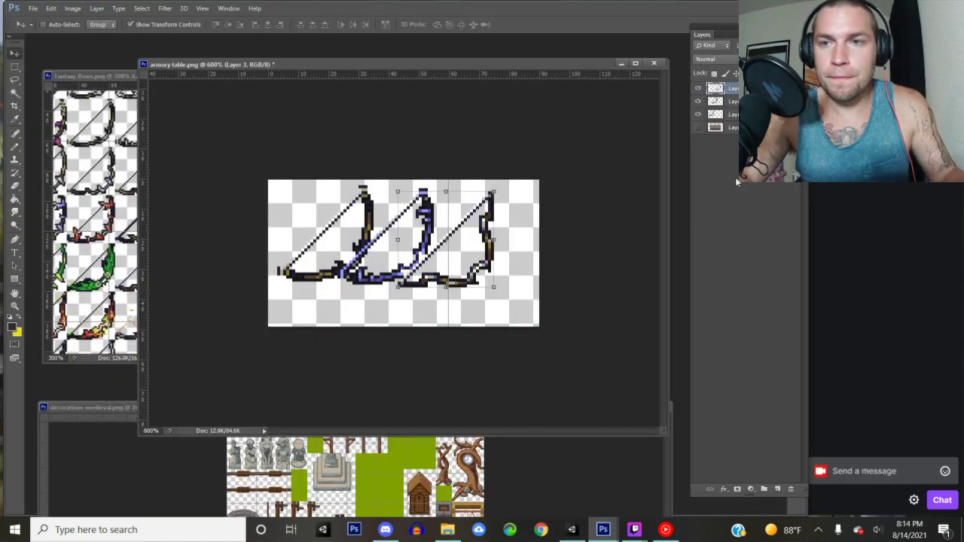
{"action": "key", "text": "ctrl+alt+a"}
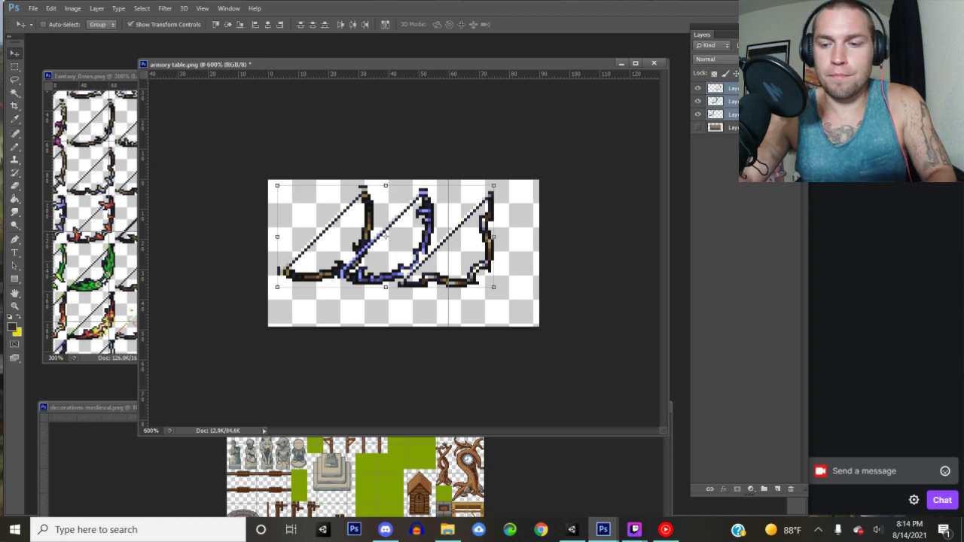
{"action": "key", "text": "Delete"}
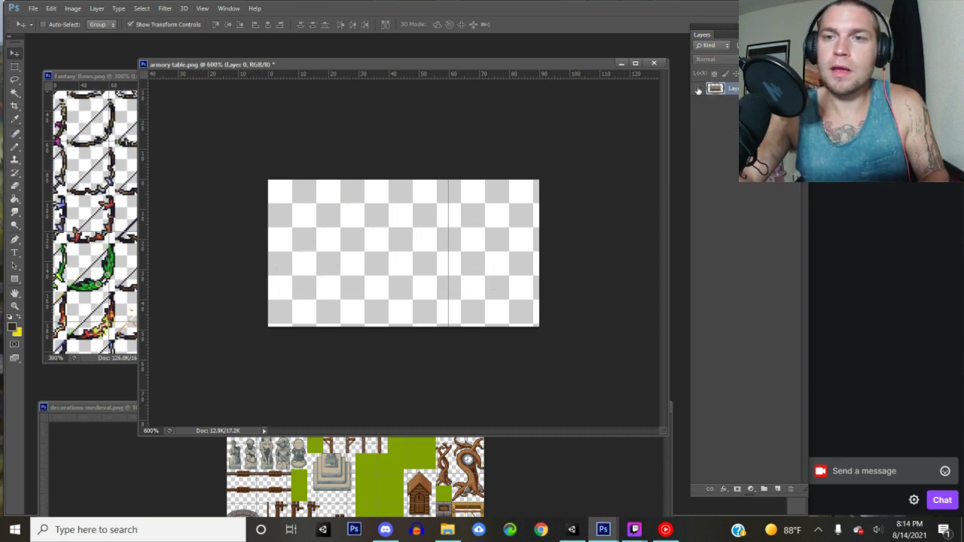
{"action": "left_click", "coordinate": [698, 89]}
- Lasso the thick green leafy bow in the Fantasy_Bows sheet and place it on the left part of the armory table
{"action": "left_click", "coordinate": [124, 81]}
{"action": "left_click", "coordinate": [14, 79]}
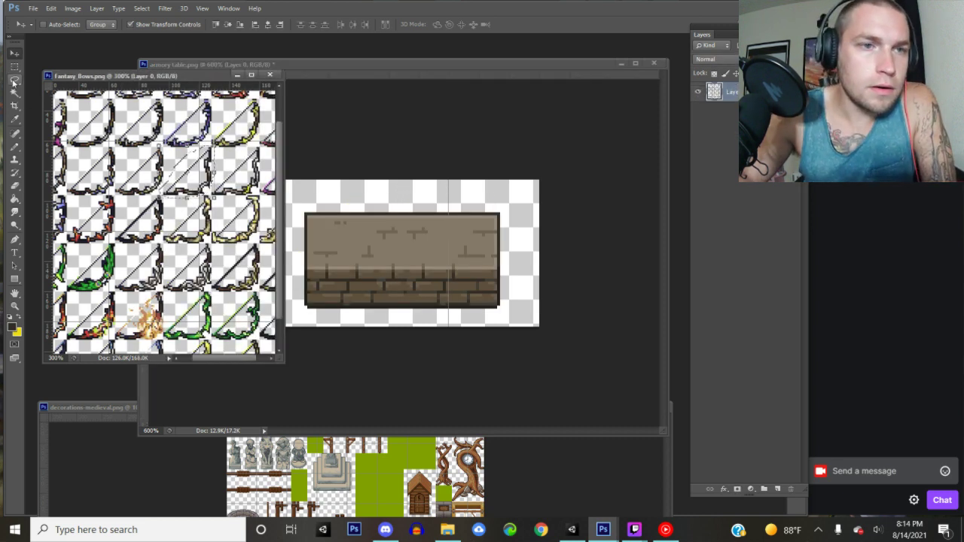
{"action": "left_click", "coordinate": [79, 304]}
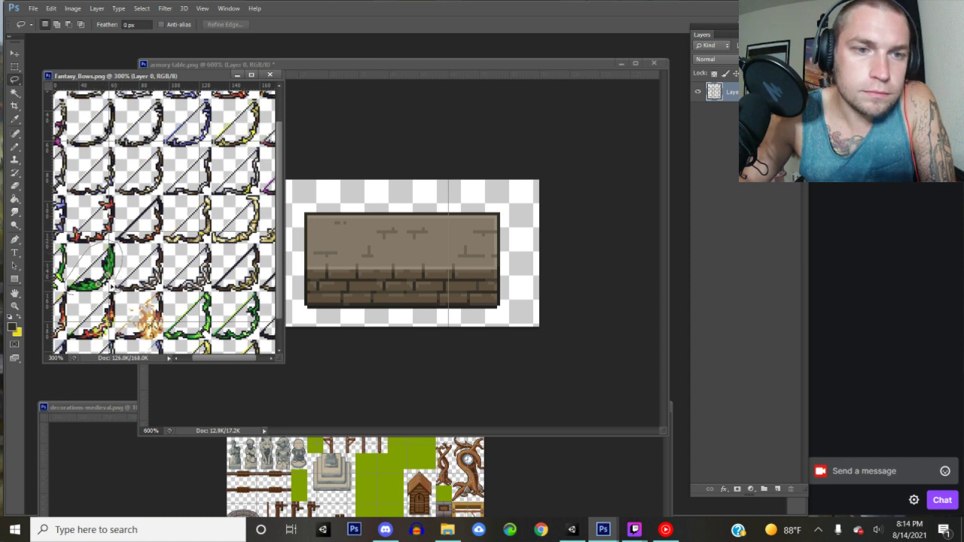
{"action": "left_click_drag", "start_coordinate": [82, 300], "coordinate": [81, 298]}
{"action": "key", "text": "v"}
{"action": "mouse_move", "coordinate": [113, 268]}
{"action": "left_mouse_down"}
{"action": "mouse_move", "coordinate": [155, 243]}
{"action": "mouse_move", "coordinate": [359, 251]}
{"action": "mouse_move", "coordinate": [371, 227]}
{"action": "left_mouse_up"}
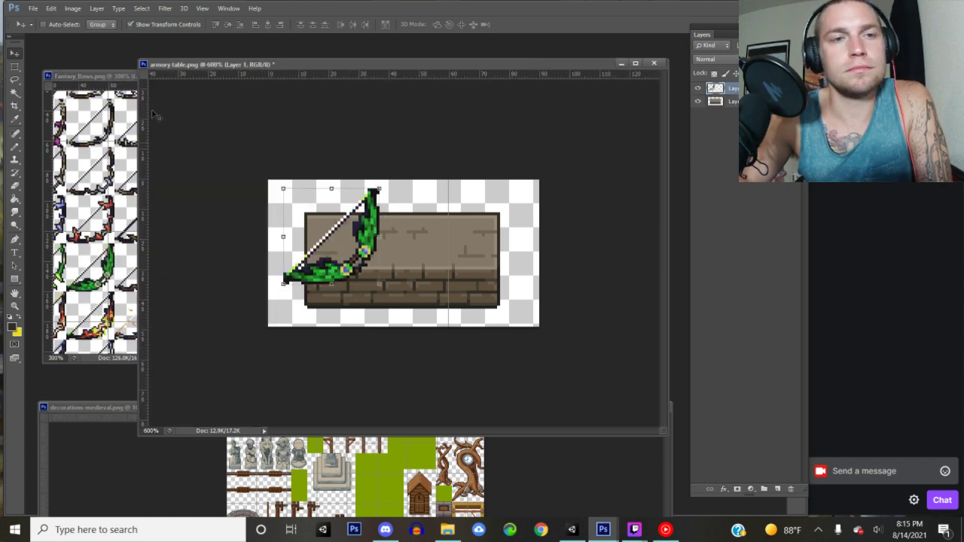
- Lasso the yellow bow in the sheet, place it on the middle of the table and order its layer beneath the green bow
{"action": "left_click", "coordinate": [95, 79]}
{"action": "key", "text": "l"}
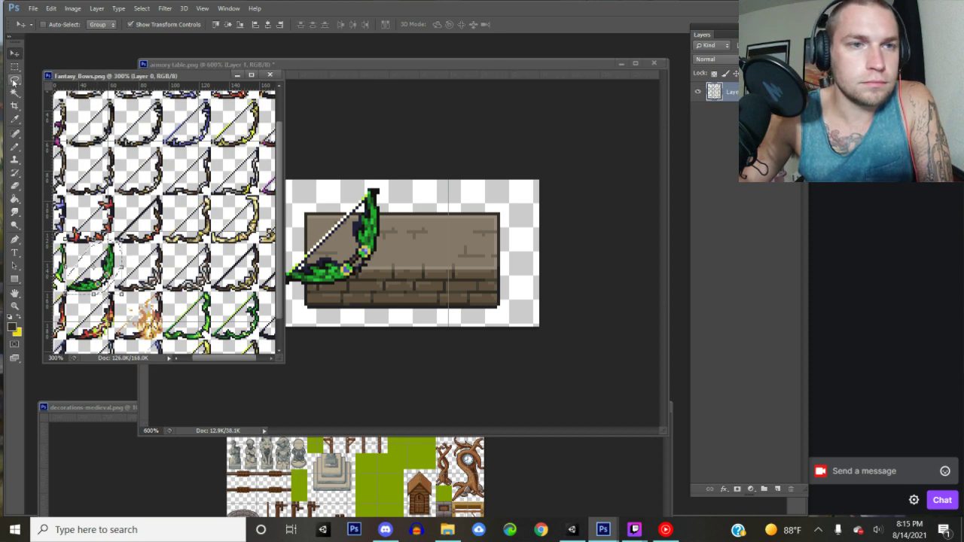
{"action": "left_click_drag", "start_coordinate": [96, 243], "coordinate": [113, 258]}
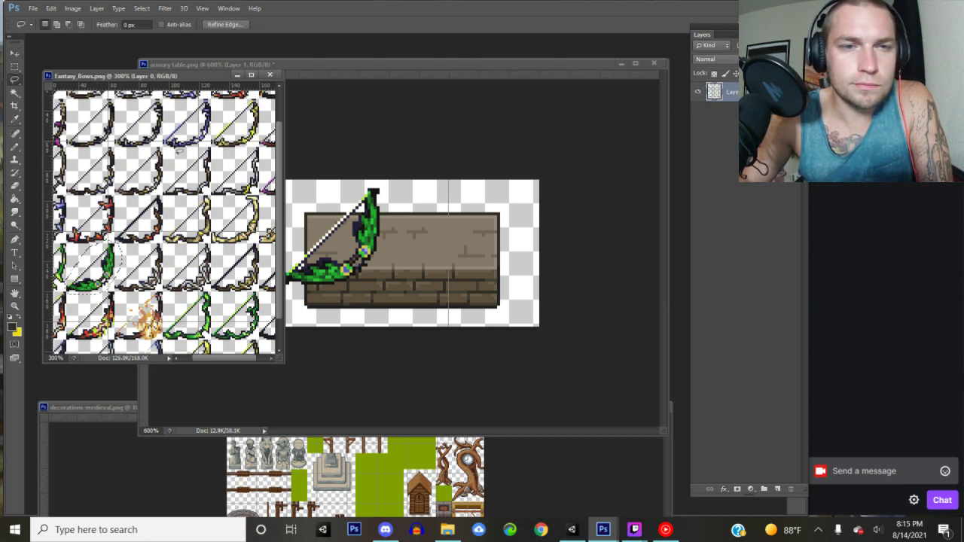
{"action": "left_click_drag", "start_coordinate": [225, 156], "coordinate": [256, 151]}
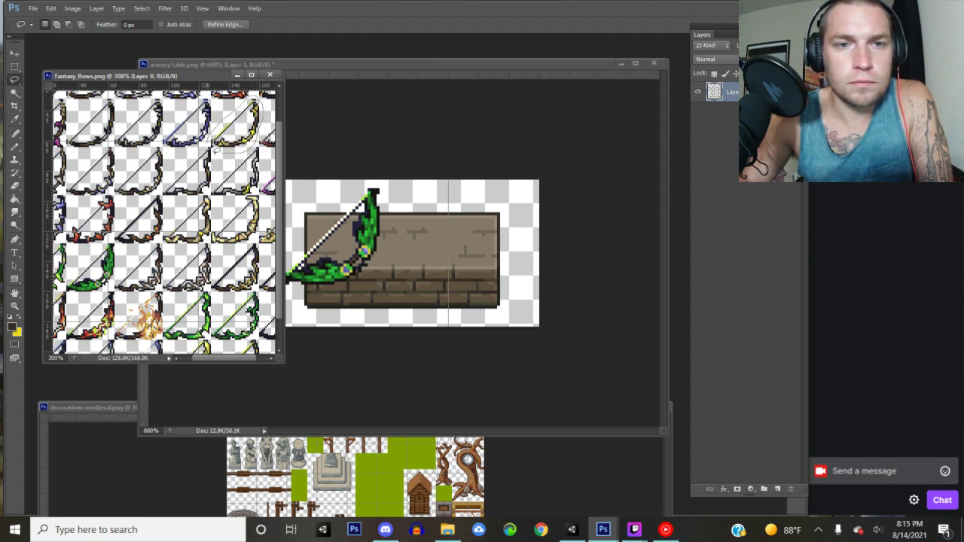
{"action": "mouse_move", "coordinate": [235, 156]}
{"action": "left_mouse_down"}
{"action": "mouse_move", "coordinate": [279, 140]}
{"action": "mouse_move", "coordinate": [412, 261]}
{"action": "mouse_move", "coordinate": [423, 259]}
{"action": "mouse_move", "coordinate": [396, 289]}
{"action": "mouse_move", "coordinate": [396, 276]}
{"action": "mouse_move", "coordinate": [369, 273]}
{"action": "left_mouse_up"}
{"action": "key", "text": "v"}
{"action": "left_click_drag", "start_coordinate": [732, 94], "coordinate": [724, 113]}
{"action": "mouse_move", "coordinate": [416, 239]}
{"action": "left_mouse_down"}
{"action": "mouse_move", "coordinate": [407, 249]}
{"action": "mouse_move", "coordinate": [422, 229]}
{"action": "left_mouse_up"}
{"action": "left_click_drag", "start_coordinate": [394, 261], "coordinate": [407, 257]}
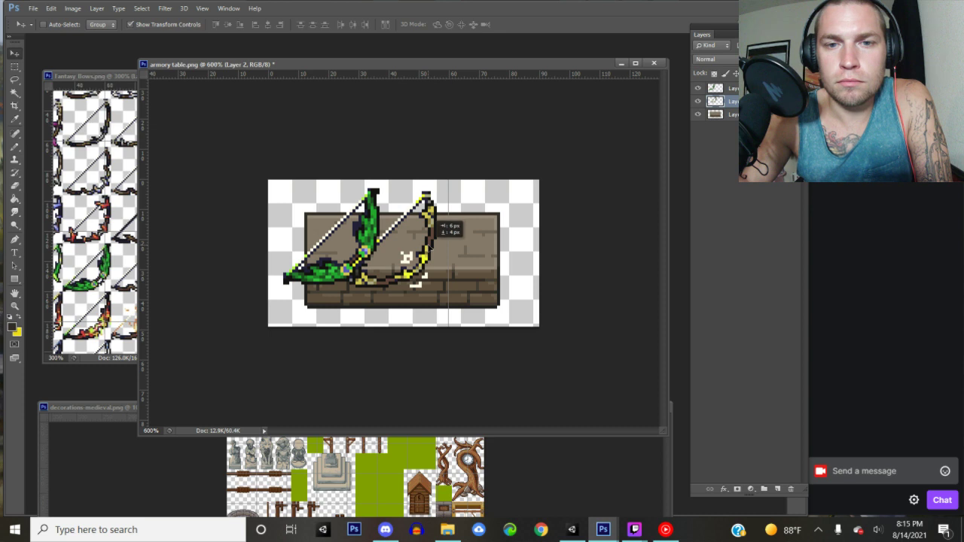
{"action": "left_click_drag", "start_coordinate": [437, 223], "coordinate": [437, 222]}
- Lasso the thin green curled bow in the Fantasy_Bows sheet and place it on the right part of the table
{"action": "left_click", "coordinate": [128, 76]}
{"action": "key", "text": "l"}
{"action": "scroll", "coordinate": [215, 312], "scroll_direction": "down", "scroll_amount": 2}
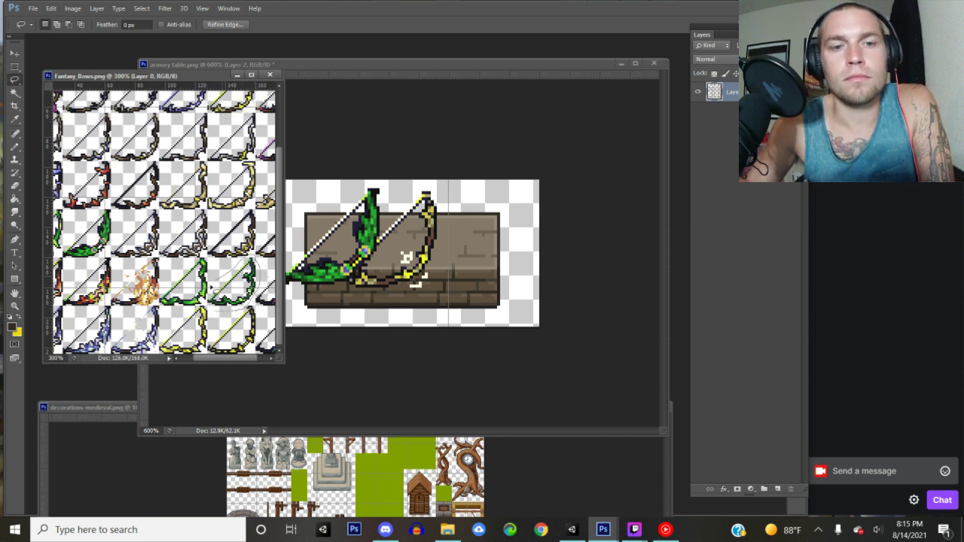
{"action": "key", "text": "v"}
{"action": "mouse_move", "coordinate": [239, 300]}
{"action": "left_mouse_down"}
{"action": "mouse_move", "coordinate": [490, 264]}
{"action": "mouse_move", "coordinate": [495, 251]}
{"action": "left_mouse_up"}
- Hide the table layer, save the layout as the PNG "armory table setup6" in infrustructure with default options, and return to Unity
{"action": "left_click", "coordinate": [699, 127]}
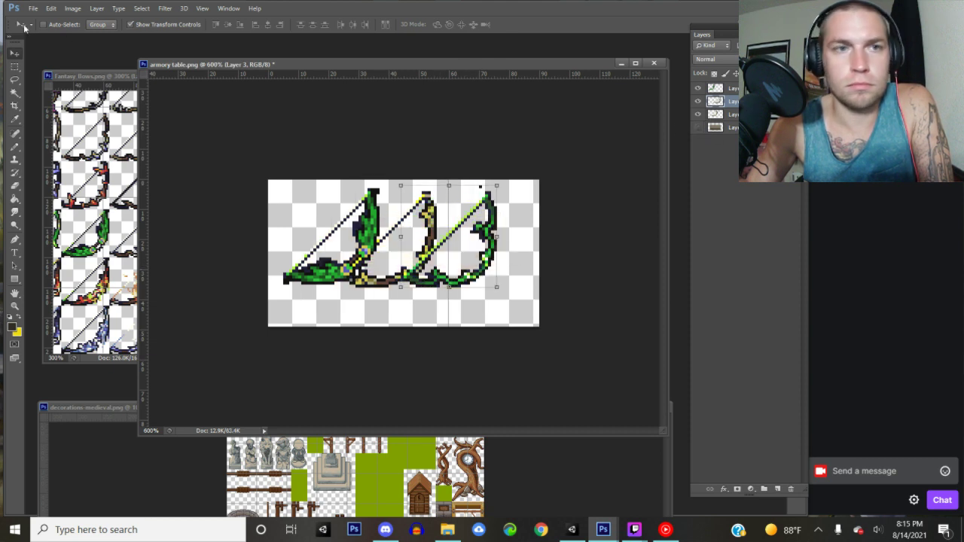
{"action": "left_click", "coordinate": [33, 11]}
{"action": "left_click", "coordinate": [53, 122]}
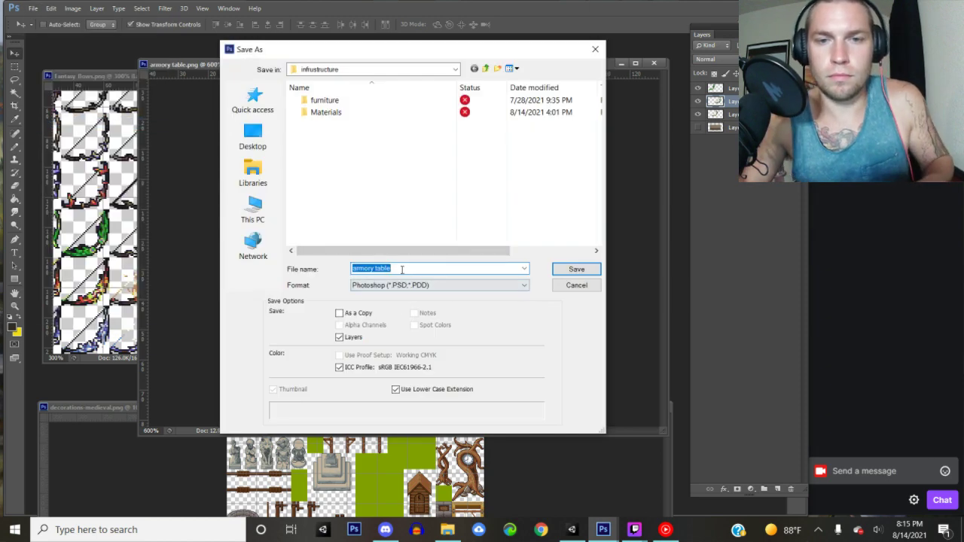
{"action": "left_click", "coordinate": [402, 269]}
{"action": "type", "text": "setup6"}
{"action": "left_click", "coordinate": [442, 287]}
{"action": "left_click", "coordinate": [380, 433]}
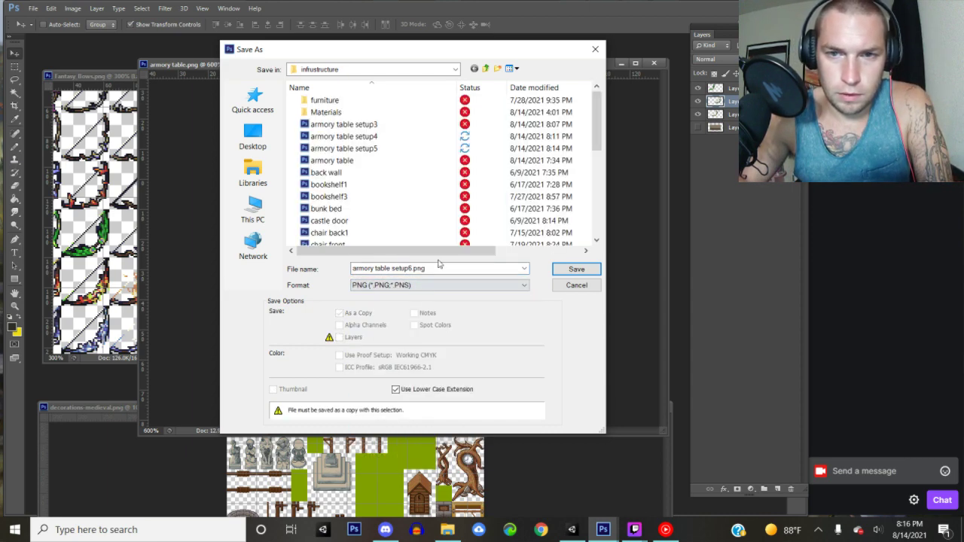
{"action": "left_click", "coordinate": [570, 273]}
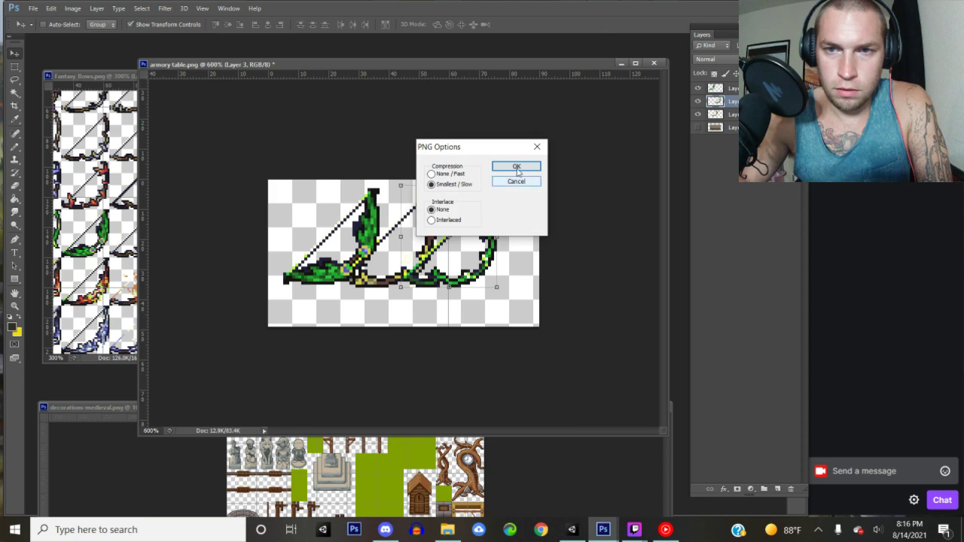
{"action": "left_click", "coordinate": [517, 166]}
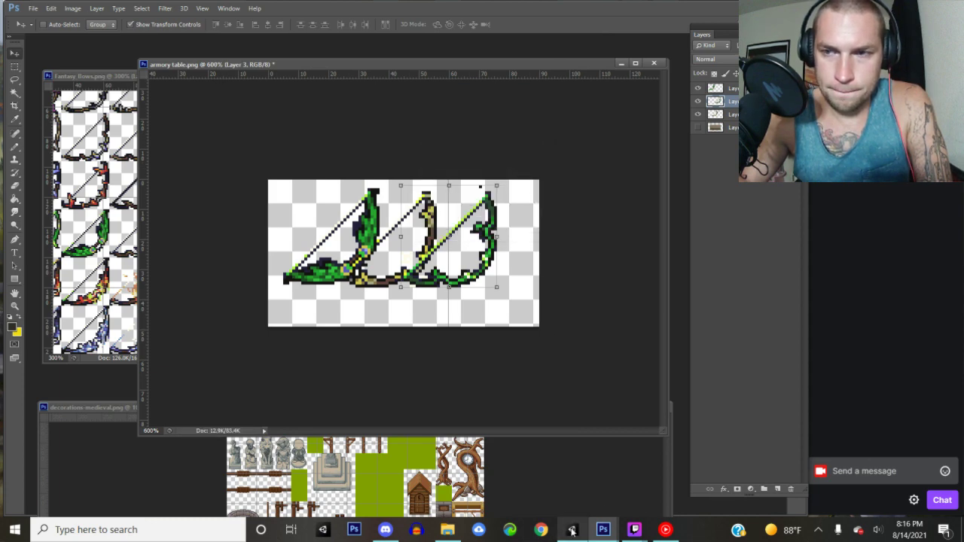
{"action": "mouse_move", "coordinate": [571, 530]}
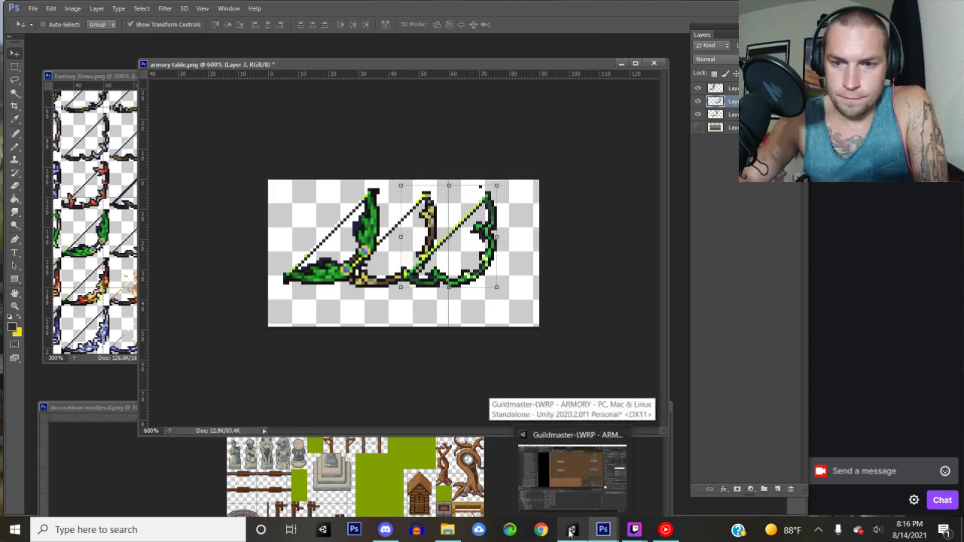
{"action": "left_click", "coordinate": [571, 530]}
- Set the texture type of "armory table setup6" to Sprite and apply the import settings
{"action": "left_click", "coordinate": [316, 471]}
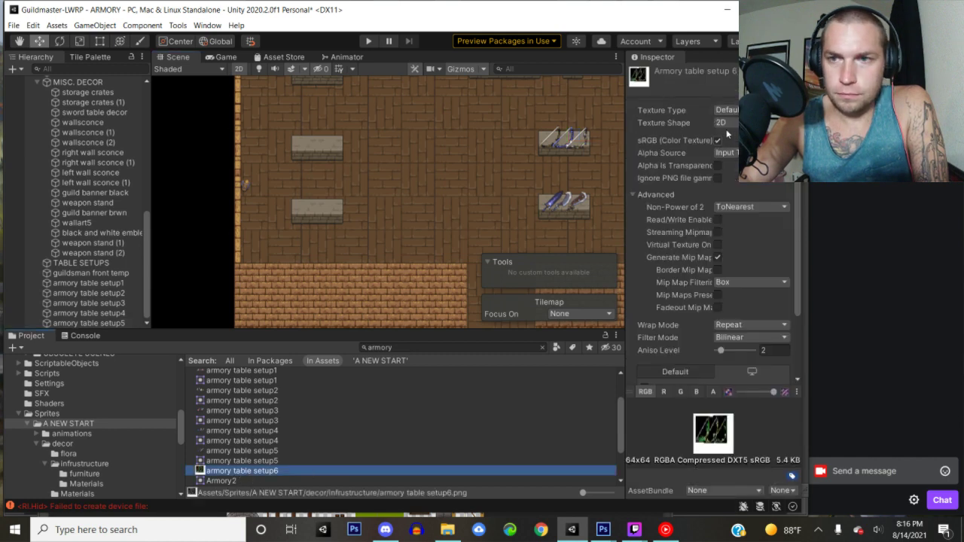
{"action": "left_click", "coordinate": [727, 110]}
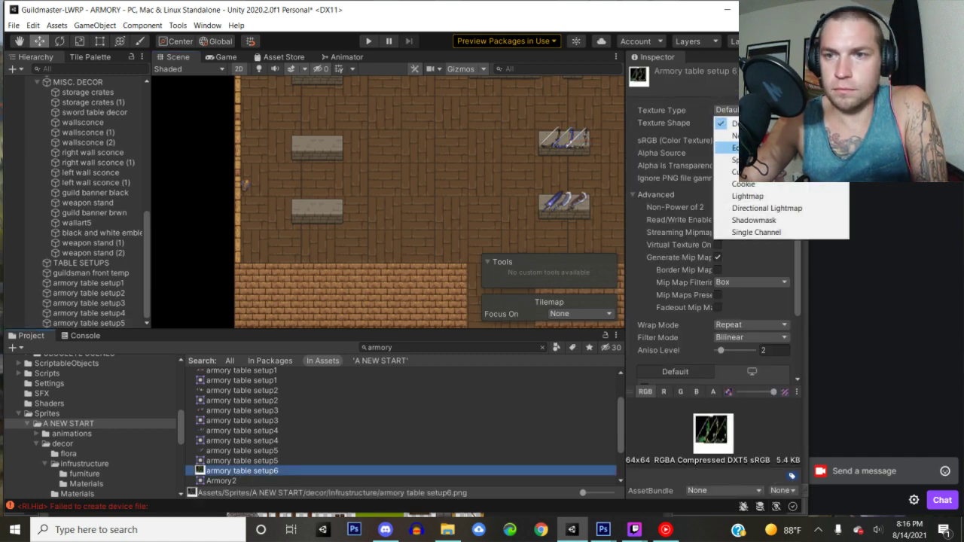
{"action": "left_click", "coordinate": [734, 148]}
{"action": "left_click", "coordinate": [726, 110]}
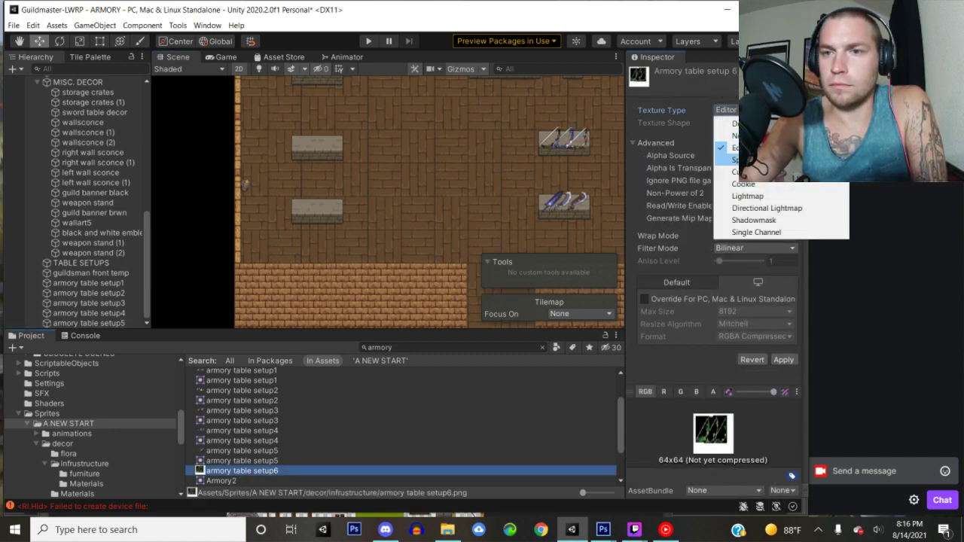
{"action": "left_click", "coordinate": [734, 160]}
{"action": "scroll", "coordinate": [742, 267], "scroll_direction": "down", "scroll_amount": 2}
{"action": "left_click", "coordinate": [776, 373]}
- Add the armory table setup6 sprite to the scene with Order in Layer 4 and place it on the lowest table near the west wall
{"action": "left_click_drag", "start_coordinate": [250, 471], "coordinate": [198, 241]}
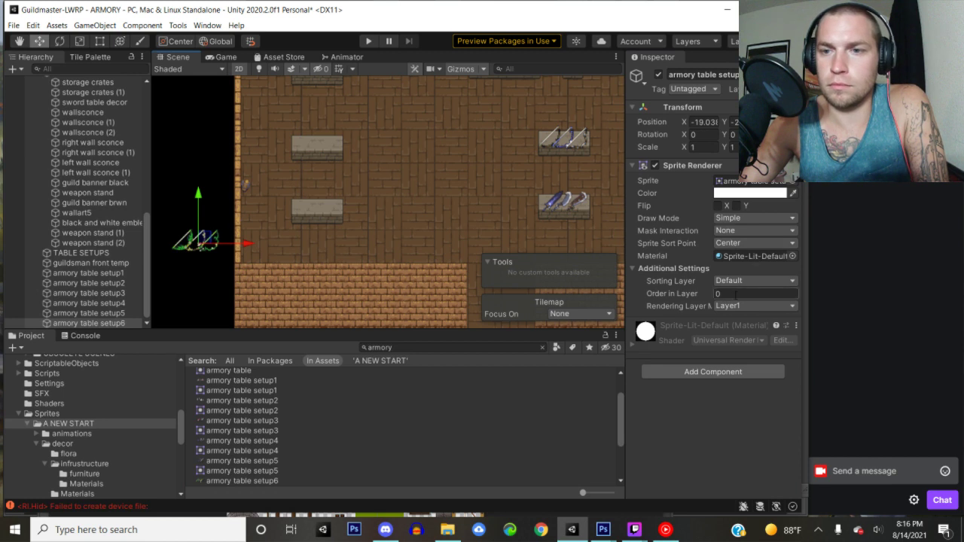
{"action": "left_click", "coordinate": [737, 294]}
{"action": "left_click_drag", "start_coordinate": [205, 240], "coordinate": [326, 205]}
{"action": "scroll", "coordinate": [347, 194], "scroll_direction": "up", "scroll_amount": 4}
{"action": "middle_click_drag", "start_coordinate": [365, 204], "coordinate": [432, 164]}
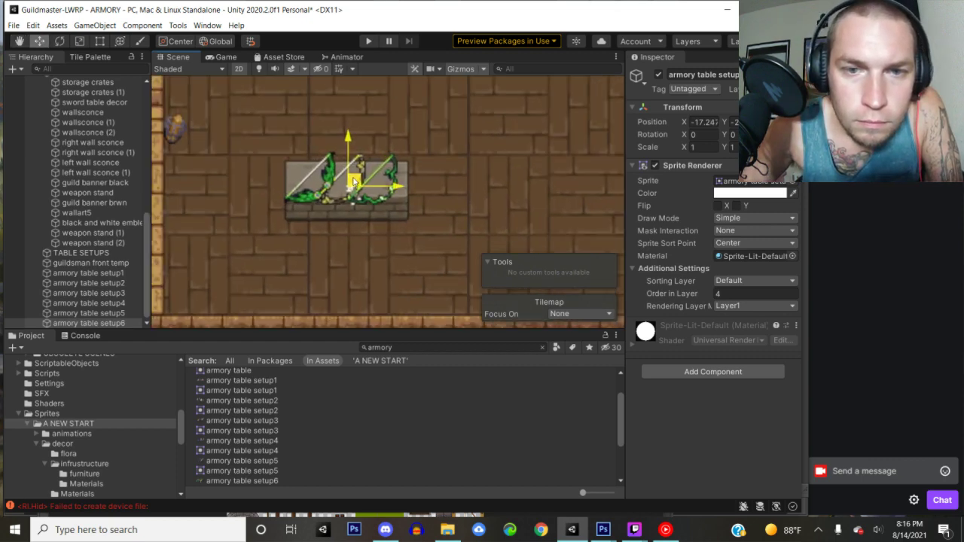
{"action": "left_click_drag", "start_coordinate": [353, 178], "coordinate": [355, 179]}
{"action": "scroll", "coordinate": [437, 204], "scroll_direction": "down", "scroll_amount": 5}
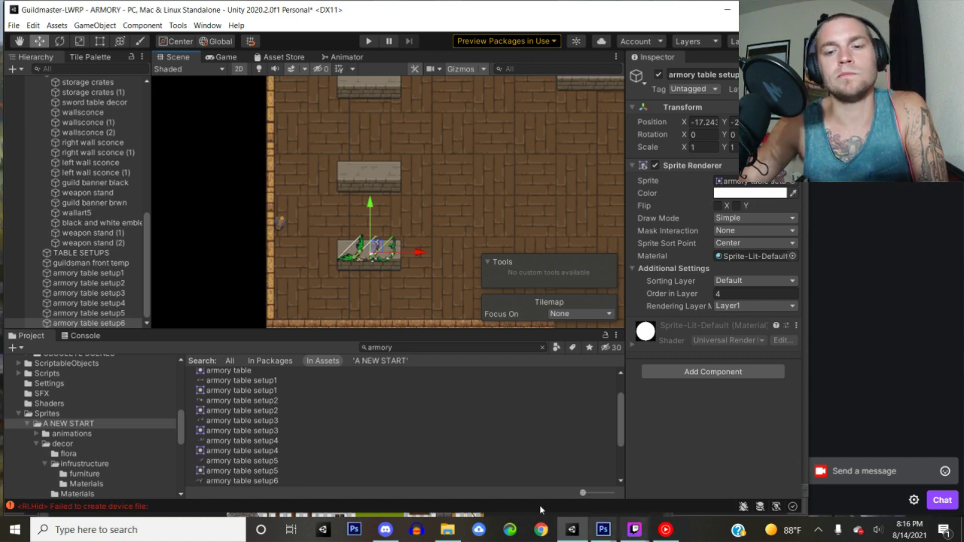
- Open the Fantasy_Bows_2x sheet from the rpginventory_fantasybows_windows folder in Photoshop
{"action": "left_click", "coordinate": [452, 531]}
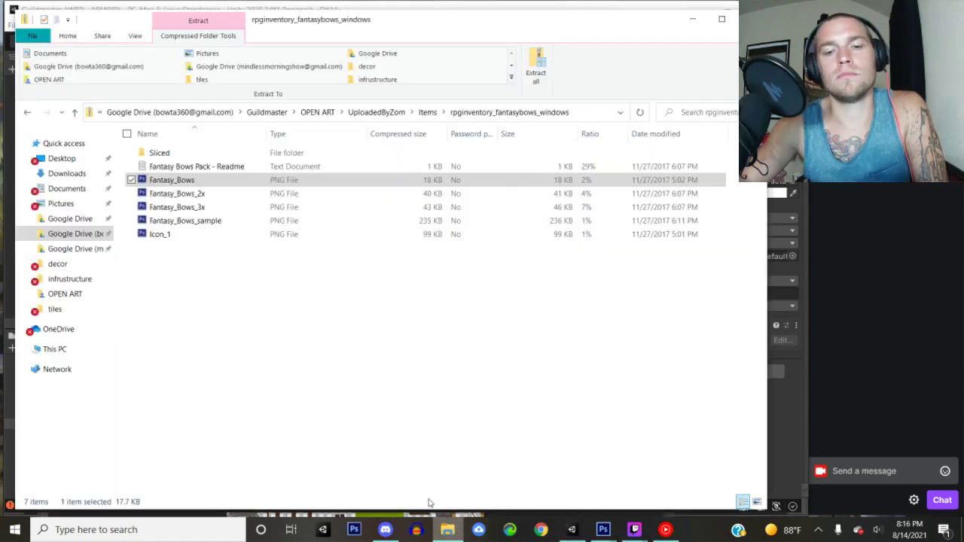
{"action": "left_click", "coordinate": [198, 195]}
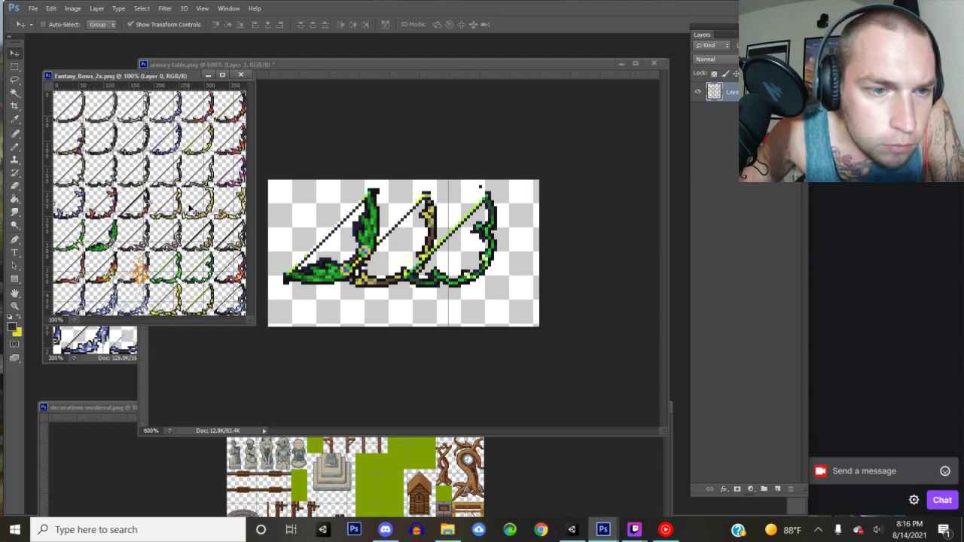
- Close the Fantasy_Bows_2x sheet and delete the three bow layers from the armory table document
{"action": "left_click", "coordinate": [240, 75]}
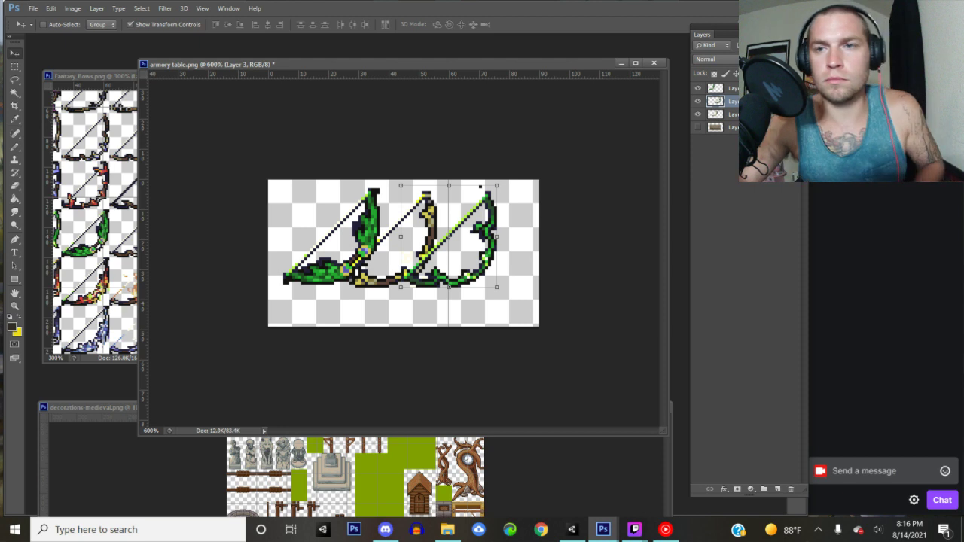
{"action": "left_click", "coordinate": [716, 114]}
{"action": "key", "text": "ctrl+alt+a"}
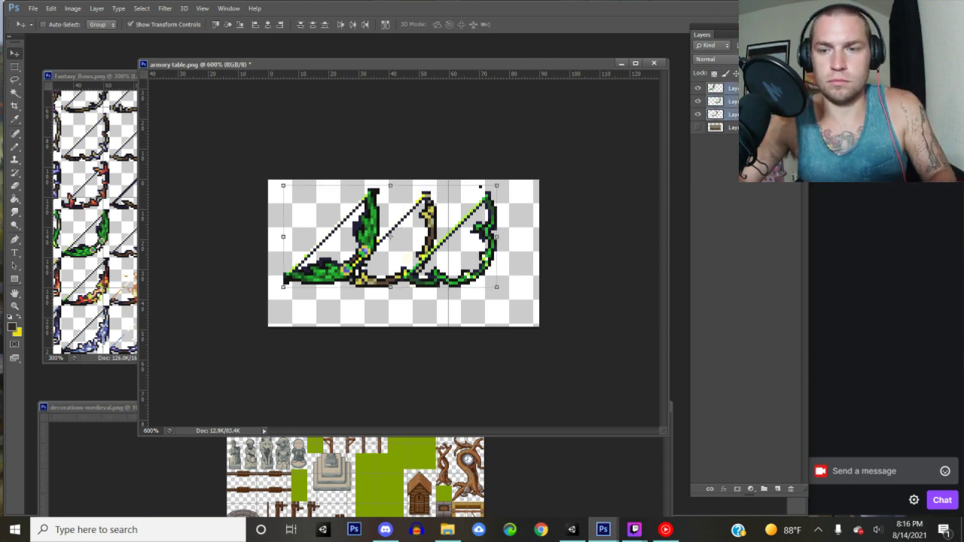
{"action": "key", "text": "Delete"}
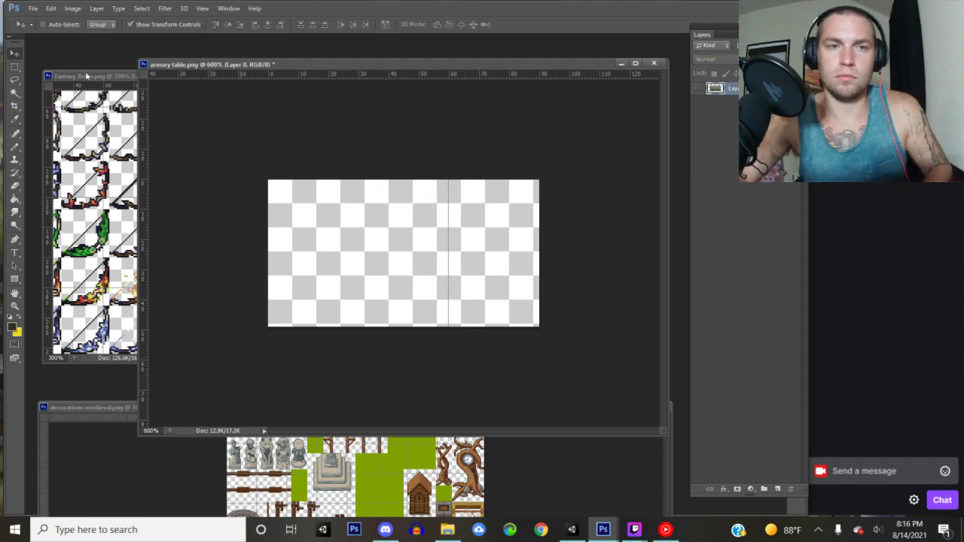
- Lasso the red bow in the Fantasy_Bows sheet, copy it into the armory table document, show the table layer and place the bow at the table's left end
{"action": "left_click", "coordinate": [79, 76]}
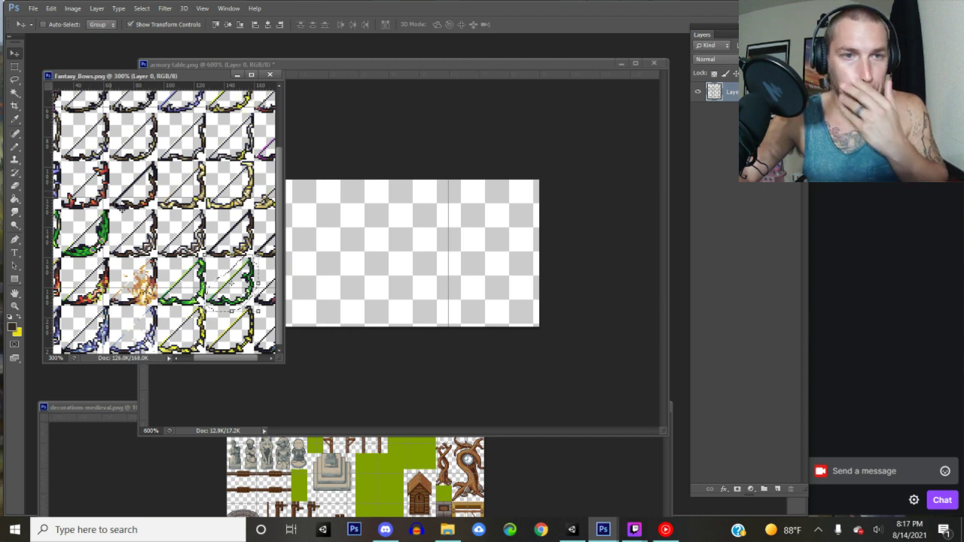
{"action": "left_click", "coordinate": [14, 79]}
{"action": "left_click", "coordinate": [81, 221]}
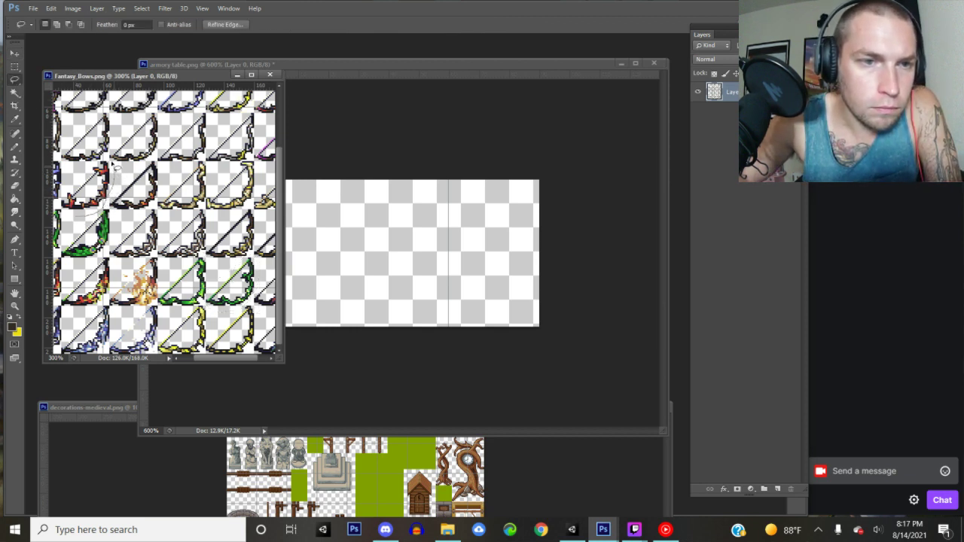
{"action": "mouse_move", "coordinate": [97, 167]}
{"action": "left_mouse_down"}
{"action": "mouse_move", "coordinate": [83, 197]}
{"action": "mouse_move", "coordinate": [68, 184]}
{"action": "left_mouse_up"}
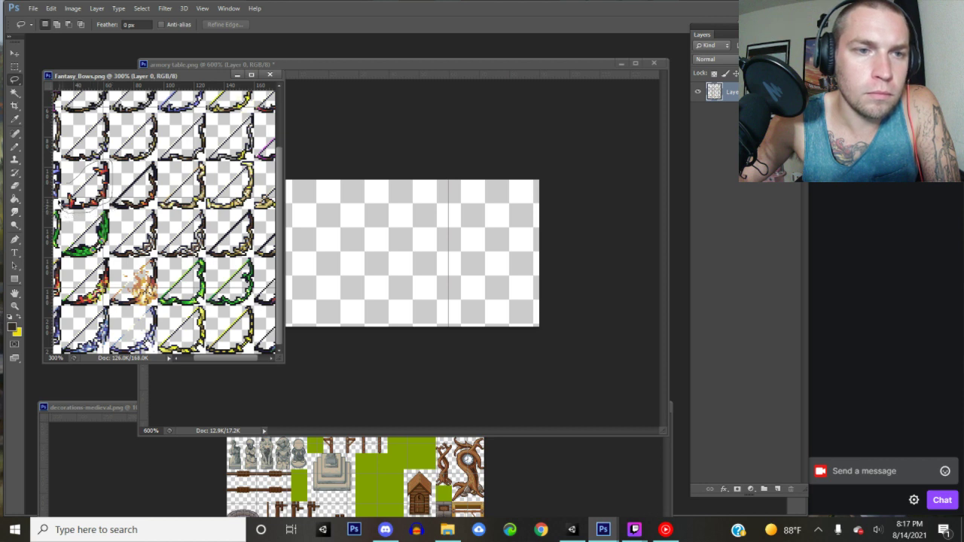
{"action": "mouse_move", "coordinate": [68, 198]}
{"action": "left_mouse_down"}
{"action": "mouse_move", "coordinate": [94, 165]}
{"action": "mouse_move", "coordinate": [105, 172]}
{"action": "mouse_move", "coordinate": [76, 188]}
{"action": "mouse_move", "coordinate": [133, 157]}
{"action": "mouse_move", "coordinate": [249, 219]}
{"action": "mouse_move", "coordinate": [371, 231]}
{"action": "left_mouse_up"}
{"action": "left_click", "coordinate": [14, 54]}
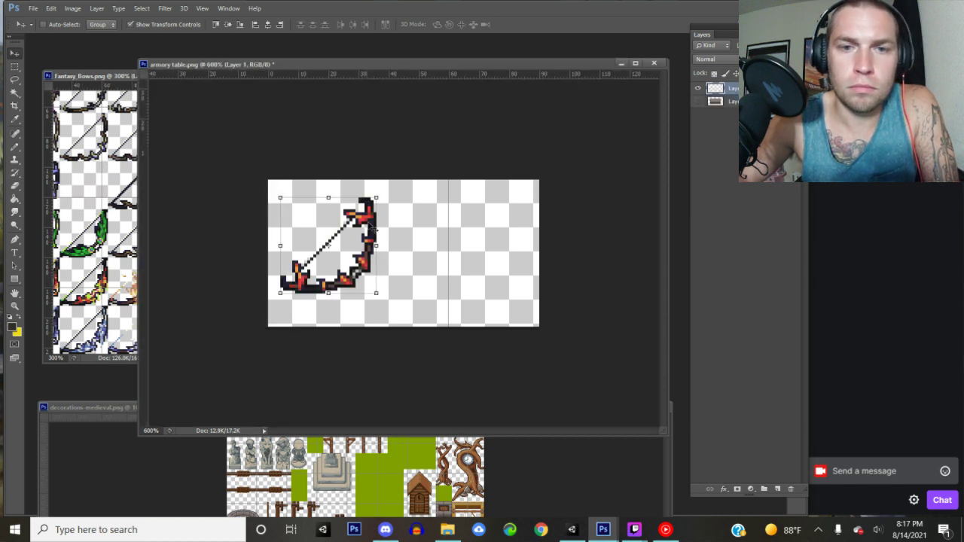
{"action": "left_click", "coordinate": [697, 102]}
{"action": "left_click_drag", "start_coordinate": [373, 235], "coordinate": [370, 222]}
- Lasso the bright green bow in the Fantasy_Bows sheet and copy it onto the middle of the table, overlapping the red bow
{"action": "left_click", "coordinate": [93, 76]}
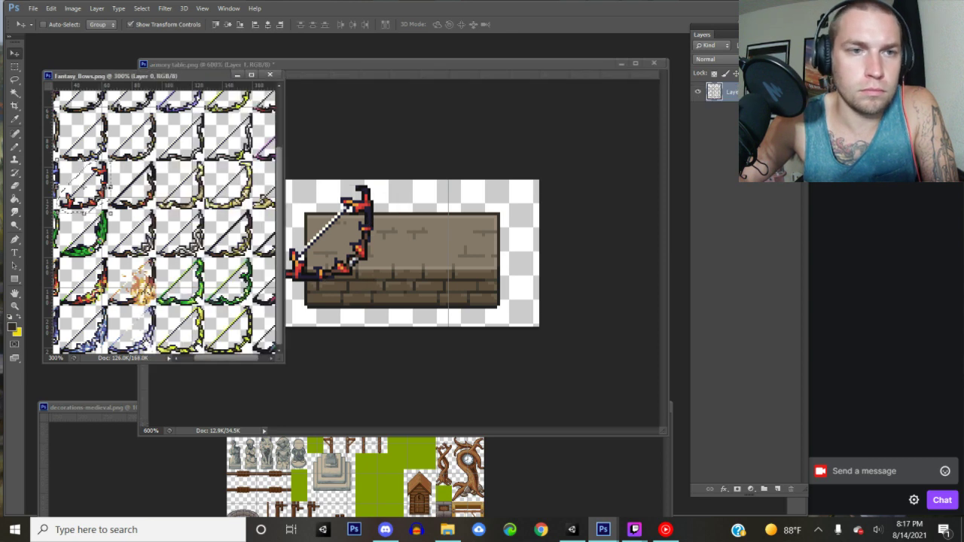
{"action": "scroll", "coordinate": [166, 226], "scroll_direction": "up", "scroll_amount": 2}
{"action": "left_click_drag", "start_coordinate": [208, 360], "coordinate": [195, 360]}
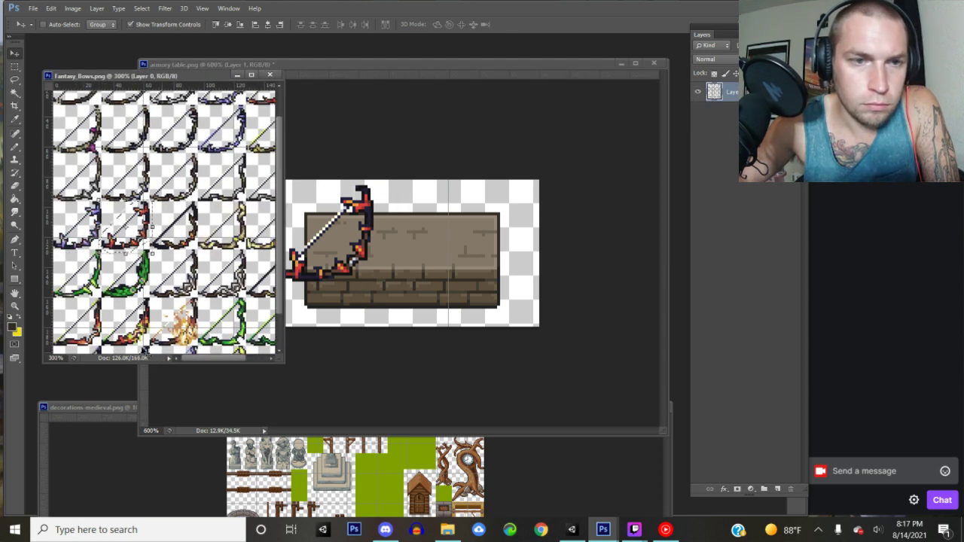
{"action": "left_click", "coordinate": [14, 79]}
{"action": "key", "text": "ctrl+d"}
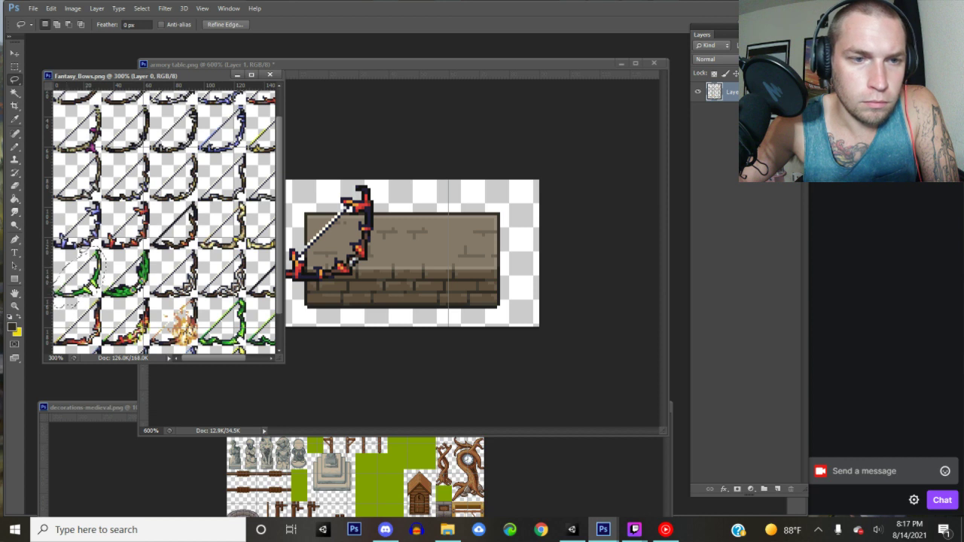
{"action": "left_click", "coordinate": [14, 53]}
{"action": "mouse_move", "coordinate": [84, 271]}
{"action": "left_mouse_down"}
{"action": "mouse_move", "coordinate": [129, 274]}
{"action": "mouse_move", "coordinate": [217, 249]}
{"action": "mouse_move", "coordinate": [419, 238]}
{"action": "mouse_move", "coordinate": [425, 247]}
{"action": "mouse_move", "coordinate": [427, 220]}
{"action": "left_mouse_up"}
- Copy the silver bow from the top row of the Fantasy_Bows sheet onto the table's right end, and hide the table layer
{"action": "left_click", "coordinate": [93, 93]}
{"action": "scroll", "coordinate": [92, 197], "scroll_direction": "up", "scroll_amount": 1}
{"action": "scroll", "coordinate": [163, 219], "scroll_direction": "up", "scroll_amount": 1}
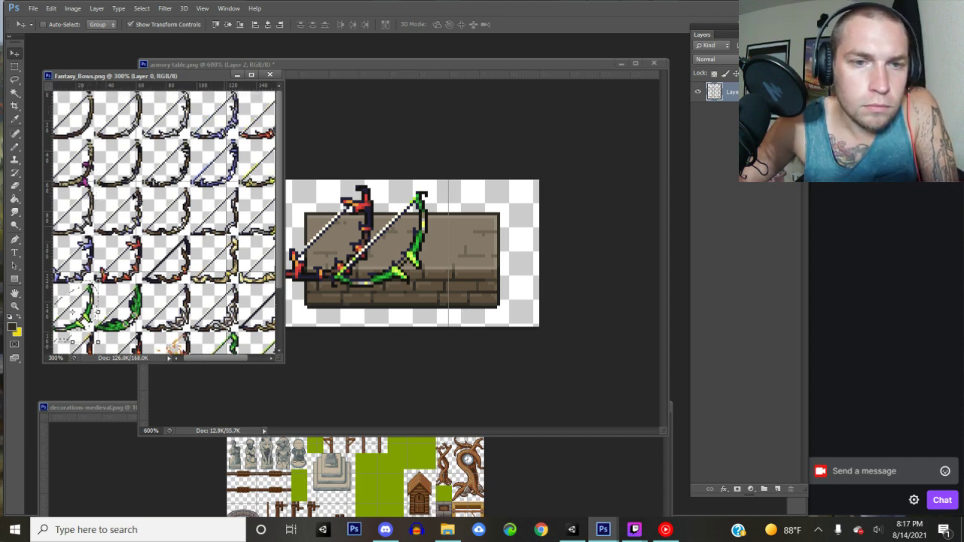
{"action": "left_click", "coordinate": [15, 79]}
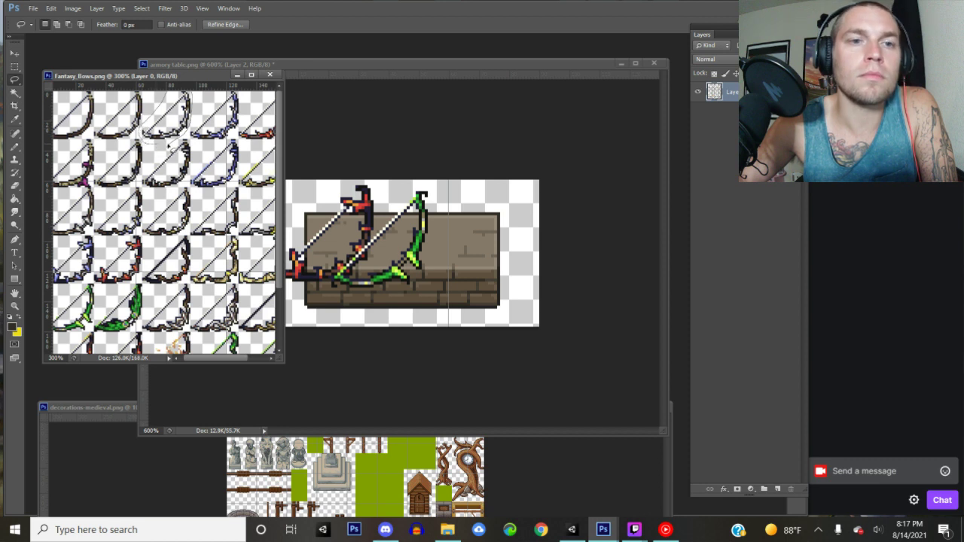
{"action": "key", "text": "v"}
{"action": "mouse_move", "coordinate": [173, 142]}
{"action": "left_mouse_down"}
{"action": "mouse_move", "coordinate": [420, 262]}
{"action": "mouse_move", "coordinate": [444, 291]}
{"action": "left_mouse_up"}
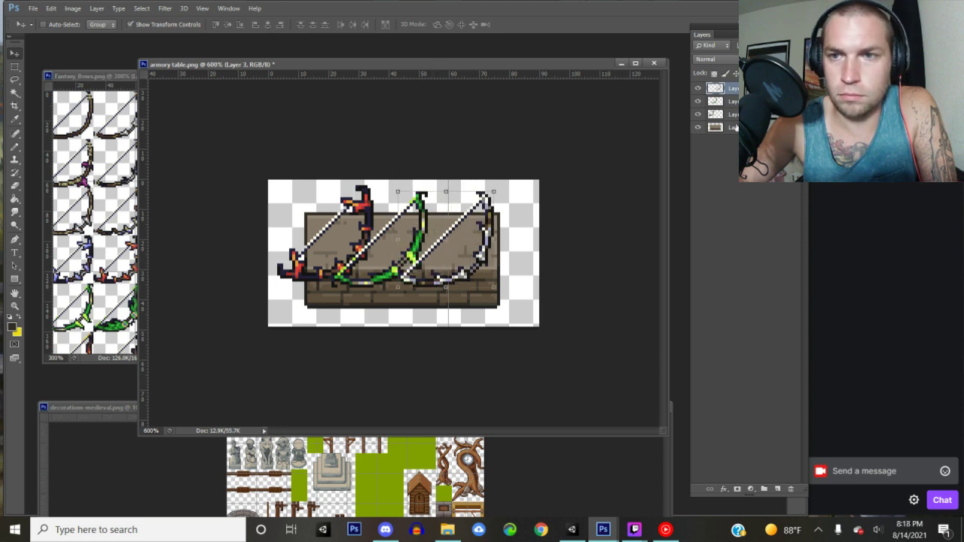
{"action": "left_click", "coordinate": [698, 128]}
{"action": "left_click", "coordinate": [29, 8]}
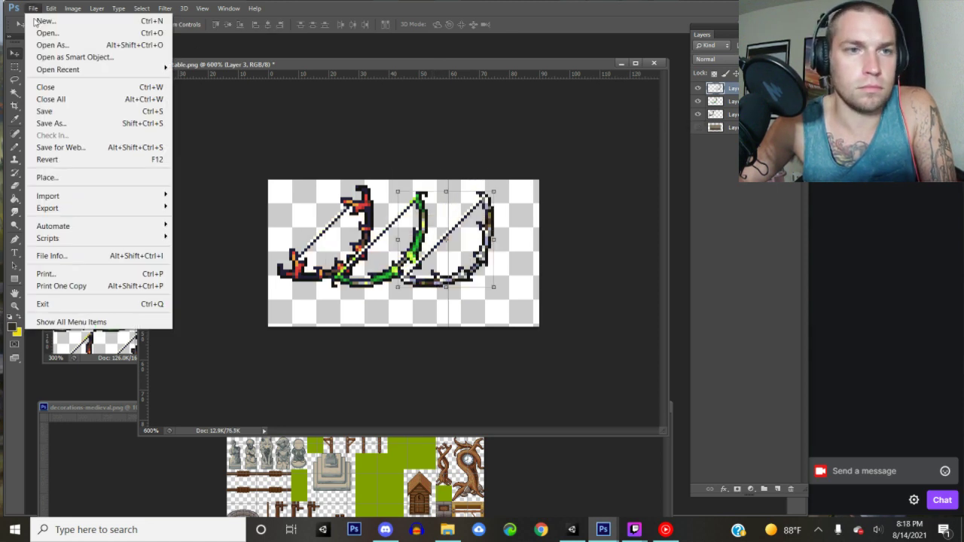
{"action": "left_click", "coordinate": [38, 122]}
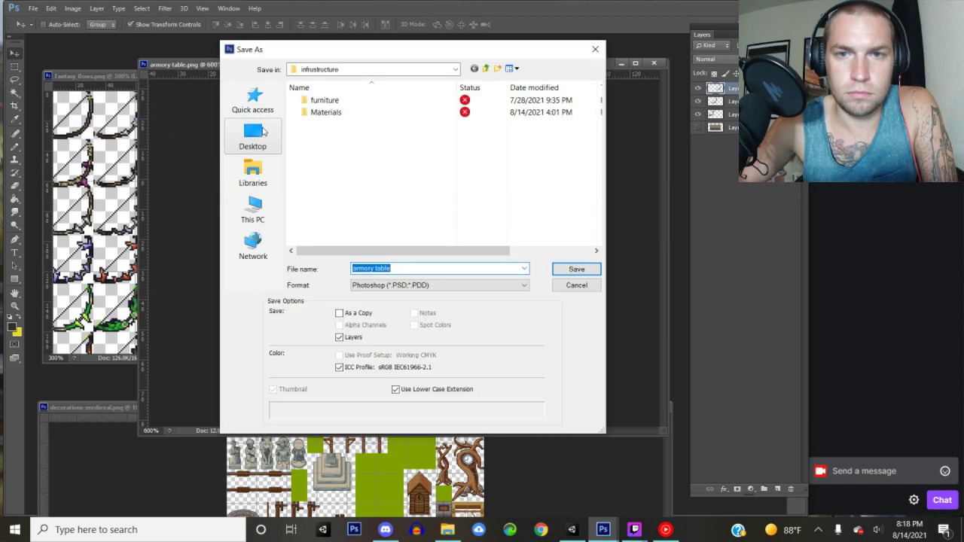
{"action": "left_click", "coordinate": [417, 269]}
{"action": "type", "text": "setup"}
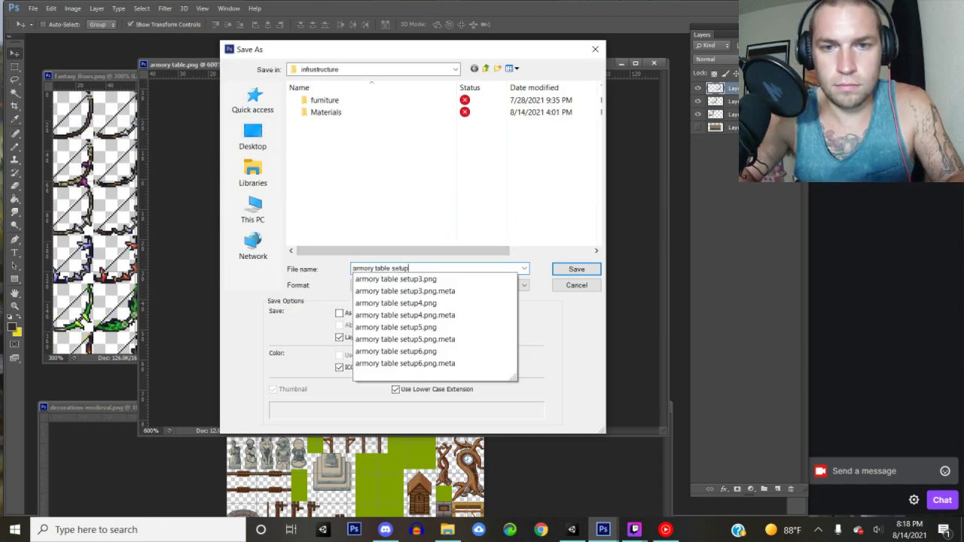
{"action": "type", "text": "7"}
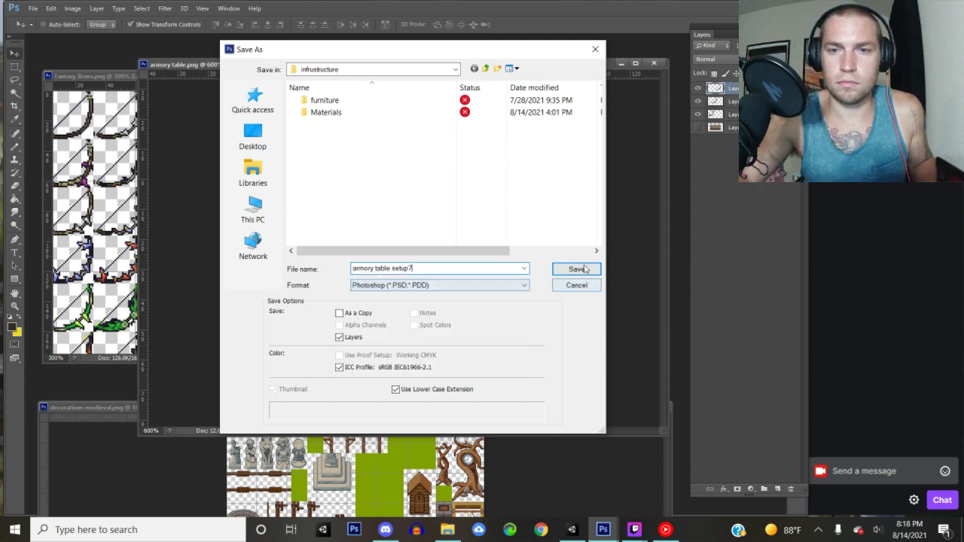
{"action": "left_click", "coordinate": [577, 288]}
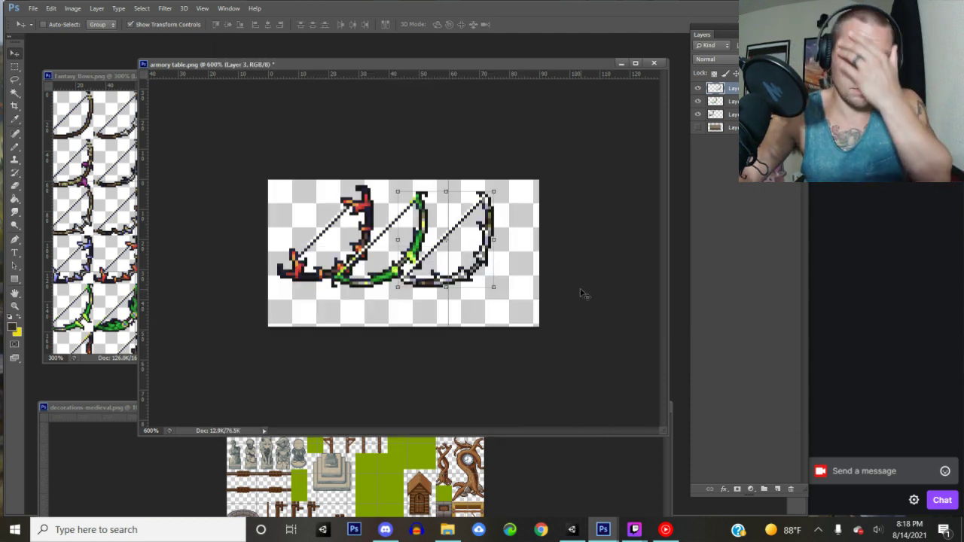
- Save the bow layout as the PNG "armory table setup7" in the infrustructure folder with the default PNG options
{"action": "left_click", "coordinate": [27, 9]}
{"action": "left_click", "coordinate": [131, 123]}
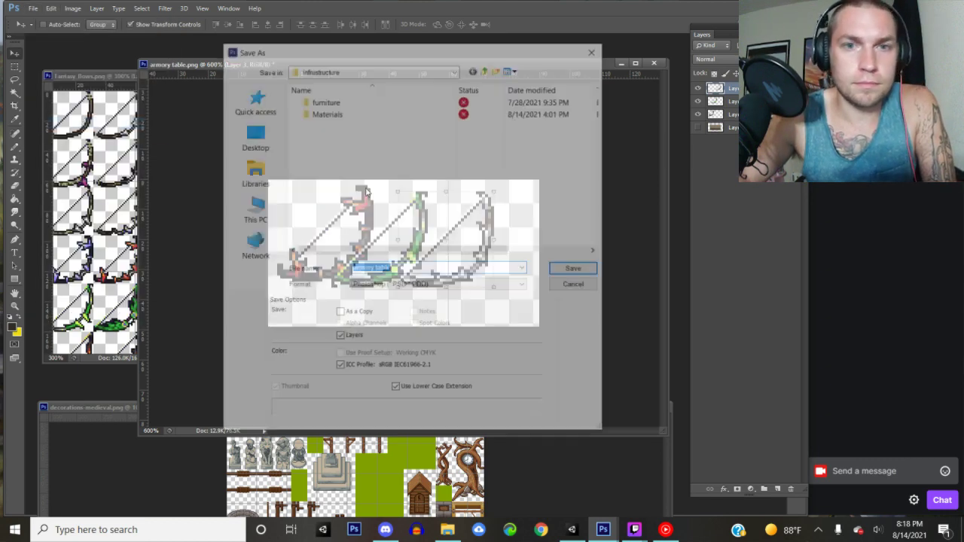
{"action": "left_click", "coordinate": [402, 270]}
{"action": "type", "text": "e"}
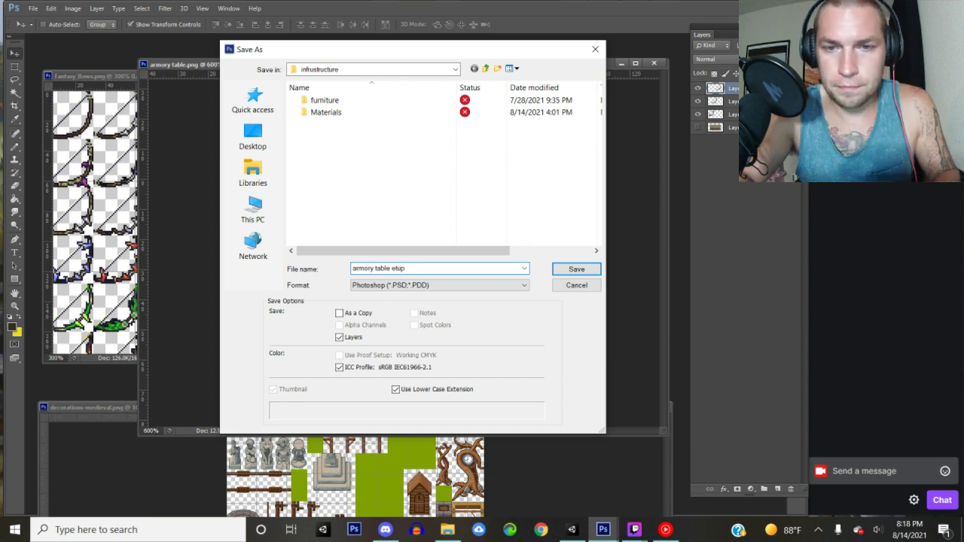
{"action": "key", "text": "BackSpace"}
{"action": "type", "text": "setup7"}
{"action": "left_click", "coordinate": [461, 285]}
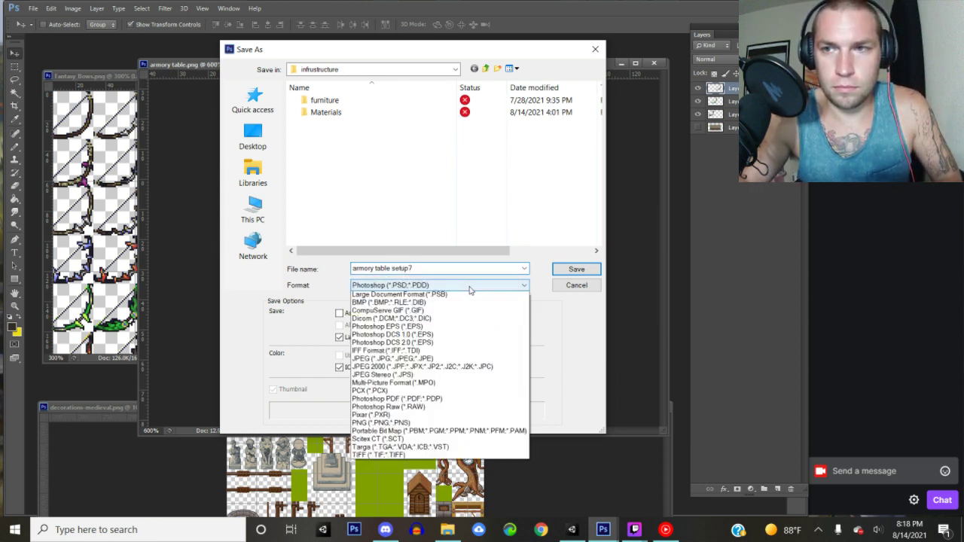
{"action": "left_click", "coordinate": [380, 432]}
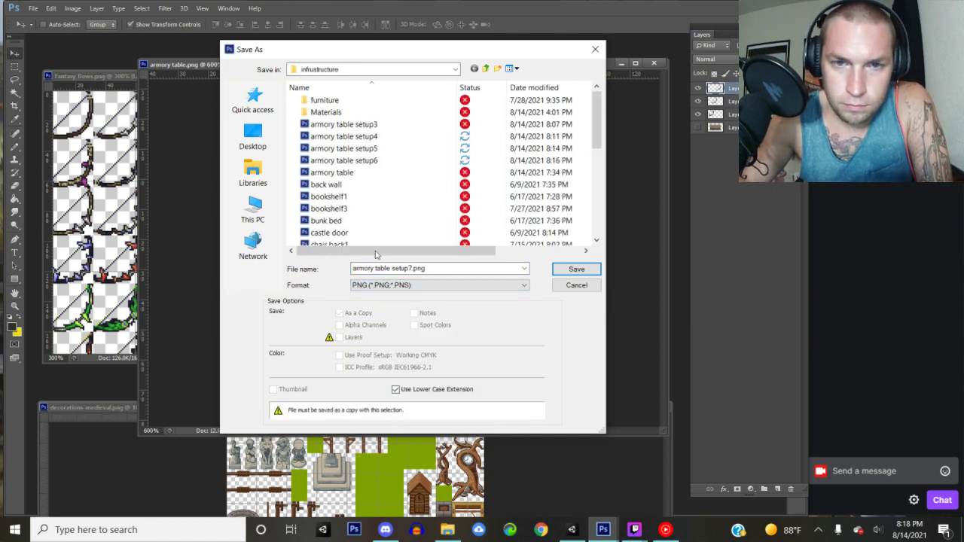
{"action": "left_click", "coordinate": [587, 269]}
{"action": "left_click", "coordinate": [525, 169]}
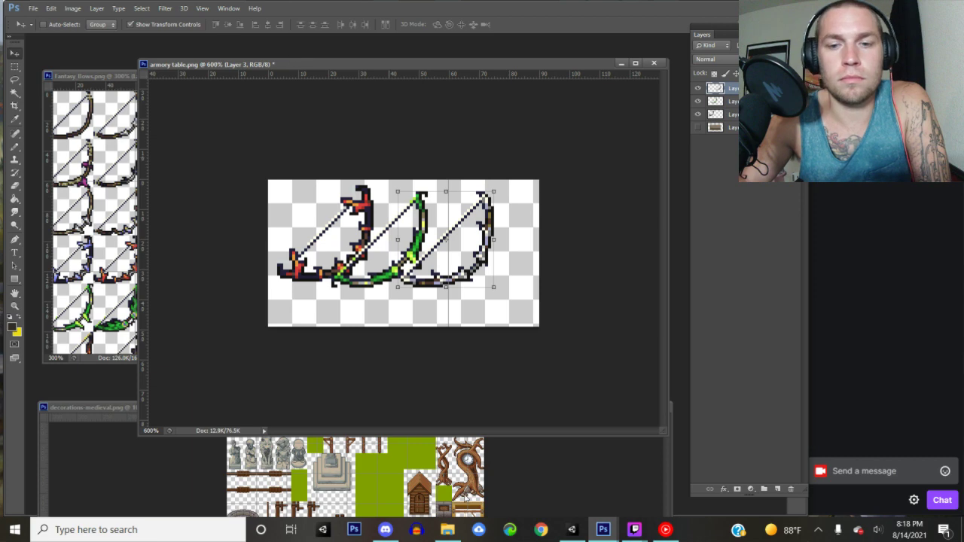
- Switch to Unity, set the texture type of "armory table setup7" to Sprite and apply the import settings
{"action": "left_click", "coordinate": [571, 530]}
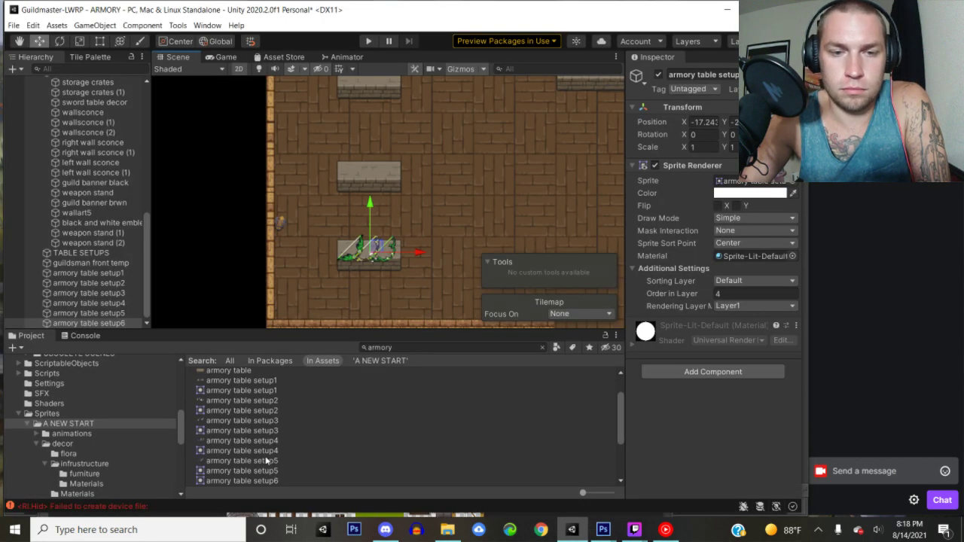
{"action": "scroll", "coordinate": [265, 462], "scroll_direction": "down", "scroll_amount": 3}
{"action": "left_click", "coordinate": [226, 411]}
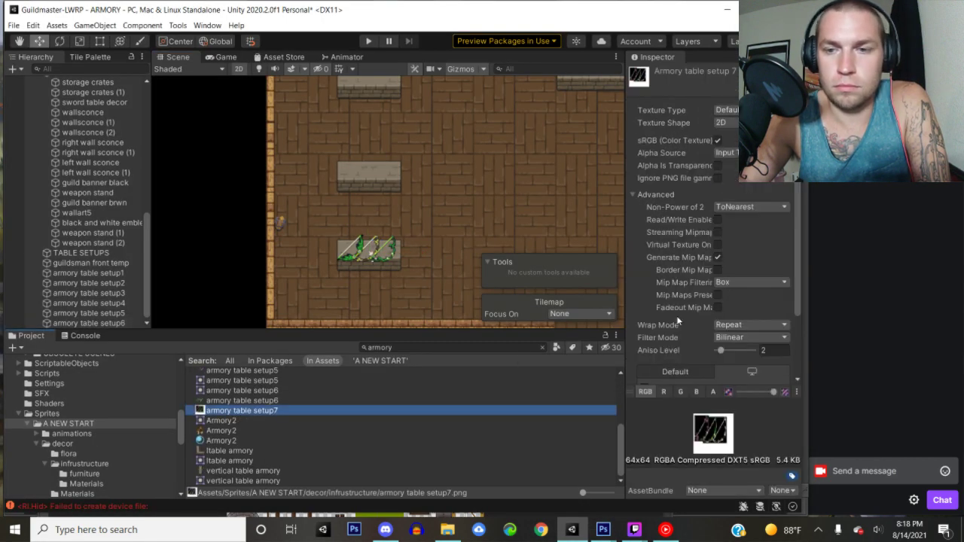
{"action": "left_click", "coordinate": [727, 110]}
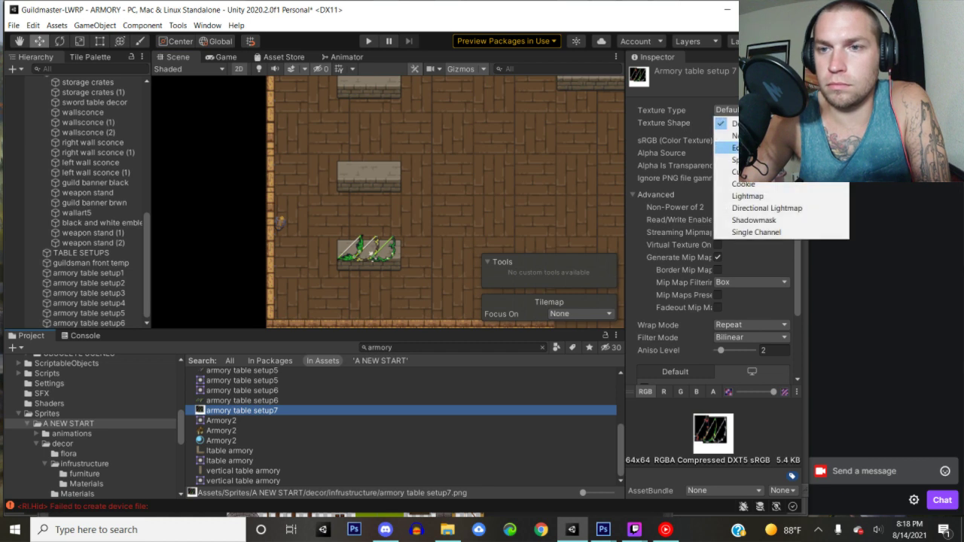
{"action": "left_click", "coordinate": [742, 159]}
{"action": "scroll", "coordinate": [756, 192], "scroll_direction": "down", "scroll_amount": 2}
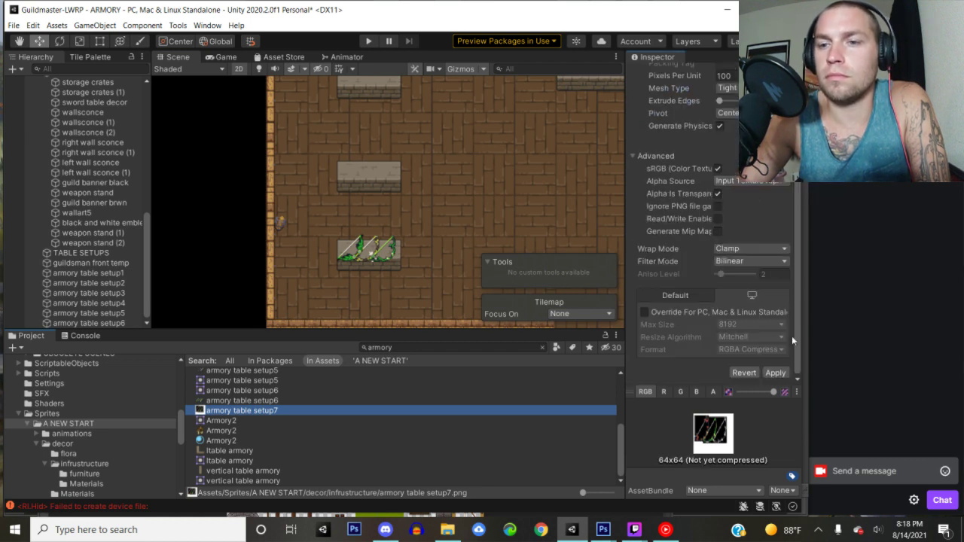
{"action": "left_click", "coordinate": [776, 373]}
- Add the armory table setup7 sprite to the scene with Order in Layer 4 and centre it on the second-lowest table near the west wall
{"action": "left_click_drag", "start_coordinate": [278, 412], "coordinate": [211, 173]}
{"action": "left_click", "coordinate": [742, 293]}
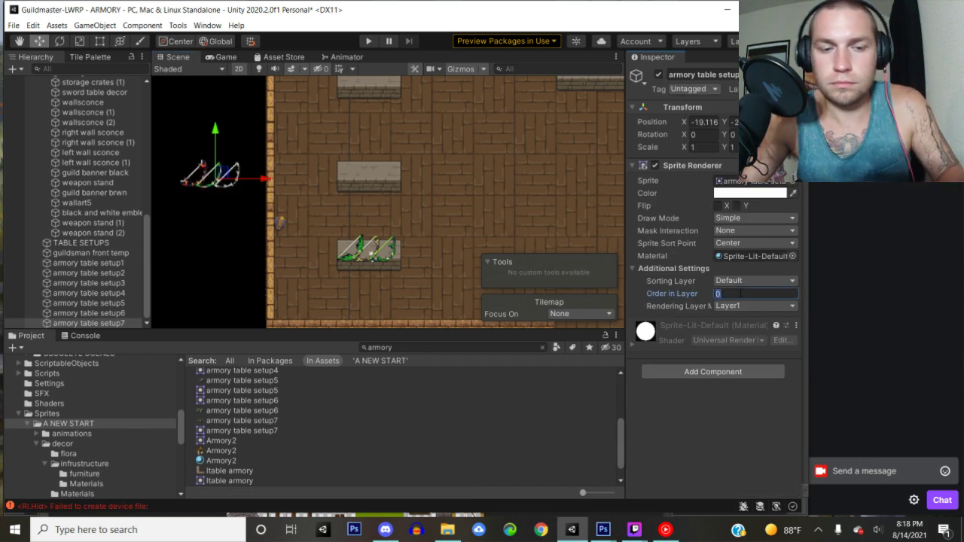
{"action": "left_click_drag", "start_coordinate": [232, 174], "coordinate": [381, 172]}
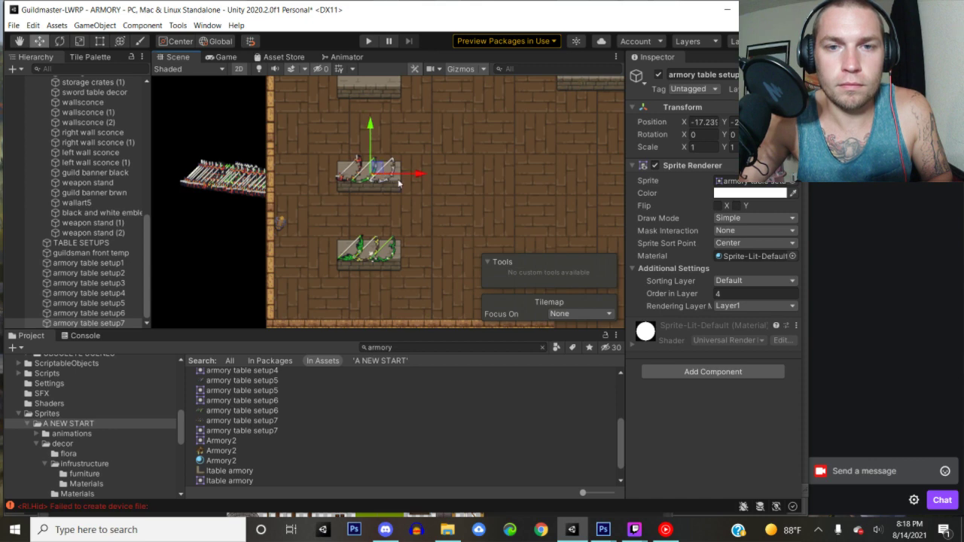
{"action": "scroll", "coordinate": [381, 172], "scroll_direction": "up", "scroll_amount": 3}
{"action": "middle_click_drag", "start_coordinate": [354, 172], "coordinate": [377, 172]}
{"action": "left_click_drag", "start_coordinate": [377, 171], "coordinate": [381, 171]}
{"action": "scroll", "coordinate": [381, 172], "scroll_direction": "down", "scroll_amount": 3}
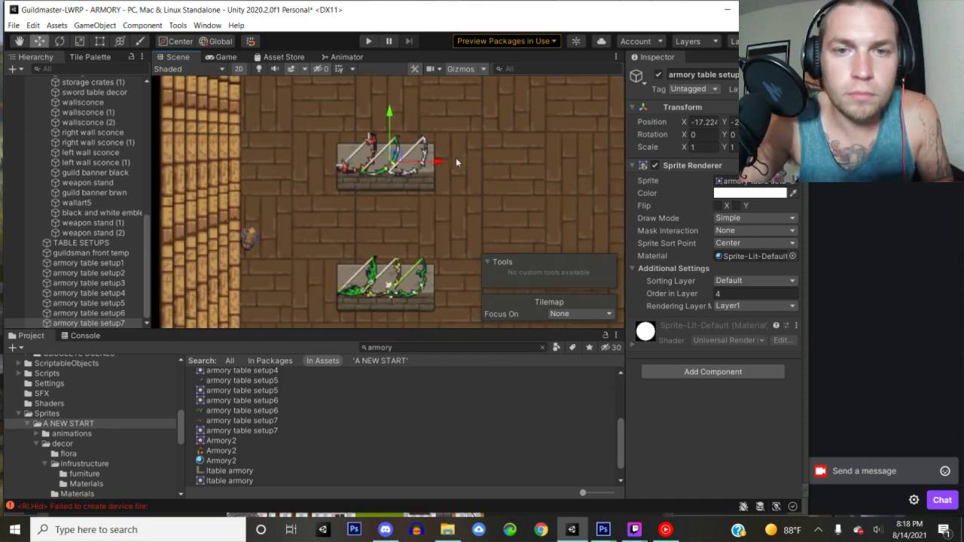
{"action": "middle_click_drag", "start_coordinate": [485, 157], "coordinate": [412, 190]}
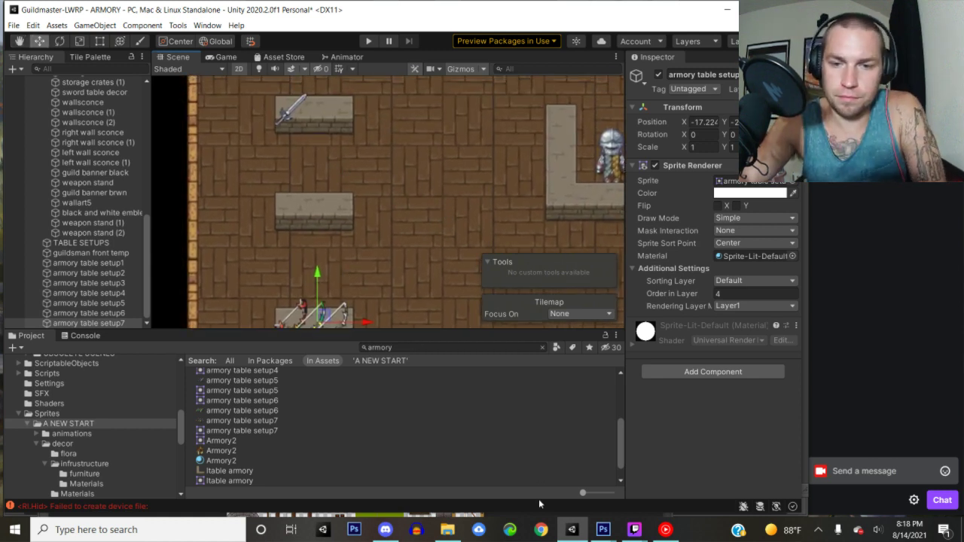
- Open the Fantasy_Axes sheet from the rpginventory_fantasybattlesaxes_windows archive in the Items folder using File Explorer
{"action": "left_click", "coordinate": [448, 529]}
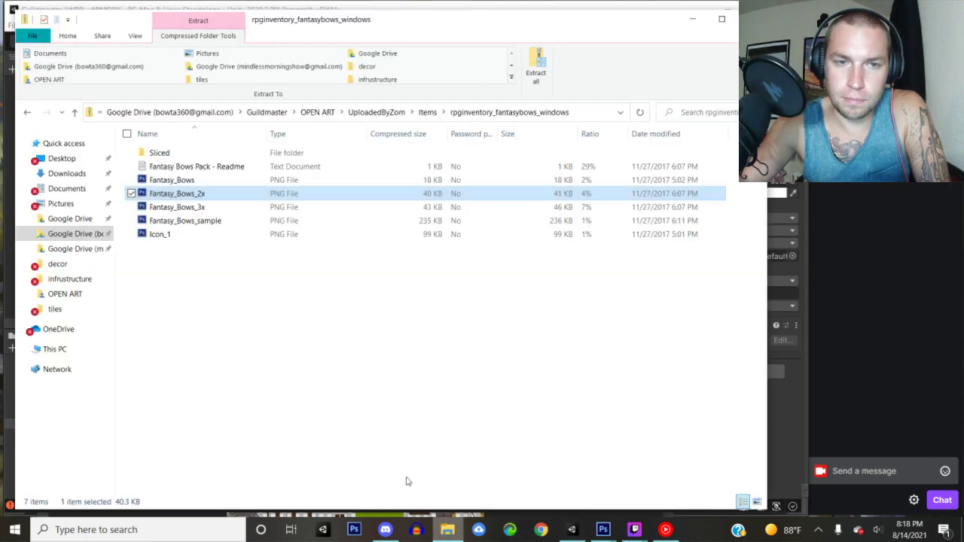
{"action": "left_click", "coordinate": [431, 115]}
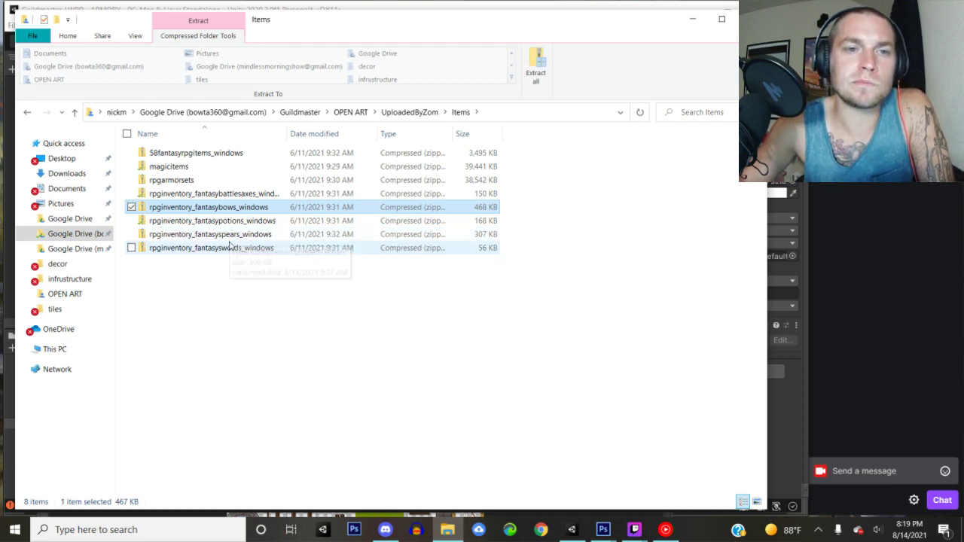
{"action": "double_click", "coordinate": [229, 194]}
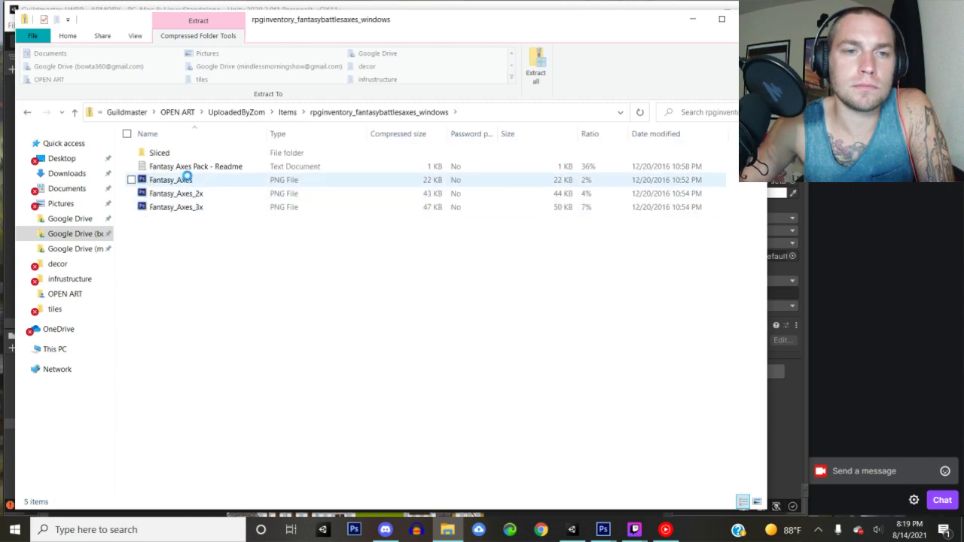
{"action": "left_click", "coordinate": [180, 180]}
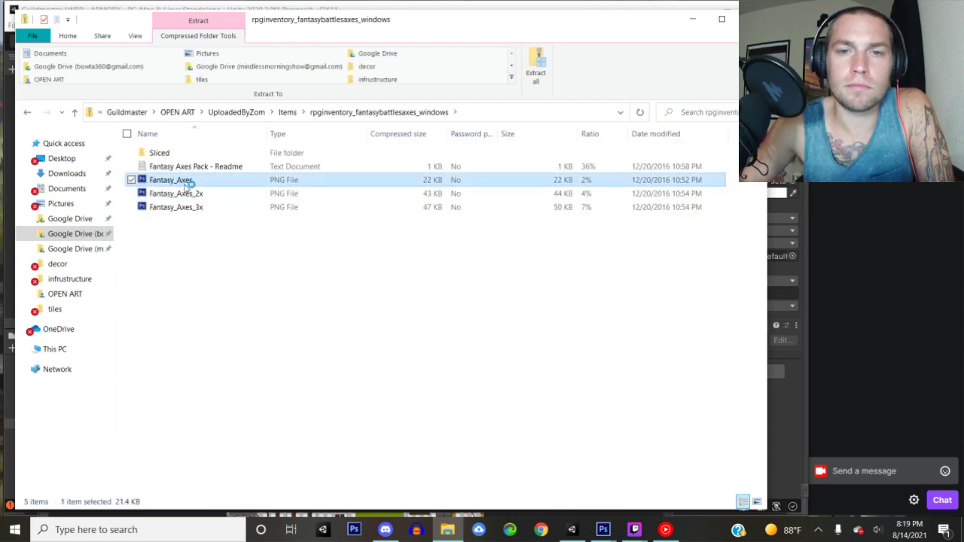
- Open the Fantasy_Axes sheet in Photoshop and enlarge its document window
{"action": "key", "text": "Return"}
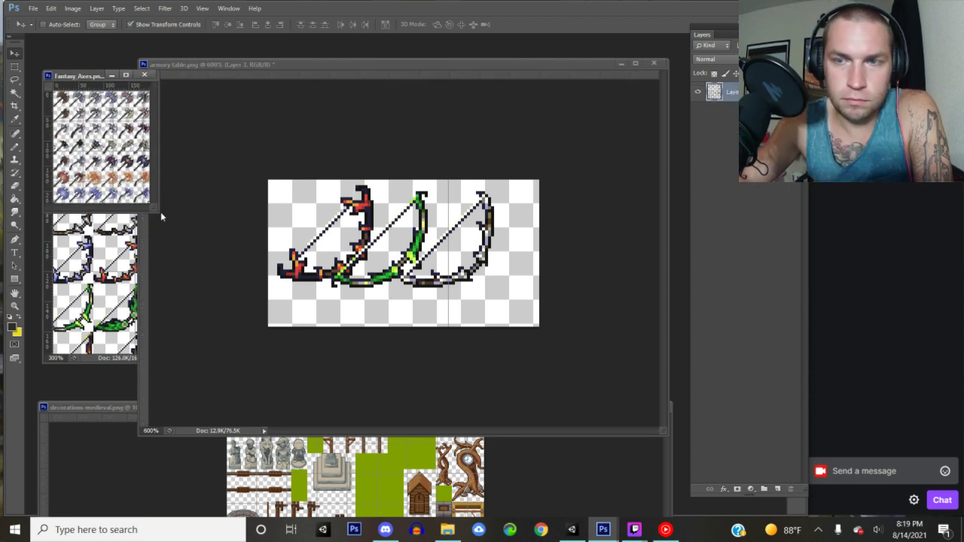
{"action": "left_click_drag", "start_coordinate": [155, 209], "coordinate": [265, 372]}
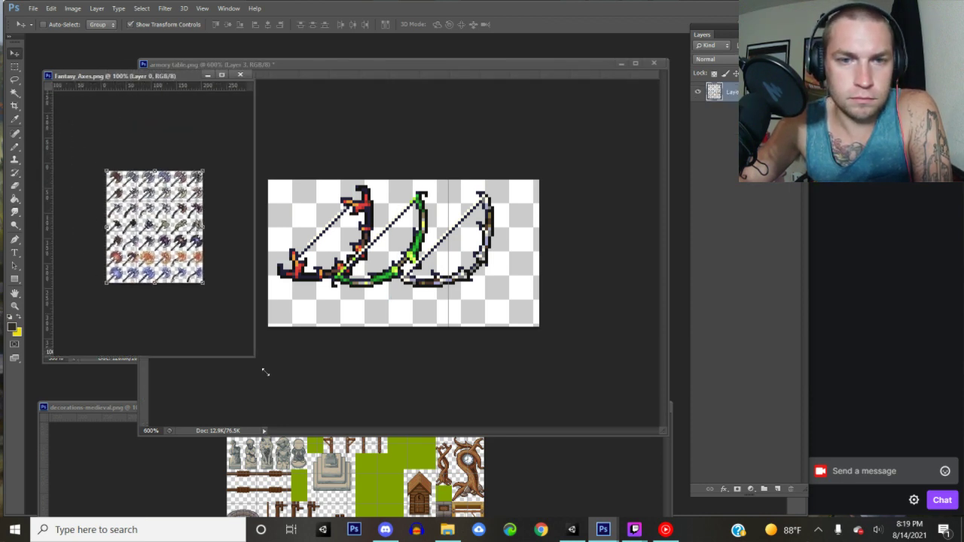
- Delete the three bow layers from armory table.png and make the hidden stone table layer visible
{"action": "left_click", "coordinate": [550, 65]}
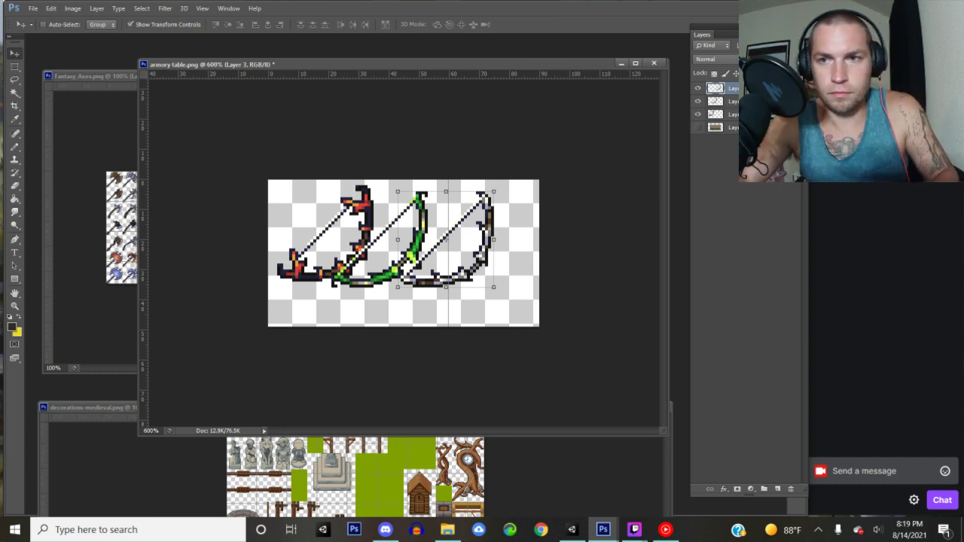
{"action": "left_click", "coordinate": [728, 117], "text": "shift"}
{"action": "key", "text": "Delete"}
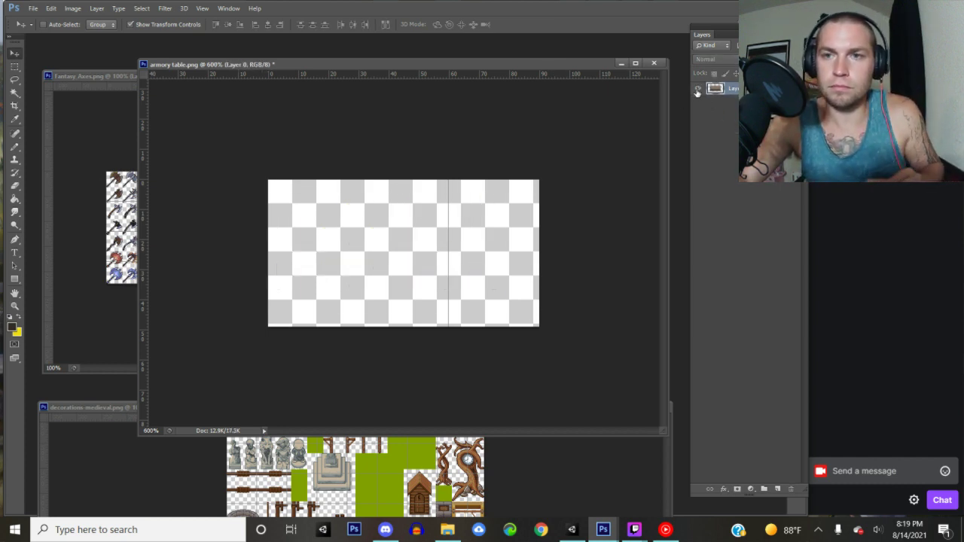
{"action": "left_click", "coordinate": [696, 89]}
- Lasso the purple double-bladed axe in the Fantasy_Axes sheet at 300% zoom and move it onto the left half of the table in armory table.png
{"action": "left_click", "coordinate": [118, 79]}
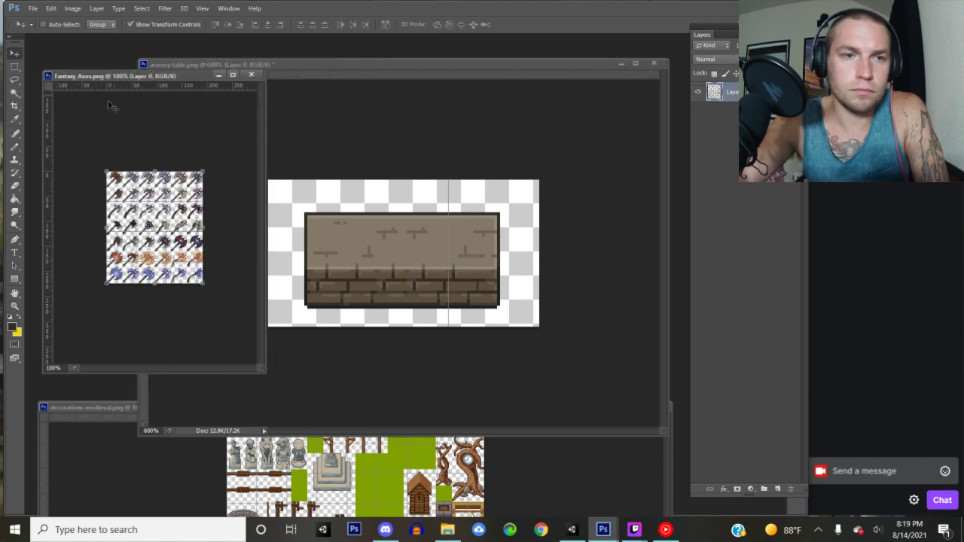
{"action": "left_click", "coordinate": [14, 305]}
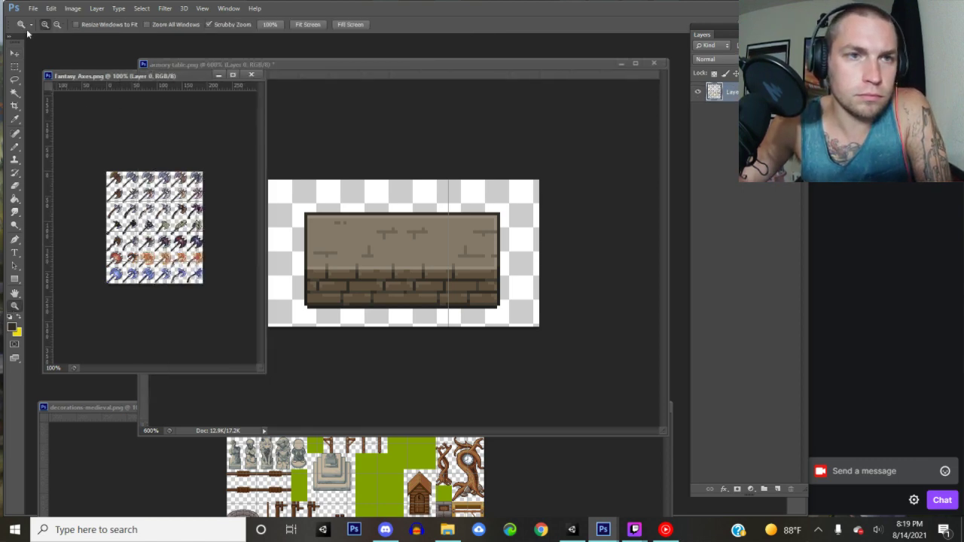
{"action": "left_click", "coordinate": [150, 245]}
{"action": "left_click", "coordinate": [179, 239]}
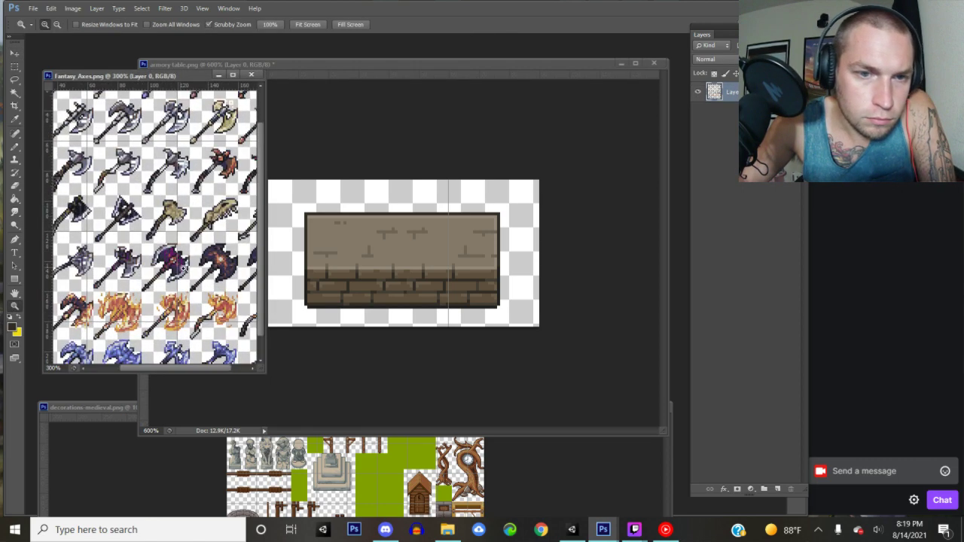
{"action": "left_click", "coordinate": [14, 80]}
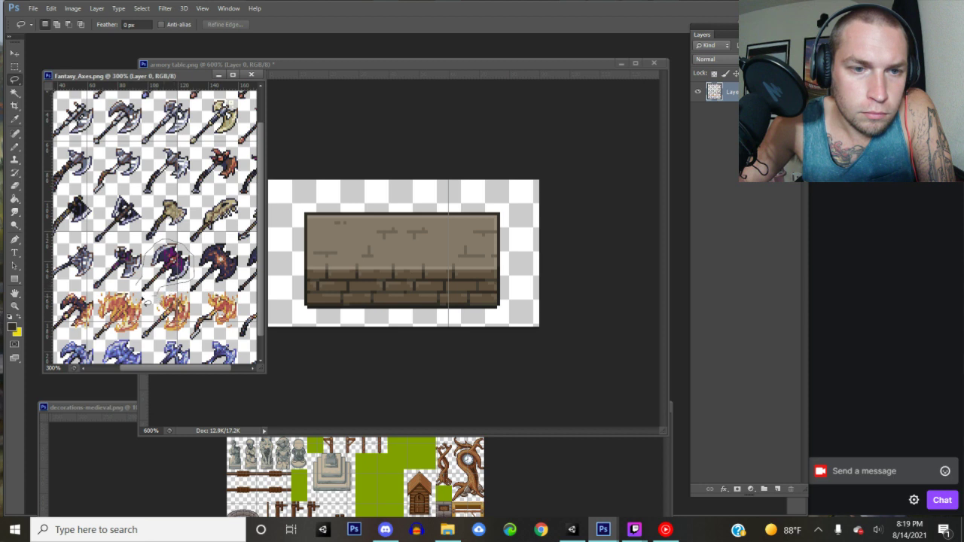
{"action": "left_click_drag", "start_coordinate": [138, 290], "coordinate": [155, 294]}
{"action": "key", "text": "v"}
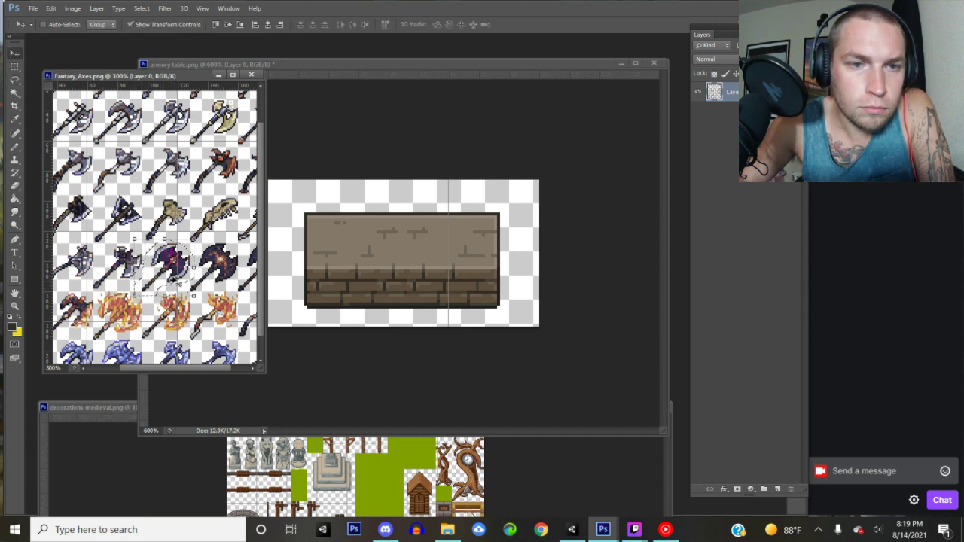
{"action": "left_click_drag", "start_coordinate": [167, 260], "coordinate": [388, 229]}
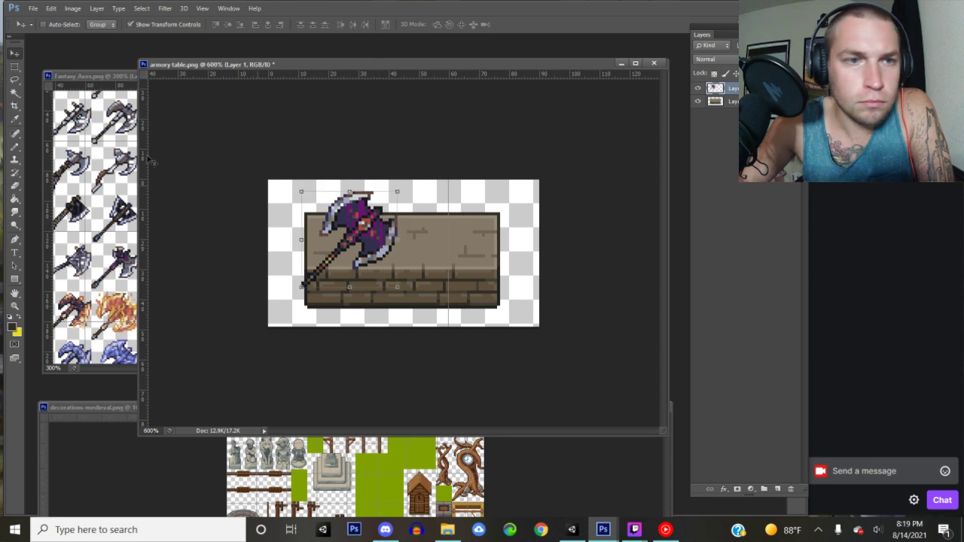
- Lasso a silver axe in the Fantasy_Axes sheet and place it on the table to the right of the purple axe
{"action": "left_click", "coordinate": [70, 85]}
{"action": "key", "text": "l"}
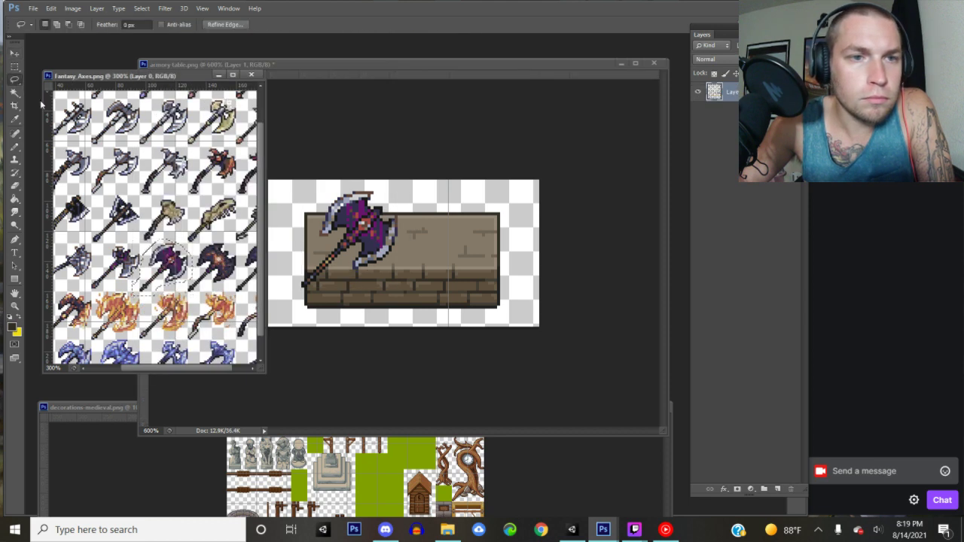
{"action": "scroll", "coordinate": [132, 155], "scroll_direction": "up", "scroll_amount": 1}
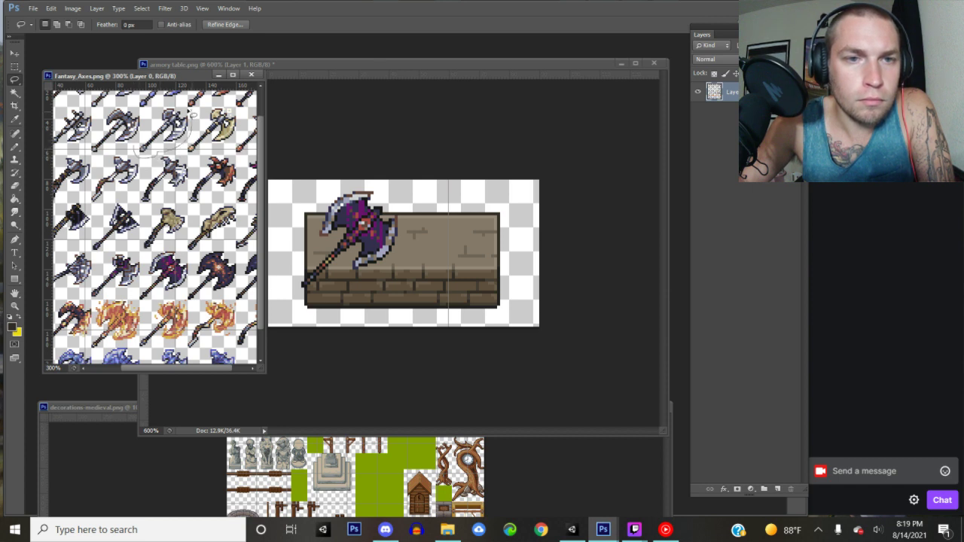
{"action": "mouse_move", "coordinate": [143, 150]}
{"action": "left_mouse_down"}
{"action": "mouse_move", "coordinate": [185, 113]}
{"action": "mouse_move", "coordinate": [147, 128]}
{"action": "mouse_move", "coordinate": [173, 150]}
{"action": "mouse_move", "coordinate": [139, 151]}
{"action": "mouse_move", "coordinate": [234, 143]}
{"action": "mouse_move", "coordinate": [419, 231]}
{"action": "mouse_move", "coordinate": [443, 211]}
{"action": "mouse_move", "coordinate": [465, 215]}
{"action": "left_mouse_up"}
{"action": "key", "text": "v"}
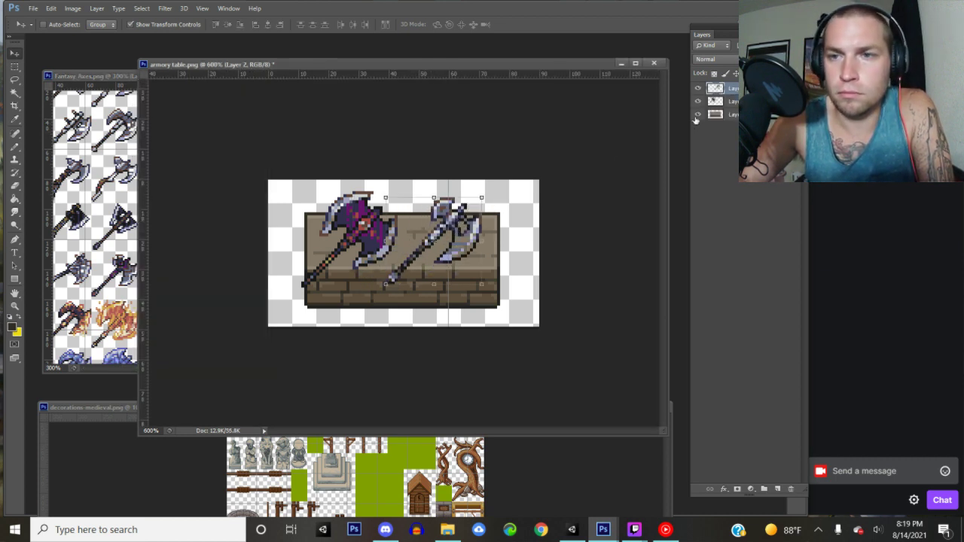
- Hide the table layer and save the axe layout as the PNG "armory table setup8" in the infrustructure folder with the default PNG options
{"action": "left_click", "coordinate": [696, 114]}
{"action": "left_click", "coordinate": [33, 9]}
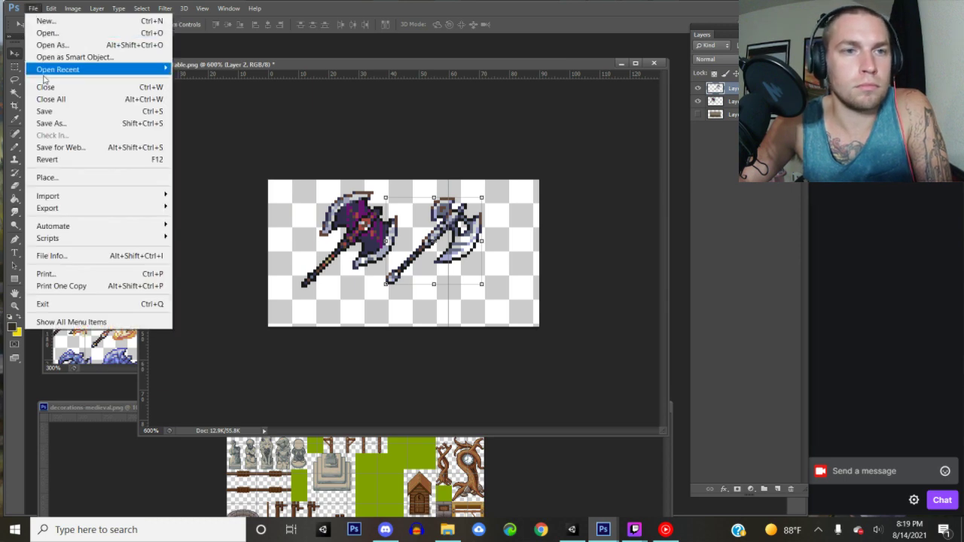
{"action": "left_click", "coordinate": [143, 123]}
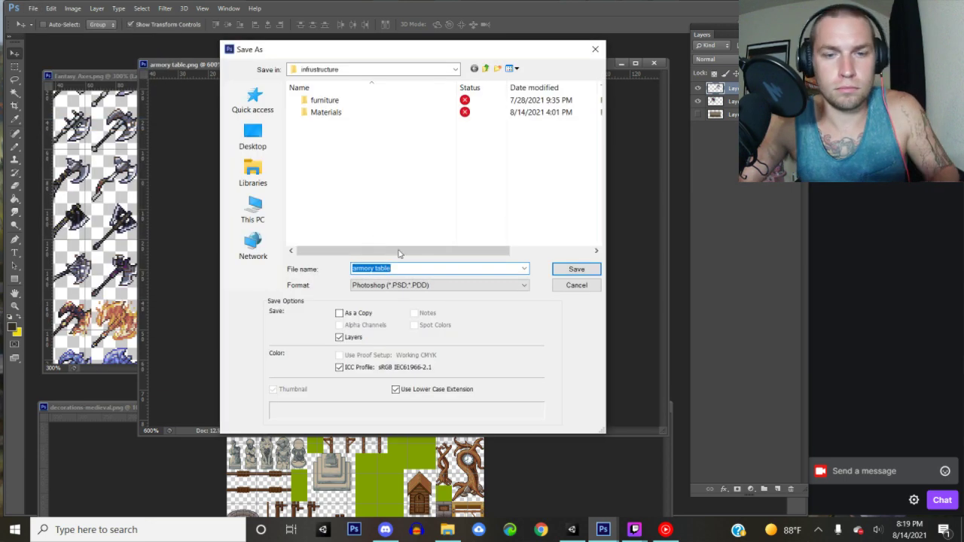
{"action": "left_click", "coordinate": [420, 269]}
{"action": "type", "text": "setup8"}
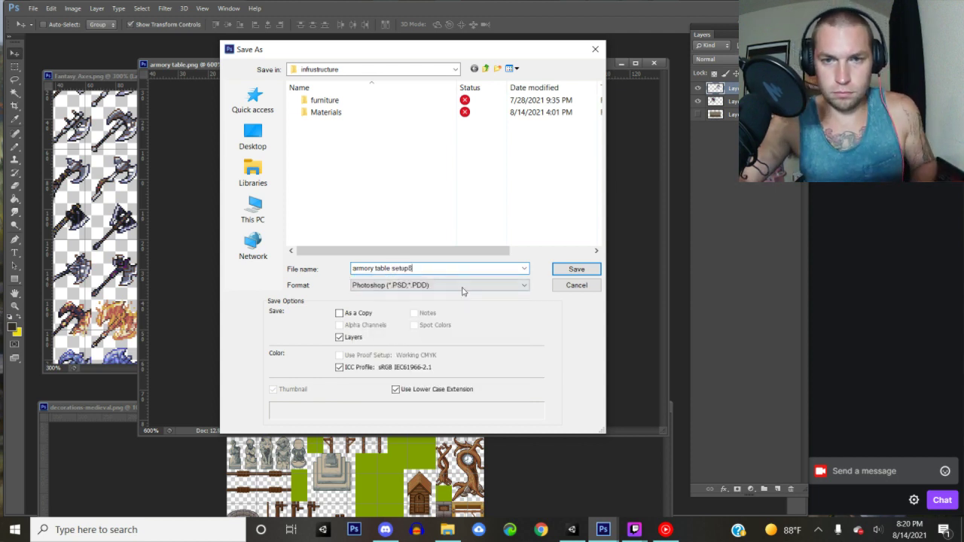
{"action": "left_click", "coordinate": [461, 285]}
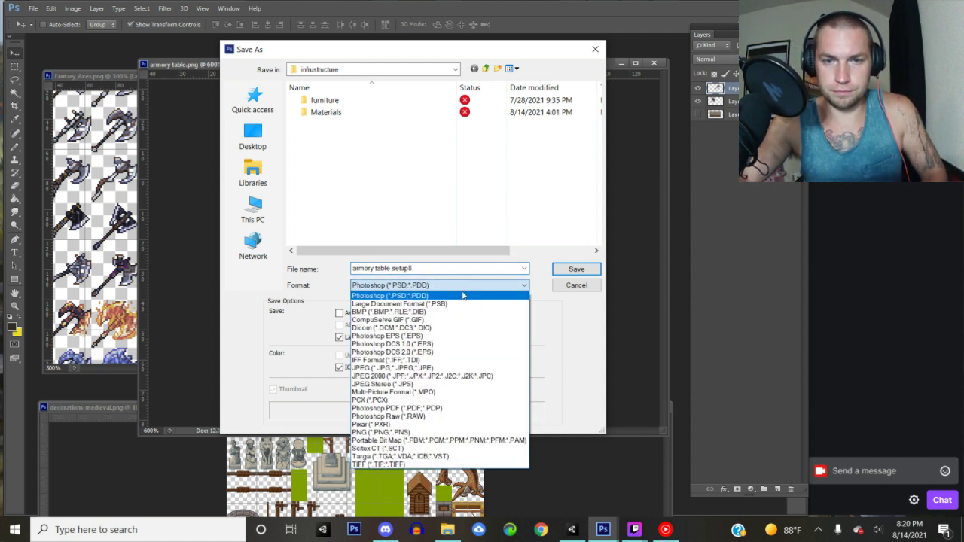
{"action": "left_click", "coordinate": [380, 432]}
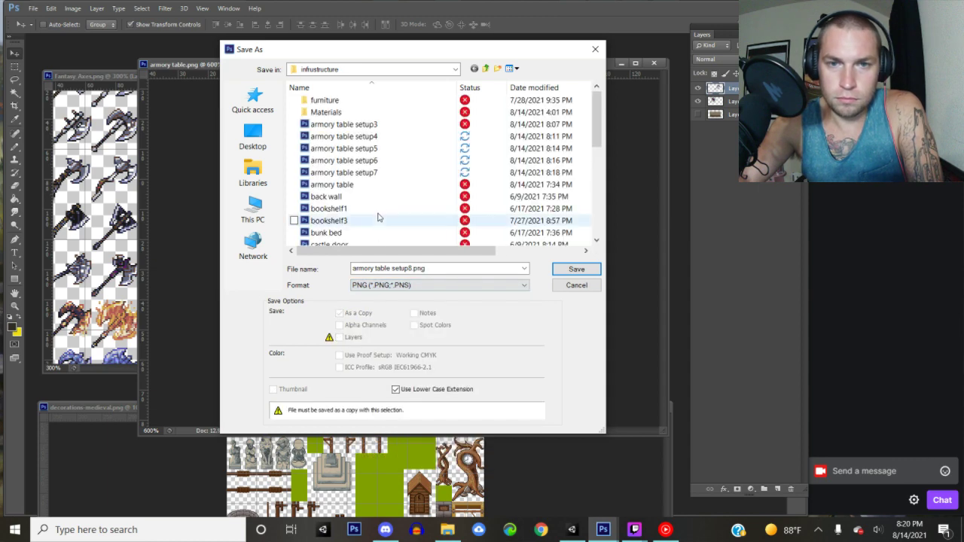
{"action": "left_click", "coordinate": [591, 269]}
{"action": "left_click", "coordinate": [514, 166]}
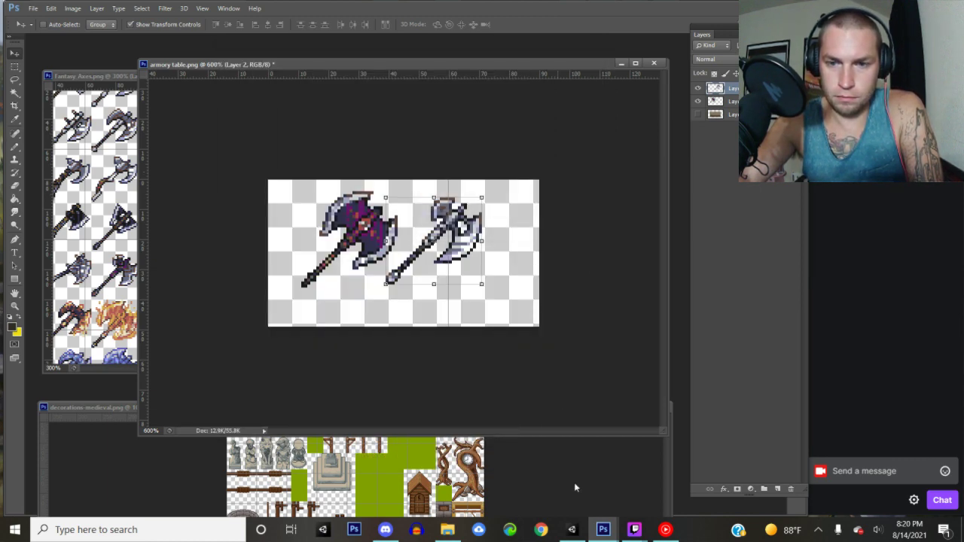
- Switch to Unity, set the texture type of "armory table setup8" to Sprite and apply the import settings
{"action": "left_click", "coordinate": [571, 530]}
{"action": "left_click", "coordinate": [239, 443]}
{"action": "left_click", "coordinate": [754, 110]}
{"action": "left_click", "coordinate": [739, 160]}
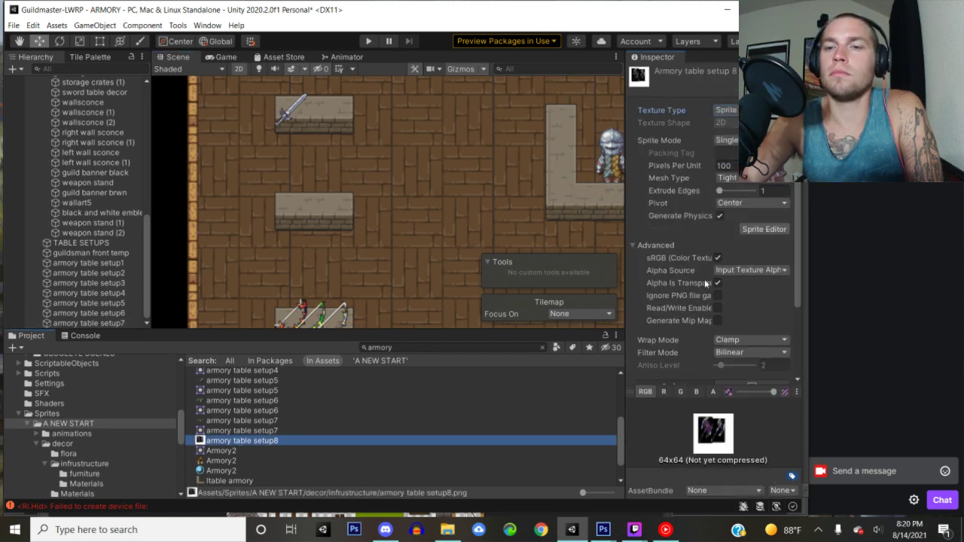
{"action": "scroll", "coordinate": [707, 203], "scroll_direction": "down", "scroll_amount": 3}
- Add the armory table setup8 sprite to the scene beside the west wall and open its Order in Layer value for editing
{"action": "left_click_drag", "start_coordinate": [269, 440], "coordinate": [178, 247]}
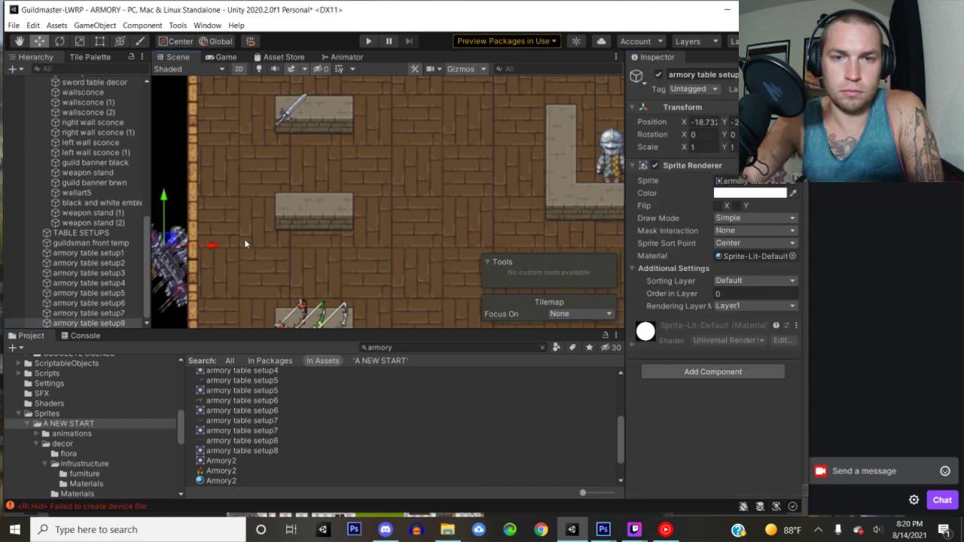
{"action": "left_click", "coordinate": [751, 294]}
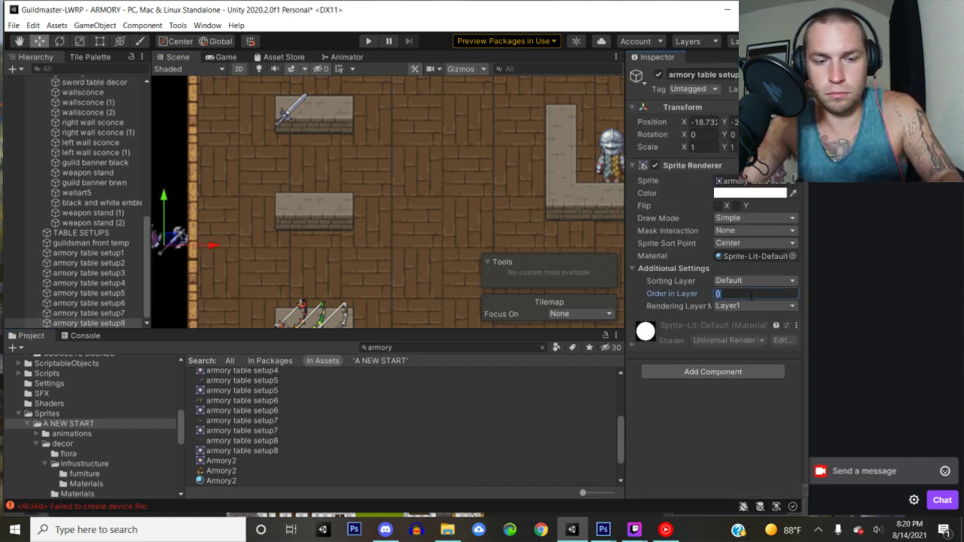
- Place armory table setup8 on the empty stone table with Order in Layer 4 and move the sword table decor beside its axes
{"action": "type", "text": "4"}
{"action": "left_click_drag", "start_coordinate": [167, 243], "coordinate": [328, 209]}
{"action": "middle_click_drag", "start_coordinate": [398, 148], "coordinate": [393, 231]}
{"action": "left_click_drag", "start_coordinate": [389, 307], "coordinate": [375, 306]}
{"action": "left_click", "coordinate": [305, 210]}
{"action": "left_click_drag", "start_coordinate": [312, 205], "coordinate": [367, 299]}
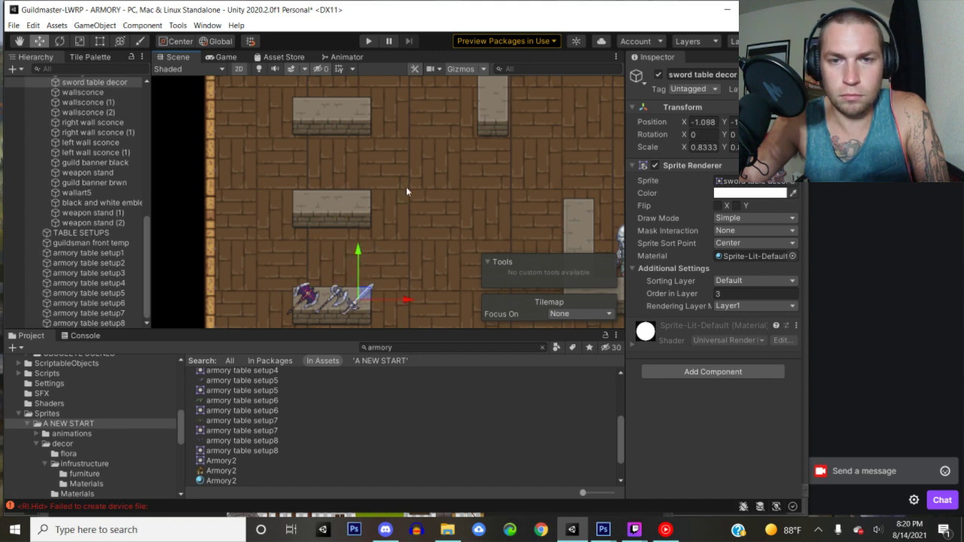
{"action": "mouse_move", "coordinate": [634, 529]}
{"action": "left_click", "coordinate": [595, 510]}
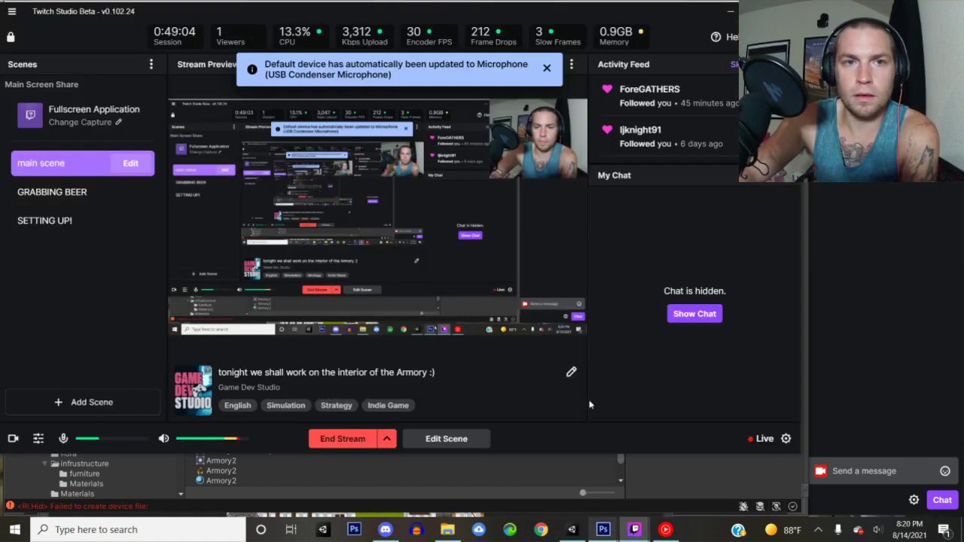
{"action": "left_click", "coordinate": [730, 11]}
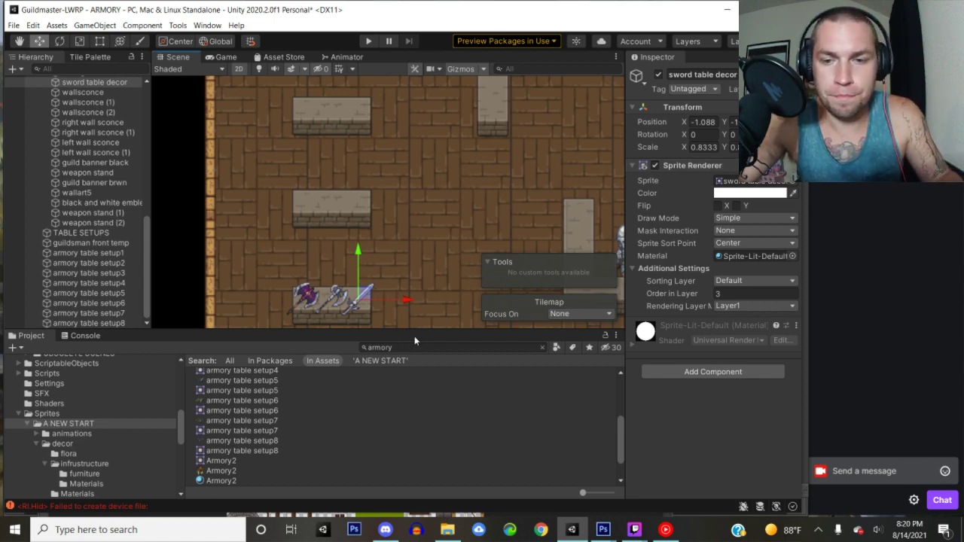
- Switch to armory table.png in Photoshop, delete both axe layers and show the stone table layer
{"action": "mouse_move", "coordinate": [602, 530]}
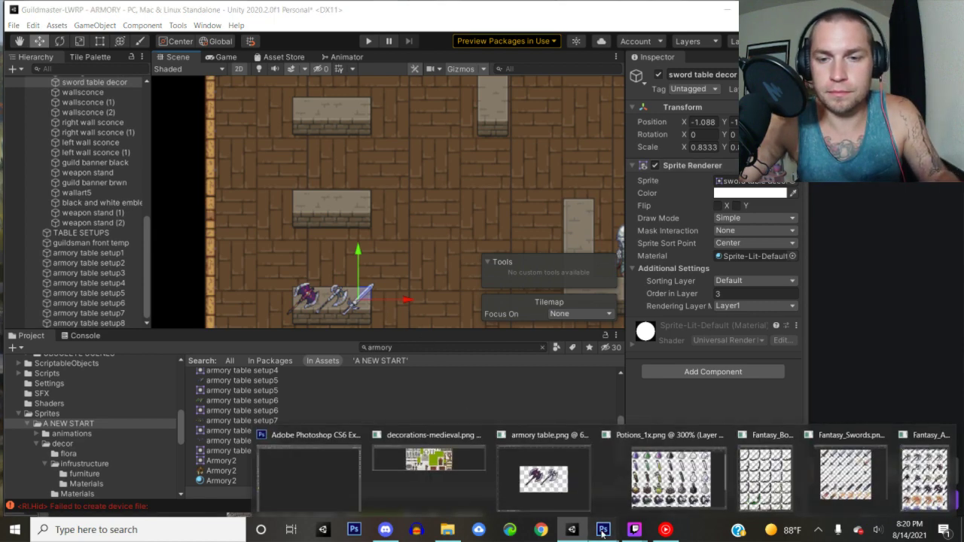
{"action": "left_click", "coordinate": [346, 454]}
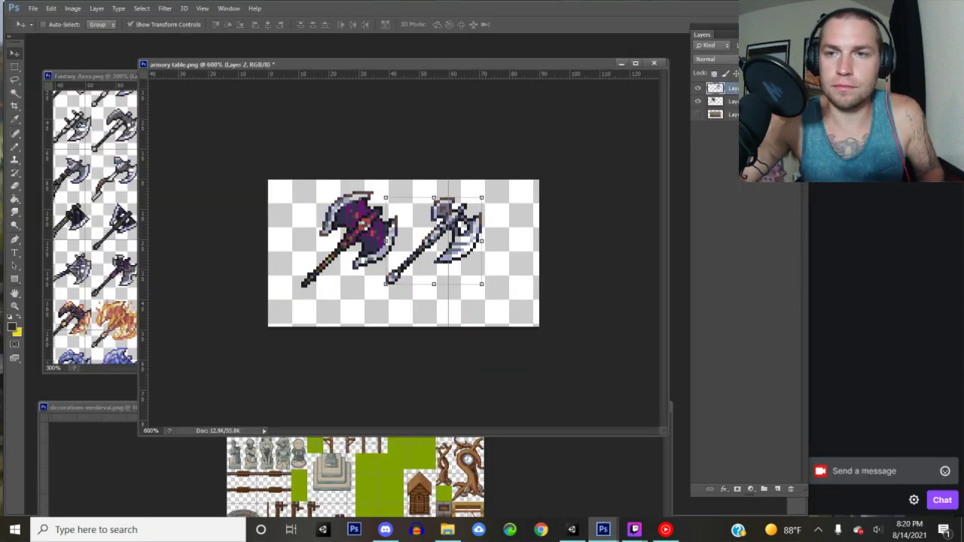
{"action": "left_click", "coordinate": [754, 101], "text": "shift"}
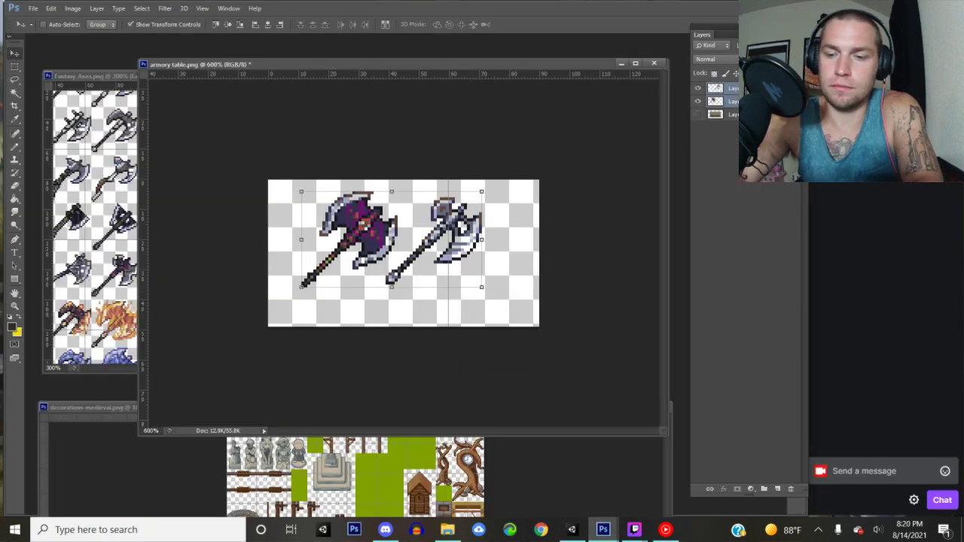
{"action": "key", "text": "Delete"}
{"action": "left_click", "coordinate": [698, 89]}
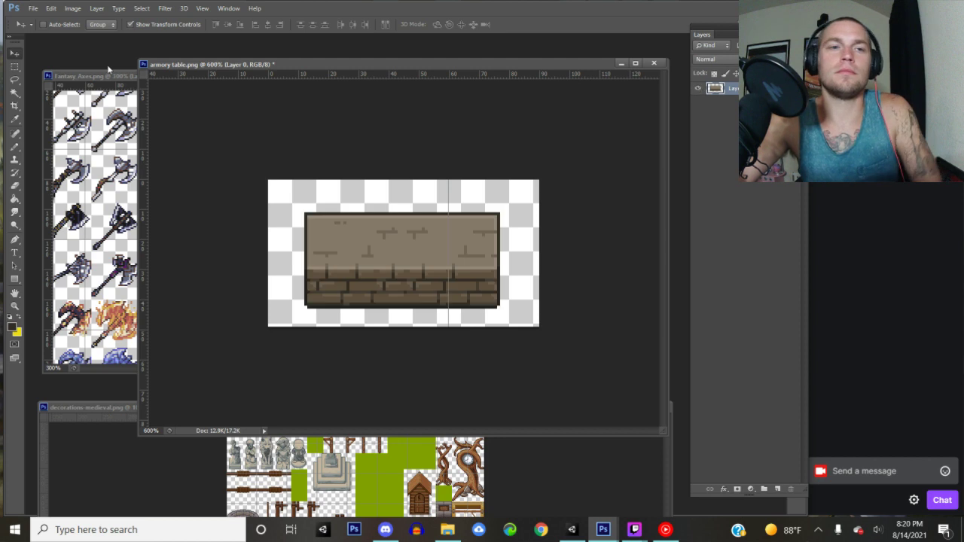
- Lasso the bone-coloured axe in Fantasy_Axes.png and copy it onto the left part of the stone table in armory table.png
{"action": "left_click", "coordinate": [109, 77]}
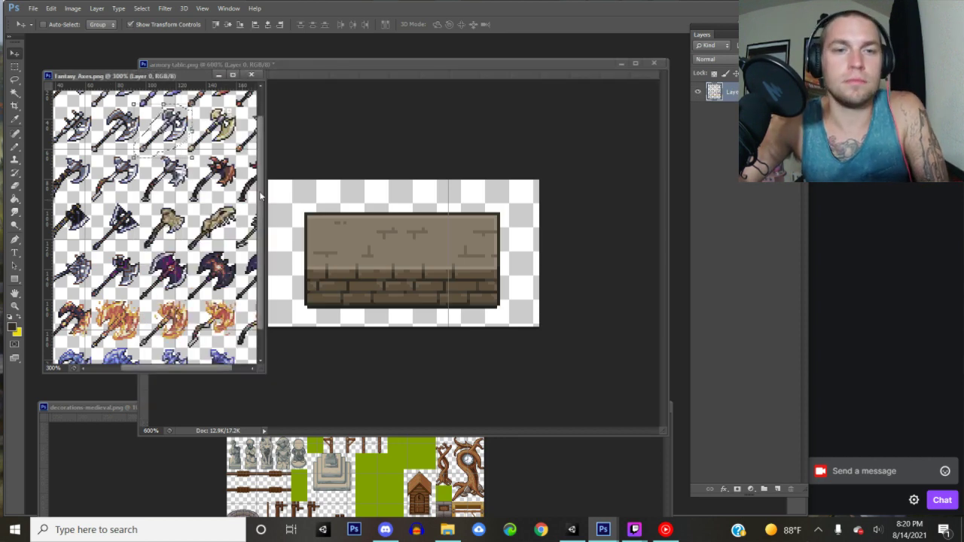
{"action": "left_click", "coordinate": [14, 79]}
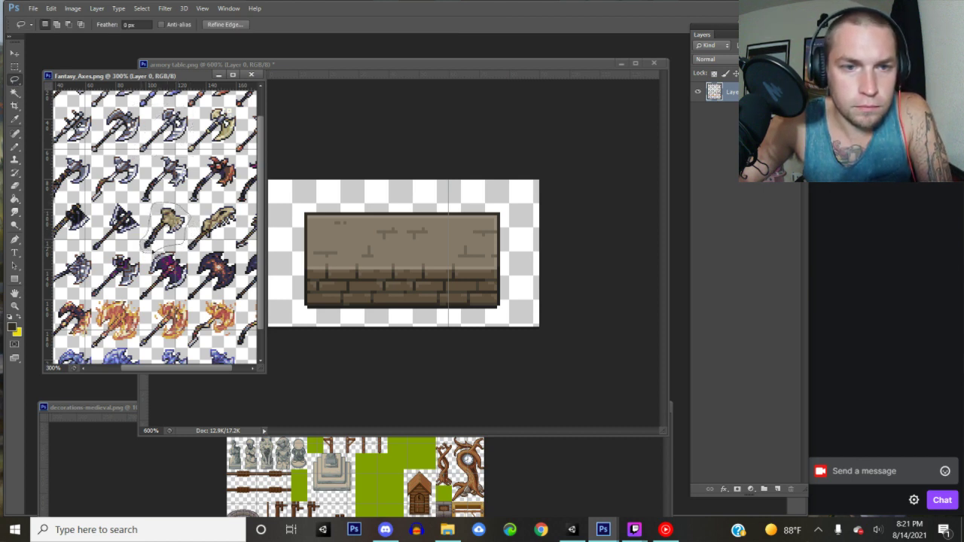
{"action": "key", "text": "v"}
{"action": "mouse_move", "coordinate": [170, 226]}
{"action": "left_mouse_down"}
{"action": "mouse_move", "coordinate": [351, 254]}
{"action": "mouse_move", "coordinate": [371, 245]}
{"action": "left_mouse_up"}
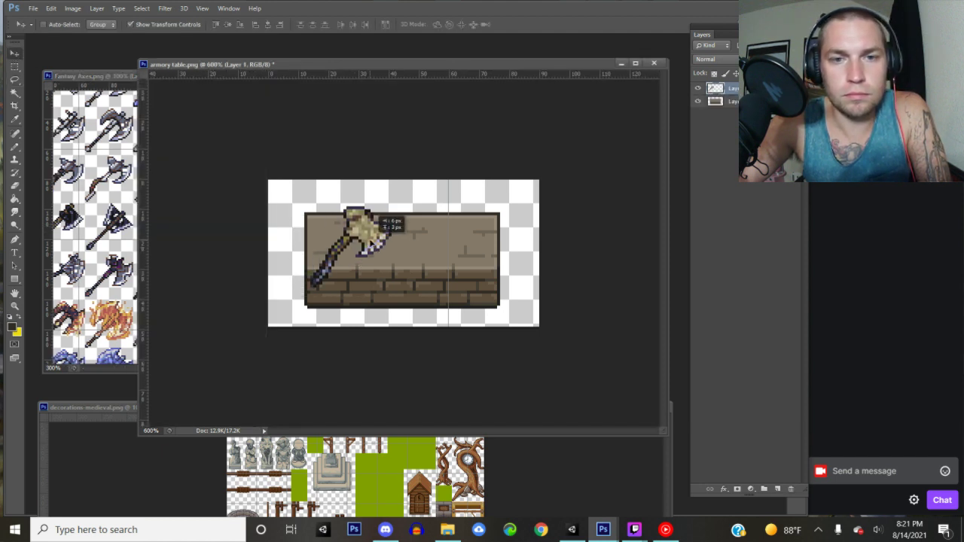
- Lasso the dark double-bladed axe beside the bone one in Fantasy_Axes.png and copy it onto the middle of the stone table
{"action": "left_click", "coordinate": [102, 75]}
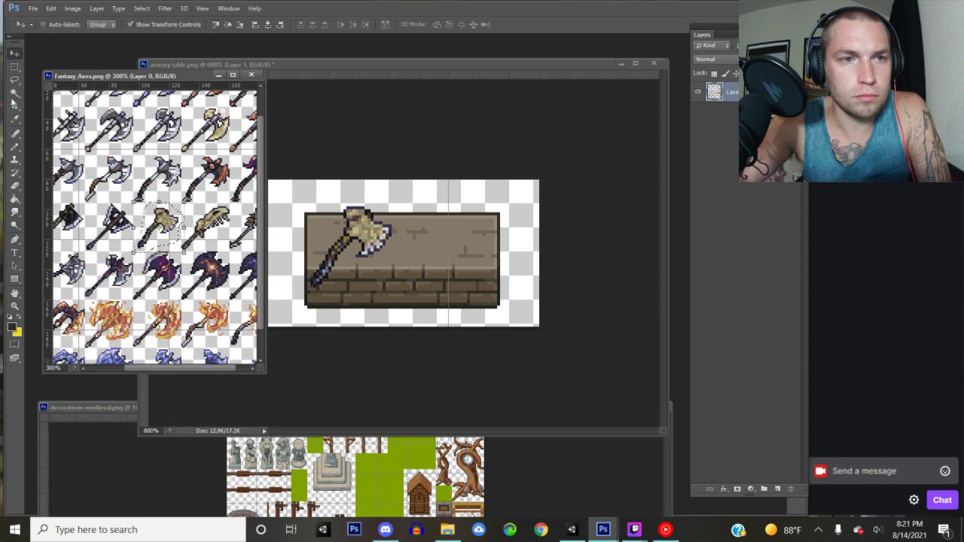
{"action": "left_click", "coordinate": [14, 80]}
{"action": "left_click", "coordinate": [89, 226]}
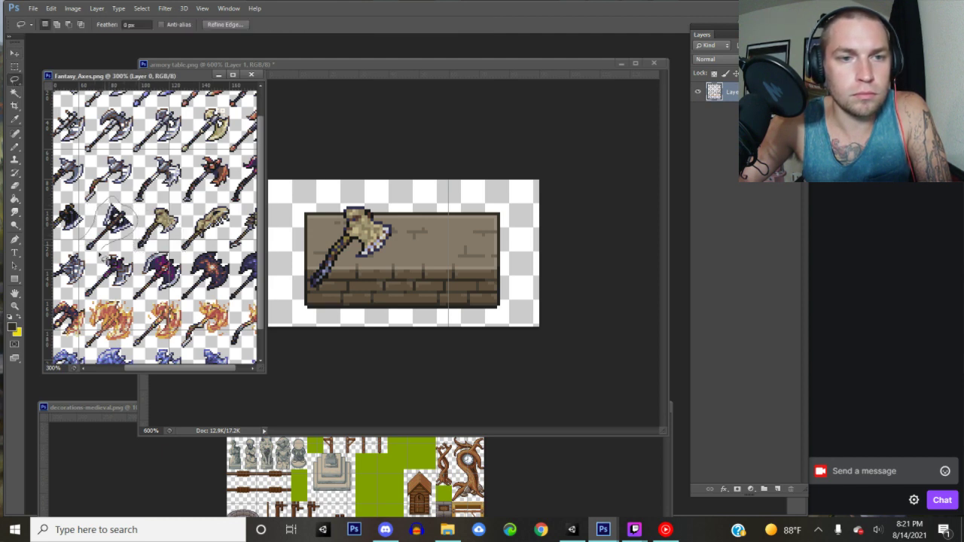
{"action": "key", "text": "v"}
{"action": "mouse_move", "coordinate": [105, 226]}
{"action": "left_mouse_down"}
{"action": "mouse_move", "coordinate": [121, 240]}
{"action": "mouse_move", "coordinate": [434, 262]}
{"action": "left_mouse_up"}
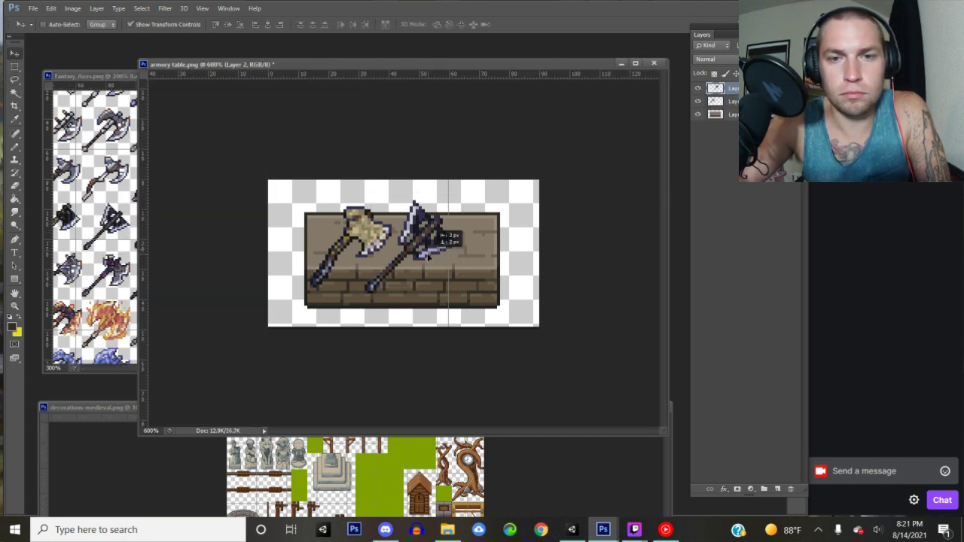
- Lasso the black axe in the first column of Fantasy_Axes.png and copy it onto the right end of the stone table
{"action": "left_click", "coordinate": [110, 78]}
{"action": "key", "text": "l"}
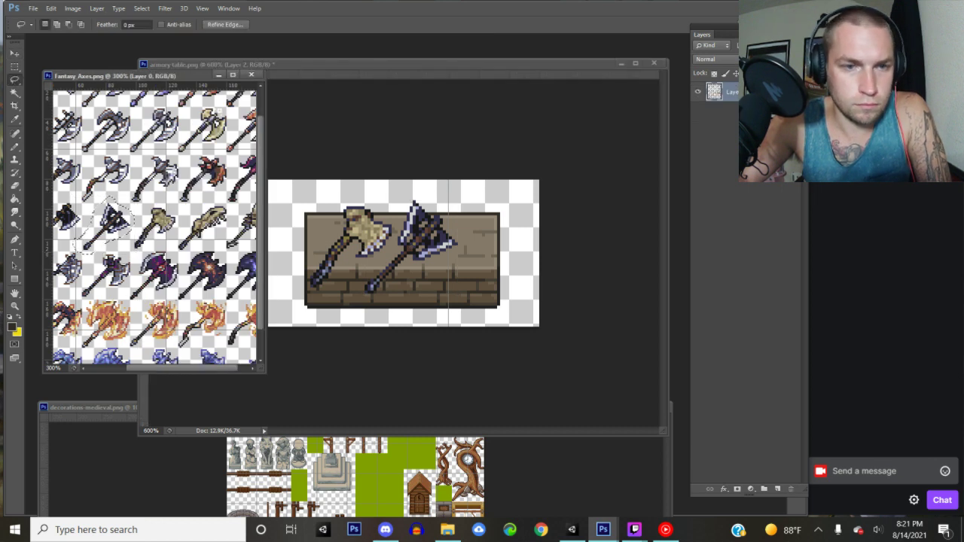
{"action": "left_click_drag", "start_coordinate": [179, 370], "coordinate": [134, 363]}
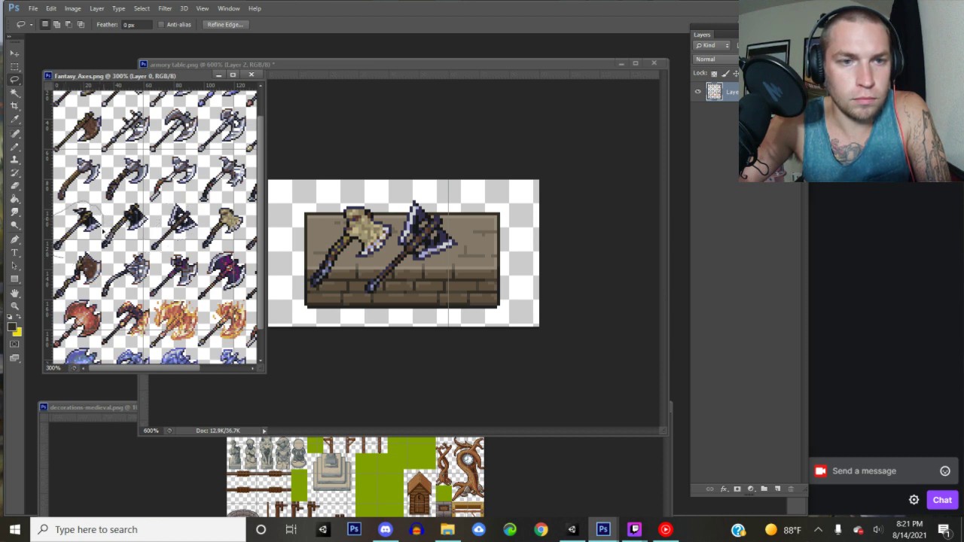
{"action": "left_click", "coordinate": [15, 53]}
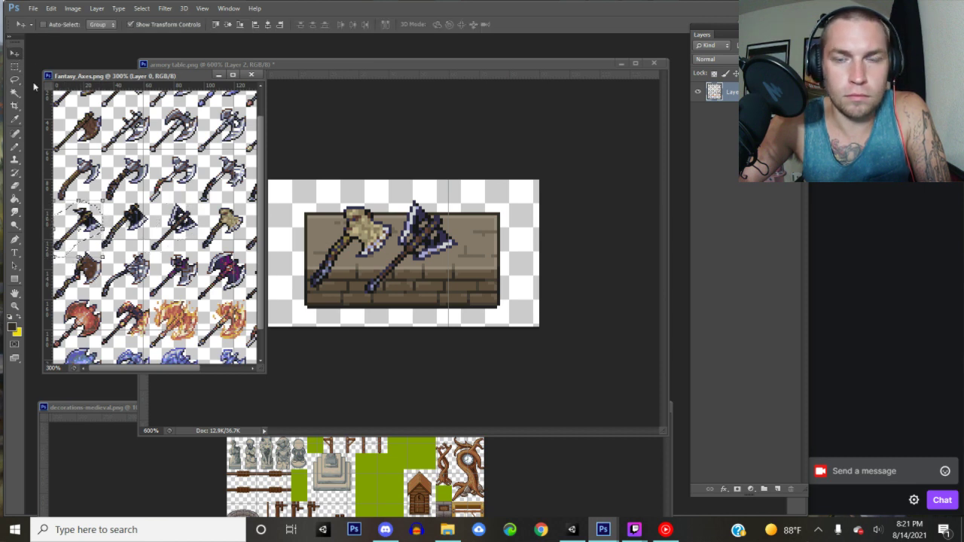
{"action": "mouse_move", "coordinate": [87, 226]}
{"action": "left_mouse_down"}
{"action": "mouse_move", "coordinate": [280, 220]}
{"action": "mouse_move", "coordinate": [422, 248]}
{"action": "mouse_move", "coordinate": [511, 238]}
{"action": "mouse_move", "coordinate": [494, 238]}
{"action": "left_mouse_up"}
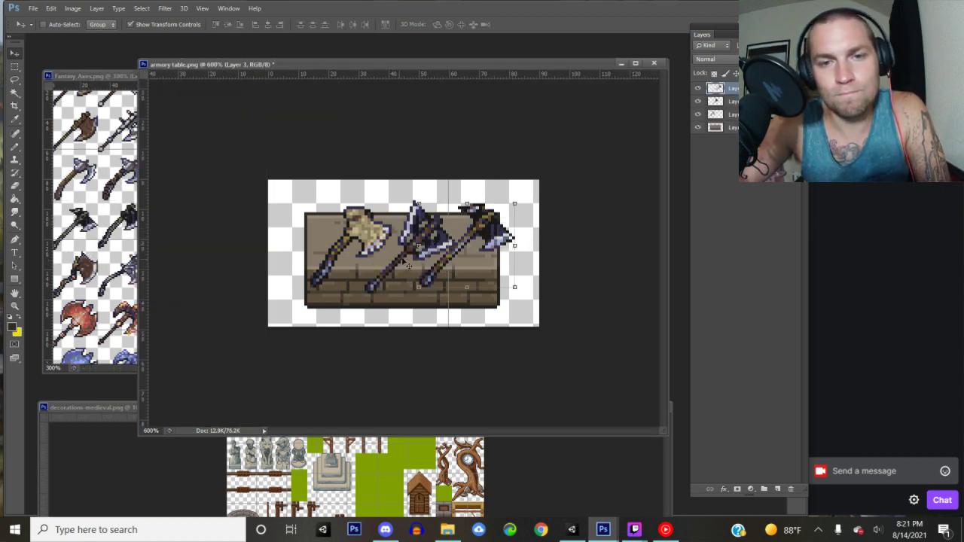
- Shift the three axe layers slightly left one by one to space them evenly across the stone table
{"action": "right_click", "coordinate": [366, 236]}
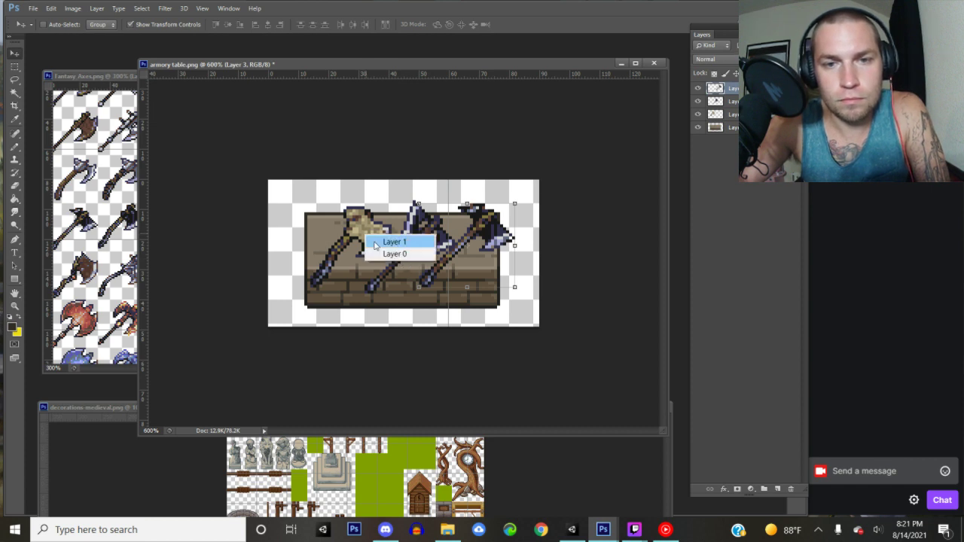
{"action": "left_click", "coordinate": [384, 241]}
{"action": "left_click_drag", "start_coordinate": [370, 226], "coordinate": [359, 228]}
{"action": "right_click", "coordinate": [410, 235]}
{"action": "left_click", "coordinate": [433, 240]}
{"action": "left_click_drag", "start_coordinate": [433, 239], "coordinate": [421, 239]}
{"action": "right_click", "coordinate": [484, 222]}
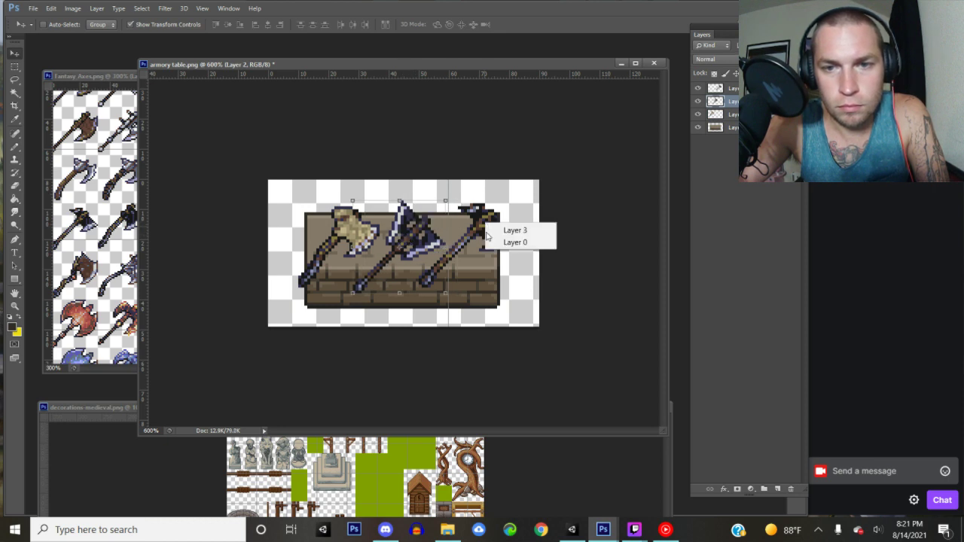
{"action": "left_click", "coordinate": [503, 227]}
{"action": "left_click_drag", "start_coordinate": [485, 226], "coordinate": [481, 224]}
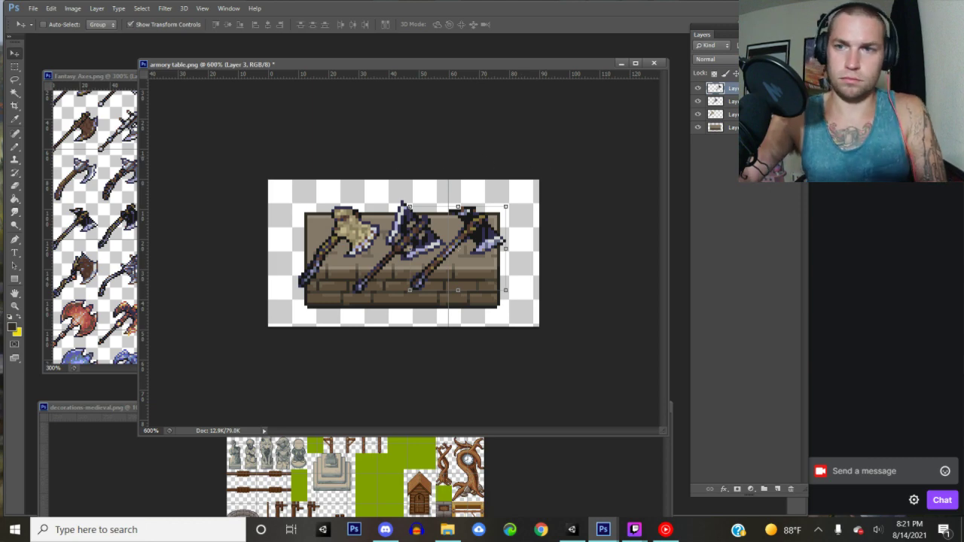
- Hide the stone table layer and begin saving the axes as a new file in PNG format
{"action": "left_click", "coordinate": [698, 128]}
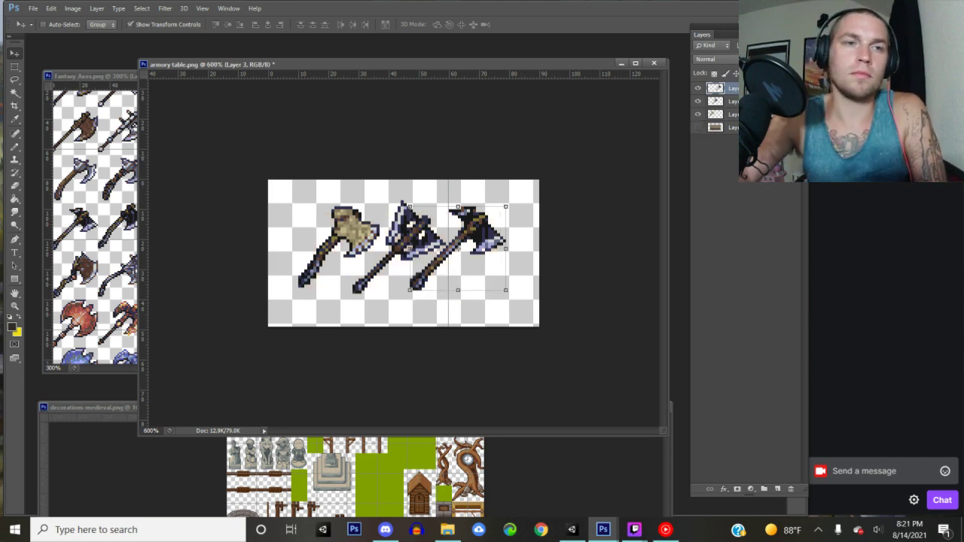
{"action": "left_click", "coordinate": [32, 9]}
{"action": "left_click", "coordinate": [45, 123]}
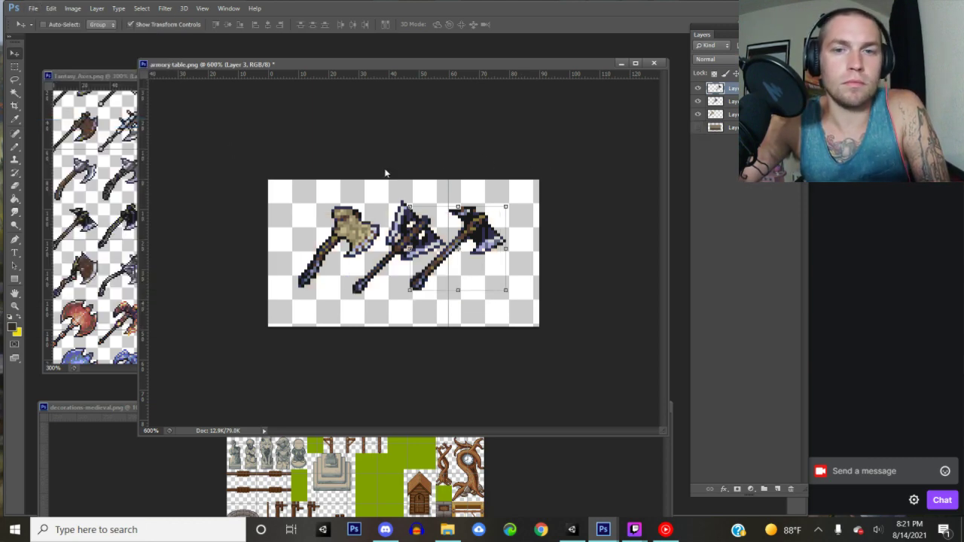
{"action": "left_click", "coordinate": [440, 285]}
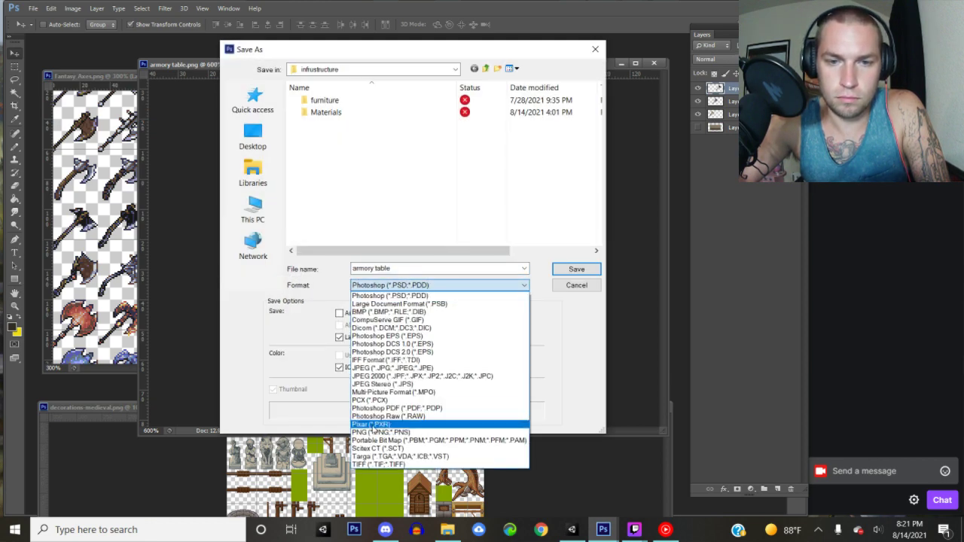
{"action": "left_click", "coordinate": [377, 433]}
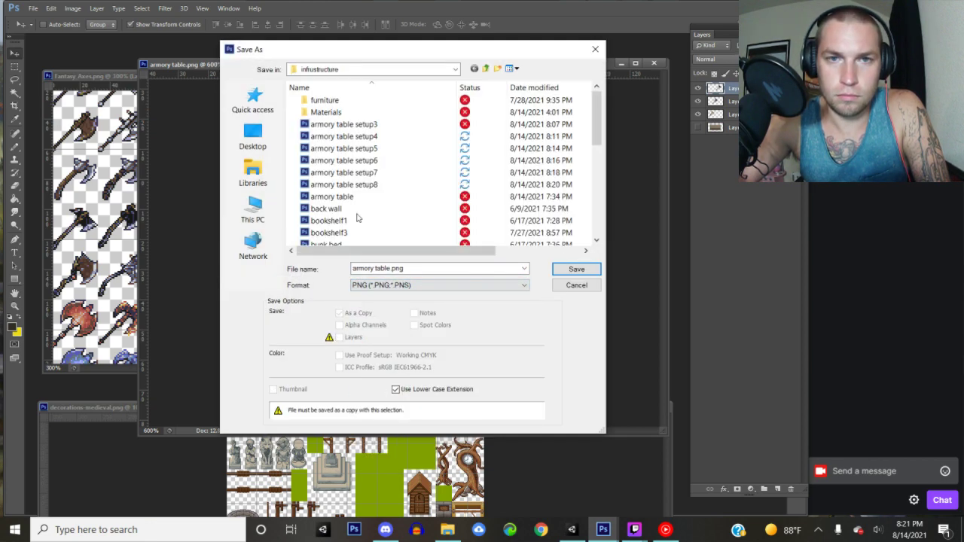
- Name the file armory table setup9 and save it in the infrustructure folder with smallest compression and no interlacing
{"action": "left_click", "coordinate": [408, 268]}
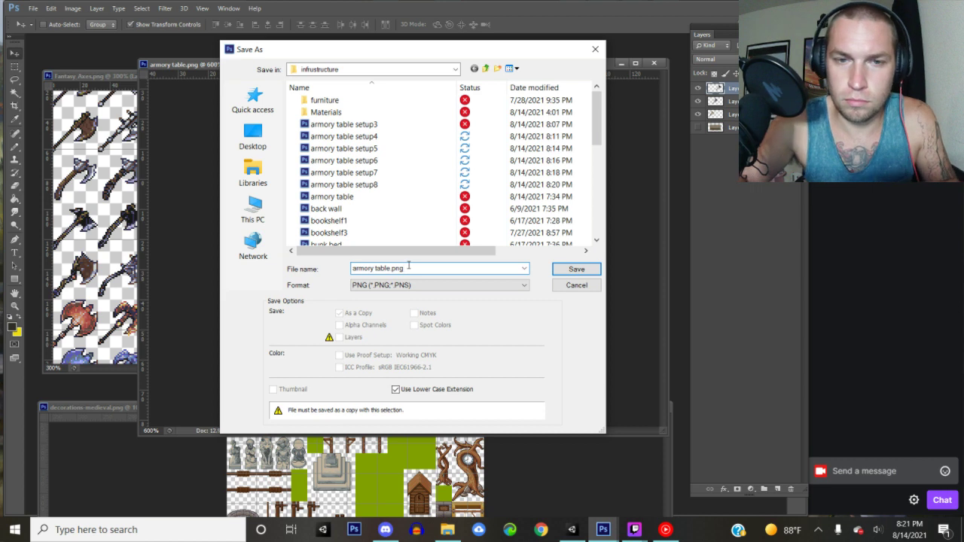
{"action": "key", "text": "BackSpace"}
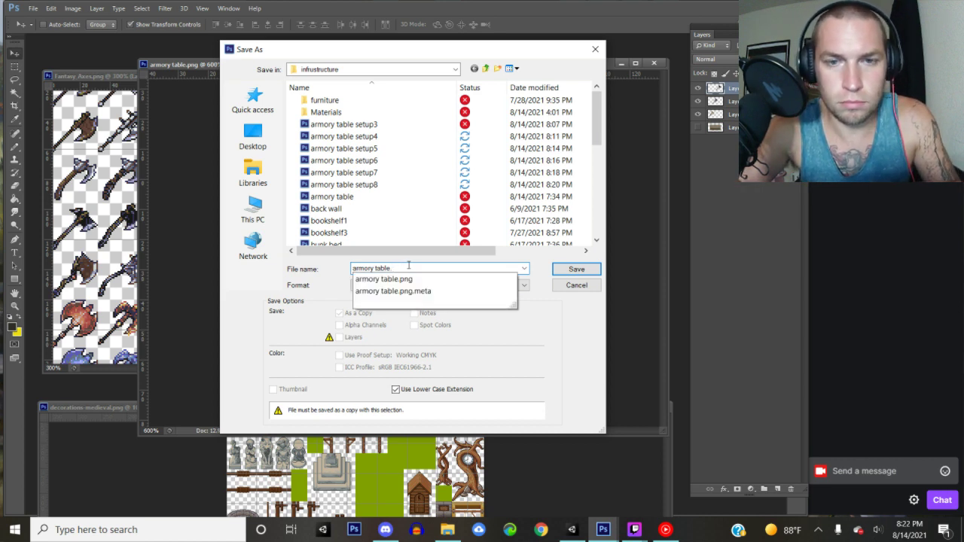
{"action": "key", "text": "BackSpace"}
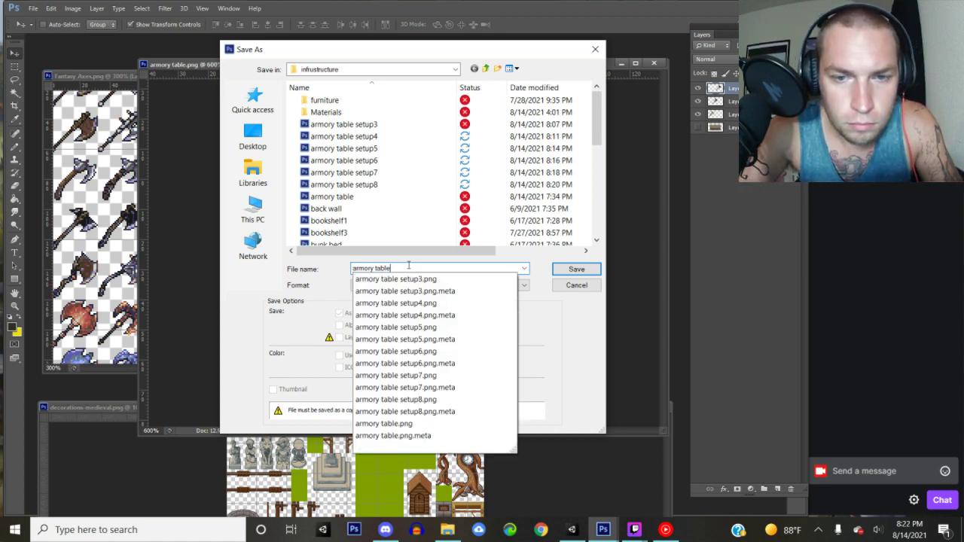
{"action": "type", "text": "setu"}
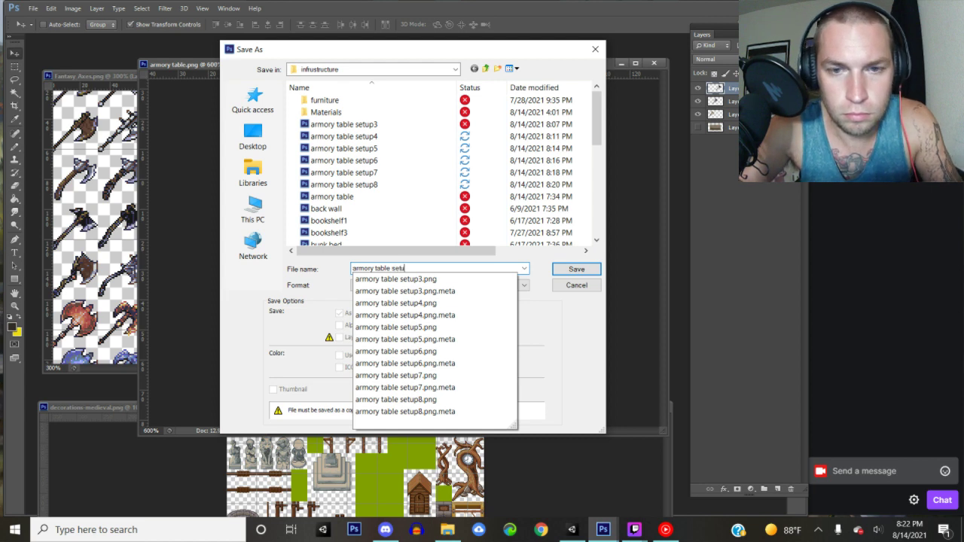
{"action": "type", "text": "p 9"}
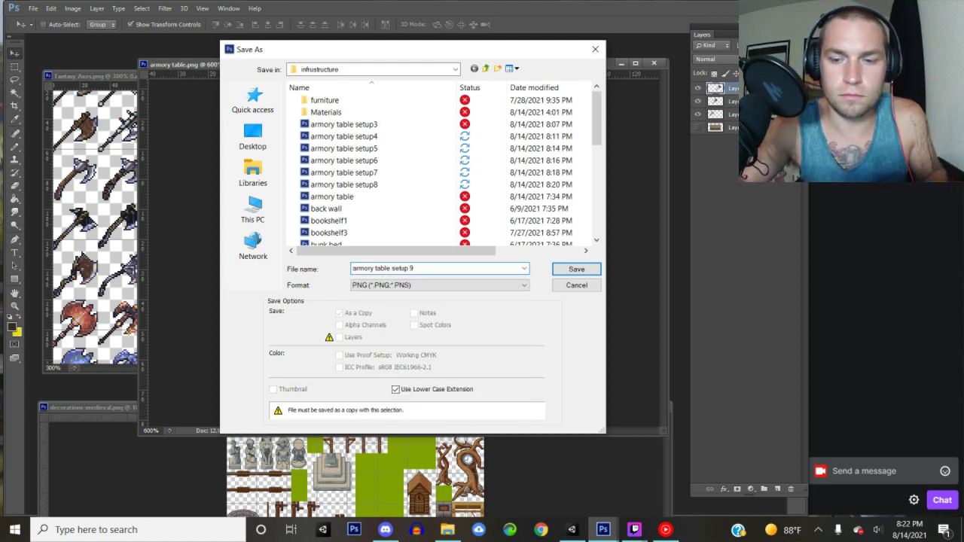
{"action": "key", "text": "BackSpace"}
{"action": "key", "text": "BackSpace"}
{"action": "type", "text": "9"}
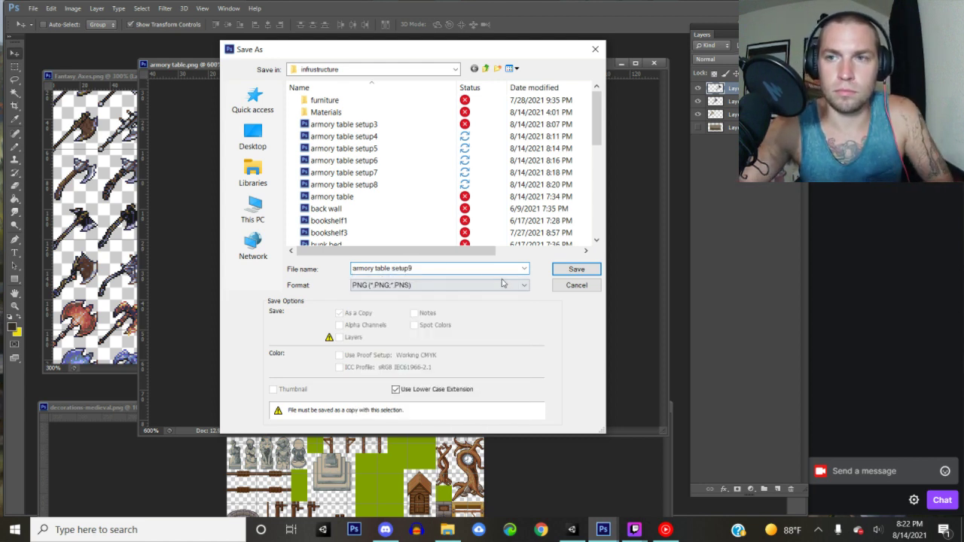
{"action": "left_click", "coordinate": [577, 269]}
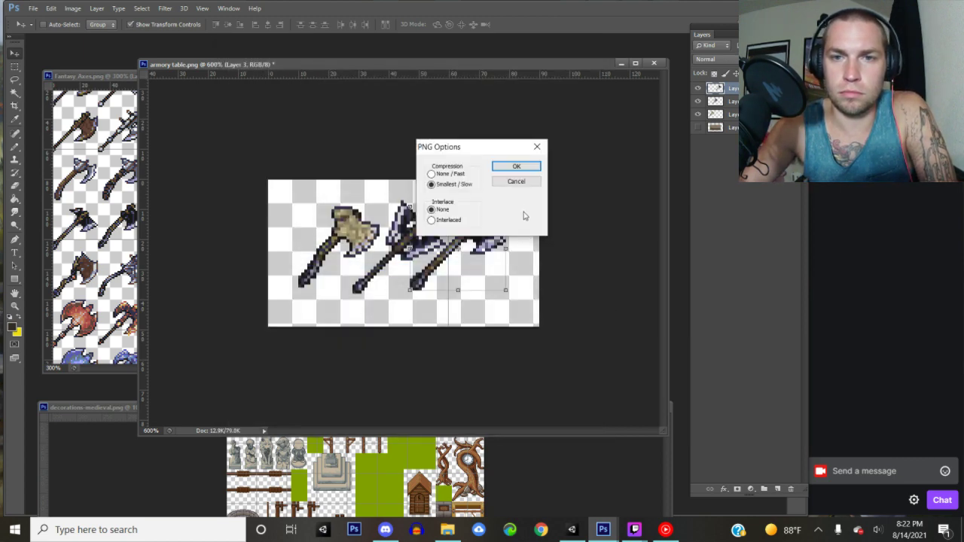
{"action": "left_click", "coordinate": [516, 166]}
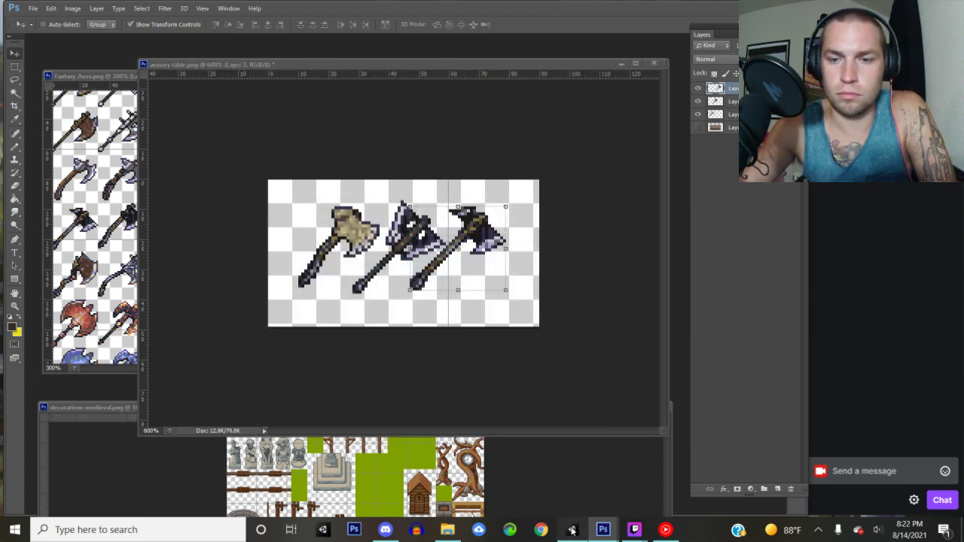
- Switch to Unity, set the armory table setup9 texture type to Sprite, apply it and add it to the scene outside the left wall
{"action": "left_click", "coordinate": [572, 529]}
{"action": "left_click", "coordinate": [267, 461]}
{"action": "left_click", "coordinate": [727, 110]}
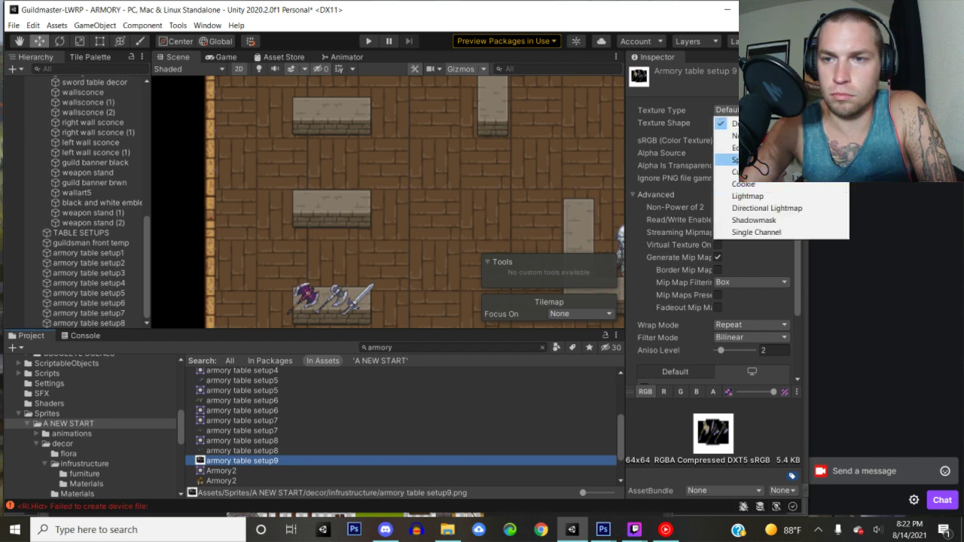
{"action": "left_click", "coordinate": [734, 160]}
{"action": "scroll", "coordinate": [716, 226], "scroll_direction": "down", "scroll_amount": 3}
{"action": "left_click", "coordinate": [776, 372]}
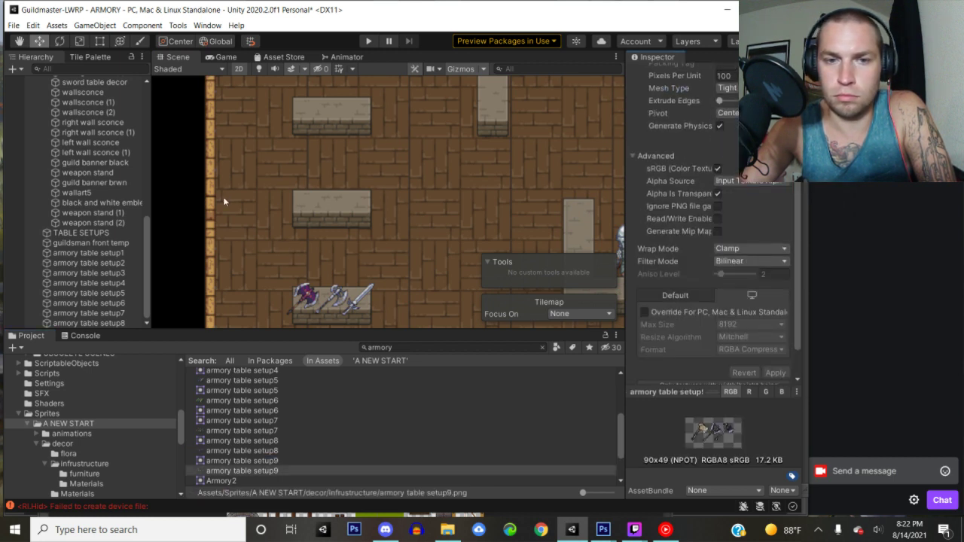
{"action": "left_click_drag", "start_coordinate": [256, 471], "coordinate": [181, 217]}
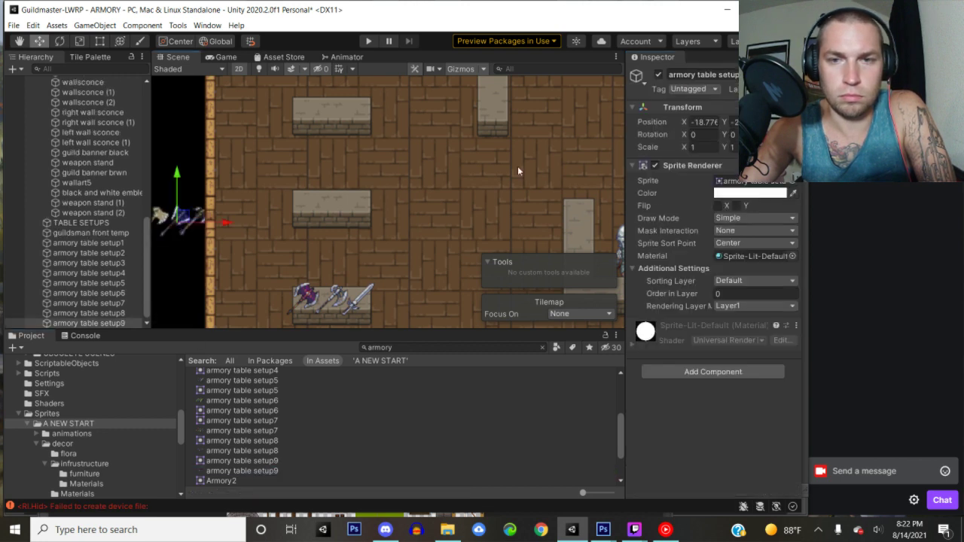
- Set the order in layer of armory table setup9 to 3 and place it on the empty table above the purple axe table
{"action": "left_click", "coordinate": [747, 293]}
{"action": "type", "text": "3"}
{"action": "left_click_drag", "start_coordinate": [183, 219], "coordinate": [341, 199]}
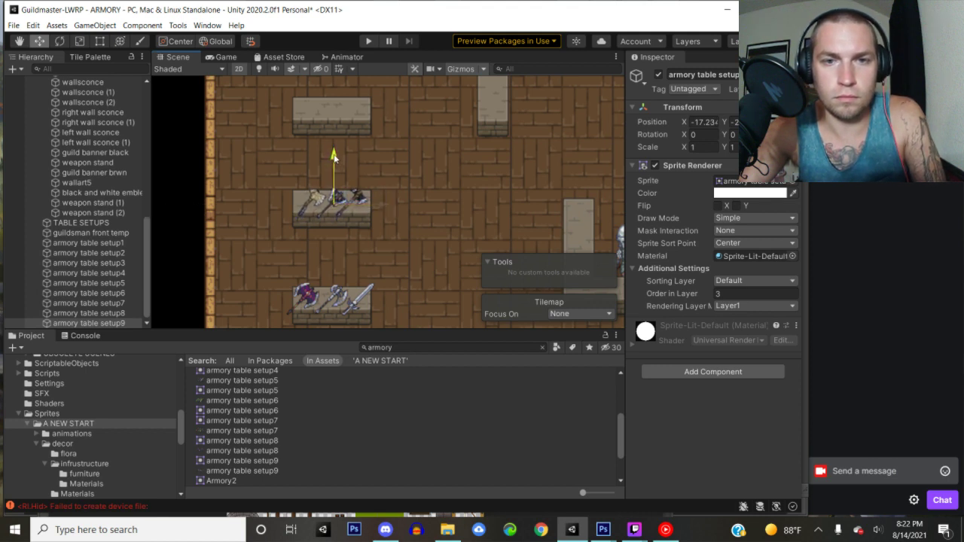
{"action": "middle_click_drag", "start_coordinate": [383, 123], "coordinate": [402, 224]}
{"action": "scroll", "coordinate": [443, 242], "scroll_direction": "down", "scroll_amount": 3}
{"action": "middle_click_drag", "start_coordinate": [382, 190], "coordinate": [360, 160]}
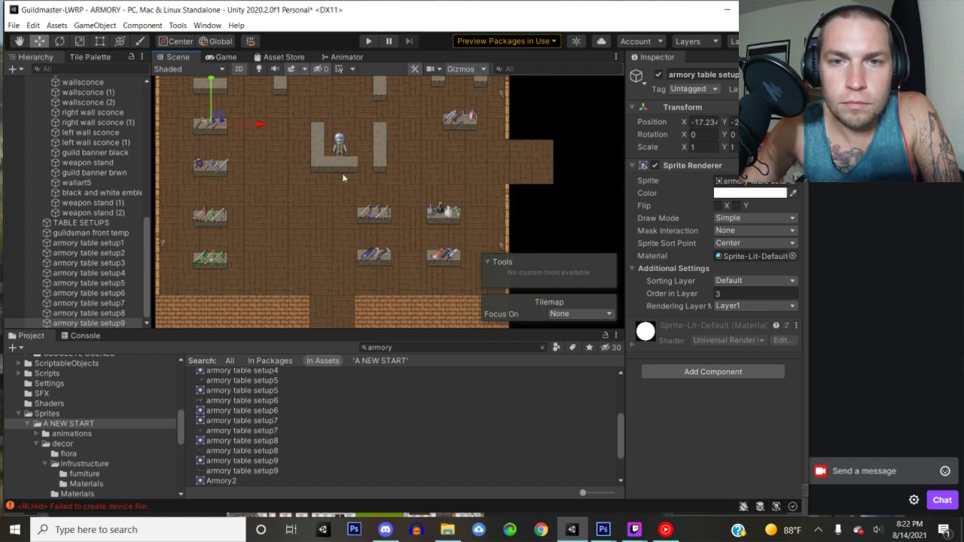
{"action": "middle_click_drag", "start_coordinate": [251, 140], "coordinate": [291, 217]}
{"action": "scroll", "coordinate": [250, 170], "scroll_direction": "up", "scroll_amount": 6}
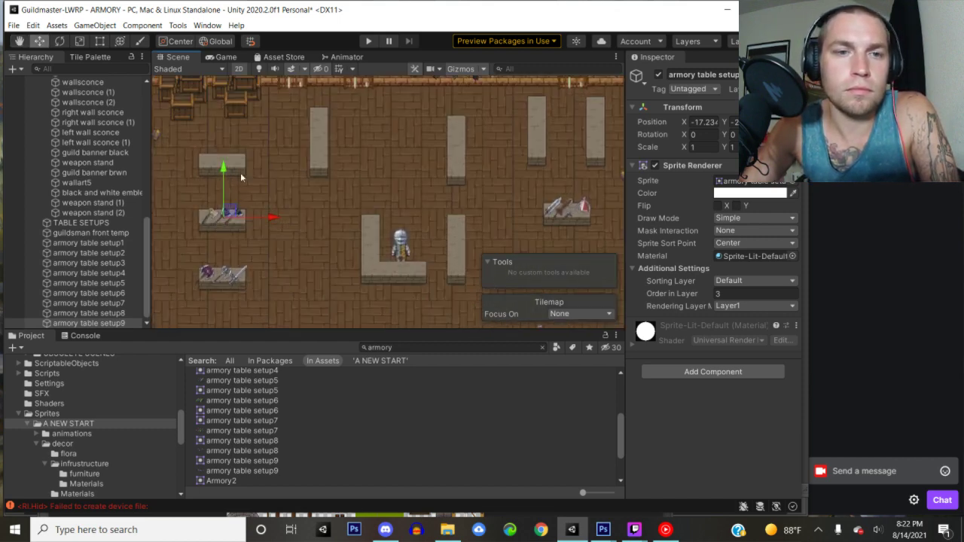
{"action": "middle_click_drag", "start_coordinate": [358, 202], "coordinate": [372, 224]}
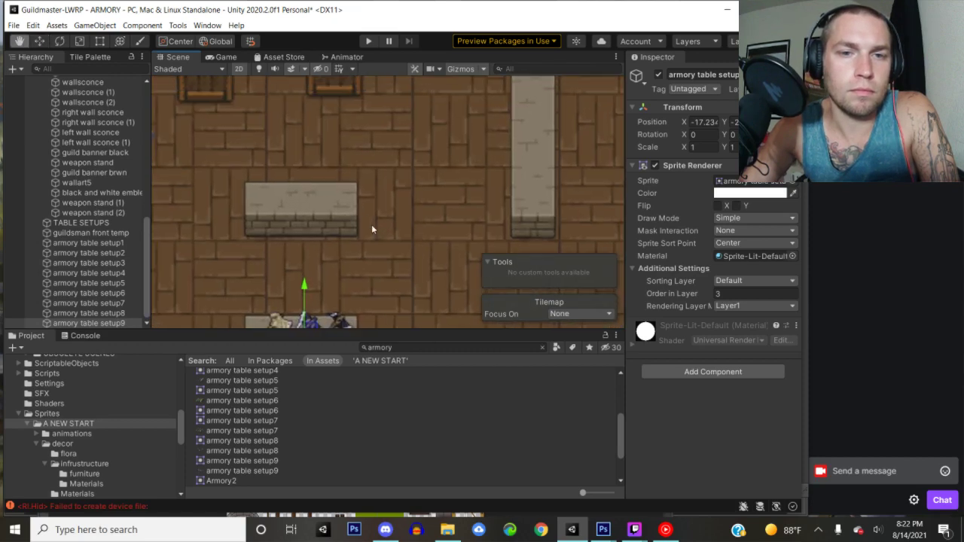
- Switch to Photoshop, delete the three axe layers from armory table.png and show the stone table layer again
{"action": "mouse_move", "coordinate": [603, 530]}
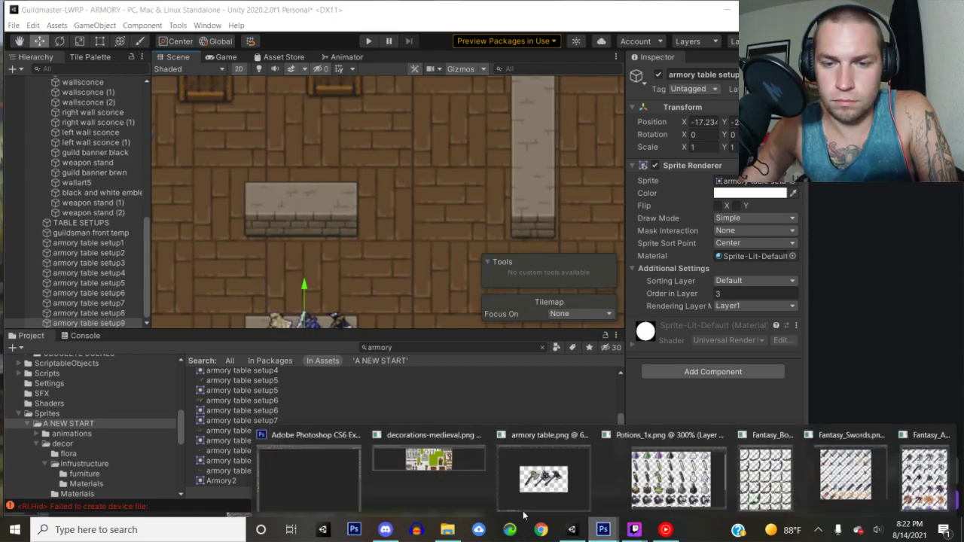
{"action": "left_click", "coordinate": [327, 482]}
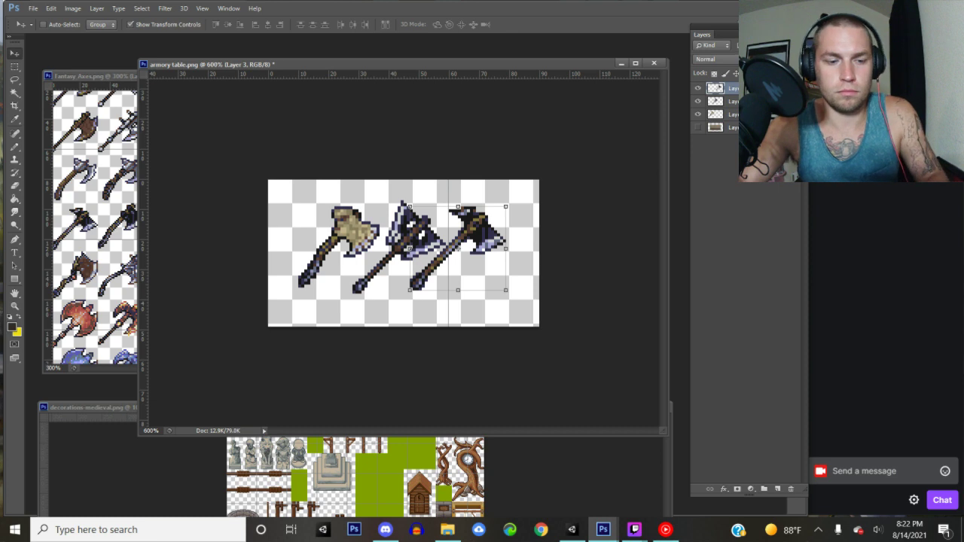
{"action": "key", "text": "ctrl+alt+a"}
{"action": "key", "text": "Delete"}
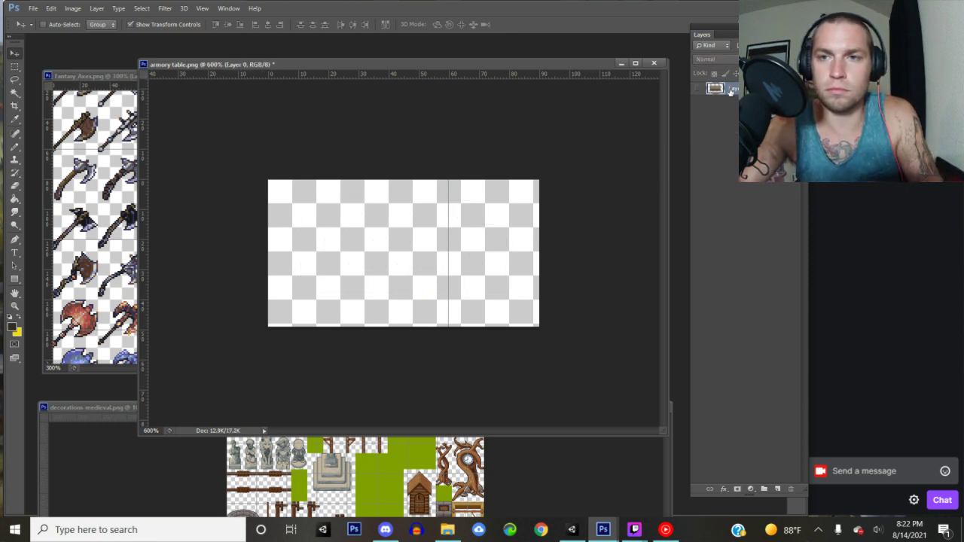
{"action": "left_click", "coordinate": [699, 89]}
- Browse the Fantasy_Axes sheet, check the remaining empty table in the Unity scene and return to Photoshop
{"action": "left_click", "coordinate": [88, 76]}
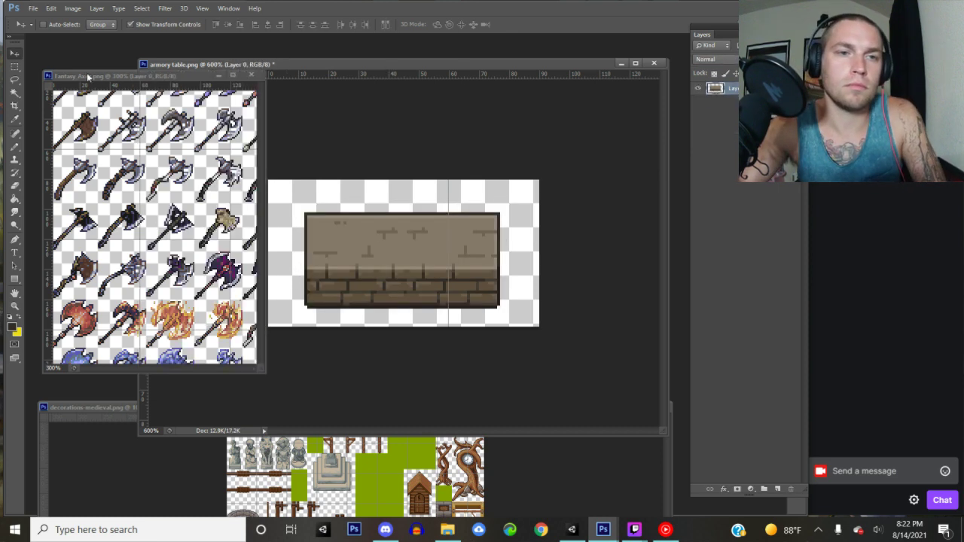
{"action": "scroll", "coordinate": [132, 256], "scroll_direction": "down", "scroll_amount": 1}
{"action": "scroll", "coordinate": [178, 272], "scroll_direction": "down", "scroll_amount": 1}
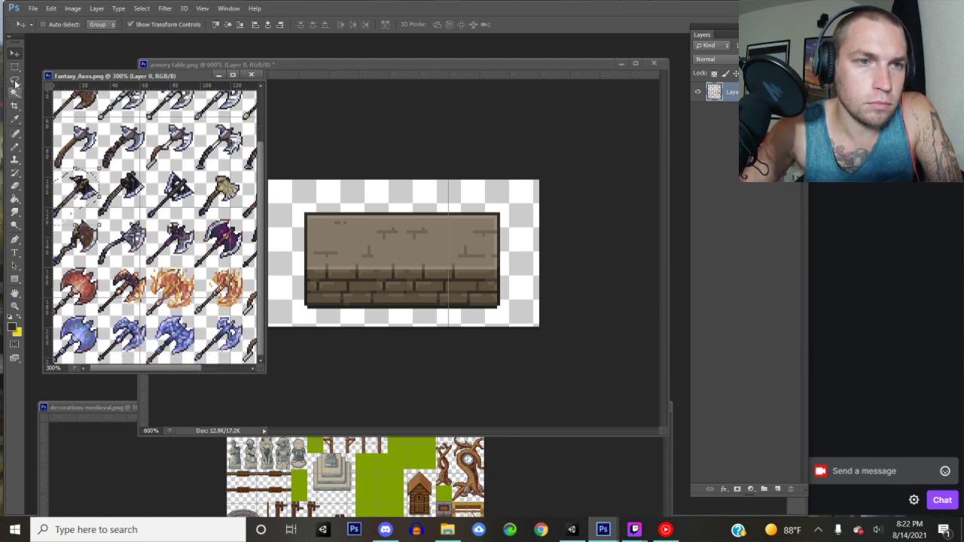
{"action": "left_click", "coordinate": [572, 530]}
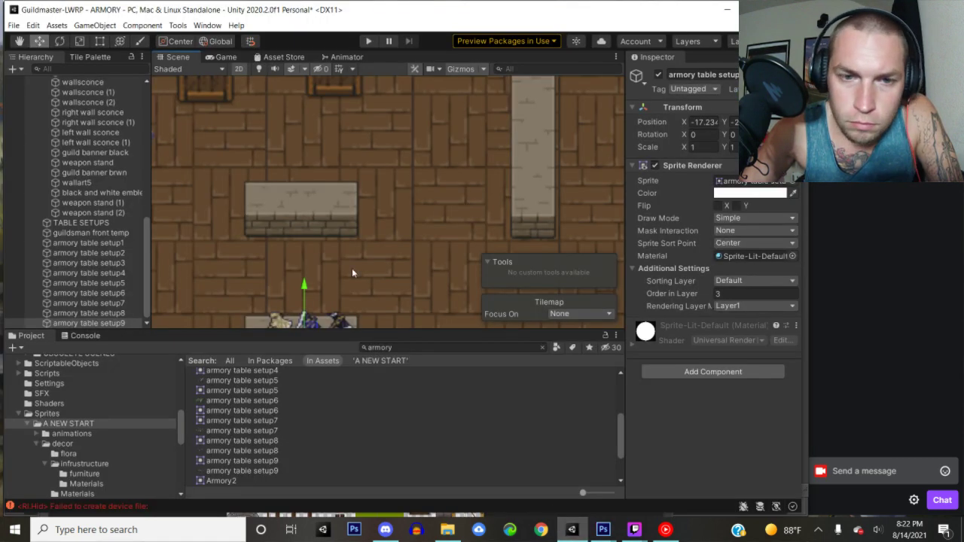
{"action": "middle_click_drag", "start_coordinate": [357, 272], "coordinate": [397, 241]}
{"action": "left_click", "coordinate": [603, 530]}
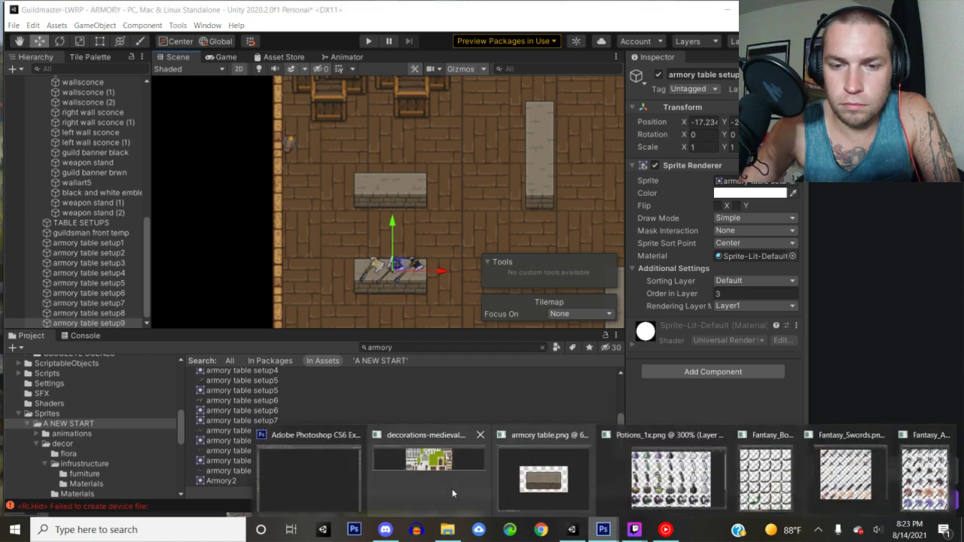
{"action": "left_click", "coordinate": [318, 475]}
- Lasso the red double-bladed axe in Fantasy_Axes.png and place it on the left part of the stone table
{"action": "left_click", "coordinate": [15, 79]}
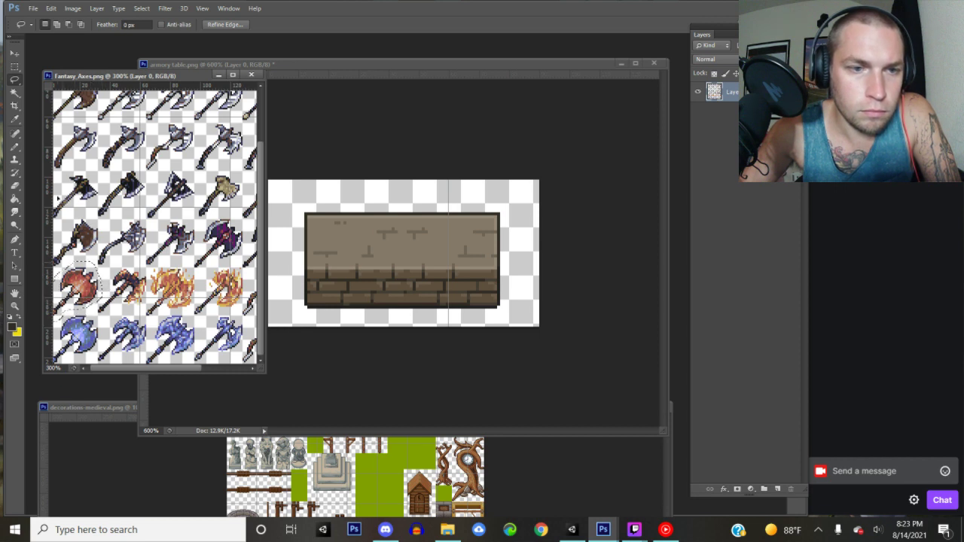
{"action": "left_click", "coordinate": [16, 50]}
{"action": "mouse_move", "coordinate": [76, 285]}
{"action": "left_mouse_down"}
{"action": "mouse_move", "coordinate": [362, 252]}
{"action": "mouse_move", "coordinate": [383, 235]}
{"action": "left_mouse_up"}
- Lasso the fourth blue axe in the ice row of Fantasy_Axes.png and place it beside the red axe on the table
{"action": "left_click", "coordinate": [94, 77]}
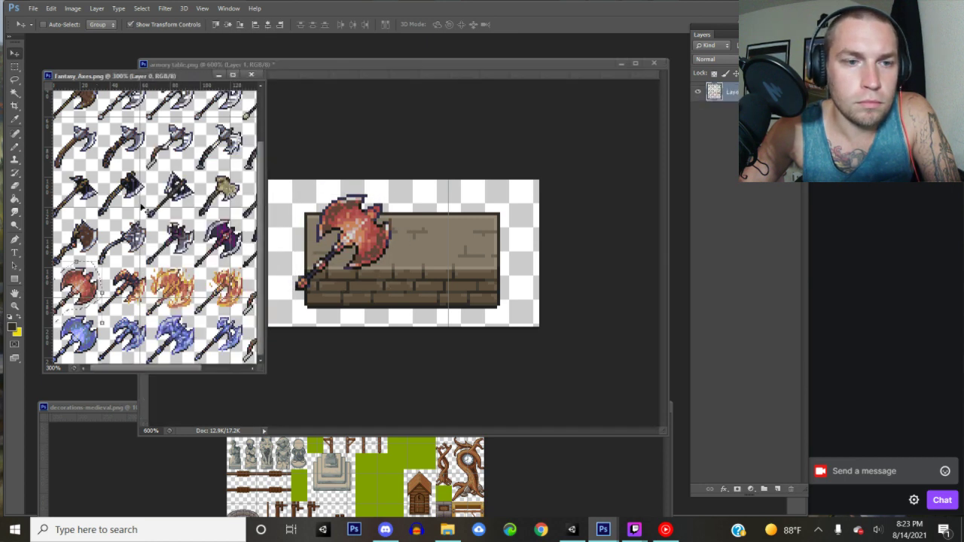
{"action": "left_click", "coordinate": [15, 80]}
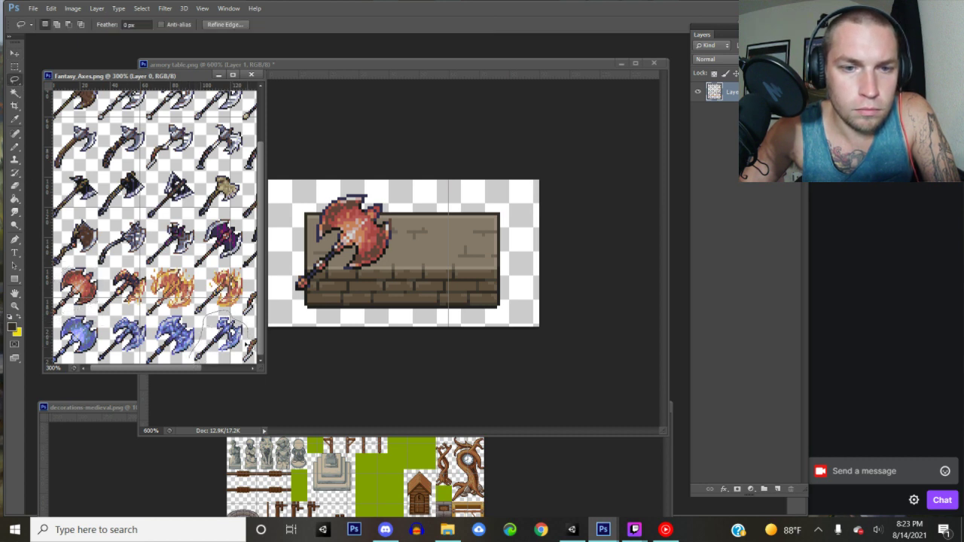
{"action": "mouse_move", "coordinate": [195, 354]}
{"action": "left_mouse_down"}
{"action": "mouse_move", "coordinate": [412, 250]}
{"action": "mouse_move", "coordinate": [444, 224]}
{"action": "left_mouse_up"}
{"action": "left_click", "coordinate": [14, 53]}
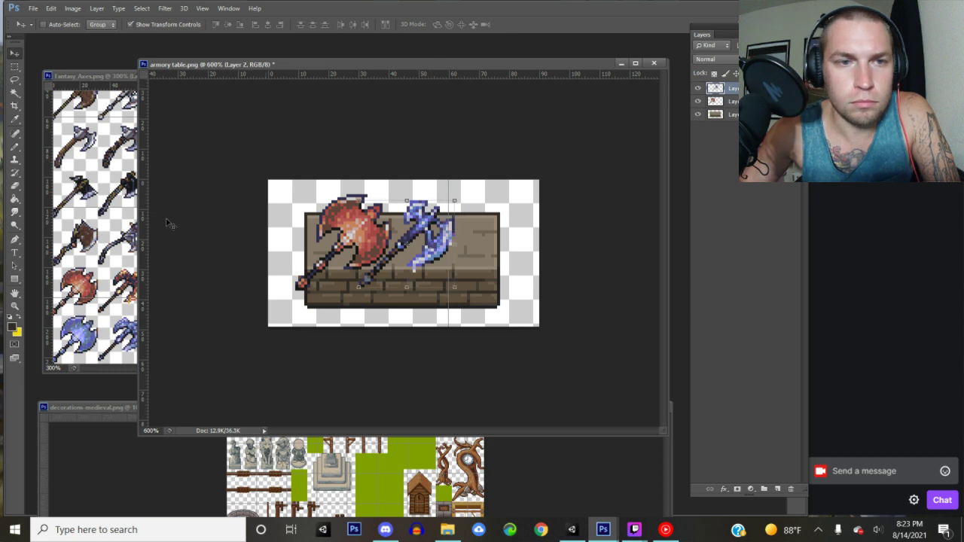
- Lasso the dark magenta axe in Fantasy_Axes.png and place it on the right part of the stone table
{"action": "left_click", "coordinate": [98, 226]}
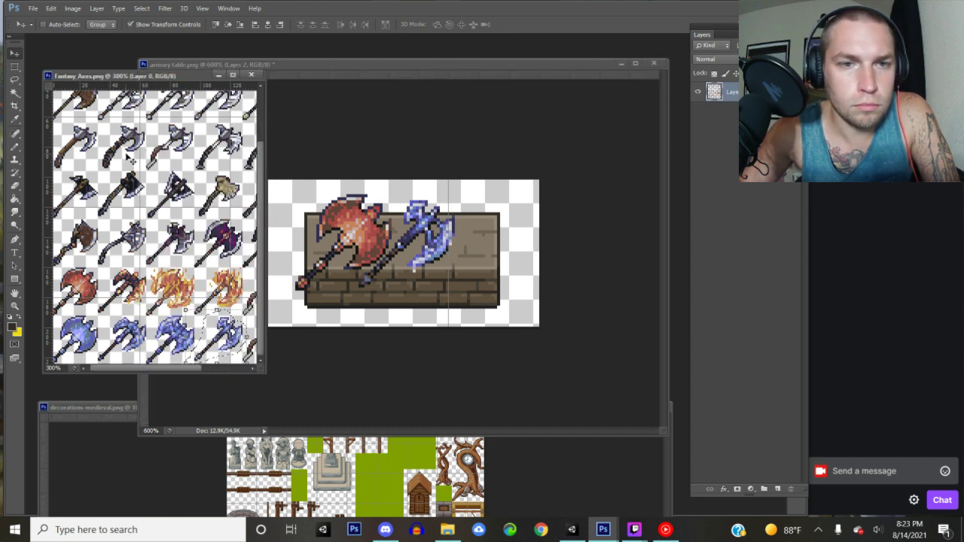
{"action": "left_click", "coordinate": [15, 79]}
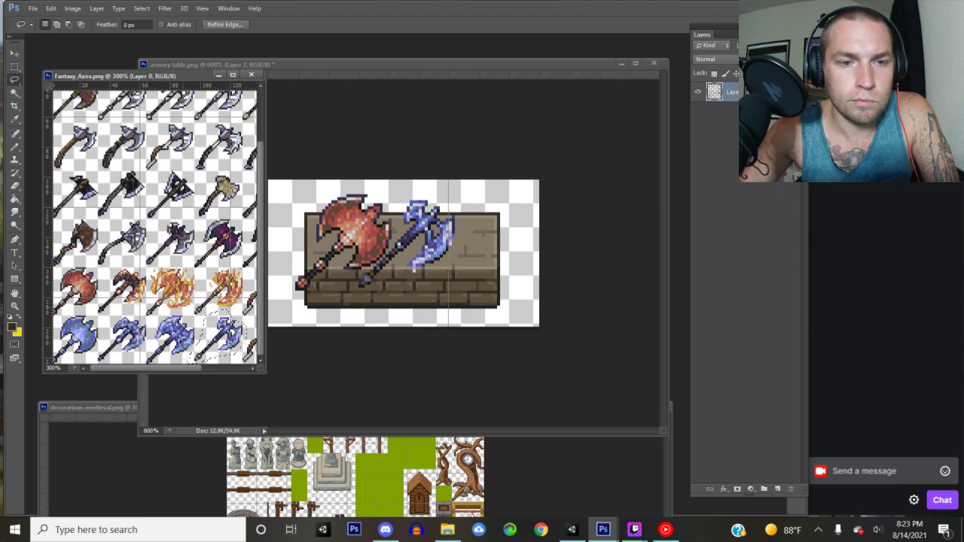
{"action": "left_click_drag", "start_coordinate": [178, 369], "coordinate": [255, 371]}
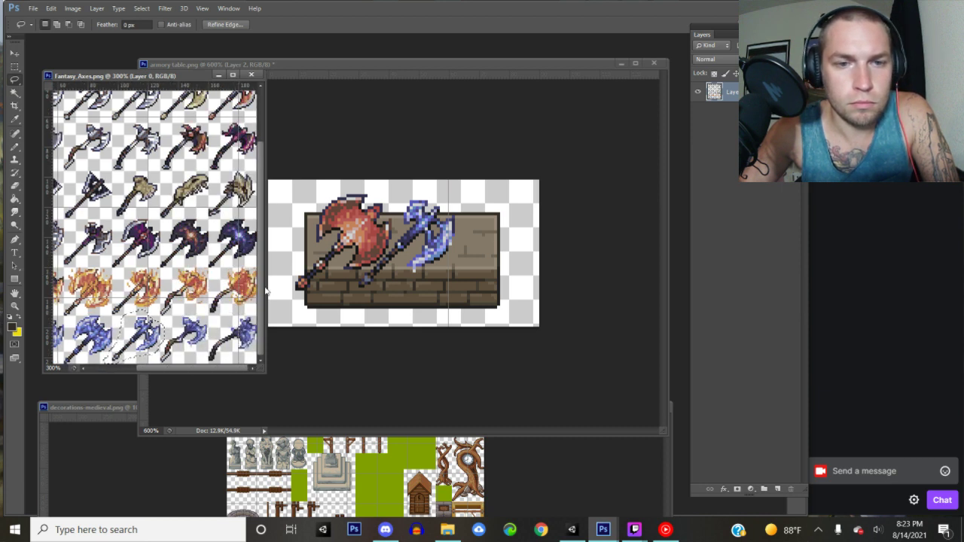
{"action": "scroll", "coordinate": [265, 256], "scroll_direction": "up", "scroll_amount": 3}
{"action": "scroll", "coordinate": [203, 223], "scroll_direction": "up", "scroll_amount": 1}
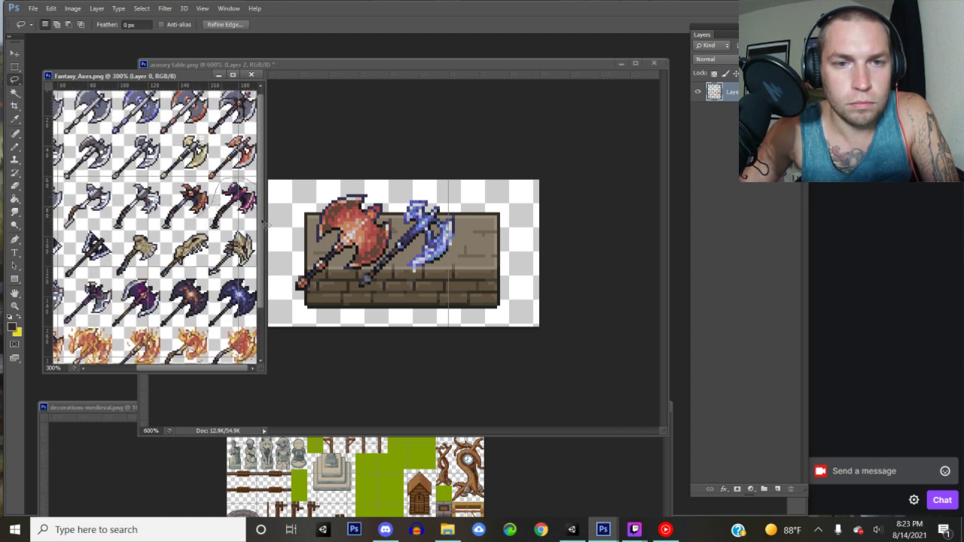
{"action": "mouse_move", "coordinate": [204, 223]}
{"action": "left_mouse_down"}
{"action": "mouse_move", "coordinate": [197, 213]}
{"action": "mouse_move", "coordinate": [225, 236]}
{"action": "mouse_move", "coordinate": [349, 219]}
{"action": "mouse_move", "coordinate": [467, 239]}
{"action": "mouse_move", "coordinate": [495, 214]}
{"action": "mouse_move", "coordinate": [489, 226]}
{"action": "left_mouse_up"}
{"action": "key", "text": "v"}
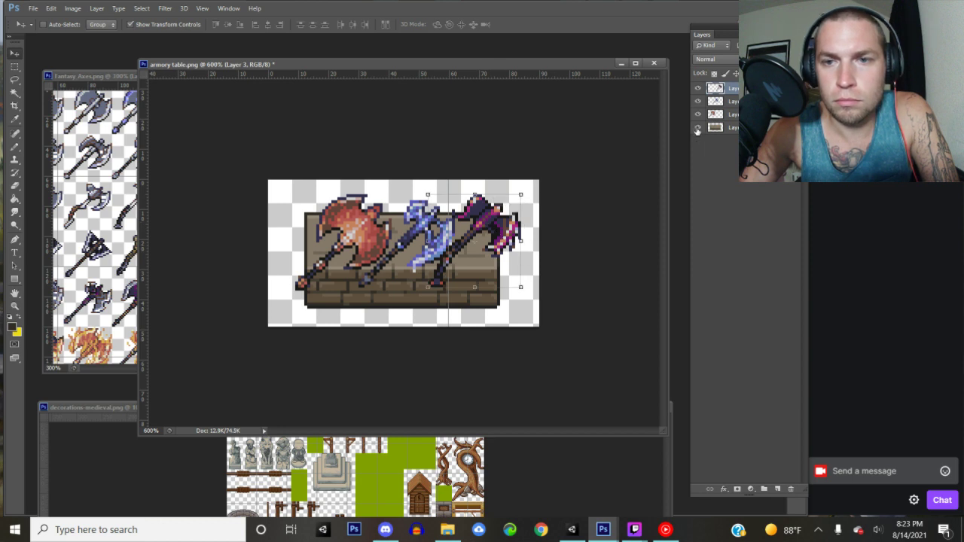
- Hide the stone table layer and begin saving the red, blue and magenta axes as a new file
{"action": "left_click", "coordinate": [698, 127]}
{"action": "left_click", "coordinate": [33, 8]}
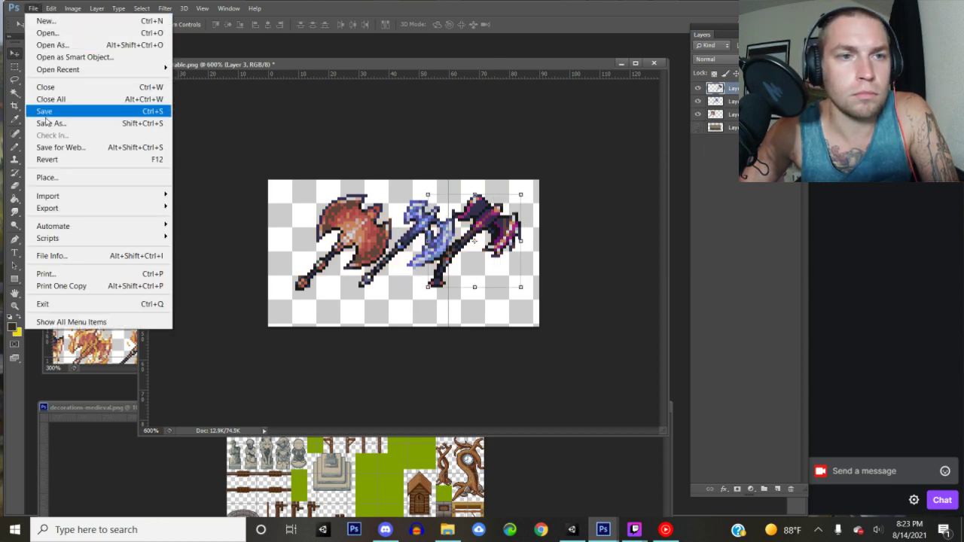
{"action": "left_click", "coordinate": [79, 122]}
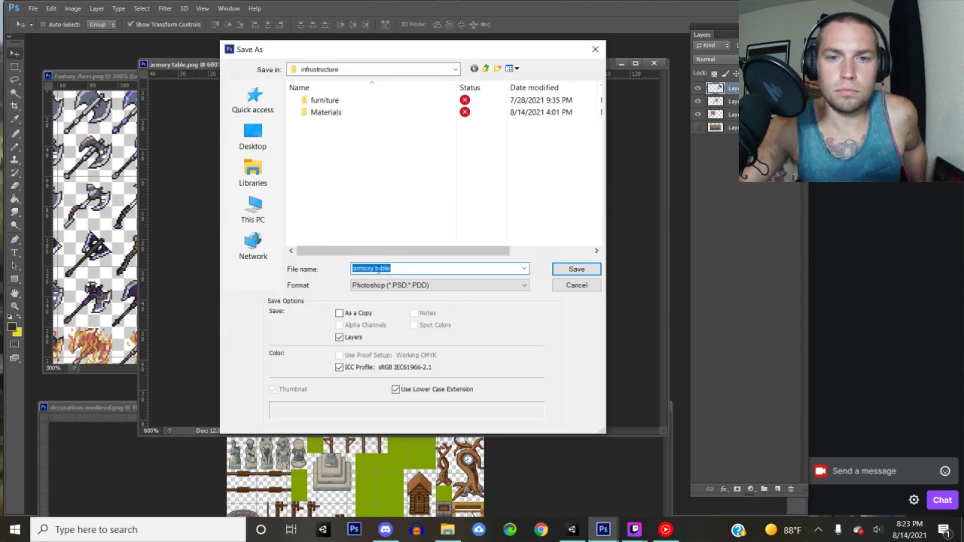
- Name the file armory table setup10 and save it as PNG in the infrustructure folder with smallest compression and no interlacing
{"action": "left_click", "coordinate": [401, 268]}
{"action": "type", "text": "s"}
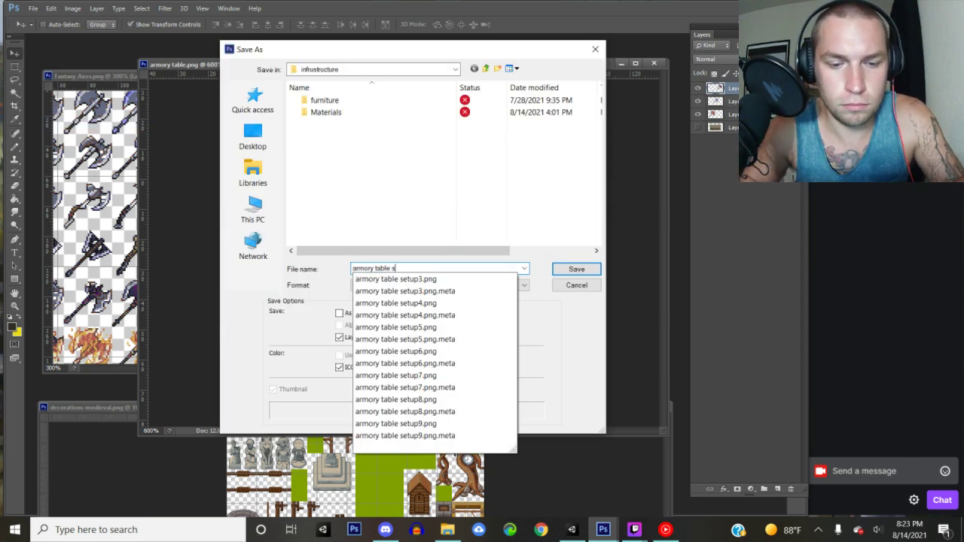
{"action": "type", "text": "etup"}
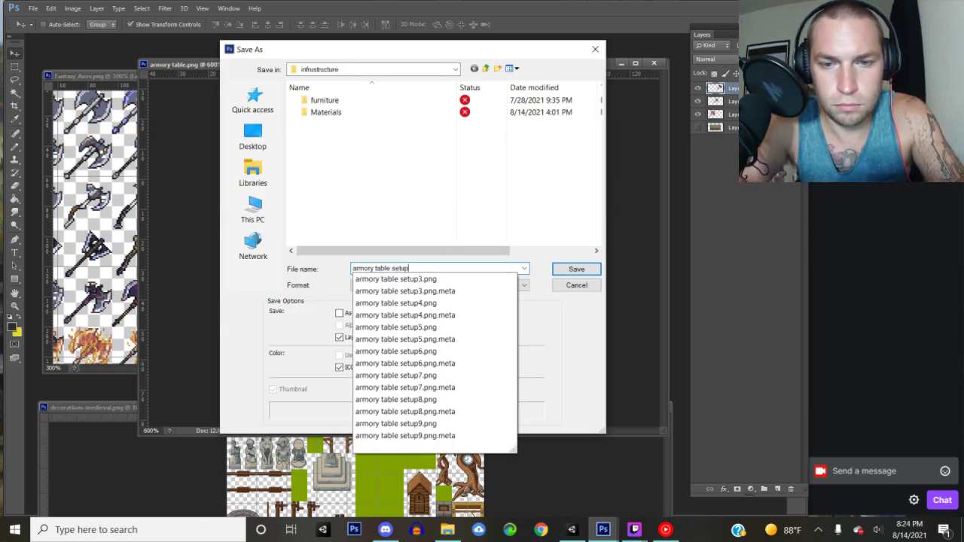
{"action": "type", "text": "10"}
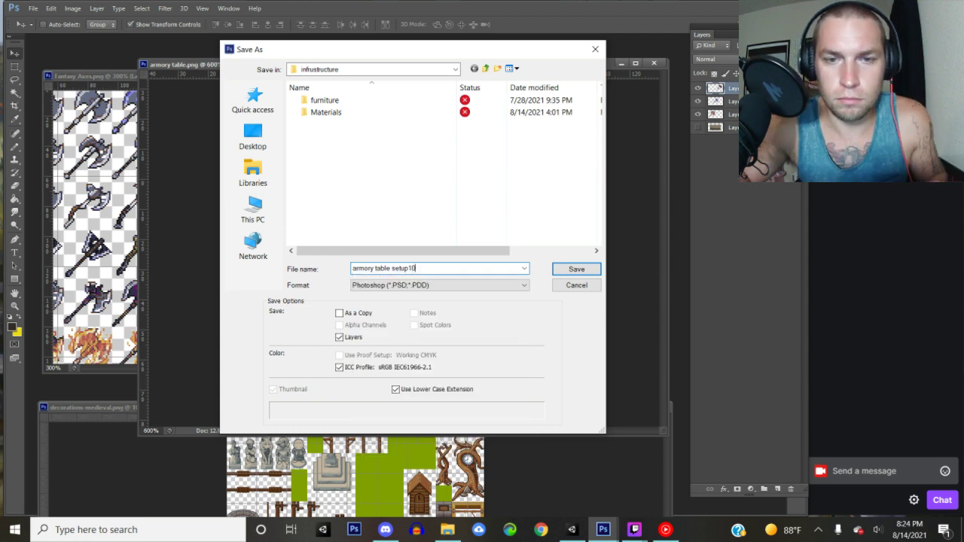
{"action": "left_click", "coordinate": [443, 286]}
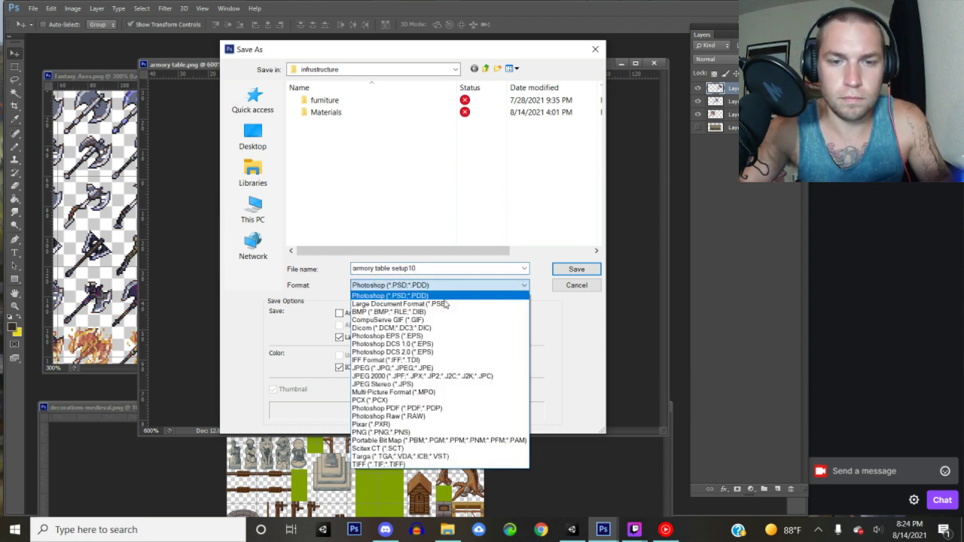
{"action": "left_click", "coordinate": [413, 434]}
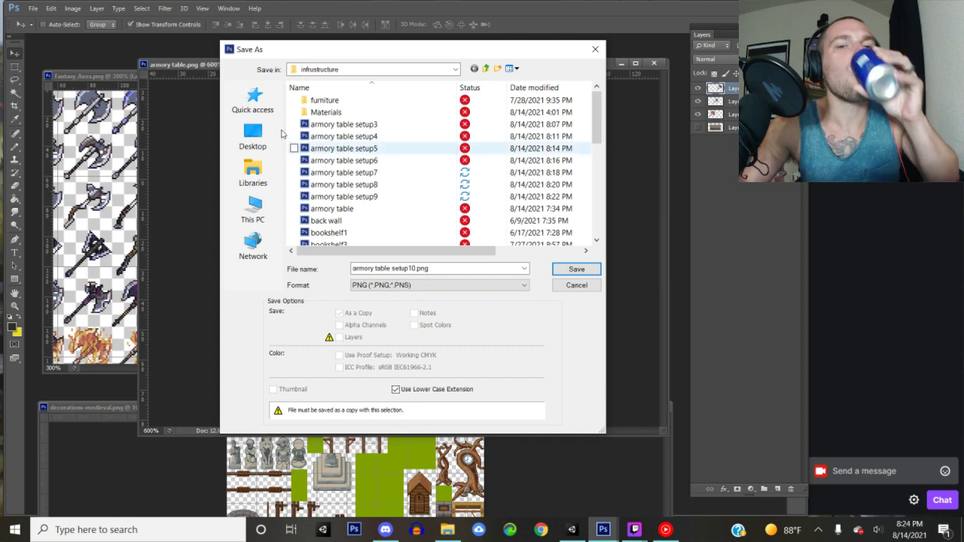
{"action": "left_click", "coordinate": [570, 269]}
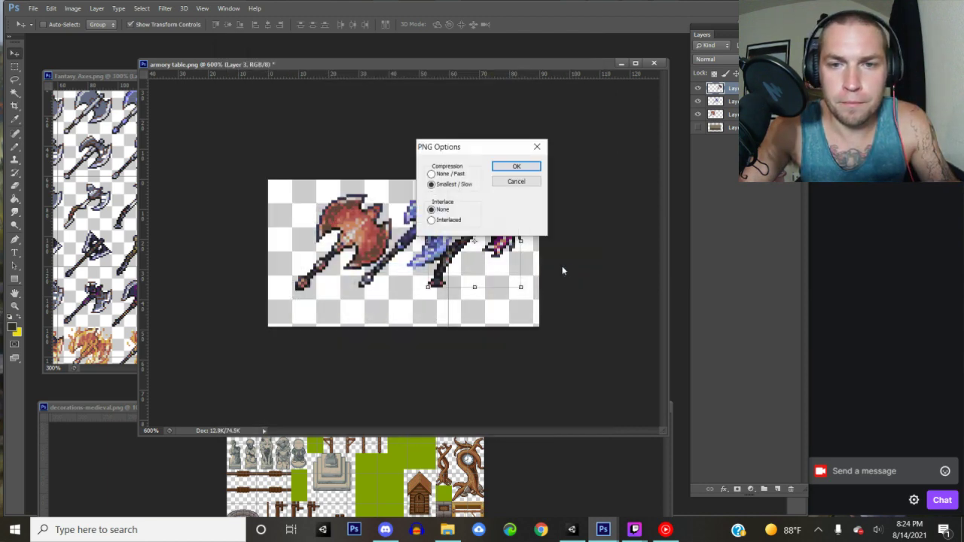
{"action": "left_click", "coordinate": [526, 171]}
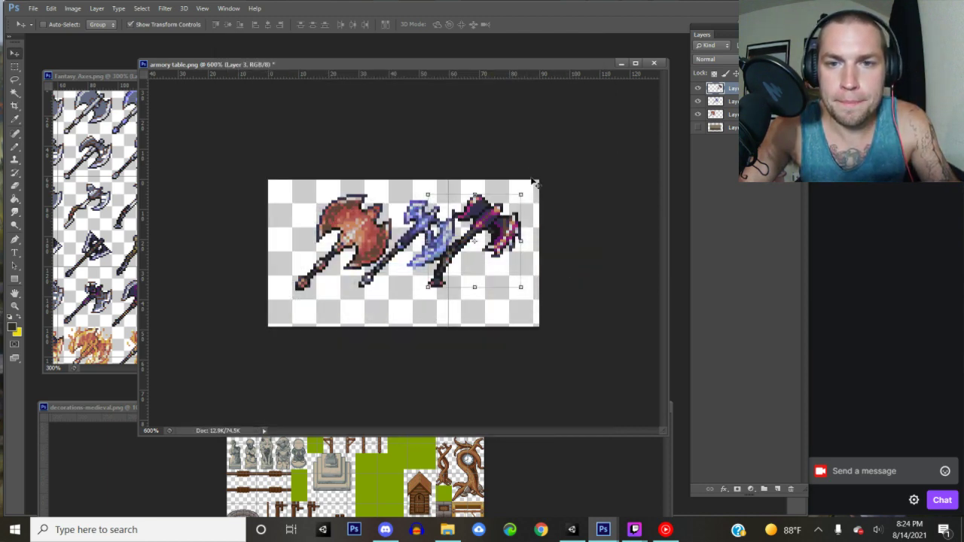
- Switch to Unity, set the armory table setup10 texture type to Sprite, apply it and add it to the scene outside the left wall
{"action": "left_click", "coordinate": [572, 529]}
{"action": "scroll", "coordinate": [261, 422], "scroll_direction": "down", "scroll_amount": 3}
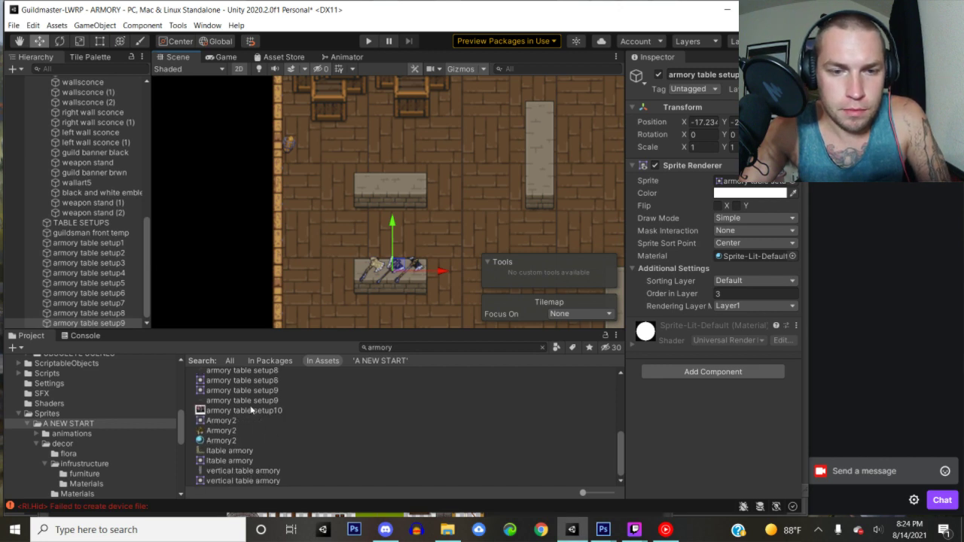
{"action": "left_click", "coordinate": [249, 410]}
{"action": "left_click", "coordinate": [727, 110]}
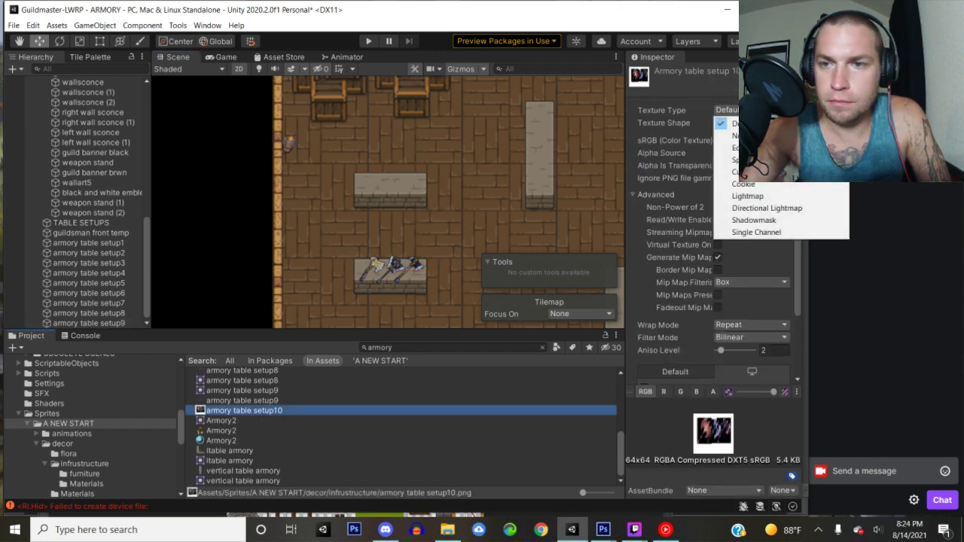
{"action": "left_click", "coordinate": [727, 160]}
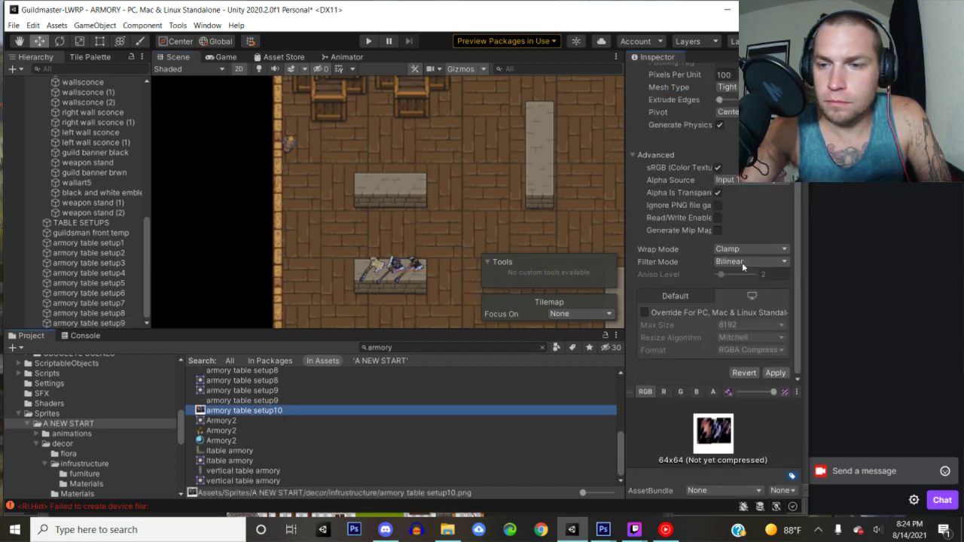
{"action": "left_click", "coordinate": [776, 373]}
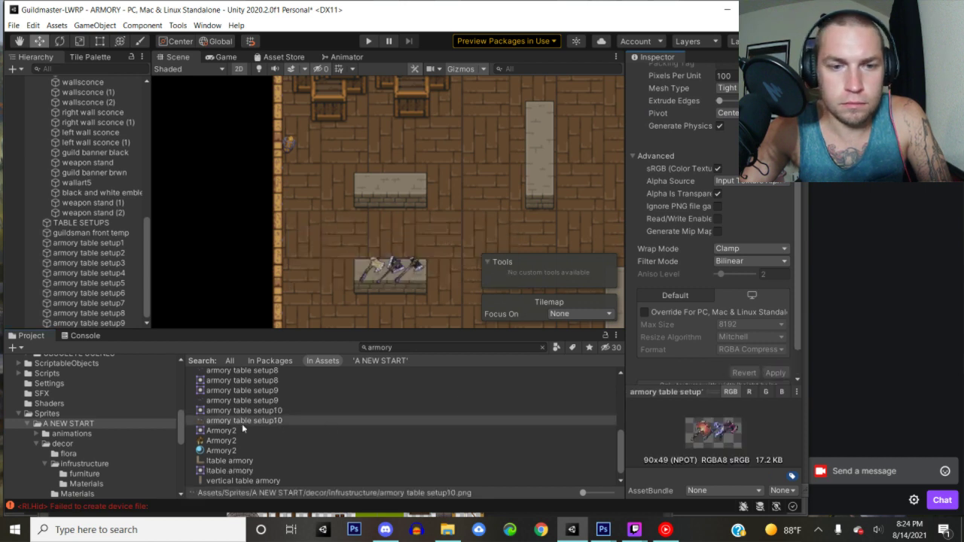
{"action": "left_click_drag", "start_coordinate": [242, 422], "coordinate": [216, 195]}
- Set the order in layer of armory table setup10 to 3 and place it on the empty stone table below the wooden furniture
{"action": "left_click", "coordinate": [753, 293]}
{"action": "type", "text": "3"}
{"action": "left_click_drag", "start_coordinate": [215, 194], "coordinate": [398, 184]}
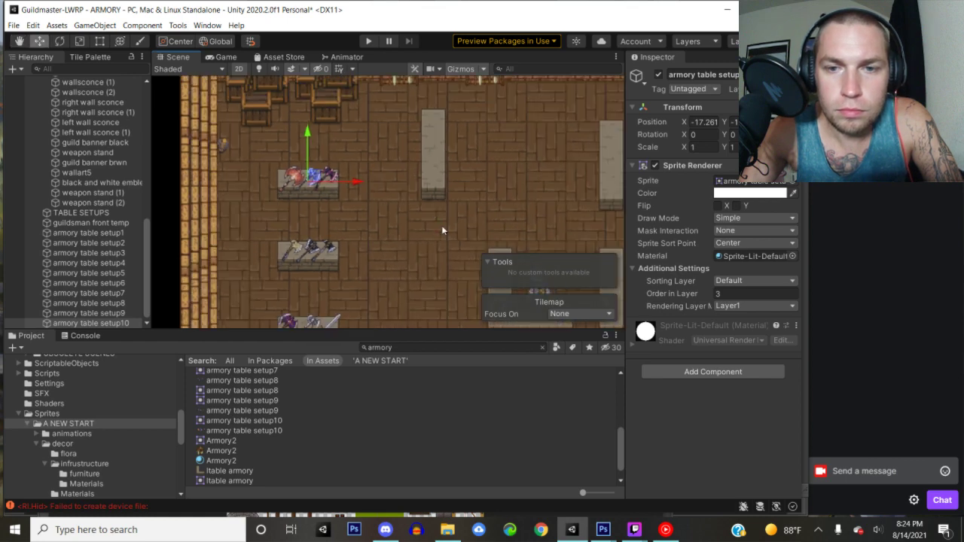
{"action": "scroll", "coordinate": [434, 213], "scroll_direction": "down", "scroll_amount": 2}
{"action": "middle_click_drag", "start_coordinate": [466, 236], "coordinate": [397, 196]}
{"action": "scroll", "coordinate": [397, 196], "scroll_direction": "down", "scroll_amount": 1}
{"action": "mouse_move", "coordinate": [359, 314]}
{"action": "middle_mouse_down"}
{"action": "mouse_move", "coordinate": [328, 277]}
{"action": "mouse_move", "coordinate": [353, 295]}
{"action": "middle_mouse_up"}
{"action": "scroll", "coordinate": [367, 232], "scroll_direction": "down", "scroll_amount": 3}
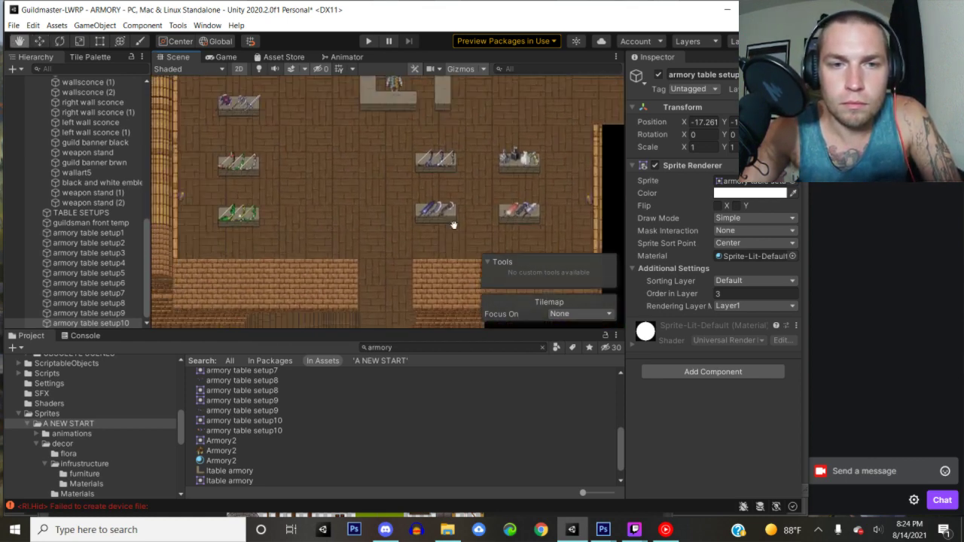
- Switch to armory table.png in Photoshop, delete the three axe layers and make the stone table layer visible
{"action": "scroll", "coordinate": [387, 180], "scroll_direction": "up", "scroll_amount": 3}
{"action": "middle_click_drag", "start_coordinate": [387, 181], "coordinate": [307, 243]}
{"action": "scroll", "coordinate": [384, 246], "scroll_direction": "up", "scroll_amount": 3}
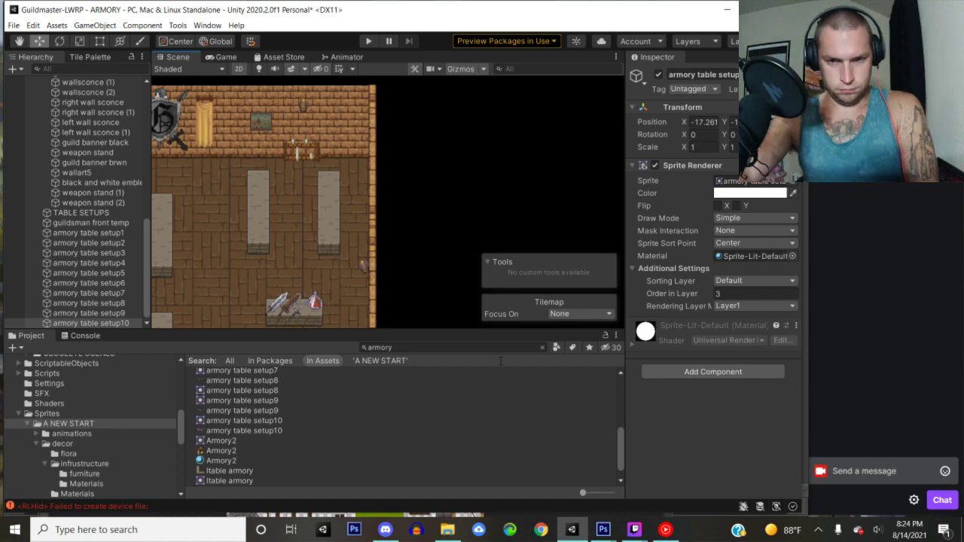
{"action": "left_click", "coordinate": [602, 530]}
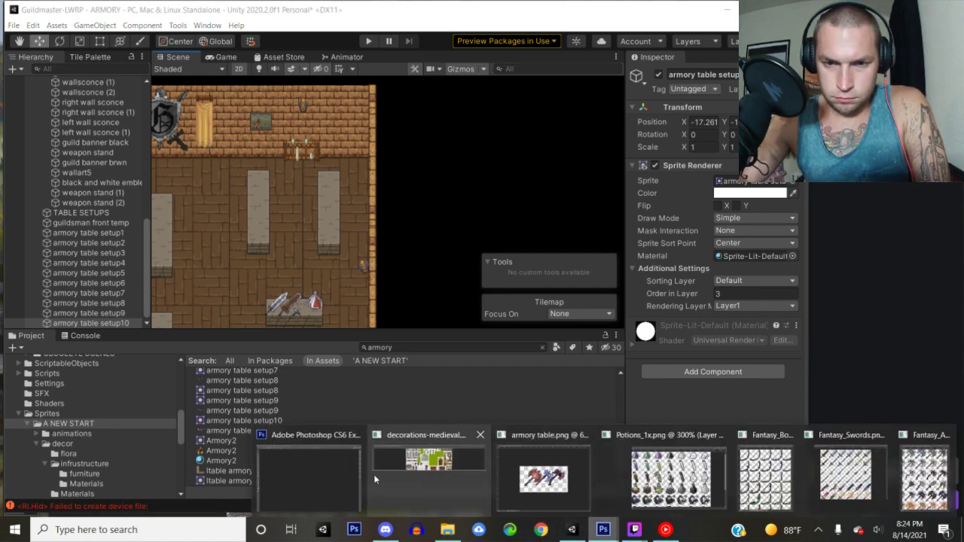
{"action": "left_click", "coordinate": [386, 475]}
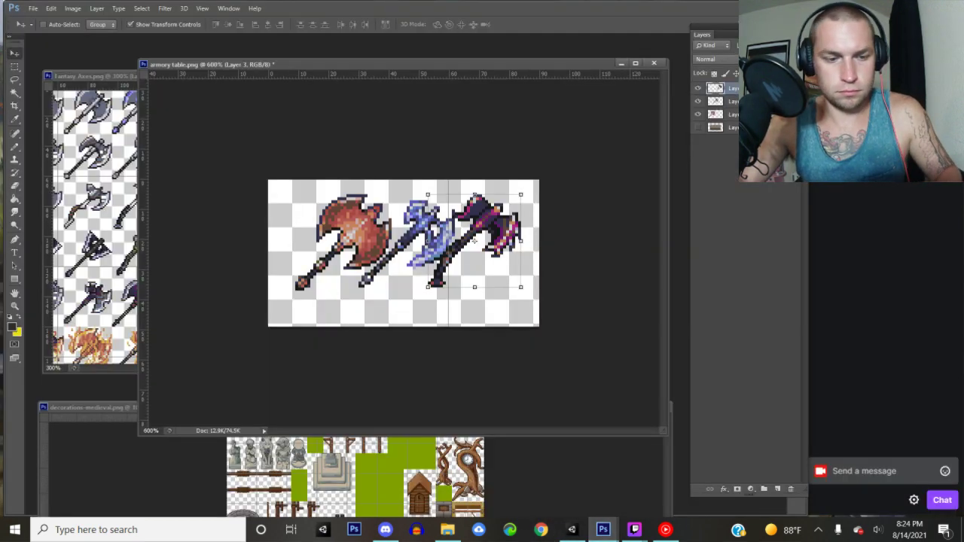
{"action": "left_click", "coordinate": [728, 114]}
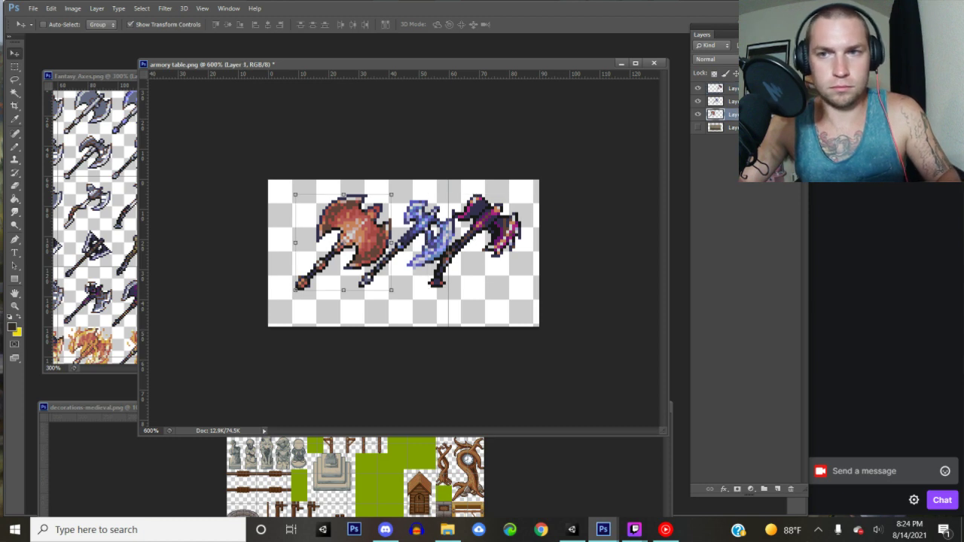
{"action": "left_click", "coordinate": [742, 88], "text": "shift"}
{"action": "key", "text": "Delete"}
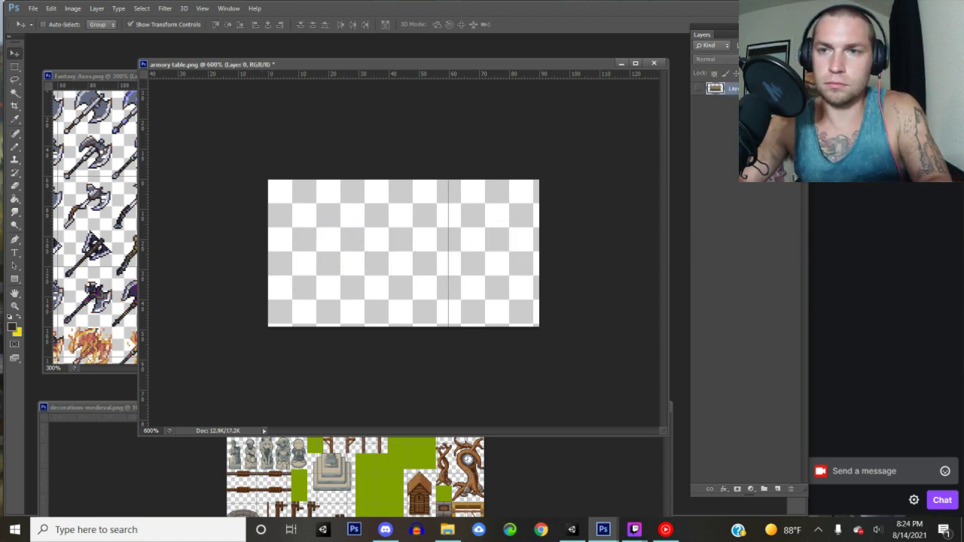
{"action": "left_click", "coordinate": [698, 89]}
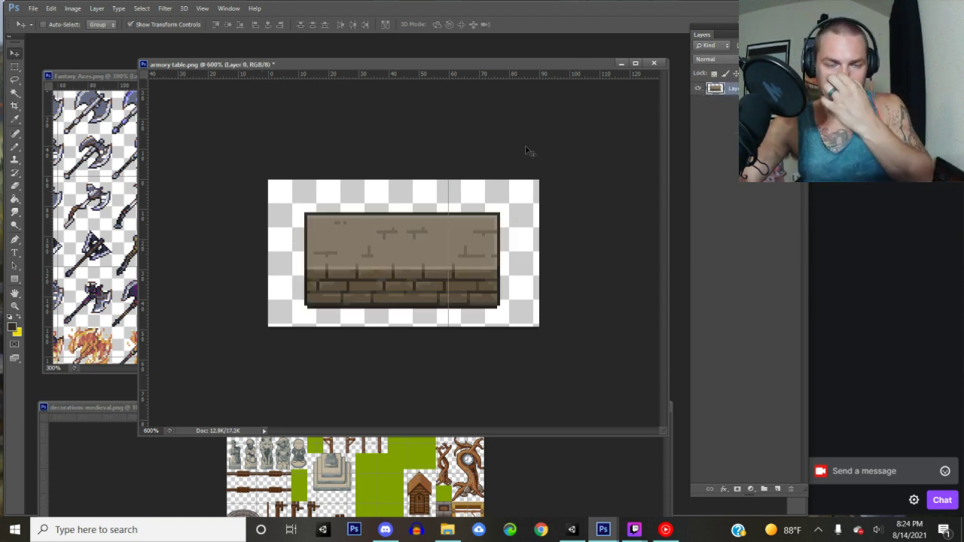
- Minimize the Fantasy_Axes.png and Fantasy_Bows.png documents
{"action": "left_click", "coordinate": [85, 76]}
{"action": "left_click", "coordinate": [218, 73]}
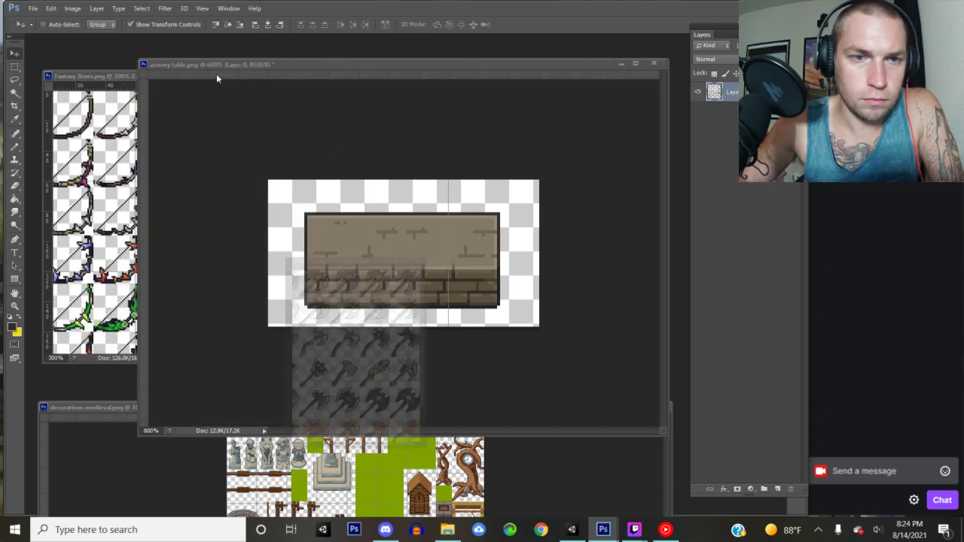
{"action": "left_click", "coordinate": [113, 75]}
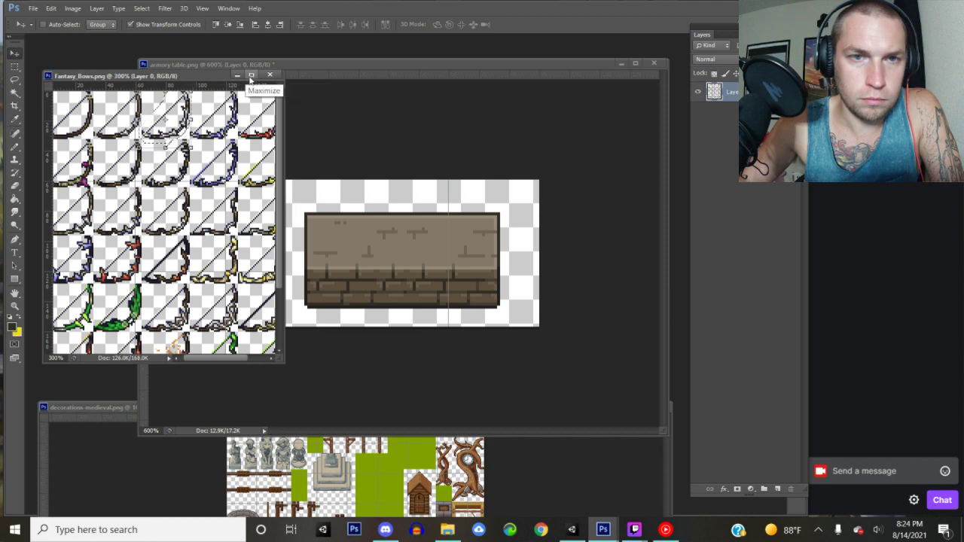
{"action": "left_click", "coordinate": [238, 75]}
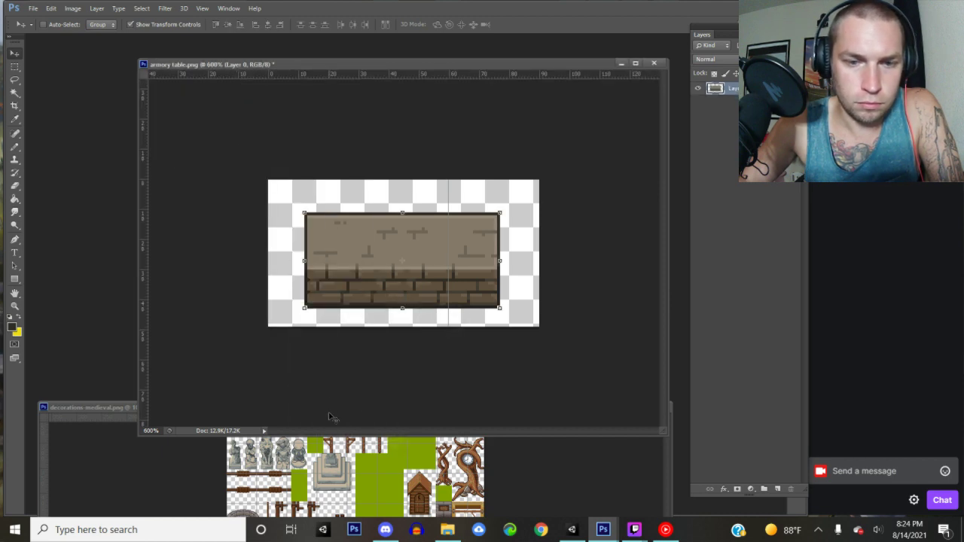
- Check the remaining vertical tables in the Unity scene, and return to Photoshop to close armory table.png
{"action": "left_click", "coordinate": [571, 530]}
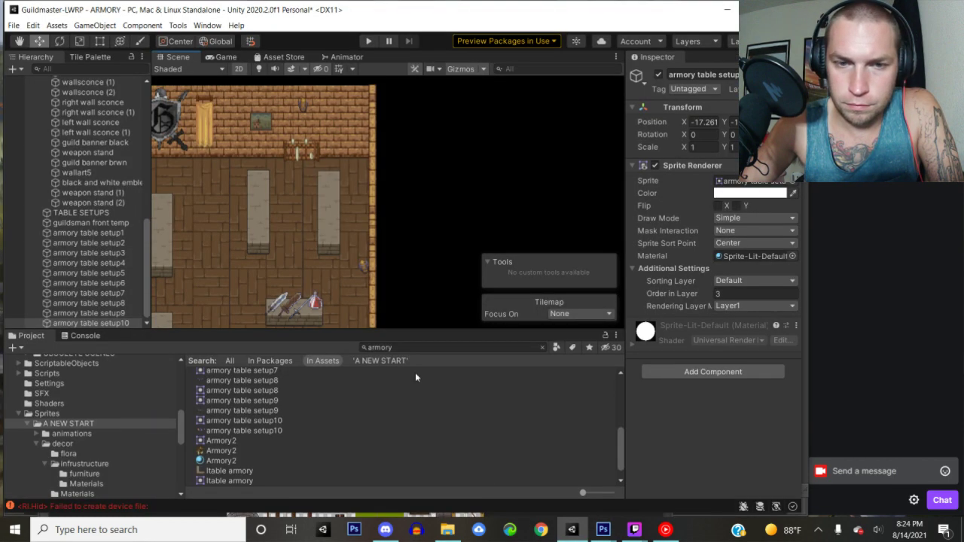
{"action": "middle_click_drag", "start_coordinate": [315, 279], "coordinate": [352, 205]}
{"action": "mouse_move", "coordinate": [603, 530]}
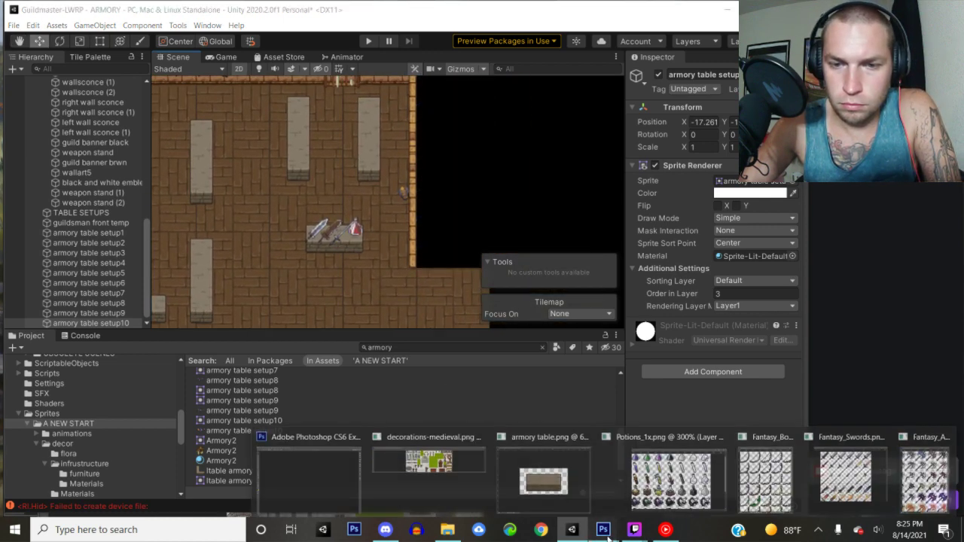
{"action": "left_click", "coordinate": [328, 492]}
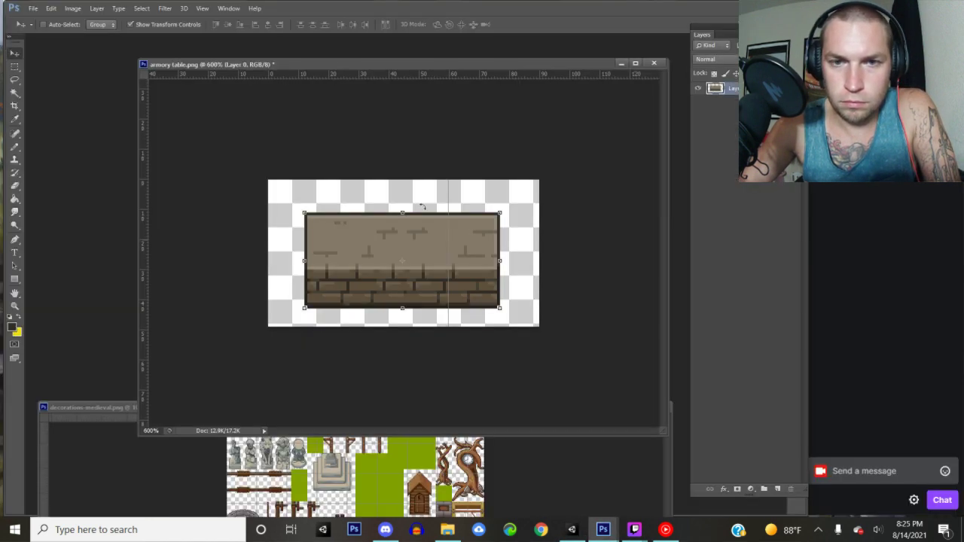
{"action": "left_click", "coordinate": [653, 63]}
{"action": "left_click", "coordinate": [415, 202]}
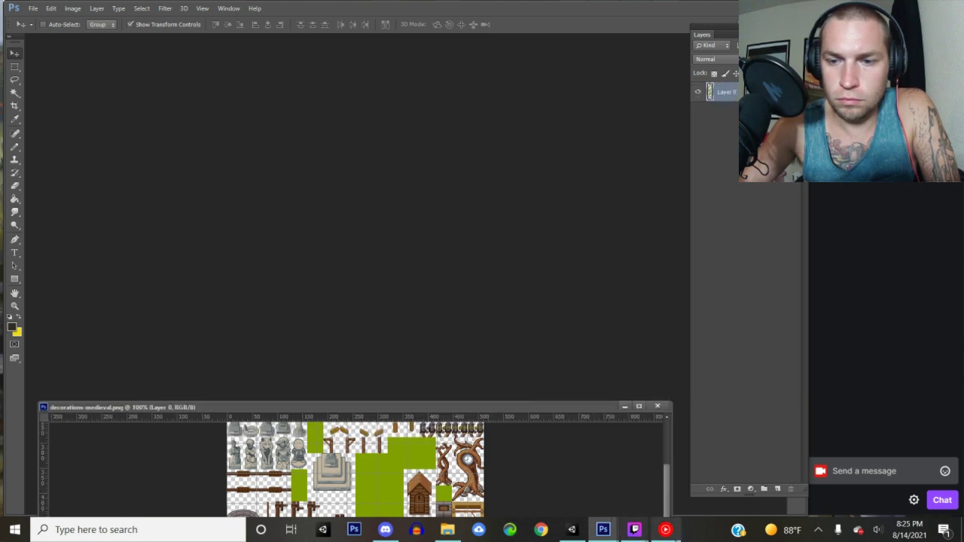
- Switch to YouTube Music, skip to the next song and minimize the player
{"action": "mouse_move", "coordinate": [665, 530]}
{"action": "left_click", "coordinate": [665, 493]}
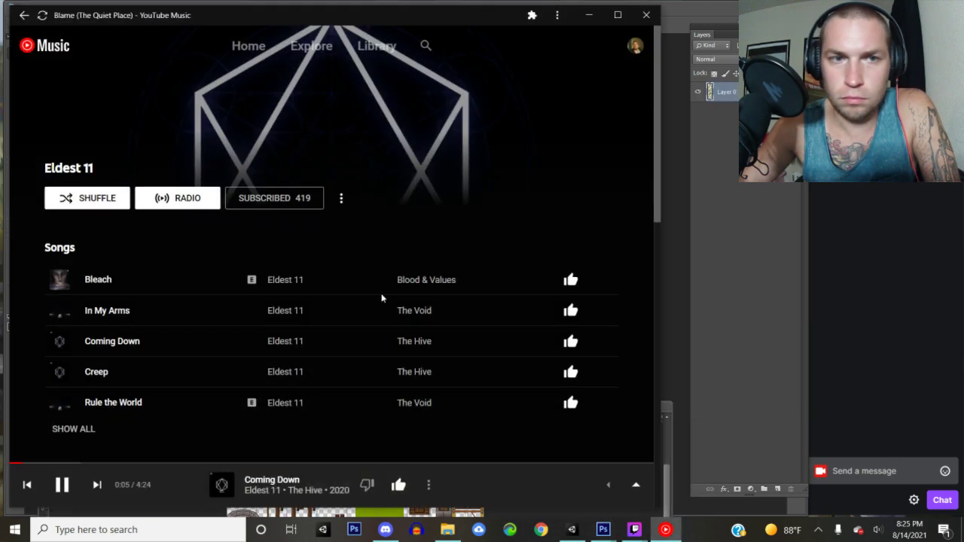
{"action": "left_click", "coordinate": [97, 486]}
{"action": "left_click", "coordinate": [589, 15]}
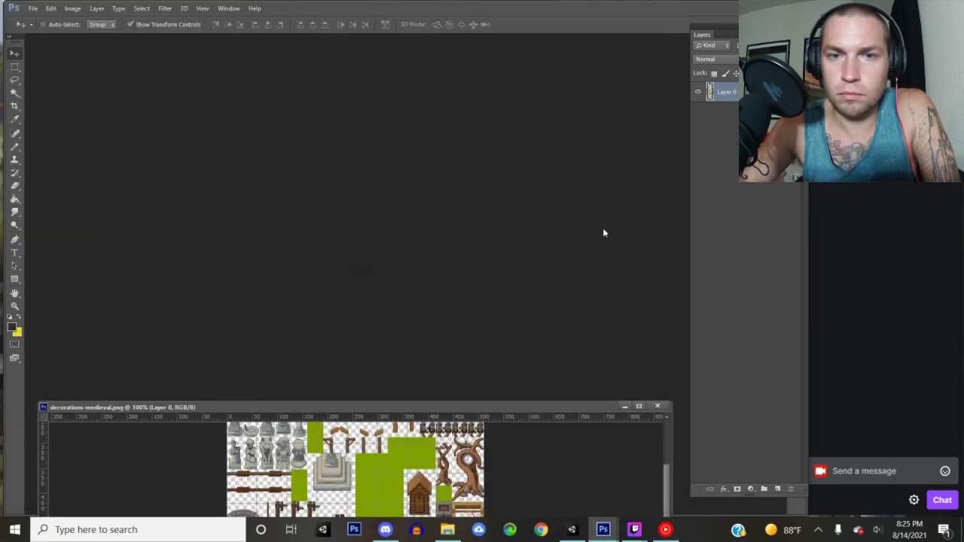
- Minimize decorations-medieval.png and switch to Unity to select the vertical stone table nearest the right wall
{"action": "left_click", "coordinate": [624, 406]}
{"action": "mouse_move", "coordinate": [601, 537]}
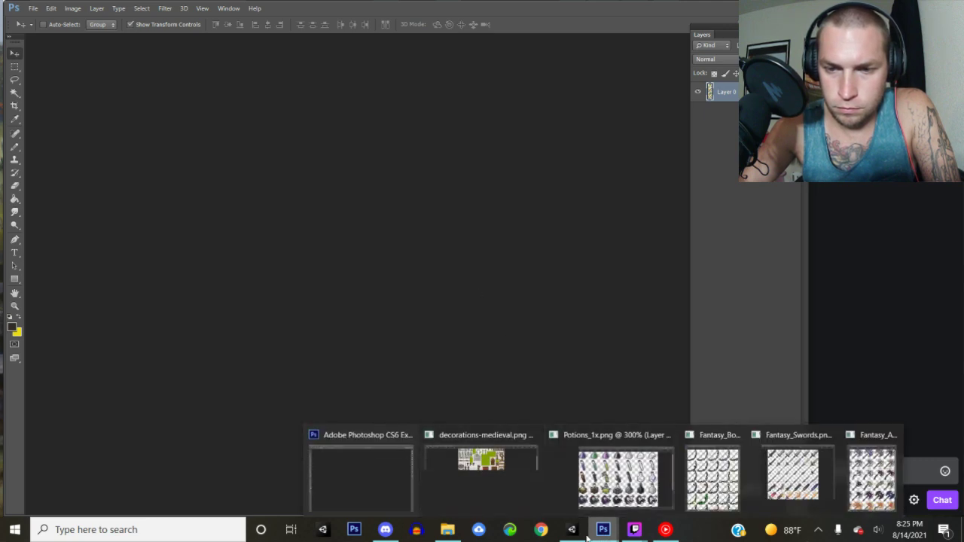
{"action": "left_click", "coordinate": [572, 530]}
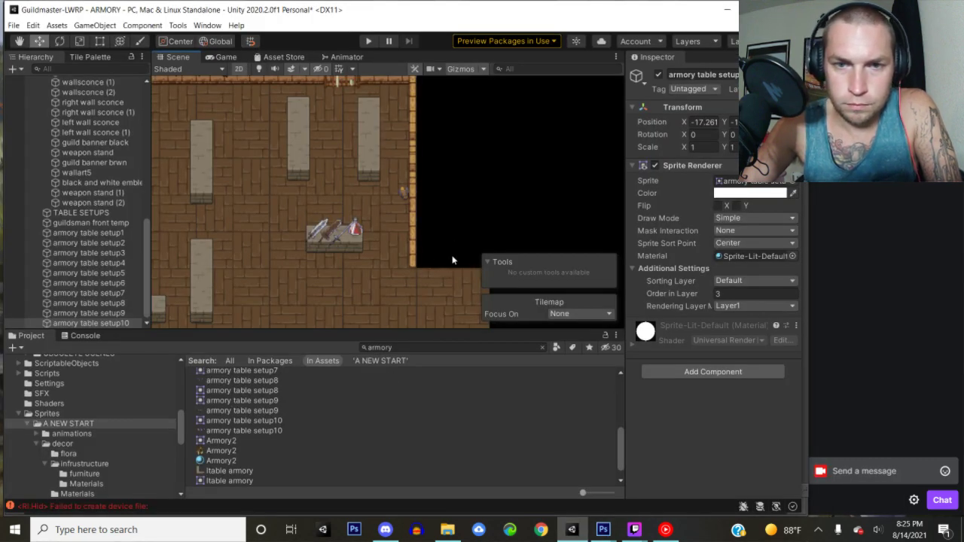
{"action": "middle_click_drag", "start_coordinate": [374, 151], "coordinate": [376, 182]}
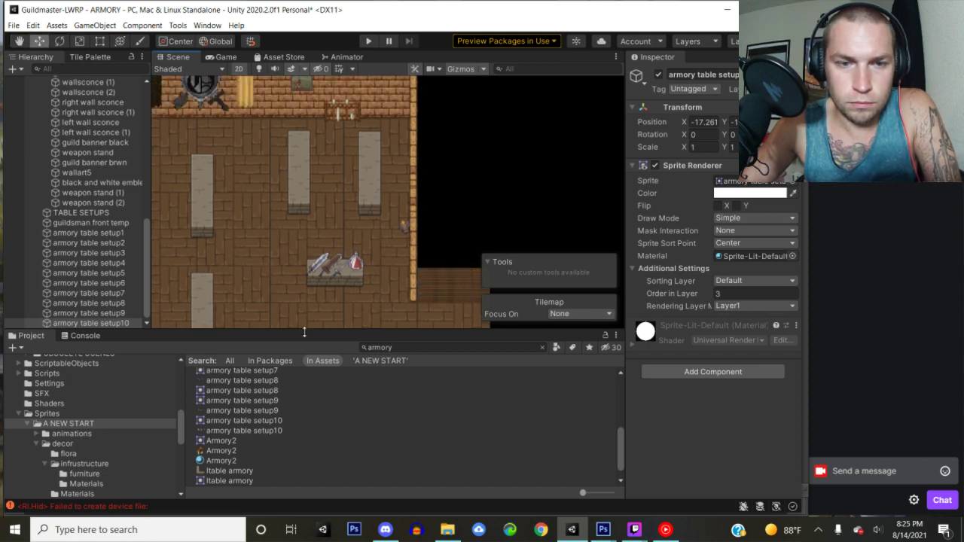
{"action": "left_click", "coordinate": [364, 174]}
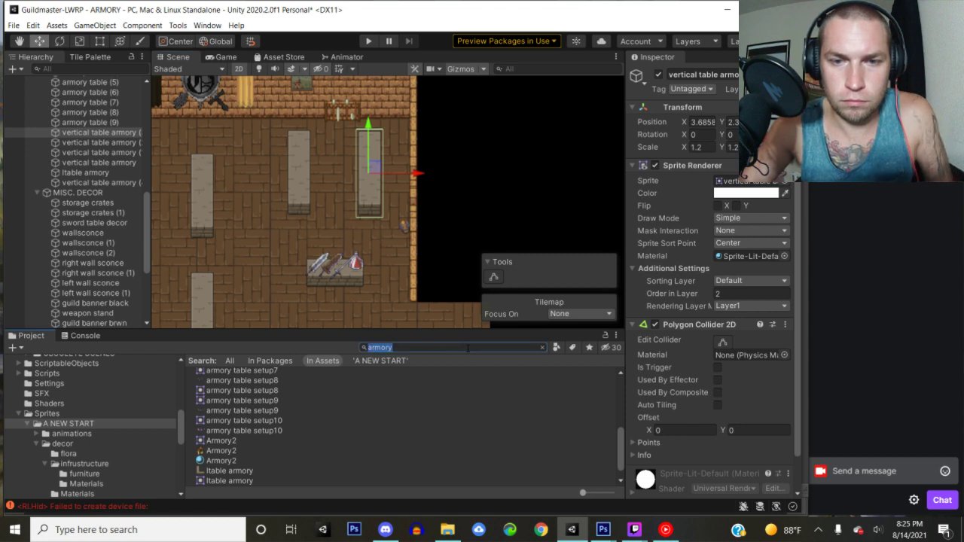
- Search the project assets for "armory vertical" and open the vertical table armory image in Photoshop
{"action": "type", "text": "ver"}
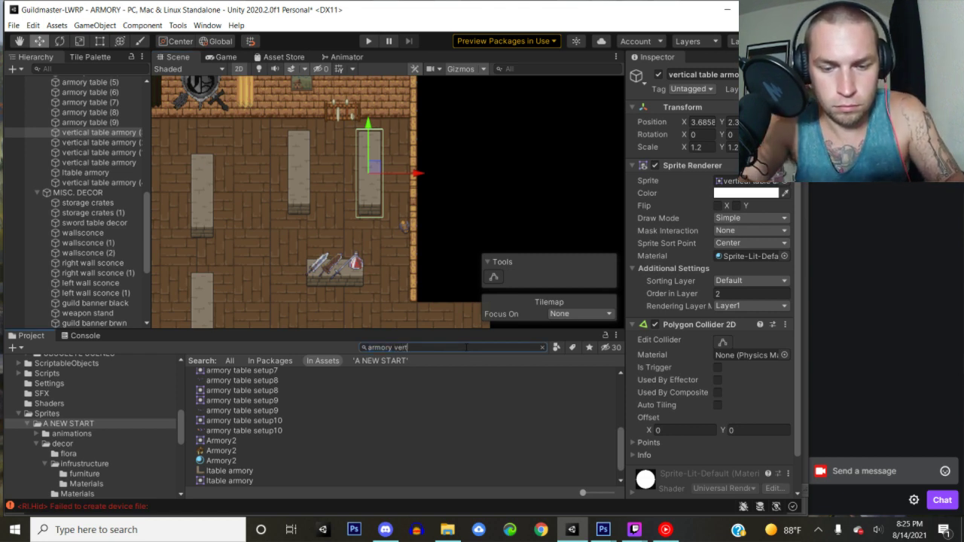
{"action": "type", "text": "tical"}
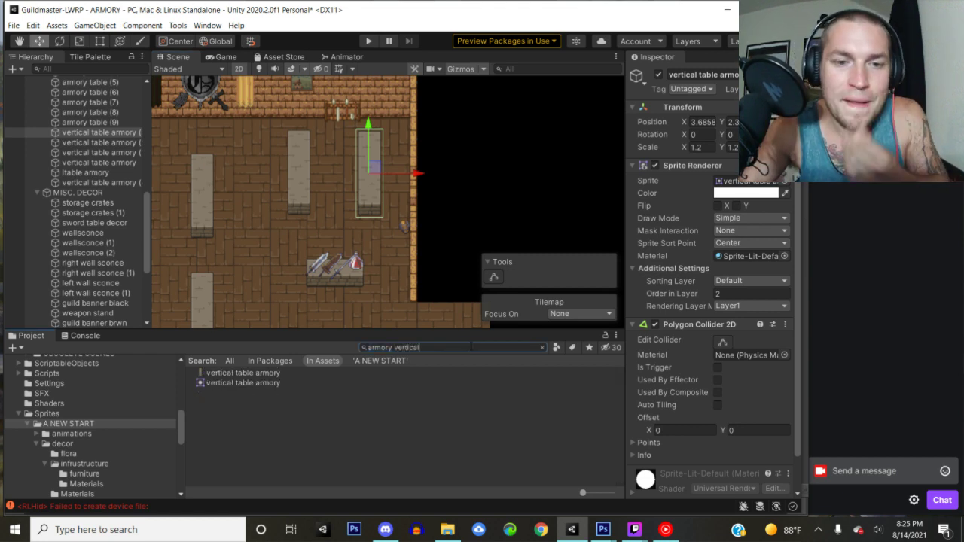
{"action": "left_click", "coordinate": [266, 374]}
{"action": "double_click", "coordinate": [266, 374]}
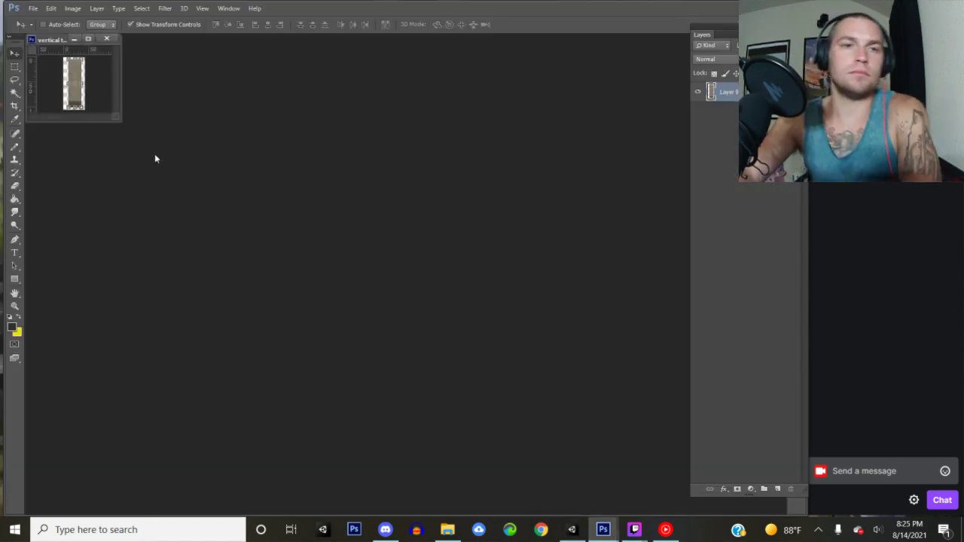
- Enlarge and reposition the vertical table armory.png window and magnify the image to 500%
{"action": "left_click_drag", "start_coordinate": [119, 124], "coordinate": [282, 234]}
{"action": "left_click_drag", "start_coordinate": [103, 43], "coordinate": [488, 201]}
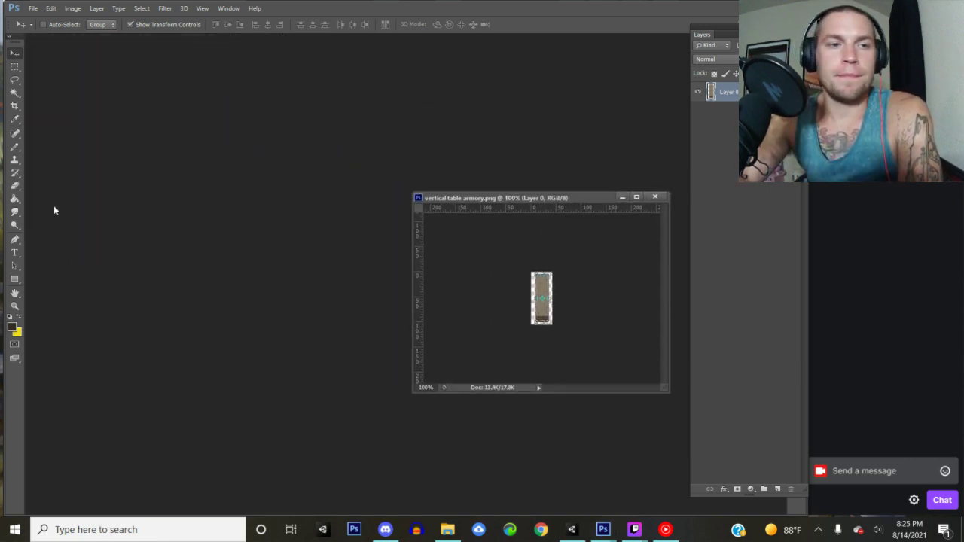
{"action": "left_click", "coordinate": [14, 306]}
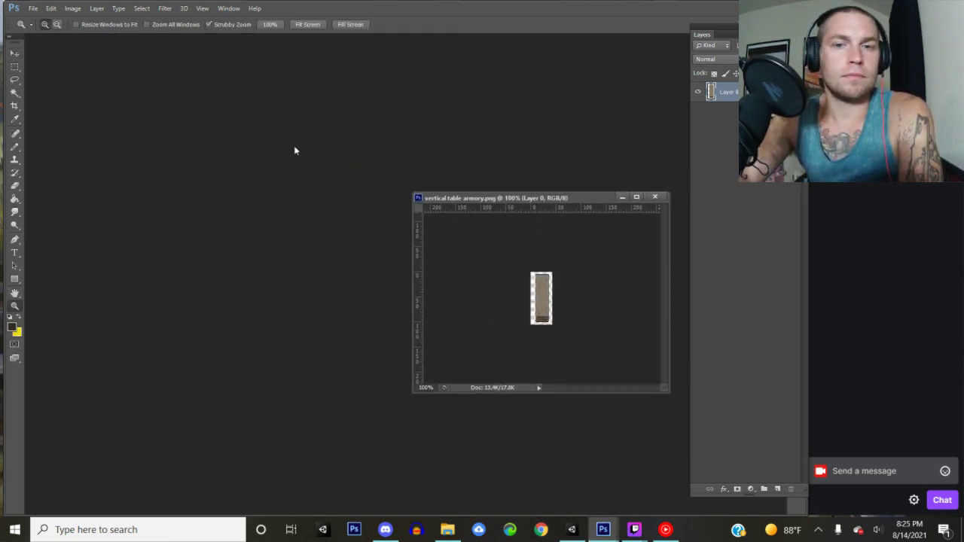
{"action": "left_click_drag", "start_coordinate": [522, 287], "coordinate": [557, 284]}
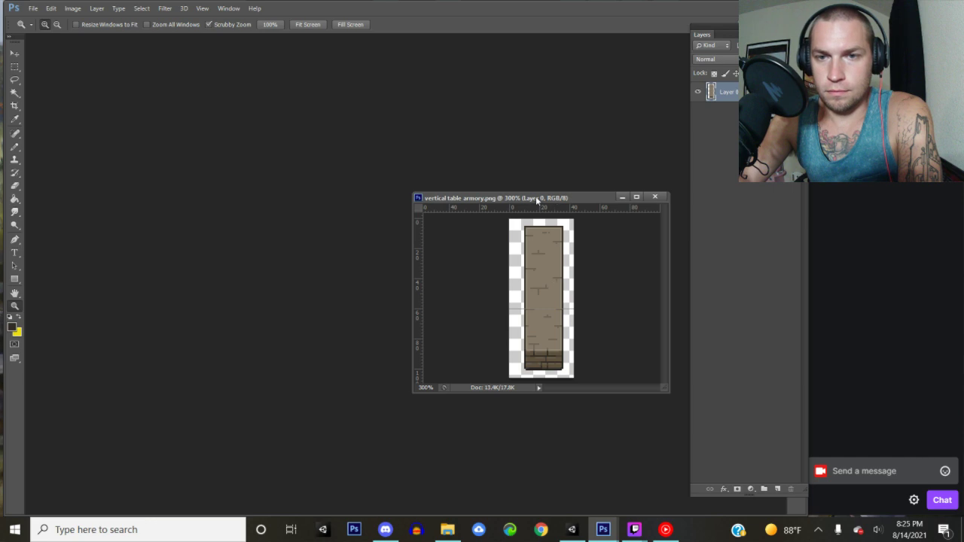
{"action": "left_click_drag", "start_coordinate": [538, 188], "coordinate": [532, 46]}
{"action": "left_click", "coordinate": [556, 249]}
{"action": "left_click", "coordinate": [556, 248]}
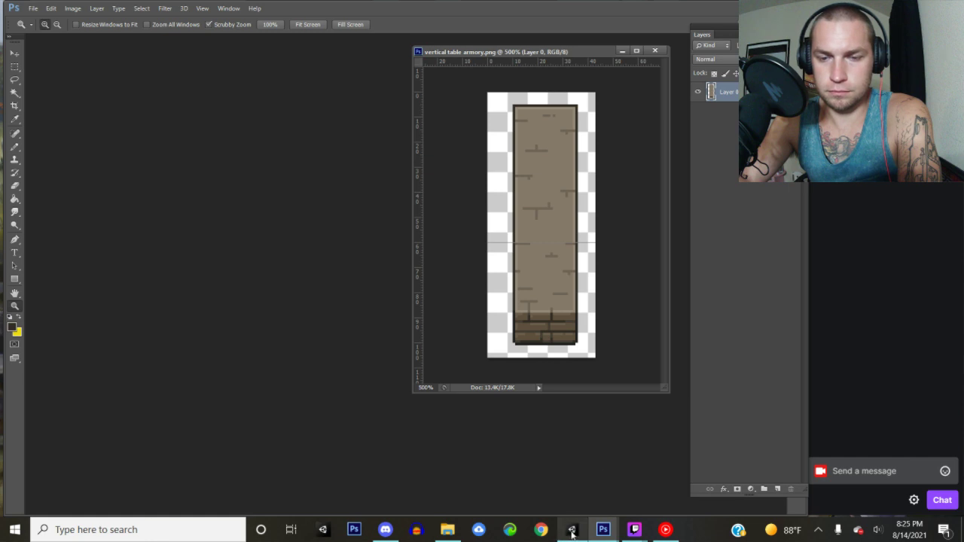
- Switch to File Explorer, go up to the Items folder and open the magicitems archive and its inner magicitems folder
{"action": "left_click", "coordinate": [447, 529]}
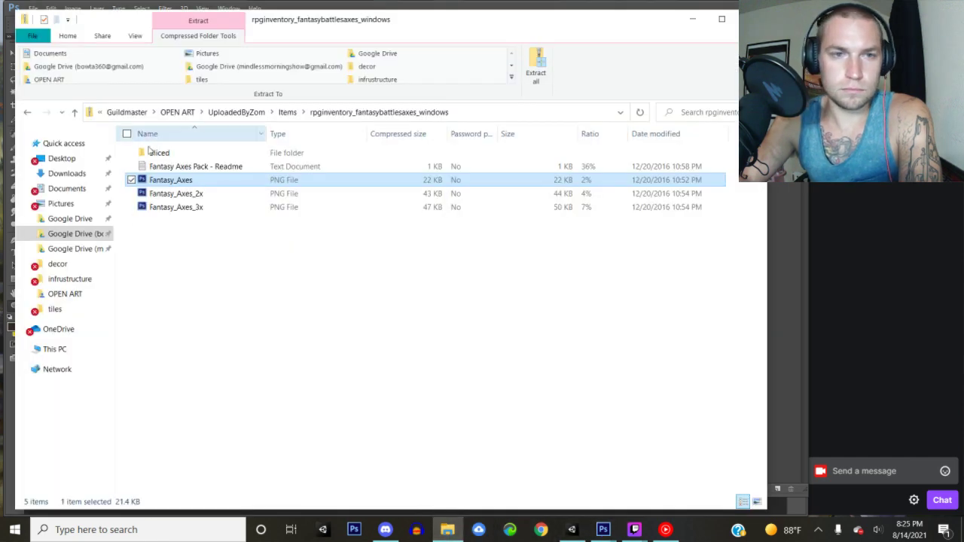
{"action": "left_click", "coordinate": [312, 125]}
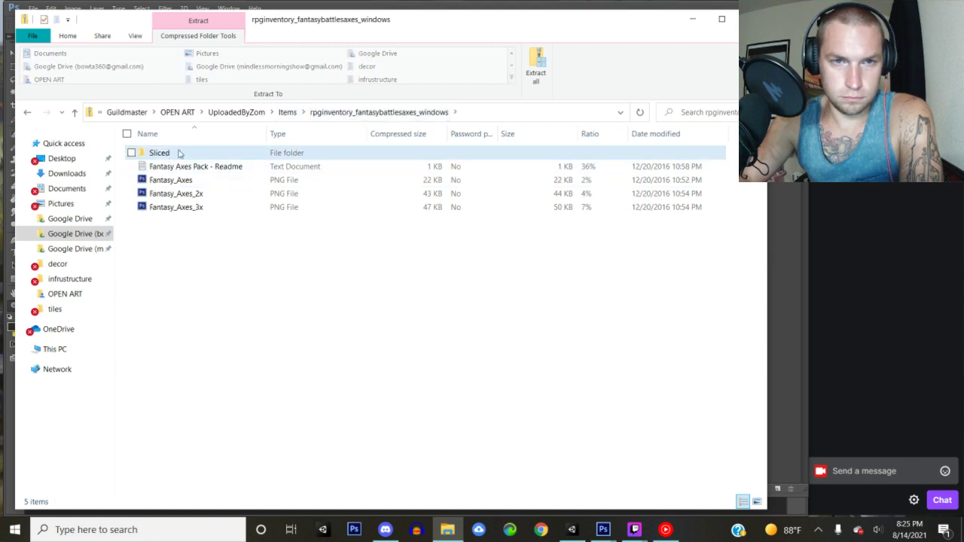
{"action": "left_click", "coordinate": [288, 113]}
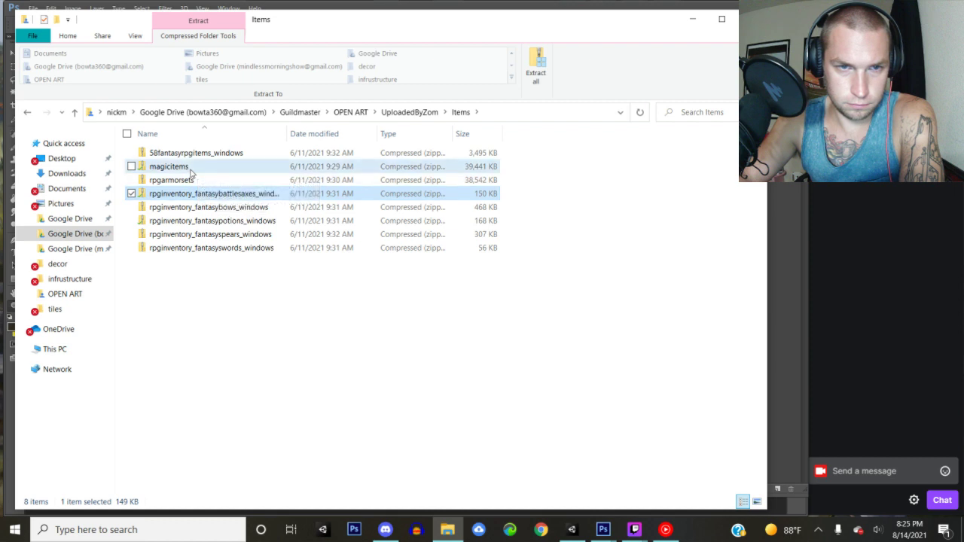
{"action": "left_click", "coordinate": [191, 169]}
{"action": "double_click", "coordinate": [193, 169]}
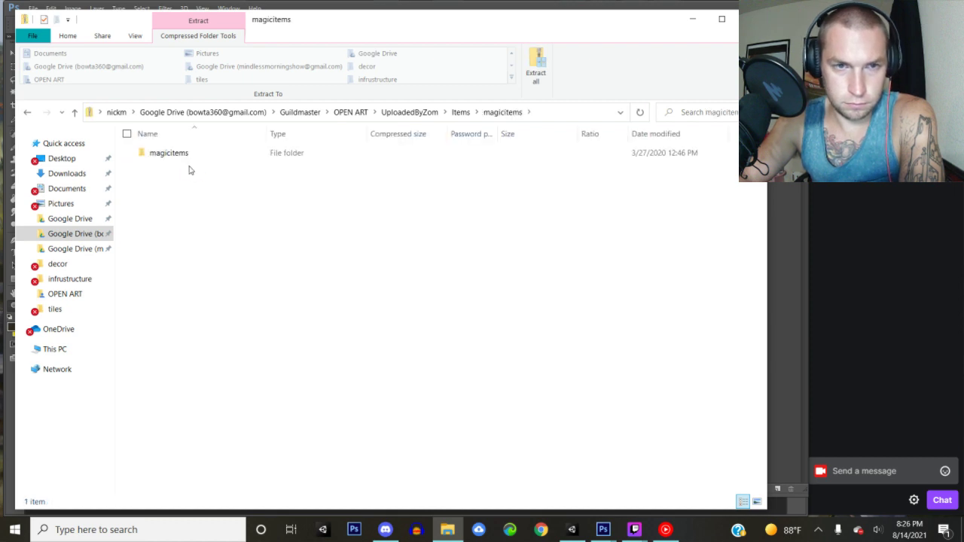
{"action": "left_click", "coordinate": [181, 156]}
{"action": "double_click", "coordinate": [181, 156]}
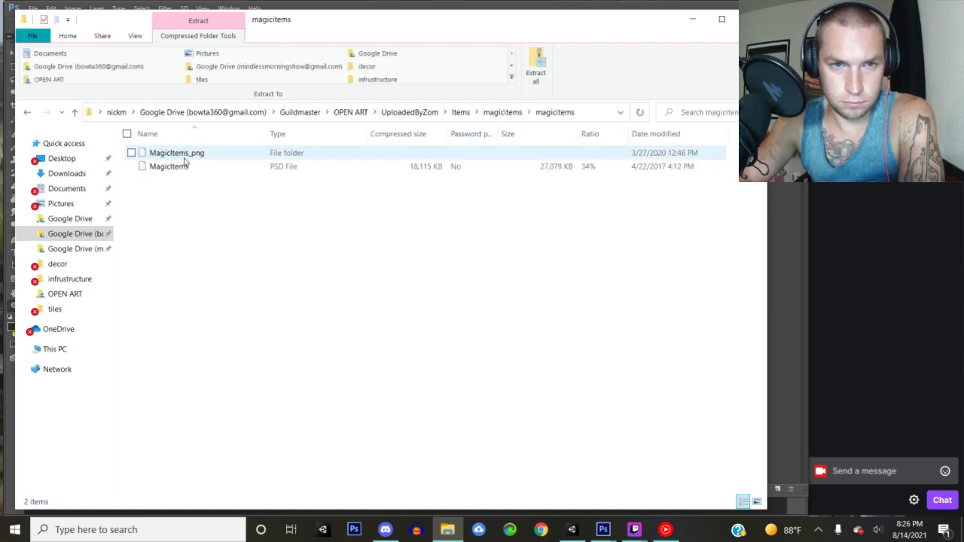
- Open MagicItems.psd in Photoshop, accept the missing fonts, look over the icons and close the file
{"action": "left_click", "coordinate": [185, 168]}
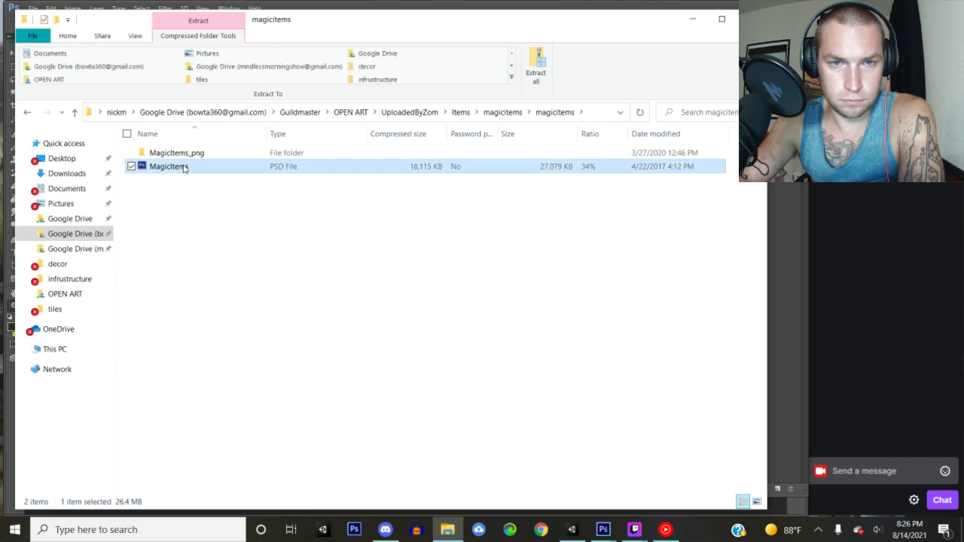
{"action": "key", "text": "Return"}
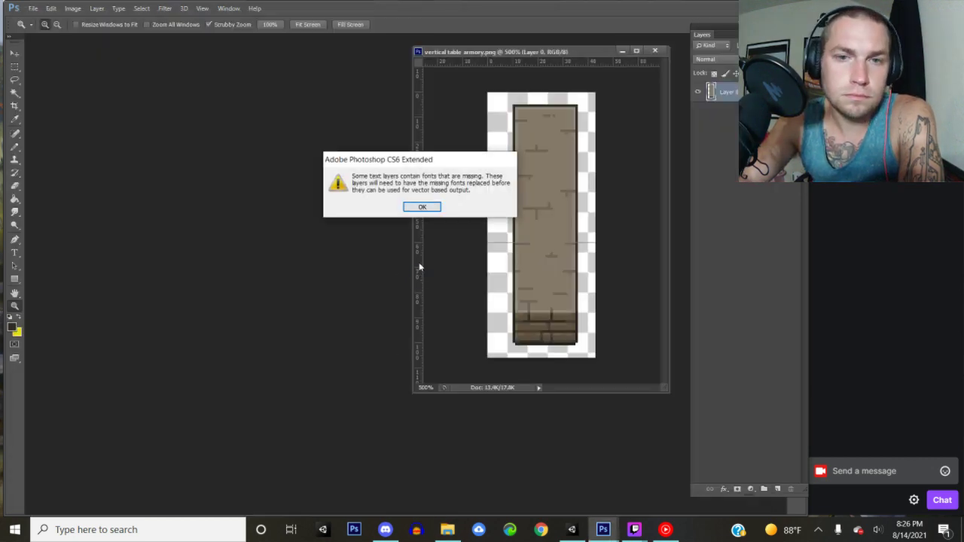
{"action": "left_click", "coordinate": [422, 207]}
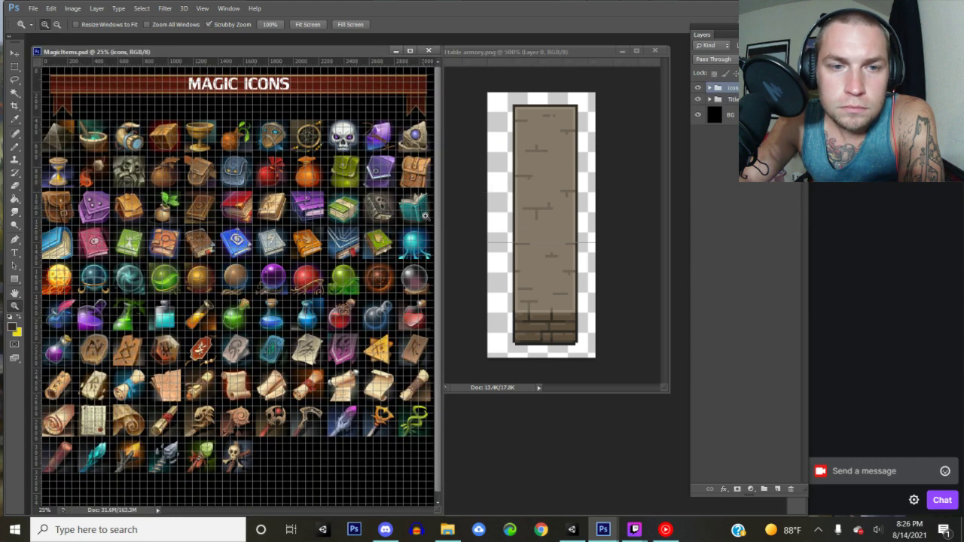
{"action": "left_click", "coordinate": [430, 52]}
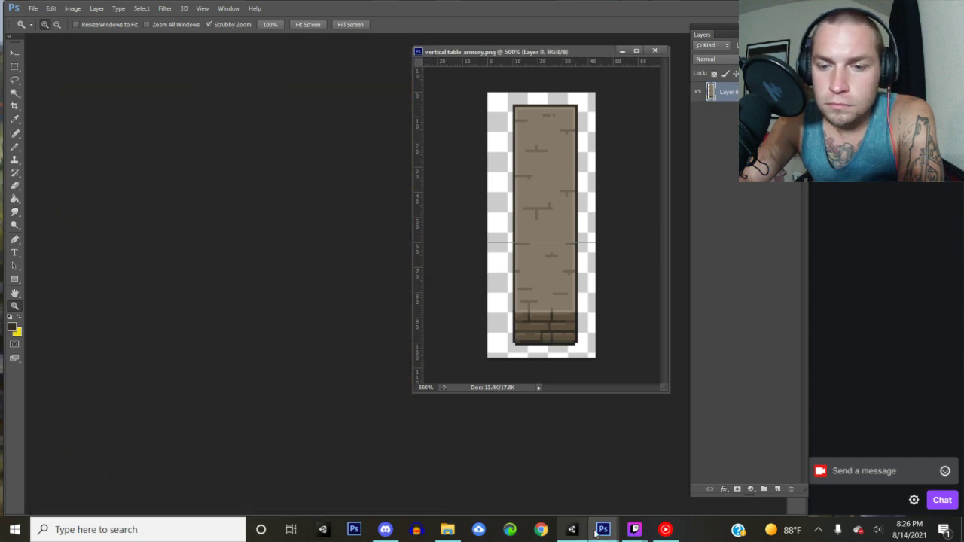
- Switch to File Explorer, go back to the Items folder and open the rpgarmorsets archive and its inner rpgarmorsets folder
{"action": "left_click", "coordinate": [448, 529]}
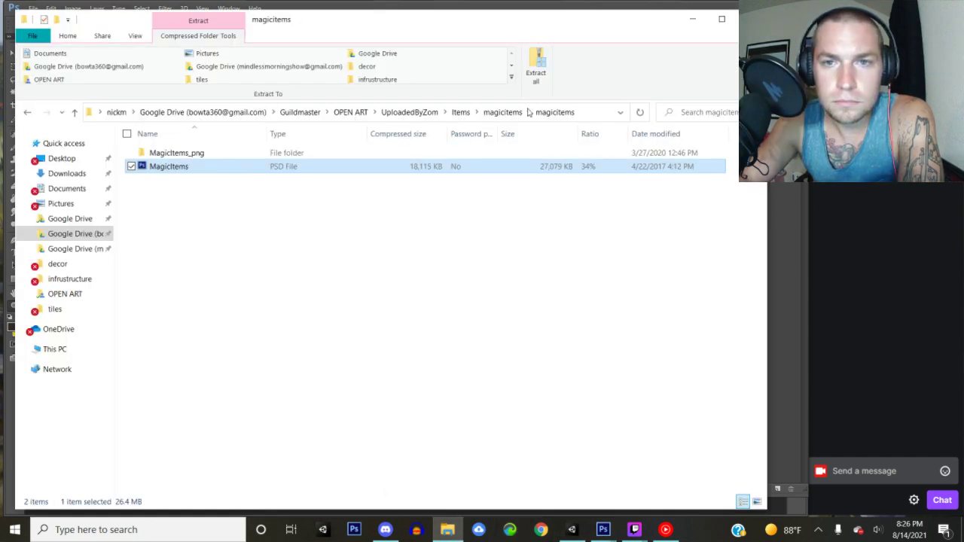
{"action": "left_click", "coordinate": [461, 112]}
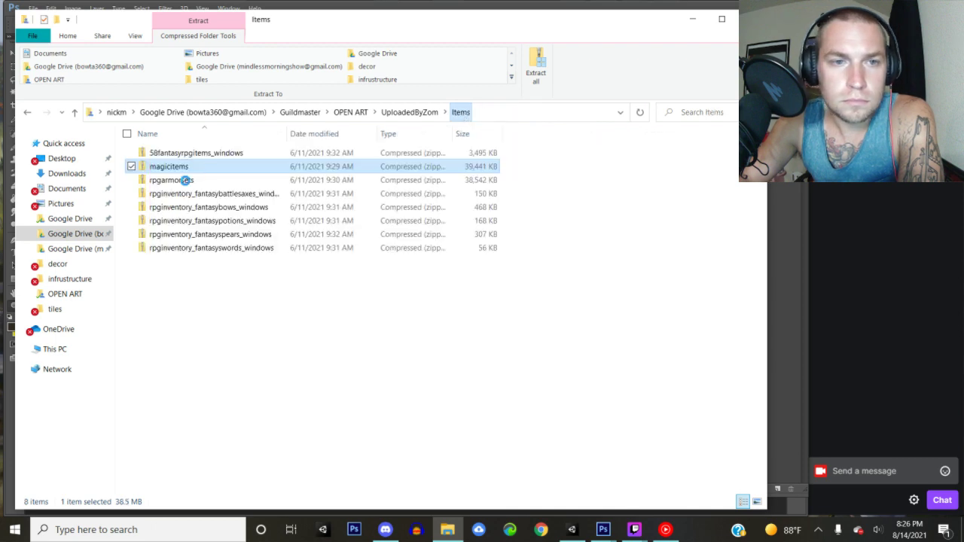
{"action": "left_click", "coordinate": [186, 181]}
{"action": "double_click", "coordinate": [185, 180]}
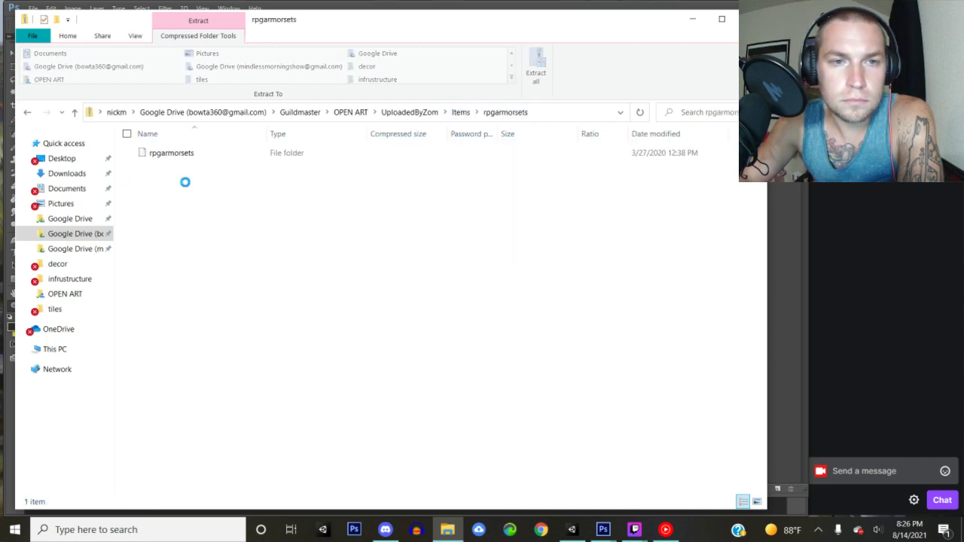
{"action": "left_click", "coordinate": [185, 153]}
{"action": "double_click", "coordinate": [185, 153]}
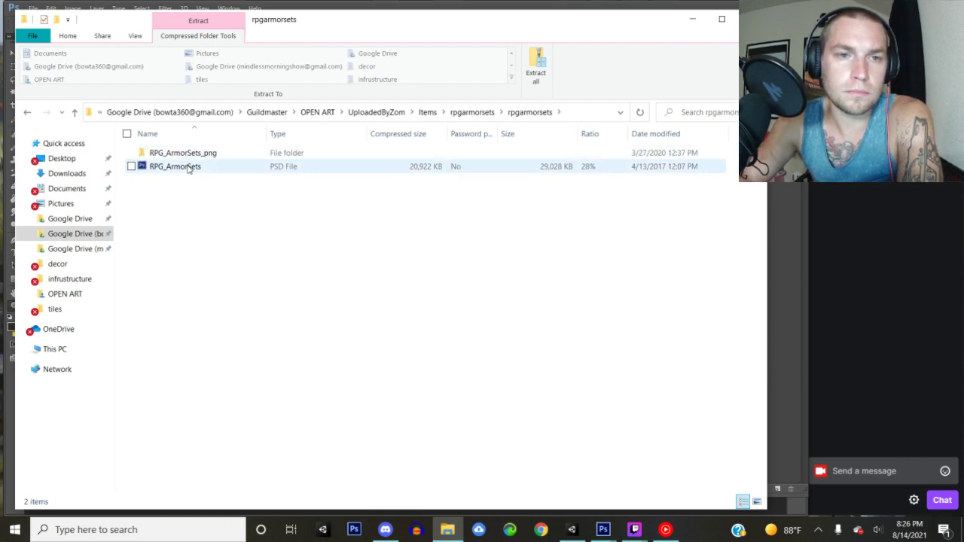
- Open RPG_ArmorSets.psd in Photoshop, look over the armor icons and close the file
{"action": "left_click", "coordinate": [188, 167]}
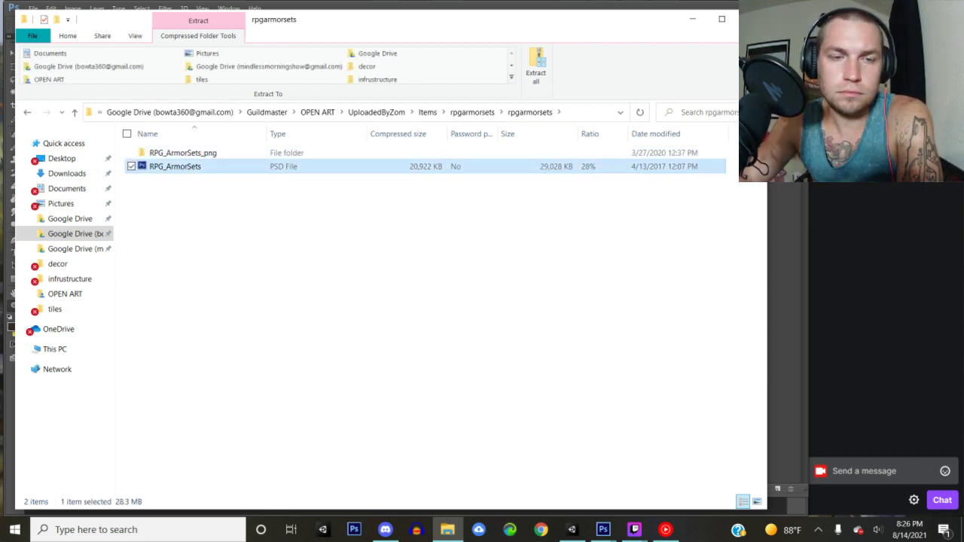
{"action": "key", "text": "Return"}
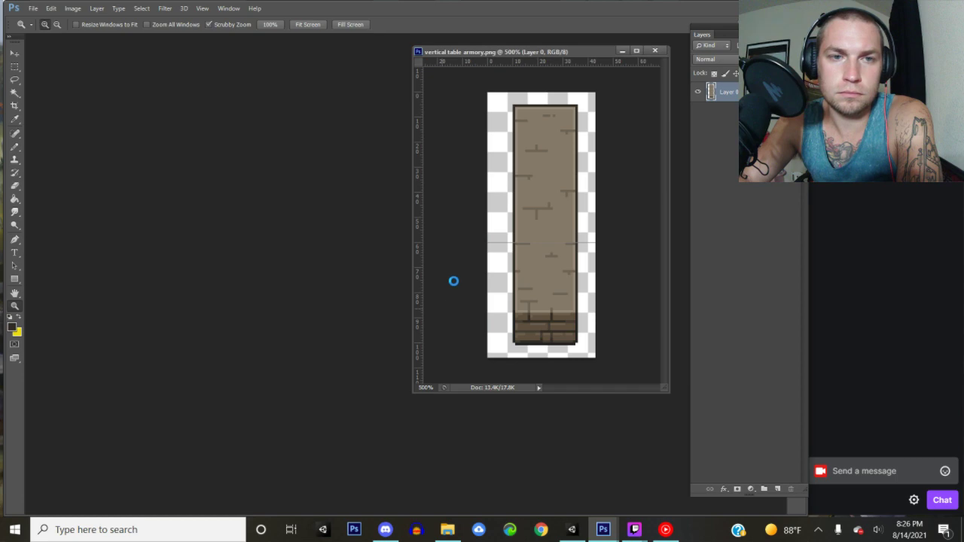
{"action": "left_click", "coordinate": [416, 206]}
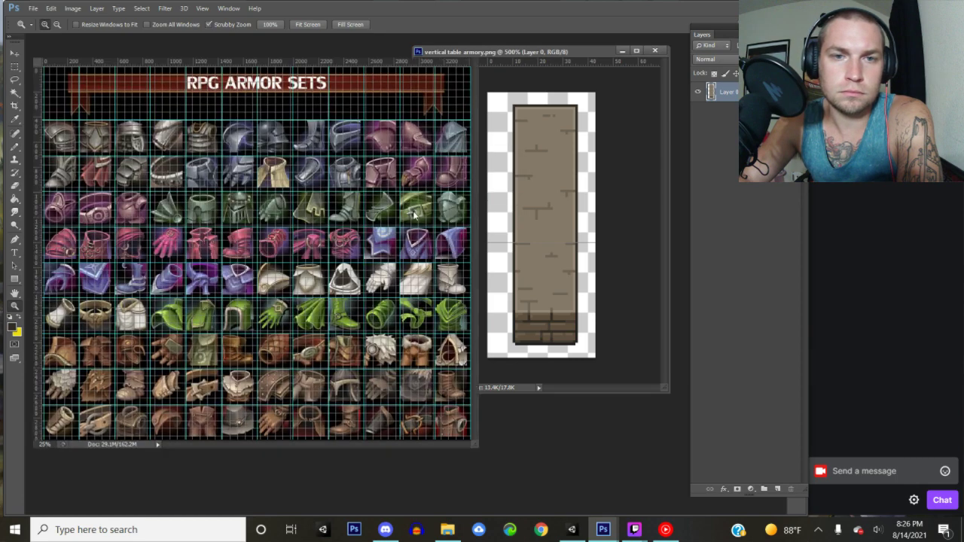
{"action": "left_click", "coordinate": [468, 51]}
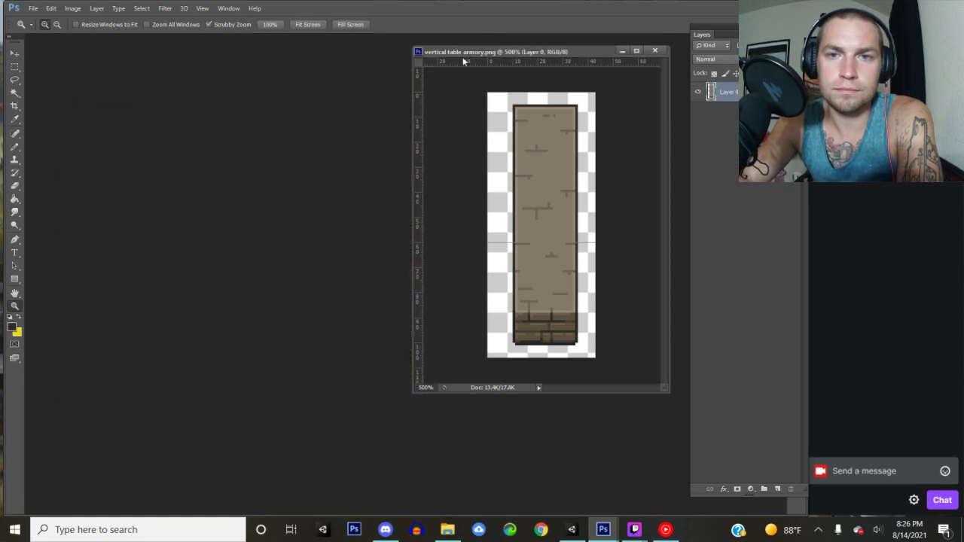
- Return to File Explorer, go up through Items to the UploadedByZom folder and open its Icons folder
{"action": "left_click", "coordinate": [447, 530]}
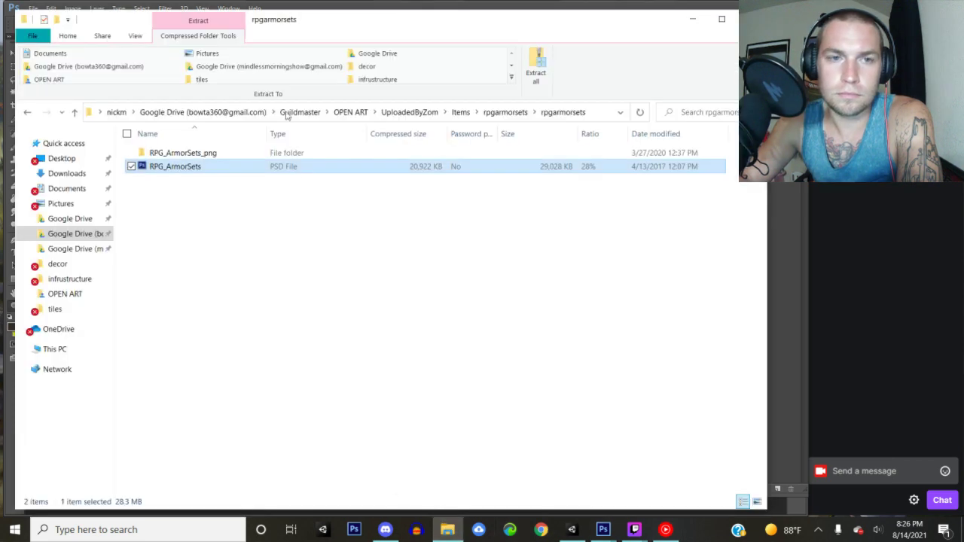
{"action": "left_click", "coordinate": [501, 114]}
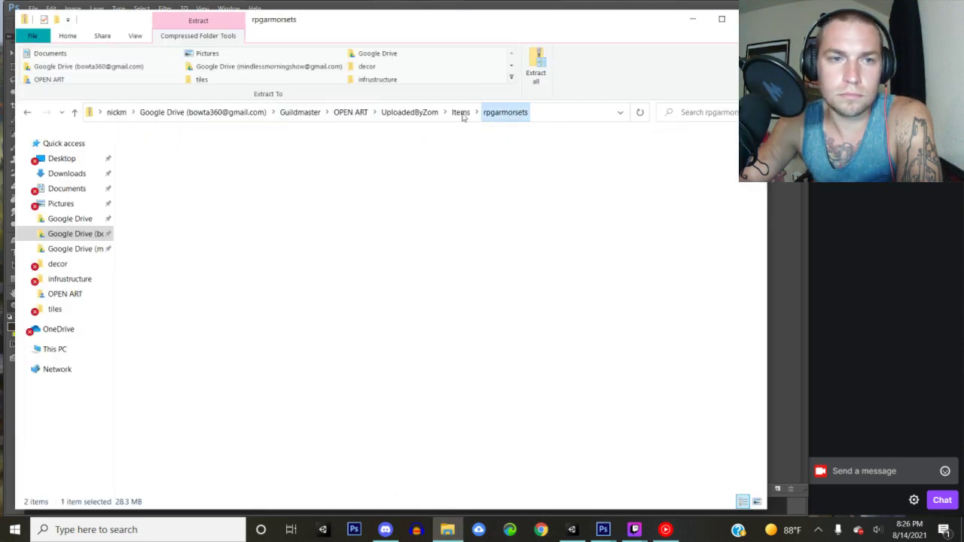
{"action": "left_click", "coordinate": [461, 112]}
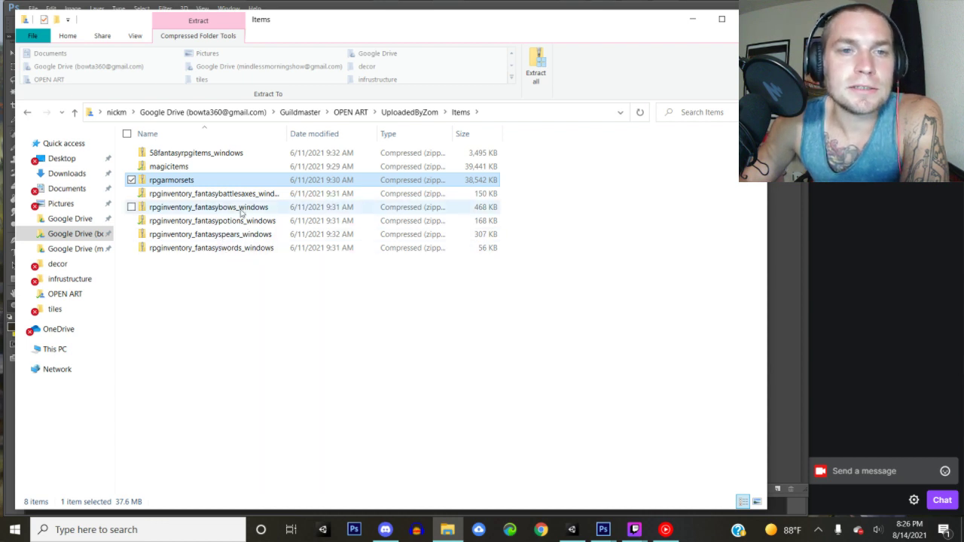
{"action": "left_click", "coordinate": [407, 112]}
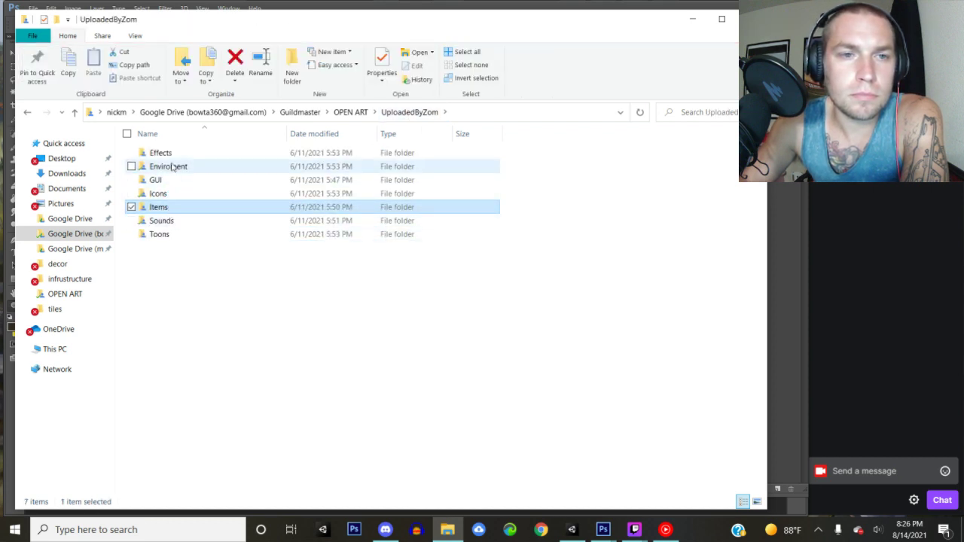
{"action": "double_click", "coordinate": [160, 193]}
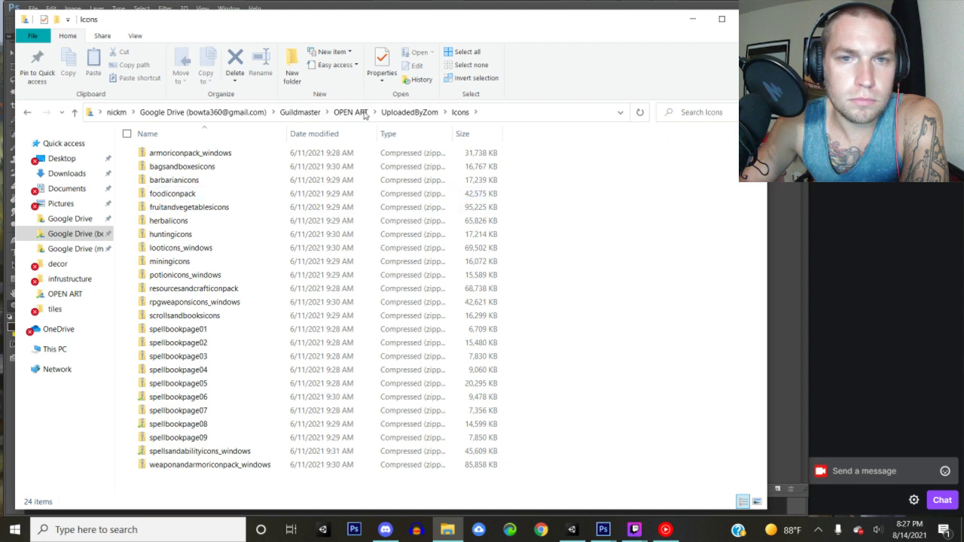
- Open the armoriconpack_windows archive and go down through armoriconpack and transparent to the armor folder
{"action": "double_click", "coordinate": [181, 154]}
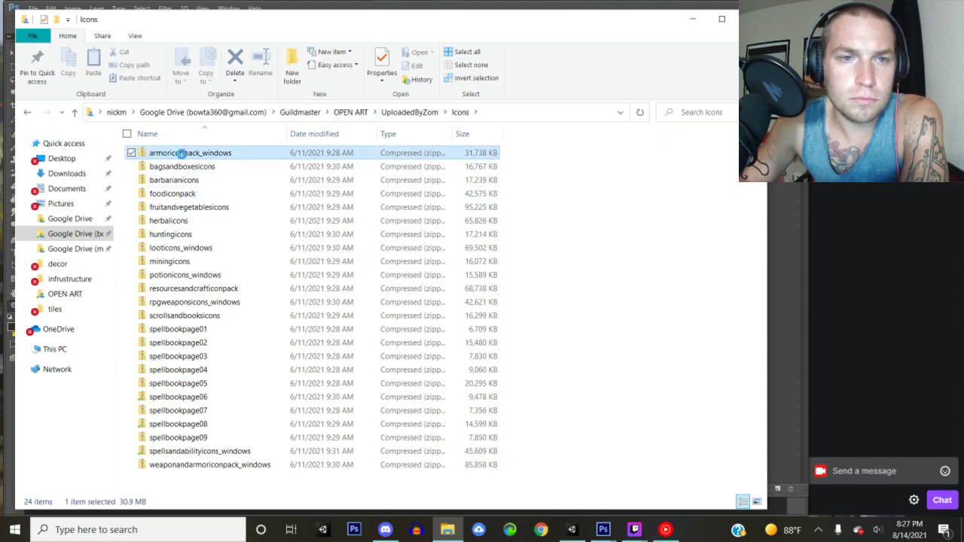
{"action": "left_click", "coordinate": [182, 155]}
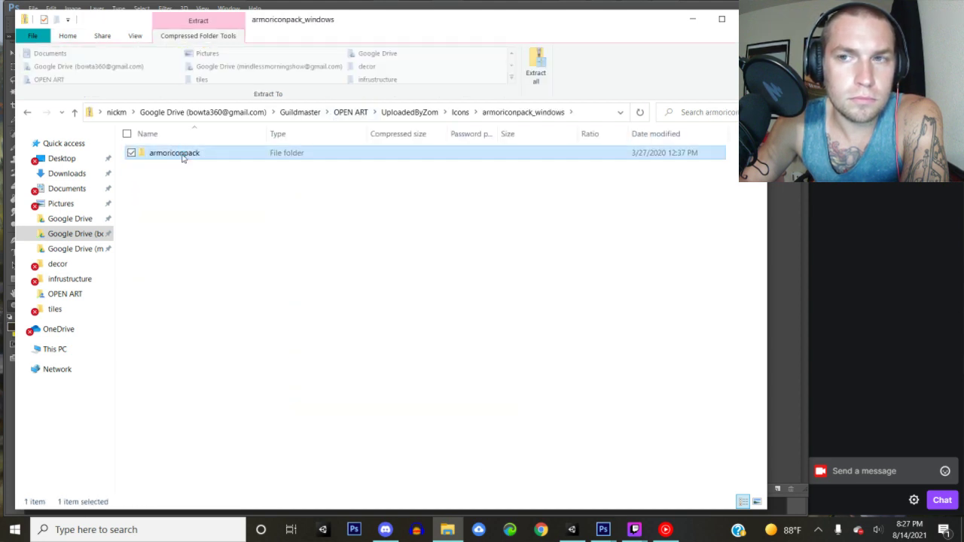
{"action": "double_click", "coordinate": [182, 154]}
{"action": "double_click", "coordinate": [177, 167]}
{"action": "double_click", "coordinate": [174, 166]}
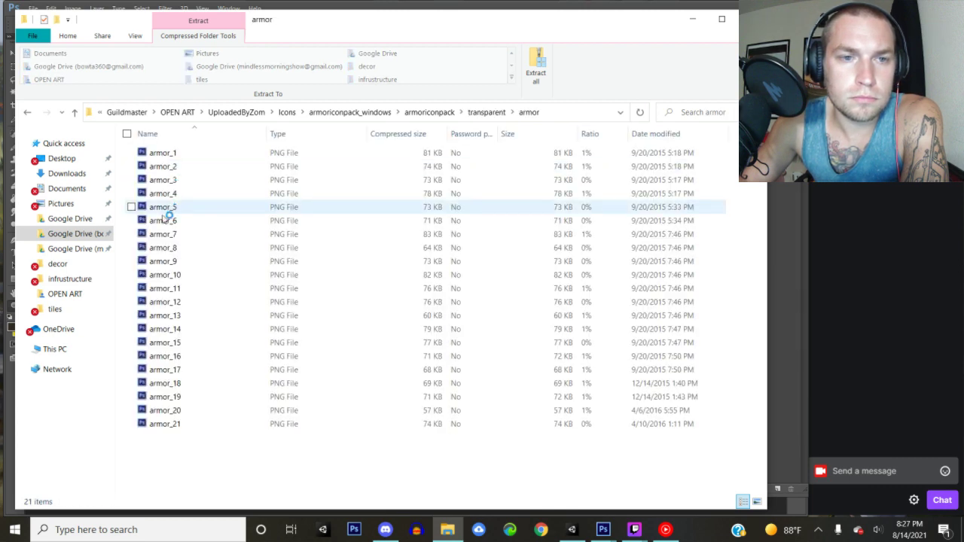
- Open armor_6.PNG in Photoshop, look at the armor picture and close it
{"action": "left_click", "coordinate": [163, 220]}
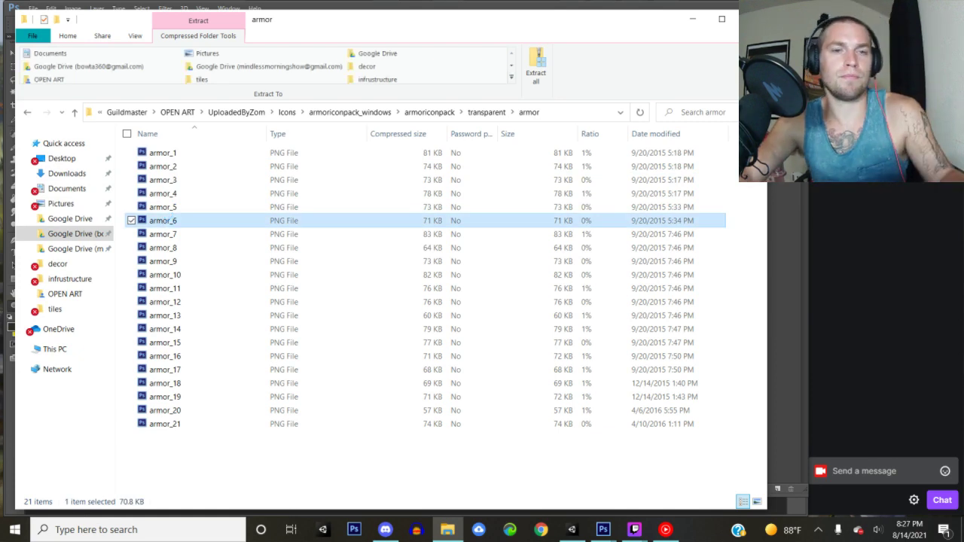
{"action": "key", "text": "Return"}
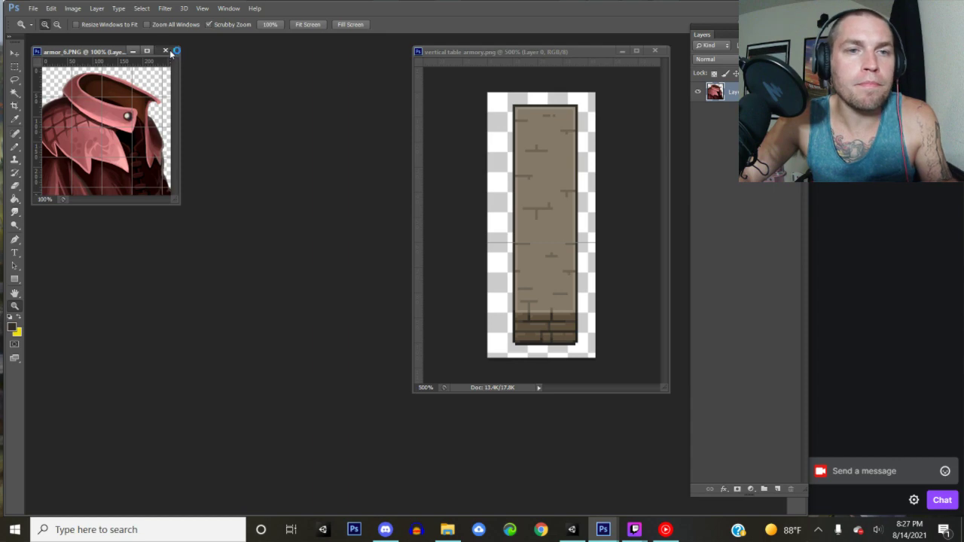
{"action": "left_click", "coordinate": [167, 51]}
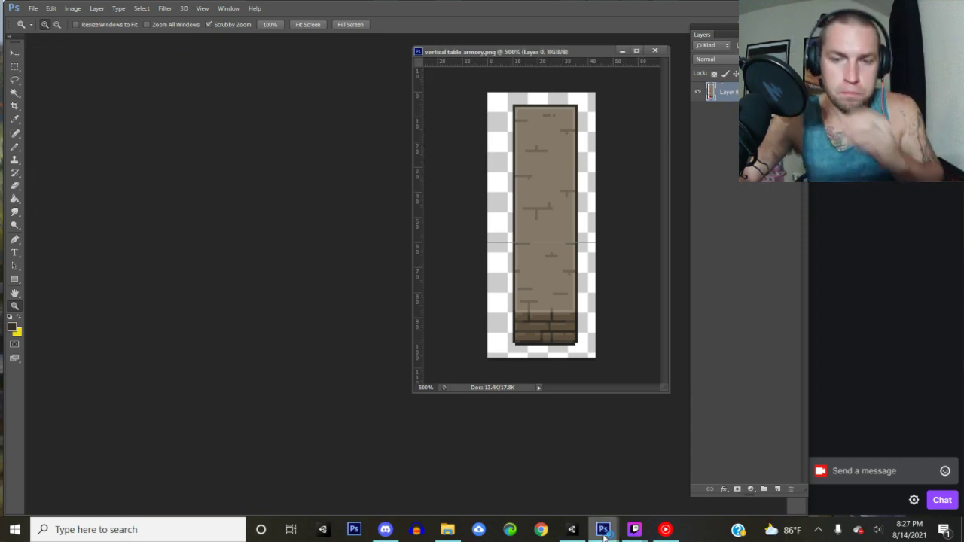
- Switch to Twitch Studio and change the stream from the main scene to the GRABBING BEER scene
{"action": "mouse_move", "coordinate": [634, 532]}
{"action": "left_click", "coordinate": [593, 477]}
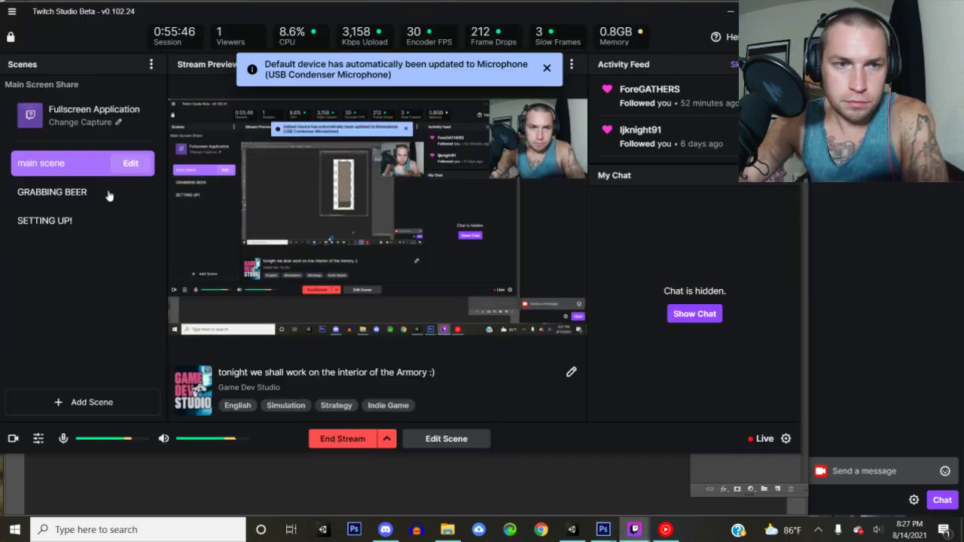
{"action": "left_click", "coordinate": [66, 194]}
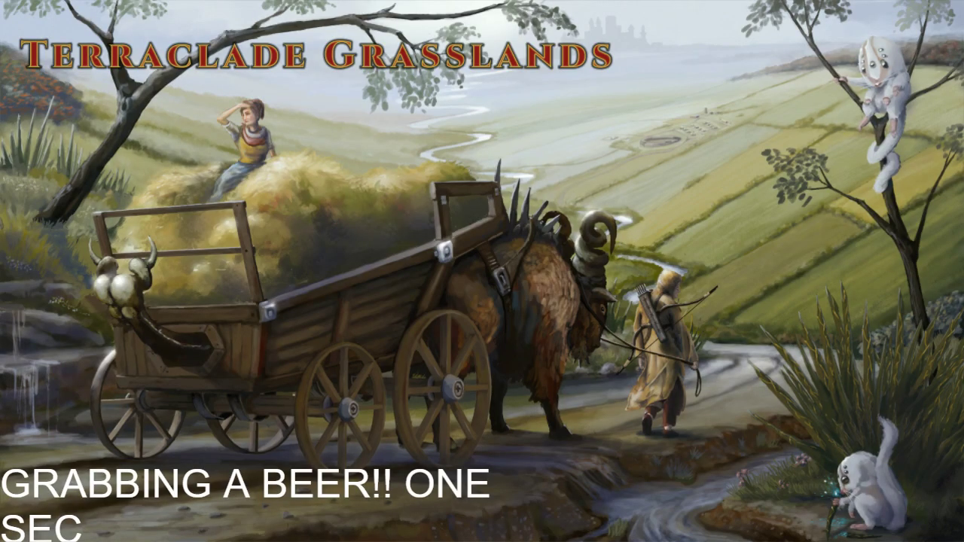
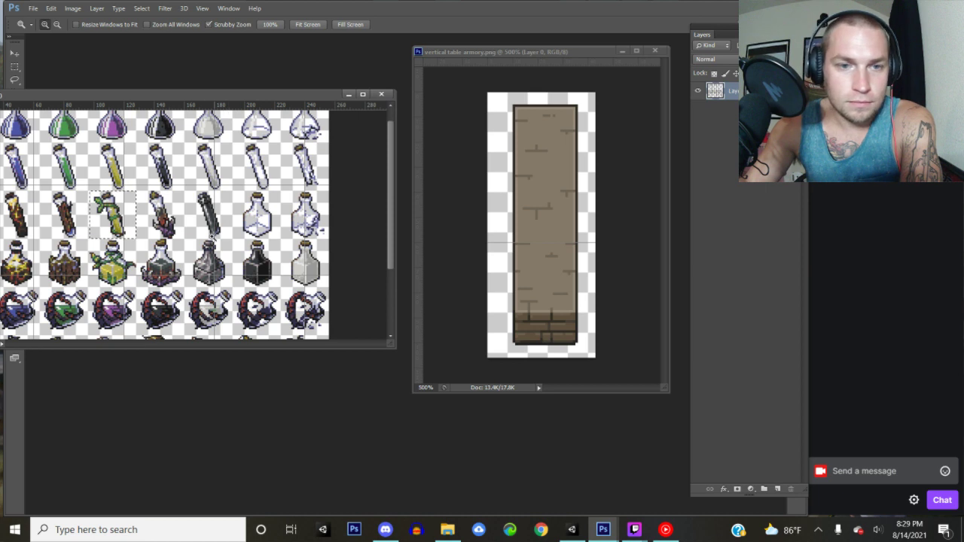
- Copy the blue flask with the red handle from the potion sheet onto the lower part of the vertical table
{"action": "left_click", "coordinate": [14, 78]}
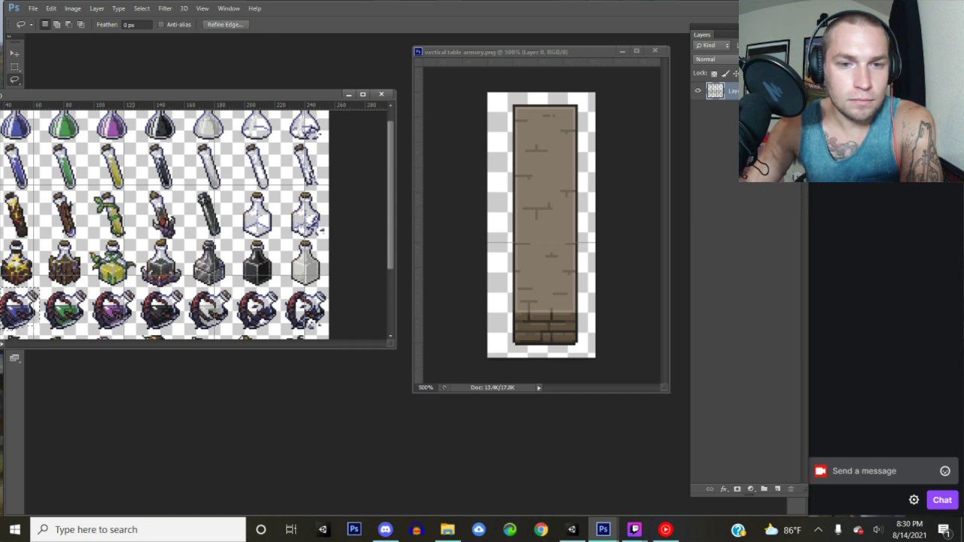
{"action": "left_click", "coordinate": [16, 54]}
{"action": "left_click_drag", "start_coordinate": [22, 305], "coordinate": [539, 284]}
{"action": "left_click_drag", "start_coordinate": [553, 241], "coordinate": [584, 262]}
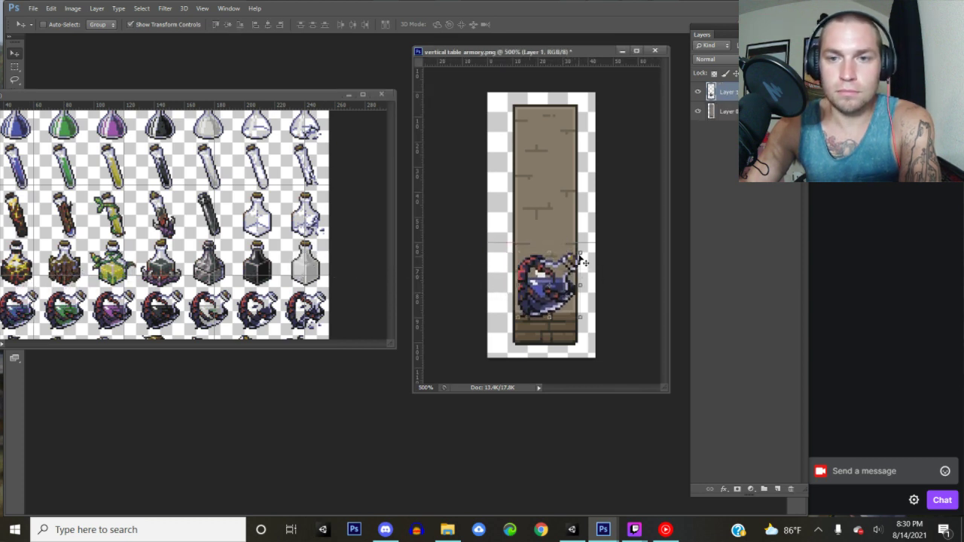
- Scale the blue flask to about 80% and centre it near the lower end of the tabletop
{"action": "key", "text": "ctrl+t"}
{"action": "left_click_drag", "start_coordinate": [580, 253], "coordinate": [568, 268]}
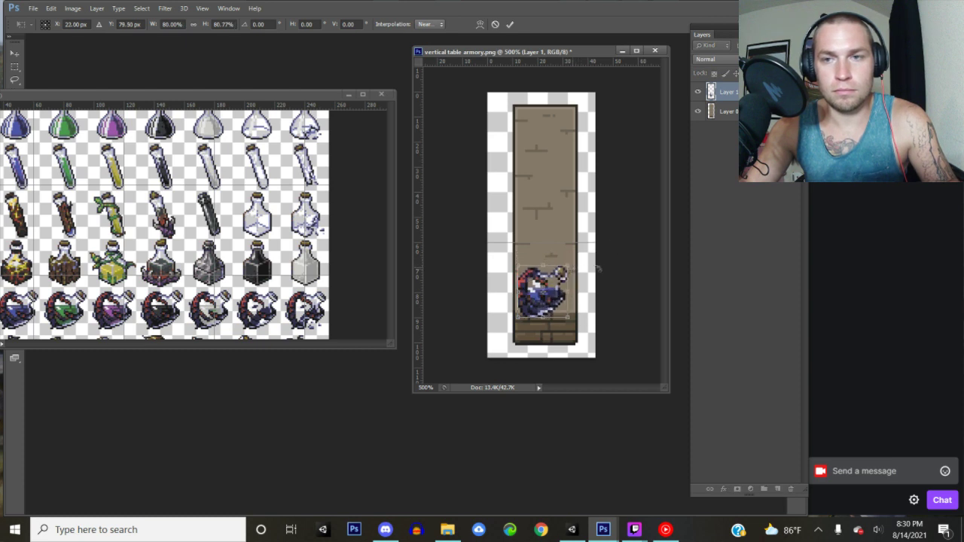
{"action": "left_click", "coordinate": [511, 24]}
{"action": "left_click_drag", "start_coordinate": [543, 290], "coordinate": [548, 291]}
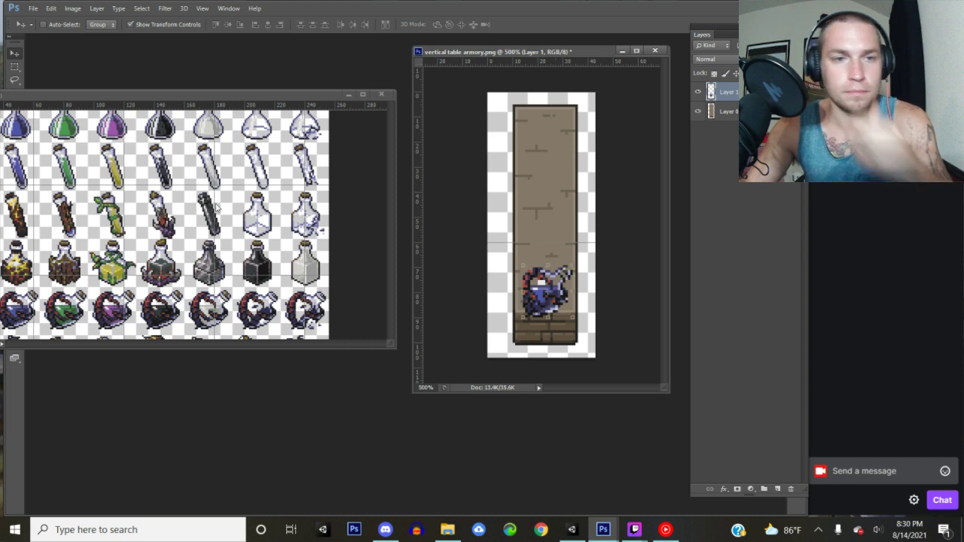
- Lasso the brown root-covered bottle in the potion sheet and move a copy onto the vertical table
{"action": "left_click", "coordinate": [14, 78]}
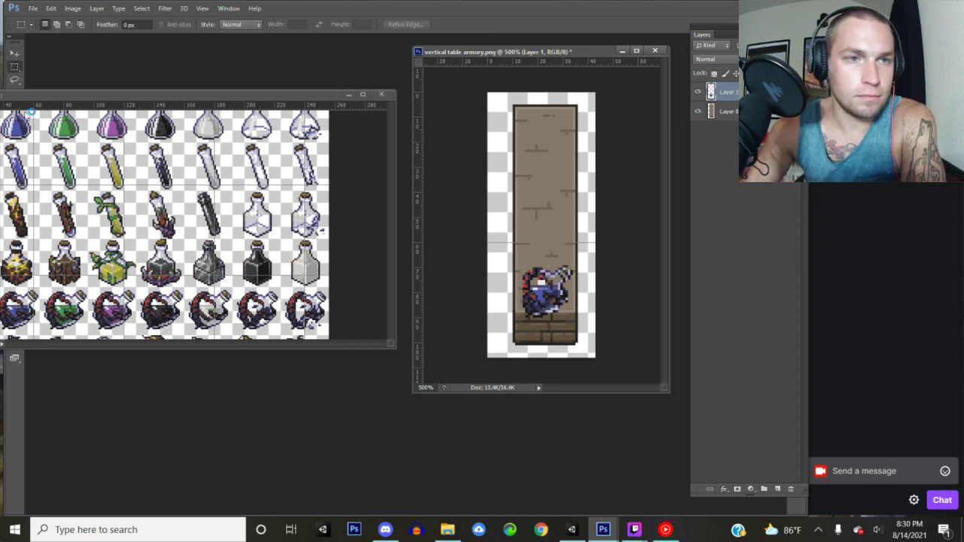
{"action": "left_click", "coordinate": [44, 197]}
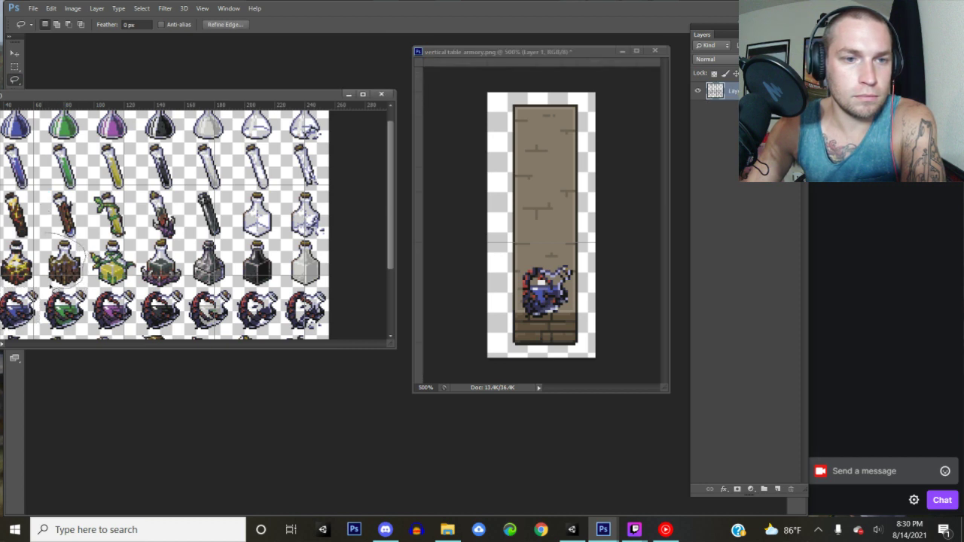
{"action": "left_click", "coordinate": [14, 53]}
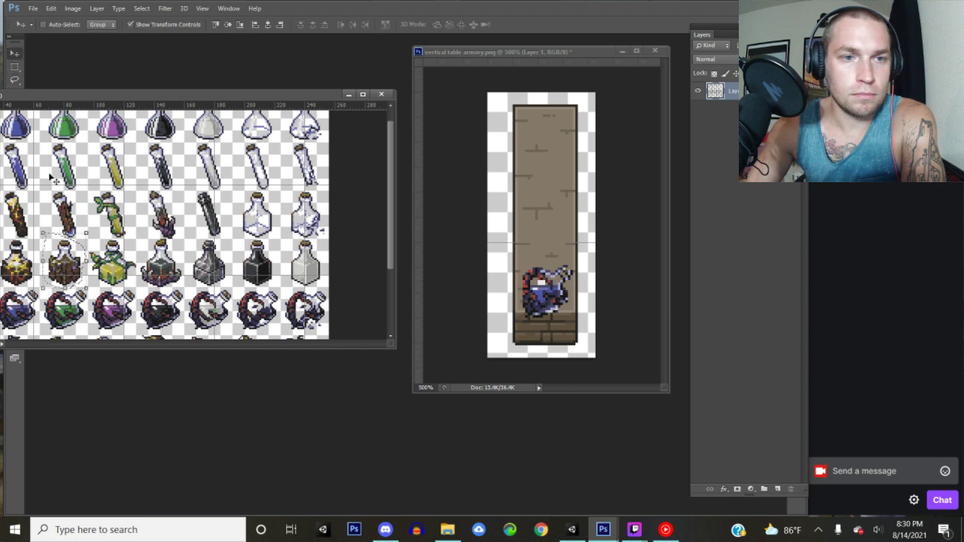
{"action": "left_click_drag", "start_coordinate": [75, 275], "coordinate": [544, 205]}
- Scale the brown bottle to about 86% width and 83% height and place it just above the blue flask
{"action": "key", "text": "ctrl+t"}
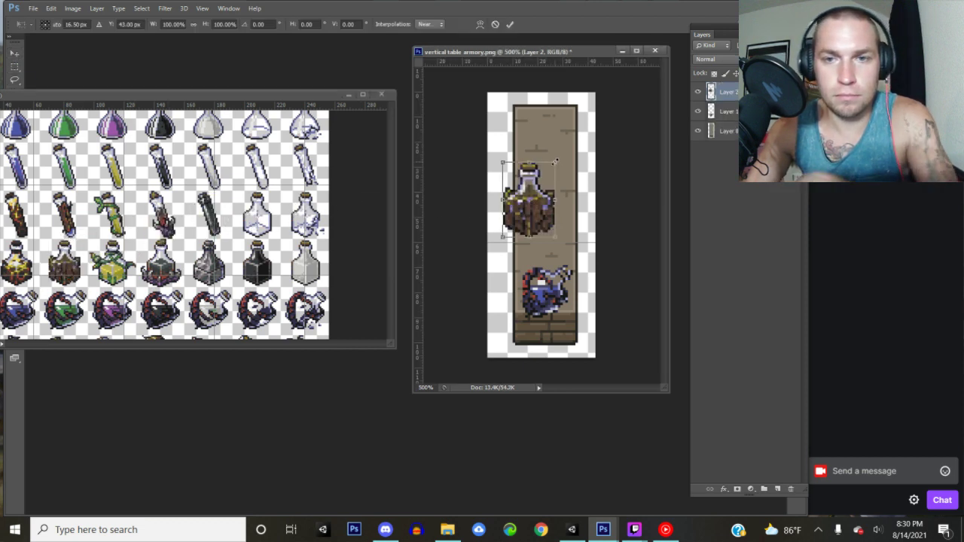
{"action": "left_click_drag", "start_coordinate": [555, 162], "coordinate": [546, 172]}
{"action": "left_click_drag", "start_coordinate": [533, 213], "coordinate": [554, 239]}
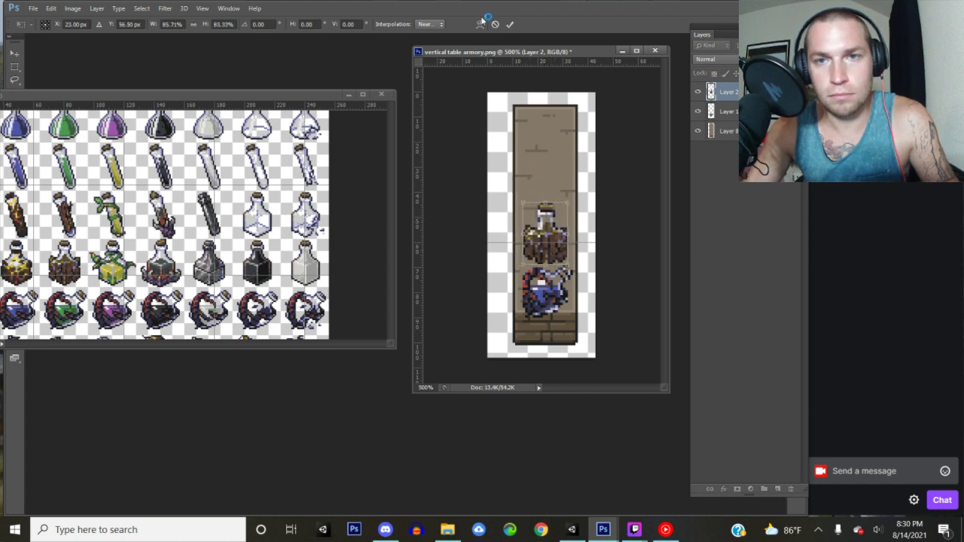
{"action": "left_click", "coordinate": [510, 24]}
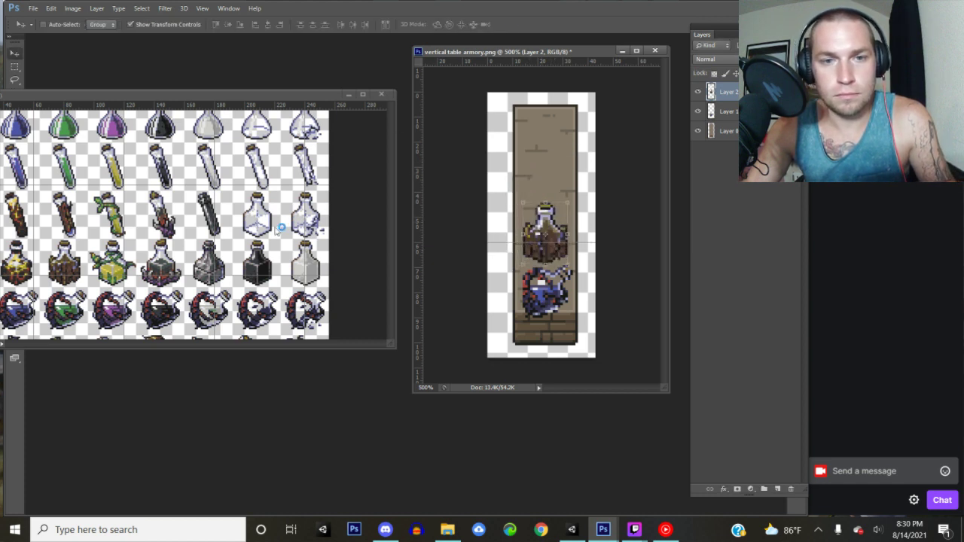
- Lasso the light grey square bottle in the potion sheet and place a copy above the brown bottle on the table
{"action": "left_click", "coordinate": [15, 79]}
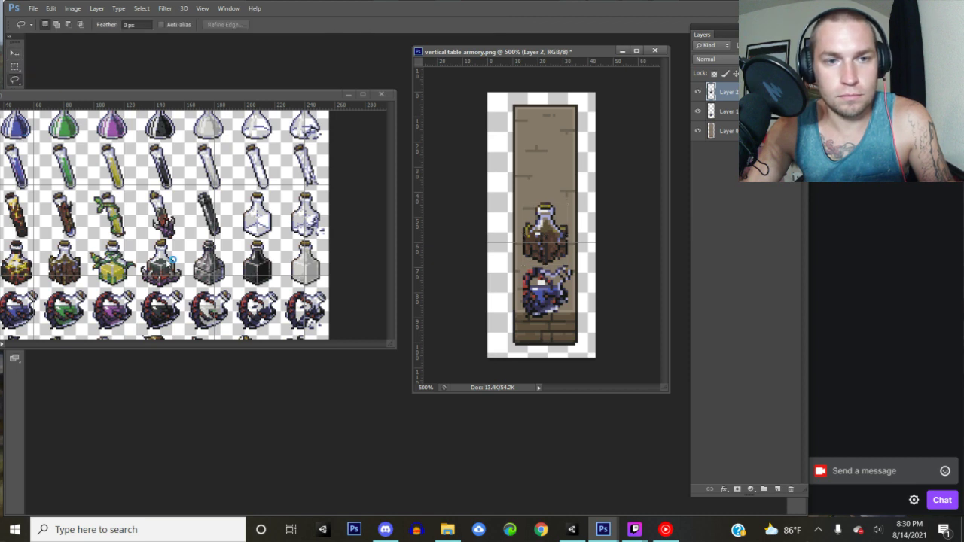
{"action": "left_click_drag", "start_coordinate": [46, 240], "coordinate": [48, 285]}
{"action": "left_click", "coordinate": [287, 254]}
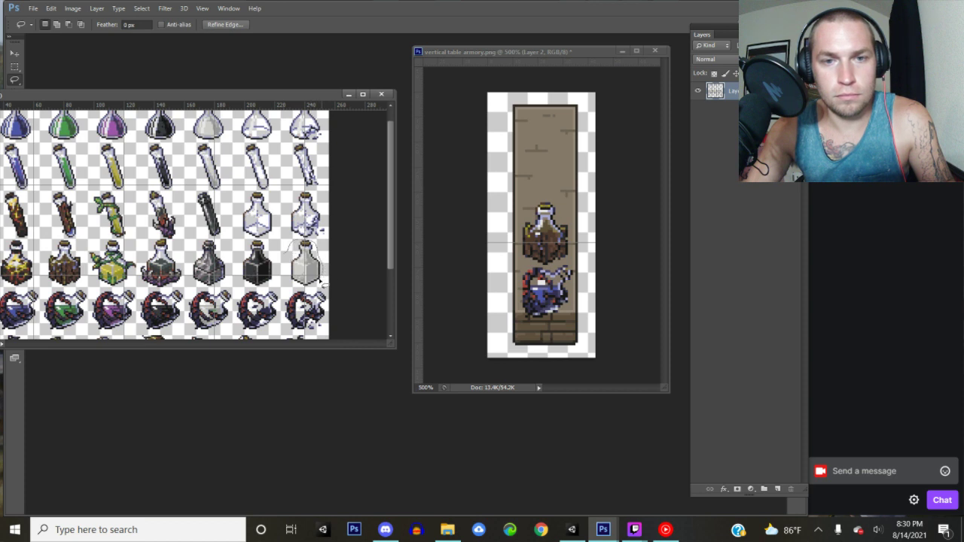
{"action": "left_click", "coordinate": [14, 54]}
{"action": "left_click_drag", "start_coordinate": [305, 260], "coordinate": [556, 204]}
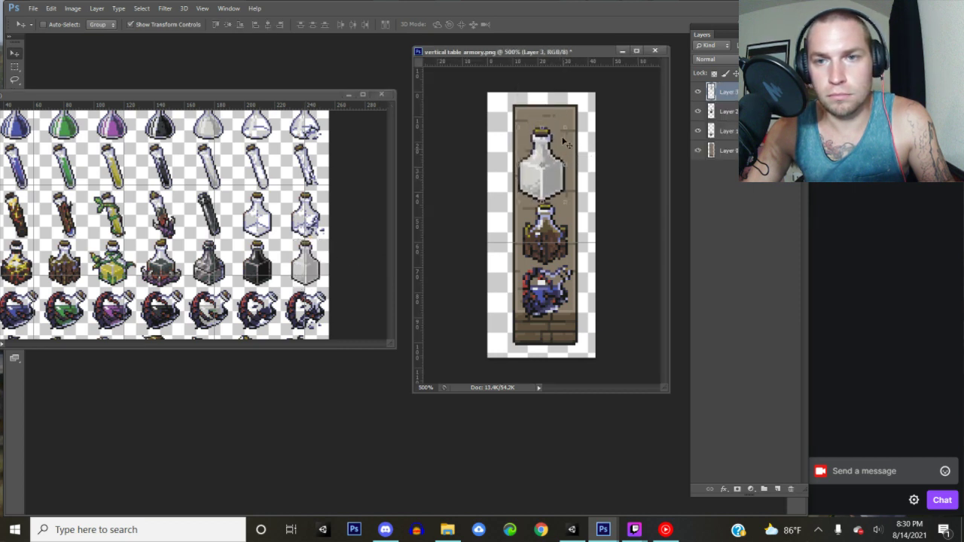
- Scale down the light grey bottle and place it just above the brown bottle, slightly right of the tabletop's centre
{"action": "key", "text": "ctrl+t"}
{"action": "left_click_drag", "start_coordinate": [565, 128], "coordinate": [555, 148]}
{"action": "left_click", "coordinate": [511, 25]}
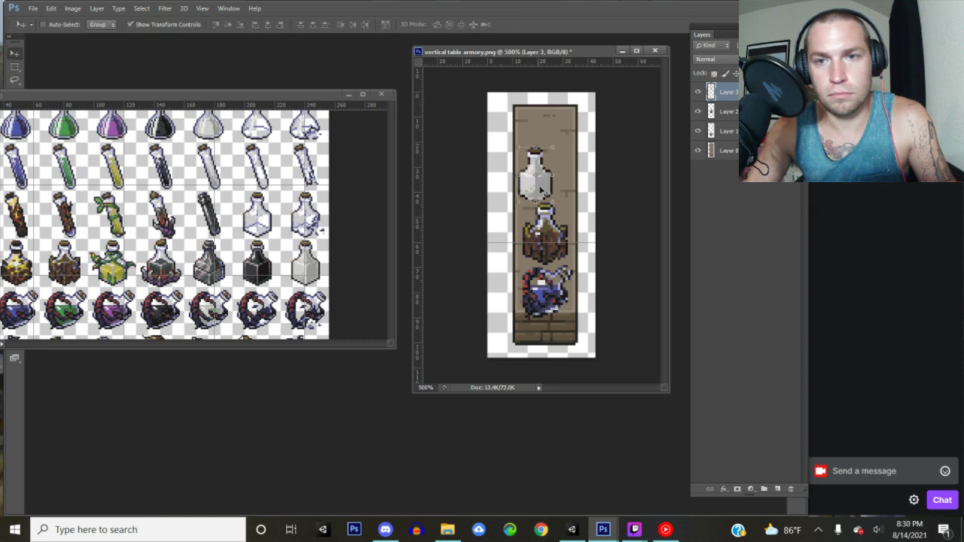
{"action": "left_click_drag", "start_coordinate": [544, 194], "coordinate": [568, 171]}
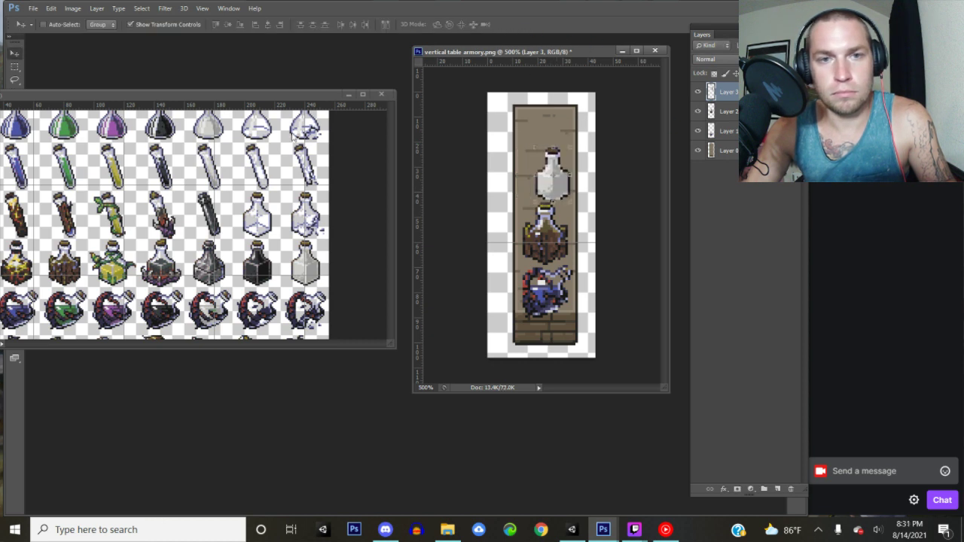
- Lasso the purple flask in the potion sheet and move a copy onto the vertical table
{"action": "left_click", "coordinate": [165, 101]}
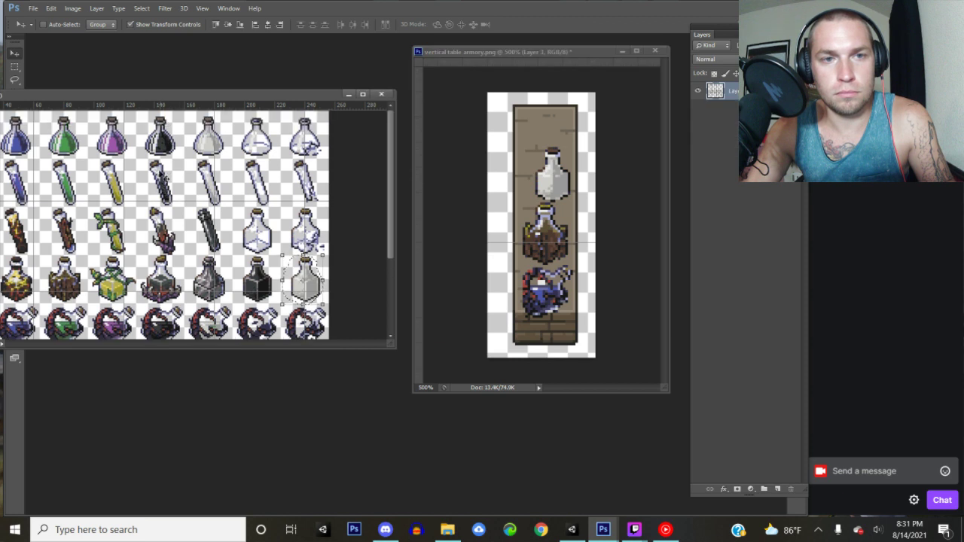
{"action": "left_click", "coordinate": [15, 79]}
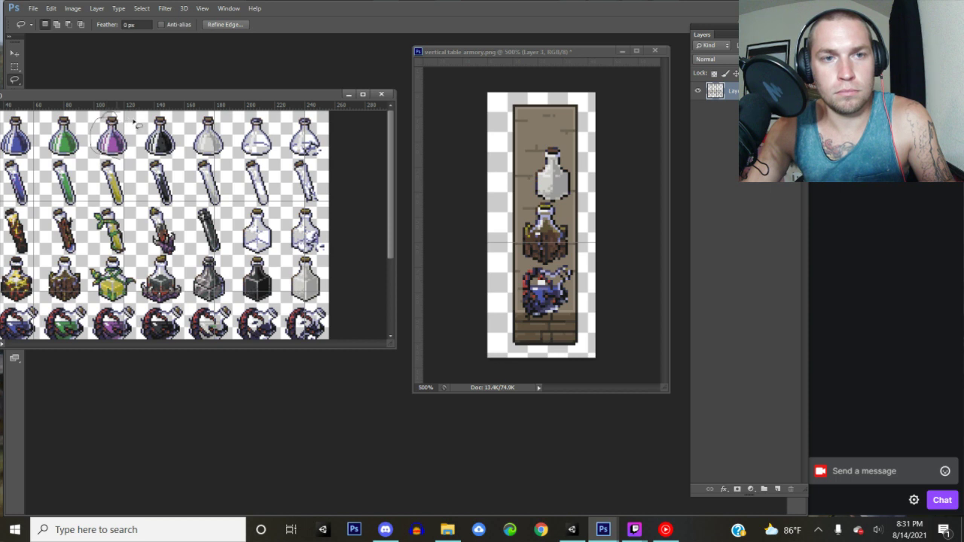
{"action": "left_click_drag", "start_coordinate": [122, 161], "coordinate": [113, 115]}
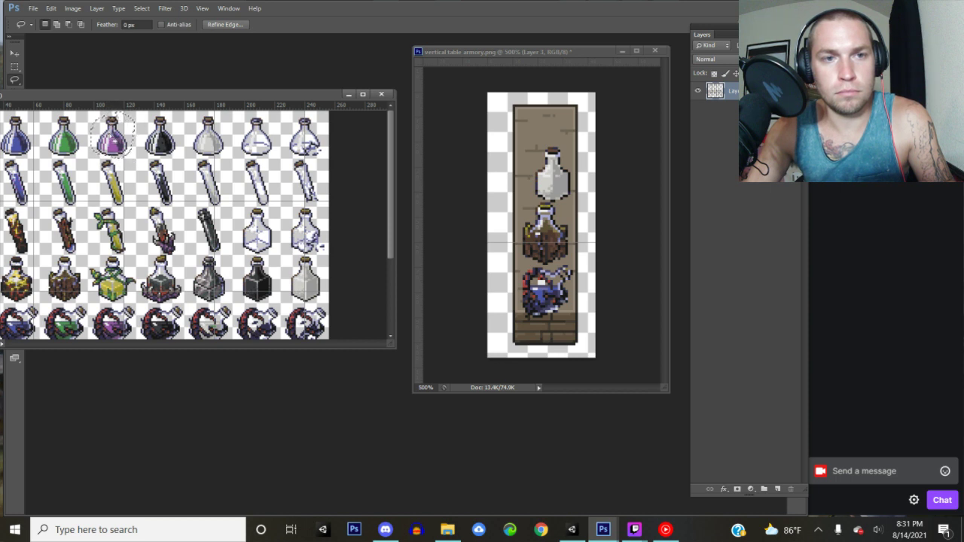
{"action": "left_click", "coordinate": [57, 25]}
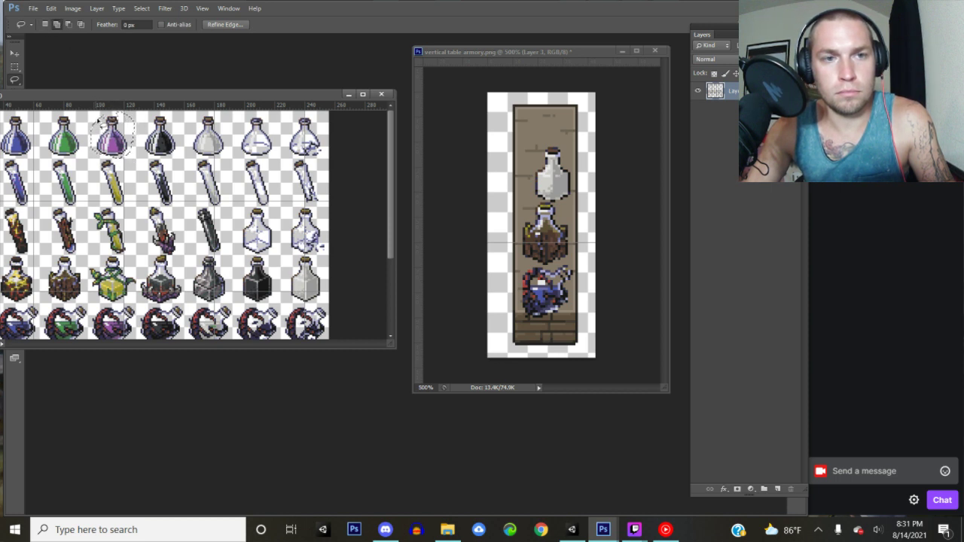
{"action": "left_click", "coordinate": [14, 53]}
{"action": "mouse_move", "coordinate": [104, 149]}
{"action": "left_mouse_down"}
{"action": "mouse_move", "coordinate": [249, 150]}
{"action": "mouse_move", "coordinate": [526, 195]}
{"action": "mouse_move", "coordinate": [519, 202]}
{"action": "left_mouse_up"}
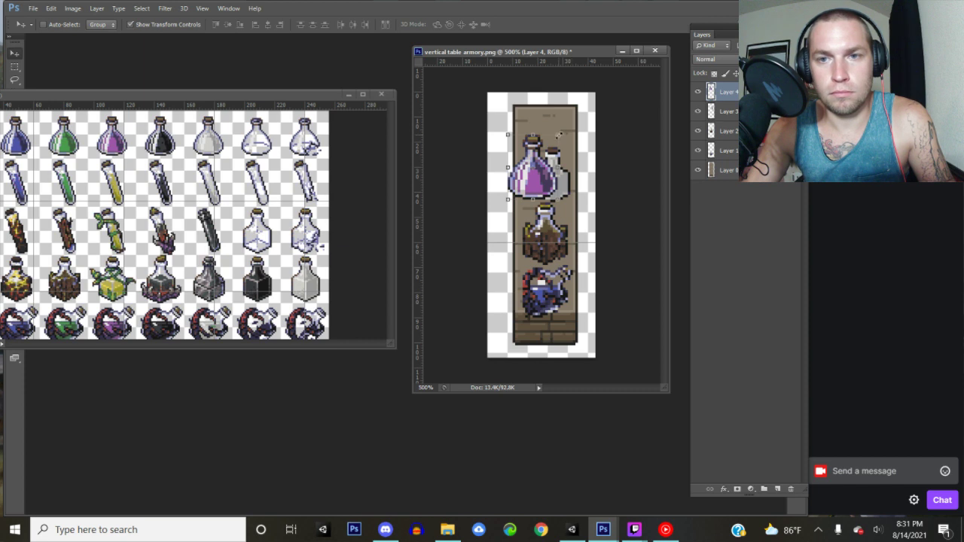
- Scale the purple flask to about 75% width and 73% height and place it at the upper end of the tabletop
{"action": "left_click_drag", "start_coordinate": [559, 134], "coordinate": [555, 151]}
{"action": "left_click_drag", "start_coordinate": [534, 183], "coordinate": [556, 130]}
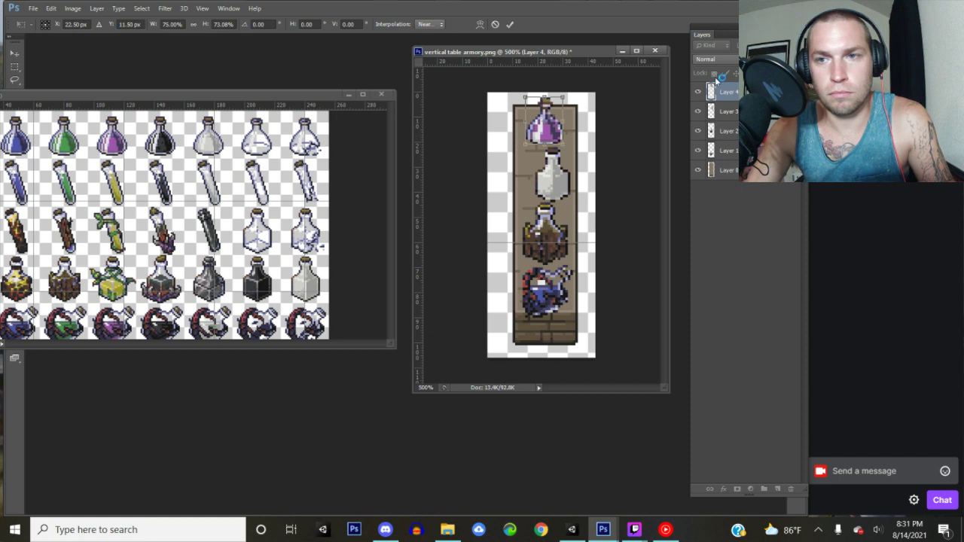
{"action": "left_click", "coordinate": [510, 25]}
- Hide the stone table layer and save the potions as a PNG named "vertical table armory setup1" in the A NEW START folder
{"action": "left_click", "coordinate": [697, 172]}
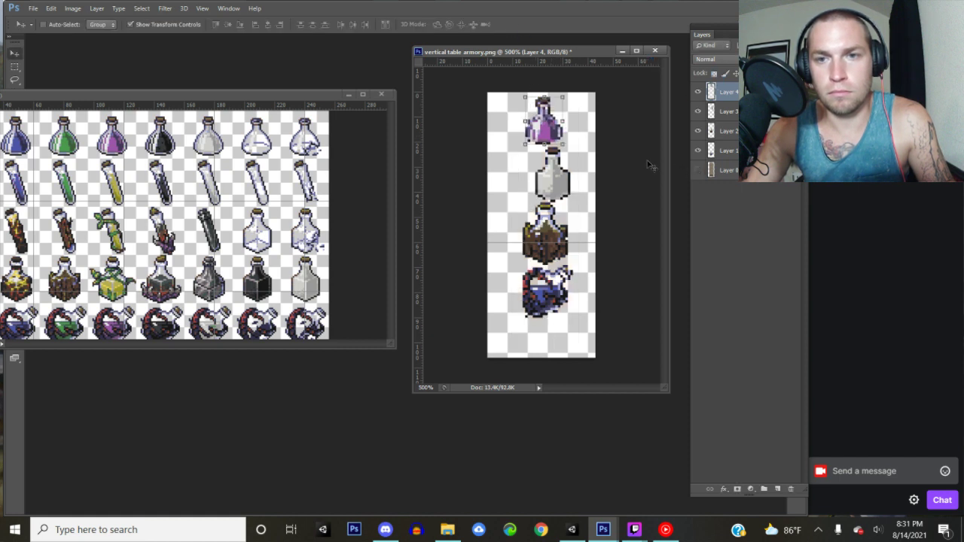
{"action": "left_click", "coordinate": [32, 10]}
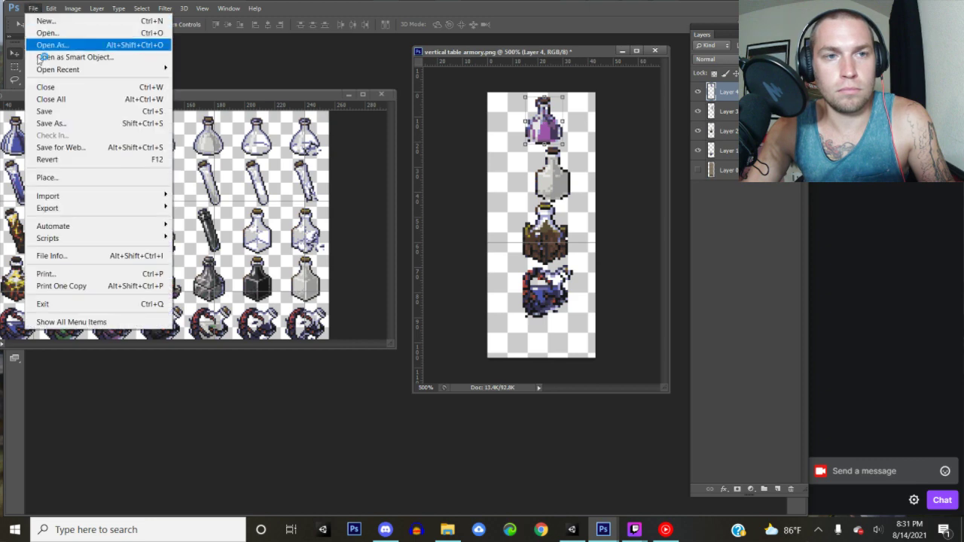
{"action": "left_click", "coordinate": [48, 123]}
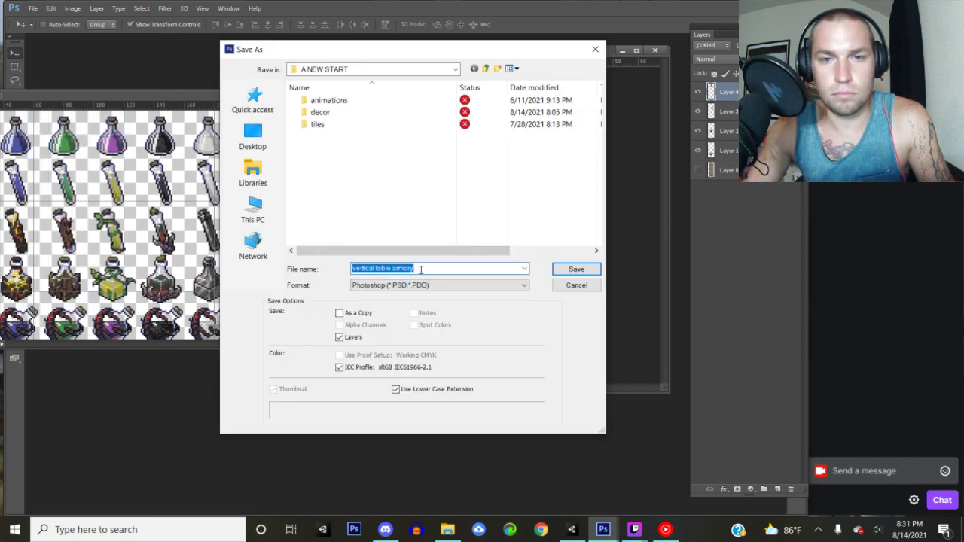
{"action": "left_click", "coordinate": [421, 268]}
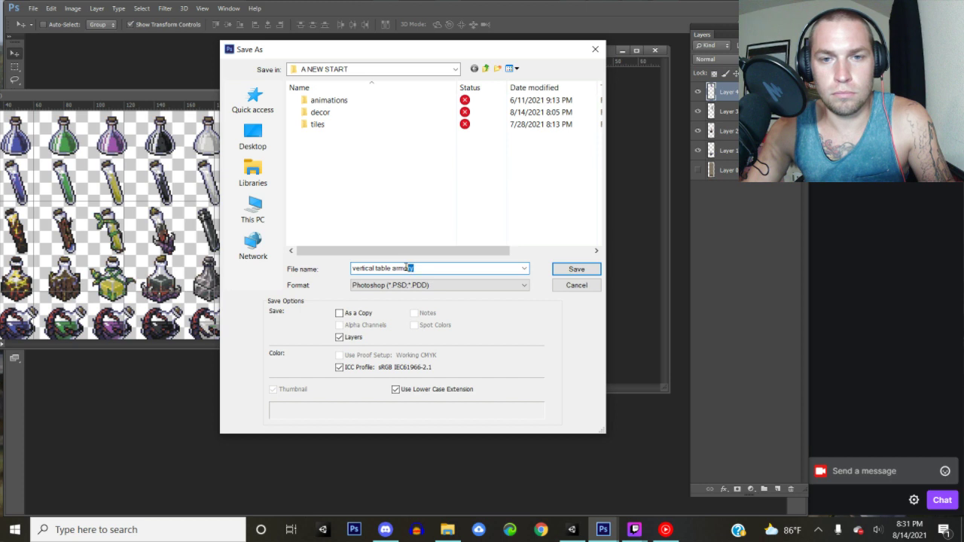
{"action": "type", "text": "s"}
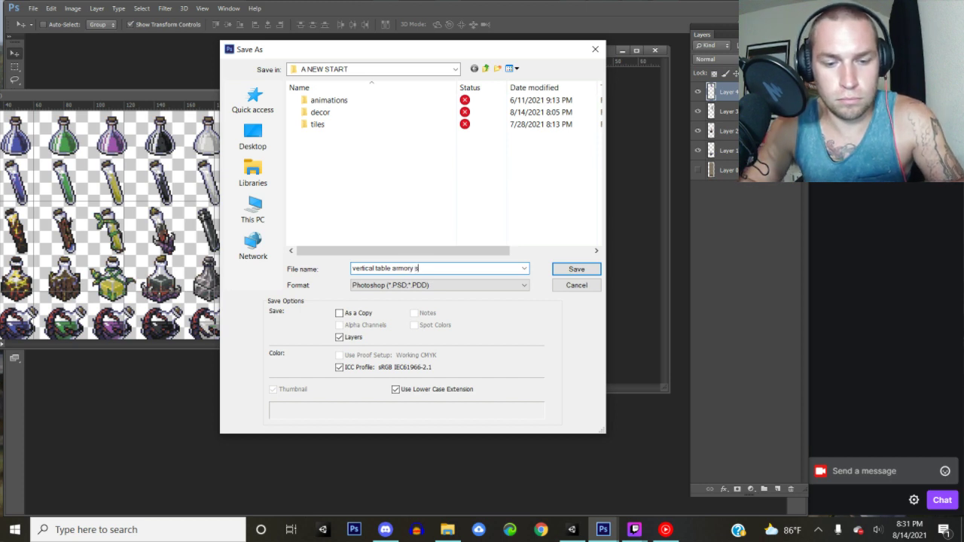
{"action": "type", "text": "etup1"}
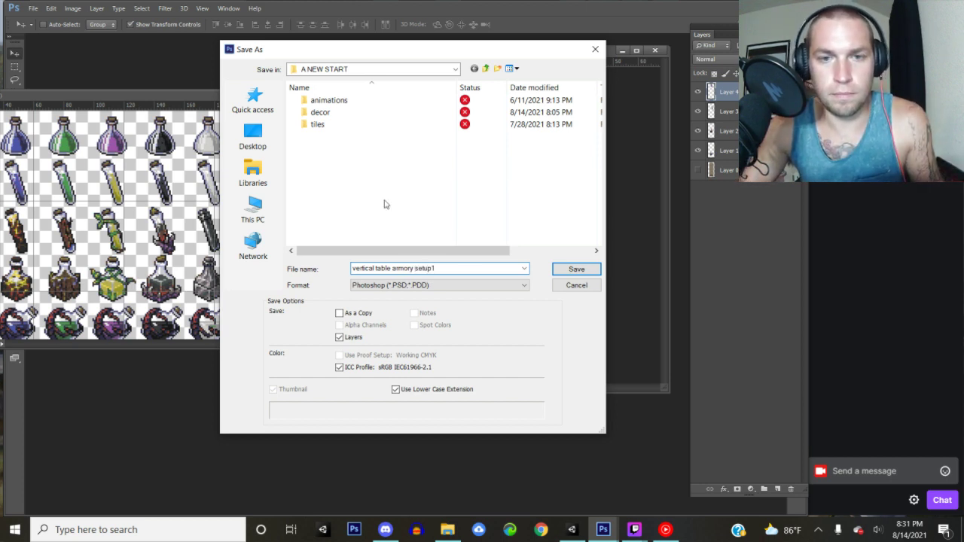
{"action": "left_click", "coordinate": [507, 286]}
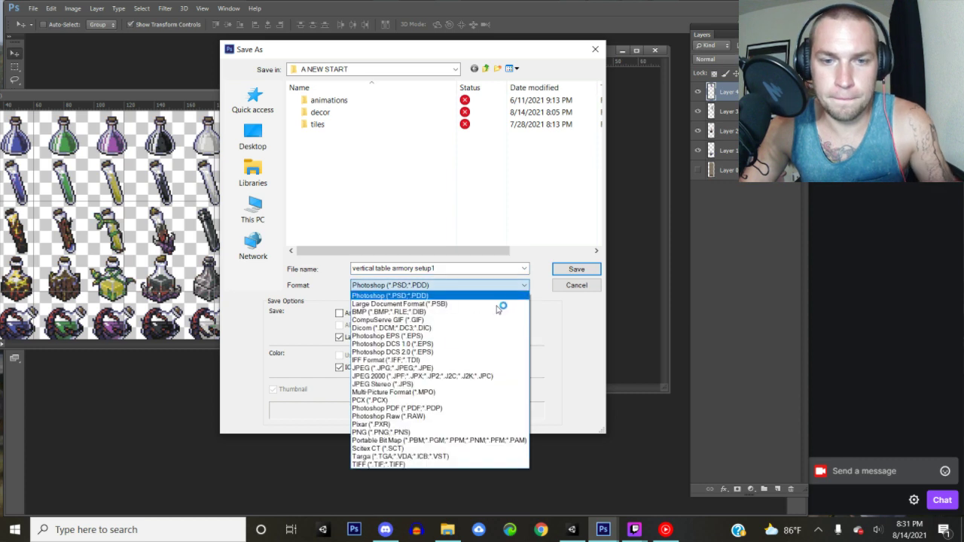
{"action": "left_click", "coordinate": [385, 425]}
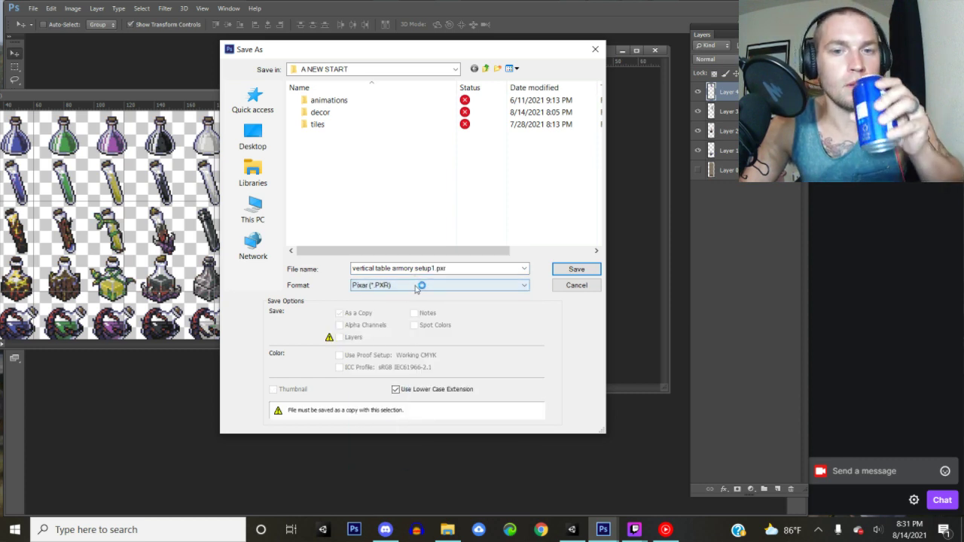
{"action": "left_click", "coordinate": [420, 285]}
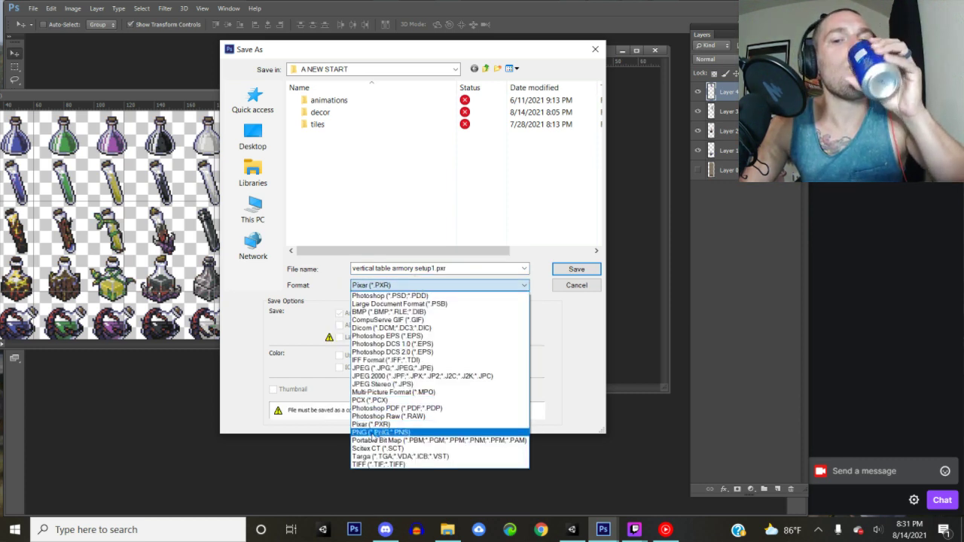
{"action": "left_click", "coordinate": [376, 433]}
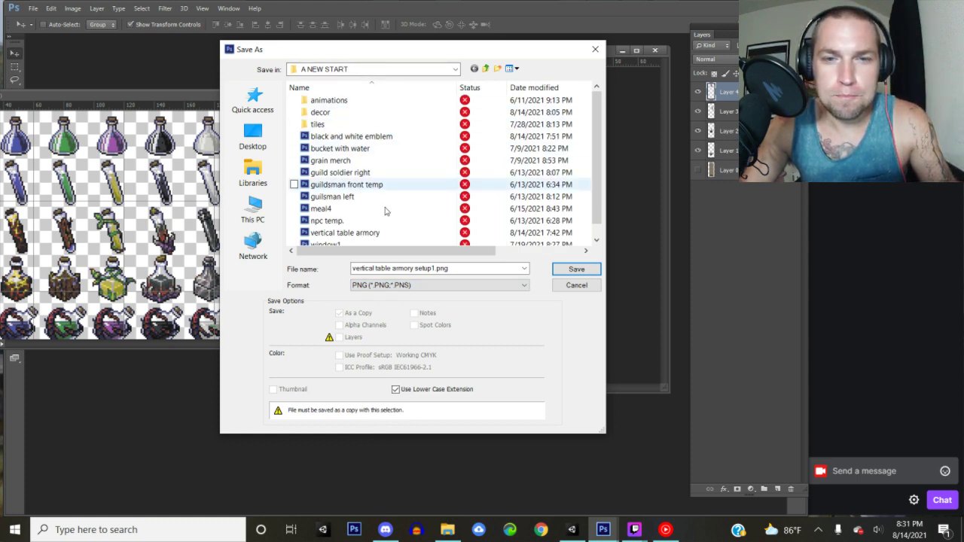
{"action": "left_click", "coordinate": [570, 269]}
{"action": "left_click", "coordinate": [516, 166]}
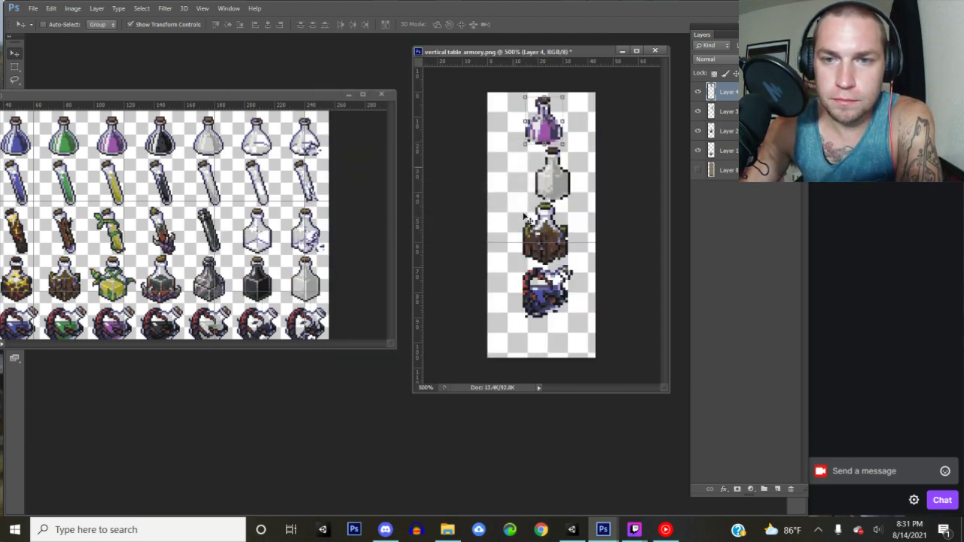
- Switch to Unity and apply the Sprite texture type to the vertical table armory setup1 image
{"action": "left_click", "coordinate": [571, 530]}
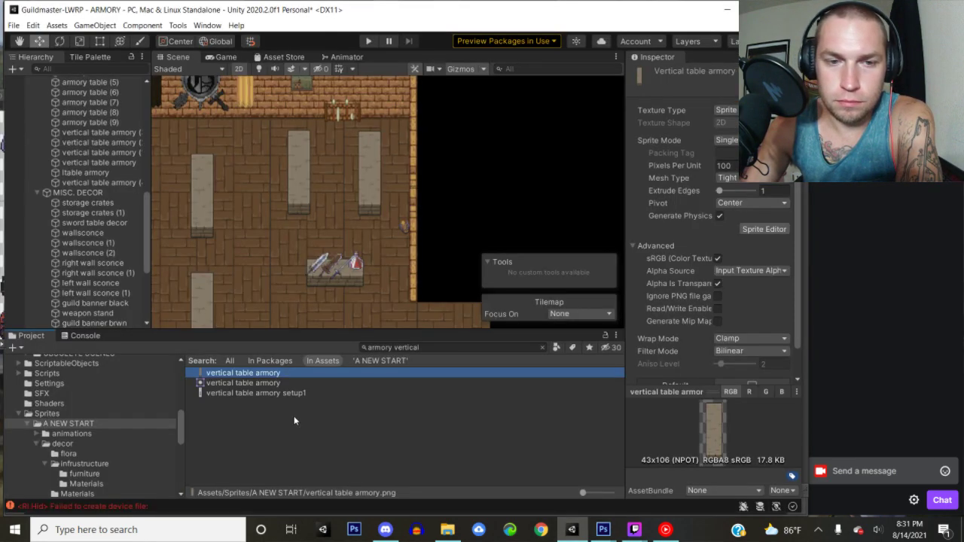
{"action": "left_click", "coordinate": [264, 394]}
{"action": "left_click", "coordinate": [727, 110]}
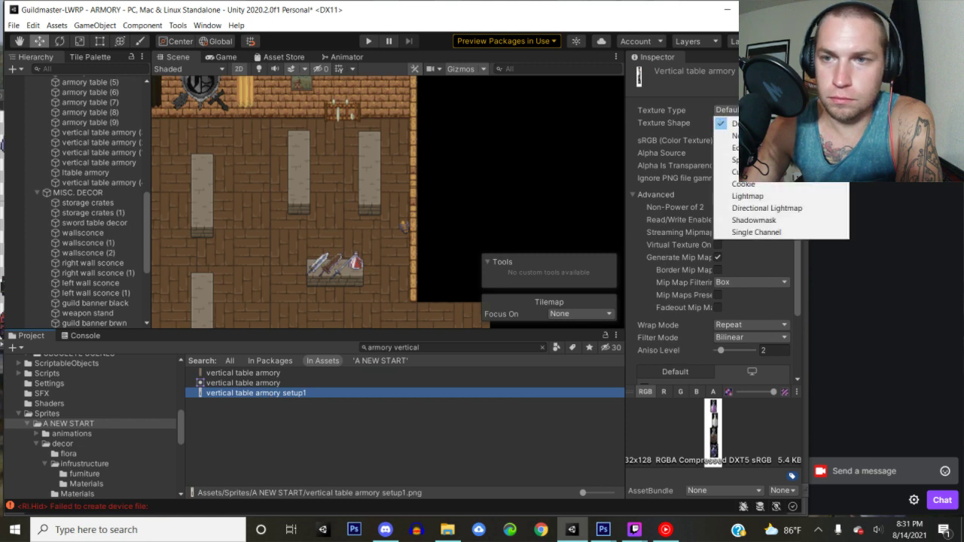
{"action": "left_click", "coordinate": [727, 161]}
{"action": "scroll", "coordinate": [756, 277], "scroll_direction": "down", "scroll_amount": 2}
{"action": "left_click", "coordinate": [775, 373]}
- Add the vertical table armory setup1 sprite to the scene outside the room and set its order in layer to 3
{"action": "left_click_drag", "start_coordinate": [235, 395], "coordinate": [461, 155]}
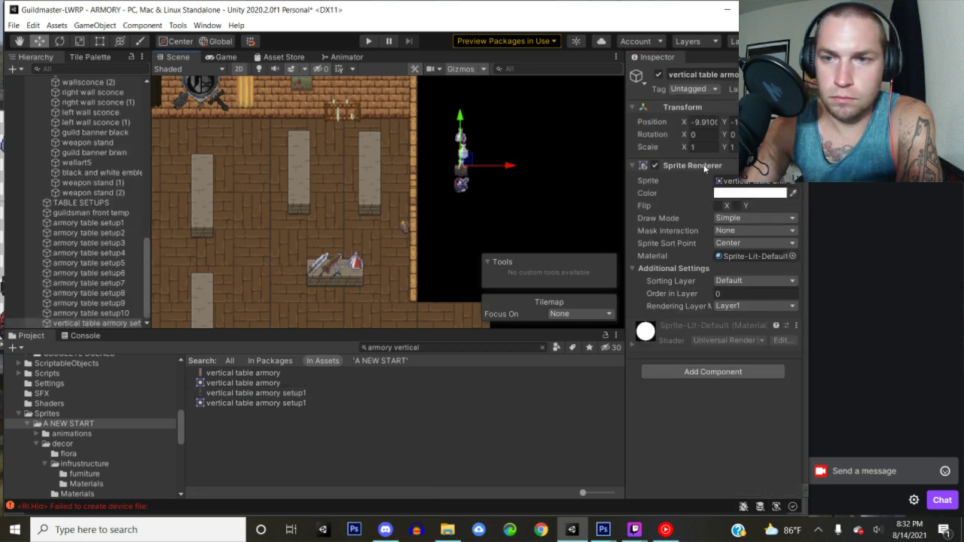
{"action": "left_click", "coordinate": [753, 293]}
{"action": "type", "text": "3"}
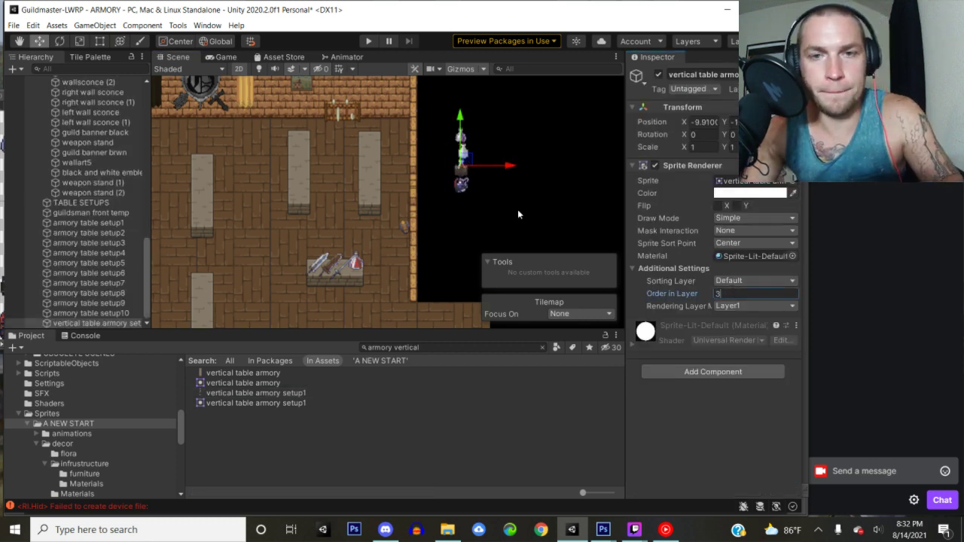
- Move the potion setup onto the vertical table nearest the armory's right wall
{"action": "left_click_drag", "start_coordinate": [466, 161], "coordinate": [376, 168]}
{"action": "scroll", "coordinate": [303, 186], "scroll_direction": "up", "scroll_amount": 5}
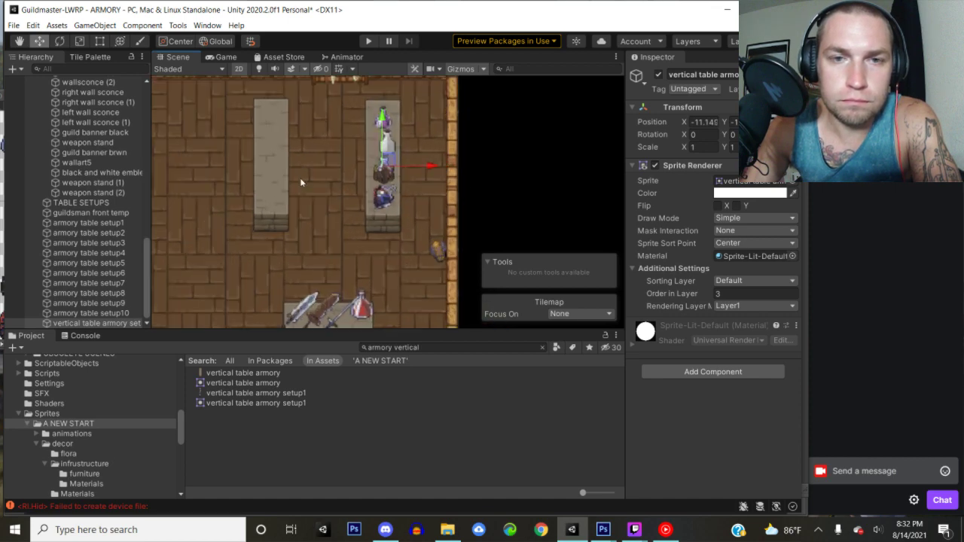
{"action": "scroll", "coordinate": [306, 191], "scroll_direction": "up", "scroll_amount": 4}
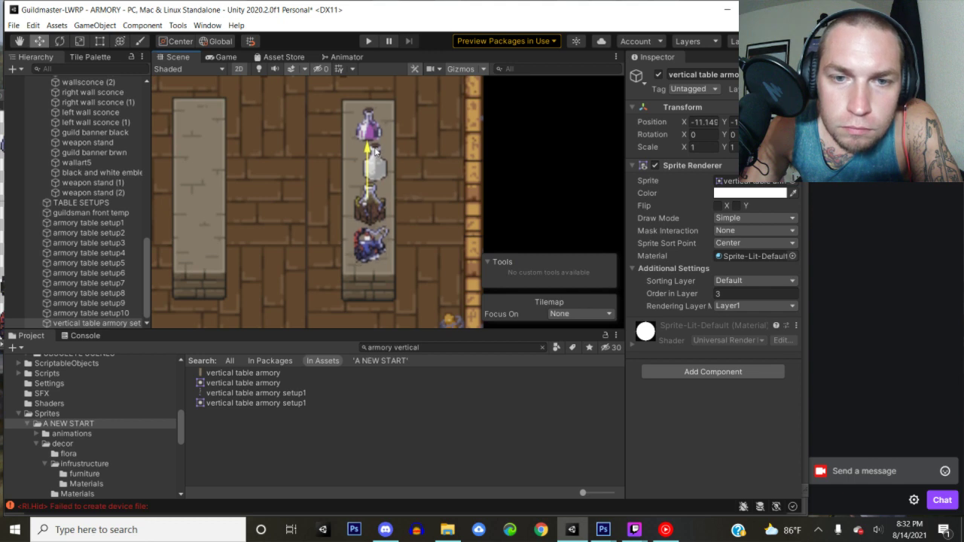
{"action": "scroll", "coordinate": [297, 192], "scroll_direction": "down", "scroll_amount": 5}
{"action": "middle_click_drag", "start_coordinate": [292, 216], "coordinate": [389, 196]}
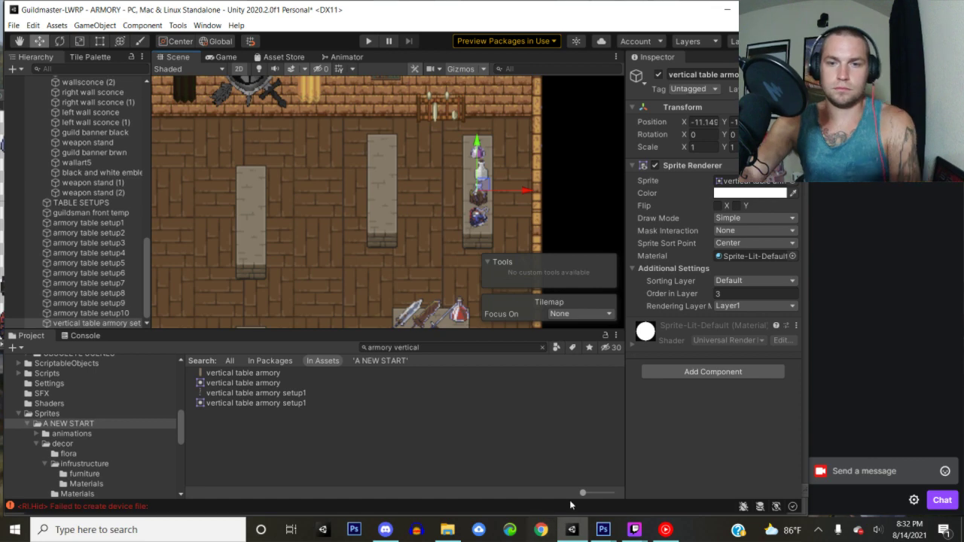
- Switch to Photoshop, minimize the potion sheet, and delete the four potion layers so that only the visible stone table layer remains
{"action": "mouse_move", "coordinate": [607, 531]}
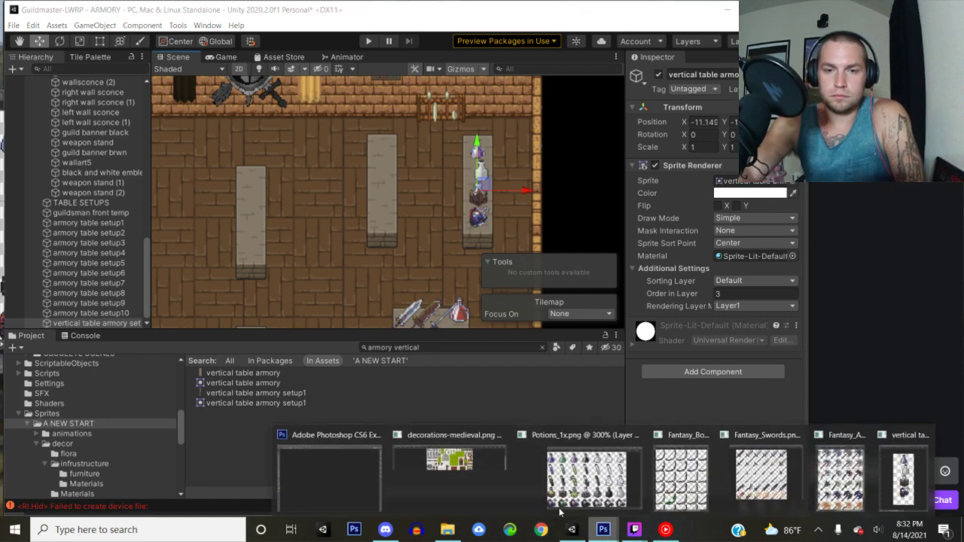
{"action": "left_click", "coordinate": [345, 478]}
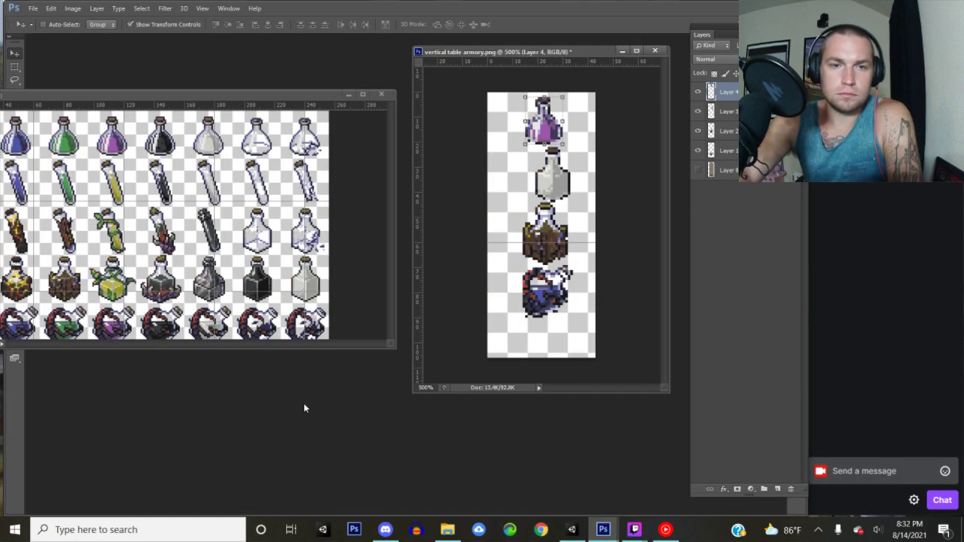
{"action": "left_click", "coordinate": [348, 95]}
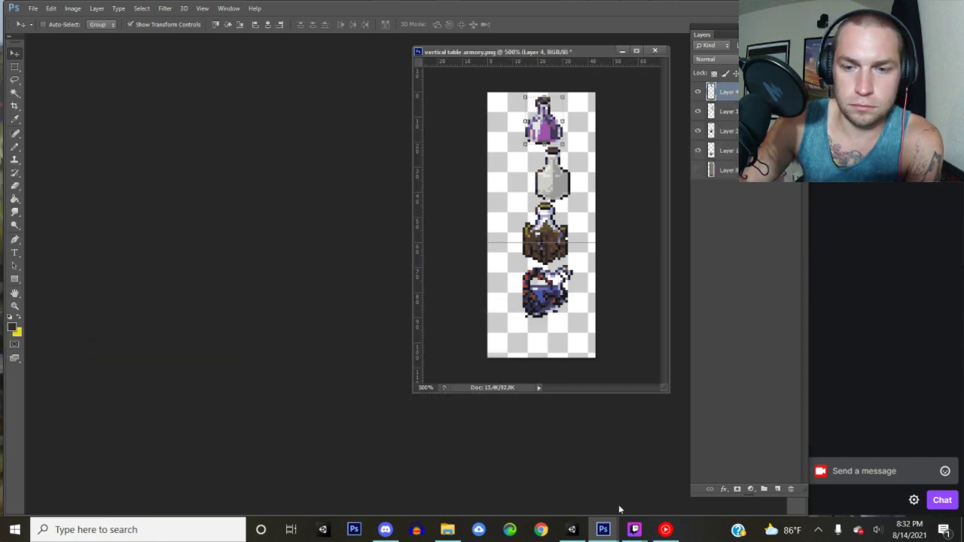
{"action": "mouse_move", "coordinate": [602, 529]}
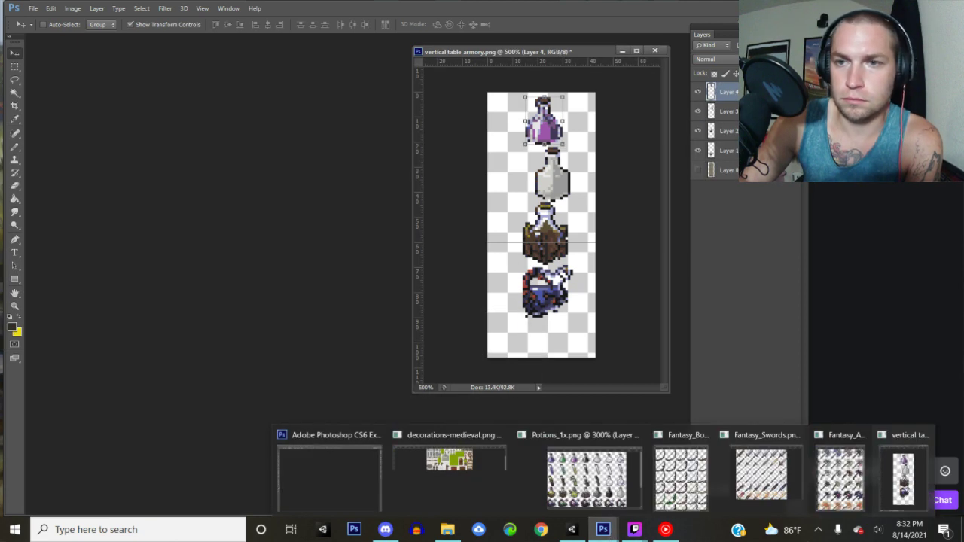
{"action": "left_click", "coordinate": [727, 150], "text": "shift"}
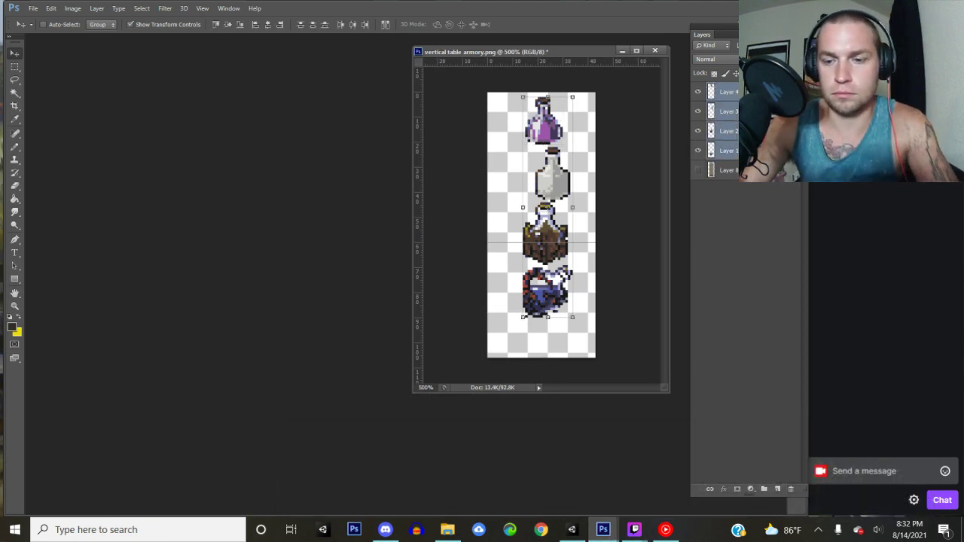
{"action": "key", "text": "Delete"}
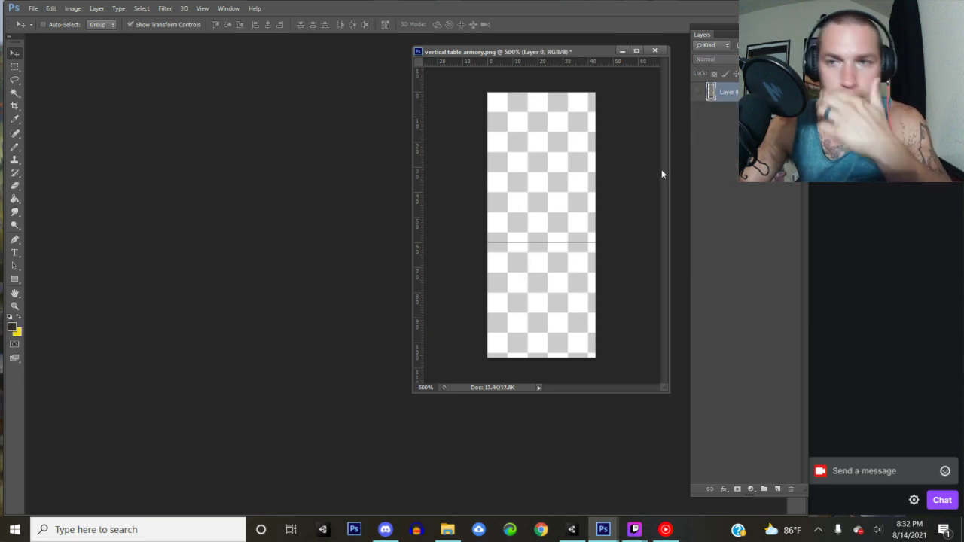
{"action": "left_click", "coordinate": [699, 94]}
- Bring up the Fantasy_Swords.png sheet and move its window beside the vertical table image
{"action": "mouse_move", "coordinate": [607, 533]}
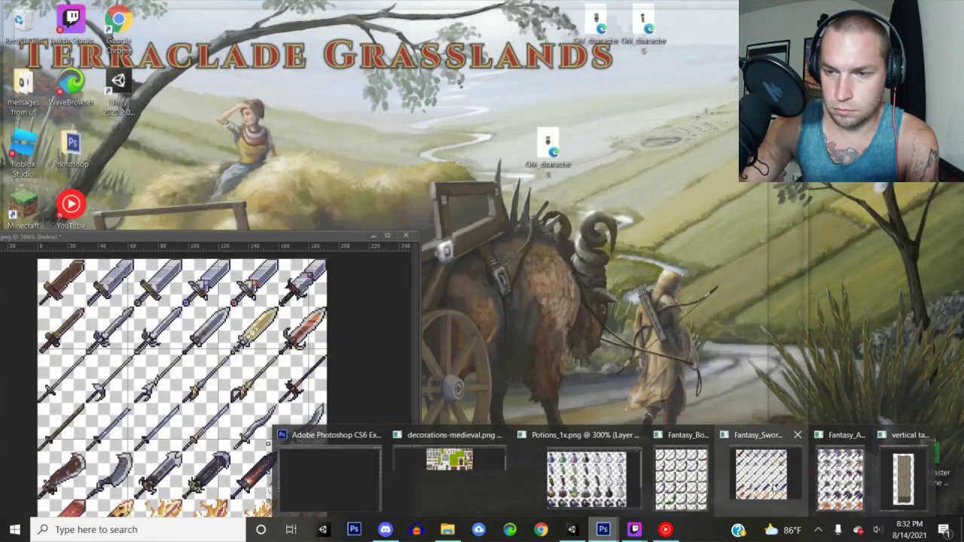
{"action": "left_click", "coordinate": [766, 488]}
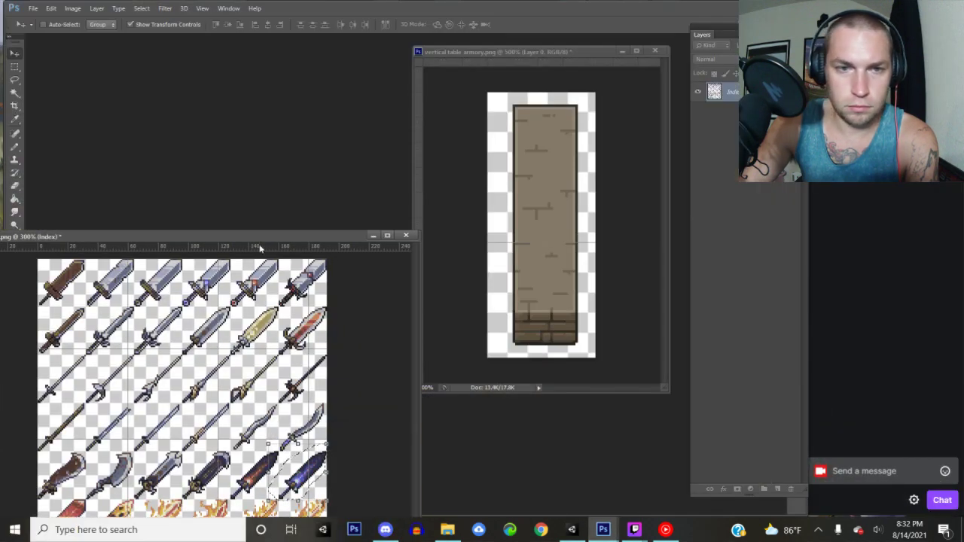
{"action": "left_click_drag", "start_coordinate": [256, 235], "coordinate": [210, 96]}
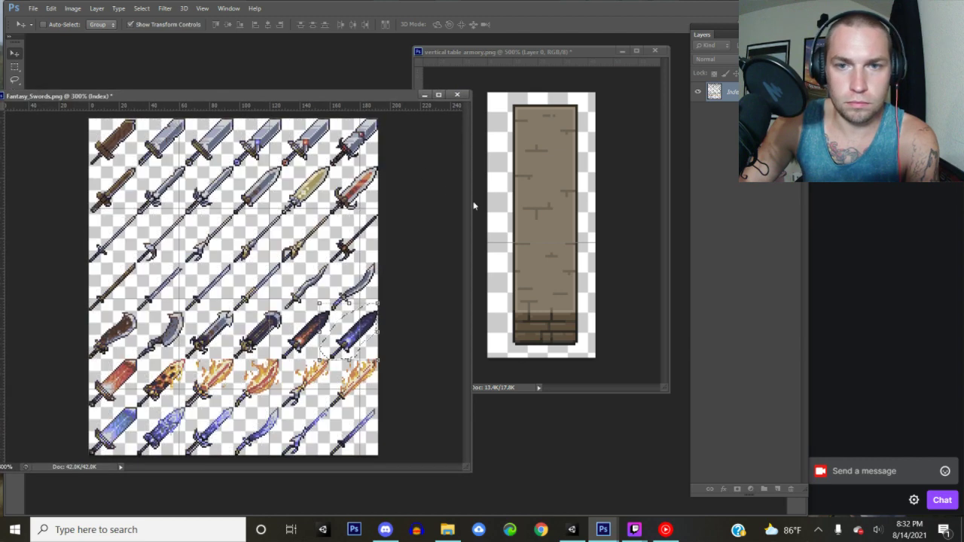
- Reposition the sword sheet clear of the table image, copy the golden sword onto the stone table, and undo its accidental transformation
{"action": "left_click_drag", "start_coordinate": [472, 201], "coordinate": [367, 205]}
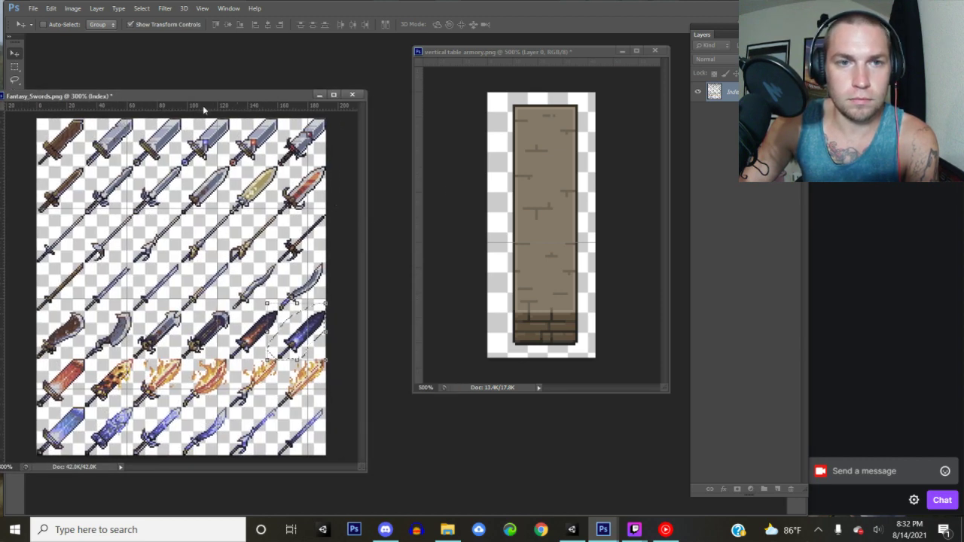
{"action": "left_click_drag", "start_coordinate": [208, 90], "coordinate": [250, 70]}
{"action": "left_click", "coordinate": [14, 79]}
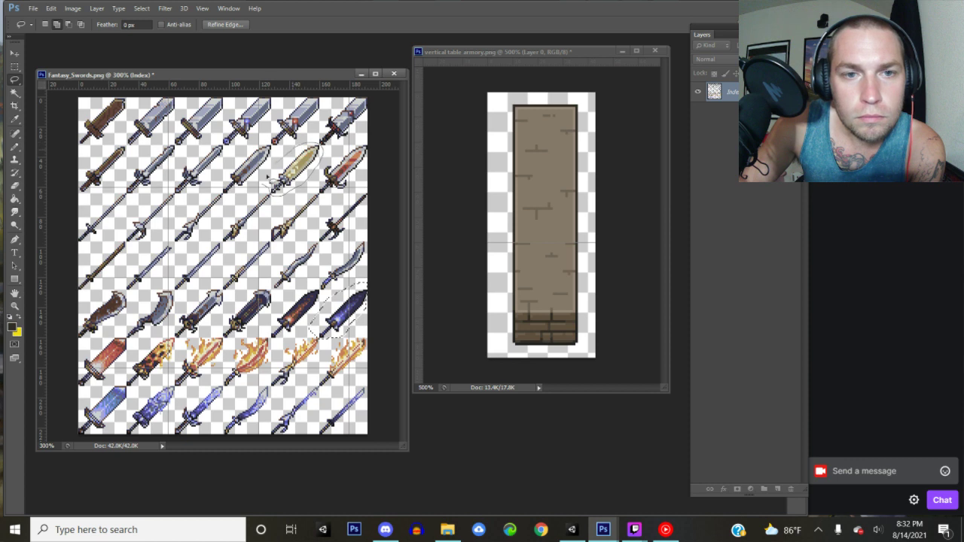
{"action": "key", "text": "v"}
{"action": "left_click_drag", "start_coordinate": [294, 172], "coordinate": [571, 237]}
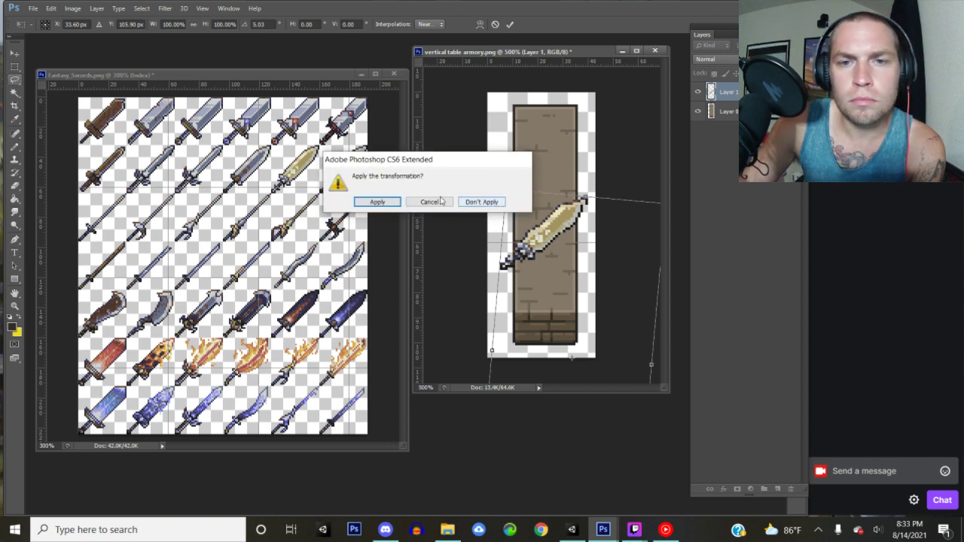
{"action": "left_click", "coordinate": [378, 203]}
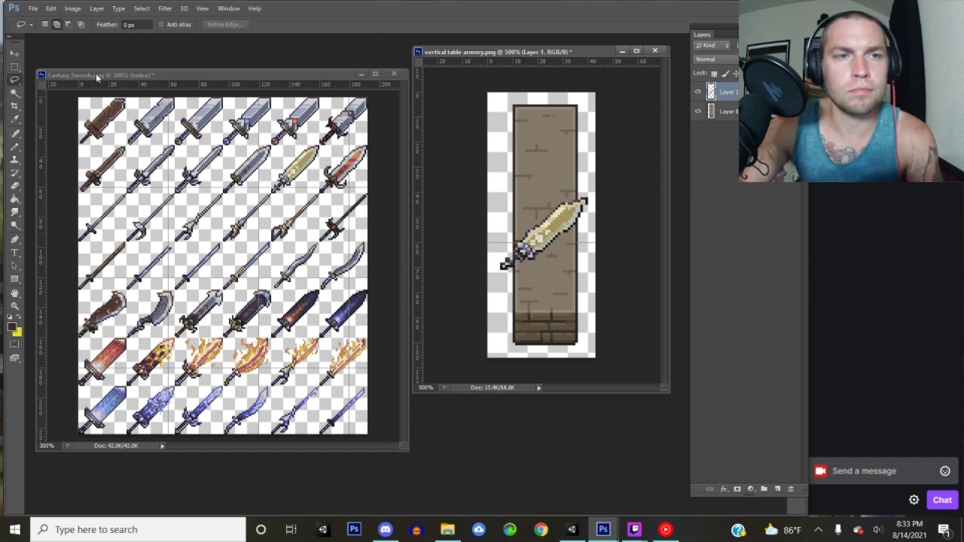
{"action": "key", "text": "ctrl+z"}
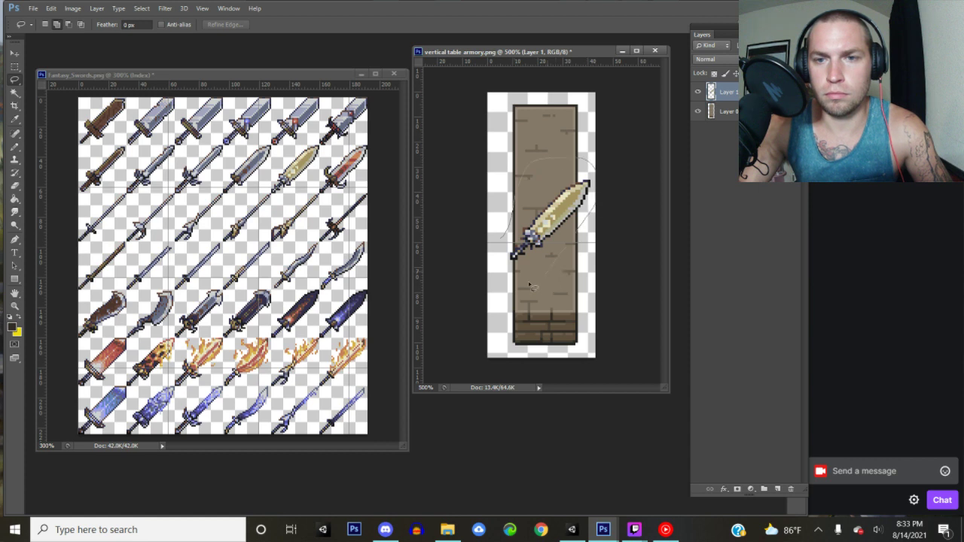
- Select the golden sword, move it down to the stone table's lower end, and try rotating it clockwise towards horizontal
{"action": "left_click_drag", "start_coordinate": [506, 235], "coordinate": [510, 226]}
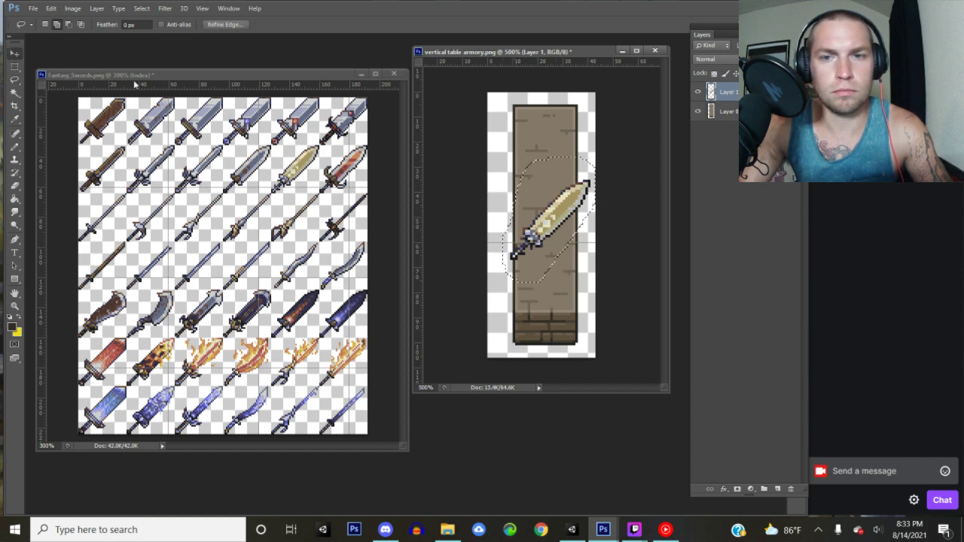
{"action": "key", "text": "v"}
{"action": "left_click_drag", "start_coordinate": [574, 201], "coordinate": [561, 255]}
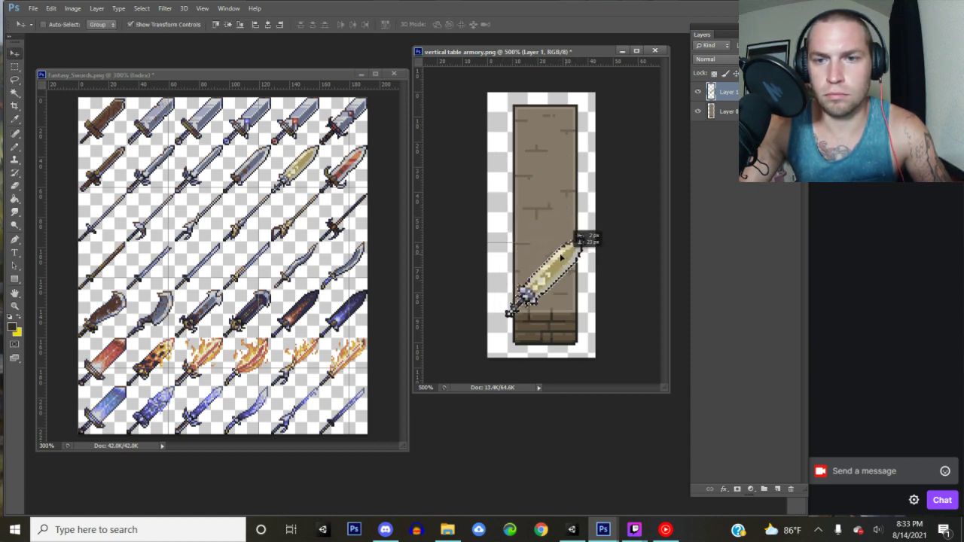
{"action": "left_click_drag", "start_coordinate": [582, 223], "coordinate": [639, 251]}
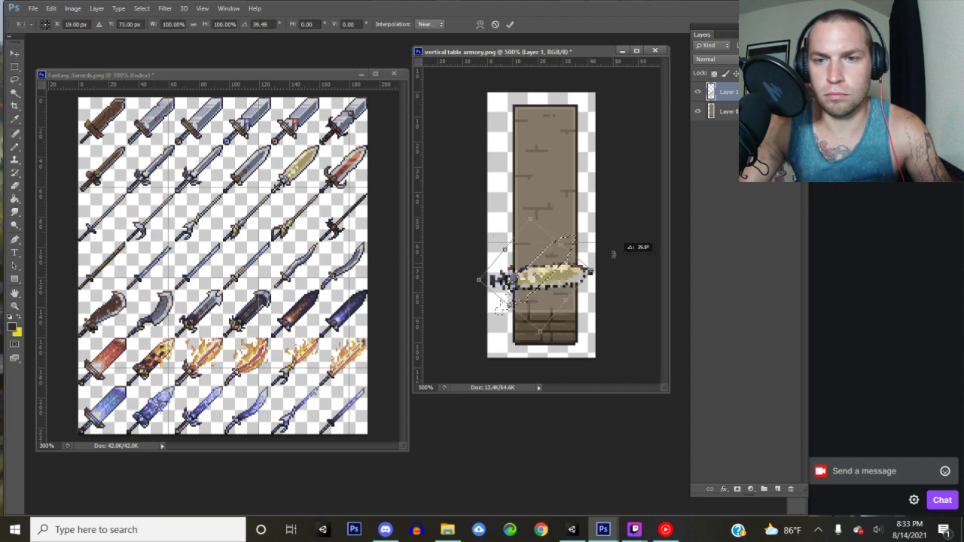
{"action": "left_click", "coordinate": [510, 24]}
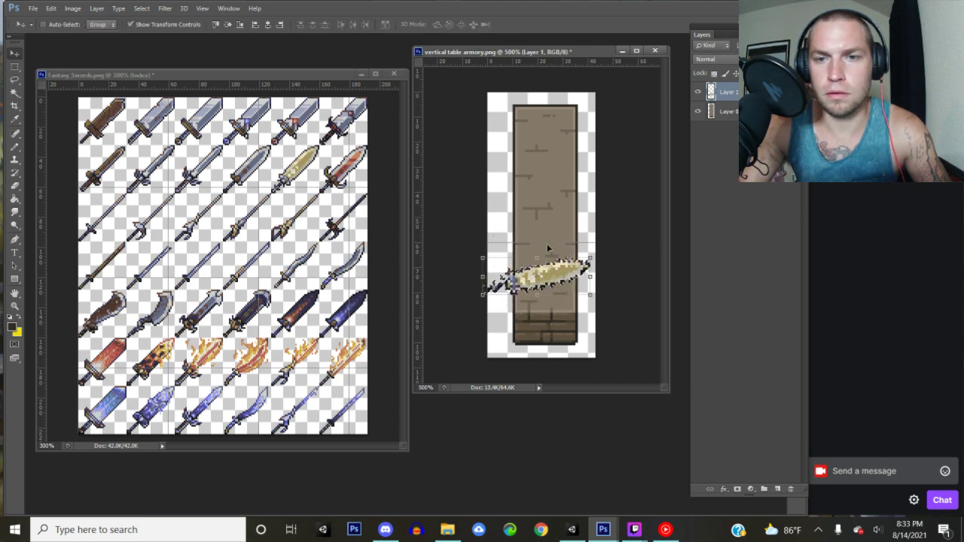
- Position the golden sword diagonally across the lower end of the stone table
{"action": "key", "text": "Down"}
{"action": "key", "text": "Down"}
{"action": "key", "text": "Down"}
{"action": "key", "text": "Down"}
{"action": "key", "text": "Down"}
{"action": "key", "text": "Down"}
{"action": "key", "text": "Down"}
{"action": "key", "text": "Left"}
{"action": "key", "text": "Left"}
{"action": "key", "text": "Left"}
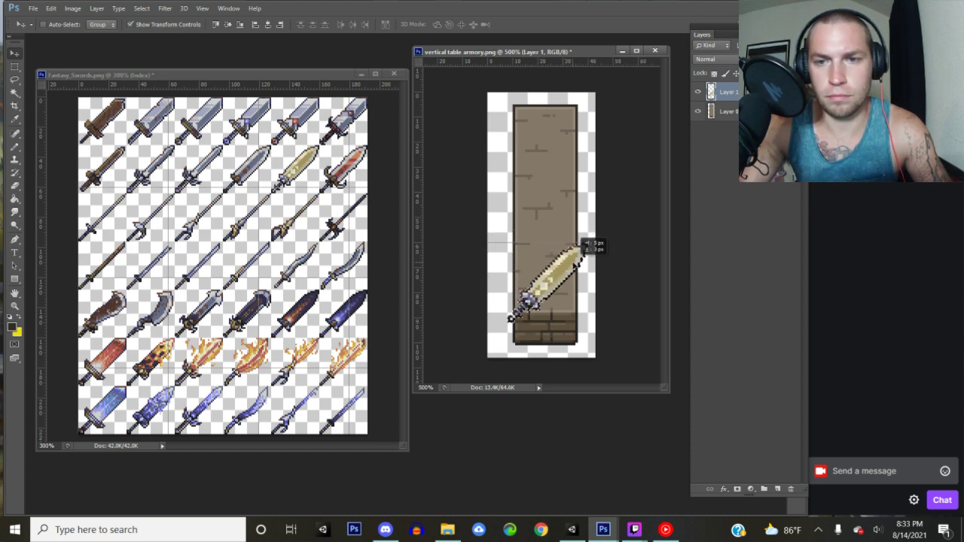
- Copy the blue-gemmed silver broadsword from the sheet's first row onto the stone table, just above the golden sword
{"action": "left_click", "coordinate": [13, 78]}
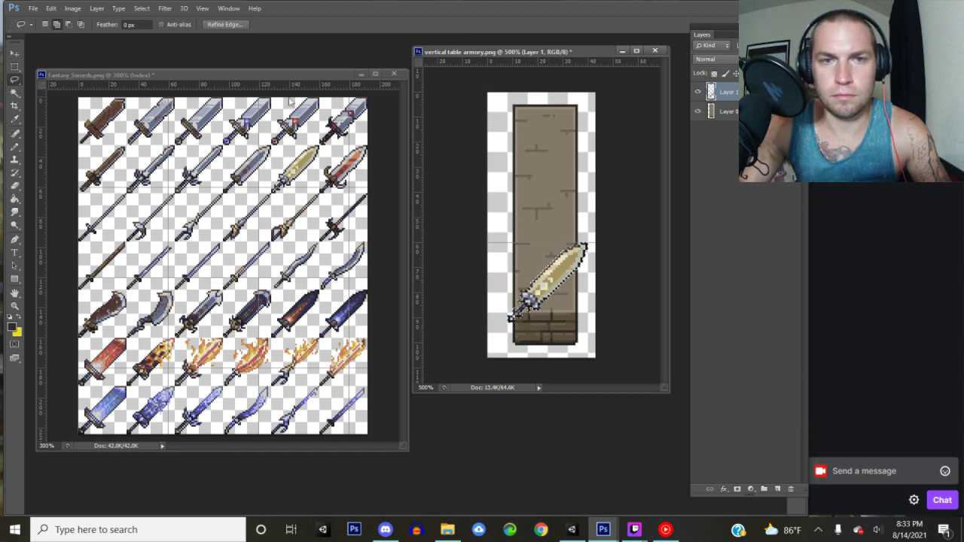
{"action": "left_click", "coordinate": [241, 140]}
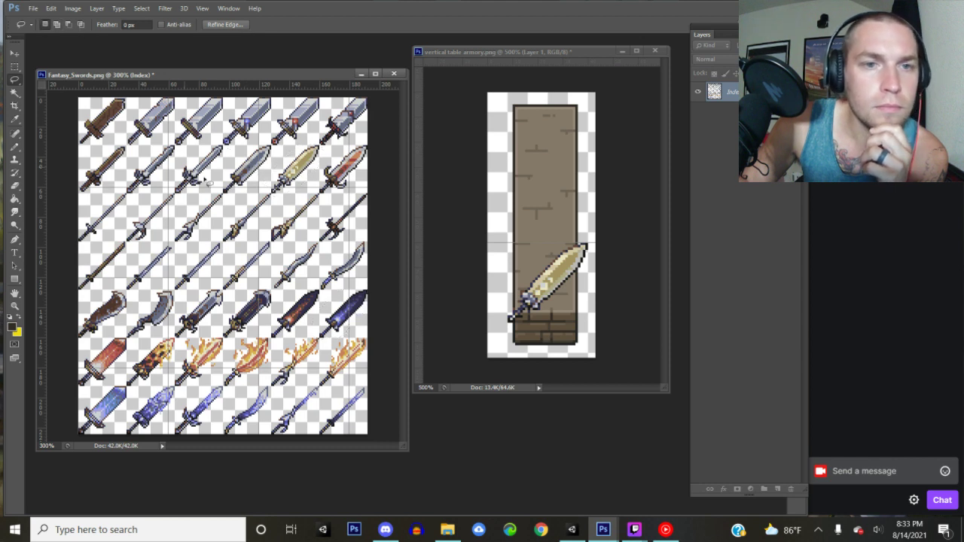
{"action": "left_click", "coordinate": [236, 156]}
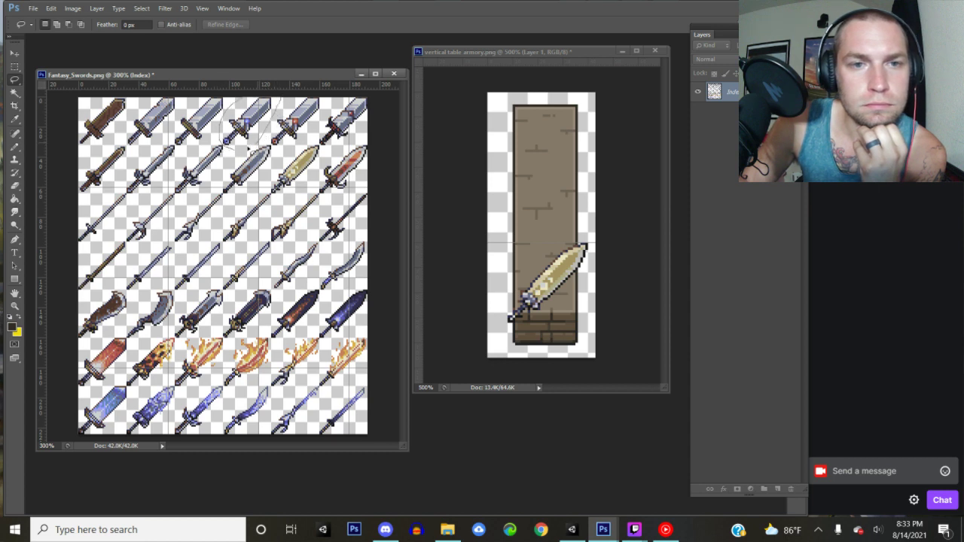
{"action": "left_click_drag", "start_coordinate": [236, 153], "coordinate": [234, 151]}
{"action": "key", "text": "v"}
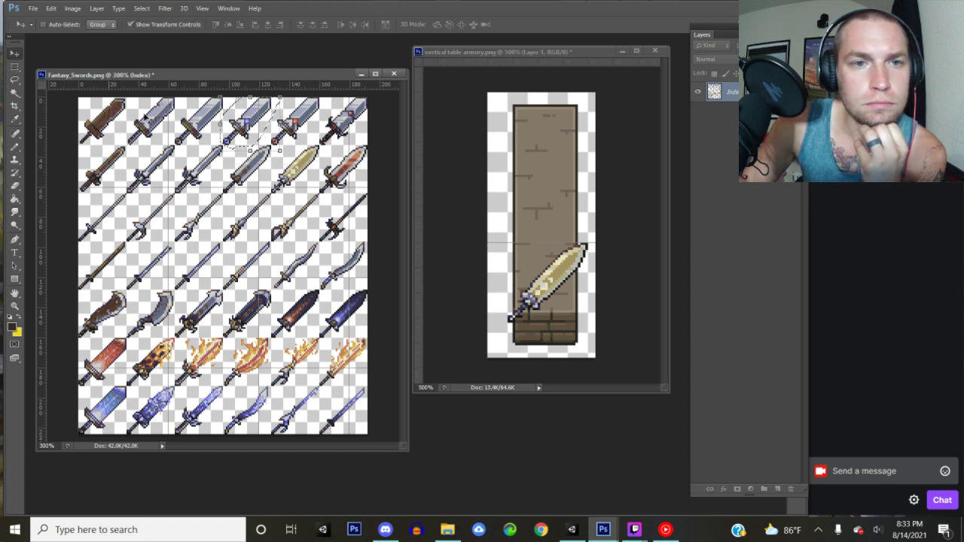
{"action": "left_click_drag", "start_coordinate": [263, 119], "coordinate": [574, 207]}
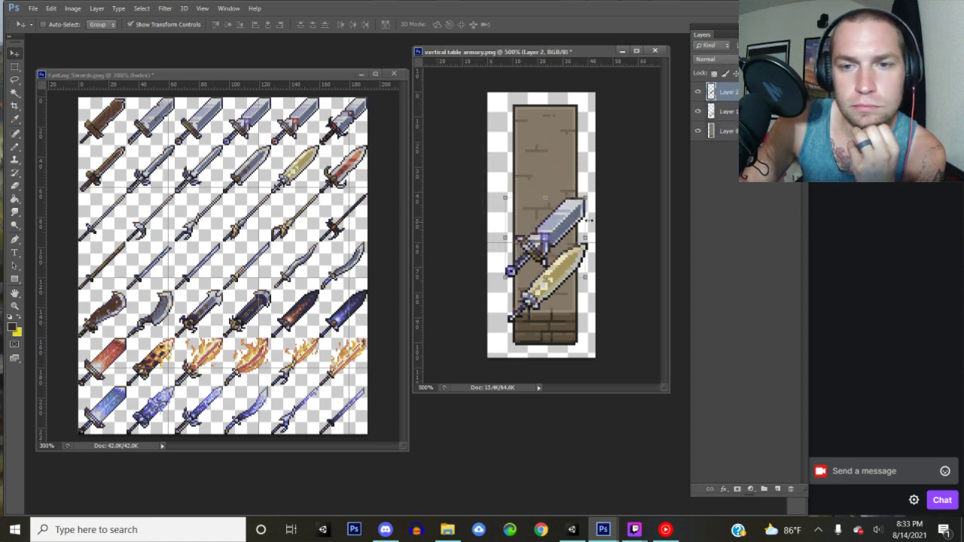
- Copy the wide blue sword from the sheet's last row onto the stone table, just above the blue-gemmed silver broadsword
{"action": "left_click", "coordinate": [15, 79]}
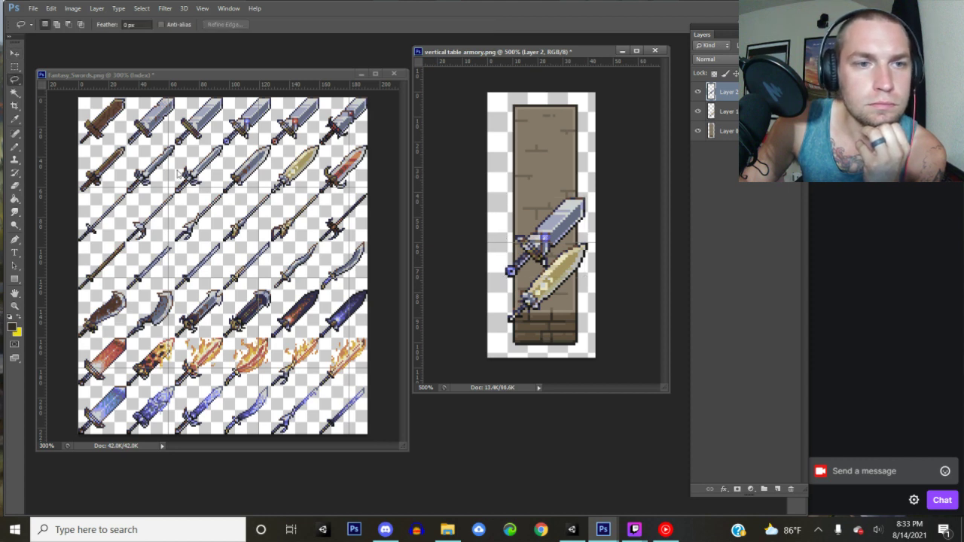
{"action": "left_click", "coordinate": [190, 211]}
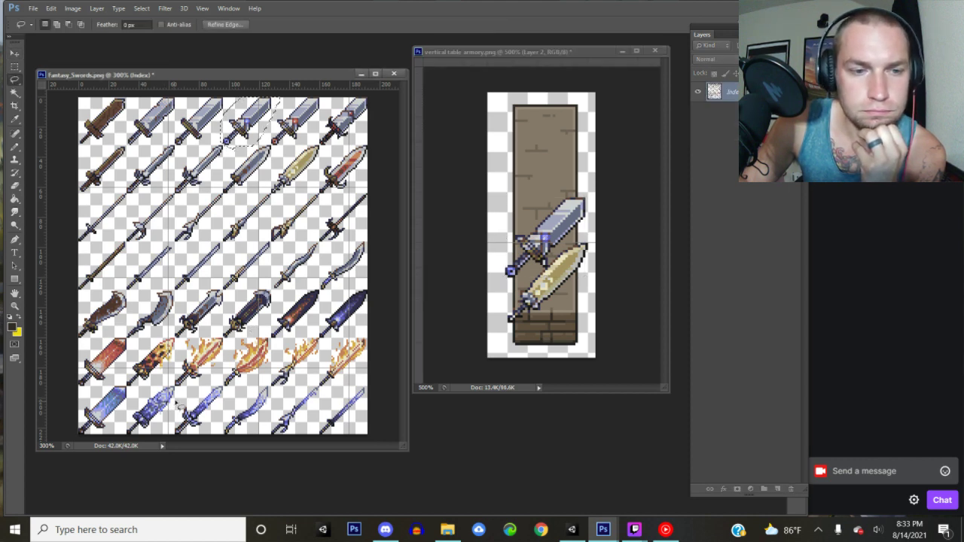
{"action": "left_click_drag", "start_coordinate": [115, 428], "coordinate": [126, 413]}
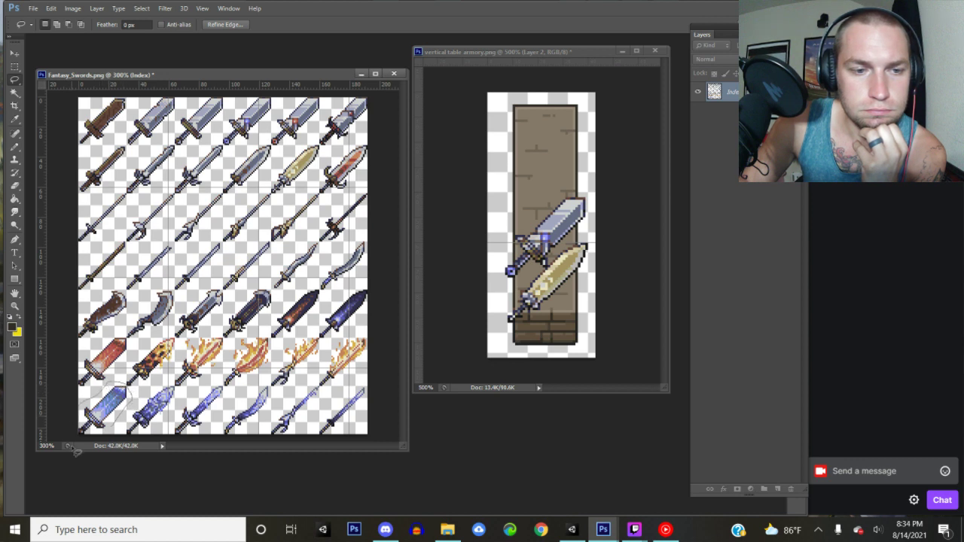
{"action": "mouse_move", "coordinate": [115, 428]}
{"action": "left_mouse_down"}
{"action": "mouse_move", "coordinate": [87, 386]}
{"action": "mouse_move", "coordinate": [80, 430]}
{"action": "mouse_move", "coordinate": [446, 221]}
{"action": "mouse_move", "coordinate": [558, 175]}
{"action": "mouse_move", "coordinate": [330, 301]}
{"action": "mouse_move", "coordinate": [106, 392]}
{"action": "mouse_move", "coordinate": [264, 285]}
{"action": "mouse_move", "coordinate": [554, 169]}
{"action": "mouse_move", "coordinate": [245, 339]}
{"action": "mouse_move", "coordinate": [109, 398]}
{"action": "left_mouse_up"}
{"action": "key", "text": "v"}
{"action": "left_click", "coordinate": [495, 24]}
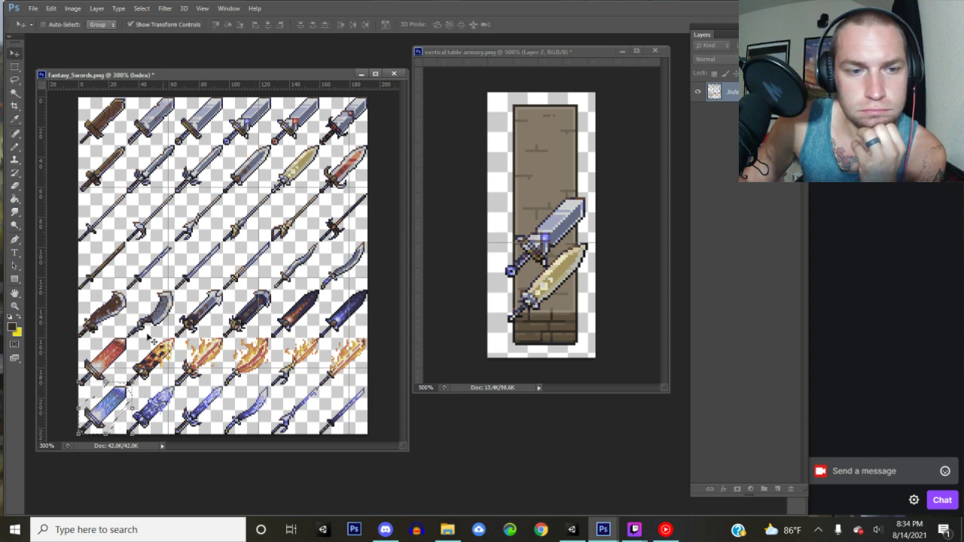
{"action": "left_click_drag", "start_coordinate": [134, 370], "coordinate": [584, 143]}
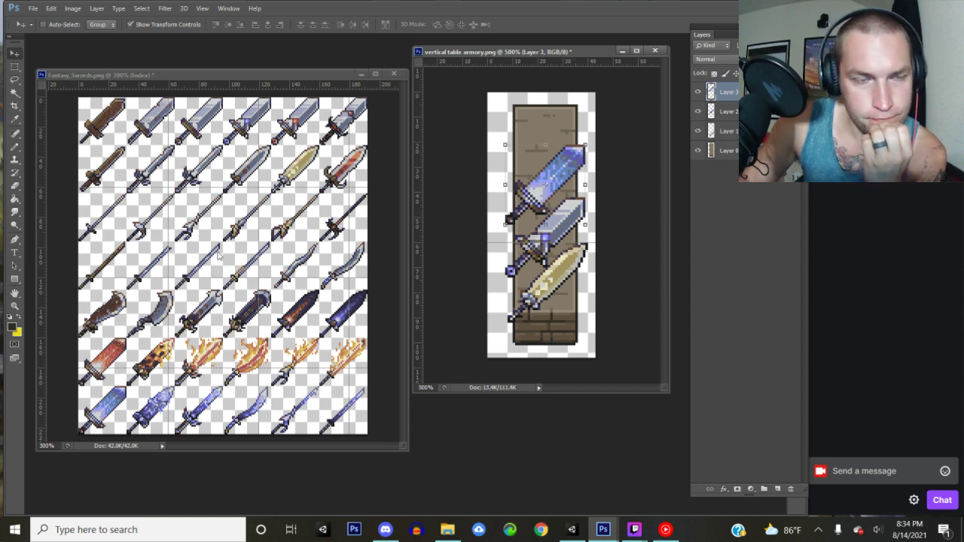
- Copy the red-gemmed silver broadsword from the sheet's first row onto the upper end of the stone table
{"action": "left_click", "coordinate": [14, 79]}
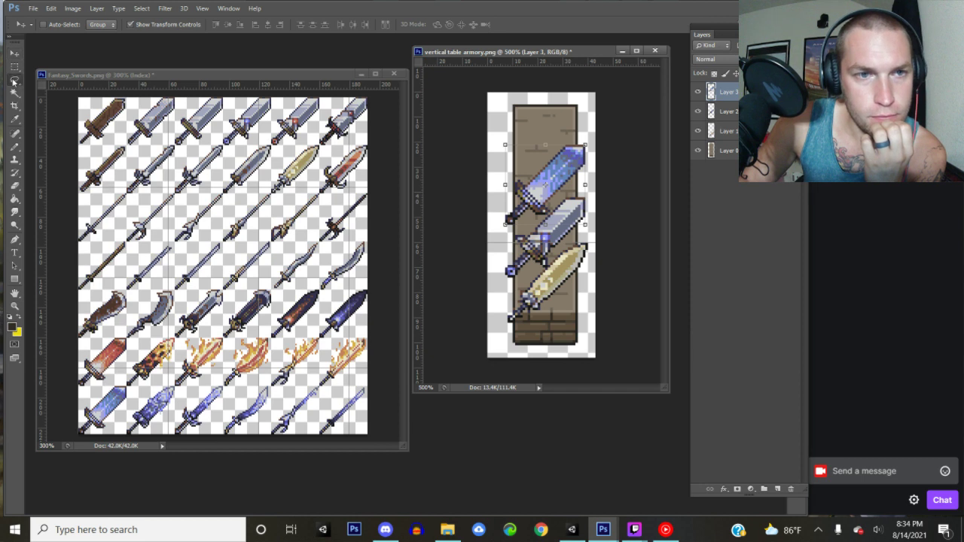
{"action": "left_click", "coordinate": [245, 256]}
{"action": "left_click", "coordinate": [289, 151]}
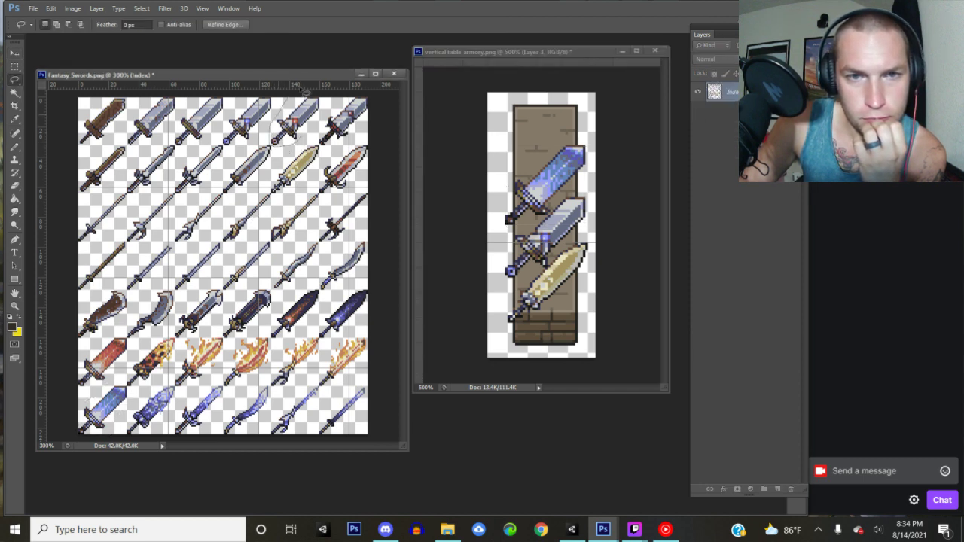
{"action": "mouse_move", "coordinate": [310, 134]}
{"action": "left_mouse_down"}
{"action": "mouse_move", "coordinate": [275, 105]}
{"action": "mouse_move", "coordinate": [313, 127]}
{"action": "mouse_move", "coordinate": [547, 133]}
{"action": "mouse_move", "coordinate": [548, 162]}
{"action": "mouse_move", "coordinate": [573, 105]}
{"action": "mouse_move", "coordinate": [559, 128]}
{"action": "left_mouse_up"}
{"action": "key", "text": "v"}
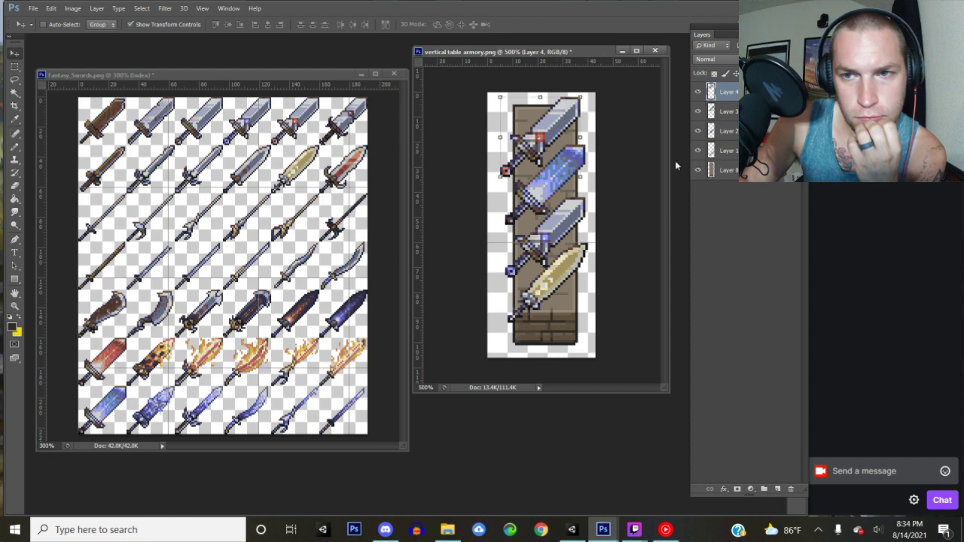
- Hide the stone table layer and save the four swords as the PNG "vertical table armory setup2" in the A NEW START folder
{"action": "left_click", "coordinate": [698, 171]}
{"action": "left_click", "coordinate": [33, 9]}
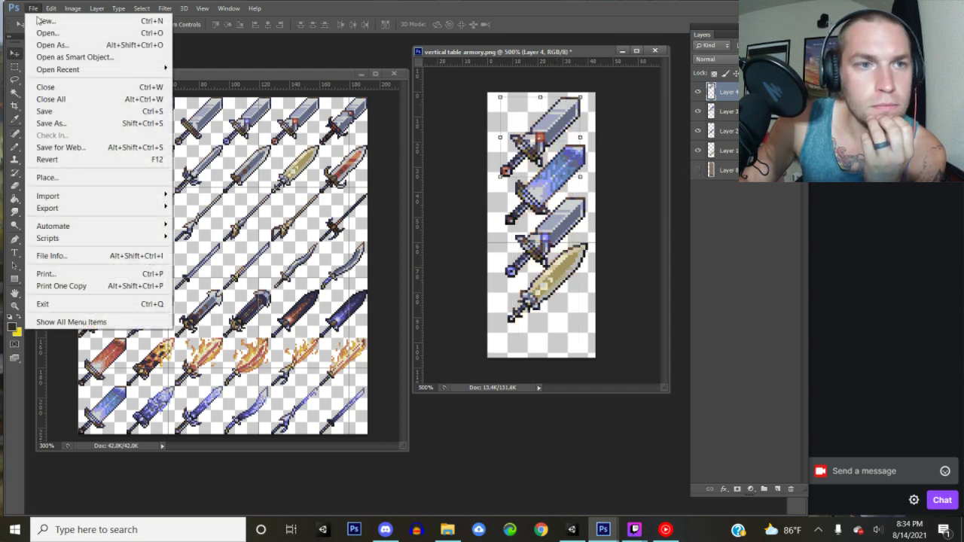
{"action": "left_click", "coordinate": [47, 123]}
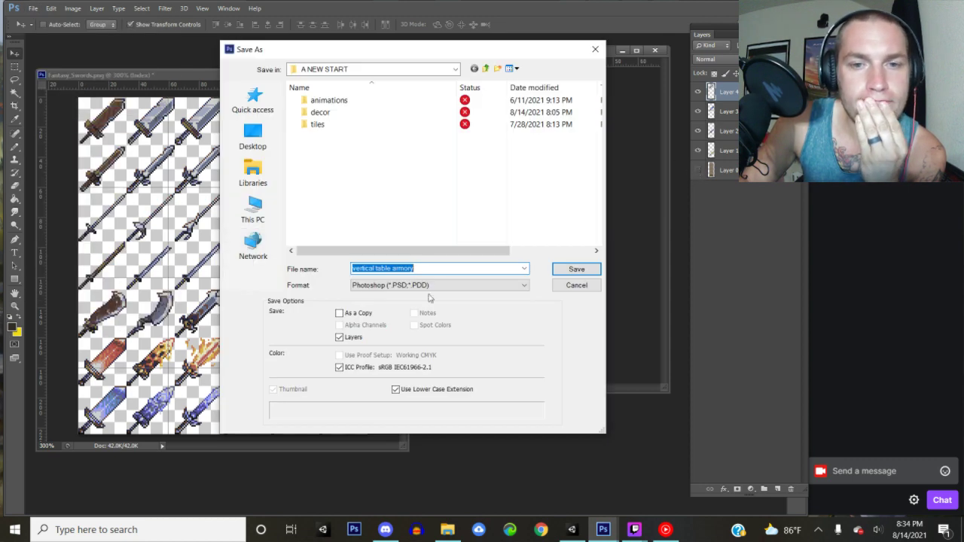
{"action": "left_click", "coordinate": [428, 269]}
{"action": "type", "text": "s"}
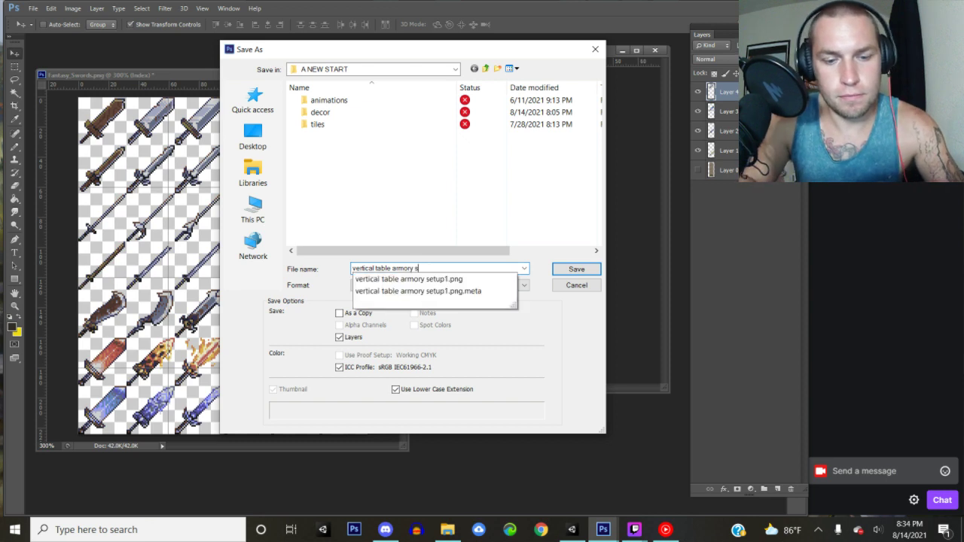
{"action": "type", "text": "etup2"}
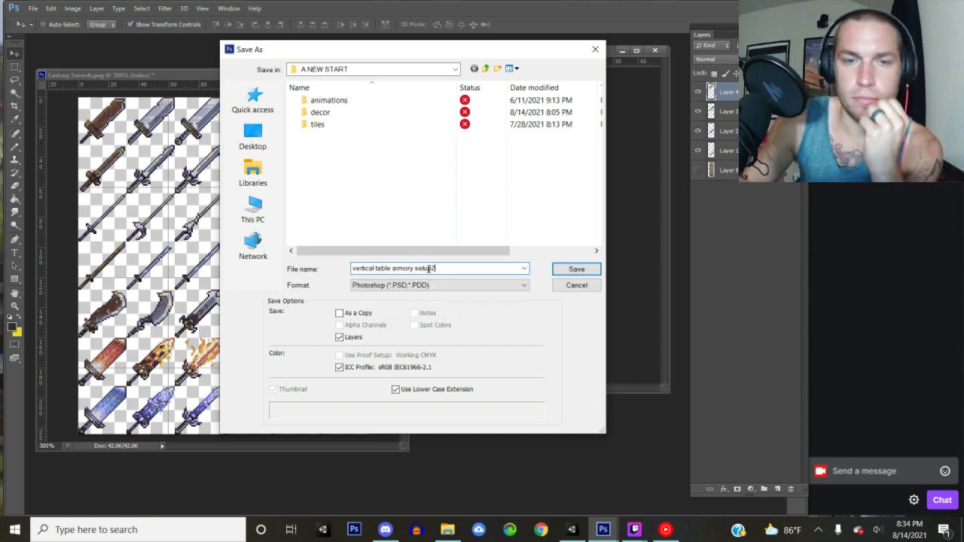
{"action": "left_click", "coordinate": [461, 287]}
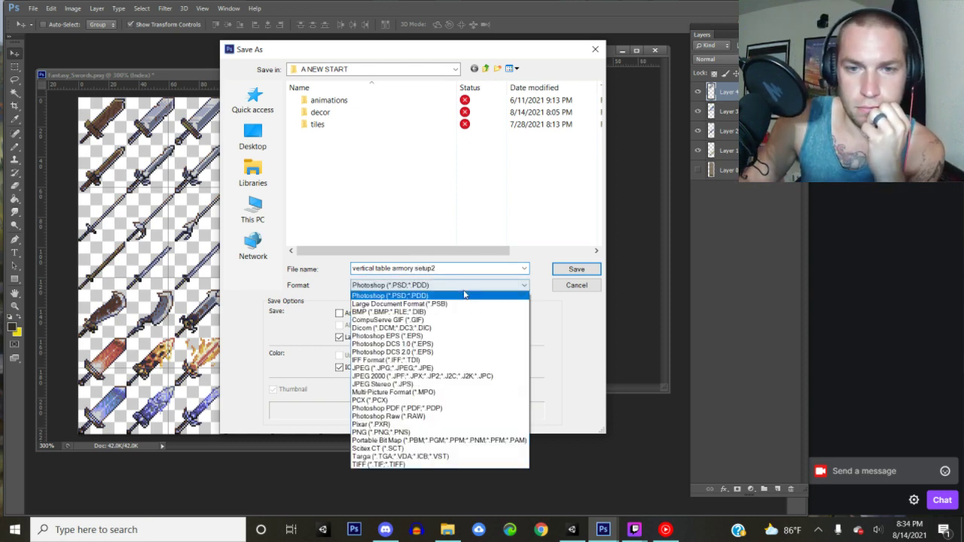
{"action": "left_click", "coordinate": [376, 434]}
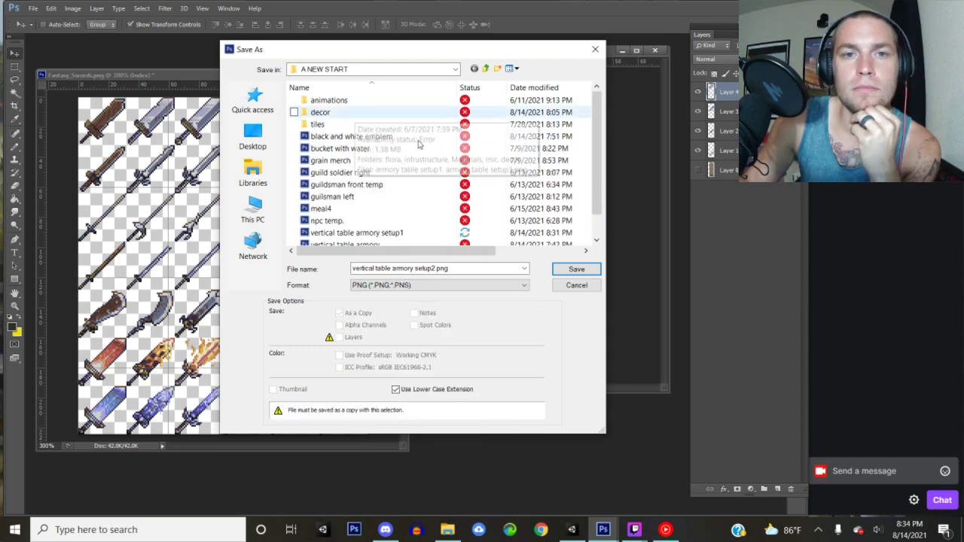
{"action": "left_click", "coordinate": [576, 269]}
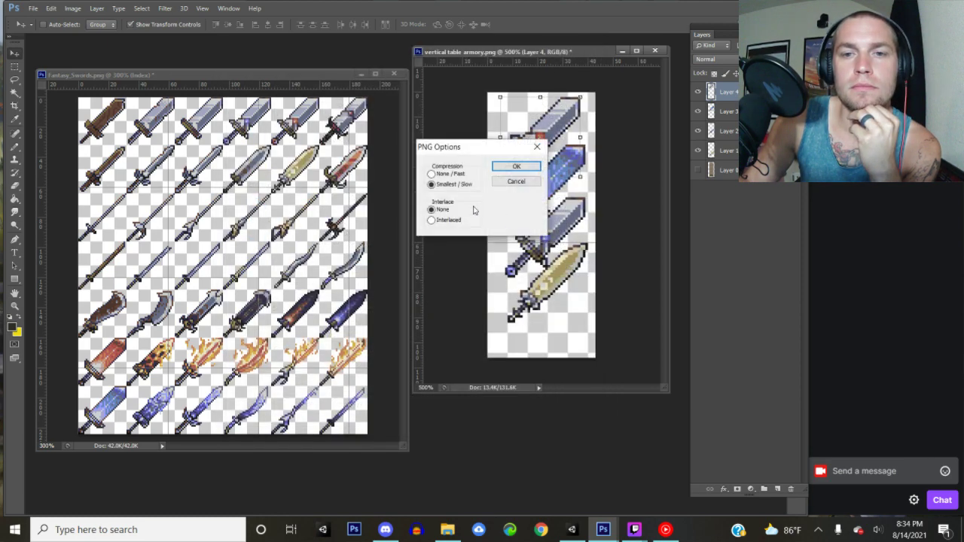
{"action": "left_click", "coordinate": [506, 168]}
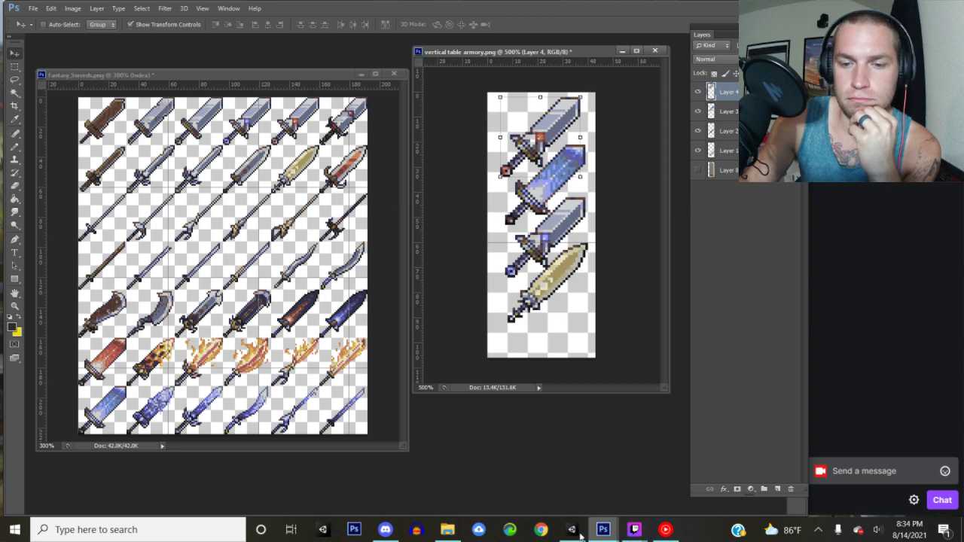
- Switch to Unity and apply the Sprite texture type to the vertical table armory setup2 image
{"action": "mouse_move", "coordinate": [575, 534]}
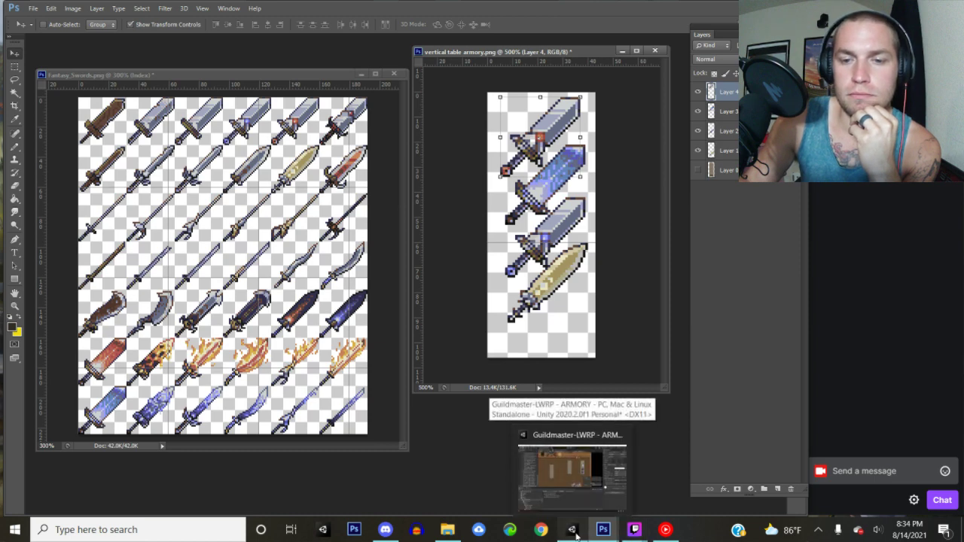
{"action": "left_click", "coordinate": [573, 470]}
{"action": "left_click", "coordinate": [248, 413]}
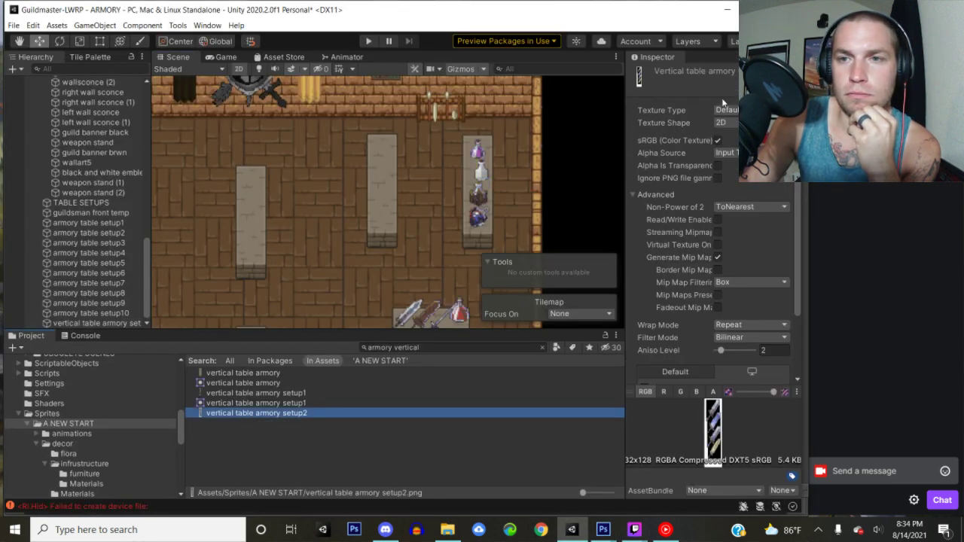
{"action": "left_click", "coordinate": [726, 110]}
{"action": "left_click", "coordinate": [727, 159]}
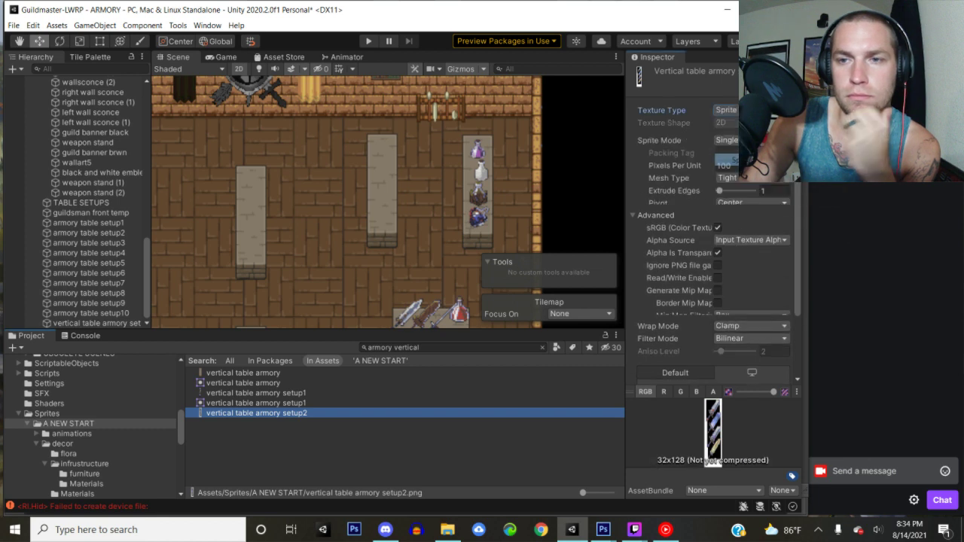
{"action": "scroll", "coordinate": [742, 189], "scroll_direction": "down", "scroll_amount": 3}
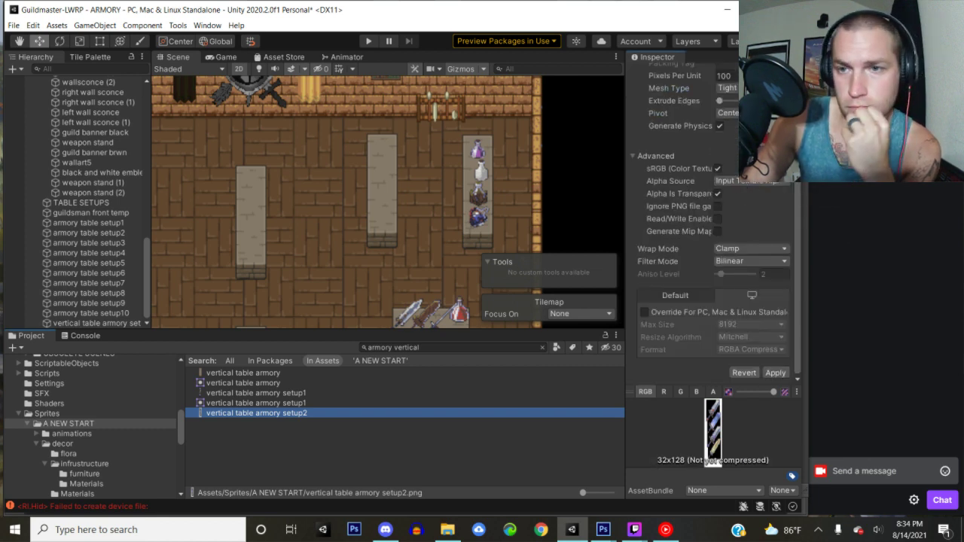
{"action": "left_click", "coordinate": [776, 373]}
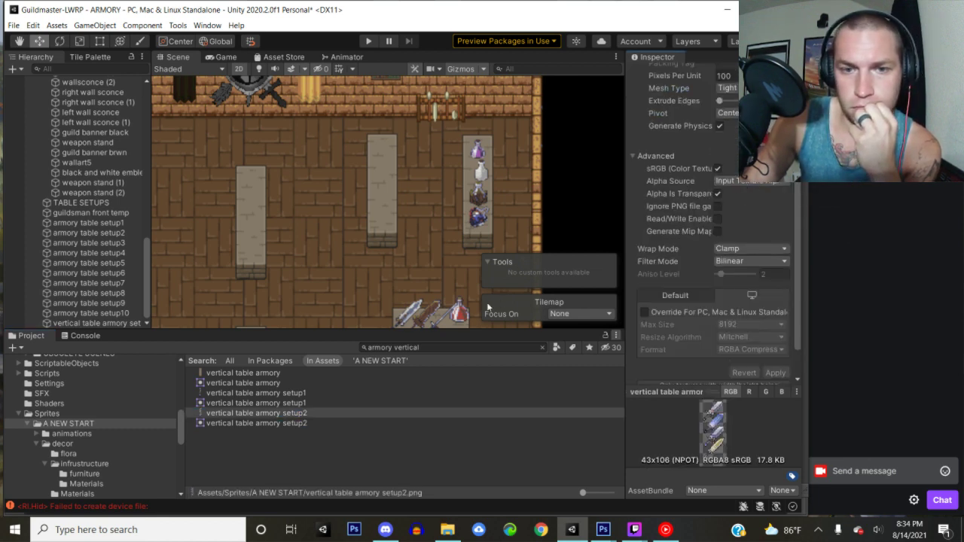
- Add the setup2 sprite to the scene, set its order in layer to 3, and position it on the vertical stone table beside the potion table
{"action": "left_click_drag", "start_coordinate": [370, 360], "coordinate": [586, 162]}
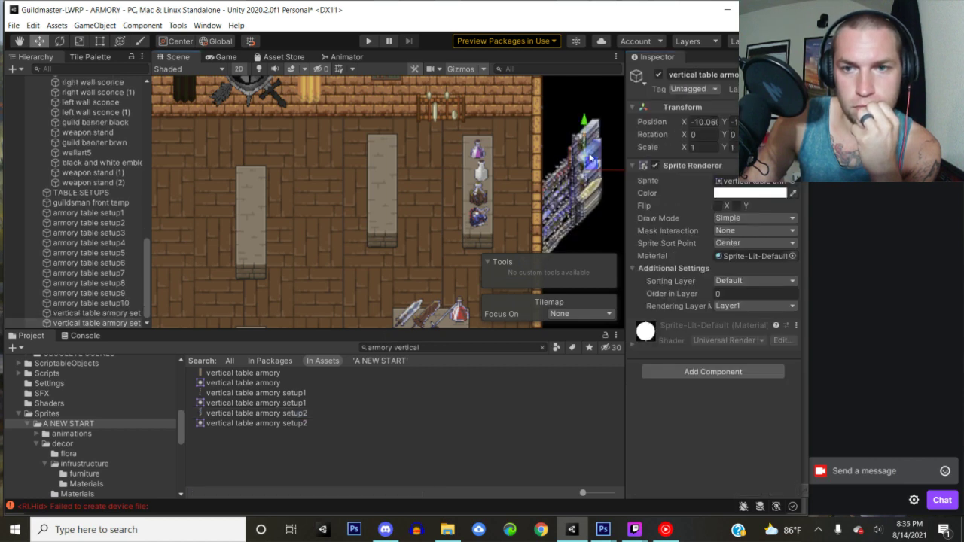
{"action": "left_click", "coordinate": [736, 293]}
{"action": "type", "text": "3"}
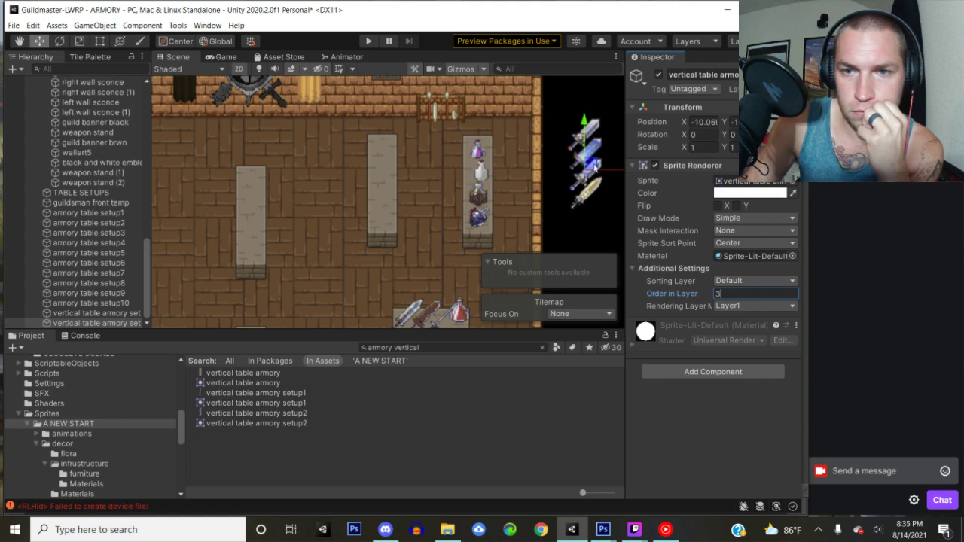
{"action": "left_click_drag", "start_coordinate": [594, 167], "coordinate": [391, 185]}
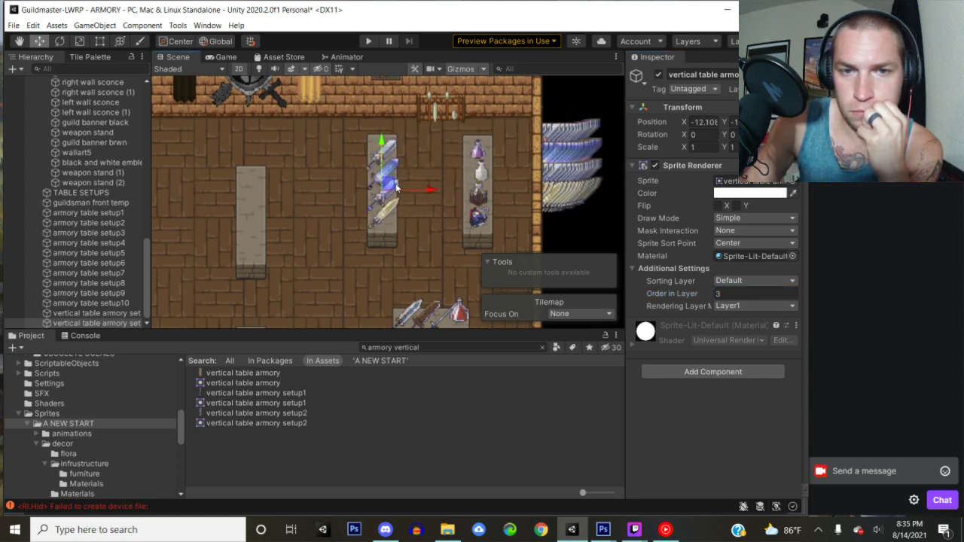
{"action": "middle_click_drag", "start_coordinate": [395, 187], "coordinate": [537, 140]}
{"action": "middle_click_drag", "start_coordinate": [470, 173], "coordinate": [437, 87]}
{"action": "middle_click_drag", "start_coordinate": [409, 159], "coordinate": [369, 298]}
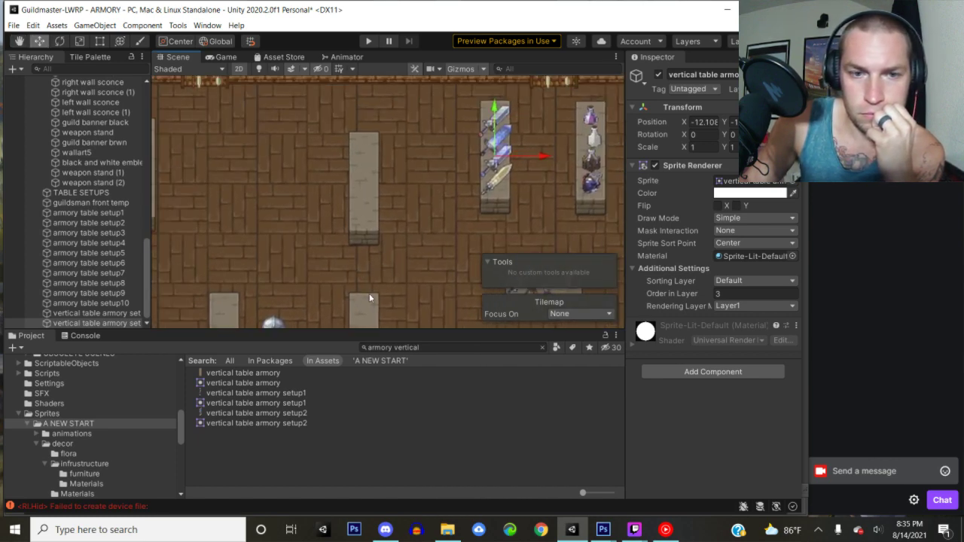
- Switch to Photoshop, delete the four sword layers from the vertical table document, and show the stone table layer
{"action": "mouse_move", "coordinate": [608, 535]}
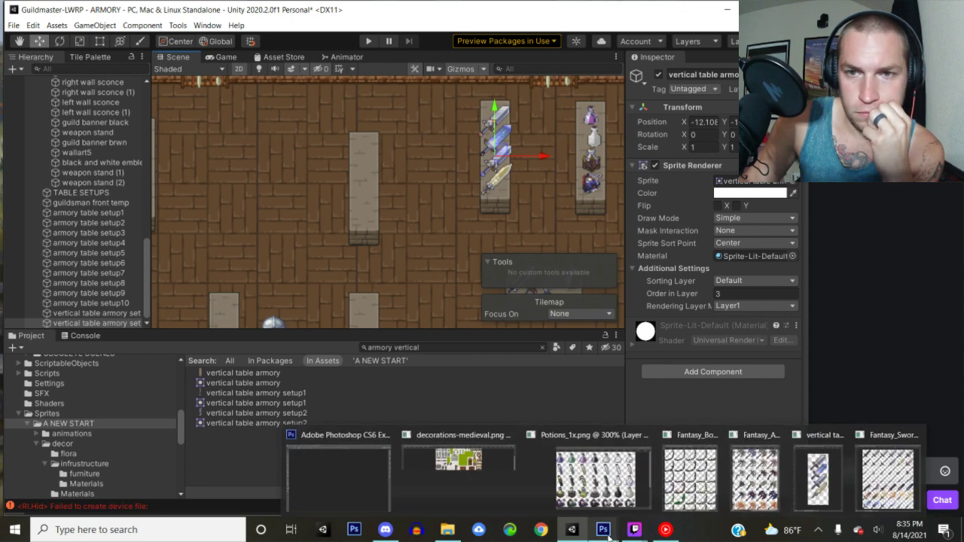
{"action": "left_click", "coordinate": [372, 477]}
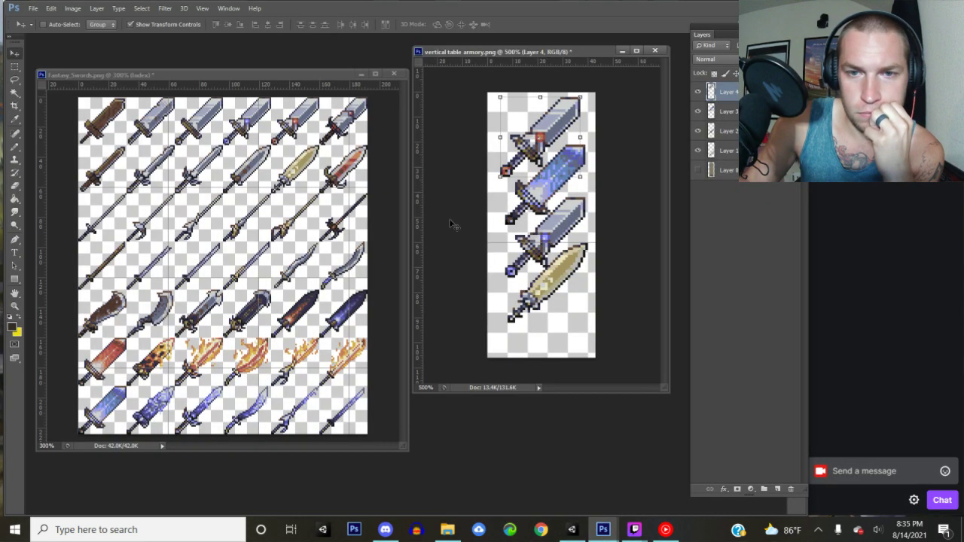
{"action": "left_click", "coordinate": [728, 150], "text": "shift"}
{"action": "key", "text": "Delete"}
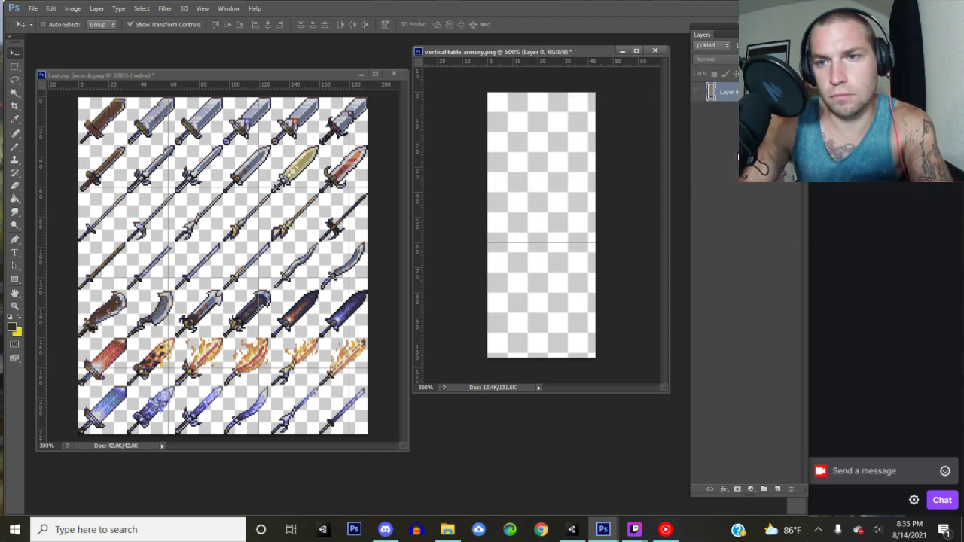
{"action": "left_click", "coordinate": [698, 92]}
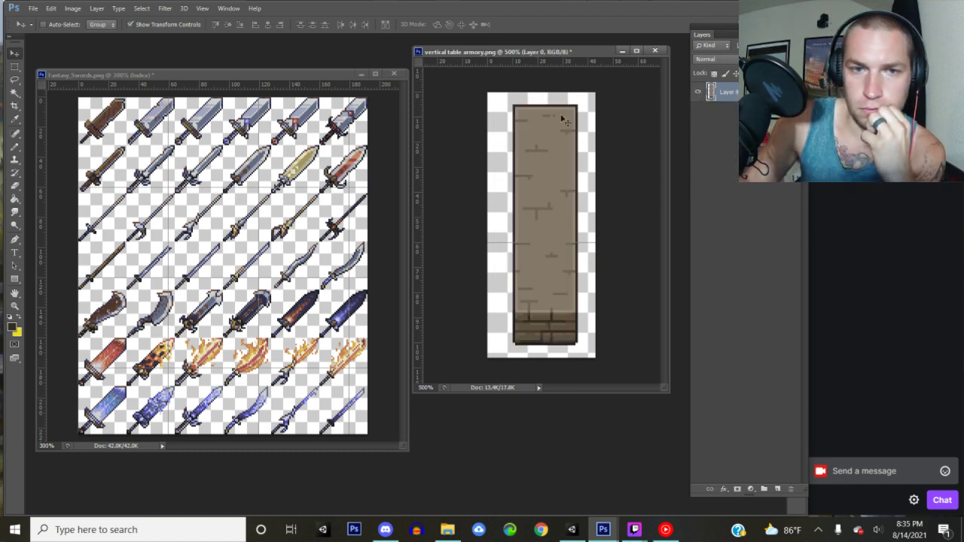
{"action": "left_click", "coordinate": [213, 78]}
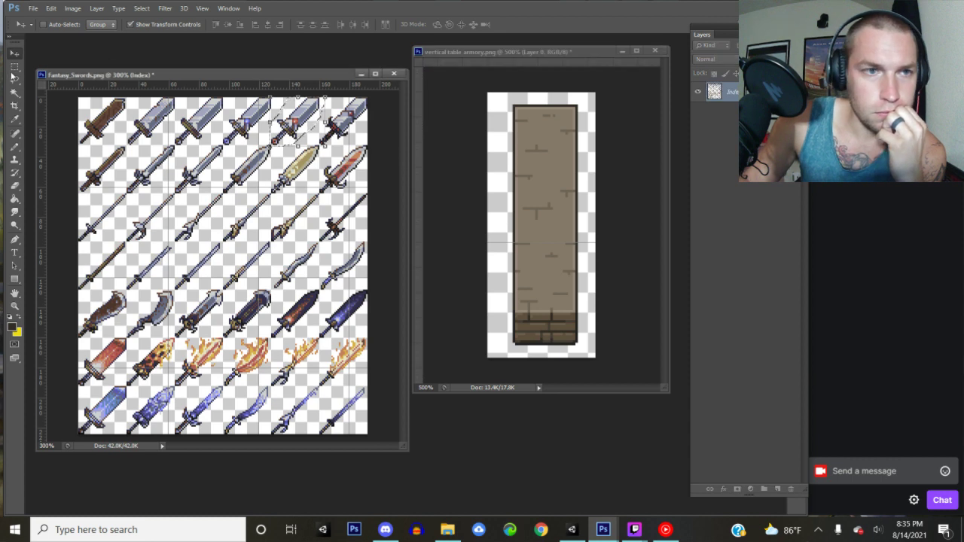
{"action": "left_click", "coordinate": [12, 69]}
{"action": "key", "text": "l"}
{"action": "left_click", "coordinate": [315, 193]}
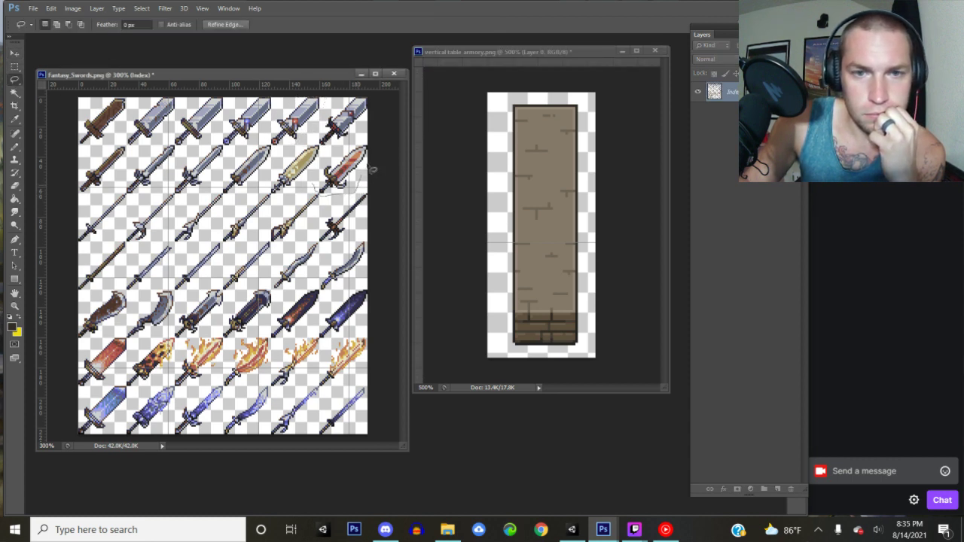
{"action": "mouse_move", "coordinate": [310, 180]}
{"action": "left_mouse_down"}
{"action": "mouse_move", "coordinate": [310, 150]}
{"action": "mouse_move", "coordinate": [371, 157]}
{"action": "mouse_move", "coordinate": [367, 139]}
{"action": "left_mouse_up"}
{"action": "key", "text": "v"}
{"action": "left_click_drag", "start_coordinate": [343, 170], "coordinate": [303, 128]}
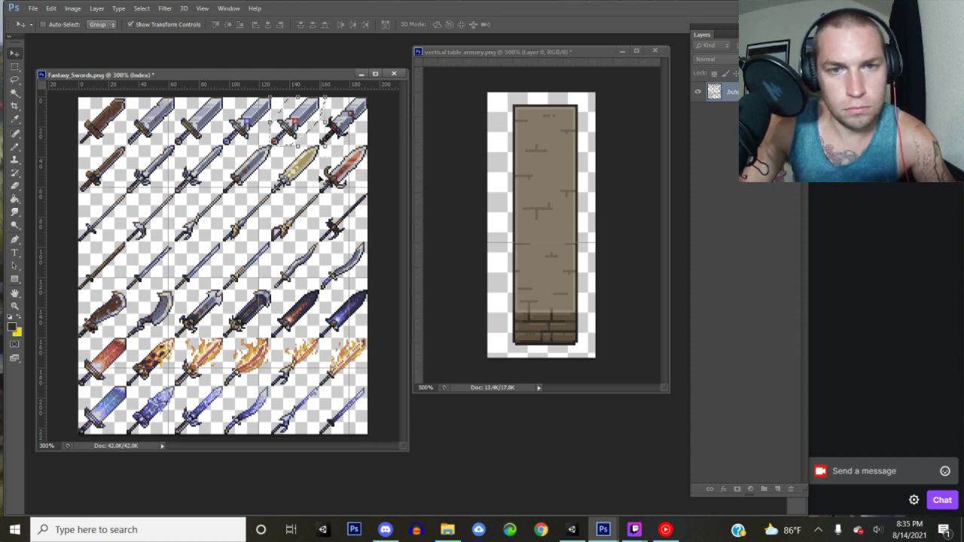
- Copy the red-bladed sword from the end of the sheet's second row onto the lower part of the stone table
{"action": "left_click", "coordinate": [15, 79]}
{"action": "key", "text": "ctrl+d"}
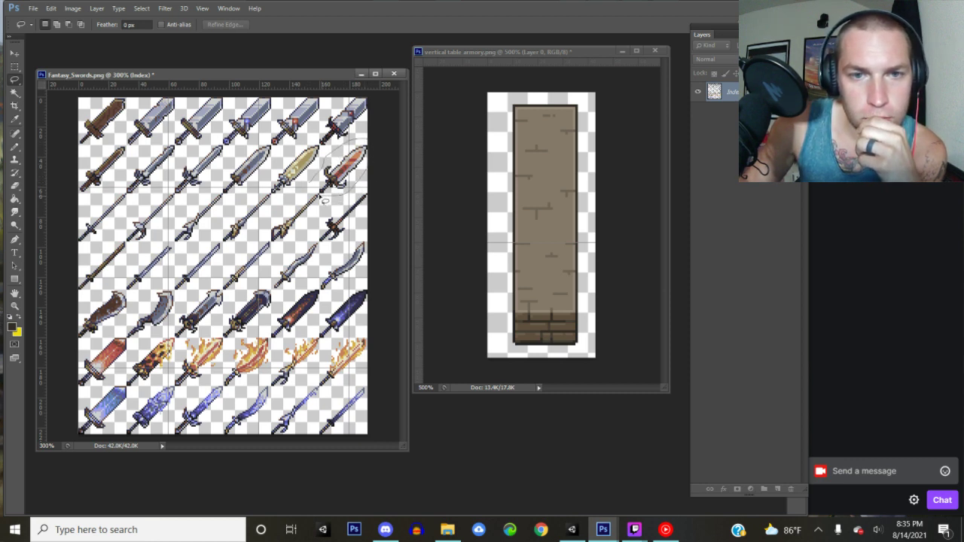
{"action": "mouse_move", "coordinate": [322, 192]}
{"action": "left_mouse_down"}
{"action": "mouse_move", "coordinate": [379, 174]}
{"action": "mouse_move", "coordinate": [357, 170]}
{"action": "mouse_move", "coordinate": [350, 152]}
{"action": "mouse_move", "coordinate": [556, 165]}
{"action": "mouse_move", "coordinate": [395, 145]}
{"action": "mouse_move", "coordinate": [370, 150]}
{"action": "mouse_move", "coordinate": [548, 152]}
{"action": "mouse_move", "coordinate": [578, 281]}
{"action": "left_mouse_up"}
{"action": "left_click", "coordinate": [16, 54]}
{"action": "left_click", "coordinate": [495, 24]}
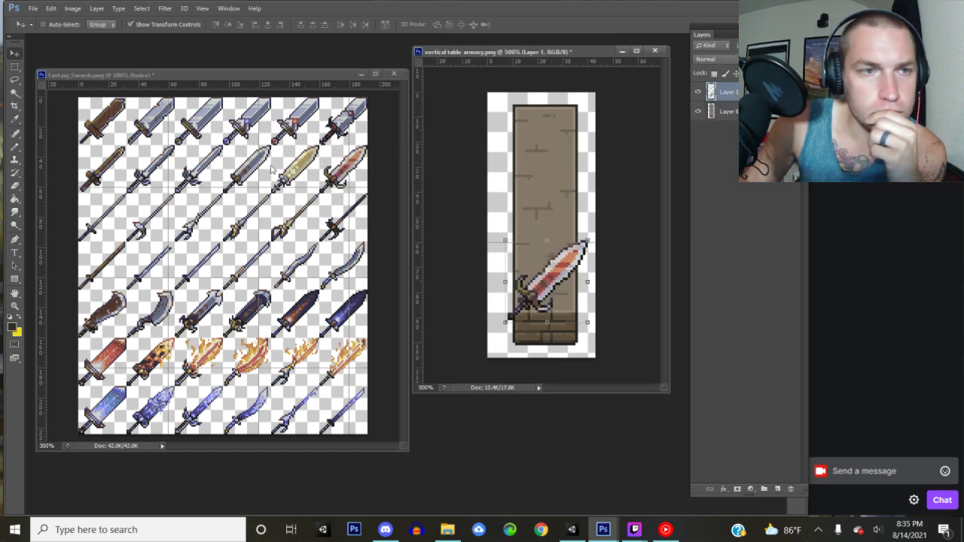
- Copy the second blue sword of the sheet's last row onto the stone table, just above the red-bladed sword
{"action": "left_click", "coordinate": [14, 78]}
{"action": "mouse_move", "coordinate": [324, 140]}
{"action": "left_mouse_down"}
{"action": "mouse_move", "coordinate": [366, 181]}
{"action": "mouse_move", "coordinate": [318, 194]}
{"action": "left_mouse_up"}
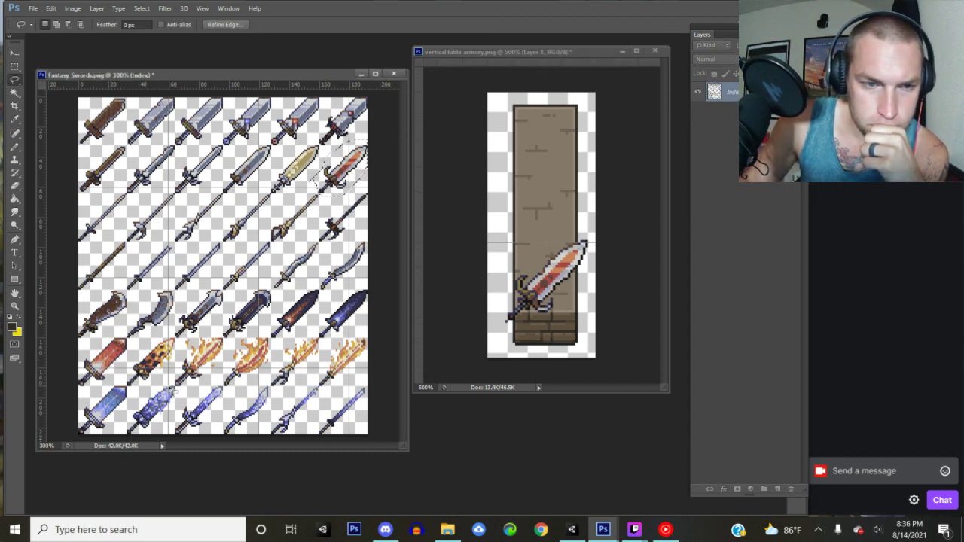
{"action": "left_click", "coordinate": [131, 405]}
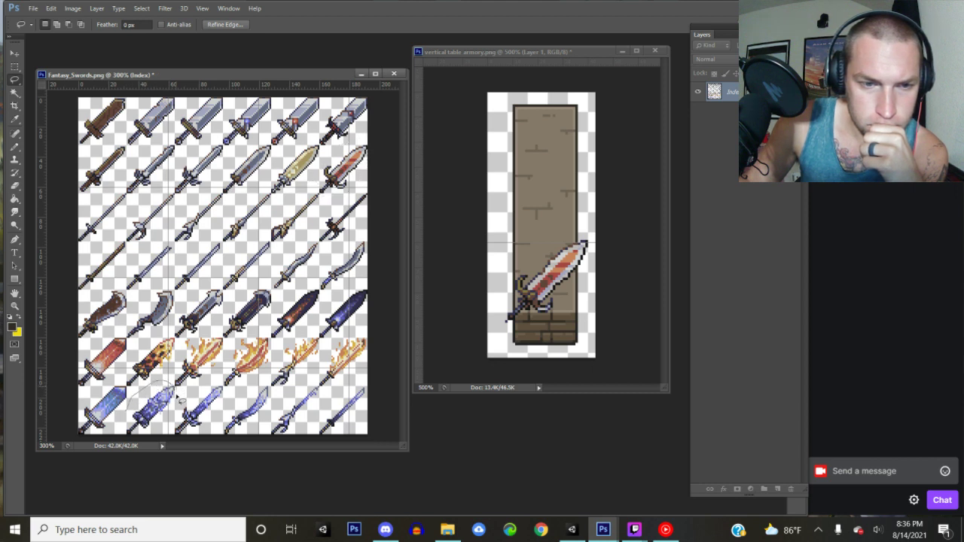
{"action": "mouse_move", "coordinate": [138, 405]}
{"action": "left_mouse_down"}
{"action": "mouse_move", "coordinate": [215, 346]}
{"action": "mouse_move", "coordinate": [532, 236]}
{"action": "mouse_move", "coordinate": [555, 230]}
{"action": "left_mouse_up"}
{"action": "key", "text": "v"}
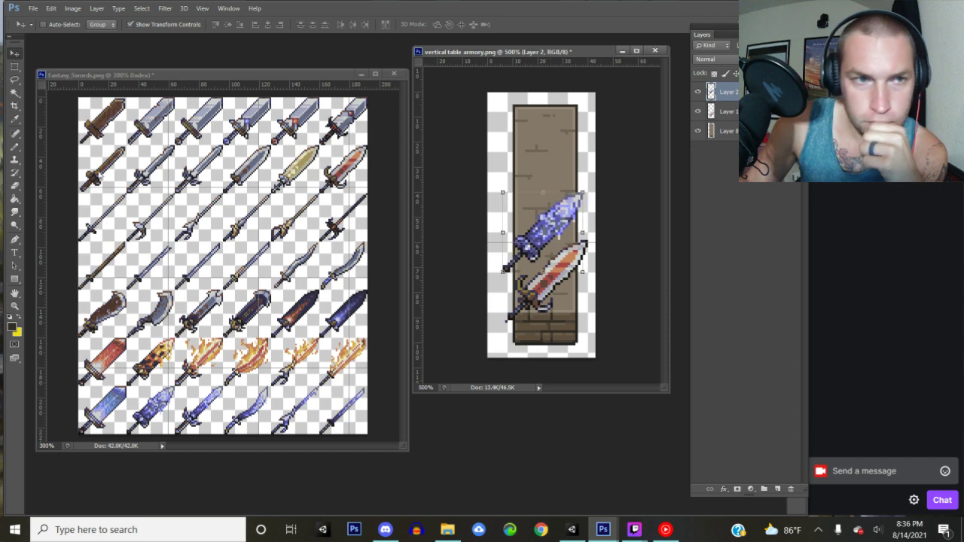
- Copy the third, dark-bladed sword of the sheet's fifth row onto the stone table, just above the blue sword
{"action": "left_click", "coordinate": [14, 79]}
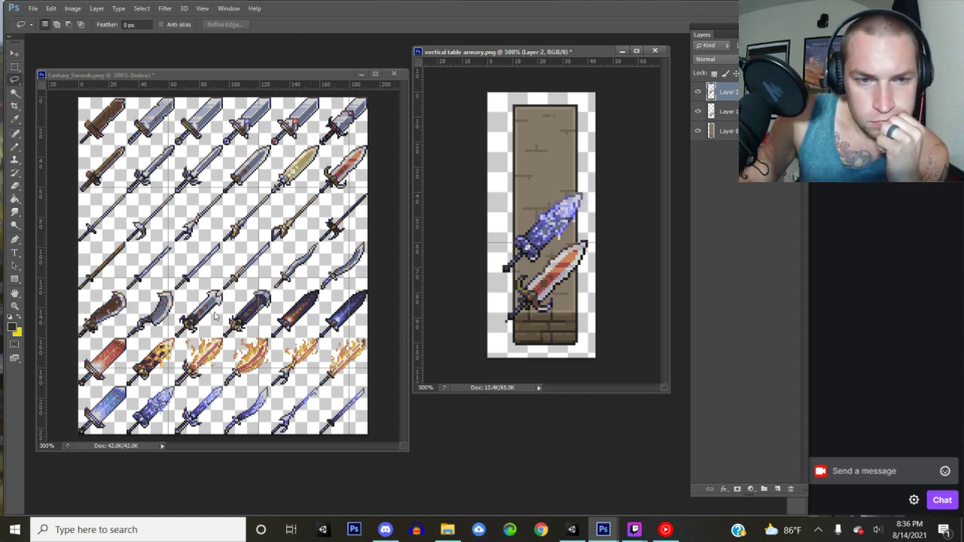
{"action": "left_click", "coordinate": [203, 336]}
{"action": "left_click", "coordinate": [196, 337]}
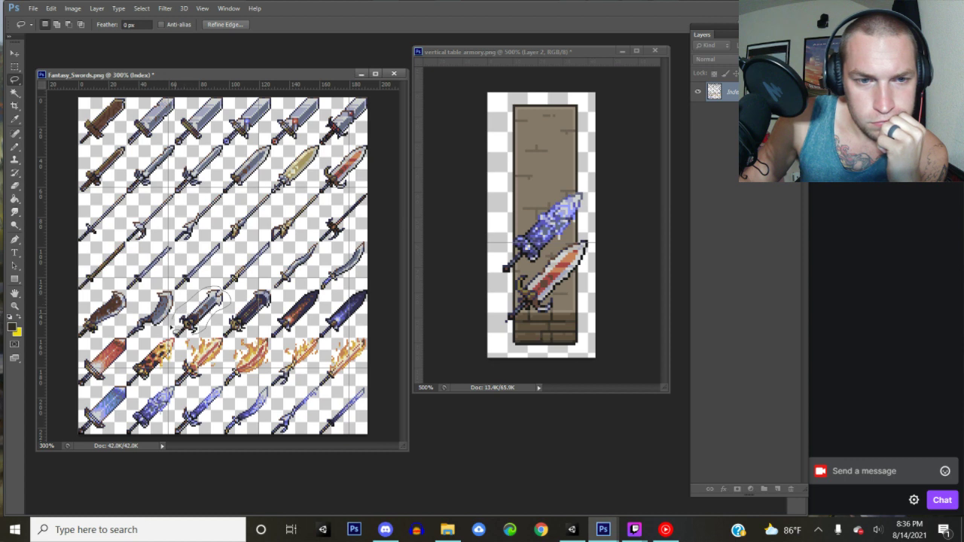
{"action": "mouse_move", "coordinate": [196, 337]}
{"action": "left_mouse_down"}
{"action": "mouse_move", "coordinate": [222, 294]}
{"action": "mouse_move", "coordinate": [177, 316]}
{"action": "mouse_move", "coordinate": [192, 337]}
{"action": "mouse_move", "coordinate": [567, 151]}
{"action": "left_mouse_up"}
{"action": "key", "text": "v"}
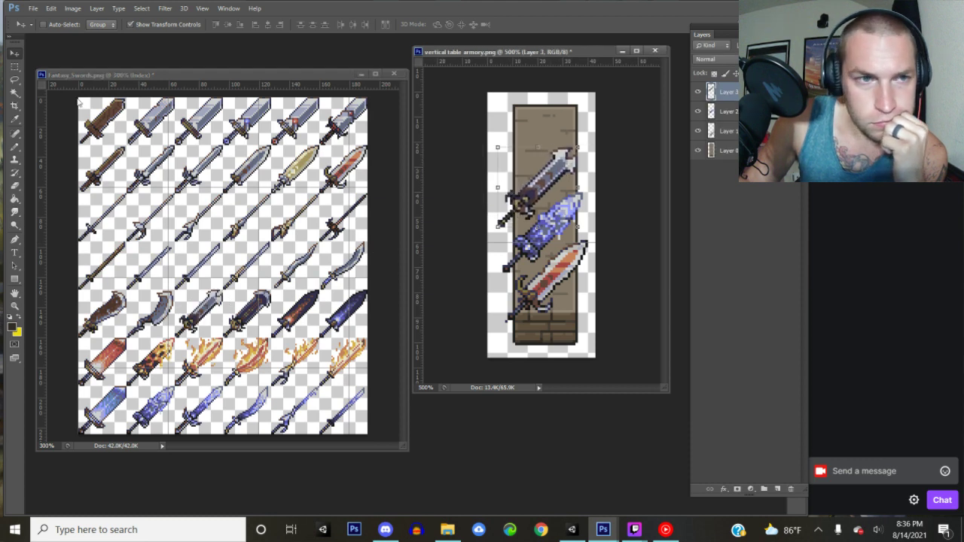
- Copy the brown wooden sword that starts the sheet's second row onto the upper end of the stone table
{"action": "left_click", "coordinate": [15, 80]}
{"action": "left_click", "coordinate": [158, 169]}
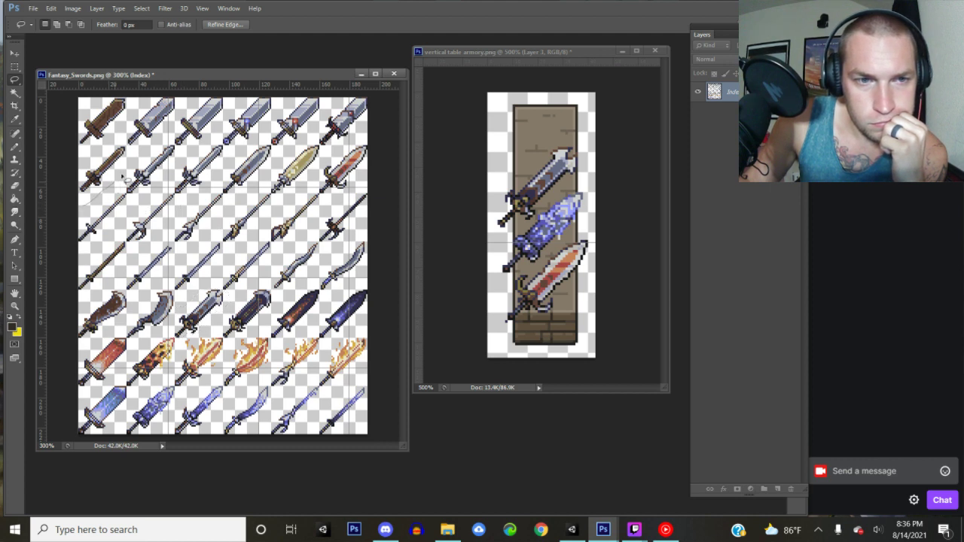
{"action": "left_click_drag", "start_coordinate": [81, 199], "coordinate": [83, 199]}
{"action": "left_click_drag", "start_coordinate": [114, 152], "coordinate": [577, 101]}
- Hide the stone table layer and save the four swords as the PNG "vertical table armory setup3" in the A NEW START folder
{"action": "left_click", "coordinate": [698, 171]}
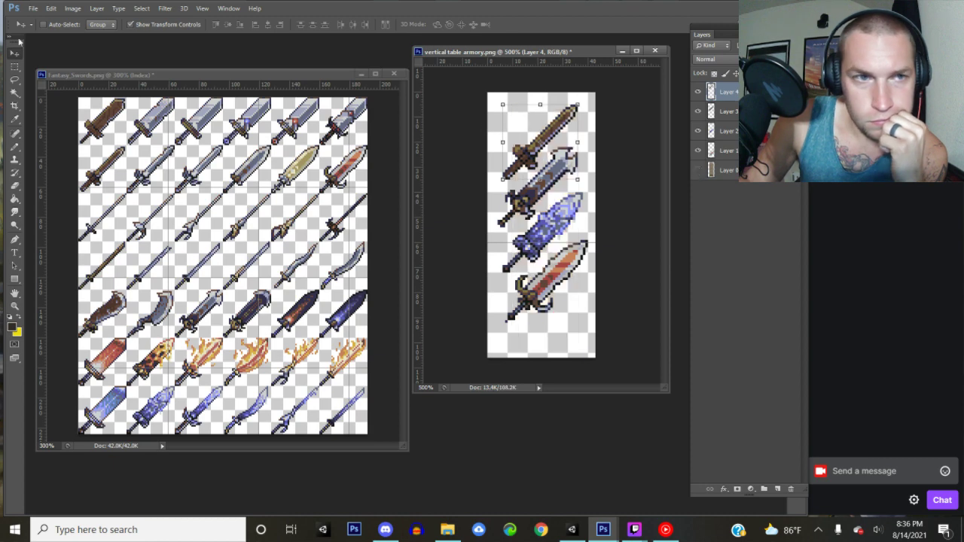
{"action": "left_click", "coordinate": [34, 8]}
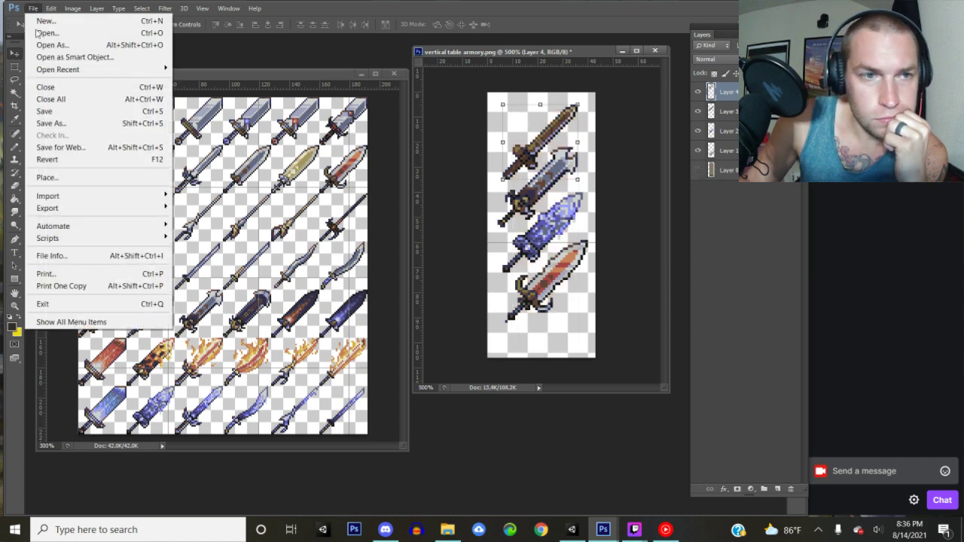
{"action": "left_click", "coordinate": [51, 123]}
{"action": "left_click", "coordinate": [421, 268]}
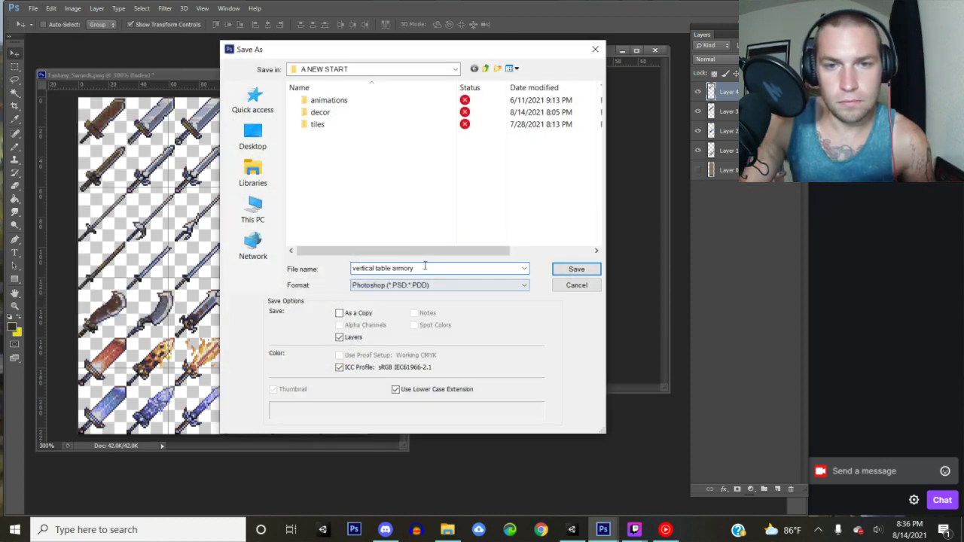
{"action": "type", "text": "setup3"}
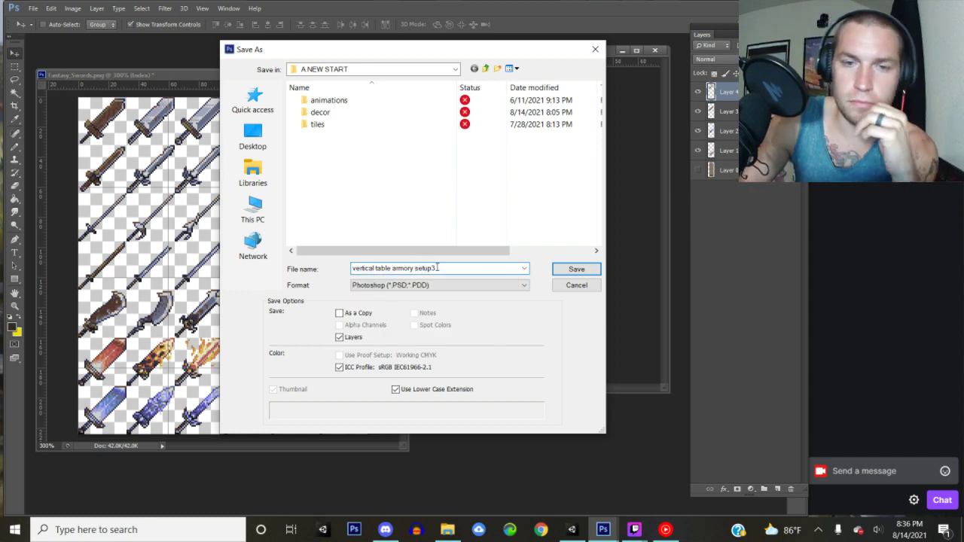
{"action": "left_click", "coordinate": [443, 287]}
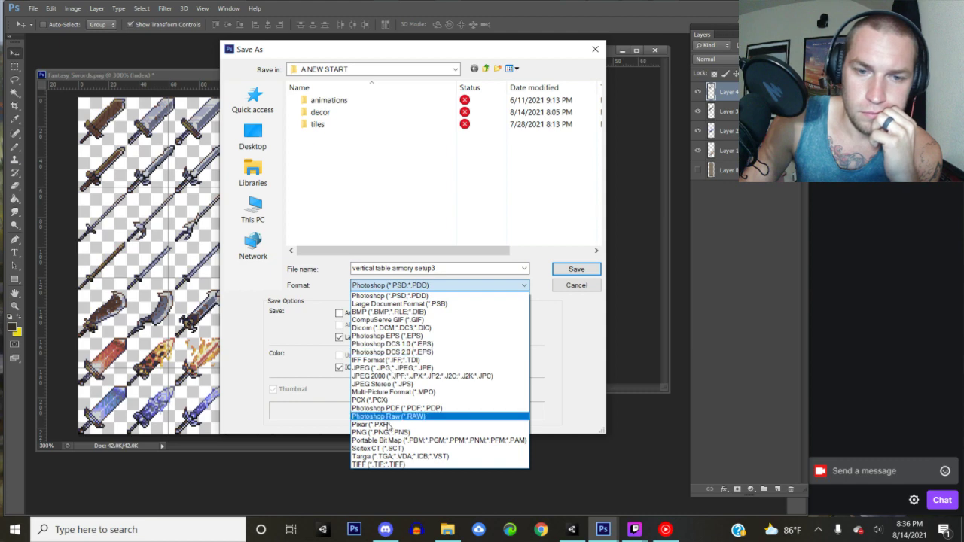
{"action": "left_click", "coordinate": [380, 432]}
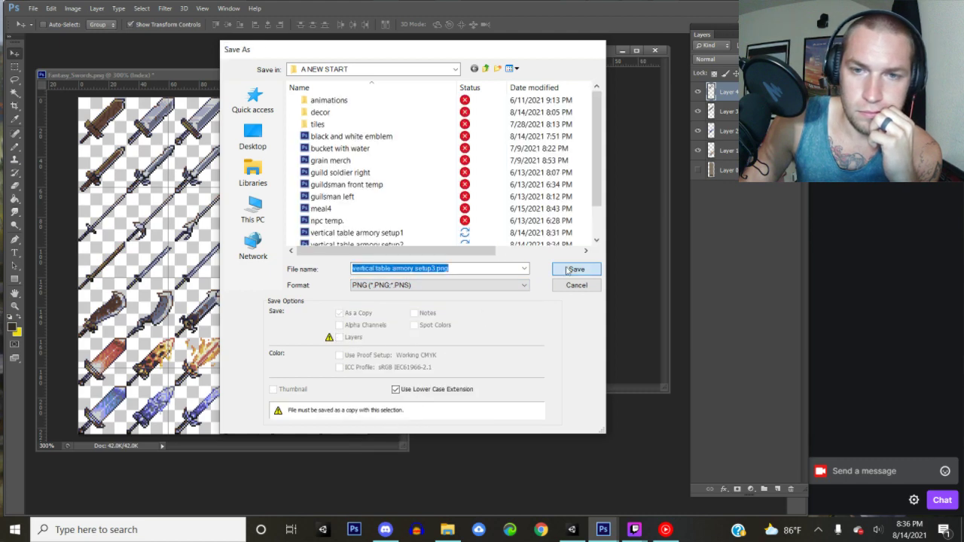
{"action": "left_click", "coordinate": [575, 270]}
{"action": "left_click", "coordinate": [517, 167]}
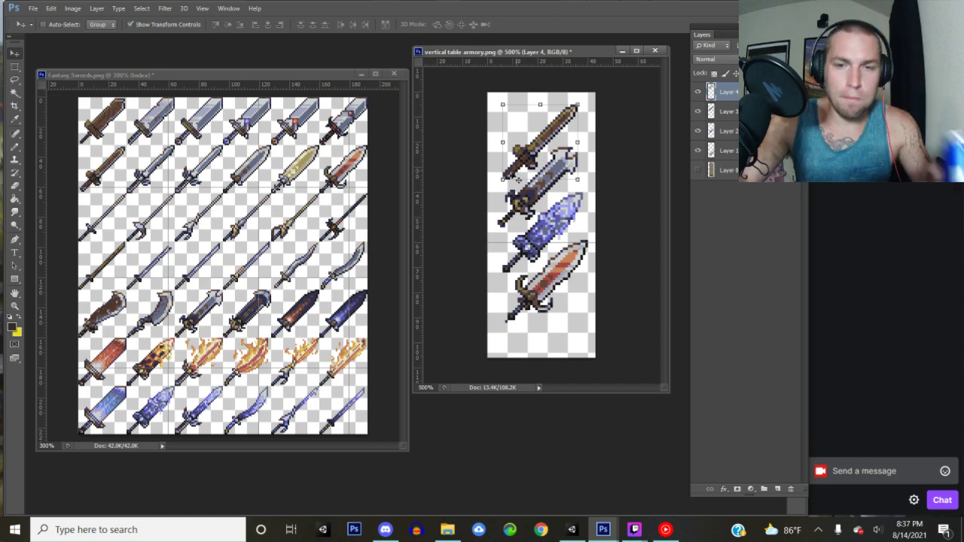
- Switch to Unity, set the texture type of "vertical table armory setup3" to Sprite and apply the import settings
{"action": "left_click", "coordinate": [572, 529]}
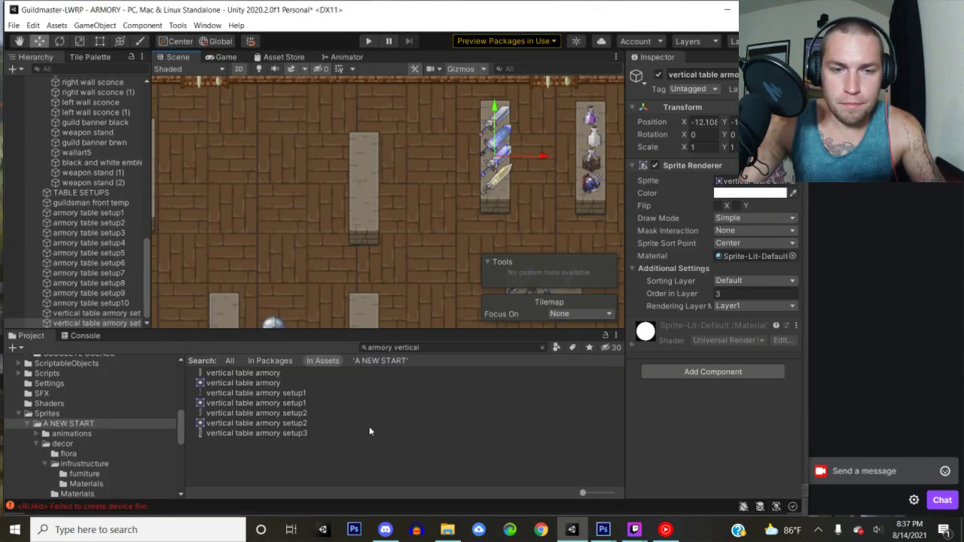
{"action": "left_click", "coordinate": [302, 433]}
{"action": "left_click", "coordinate": [727, 110]}
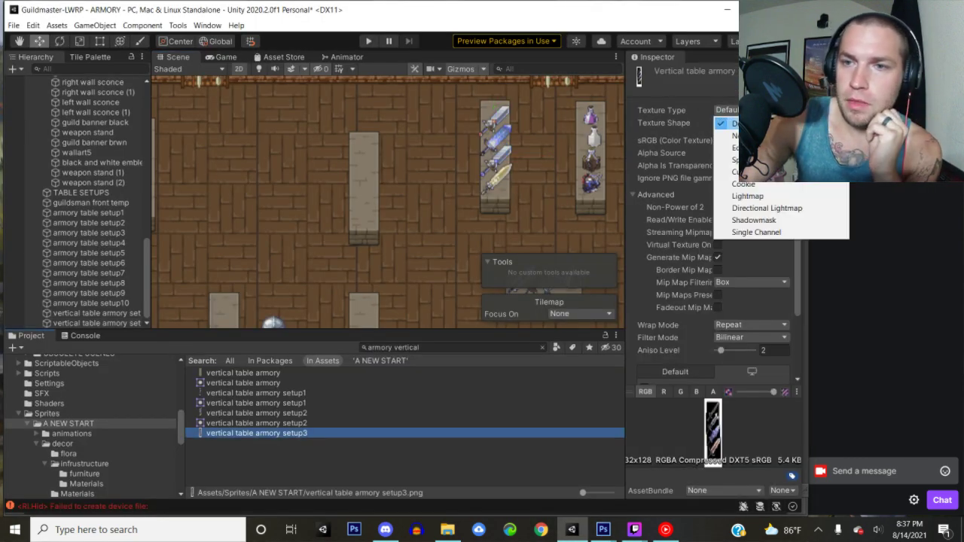
{"action": "left_click", "coordinate": [746, 160]}
{"action": "scroll", "coordinate": [780, 322], "scroll_direction": "down", "scroll_amount": 3}
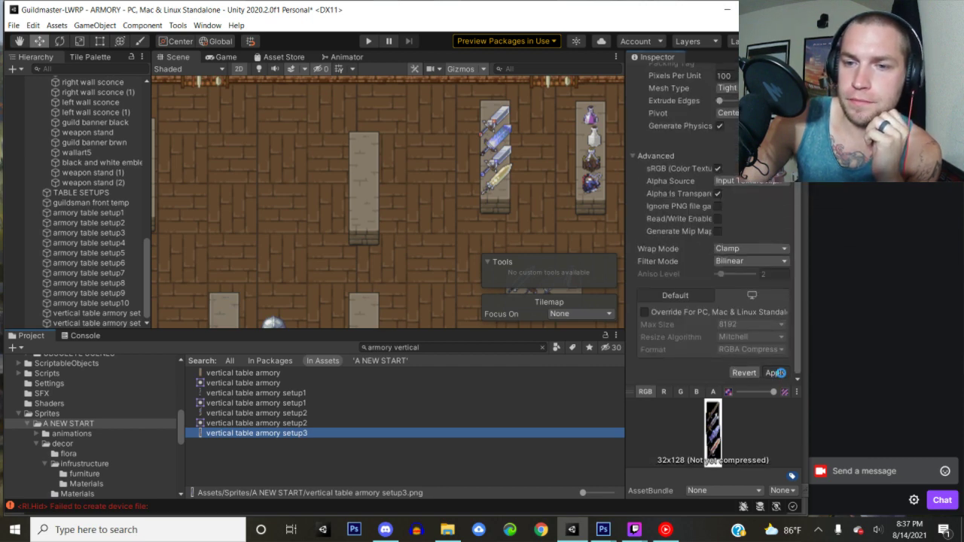
{"action": "left_click", "coordinate": [777, 373]}
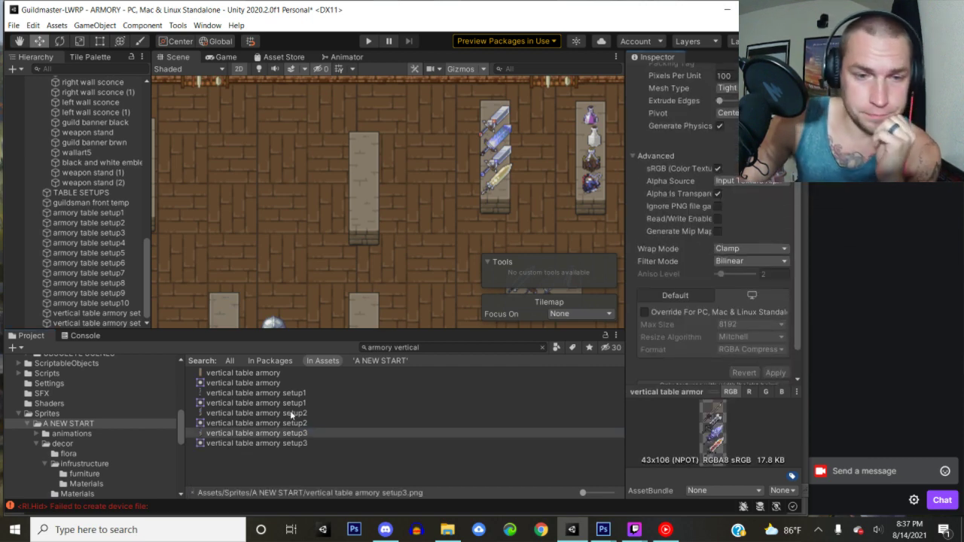
- Place the "vertical table armory setup3" sprite in the scene beside the armory room and set its Order in Layer to 3
{"action": "scroll", "coordinate": [400, 198], "scroll_direction": "down", "scroll_amount": 3}
{"action": "scroll", "coordinate": [366, 233], "scroll_direction": "up", "scroll_amount": 2}
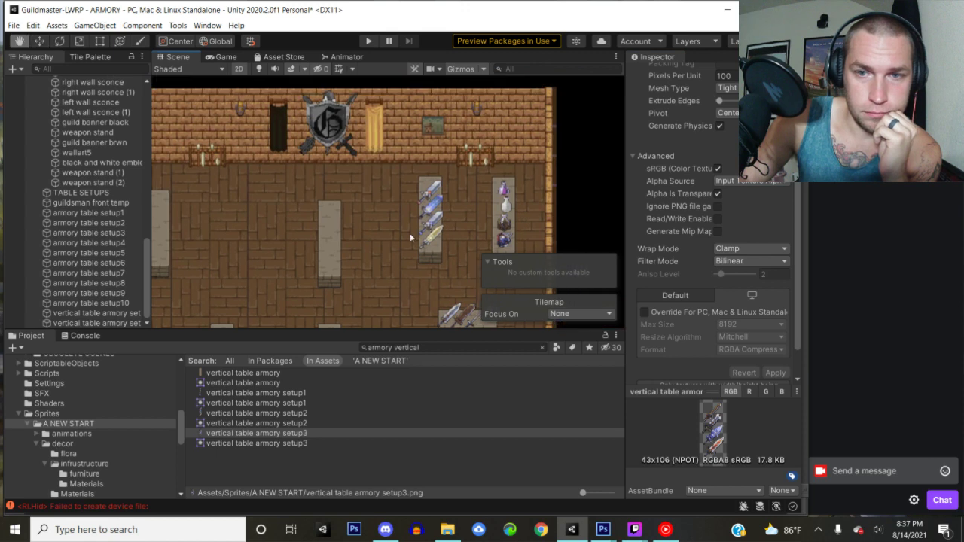
{"action": "left_click_drag", "start_coordinate": [269, 435], "coordinate": [583, 174]}
{"action": "left_click", "coordinate": [739, 293]}
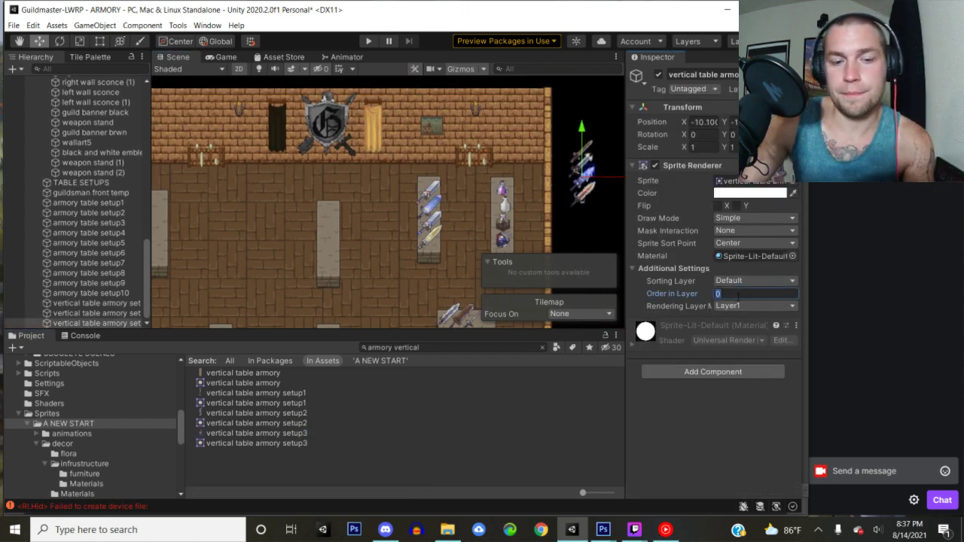
{"action": "type", "text": "3"}
- Move the new sword sprite onto the empty vertical stone table left of the blue swords' table and fine-tune its alignment
{"action": "left_click_drag", "start_coordinate": [581, 167], "coordinate": [336, 235]}
{"action": "middle_click_drag", "start_coordinate": [265, 212], "coordinate": [291, 203]}
{"action": "scroll", "coordinate": [294, 208], "scroll_direction": "up", "scroll_amount": 5}
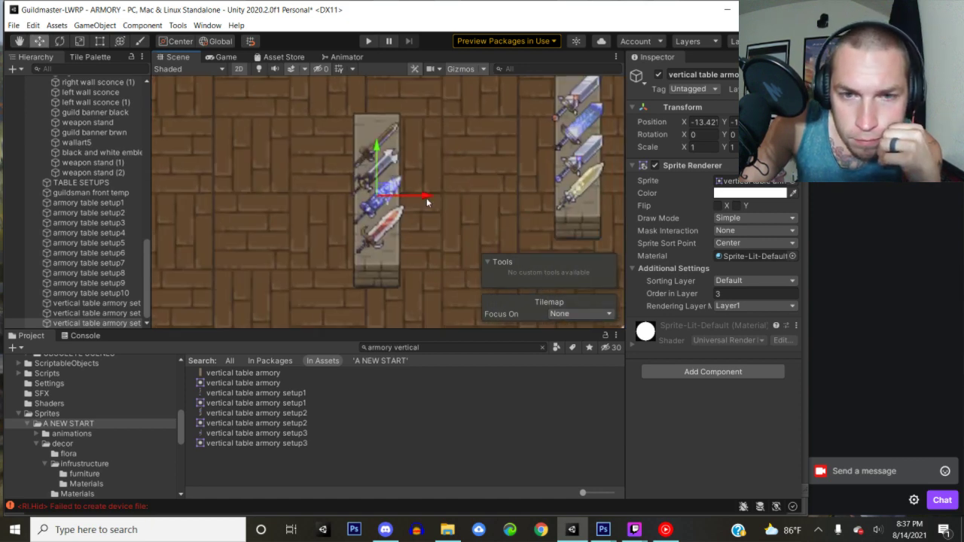
{"action": "left_click_drag", "start_coordinate": [428, 198], "coordinate": [434, 197]}
{"action": "left_click_drag", "start_coordinate": [382, 145], "coordinate": [381, 137]}
{"action": "left_click_drag", "start_coordinate": [427, 191], "coordinate": [427, 189]}
{"action": "scroll", "coordinate": [327, 187], "scroll_direction": "down", "scroll_amount": 3}
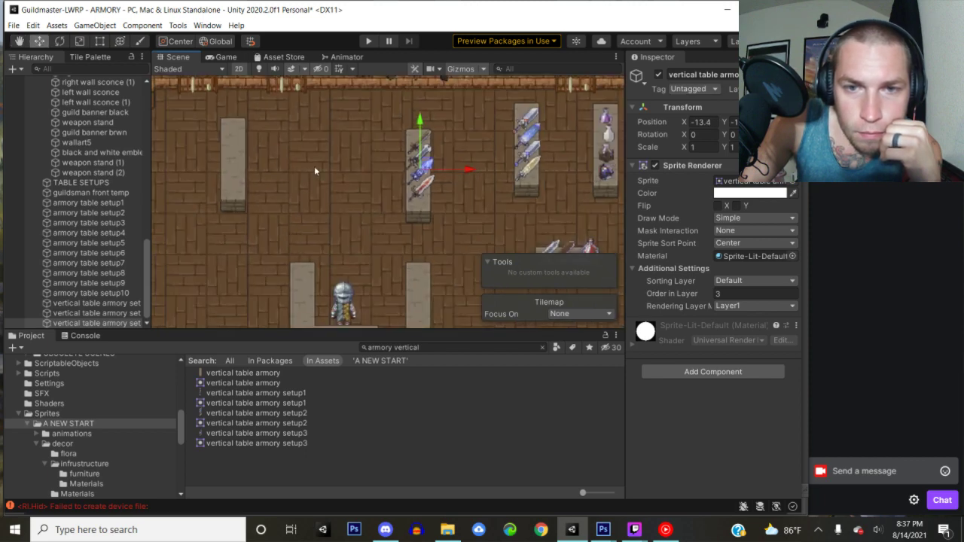
- Back in Photoshop, minimize the sword sheet, delete the four sword layers and show the stone table layer again
{"action": "middle_click_drag", "start_coordinate": [303, 181], "coordinate": [433, 164]}
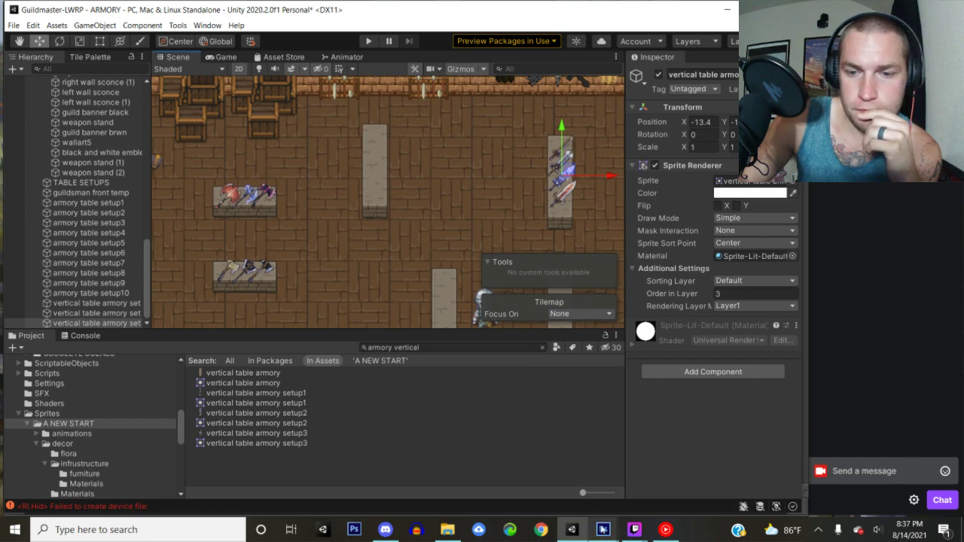
{"action": "mouse_move", "coordinate": [603, 530]}
{"action": "left_click", "coordinate": [375, 469]}
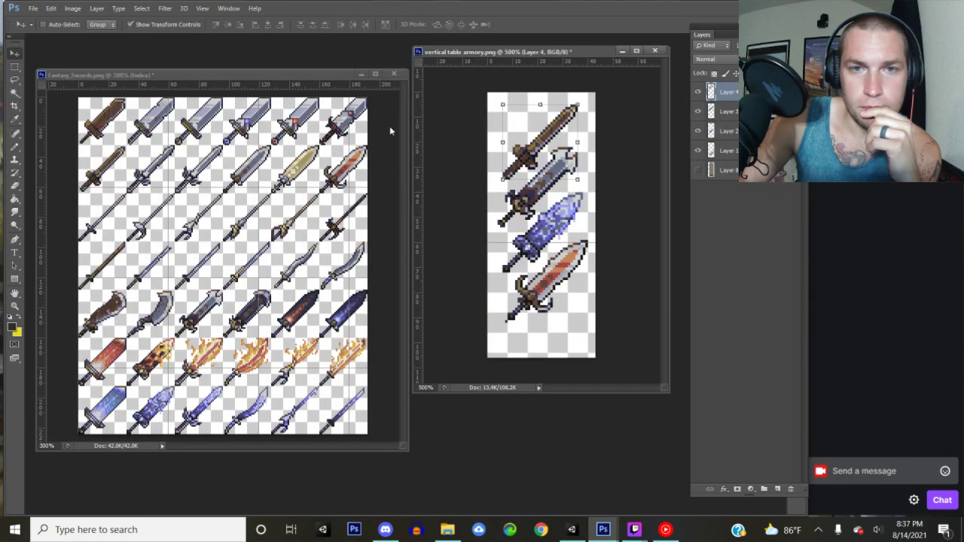
{"action": "left_click", "coordinate": [361, 75]}
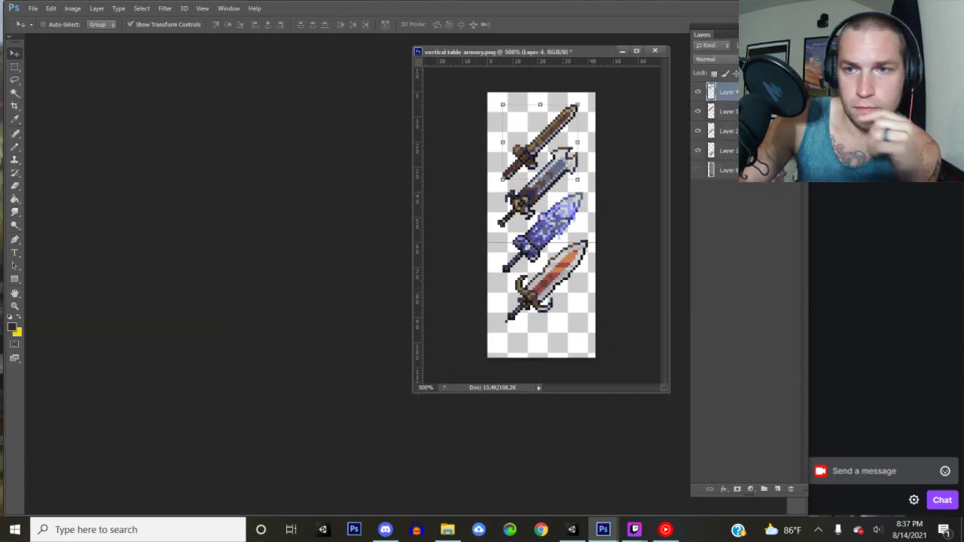
{"action": "left_click", "coordinate": [728, 151], "text": "shift"}
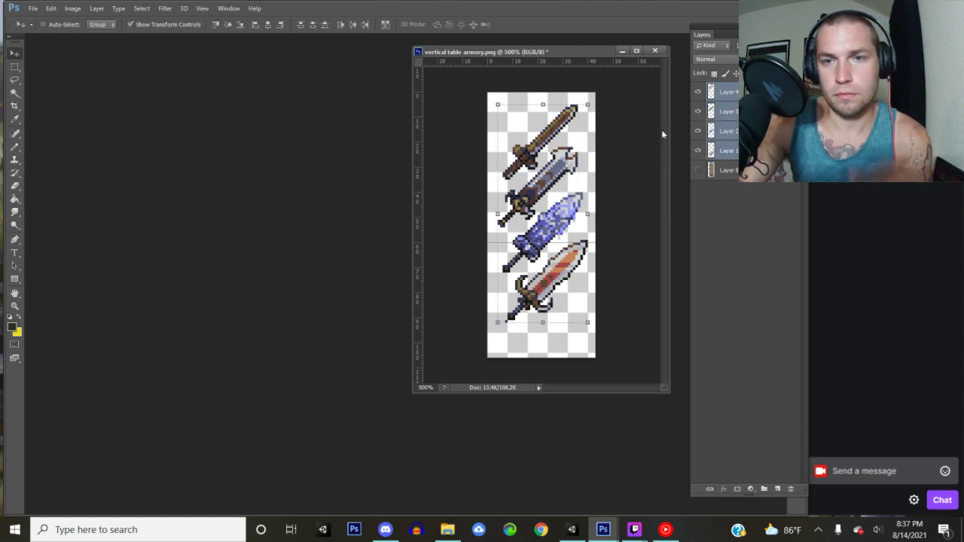
{"action": "key", "text": "Delete"}
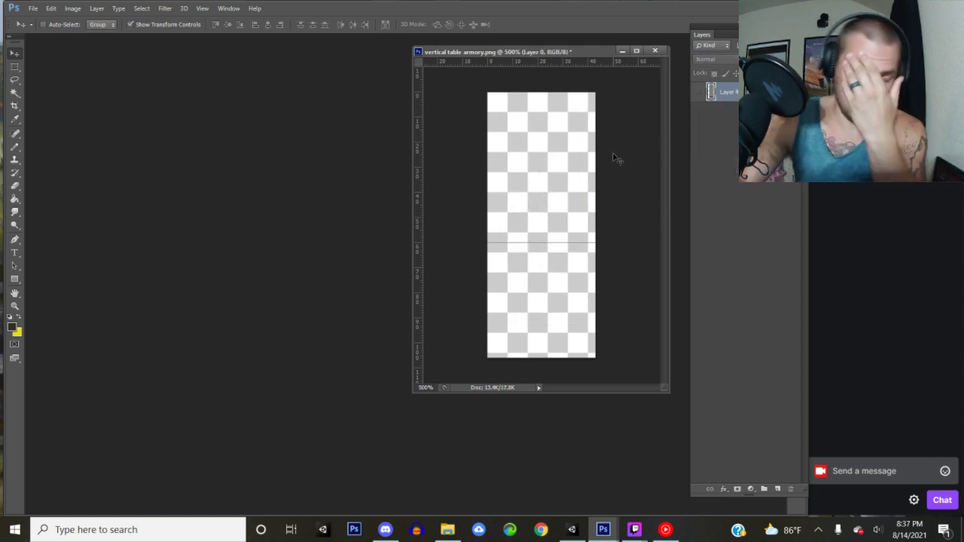
{"action": "left_click", "coordinate": [698, 92]}
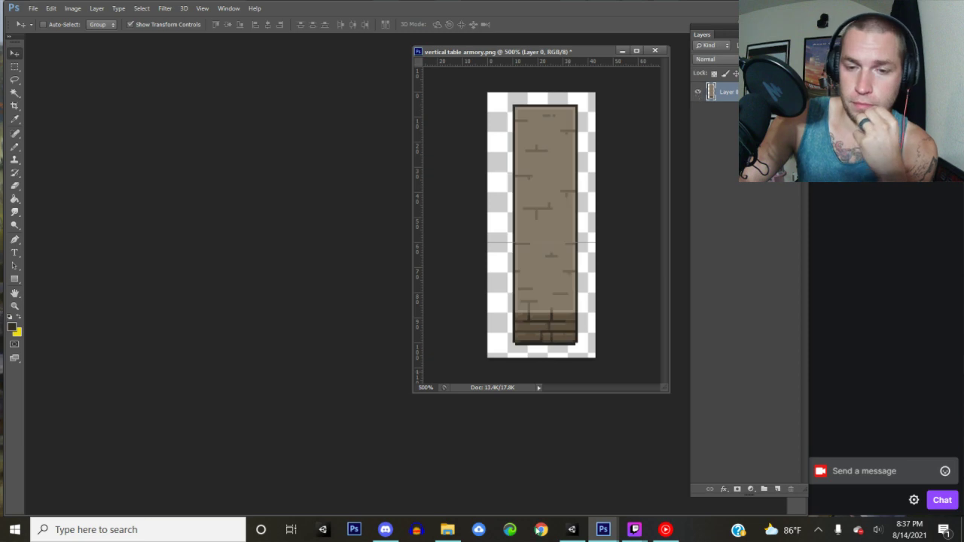
- Bring up the Fantasy_Bows.png sheet and enlarge its window until all rows of bows are visible
{"action": "mouse_move", "coordinate": [602, 527]}
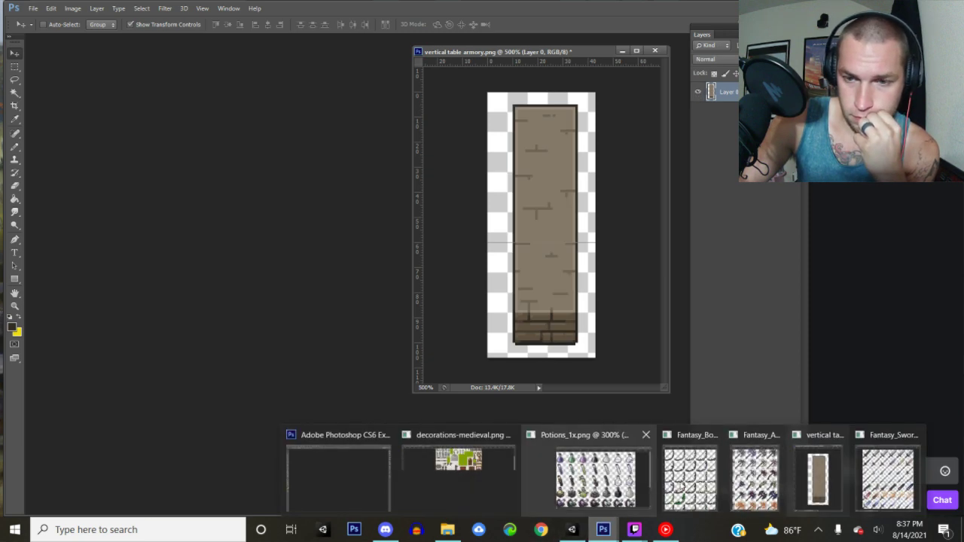
{"action": "left_click", "coordinate": [670, 489]}
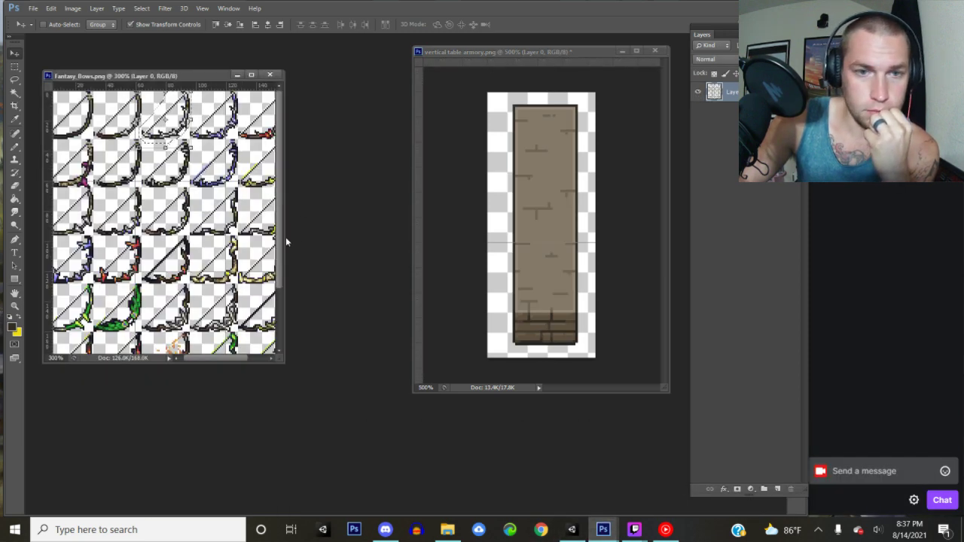
{"action": "left_click_drag", "start_coordinate": [284, 239], "coordinate": [395, 243]}
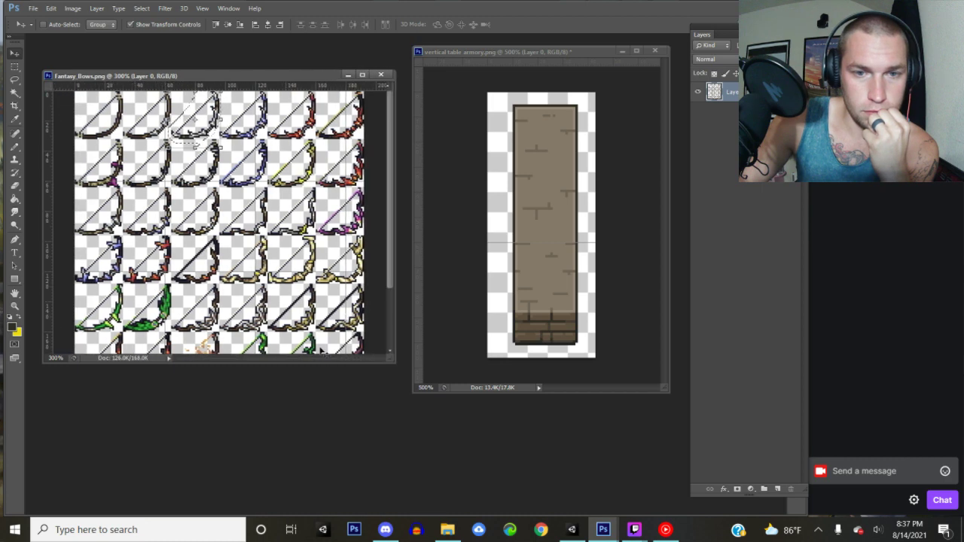
{"action": "left_click_drag", "start_coordinate": [305, 363], "coordinate": [288, 483]}
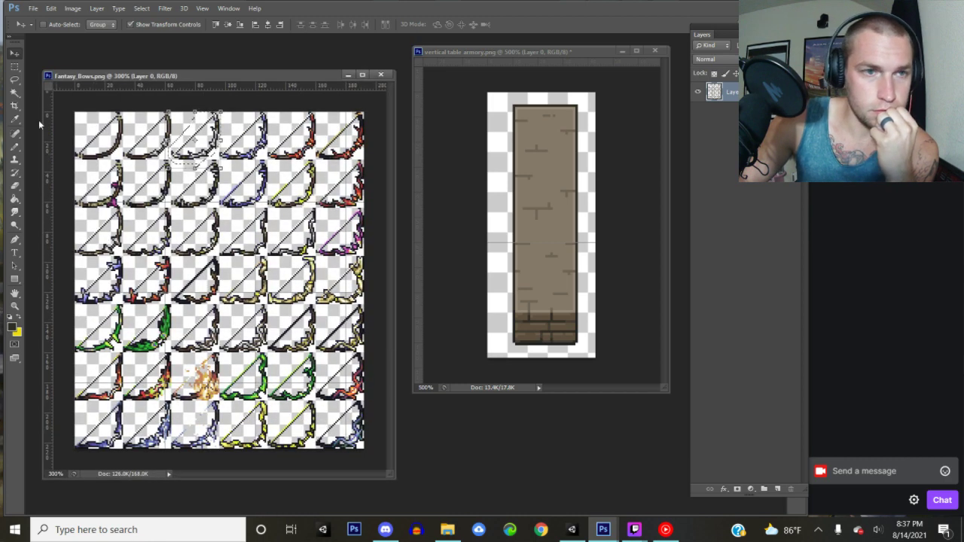
- Copy the first bow of the sheet's first row onto the lower part of the stone table
{"action": "left_click", "coordinate": [14, 79]}
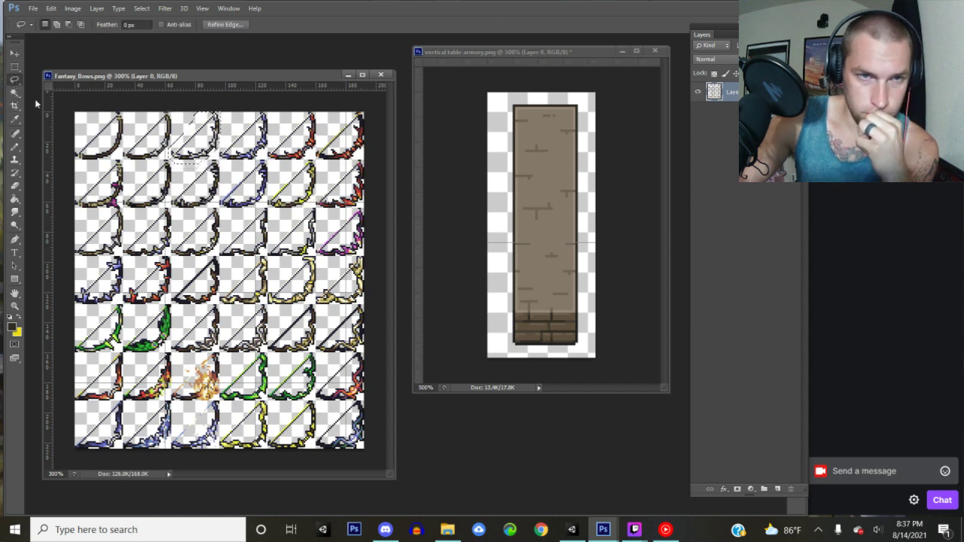
{"action": "left_click", "coordinate": [130, 116]}
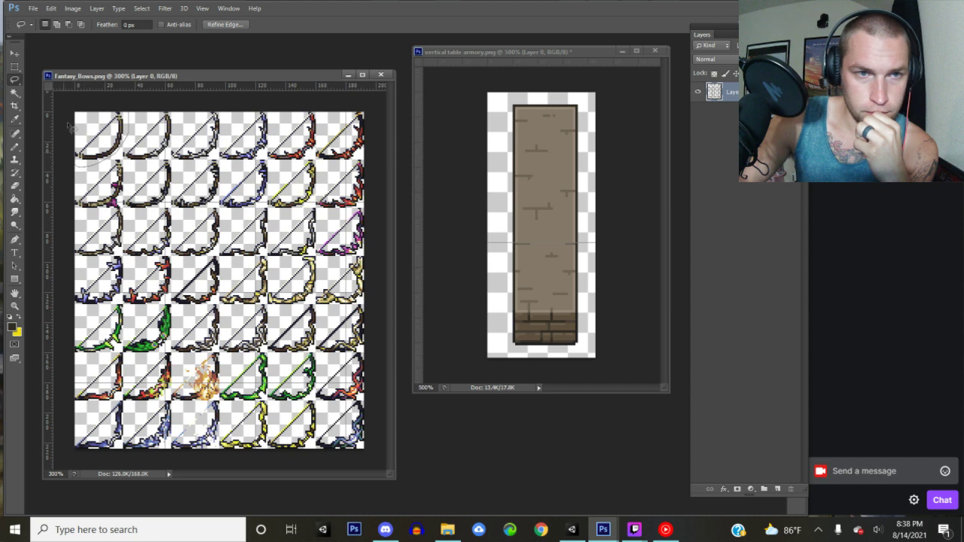
{"action": "mouse_move", "coordinate": [134, 120]}
{"action": "left_mouse_down"}
{"action": "mouse_move", "coordinate": [460, 168]}
{"action": "mouse_move", "coordinate": [545, 155]}
{"action": "mouse_move", "coordinate": [573, 183]}
{"action": "mouse_move", "coordinate": [571, 268]}
{"action": "mouse_move", "coordinate": [576, 259]}
{"action": "left_mouse_up"}
{"action": "key", "text": "v"}
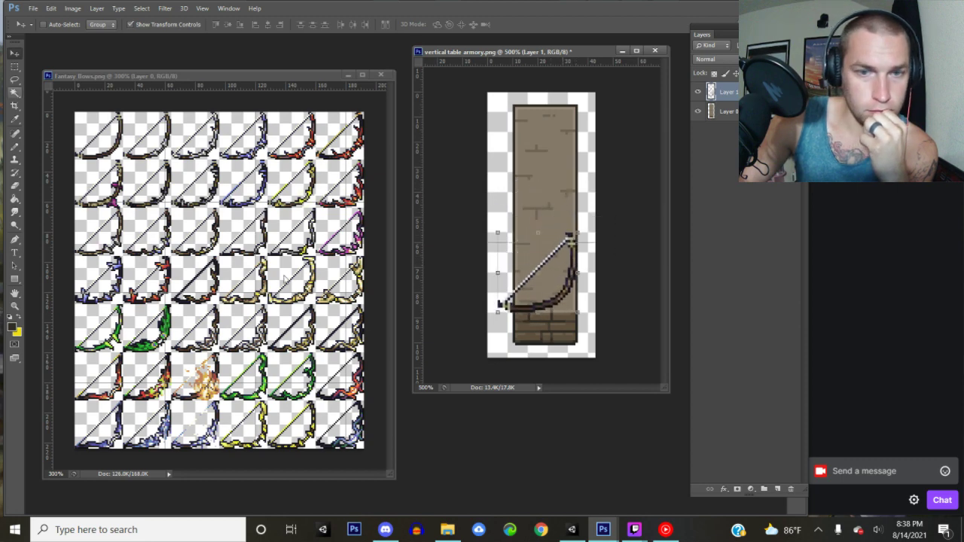
- Switch to YouTube Music, skip to the next song and minimize the player
{"action": "left_click", "coordinate": [665, 529]}
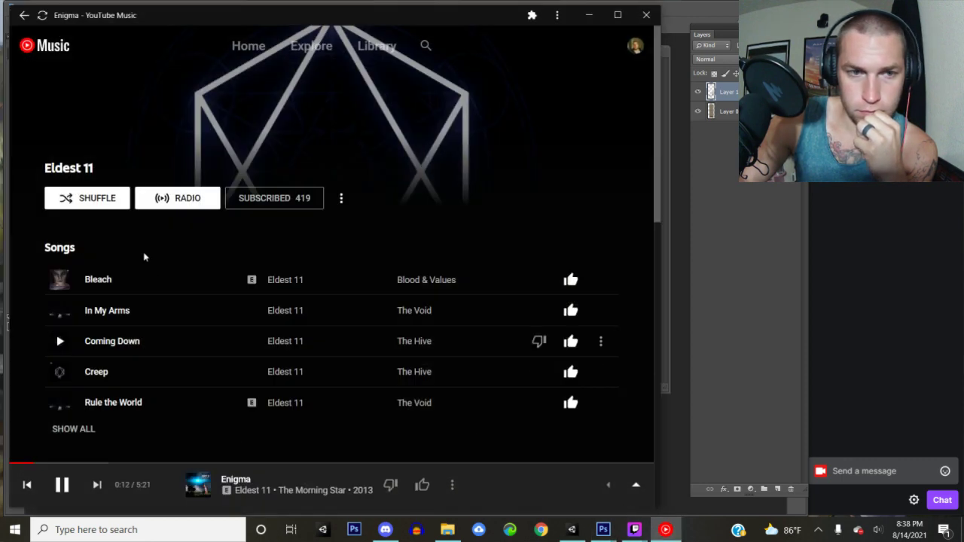
{"action": "left_click", "coordinate": [97, 486]}
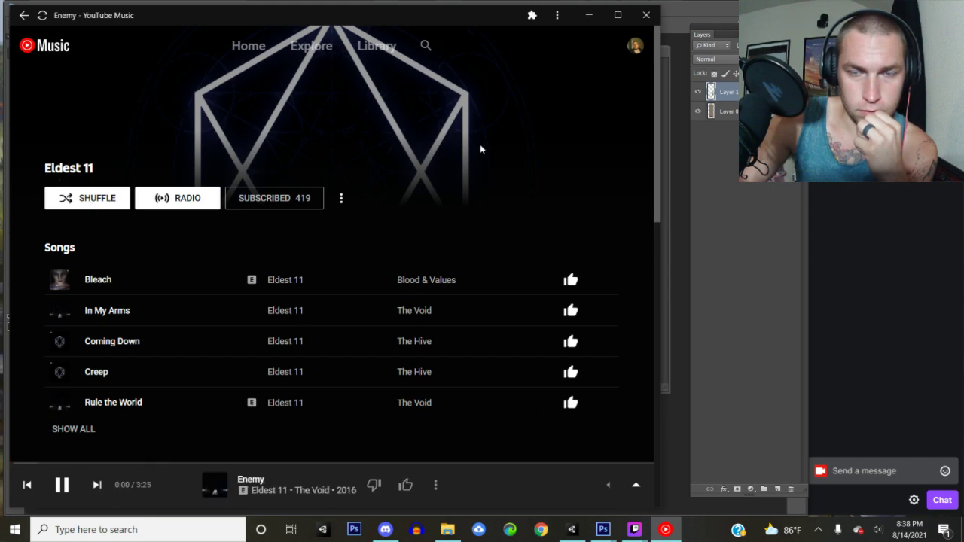
{"action": "left_click", "coordinate": [589, 14]}
- Copy the last, red bow with the yellow string from the sheet's first row onto the table, just above the first bow
{"action": "key", "text": "l"}
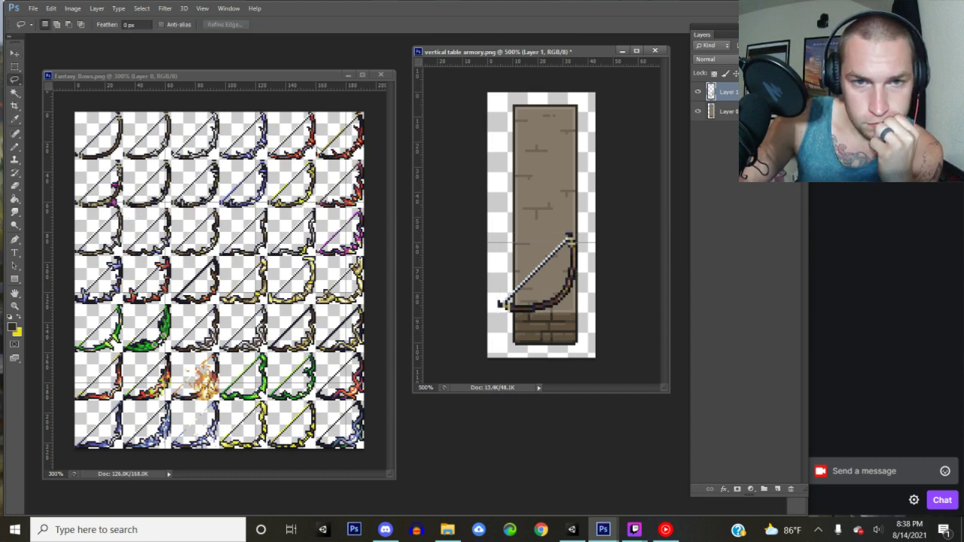
{"action": "left_click", "coordinate": [321, 144]}
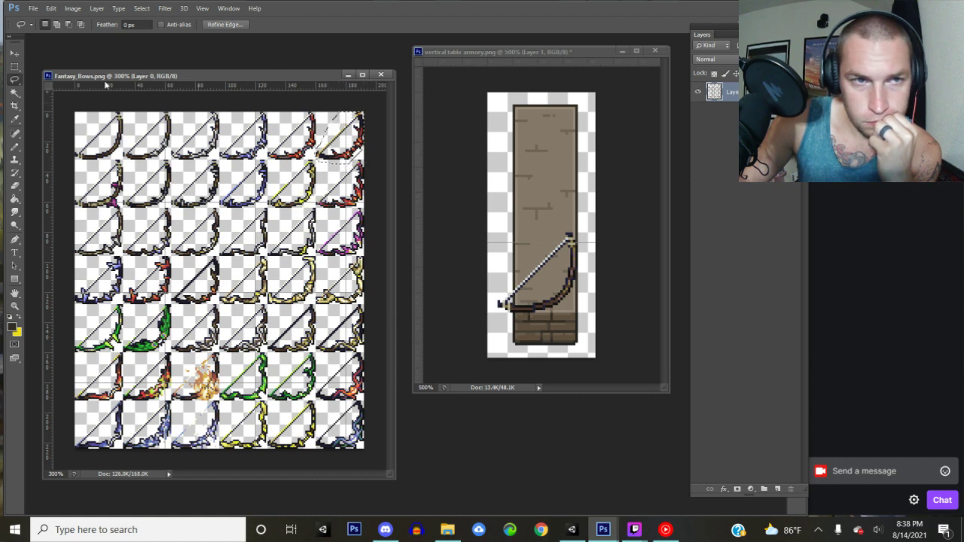
{"action": "key", "text": "v"}
{"action": "left_click_drag", "start_coordinate": [339, 139], "coordinate": [544, 260]}
{"action": "left_click_drag", "start_coordinate": [558, 228], "coordinate": [565, 235]}
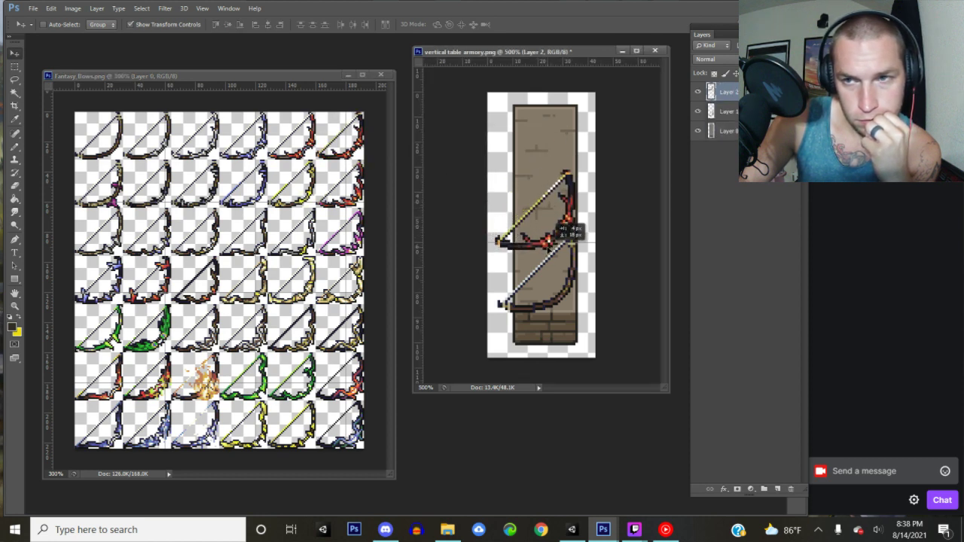
- Copy the second, red and green bow of the sheet's sixth row onto the upper end of the stone table
{"action": "key", "text": "l"}
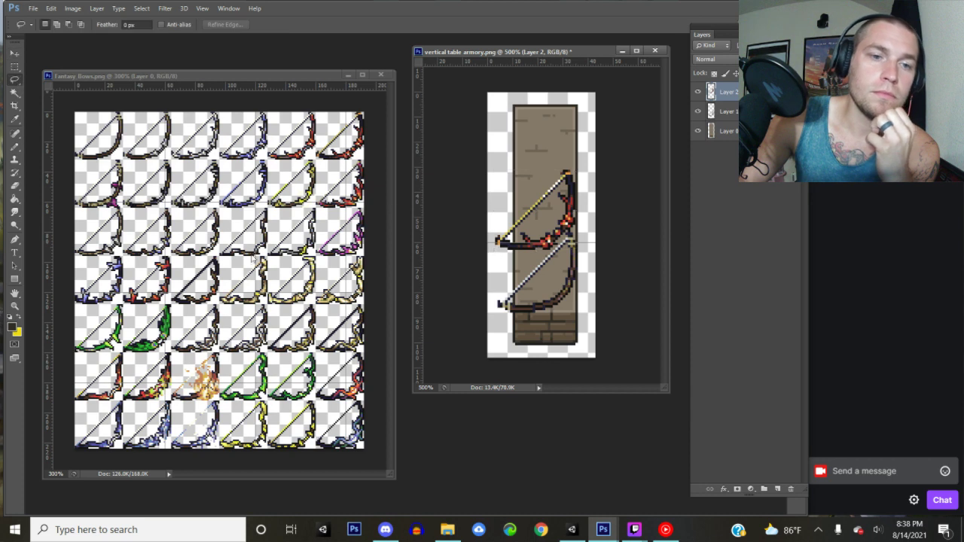
{"action": "left_click", "coordinate": [280, 374]}
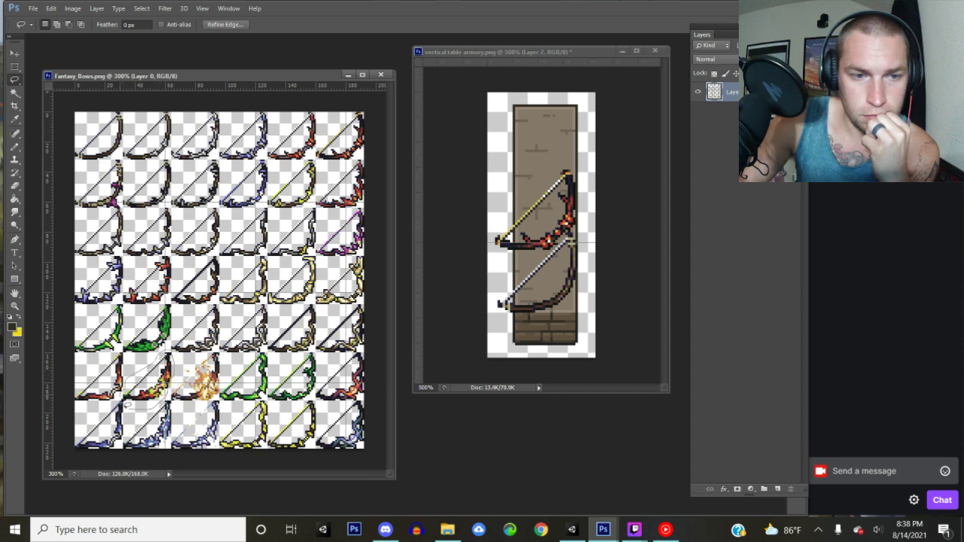
{"action": "mouse_move", "coordinate": [133, 409]}
{"action": "left_mouse_down"}
{"action": "mouse_move", "coordinate": [169, 369]}
{"action": "mouse_move", "coordinate": [294, 288]}
{"action": "mouse_move", "coordinate": [493, 199]}
{"action": "mouse_move", "coordinate": [547, 144]}
{"action": "mouse_move", "coordinate": [558, 149]}
{"action": "mouse_move", "coordinate": [537, 178]}
{"action": "left_mouse_up"}
{"action": "left_click", "coordinate": [14, 54]}
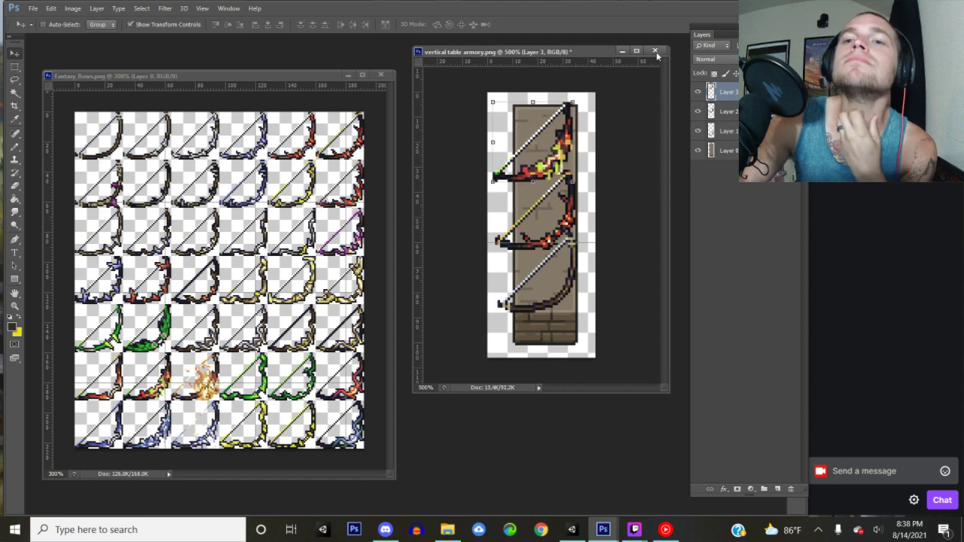
- Hide the stone table layer and save the three bows as the PNG copy "vertical table armory setup4.png" in the A NEW START folder
{"action": "left_click", "coordinate": [698, 152]}
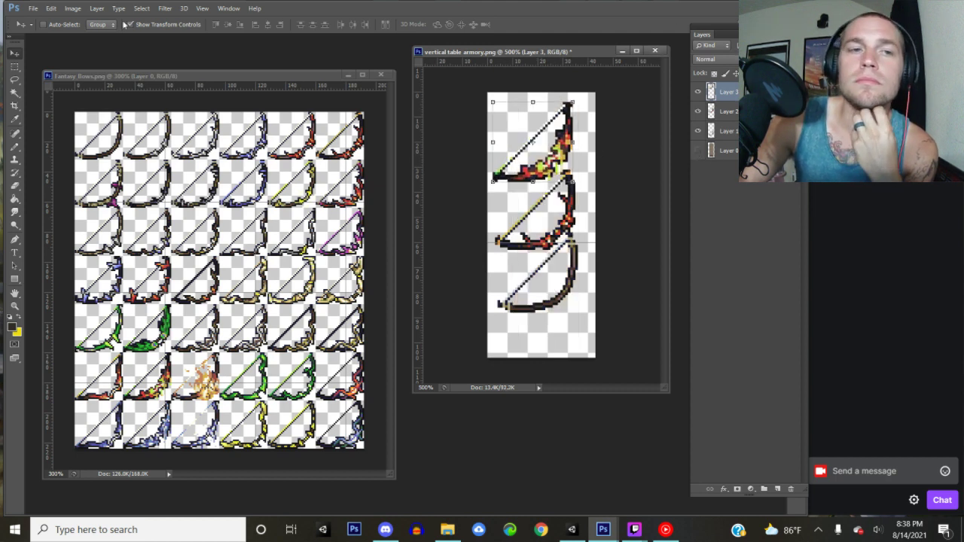
{"action": "left_click", "coordinate": [34, 8]}
{"action": "left_click", "coordinate": [52, 123]}
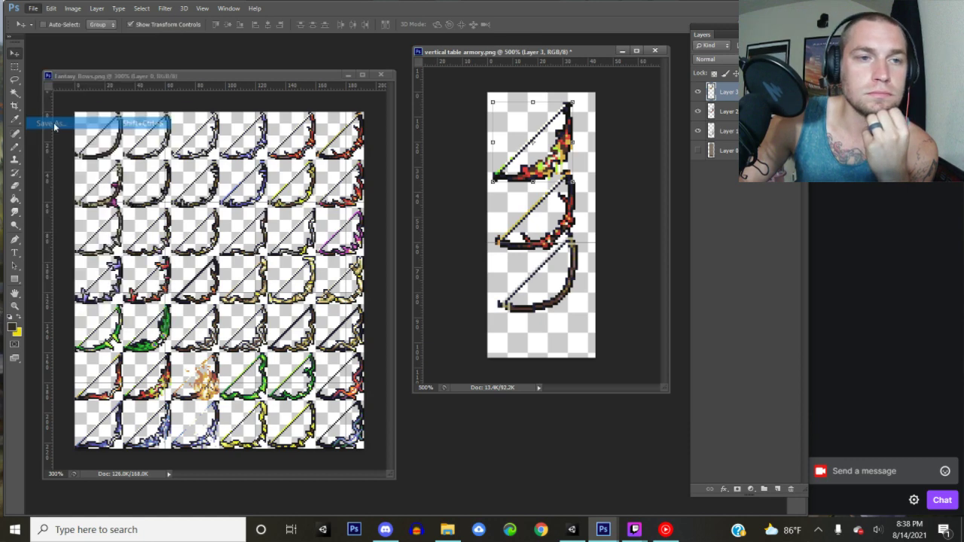
{"action": "left_click", "coordinate": [423, 267]}
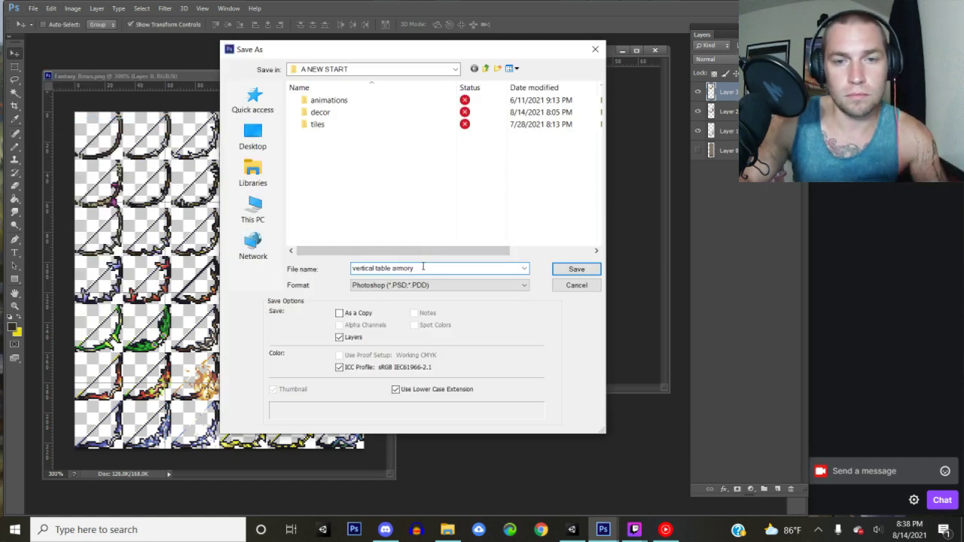
{"action": "type", "text": "setu"}
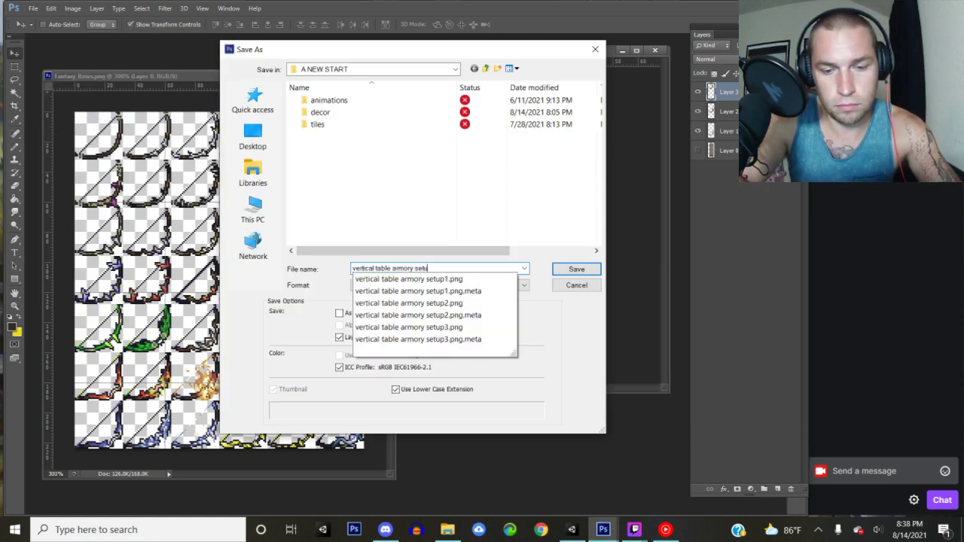
{"action": "type", "text": "p4"}
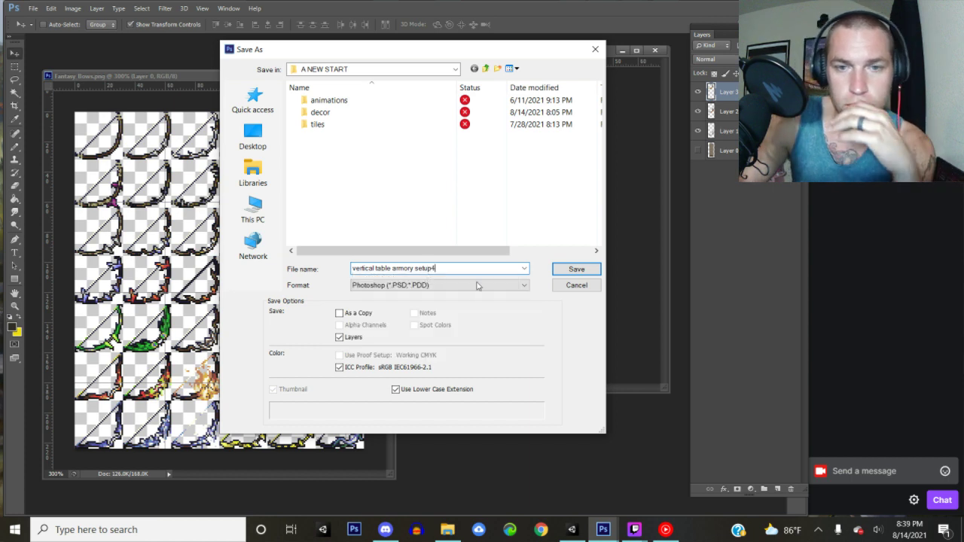
{"action": "left_click", "coordinate": [476, 286]}
{"action": "left_click", "coordinate": [379, 432]}
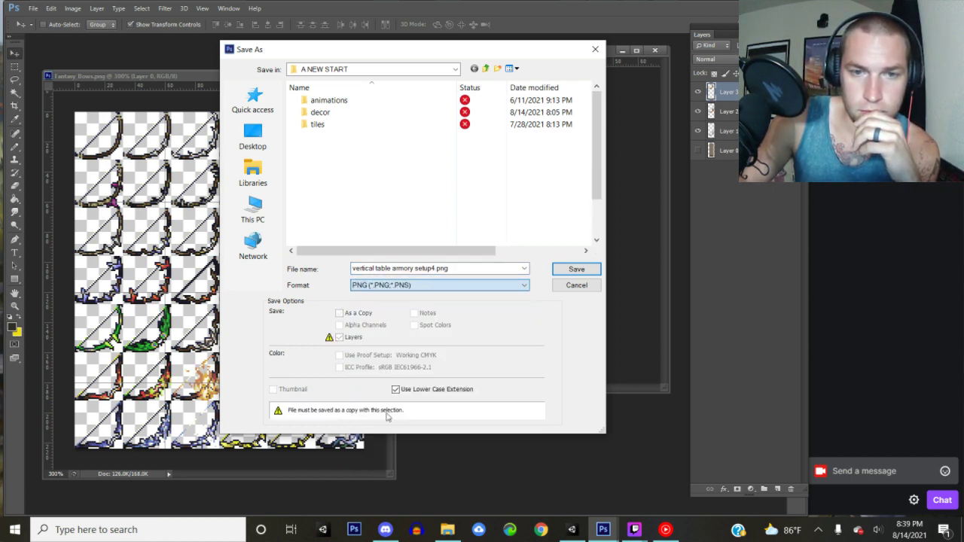
{"action": "left_click", "coordinate": [576, 271]}
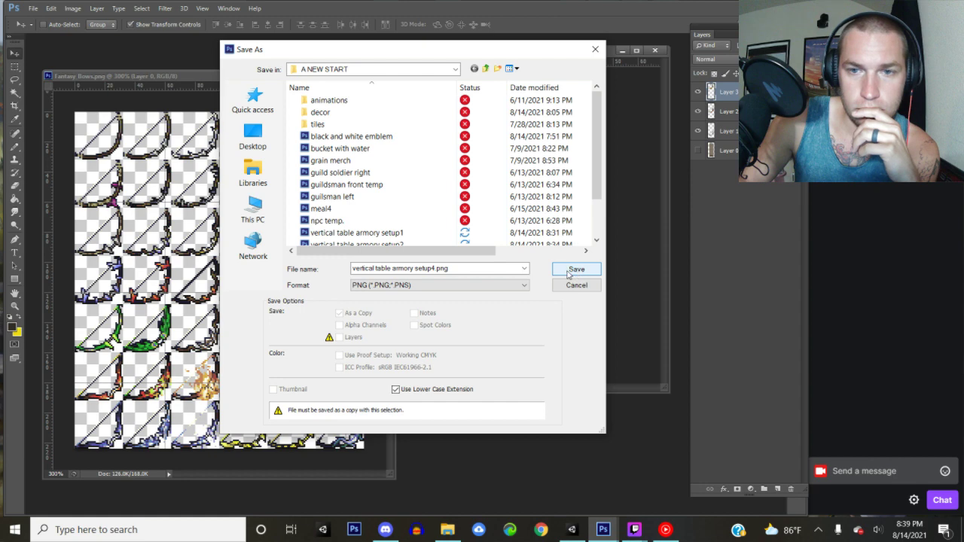
{"action": "left_click", "coordinate": [571, 275]}
{"action": "left_click", "coordinate": [512, 165]}
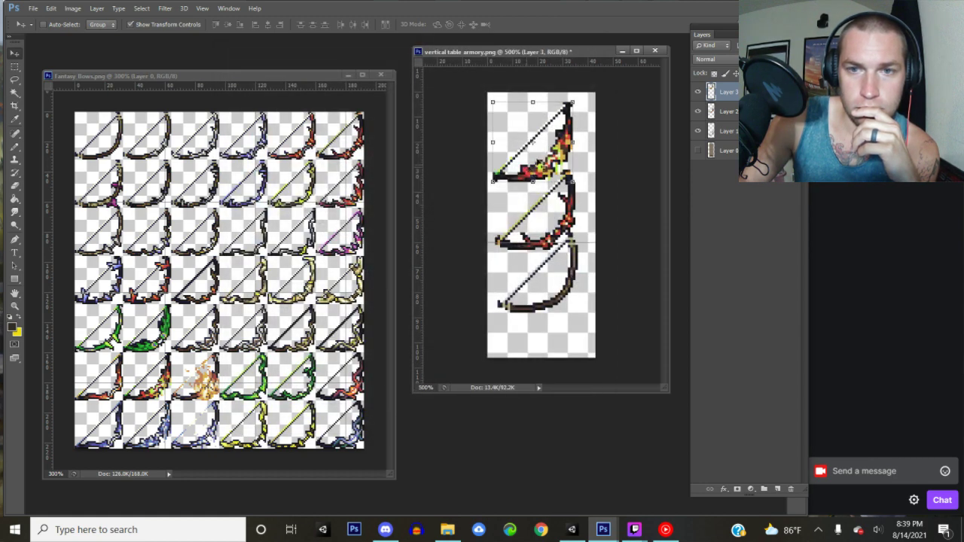
- Switch to Unity and apply the Sprite texture type to the vertical table armory setup4 texture
{"action": "left_click", "coordinate": [572, 530]}
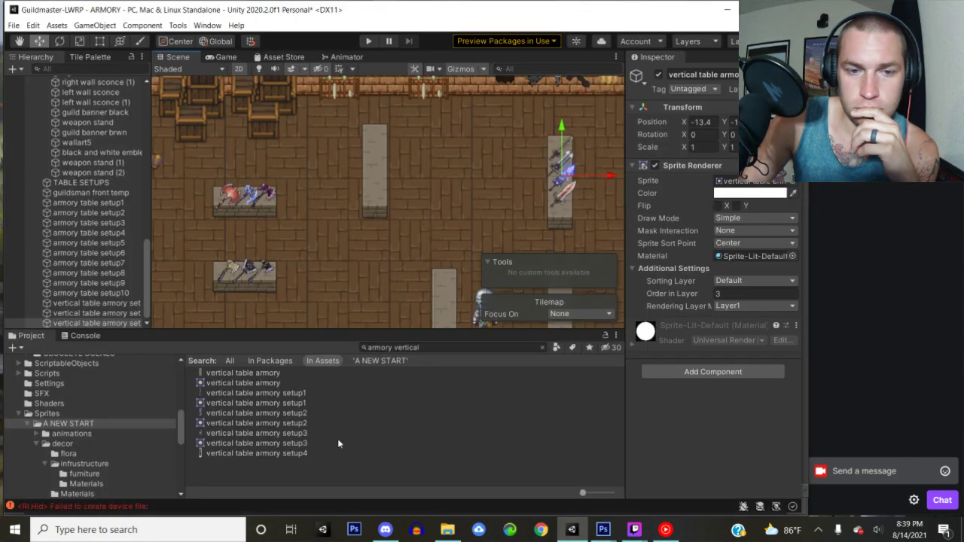
{"action": "left_click", "coordinate": [282, 456]}
{"action": "middle_click_drag", "start_coordinate": [269, 298], "coordinate": [411, 200]}
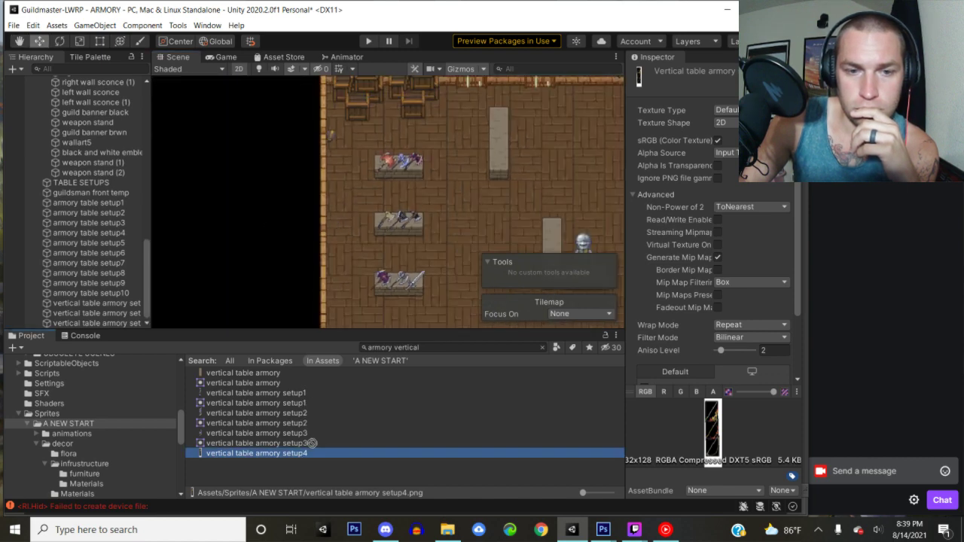
{"action": "left_click", "coordinate": [726, 110]}
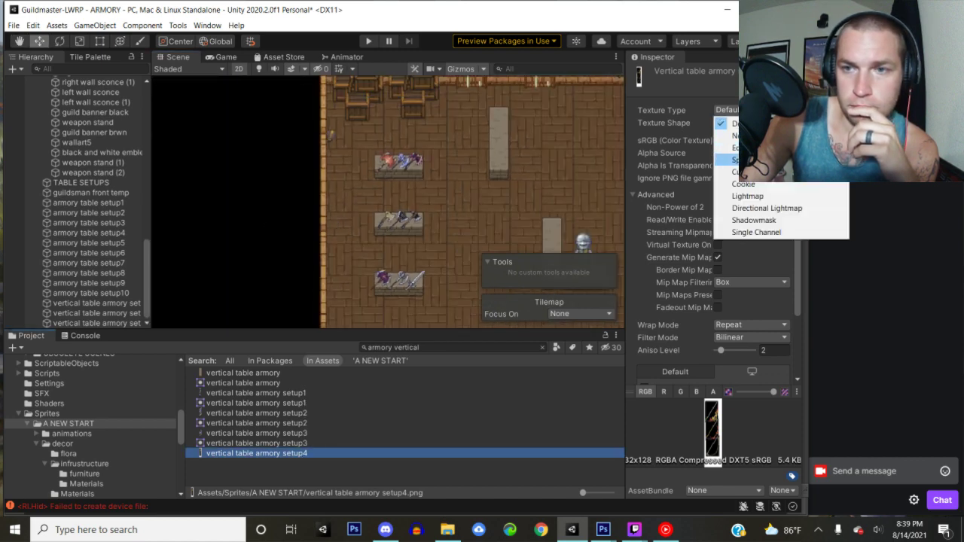
{"action": "left_click", "coordinate": [727, 159]}
{"action": "scroll", "coordinate": [726, 322], "scroll_direction": "down", "scroll_amount": 3}
{"action": "left_click", "coordinate": [775, 373]}
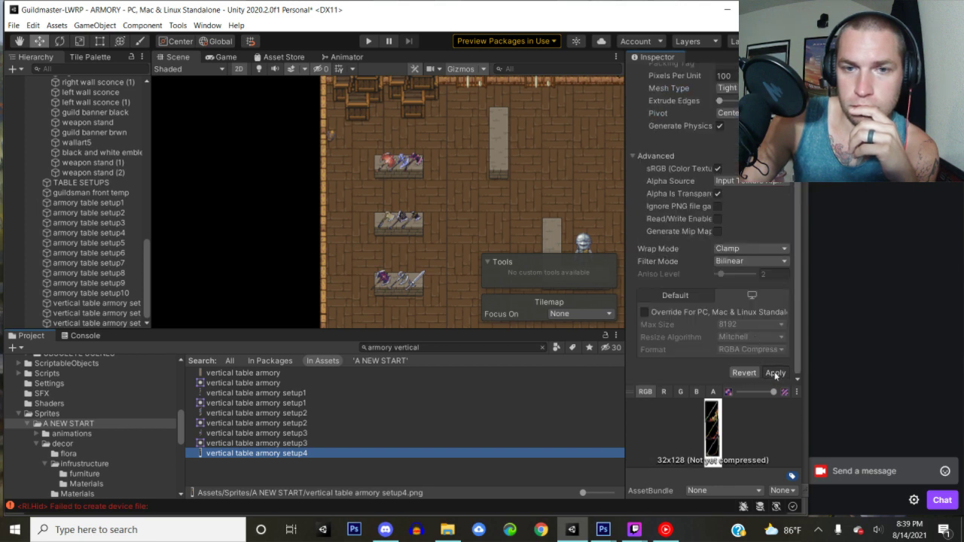
- Add the vertical table armory setup4 sprite to the scene with order in layer 4 and place it on the empty upper vertical table
{"action": "left_click_drag", "start_coordinate": [220, 457], "coordinate": [236, 216]}
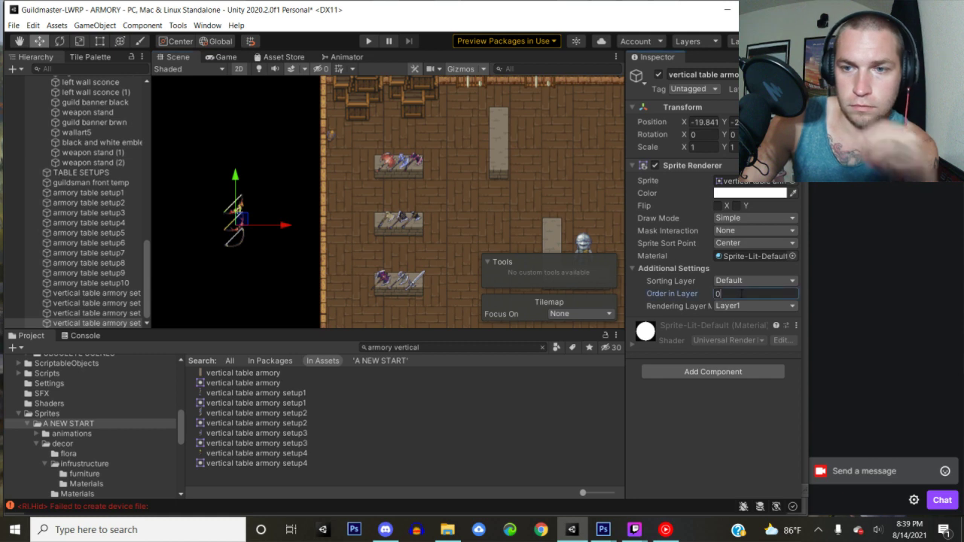
{"action": "type", "text": "4"}
{"action": "key", "text": "Return"}
{"action": "left_click_drag", "start_coordinate": [329, 197], "coordinate": [507, 138]}
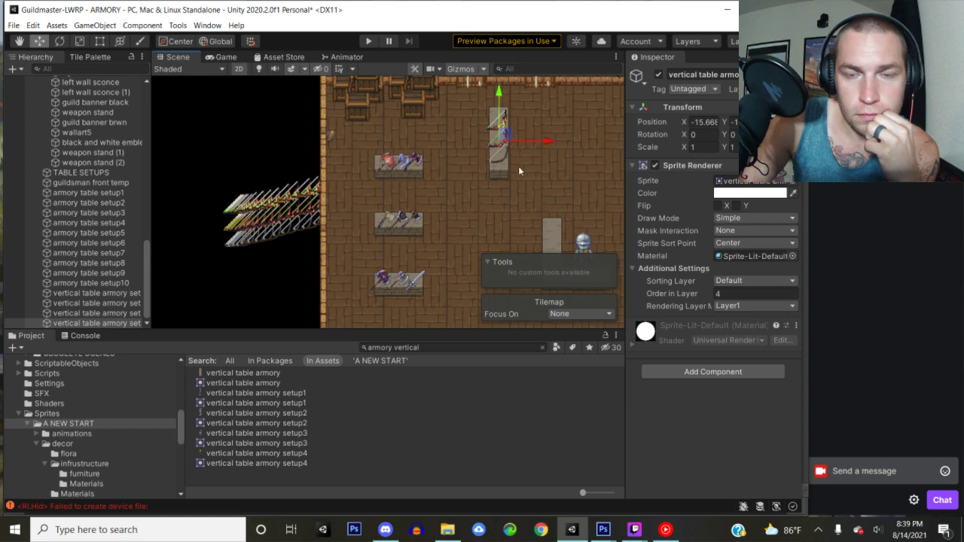
{"action": "middle_click_drag", "start_coordinate": [518, 183], "coordinate": [377, 154]}
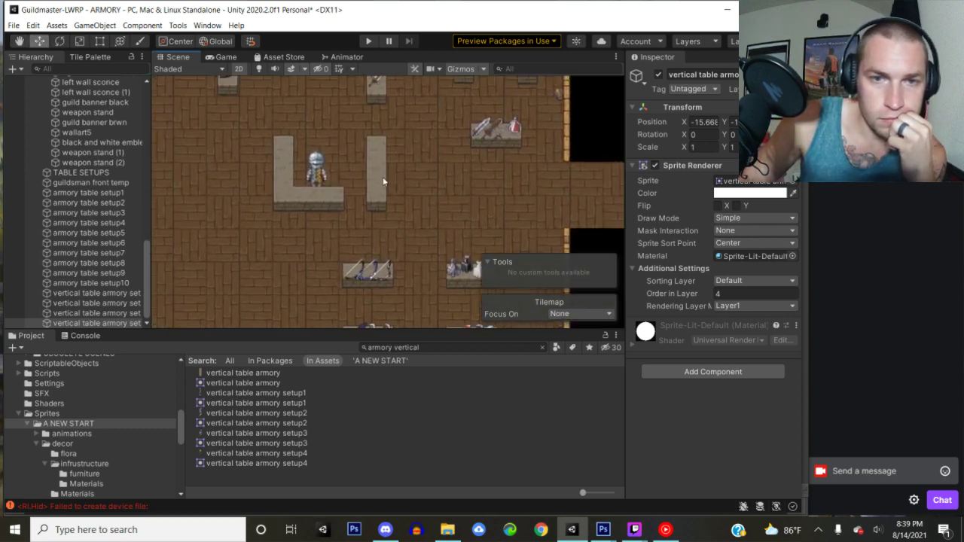
{"action": "scroll", "coordinate": [383, 181], "scroll_direction": "up", "scroll_amount": 3}
- Open armor_21 from the armor icon folder in Photoshop to examine the artwork, and close it again
{"action": "left_click", "coordinate": [447, 529]}
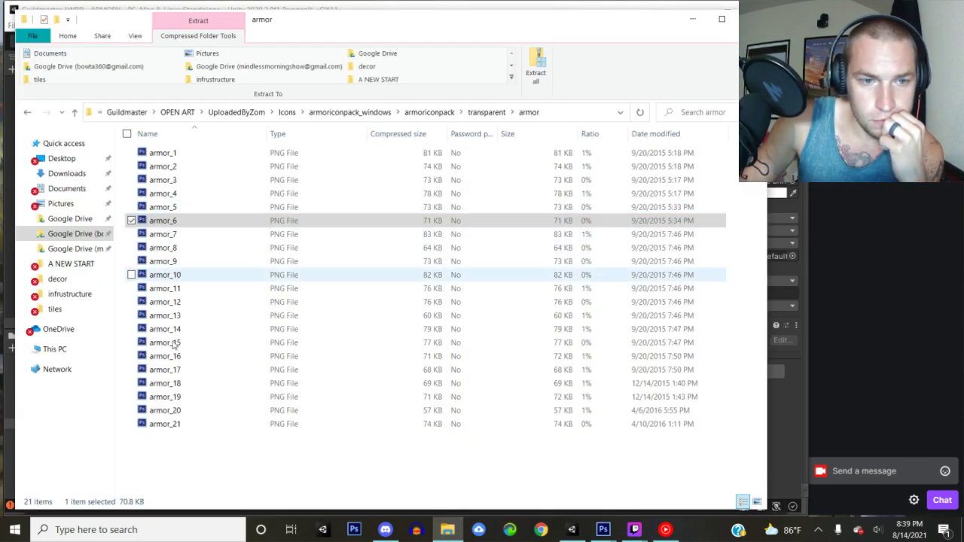
{"action": "left_click", "coordinate": [189, 424]}
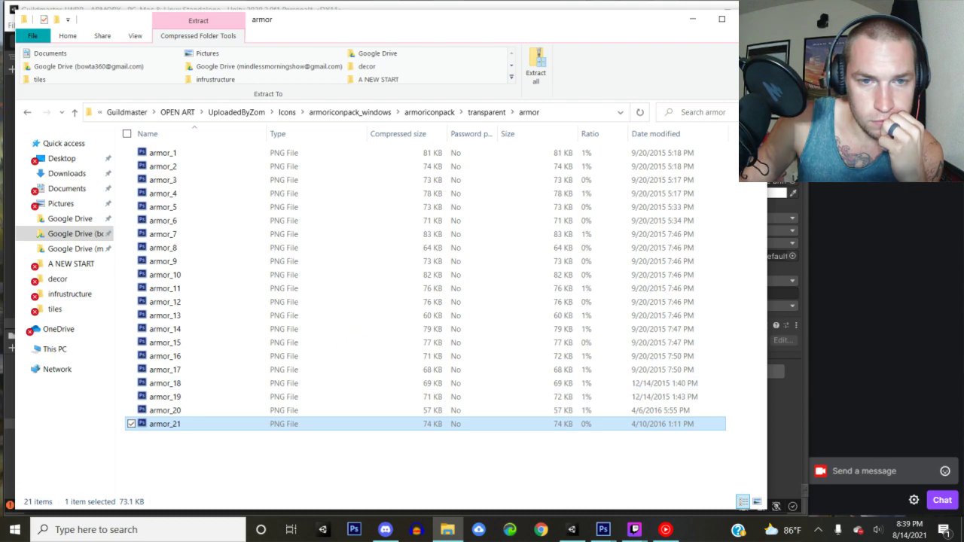
{"action": "key", "text": "alt+Tab"}
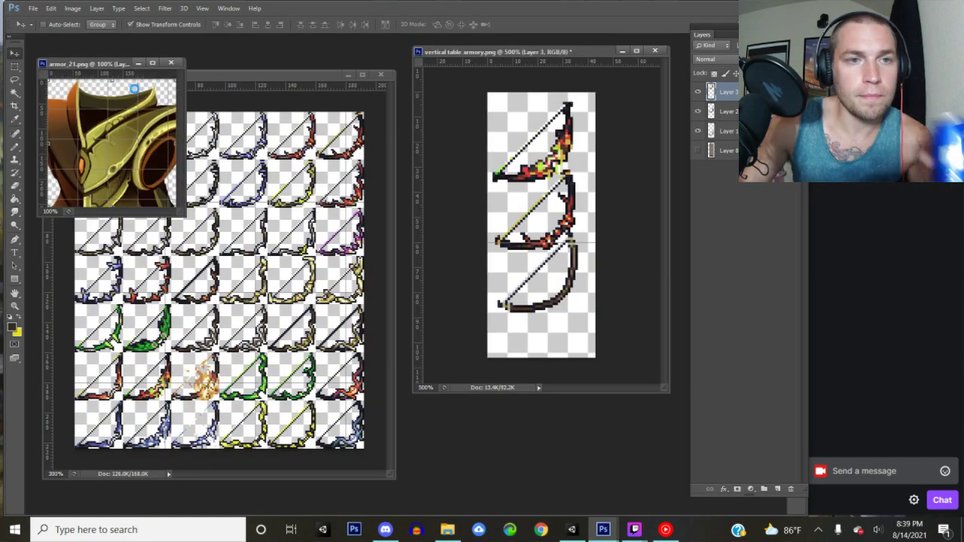
{"action": "left_click", "coordinate": [181, 63]}
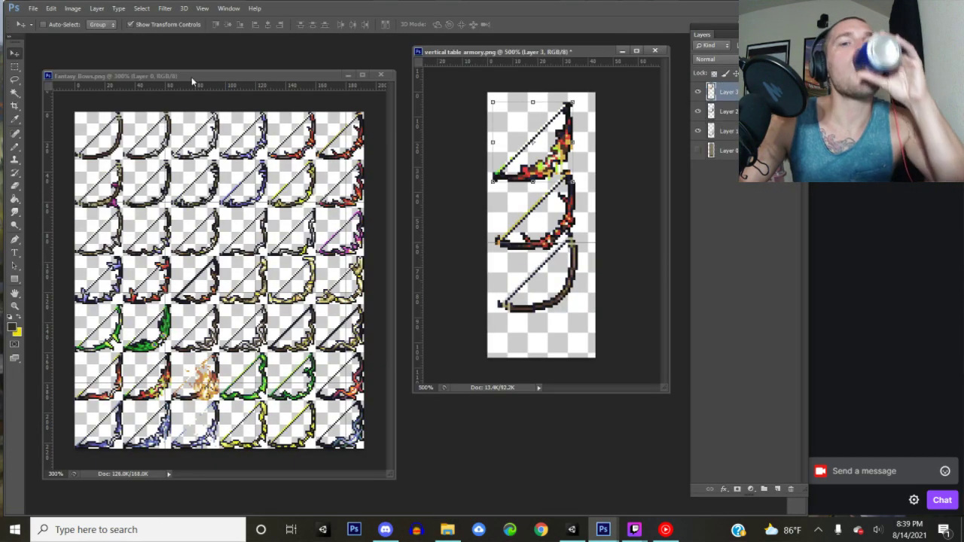
- Minimize the bow sheet, delete the three bow layers from the vertical table document and show the stone table layer again
{"action": "left_click", "coordinate": [350, 76]}
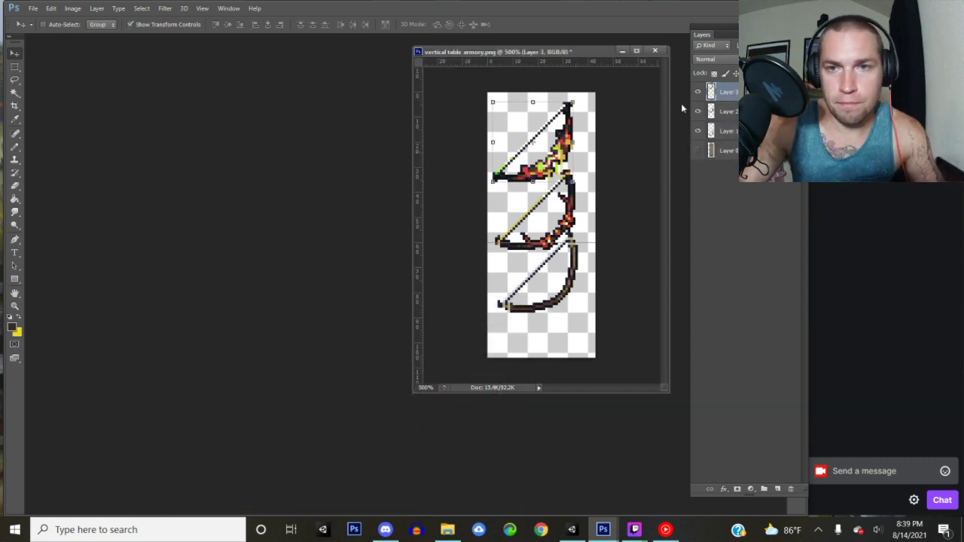
{"action": "left_click", "coordinate": [721, 131], "text": "shift"}
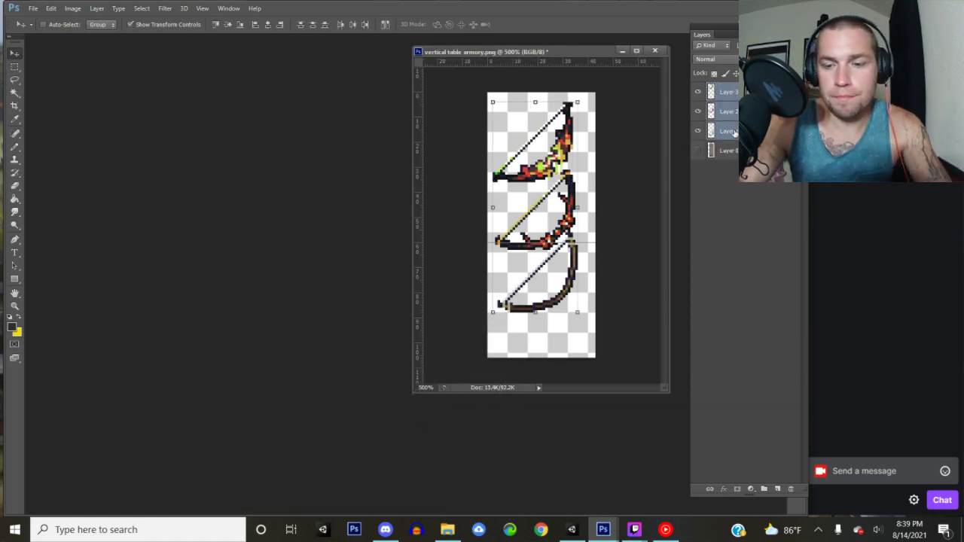
{"action": "key", "text": "Delete"}
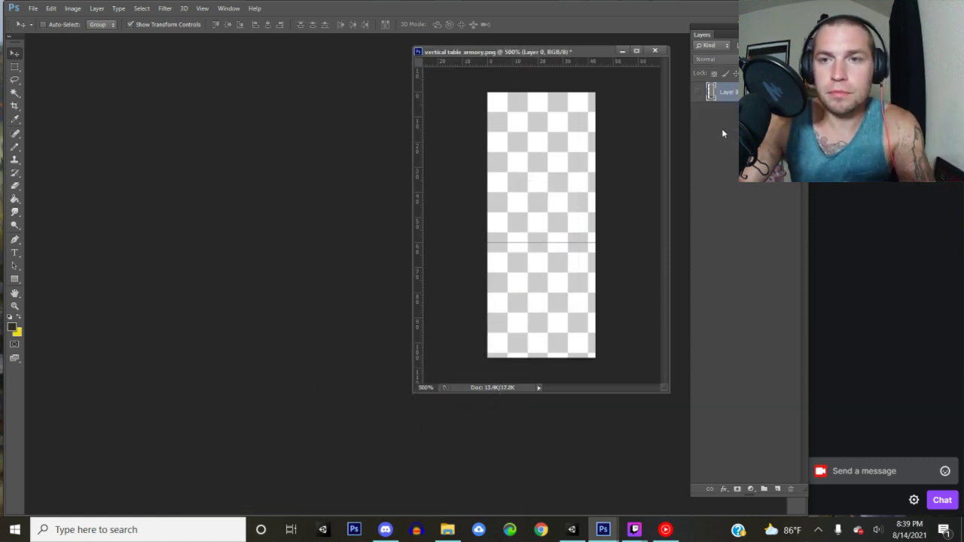
{"action": "left_click", "coordinate": [700, 92]}
- Switch to File Explorer and look through the Icons and Enviroment folders of UploadedByZom for suitable artwork archives
{"action": "left_click", "coordinate": [448, 529]}
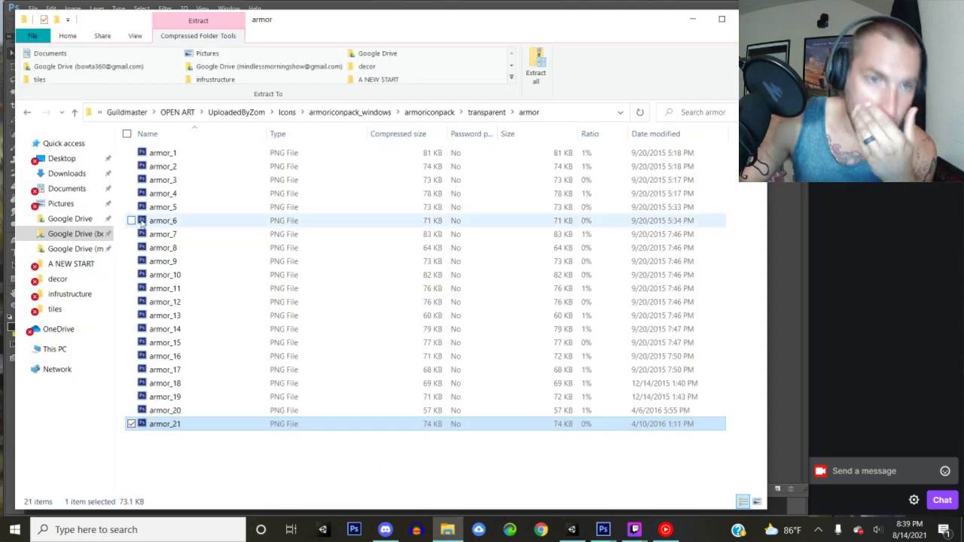
{"action": "left_click", "coordinate": [285, 113]}
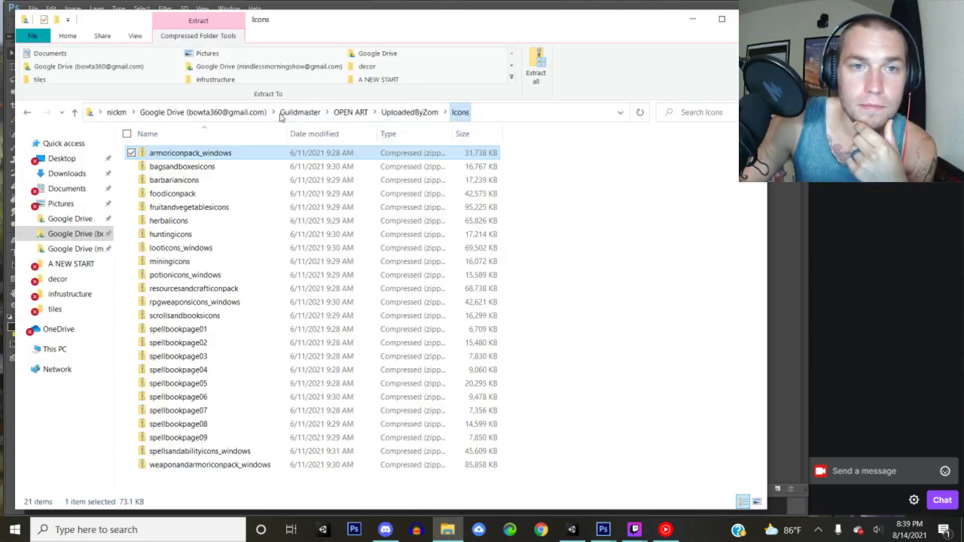
{"action": "left_click", "coordinate": [345, 113]}
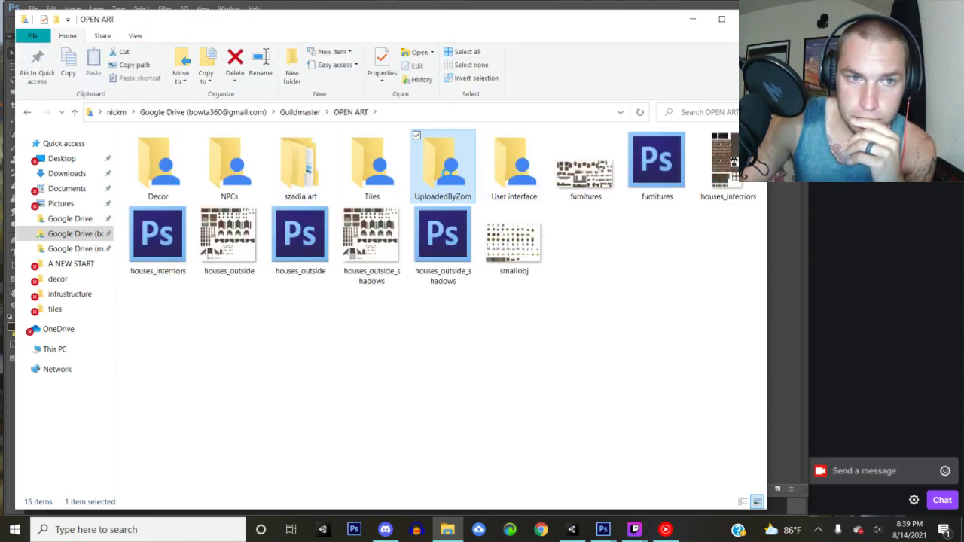
{"action": "double_click", "coordinate": [452, 174]}
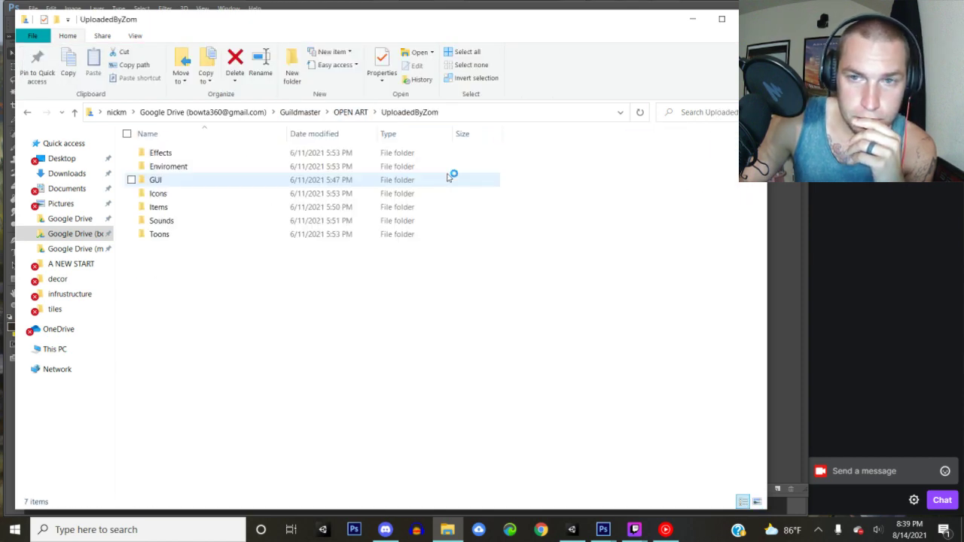
{"action": "left_click", "coordinate": [174, 167]}
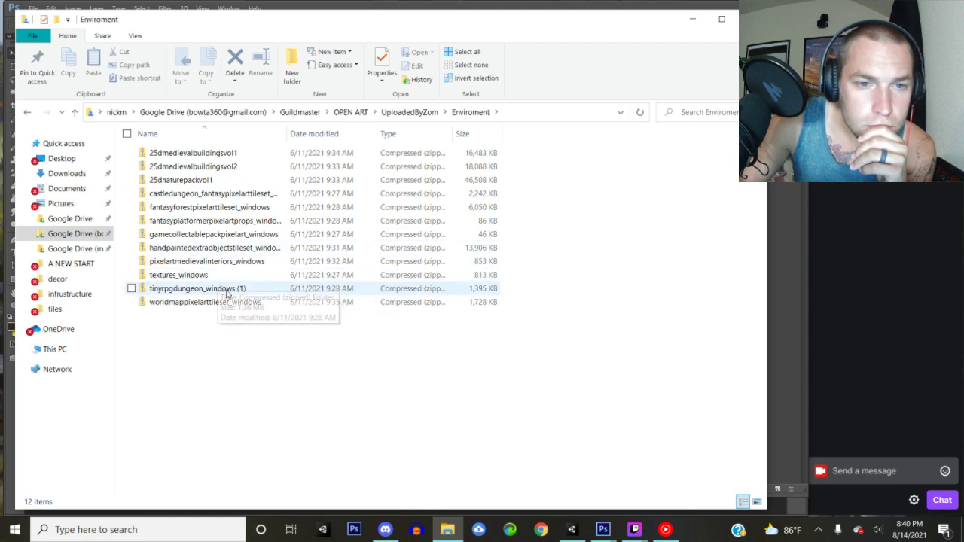
- Open the RPG_ArmorSets PSD file from the rpgarmorsets archive in the UploadedByZom Items folder
{"action": "left_click", "coordinate": [355, 113]}
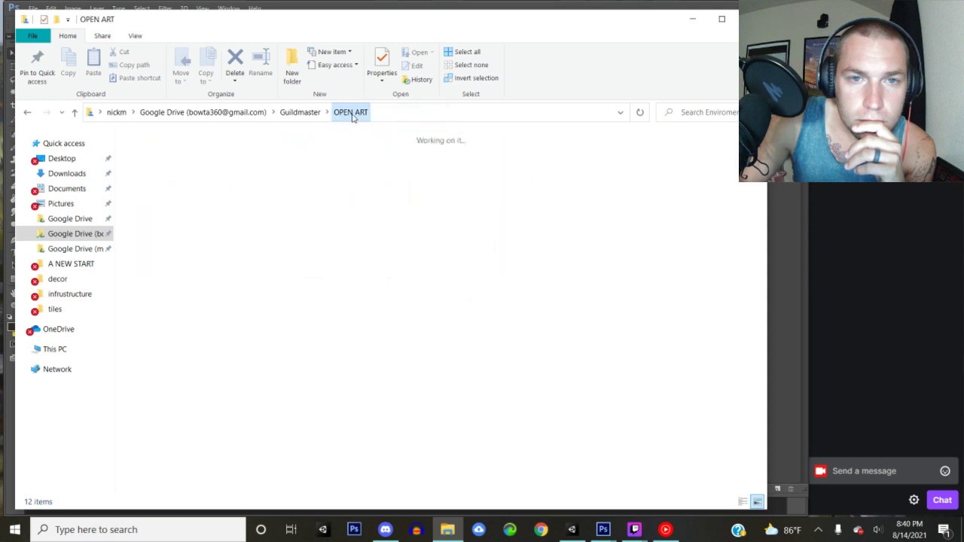
{"action": "double_click", "coordinate": [453, 194]}
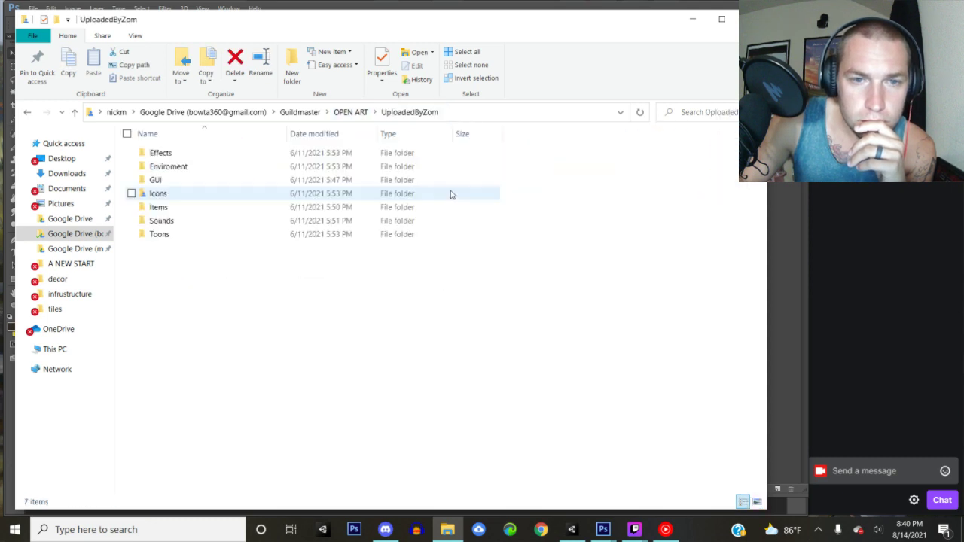
{"action": "double_click", "coordinate": [176, 208]}
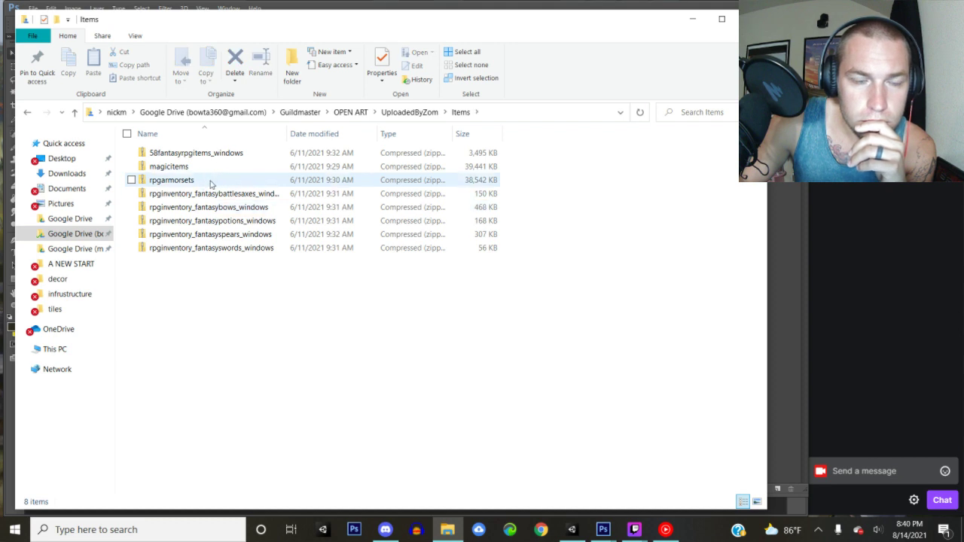
{"action": "left_click", "coordinate": [197, 186]}
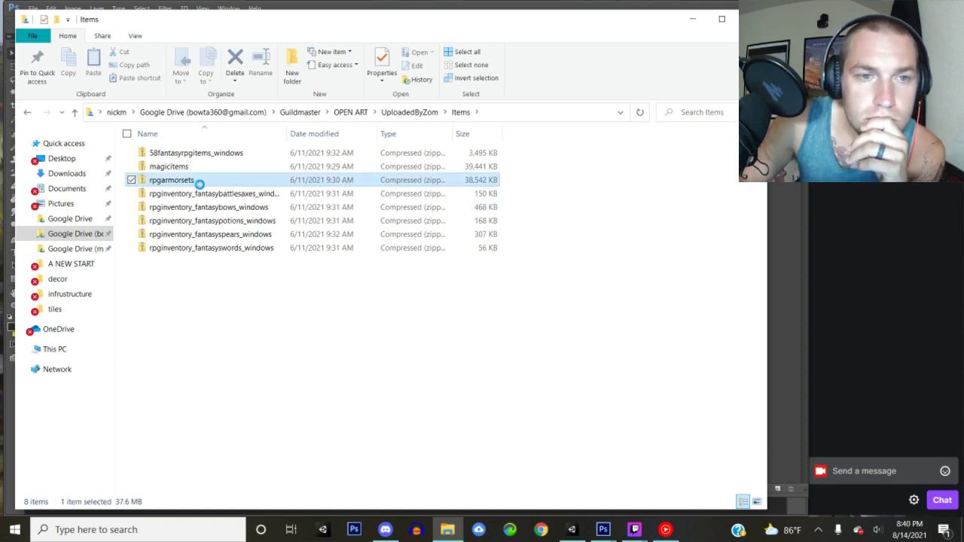
{"action": "double_click", "coordinate": [198, 183]}
{"action": "left_click", "coordinate": [189, 156]}
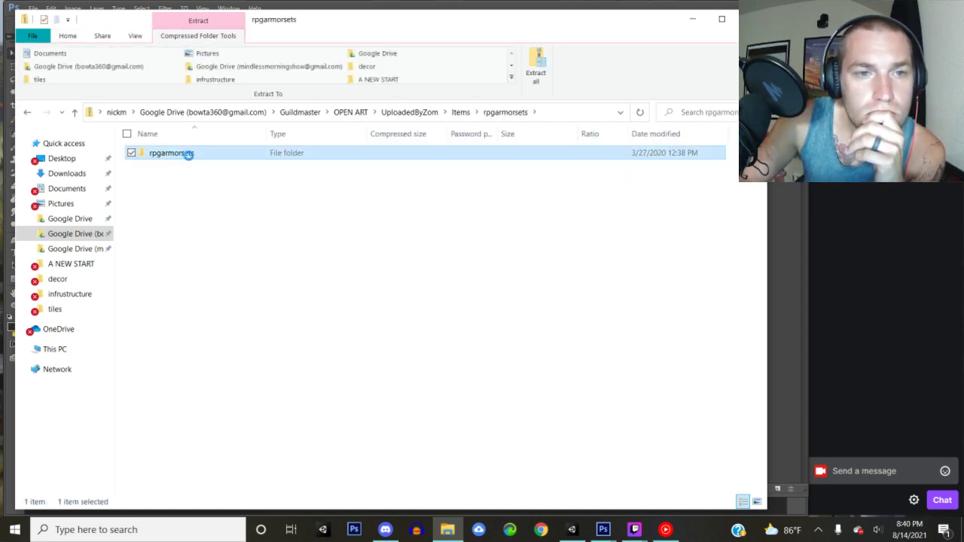
{"action": "double_click", "coordinate": [188, 154]}
{"action": "left_click", "coordinate": [190, 166]}
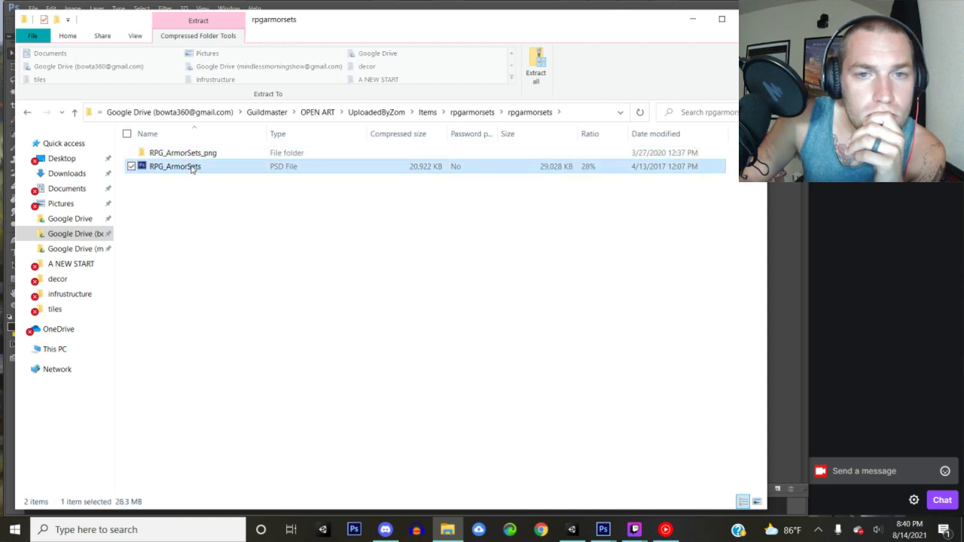